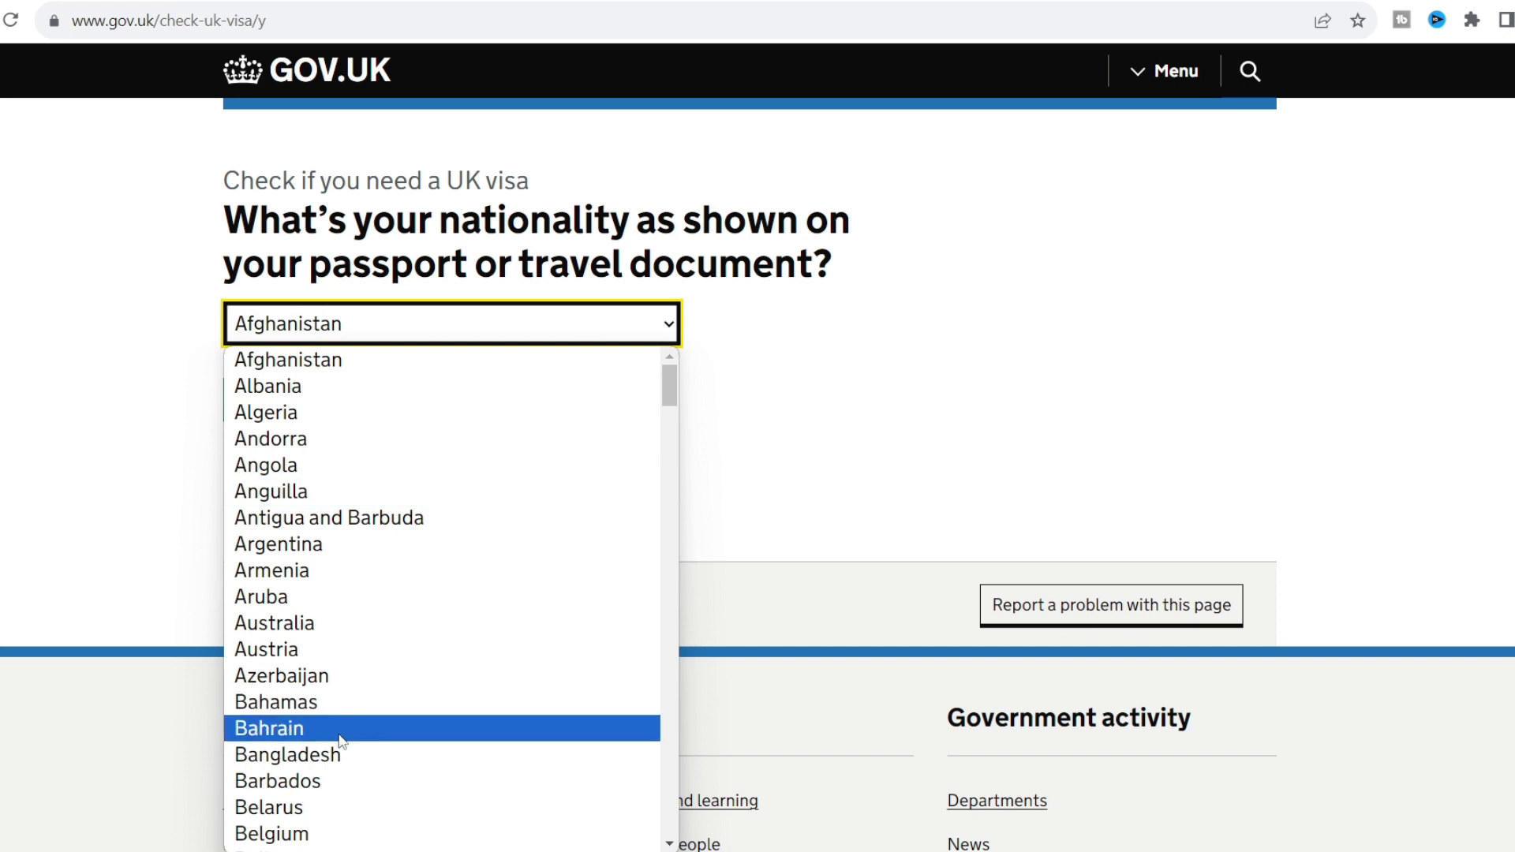
Give Bangladesh as the nationality and Tourism as the reason for visiting.
click(335, 755)
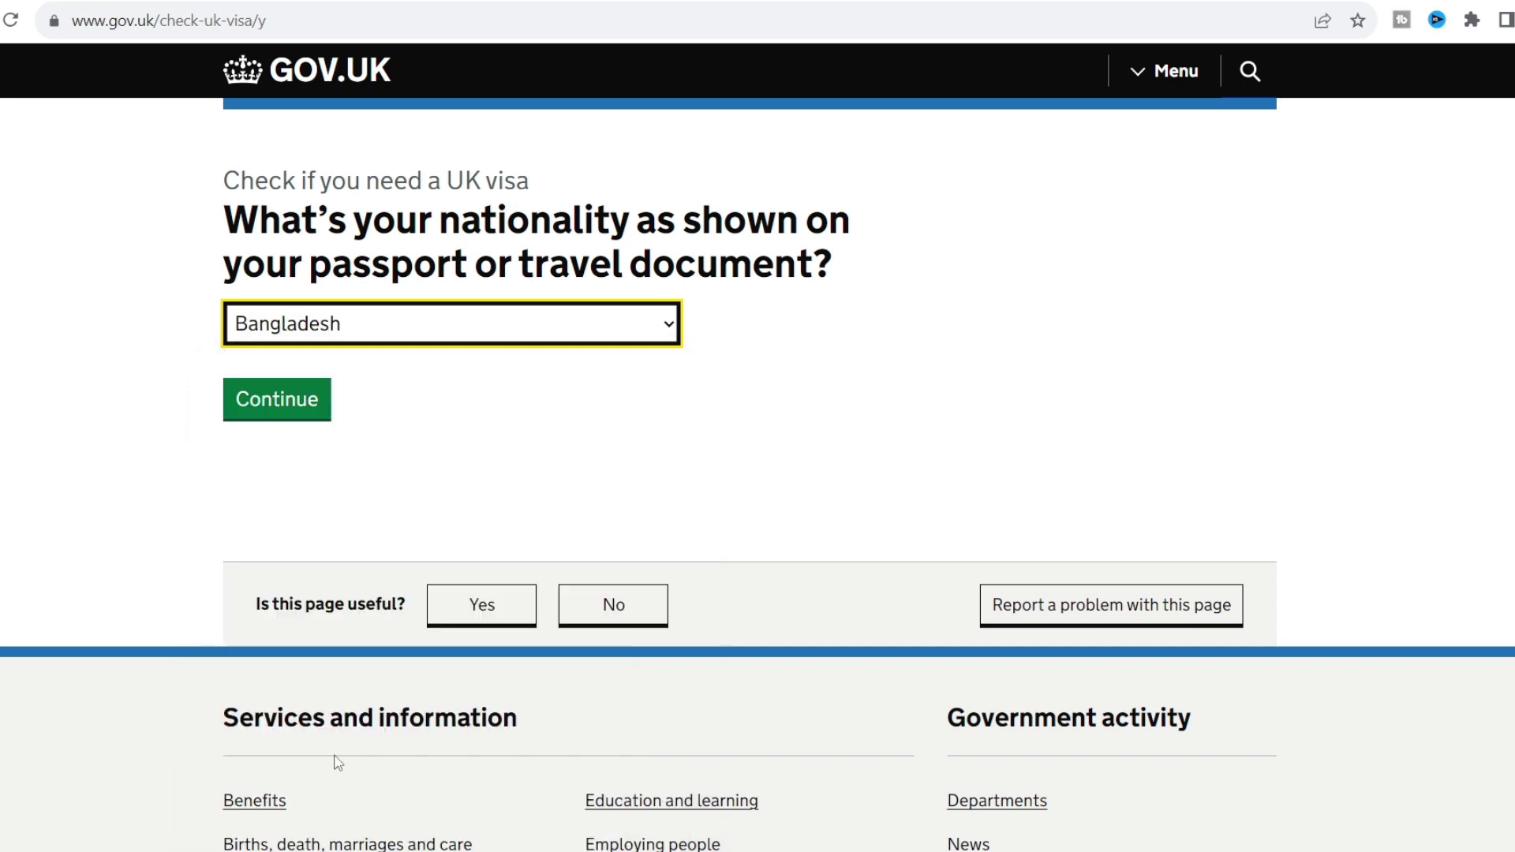
click(280, 408)
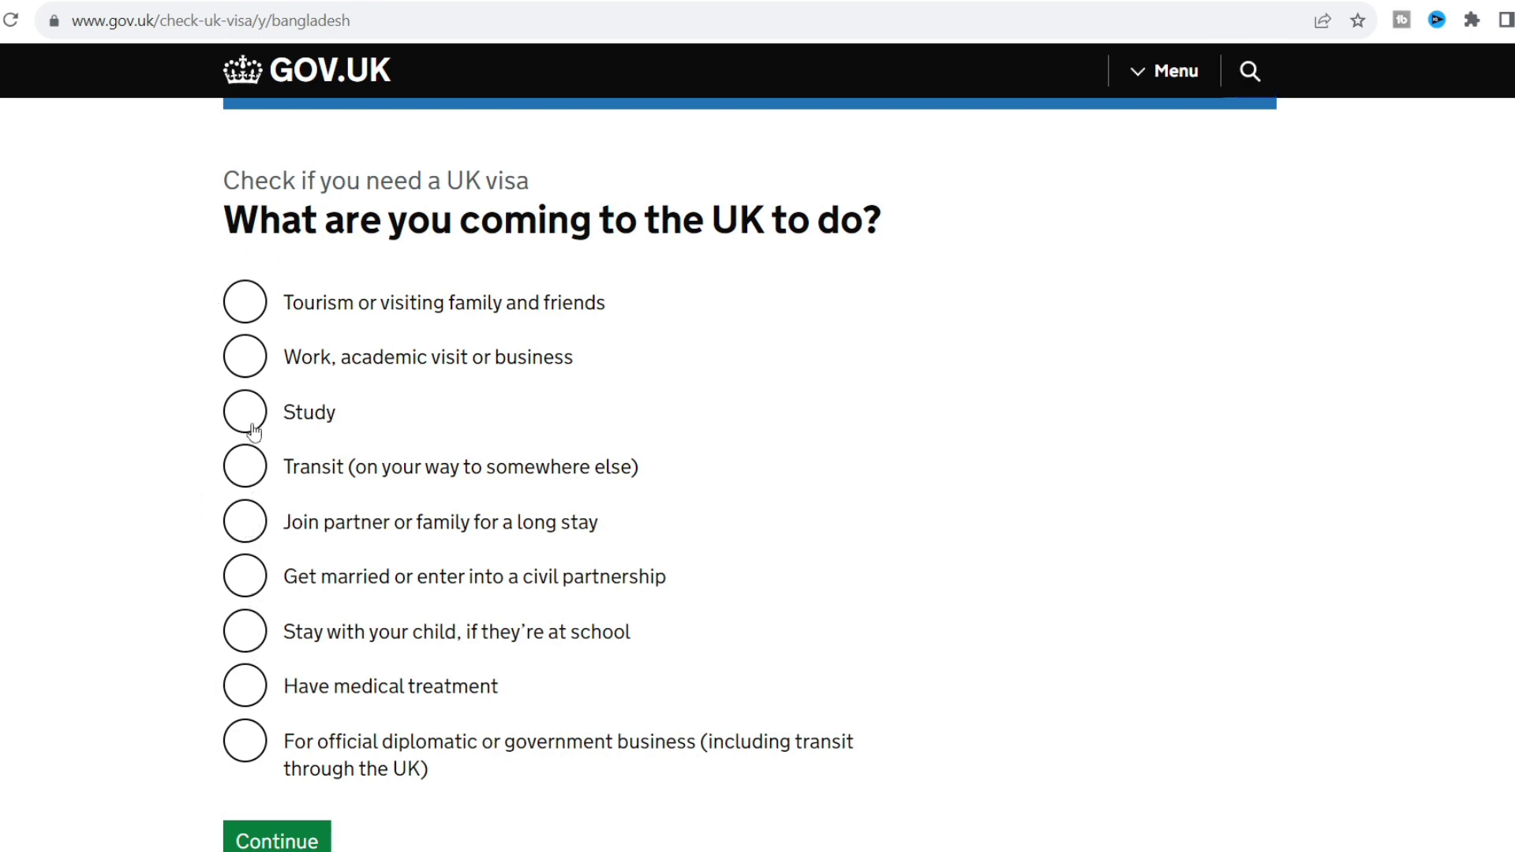
click(258, 297)
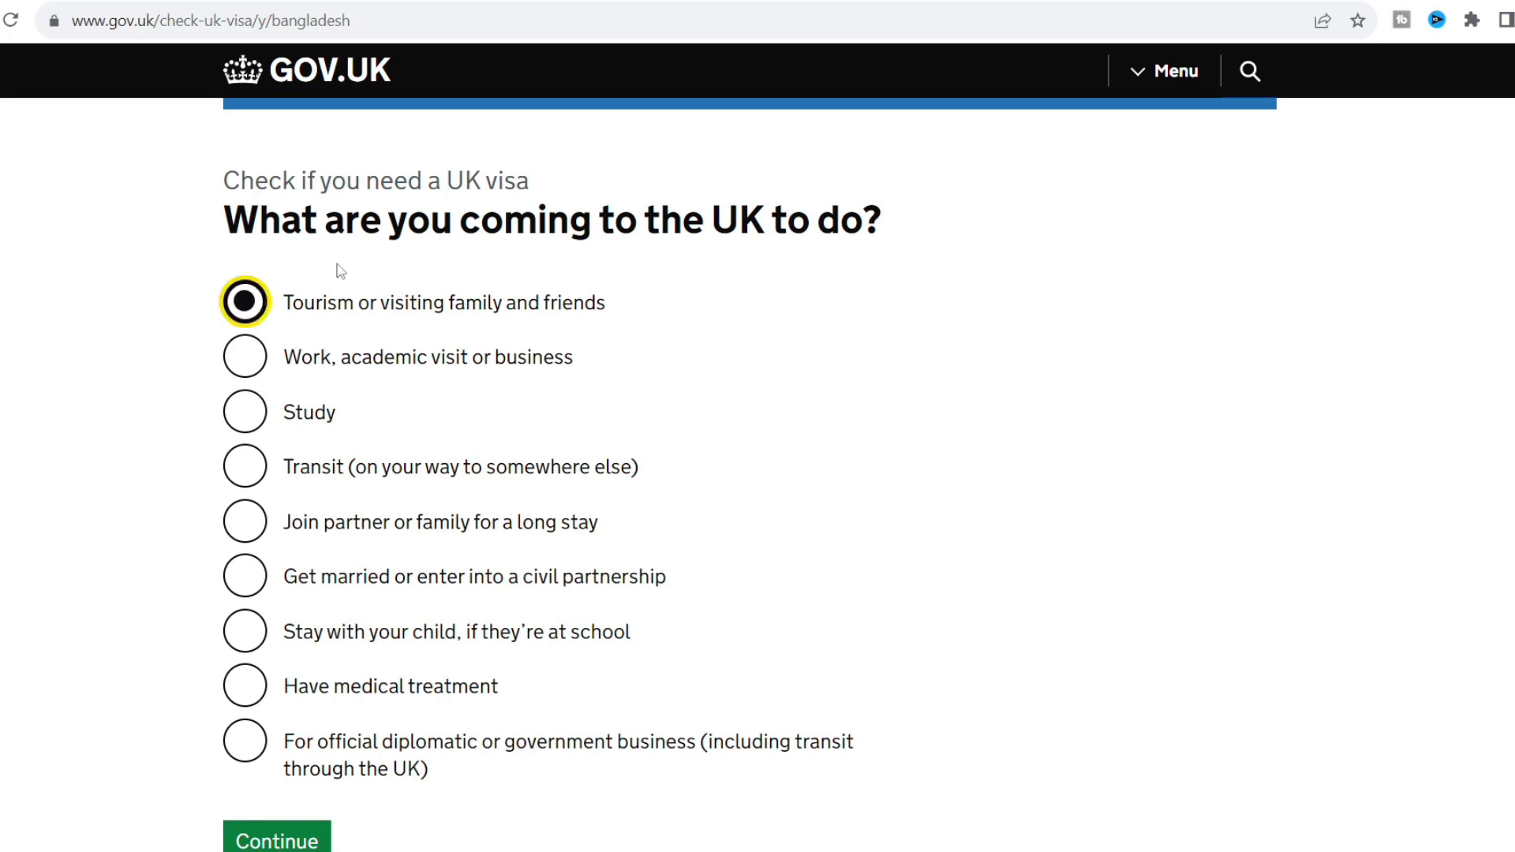
click(256, 836)
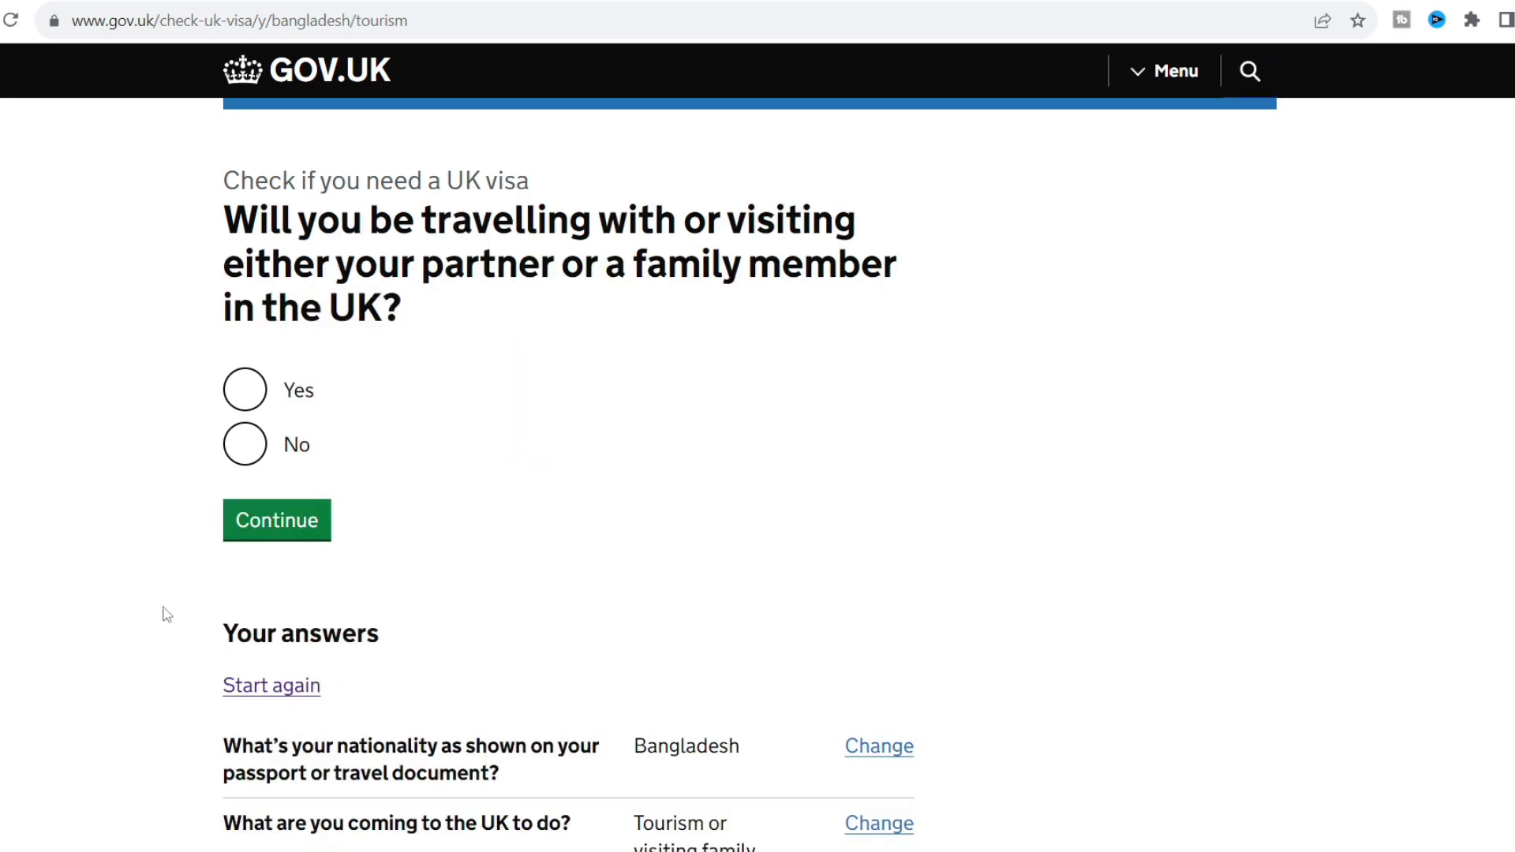
Answer No to travelling with a partner or family and review the visa-needed result.
scroll(166, 614, down, 1)
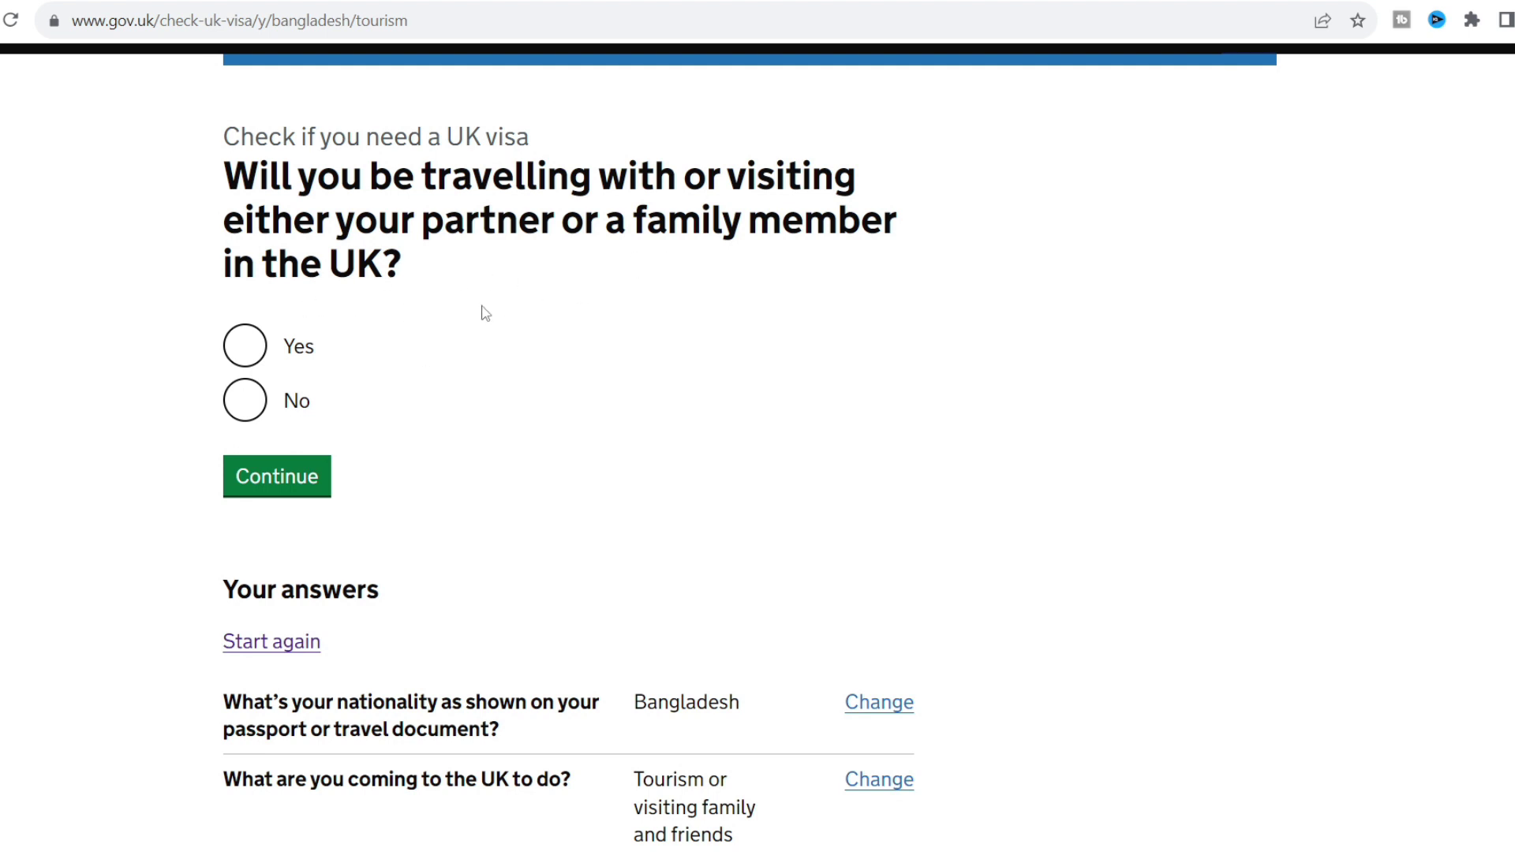
click(245, 401)
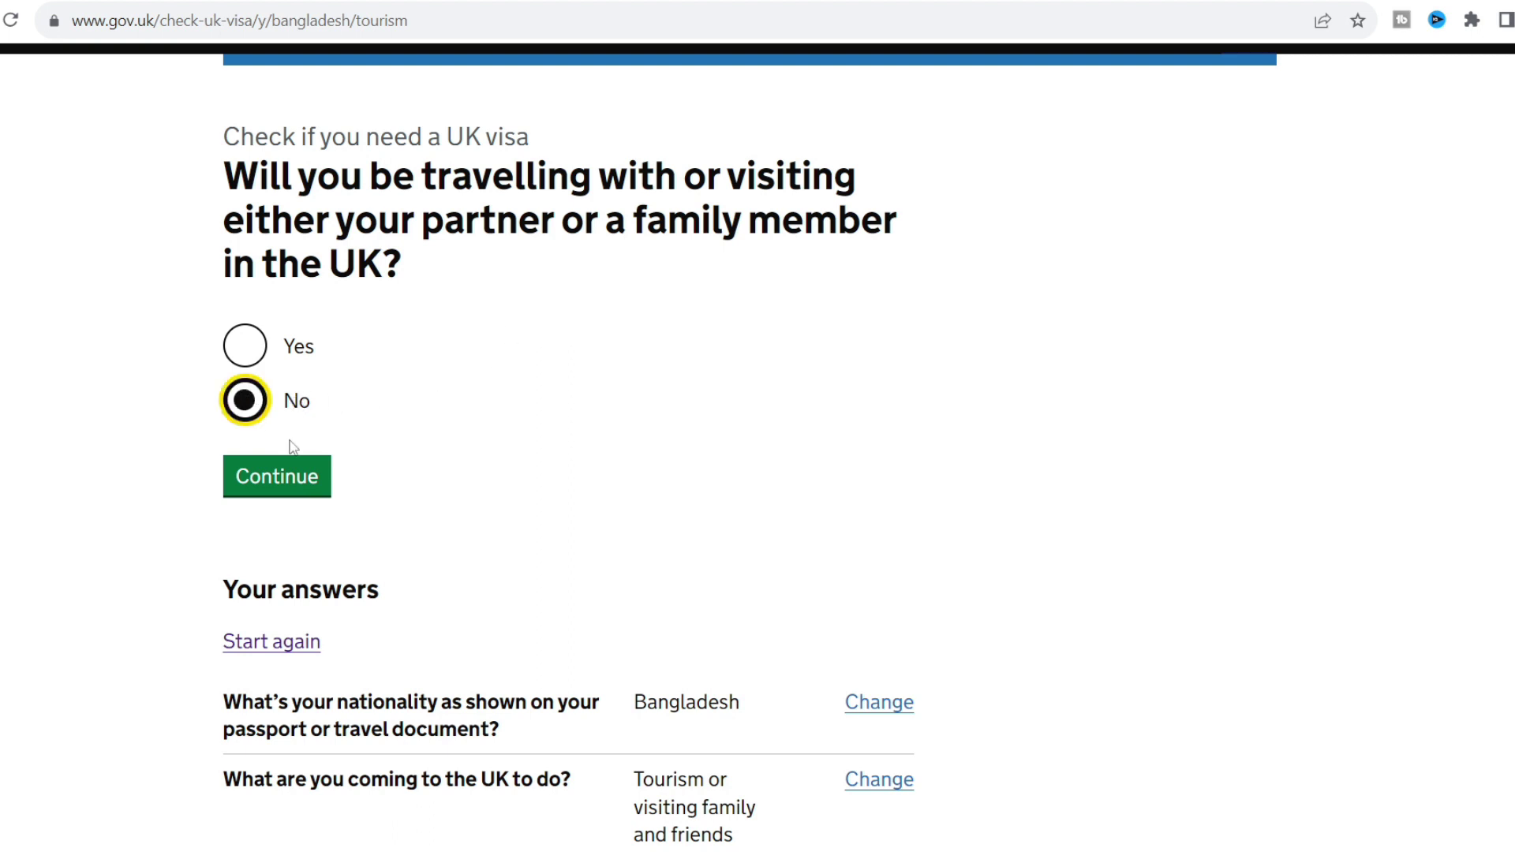
click(281, 482)
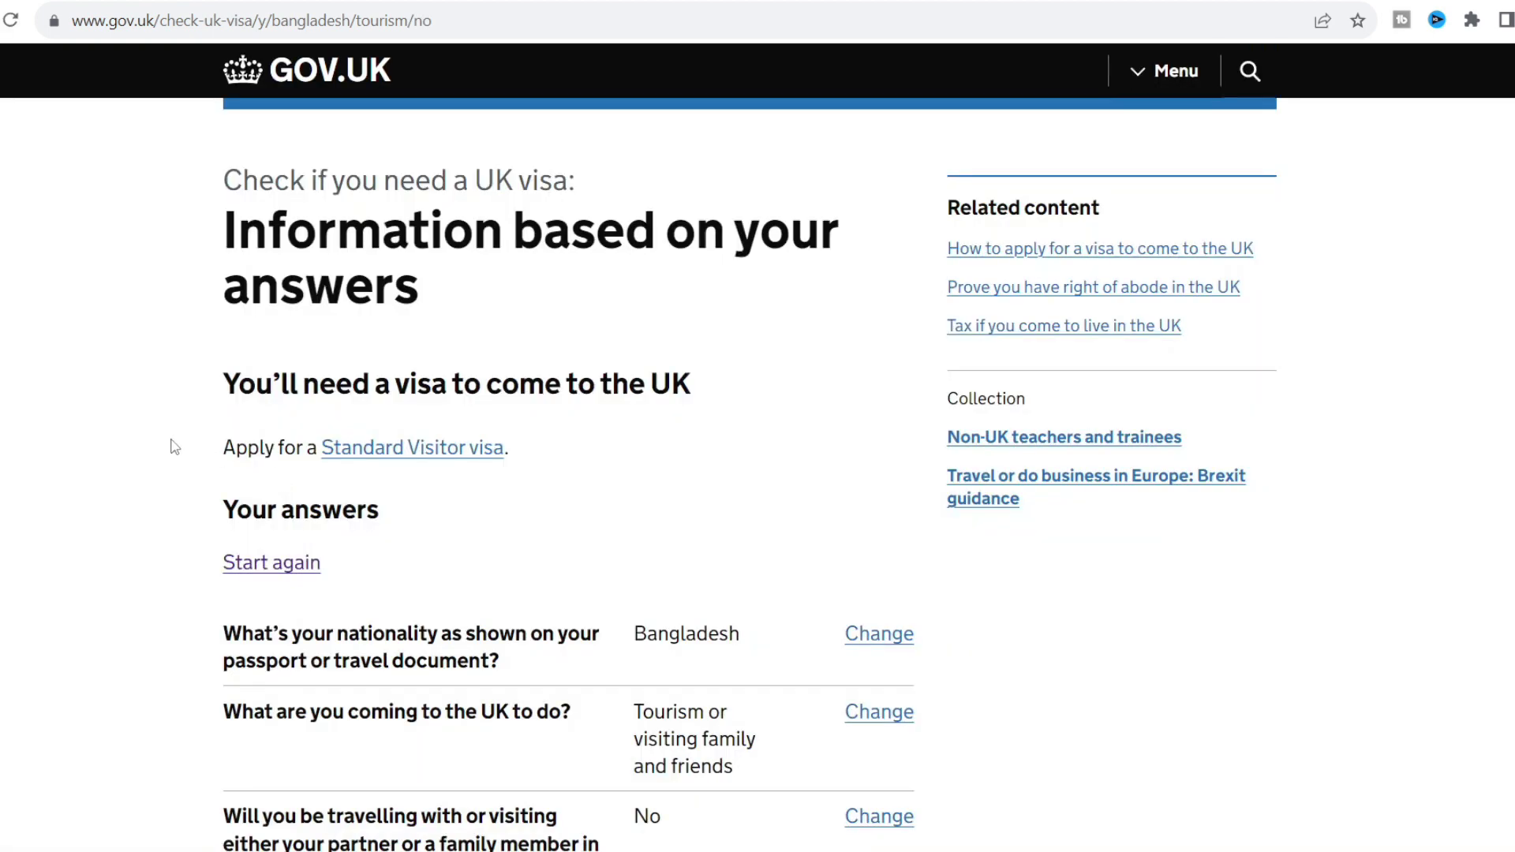
scroll(176, 447, down, 2)
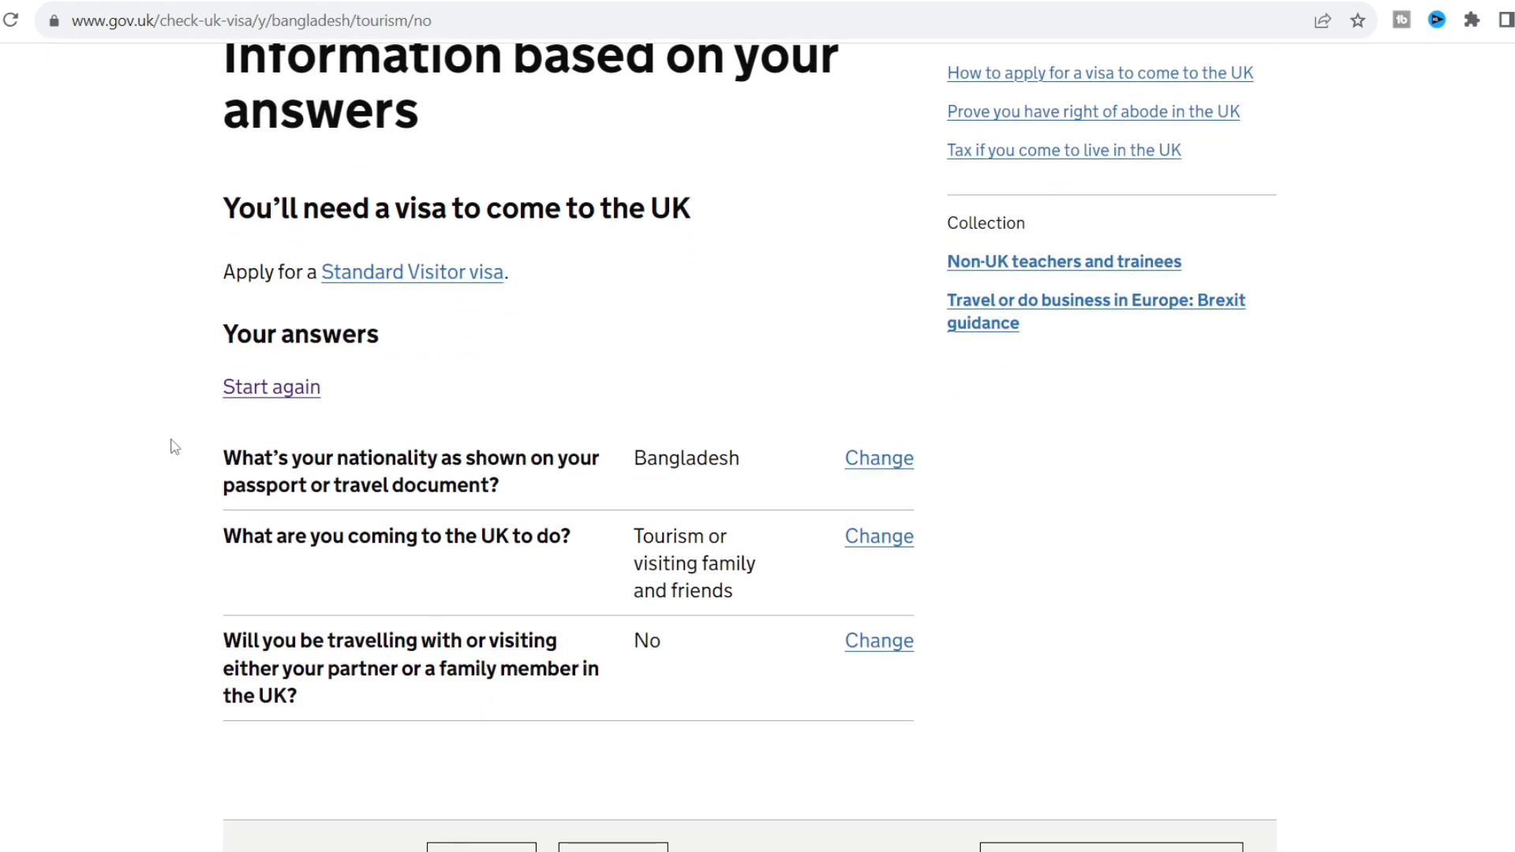
scroll(175, 447, down, 1)
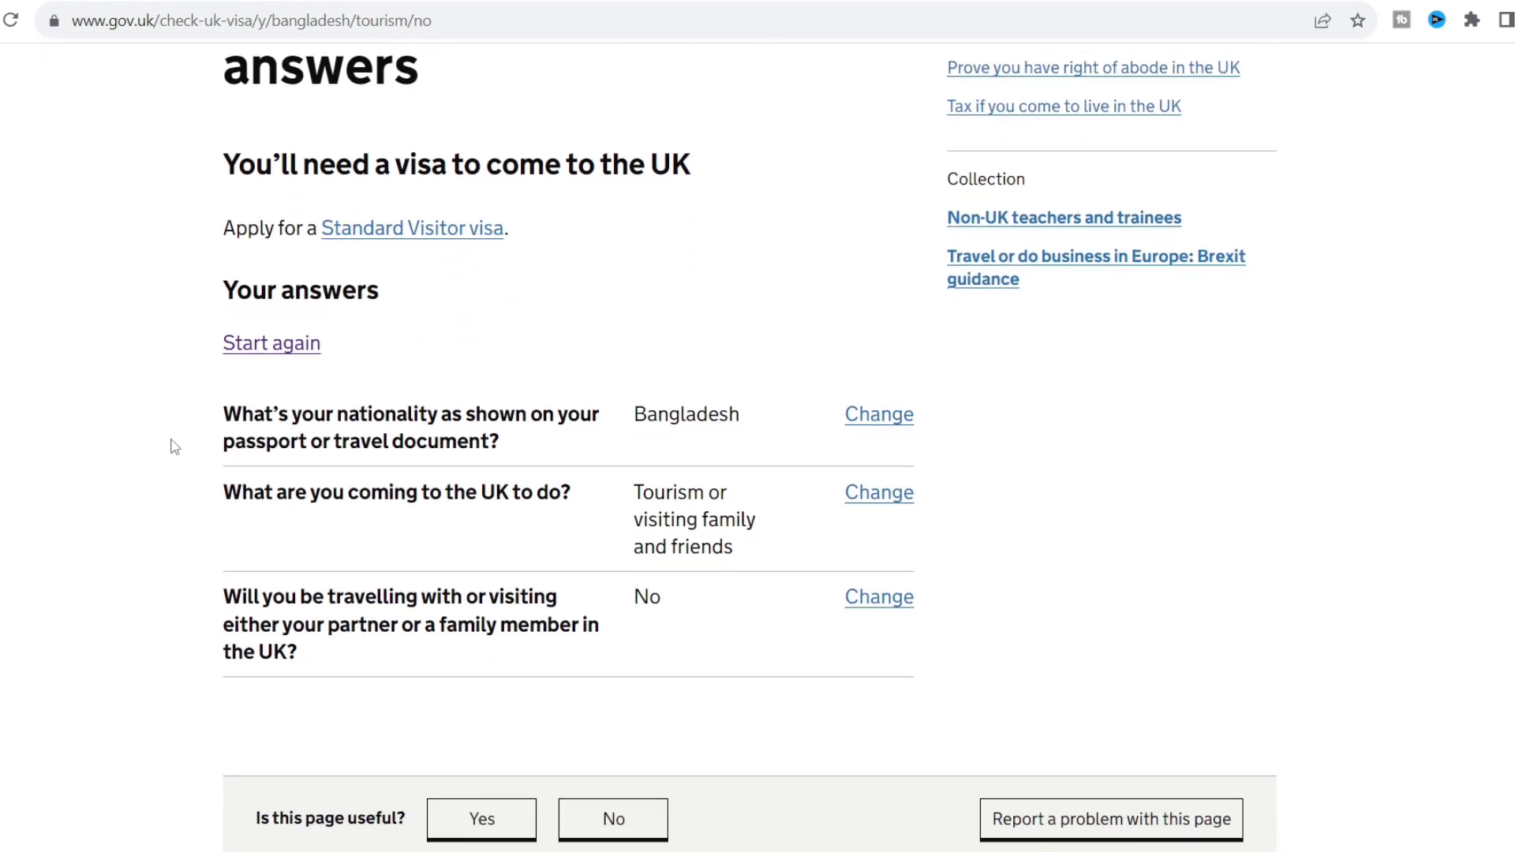
scroll(176, 448, down, 1)
scroll(176, 448, up, 3)
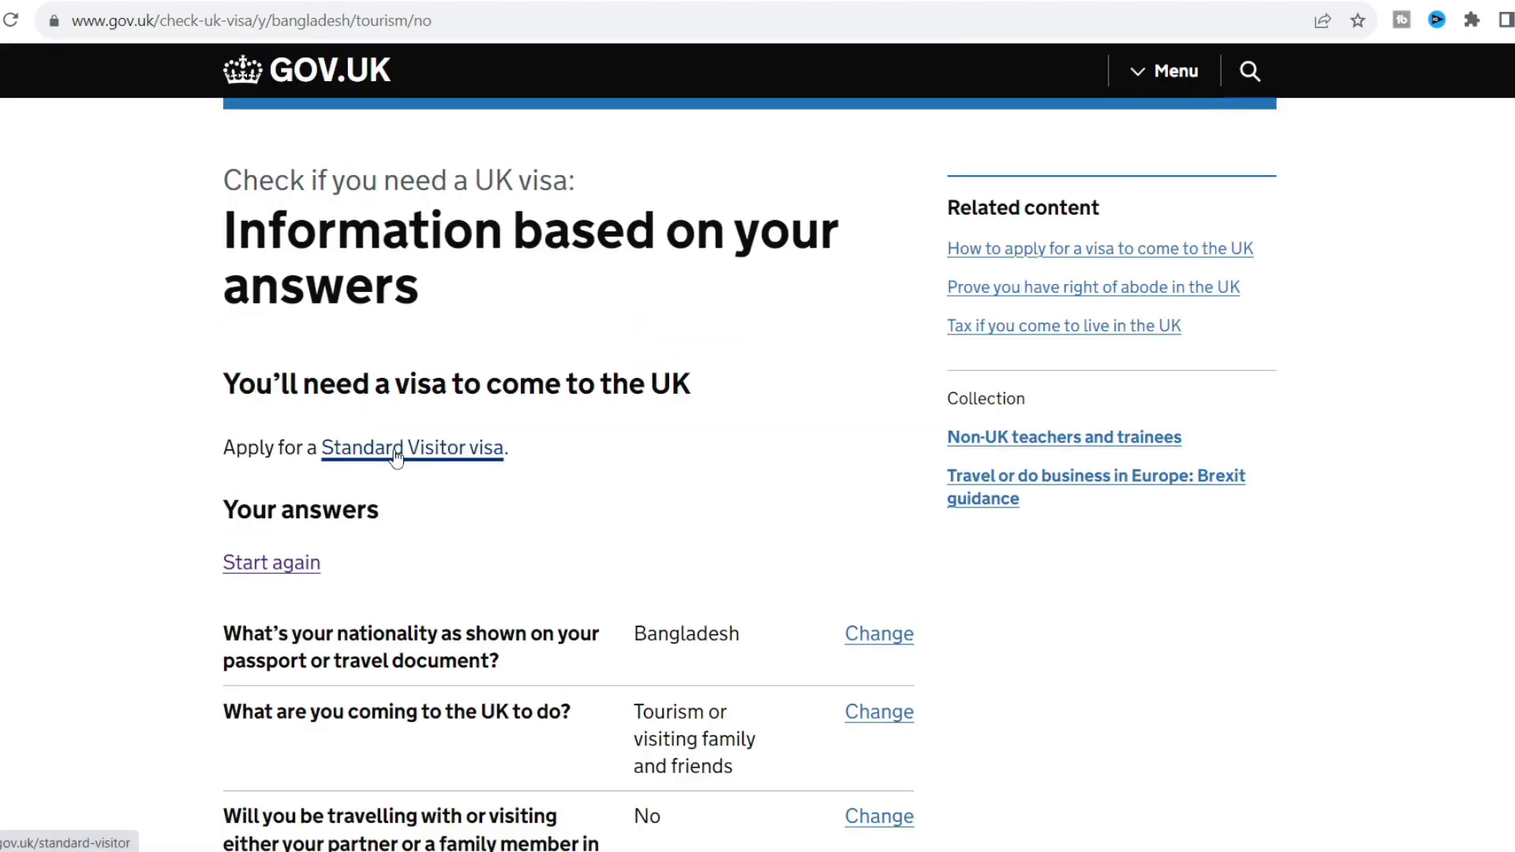
Open the Standard Visitor visa guidance page.
click(396, 456)
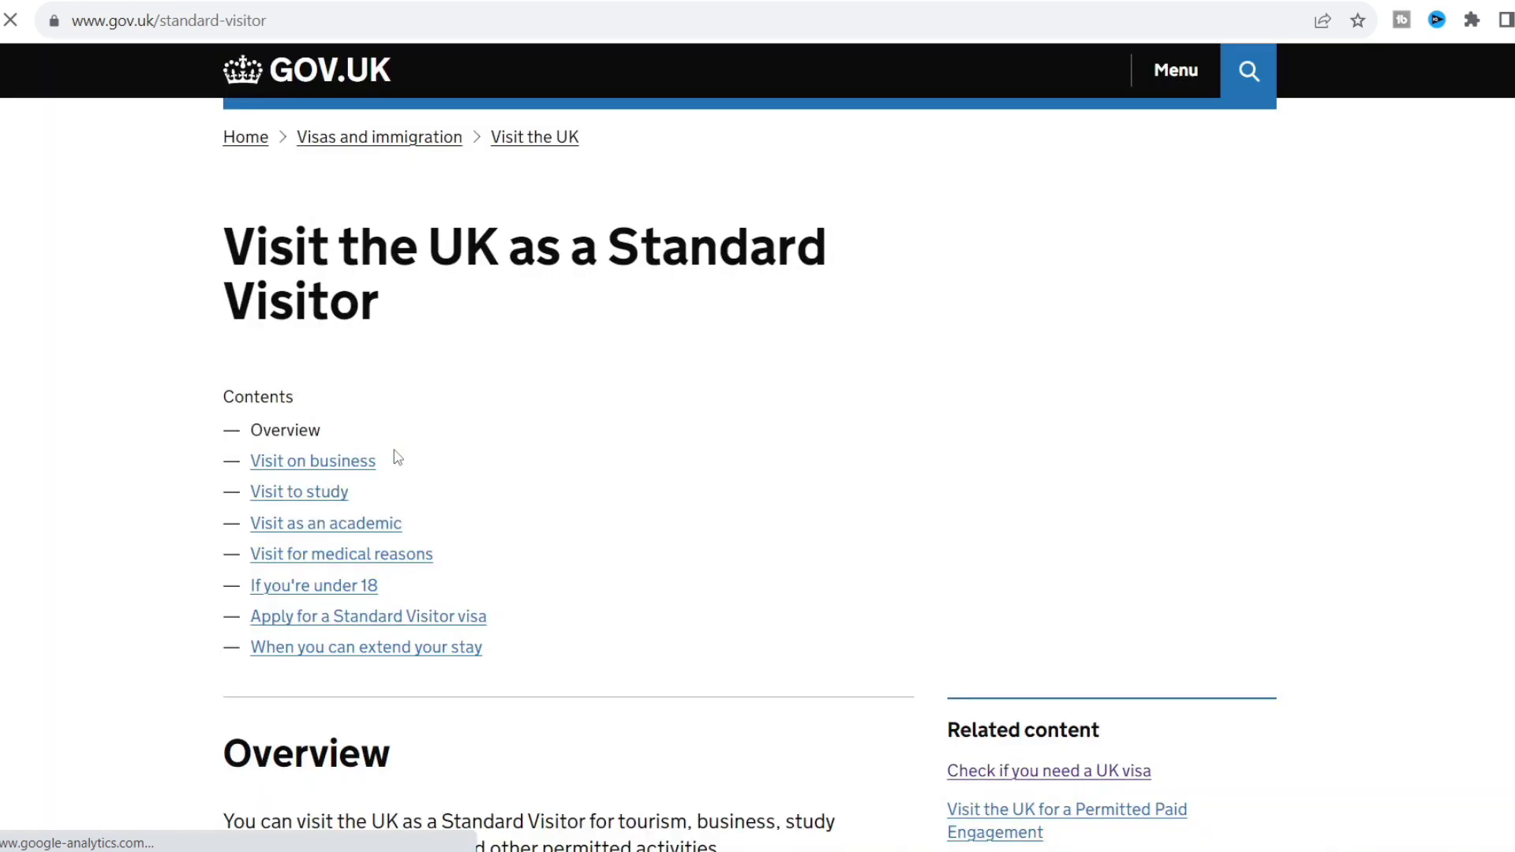
scroll(193, 359, down, 1)
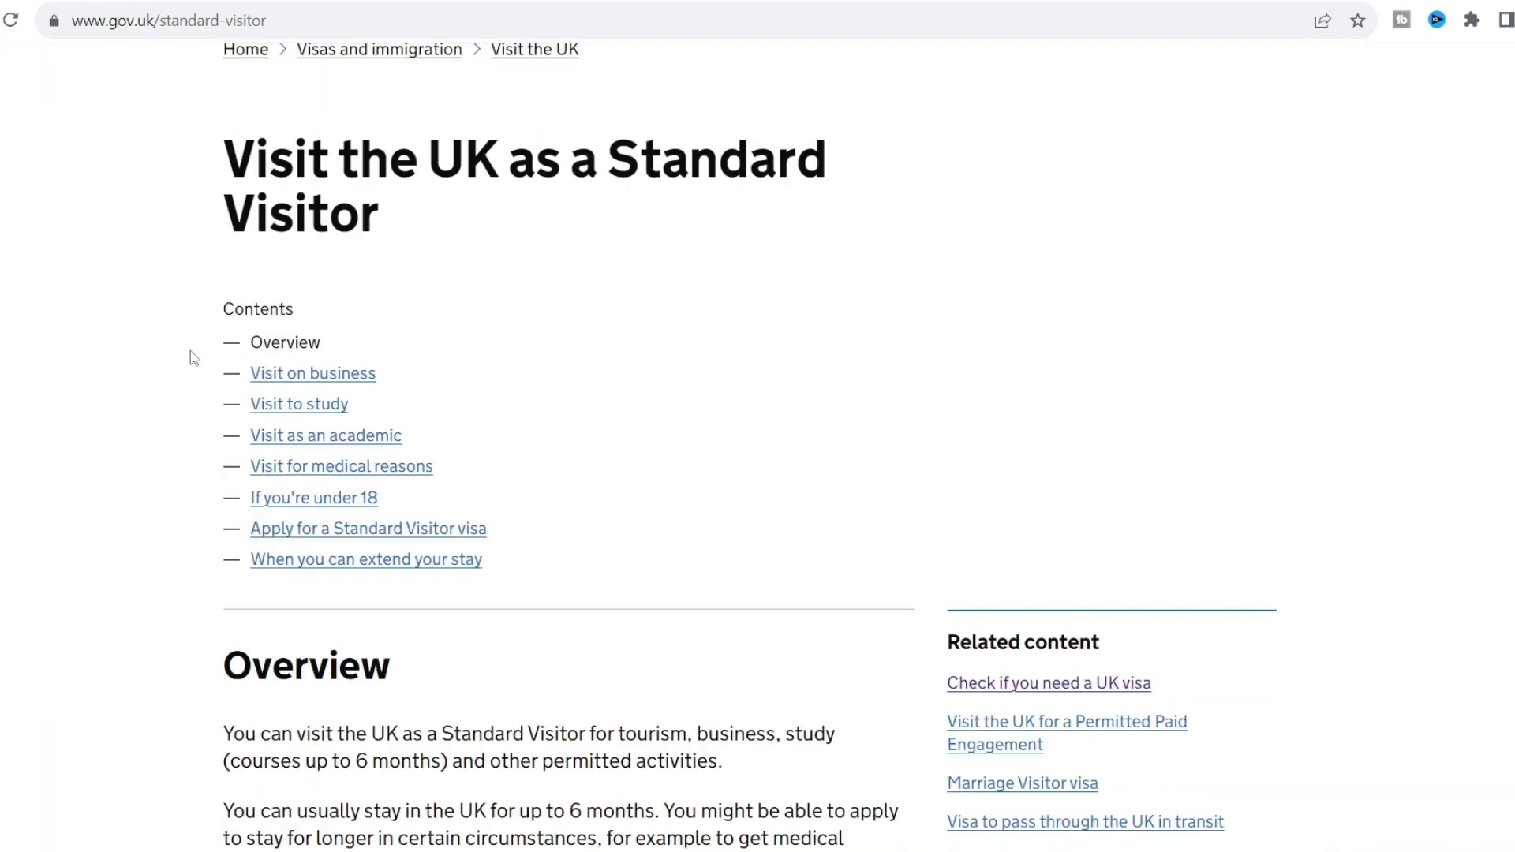
scroll(194, 359, down, 1)
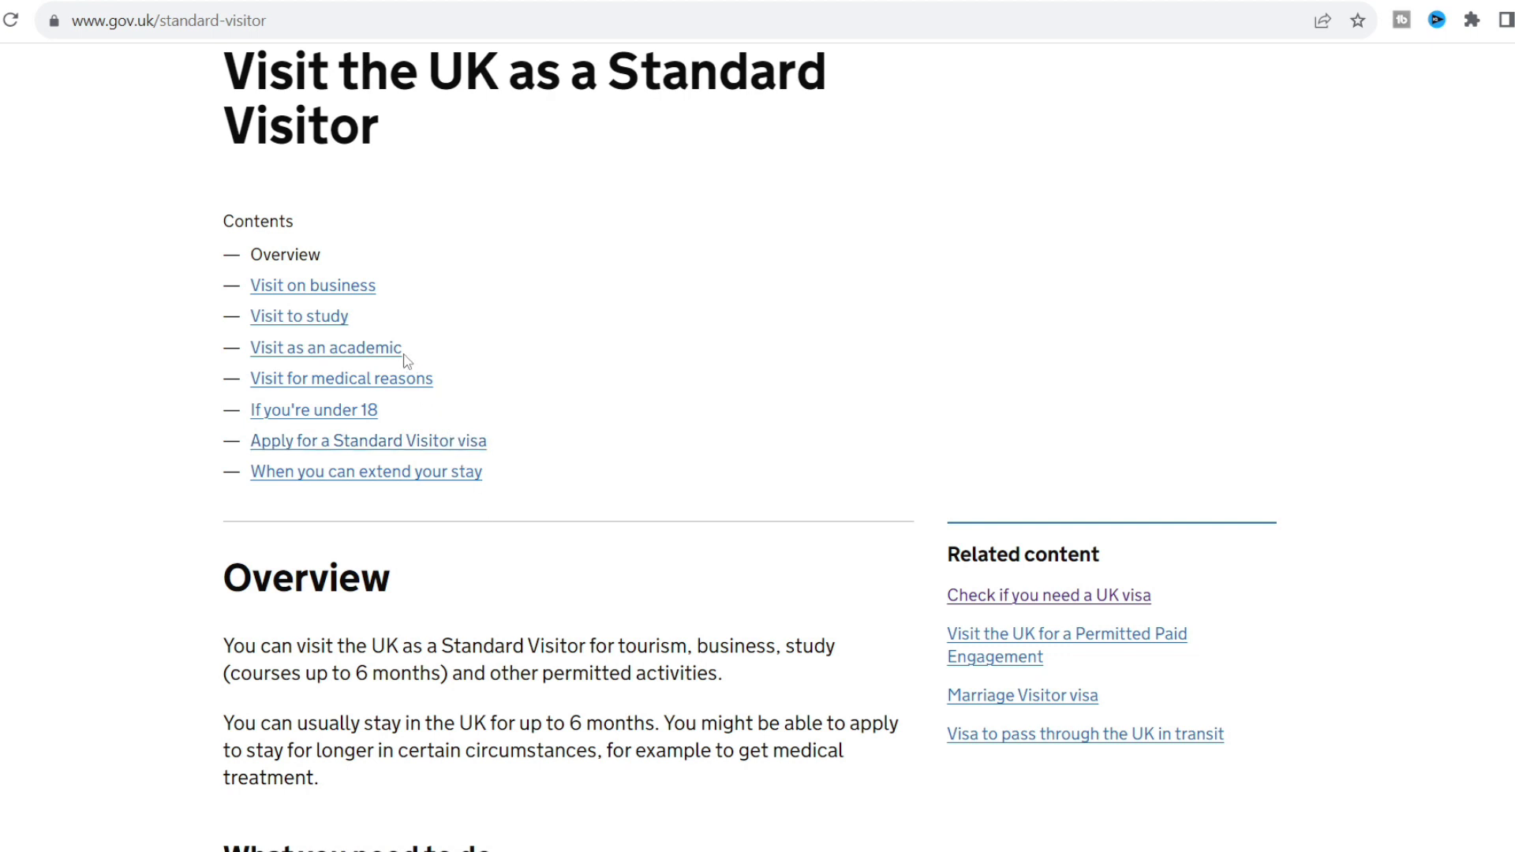
Review the application section and £115 fee for 6 months, then start applying online.
click(361, 446)
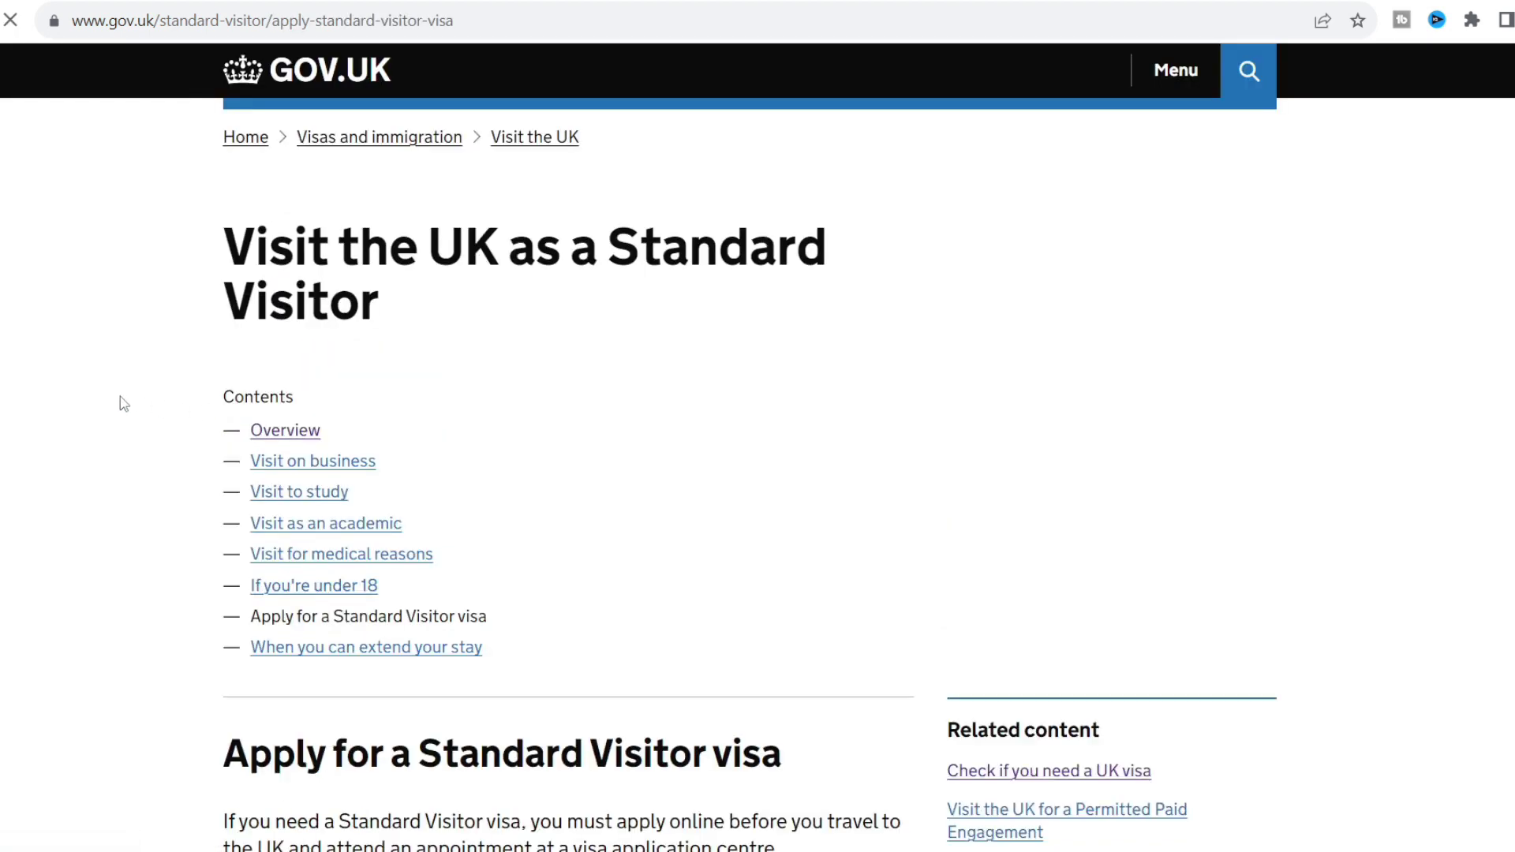
scroll(124, 404, down, 4)
scroll(124, 404, down, 5)
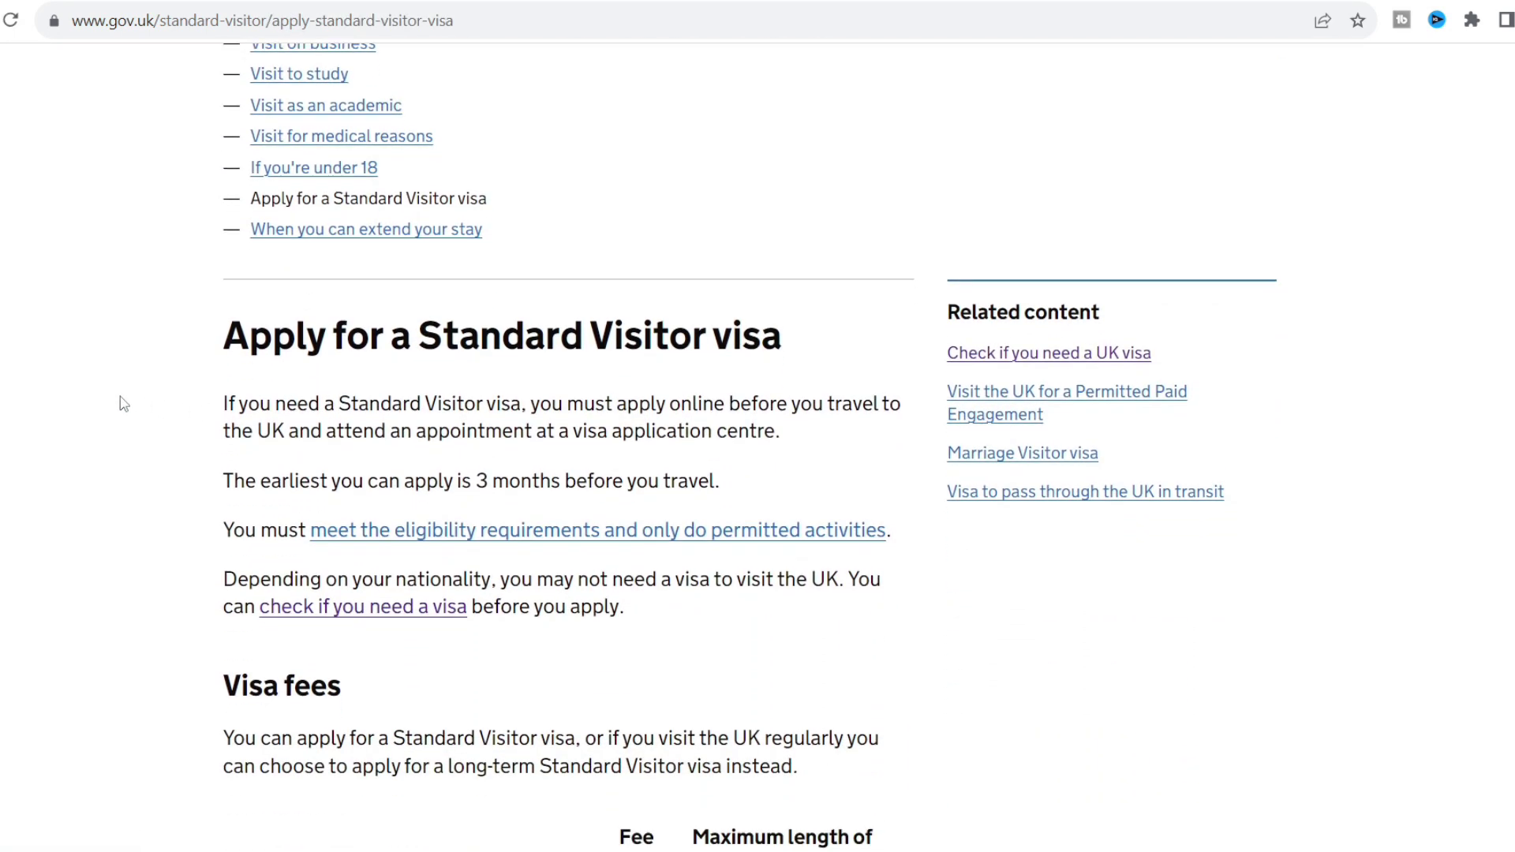
scroll(124, 404, down, 2)
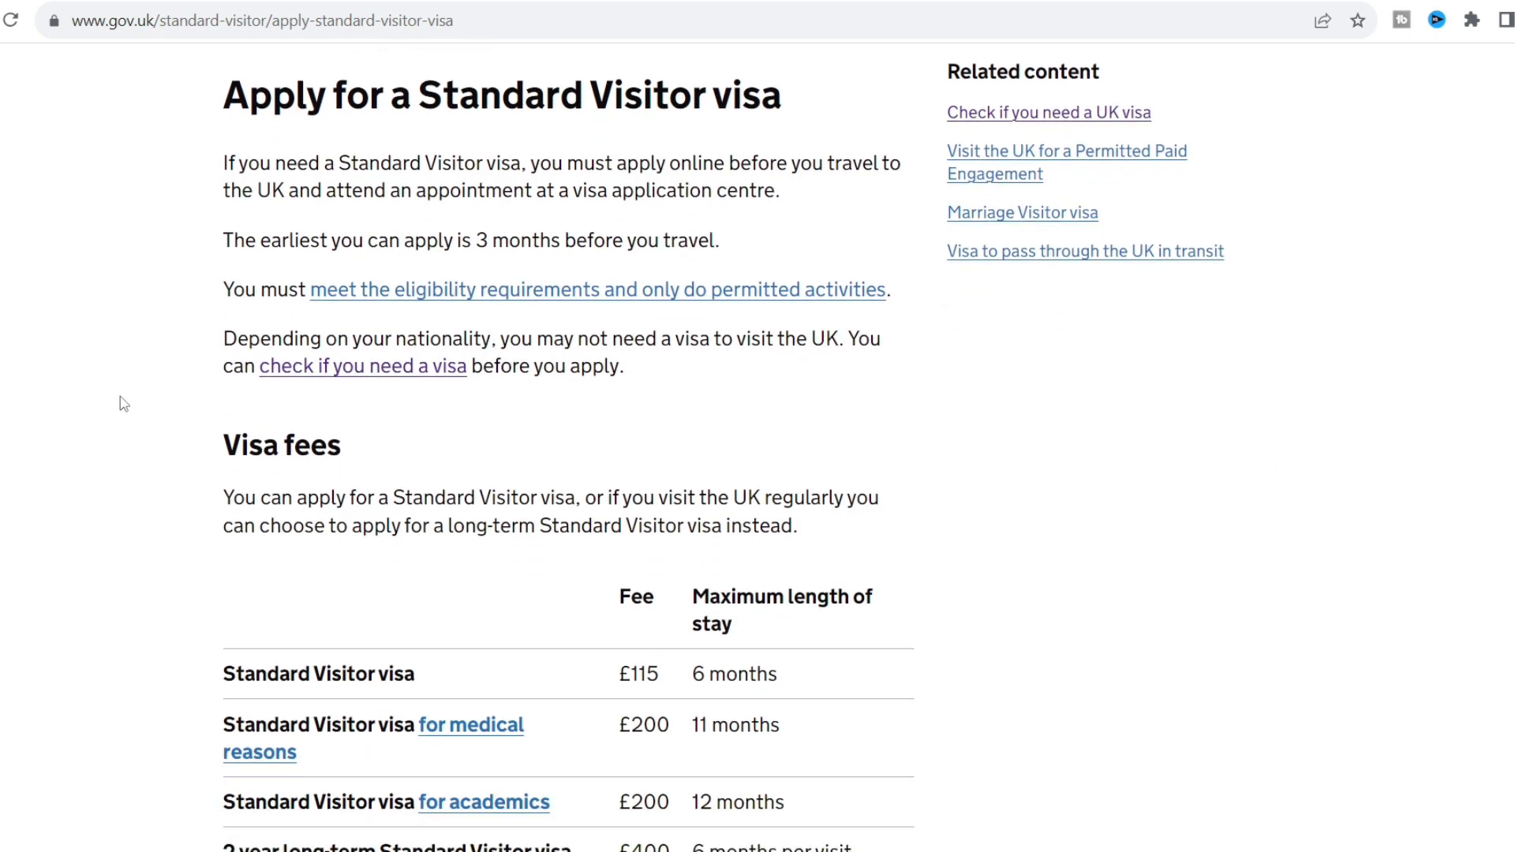
scroll(124, 404, down, 2)
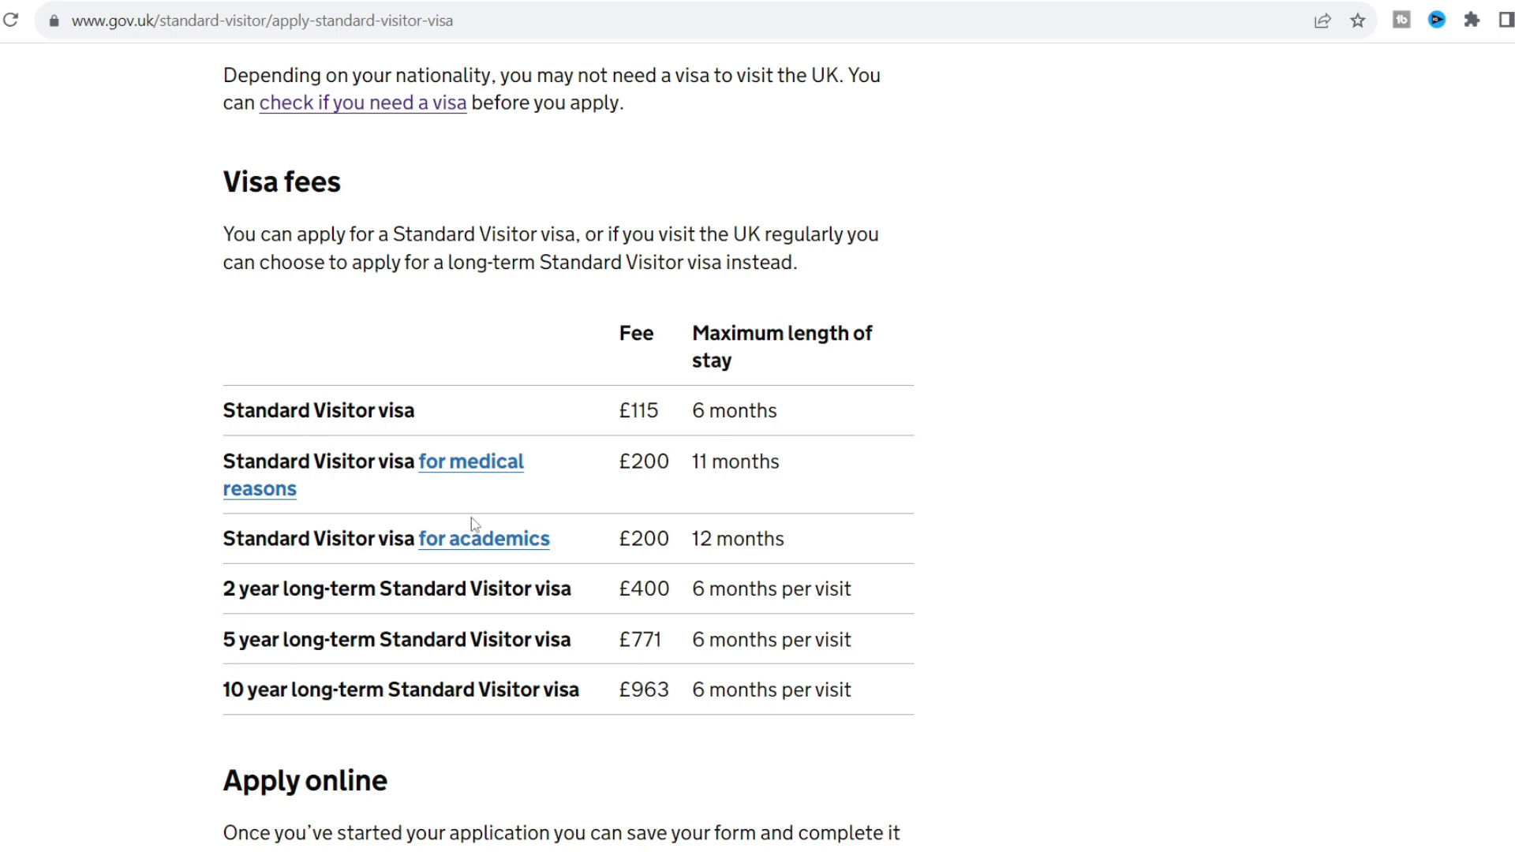
scroll(140, 562, down, 3)
scroll(141, 562, down, 3)
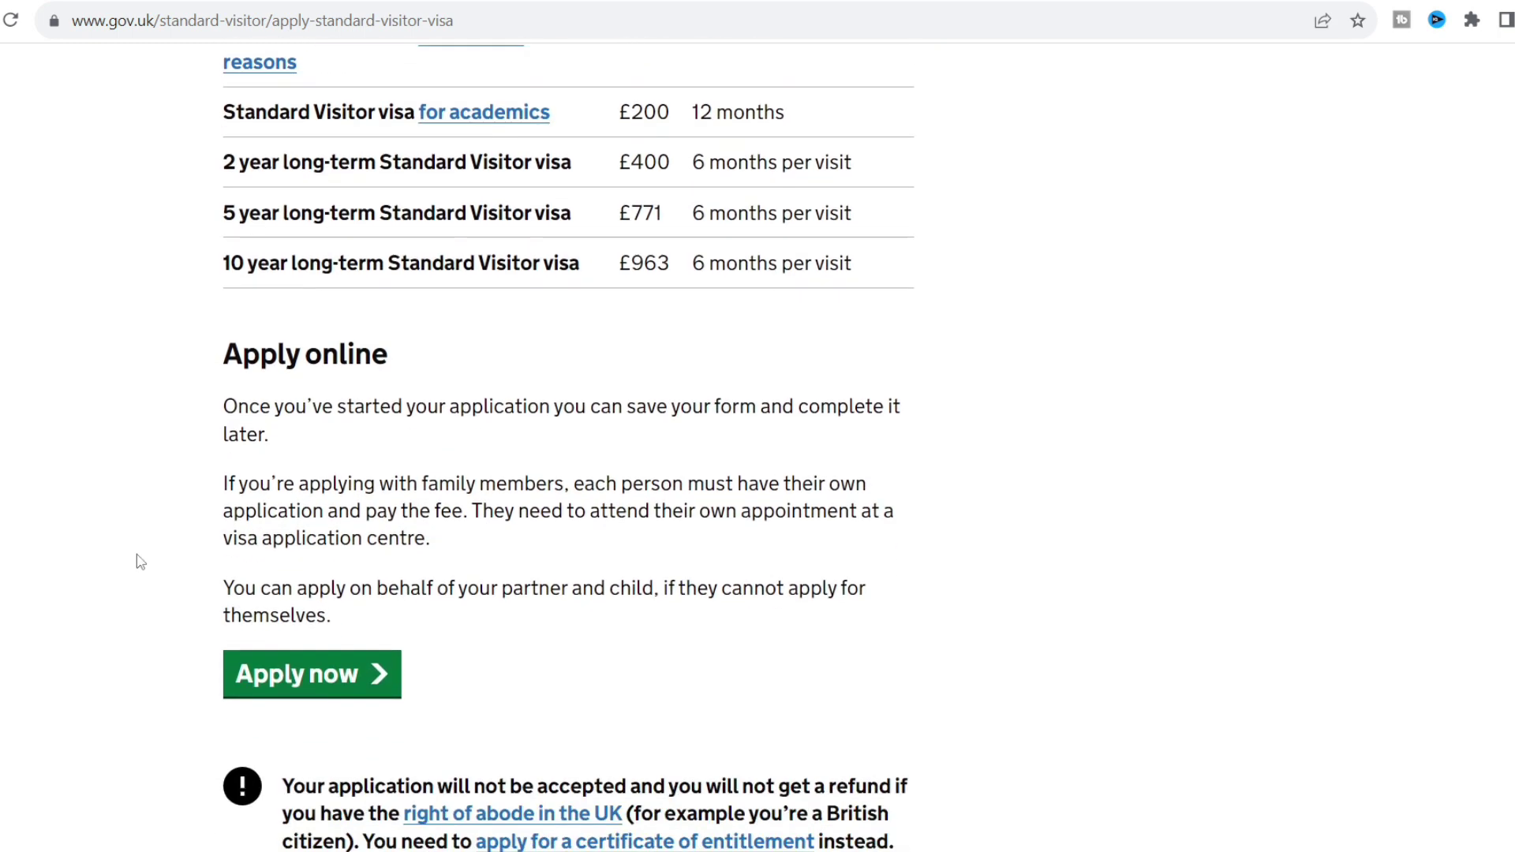
scroll(140, 562, down, 1)
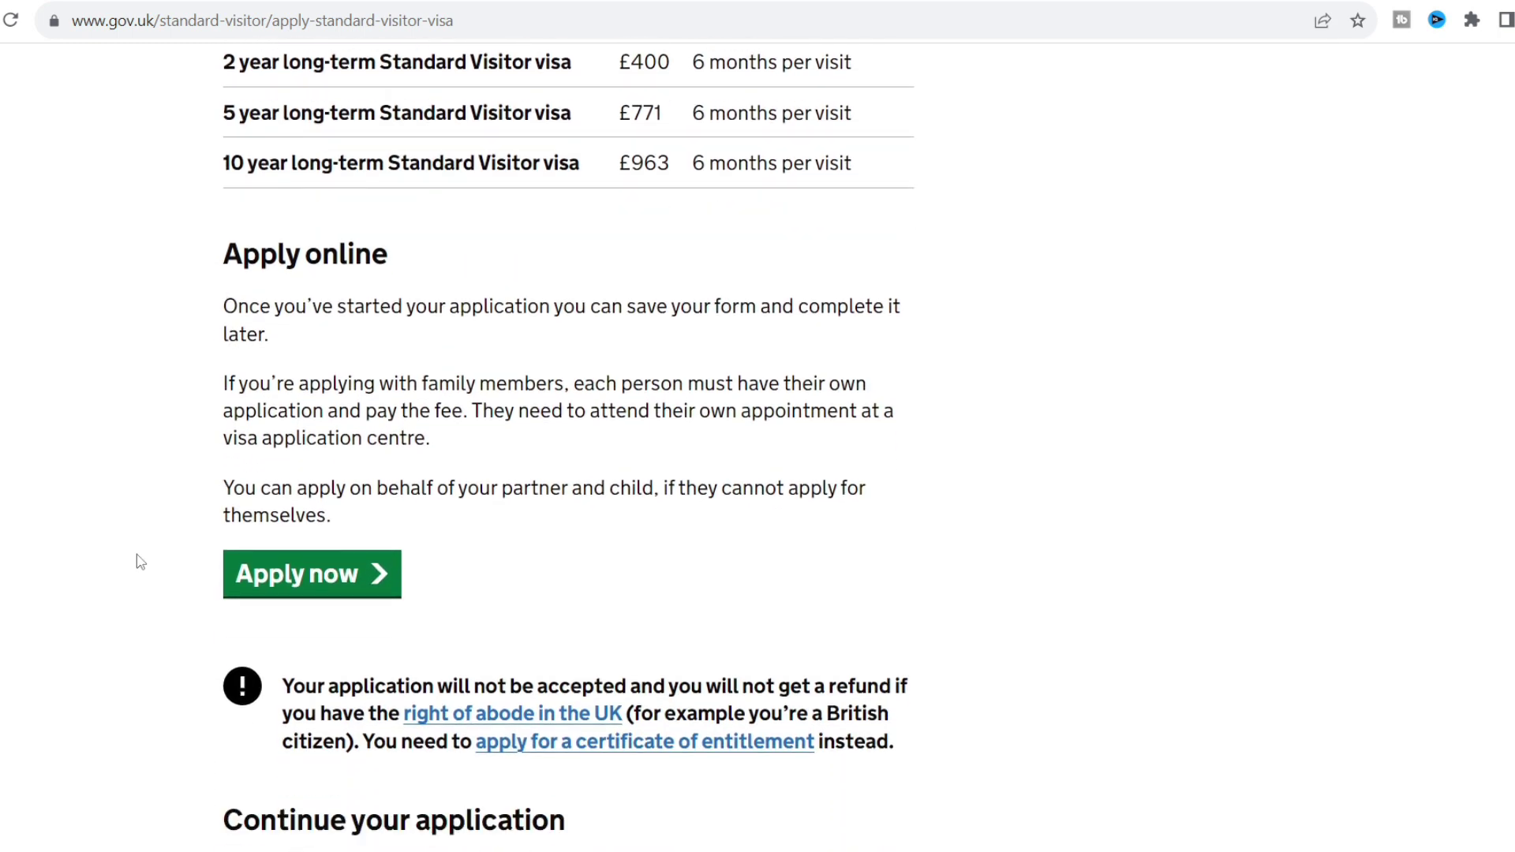
click(319, 588)
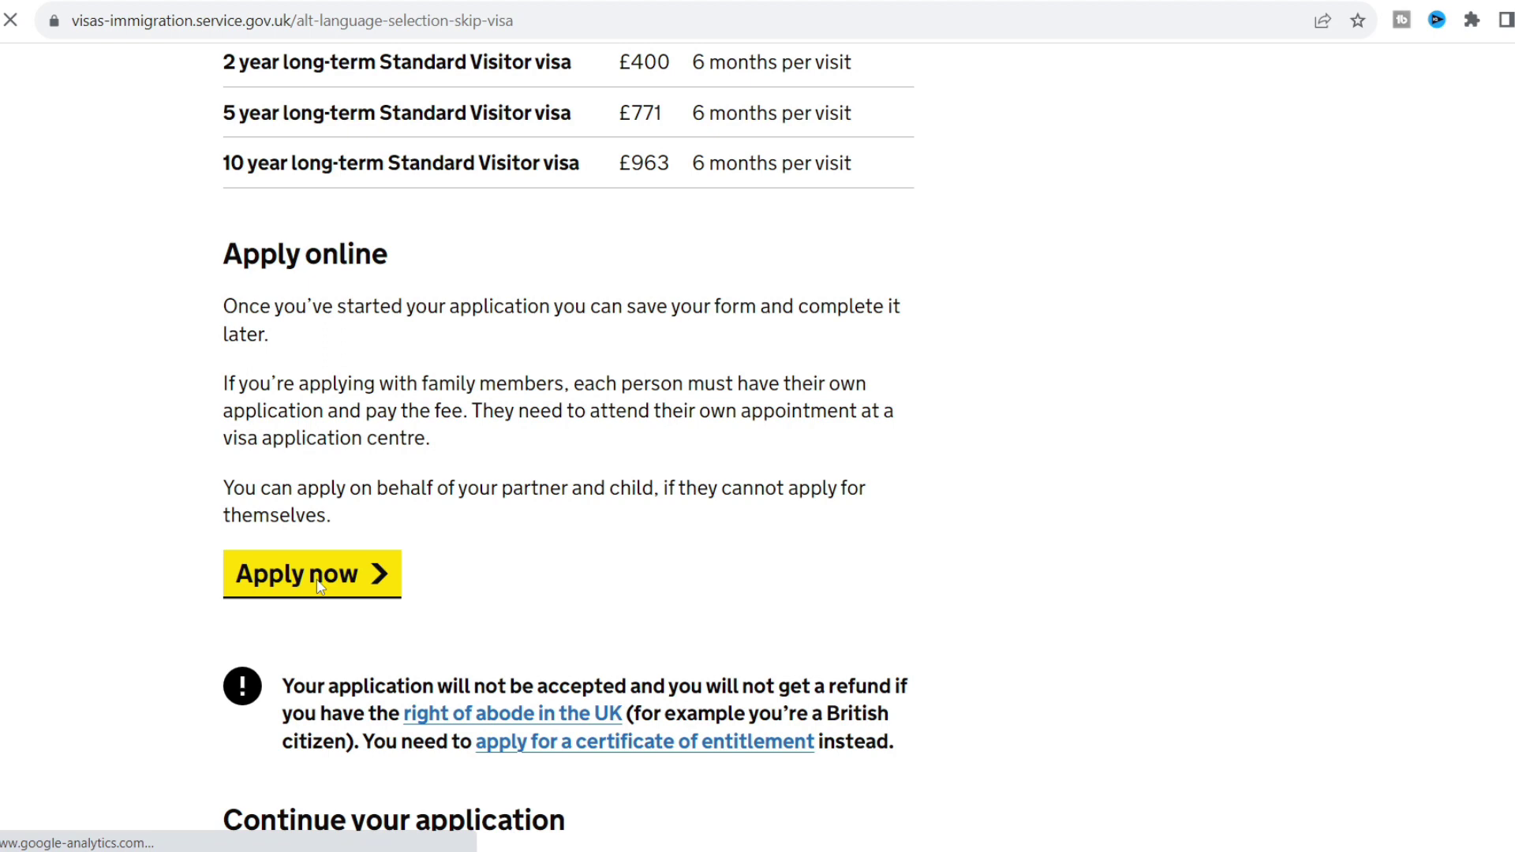
Choose English as the language for the application questions.
scroll(111, 391, down, 3)
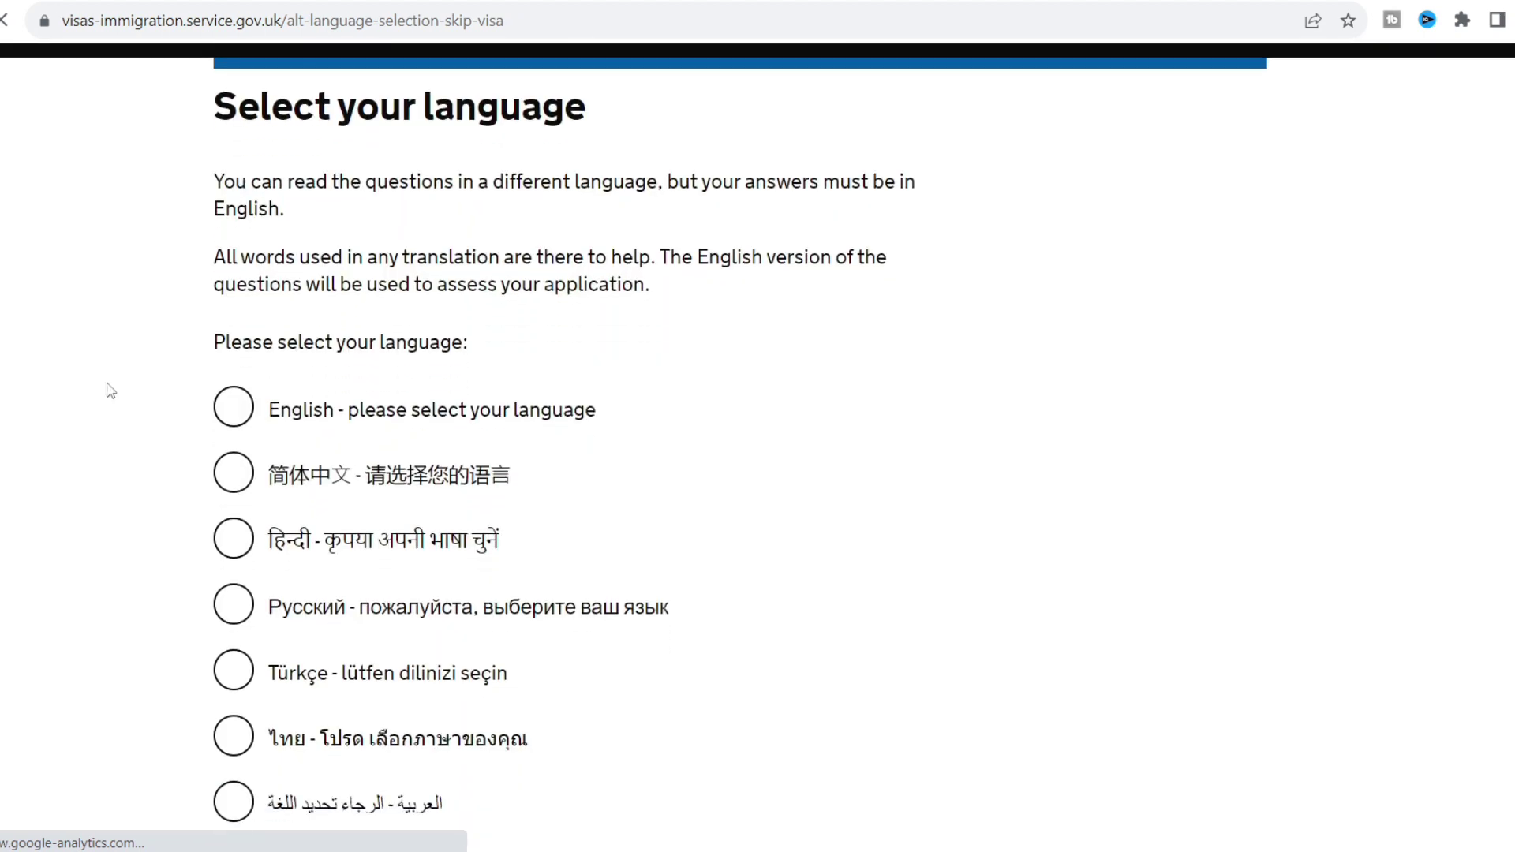
click(253, 250)
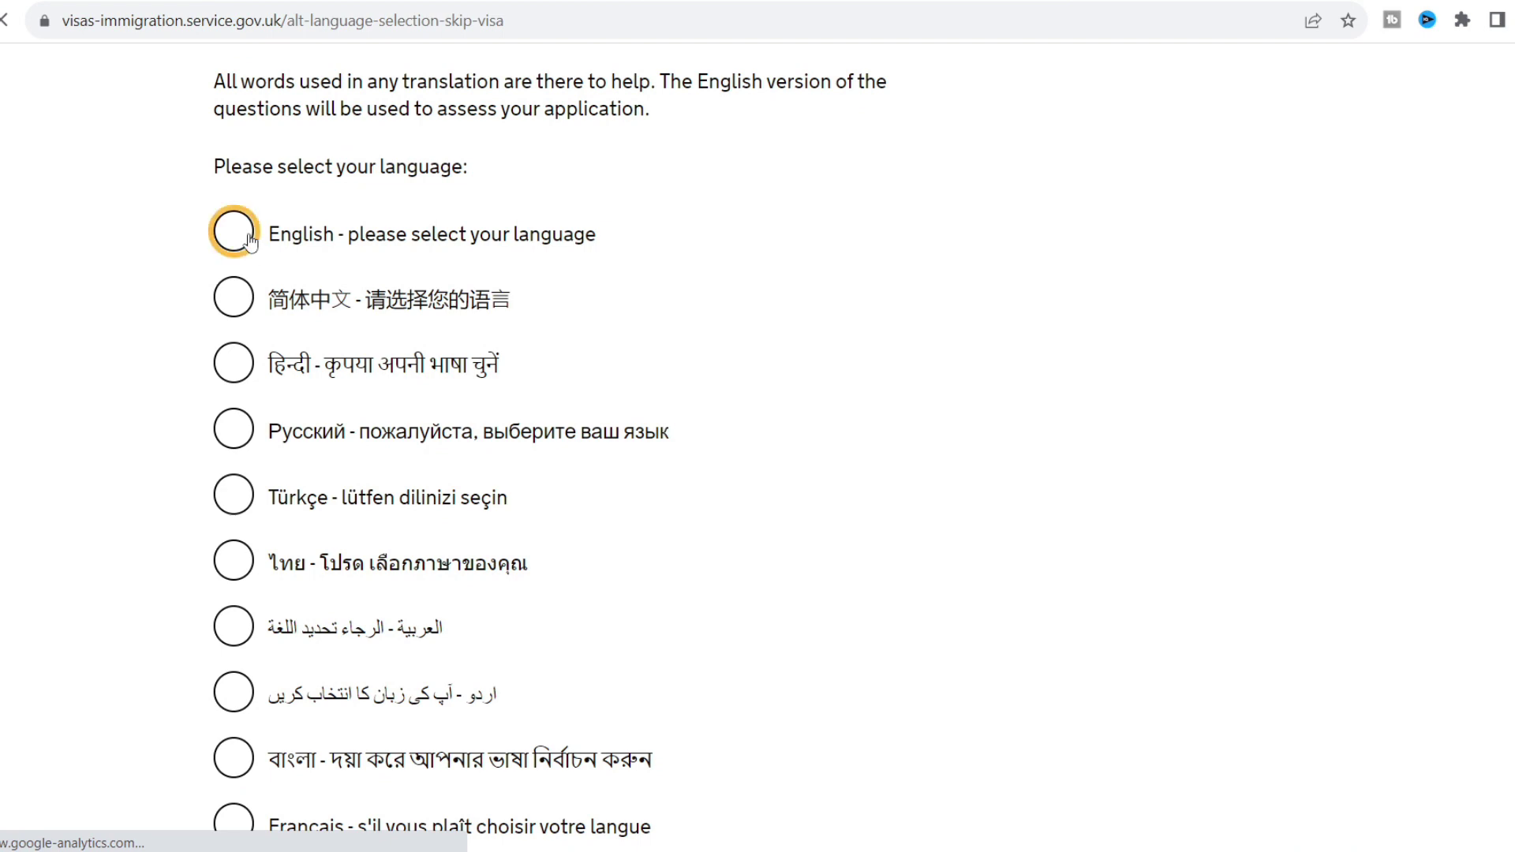
scroll(141, 320, down, 5)
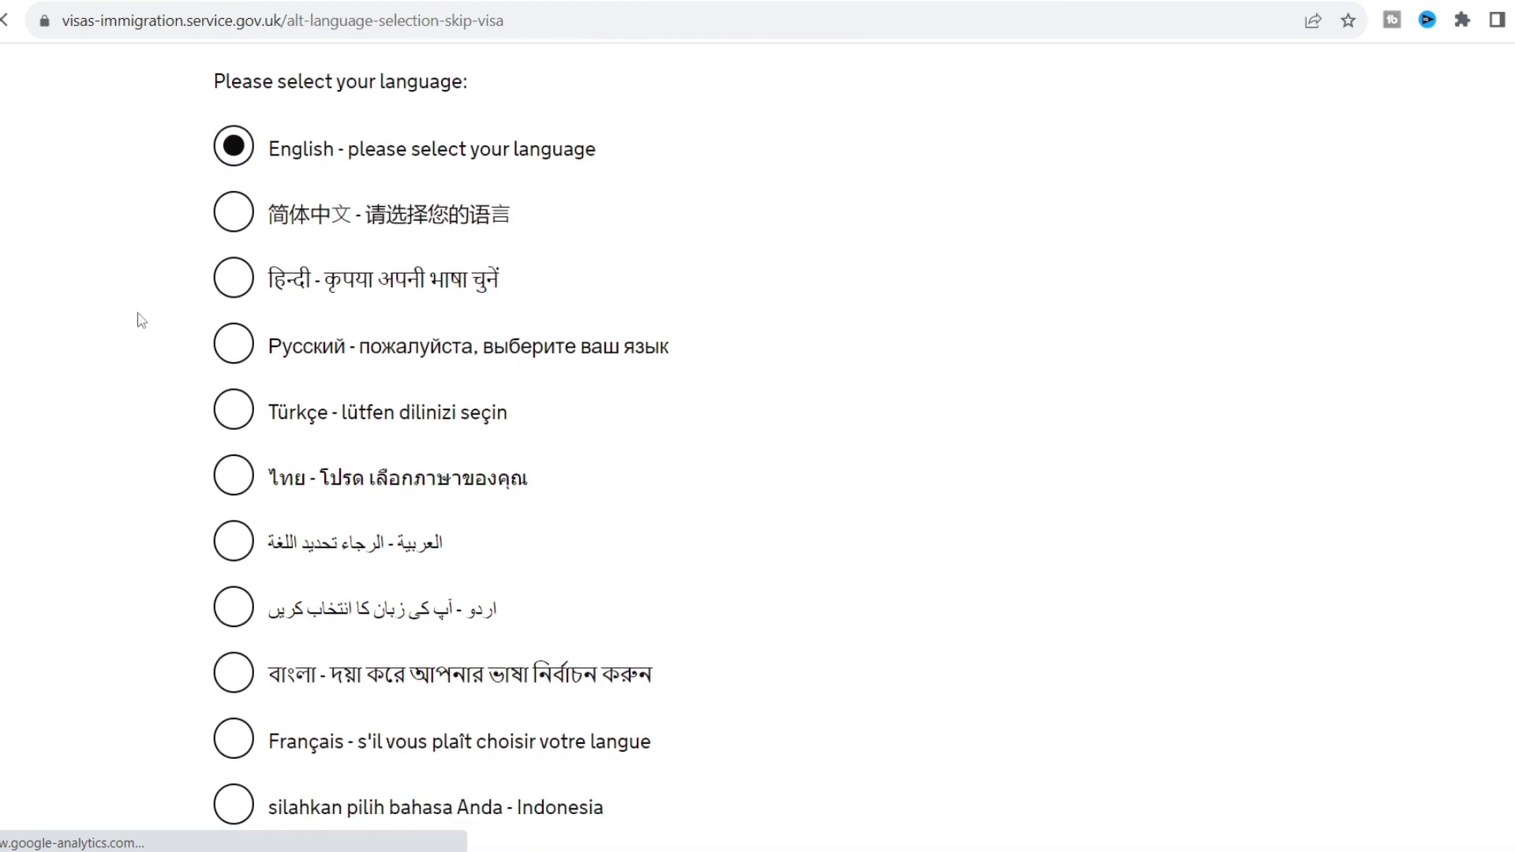
scroll(141, 319, down, 7)
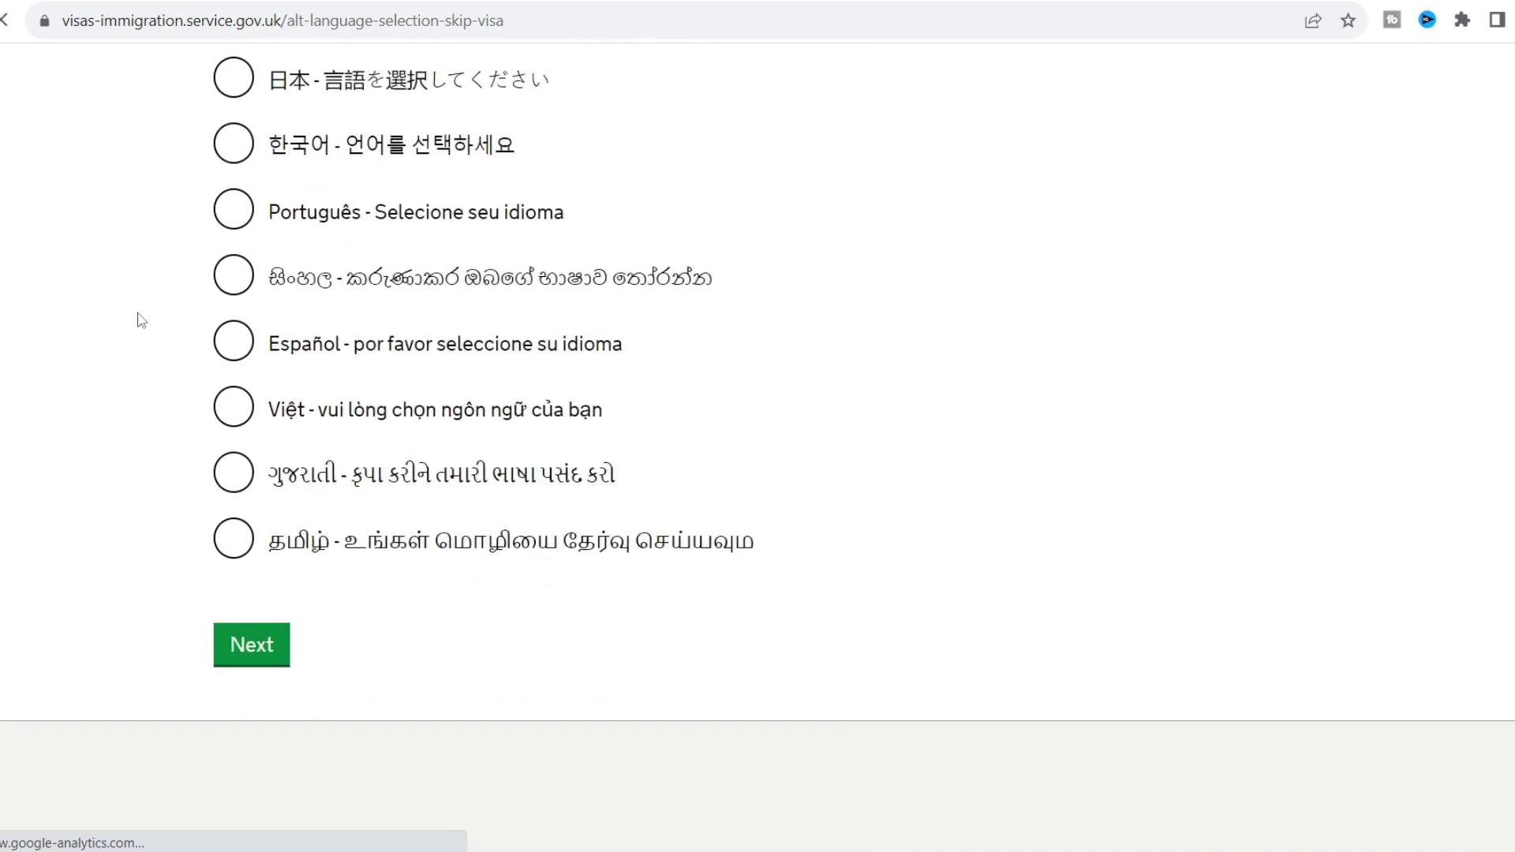
click(272, 645)
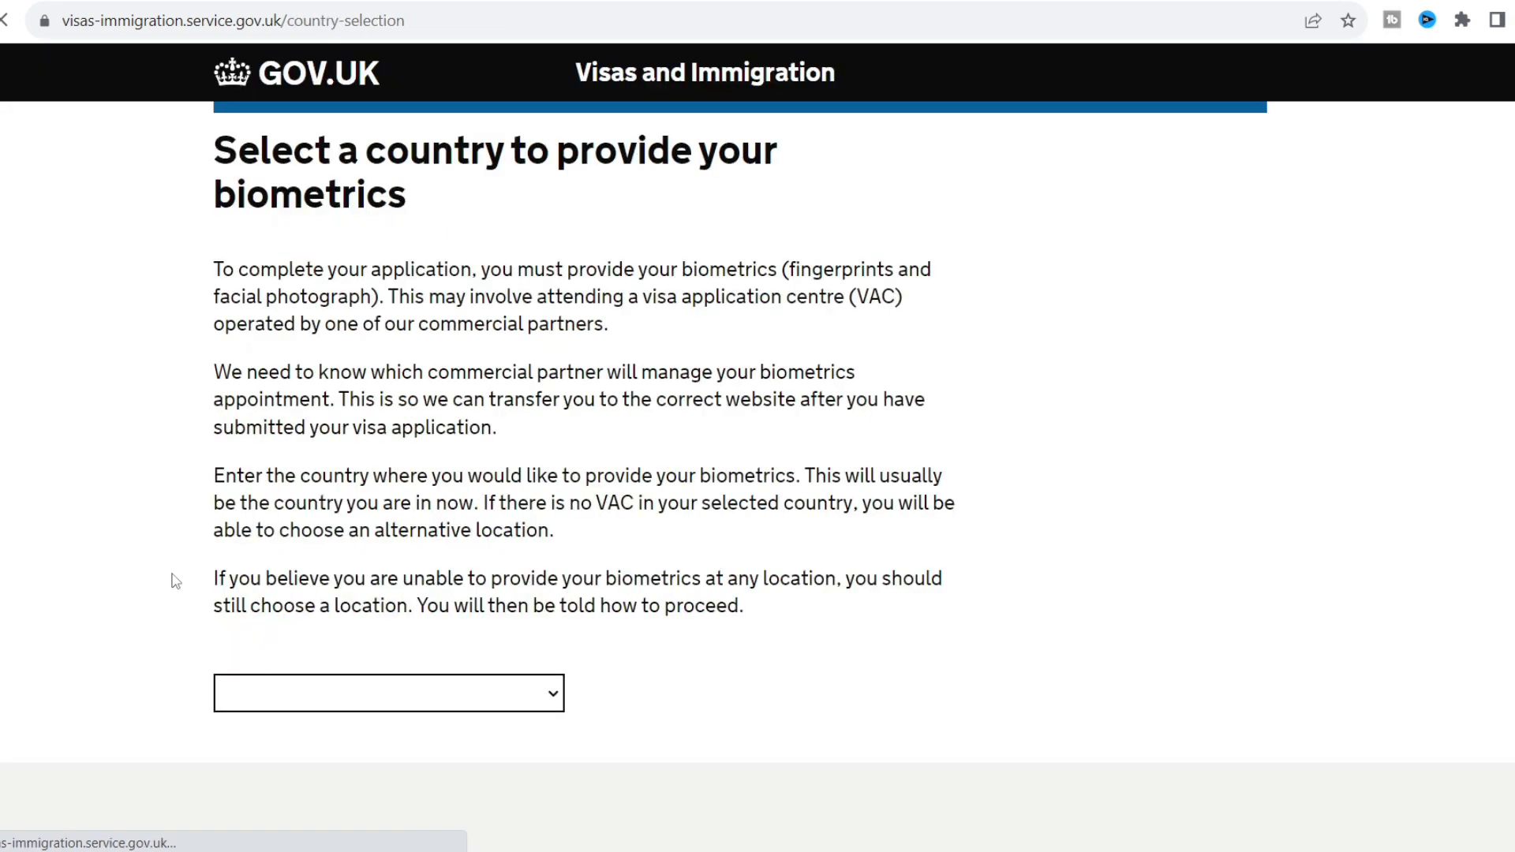
Enter Bangladesh as the country for providing biometrics.
scroll(175, 581, down, 2)
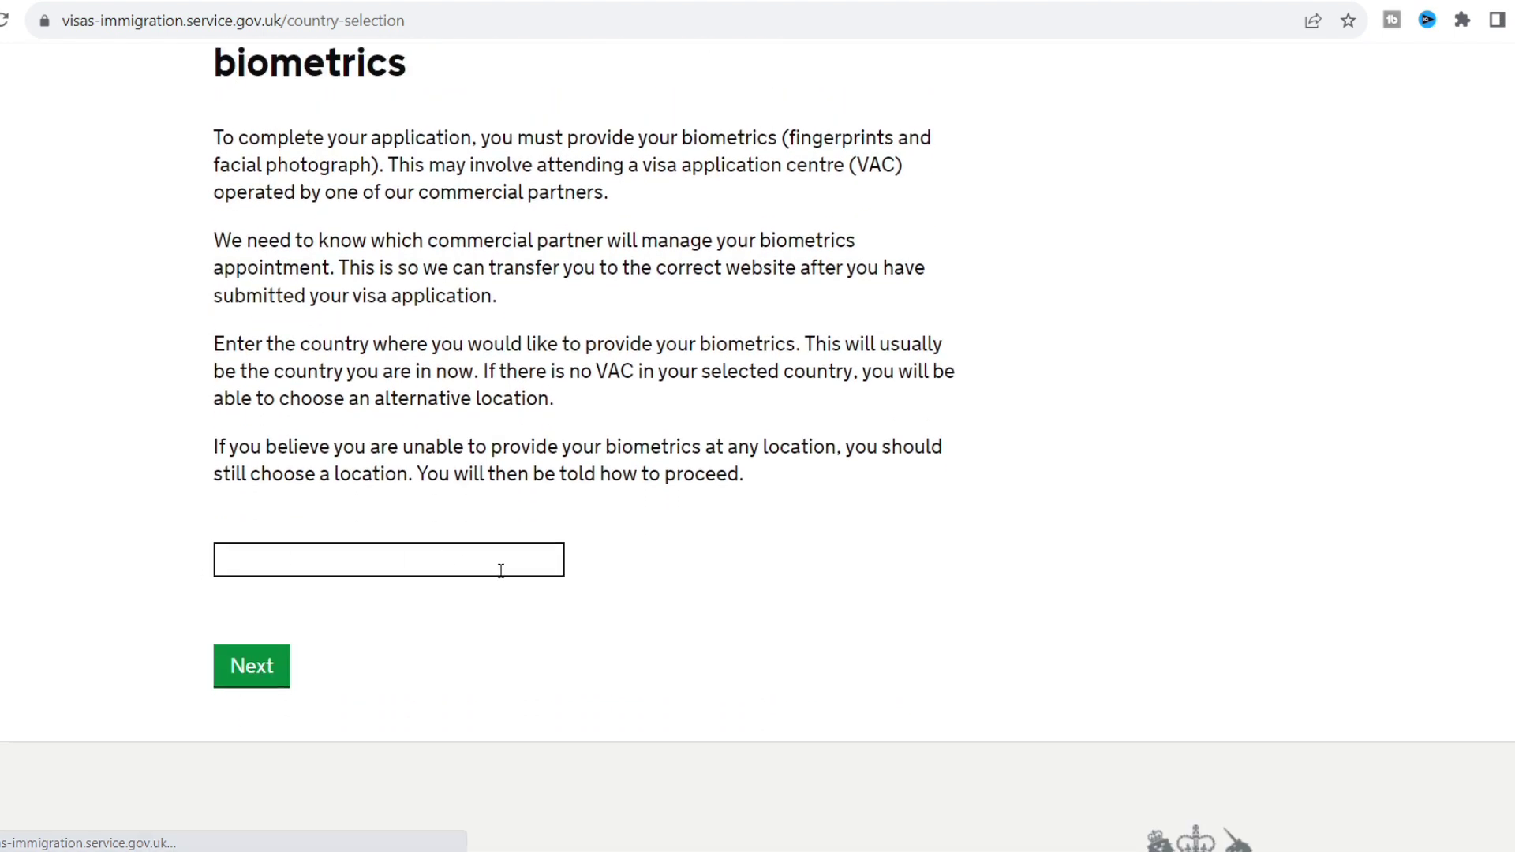
click(540, 567)
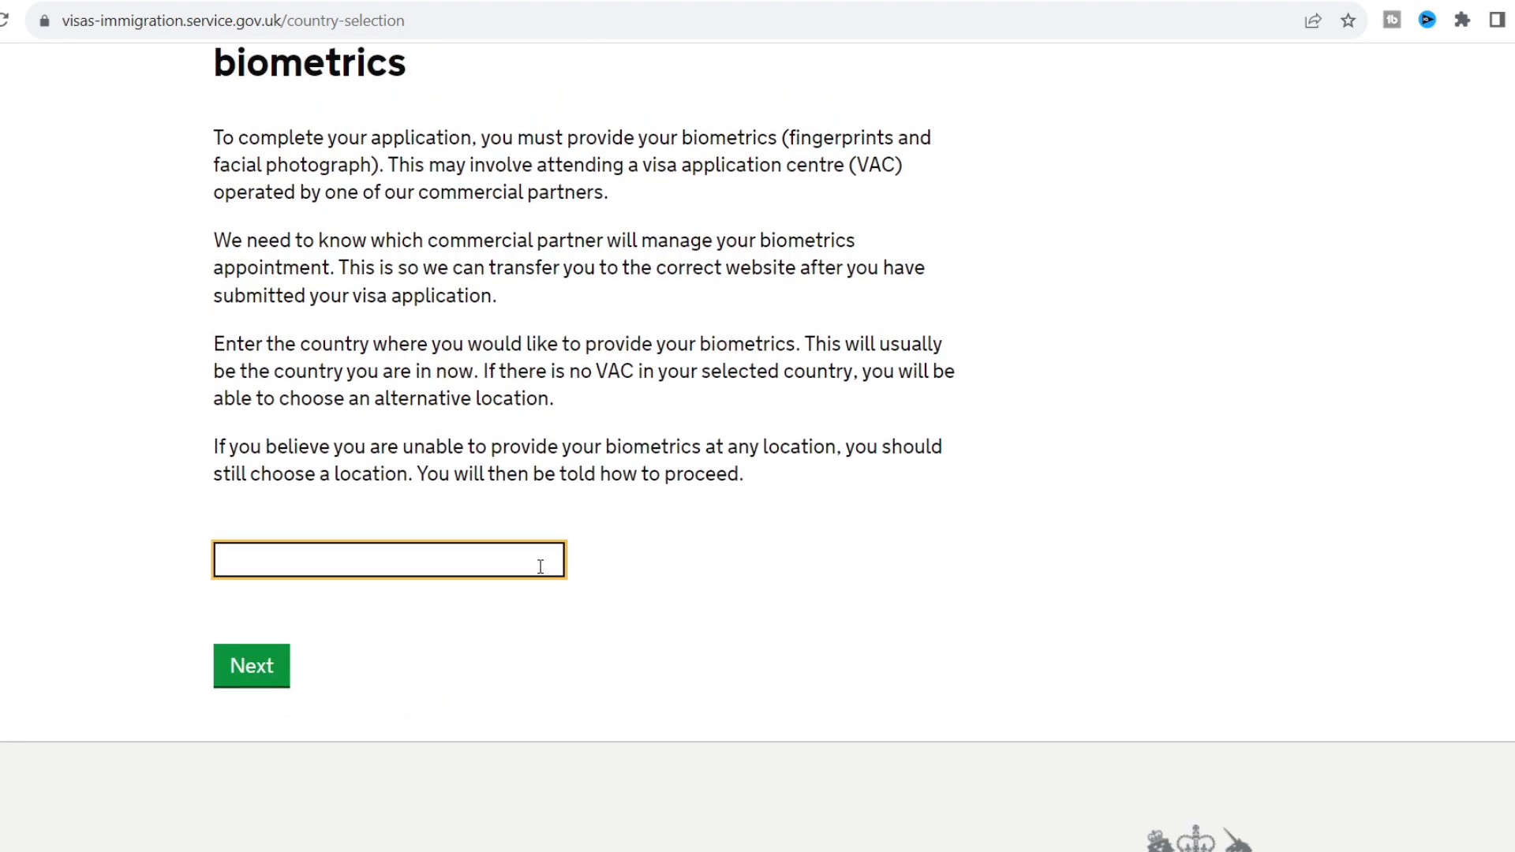
text(B)
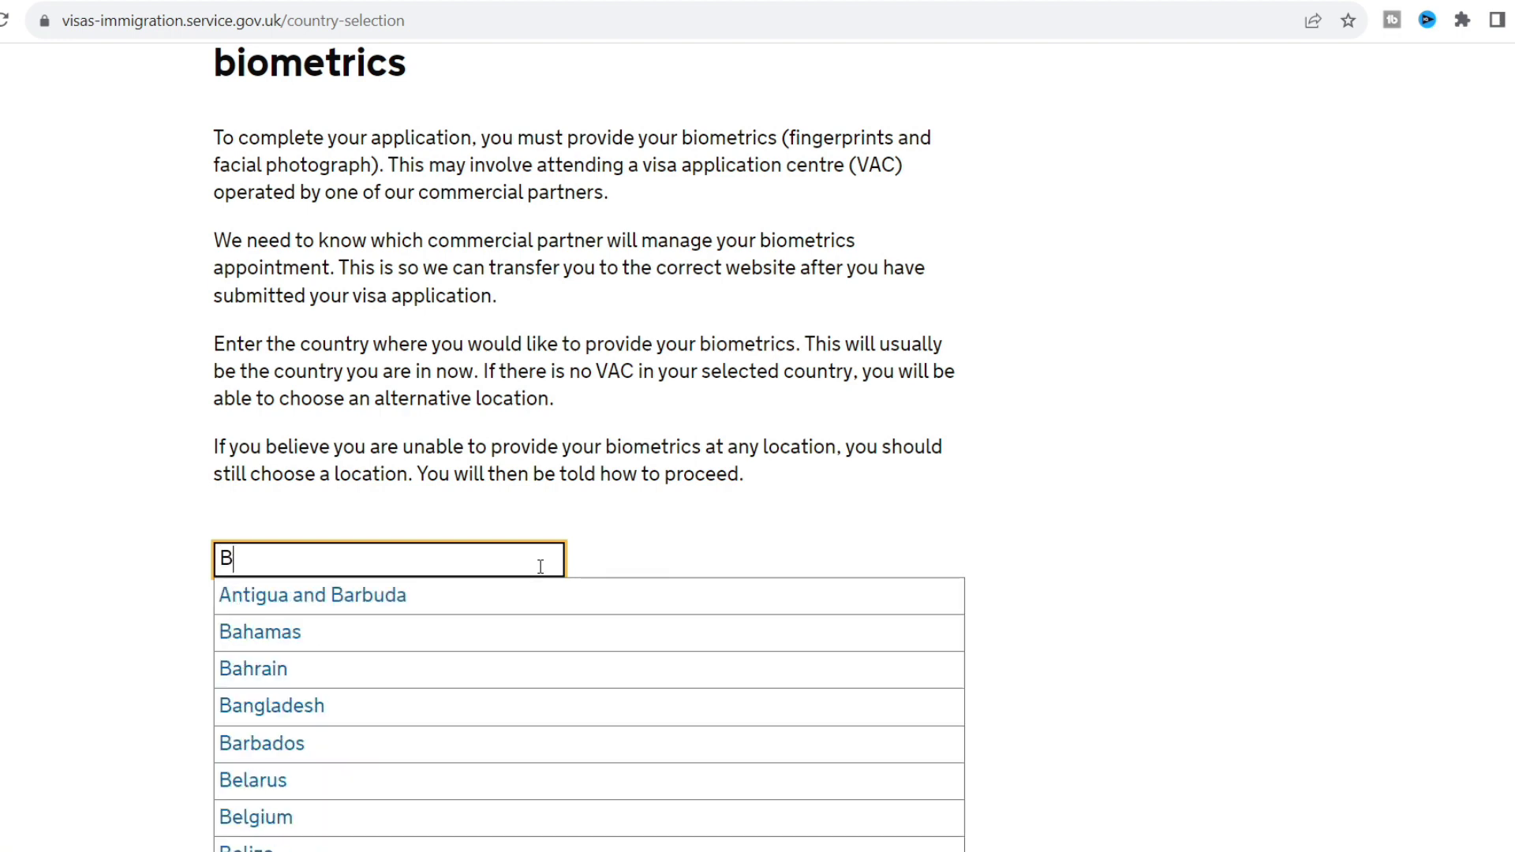
click(538, 707)
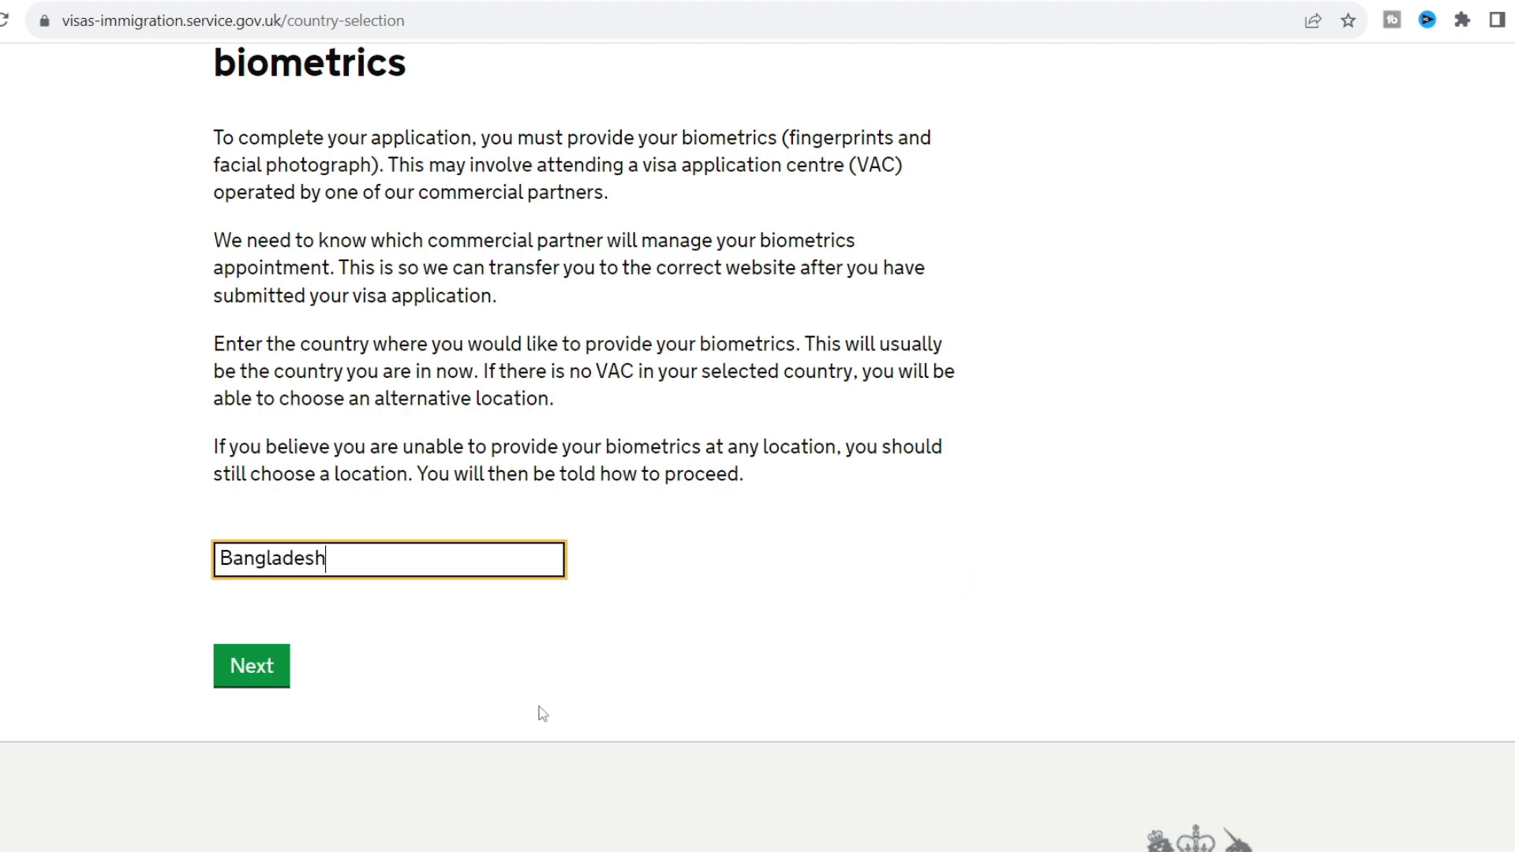
click(241, 666)
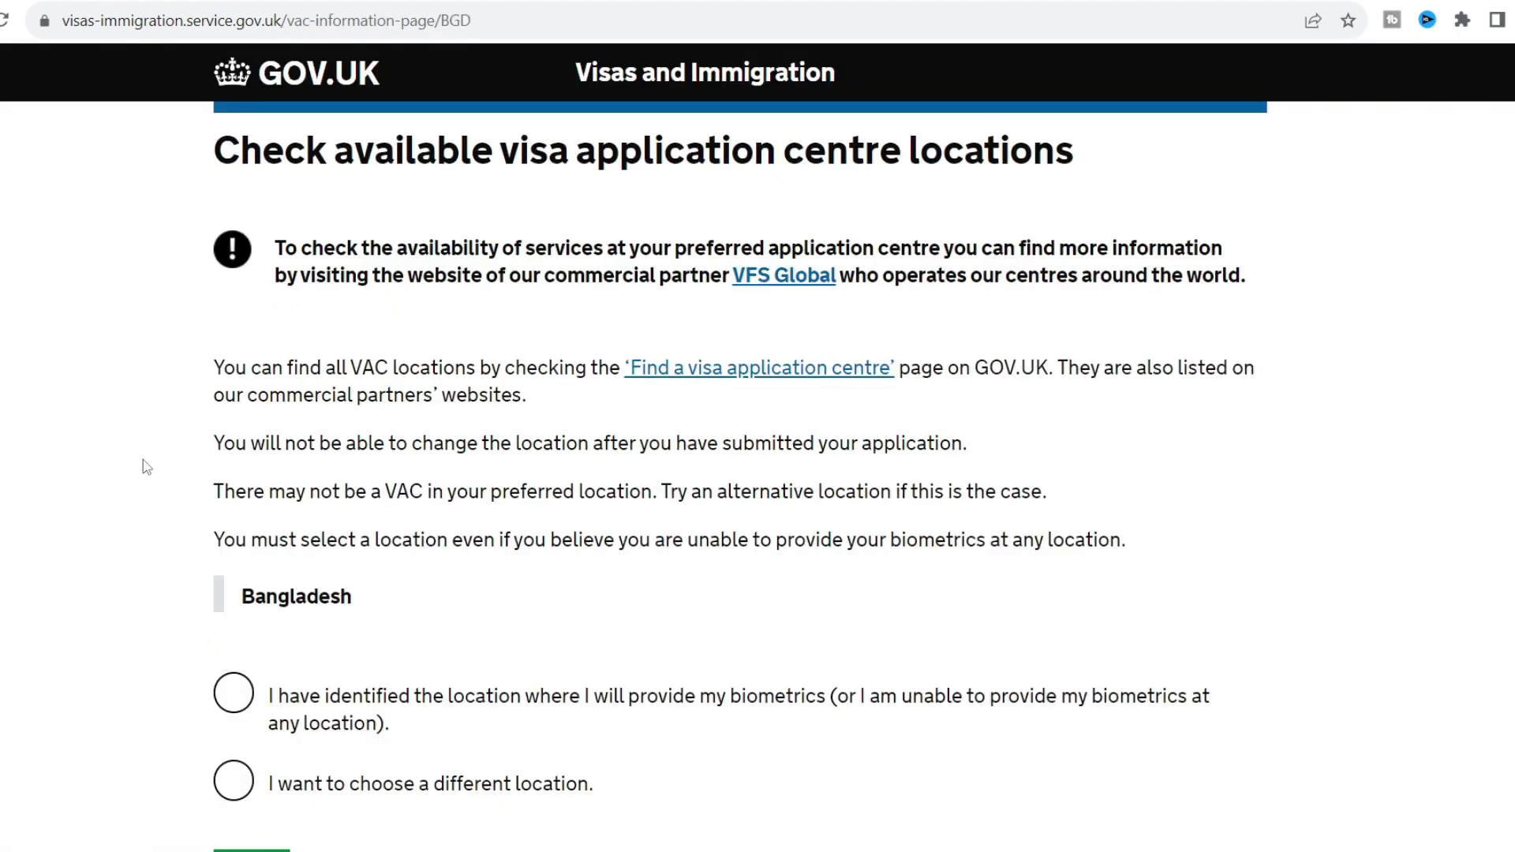
Confirm the biometrics location in Bangladesh has been identified and continue.
scroll(496, 661, down, 1)
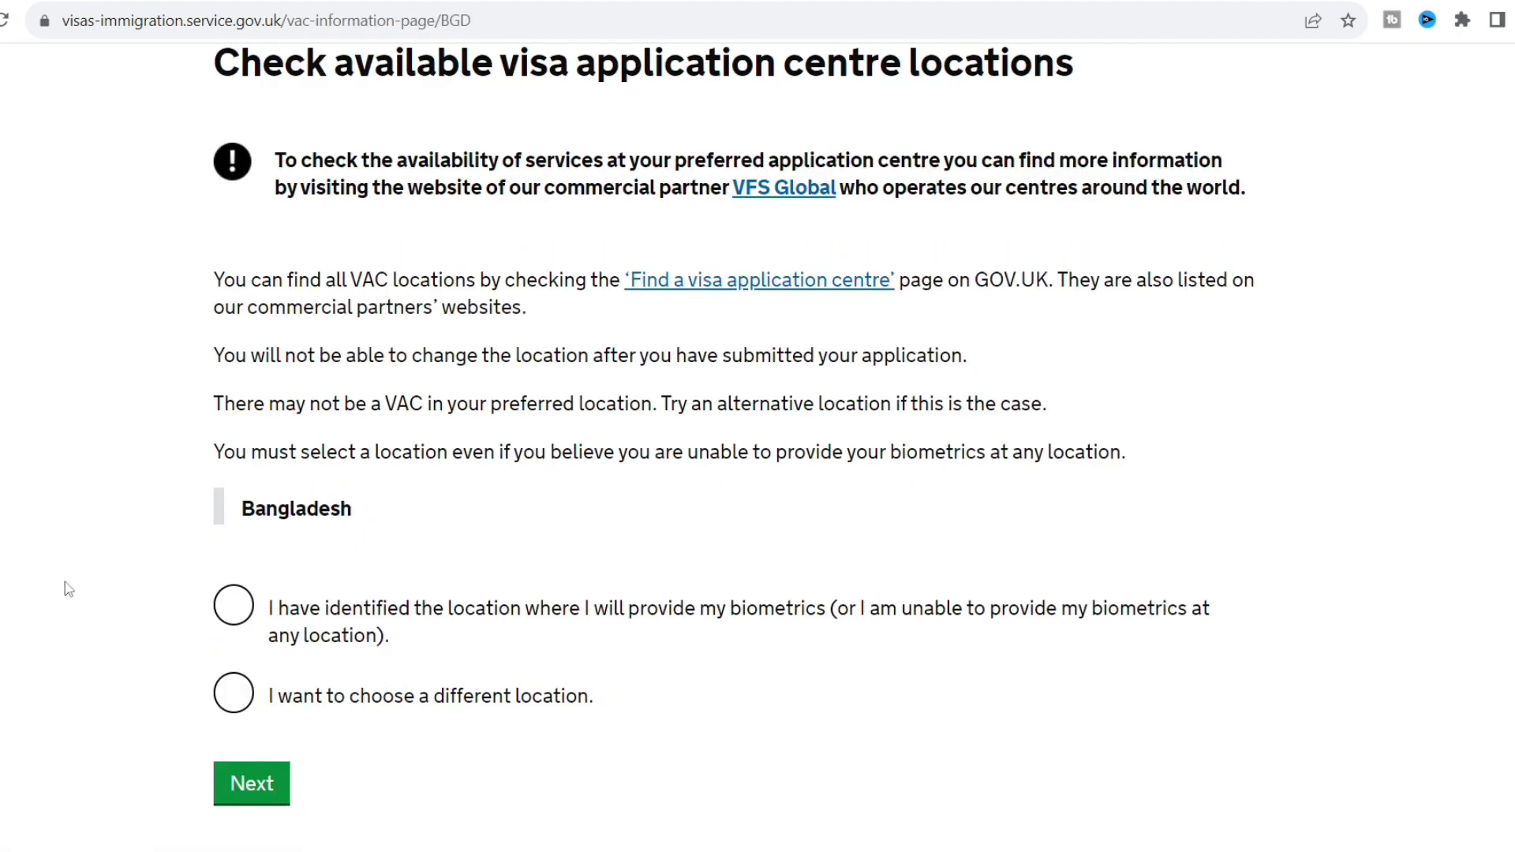
scroll(69, 590, down, 1)
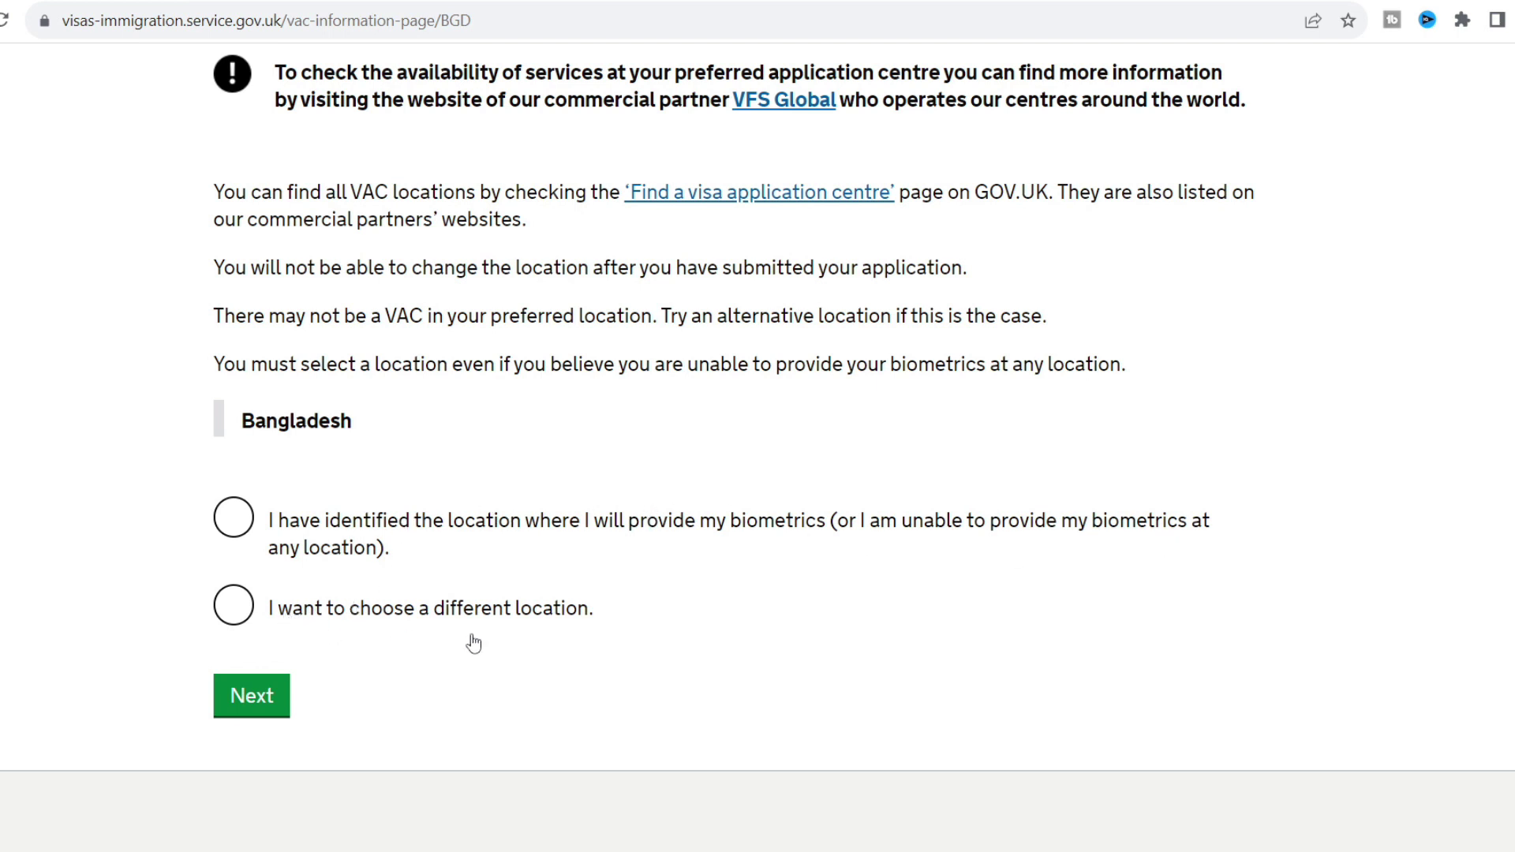
click(233, 519)
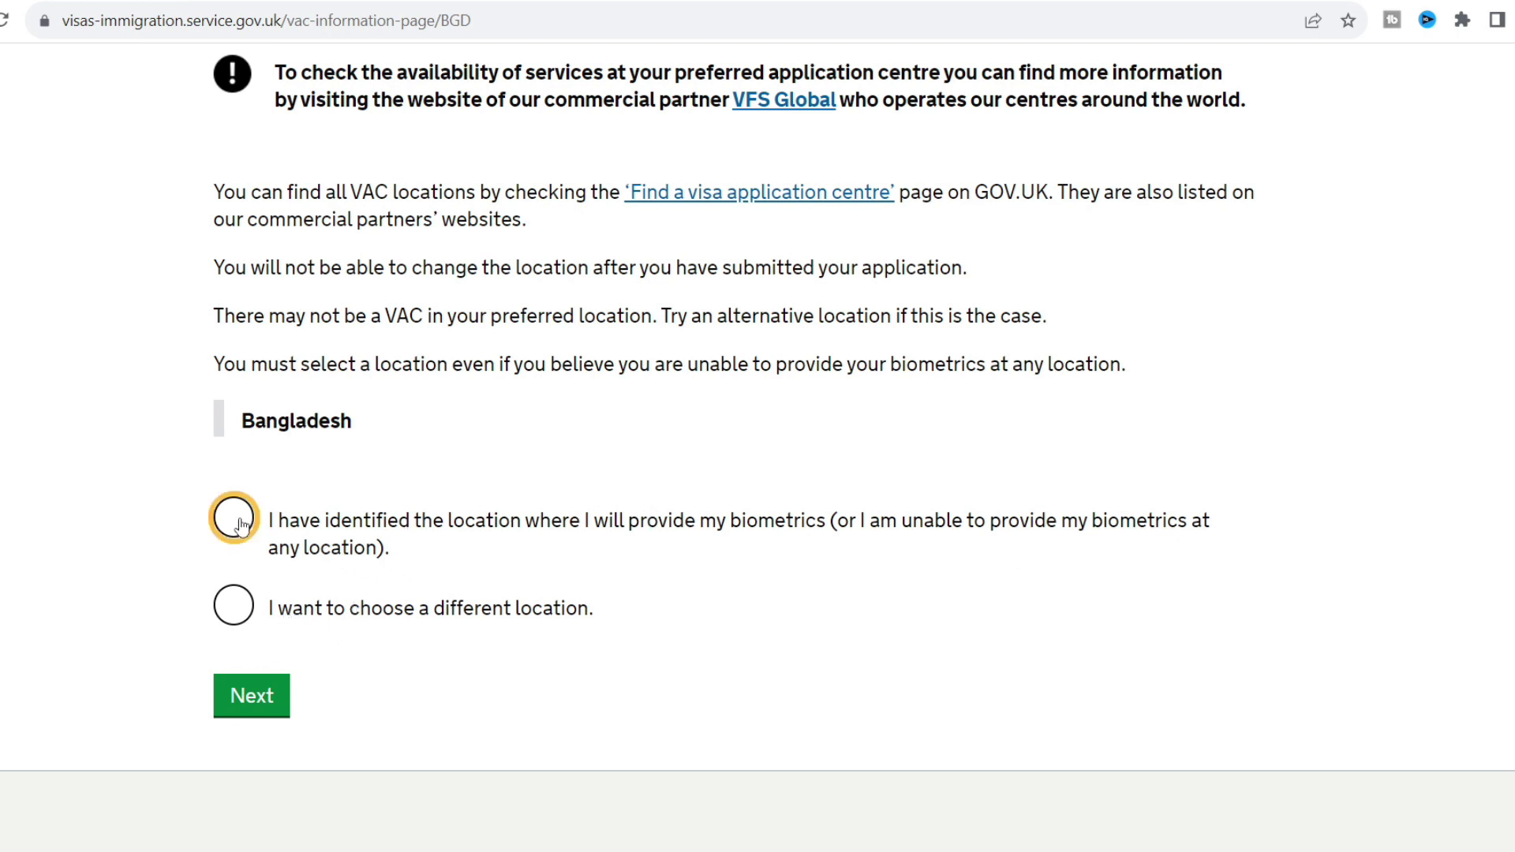
click(254, 702)
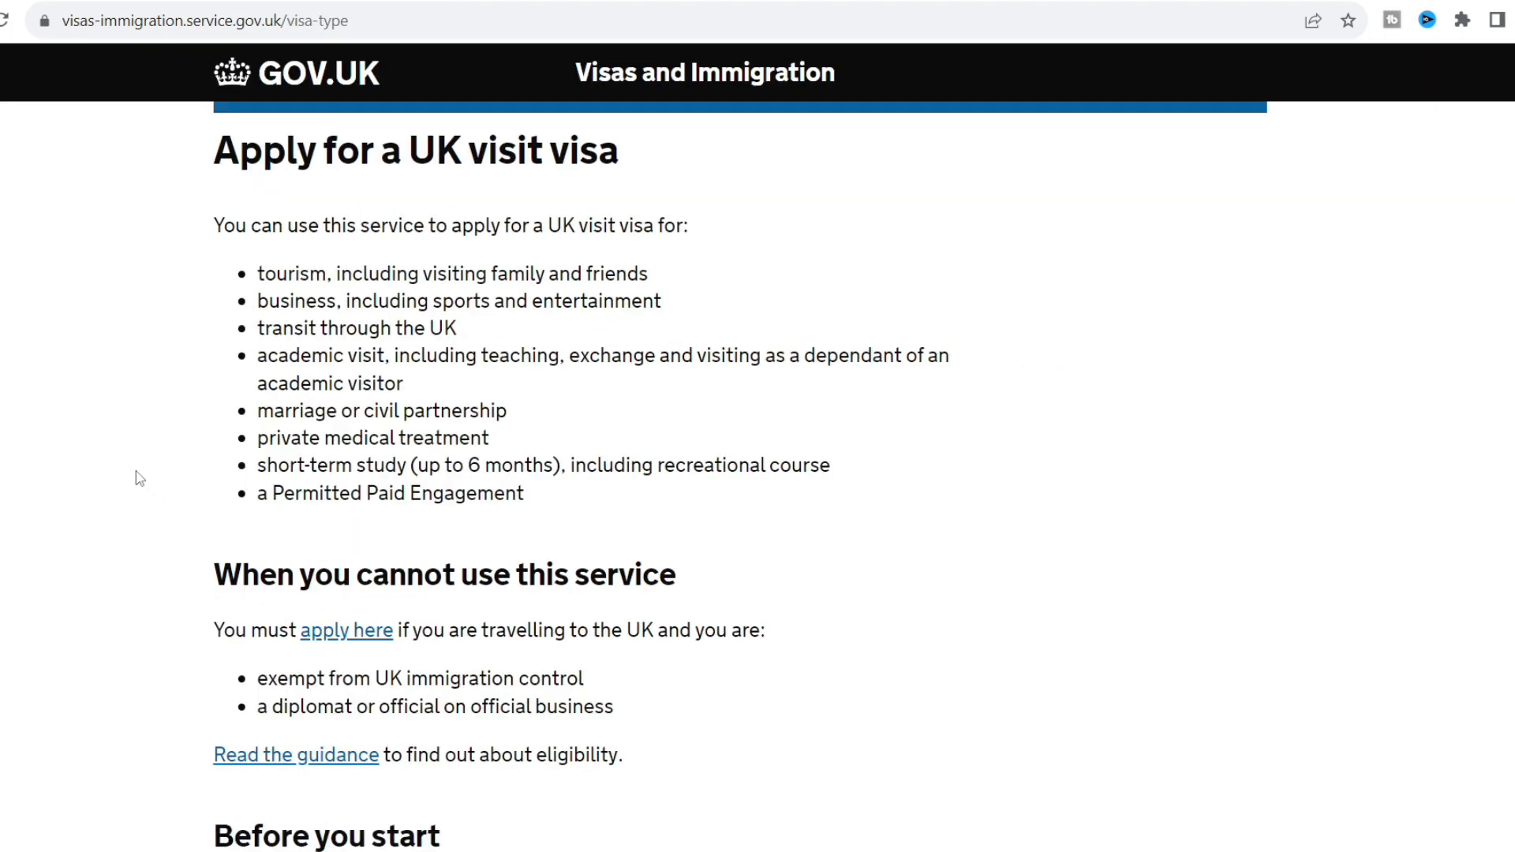
Start the application from the 'Apply for a UK visit visa' page.
scroll(139, 479, down, 1)
scroll(140, 479, up, 1)
scroll(210, 429, down, 10)
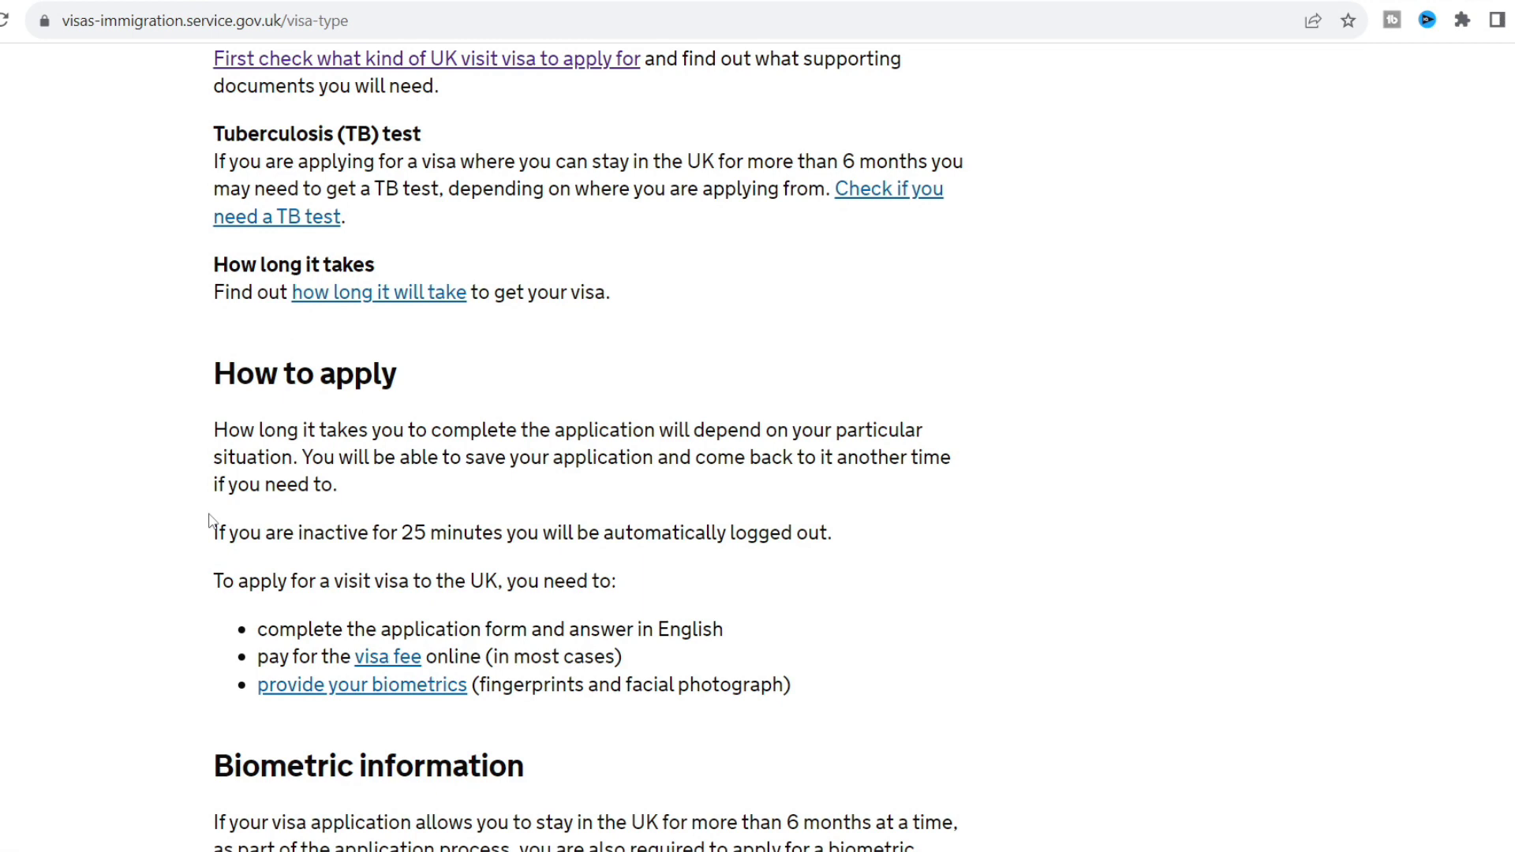
scroll(210, 520, down, 1)
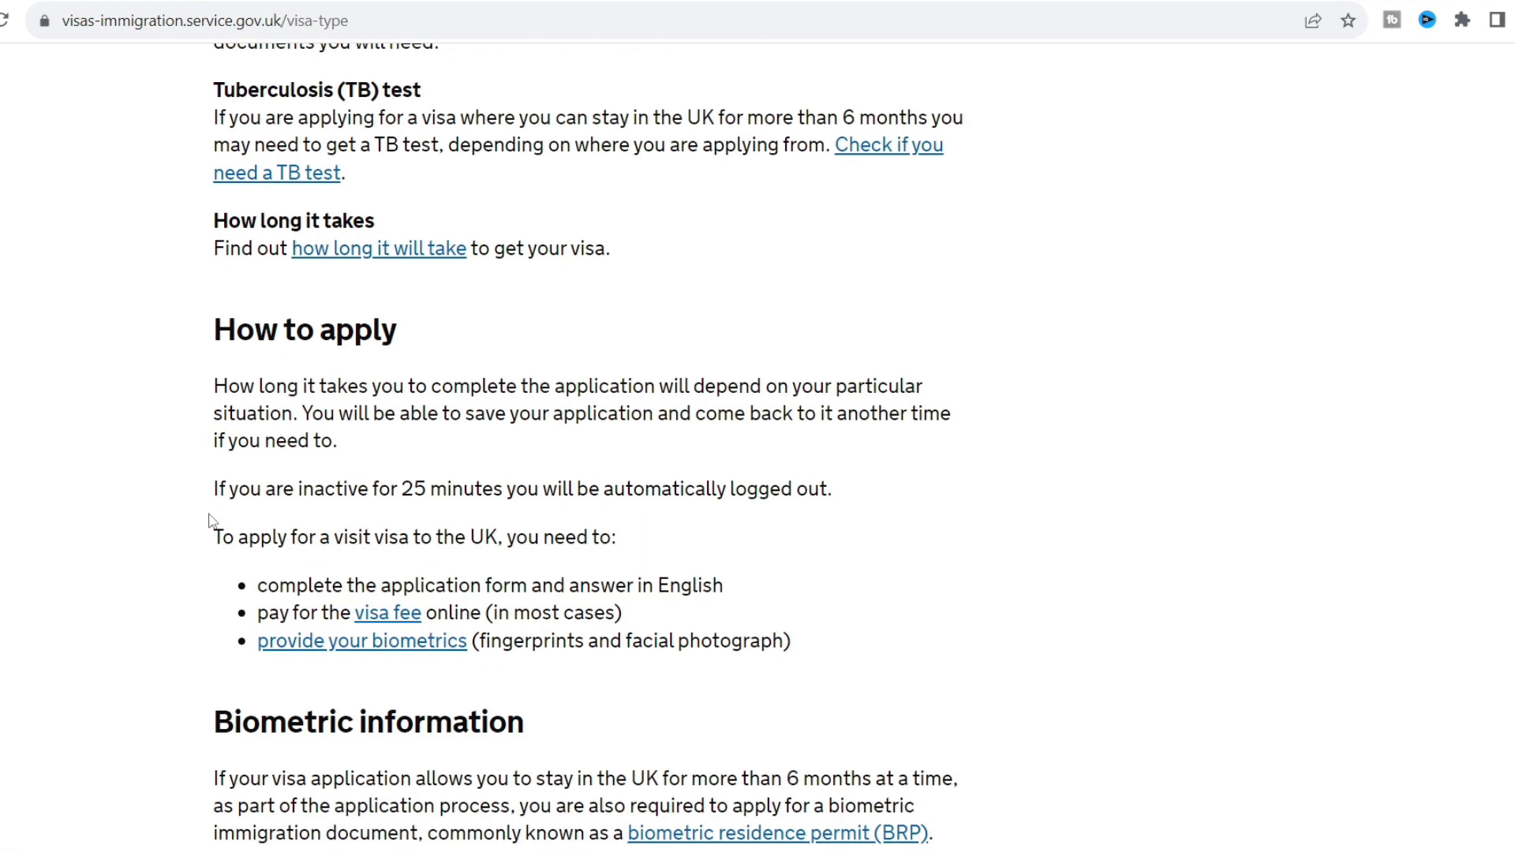
scroll(210, 523, down, 7)
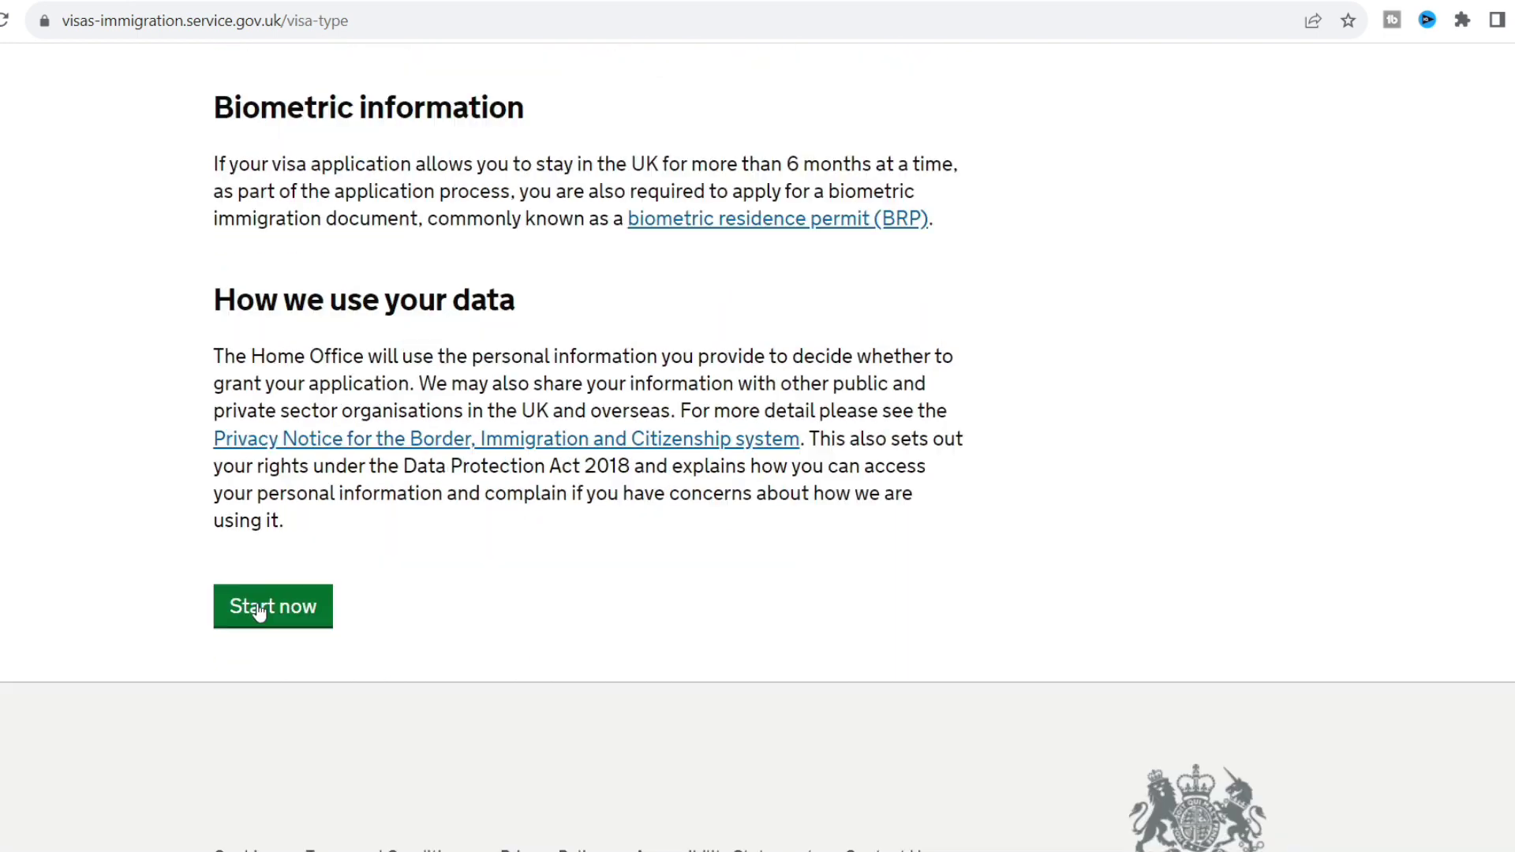
click(258, 608)
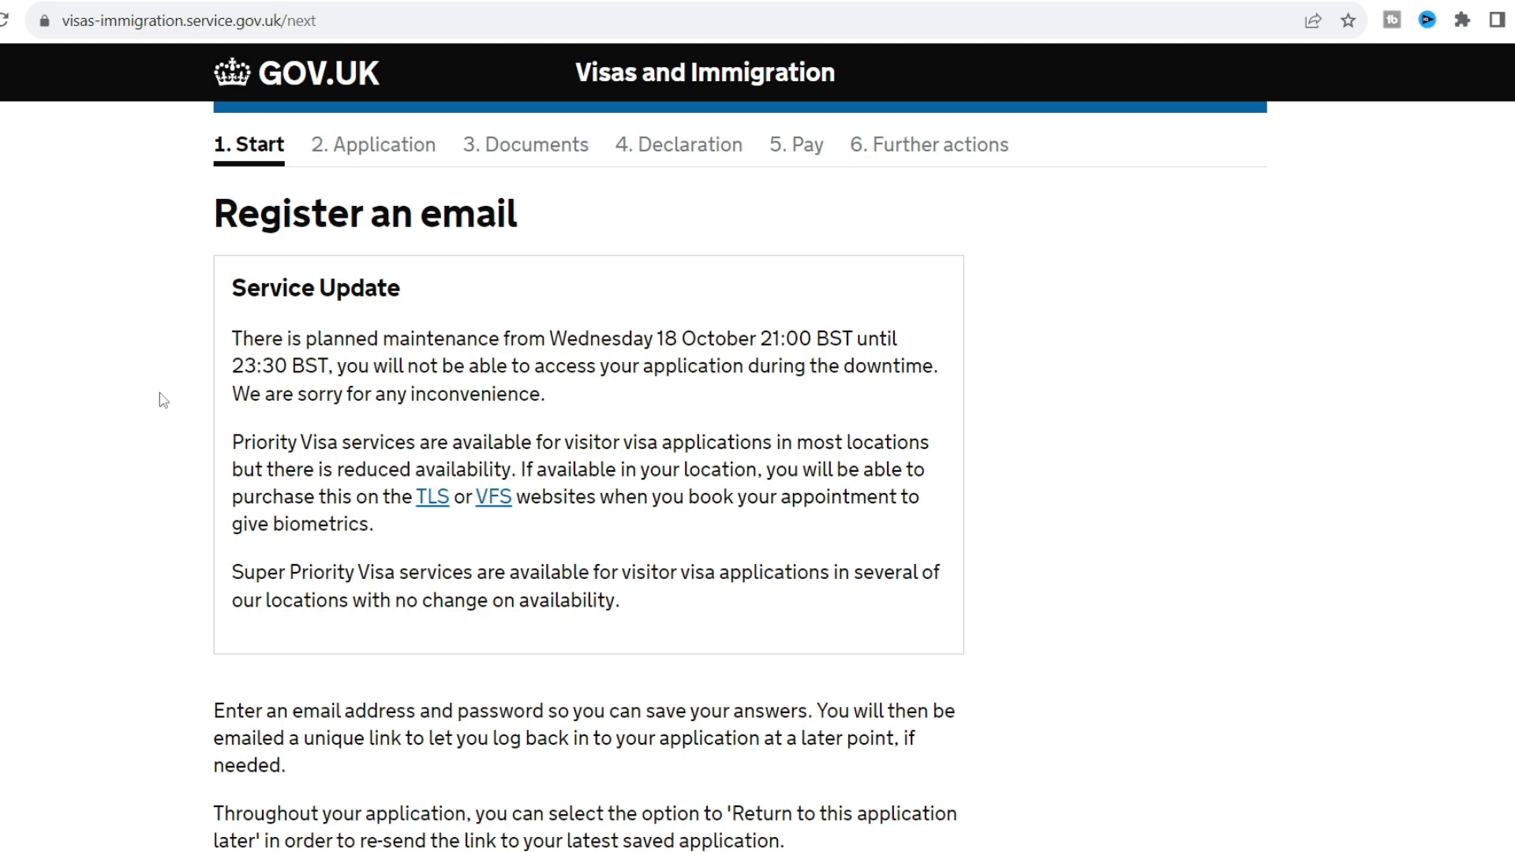
Register the applicant's email address and password, declining the browser's offer to save it.
scroll(163, 400, down, 4)
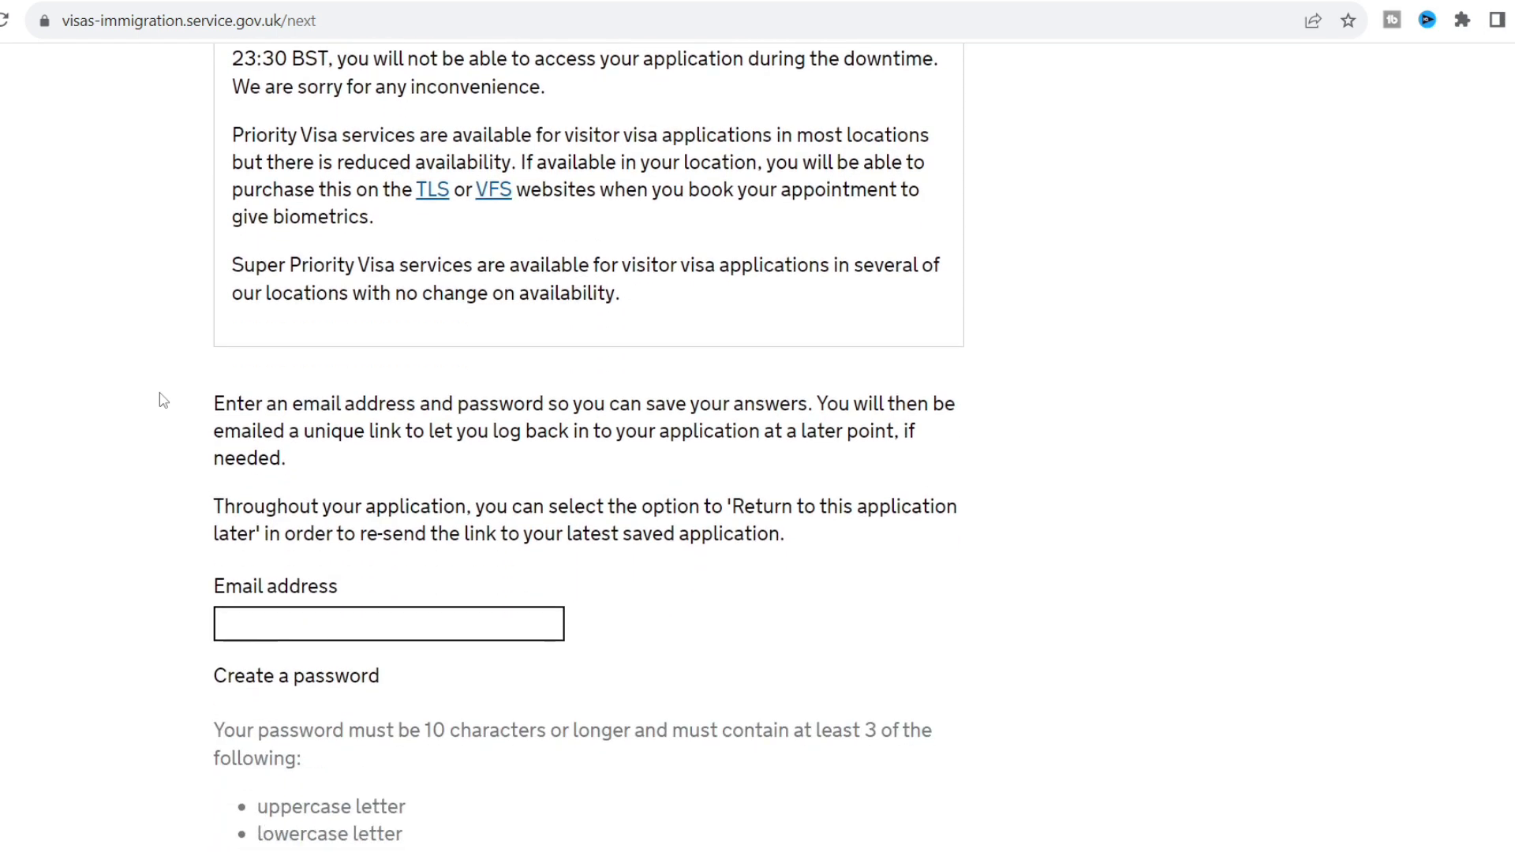
scroll(163, 400, down, 3)
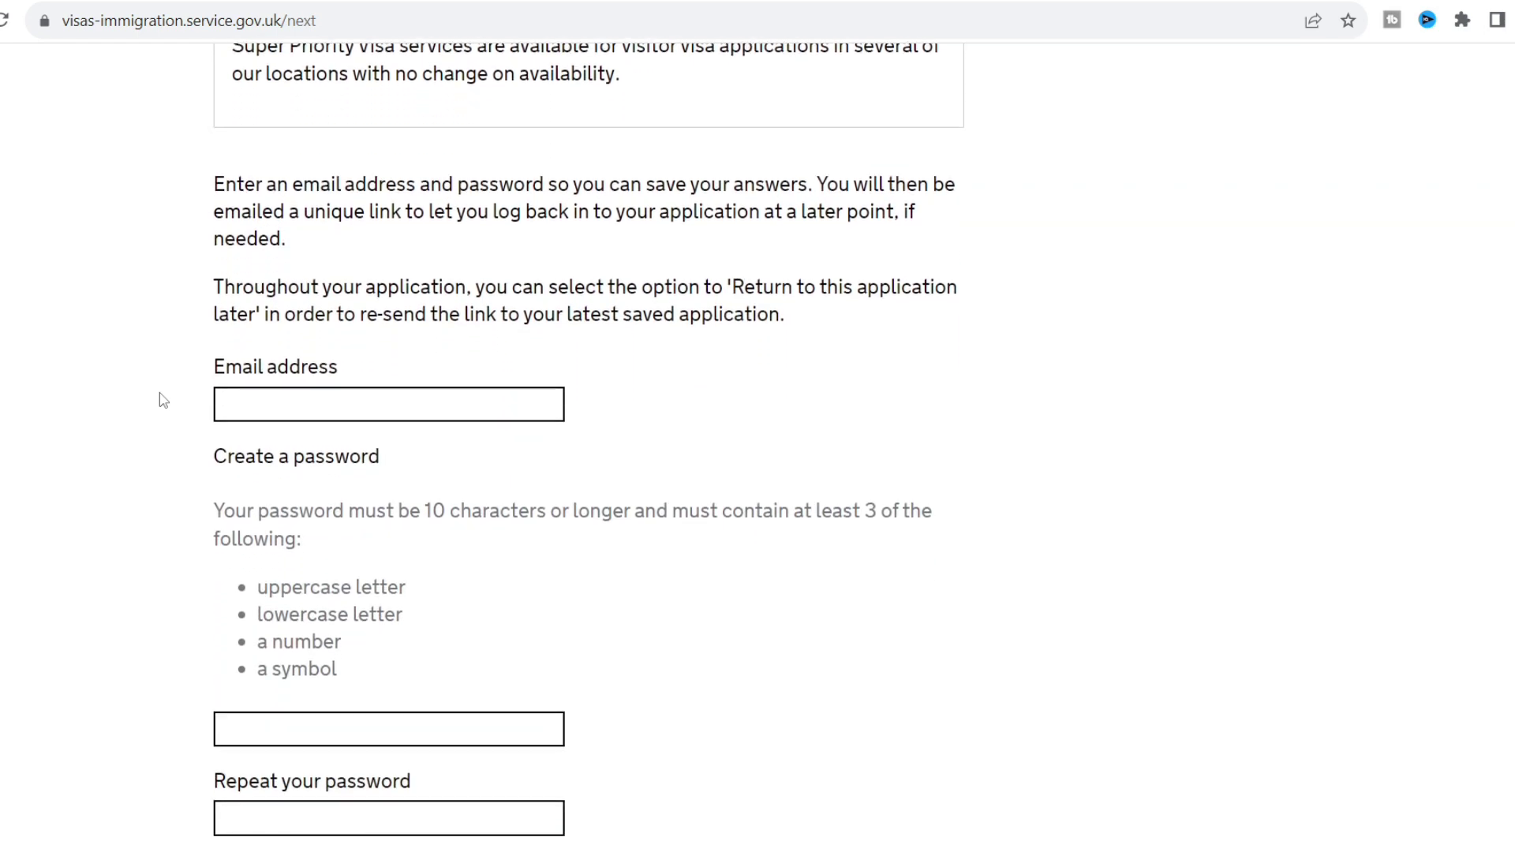
click(352, 412)
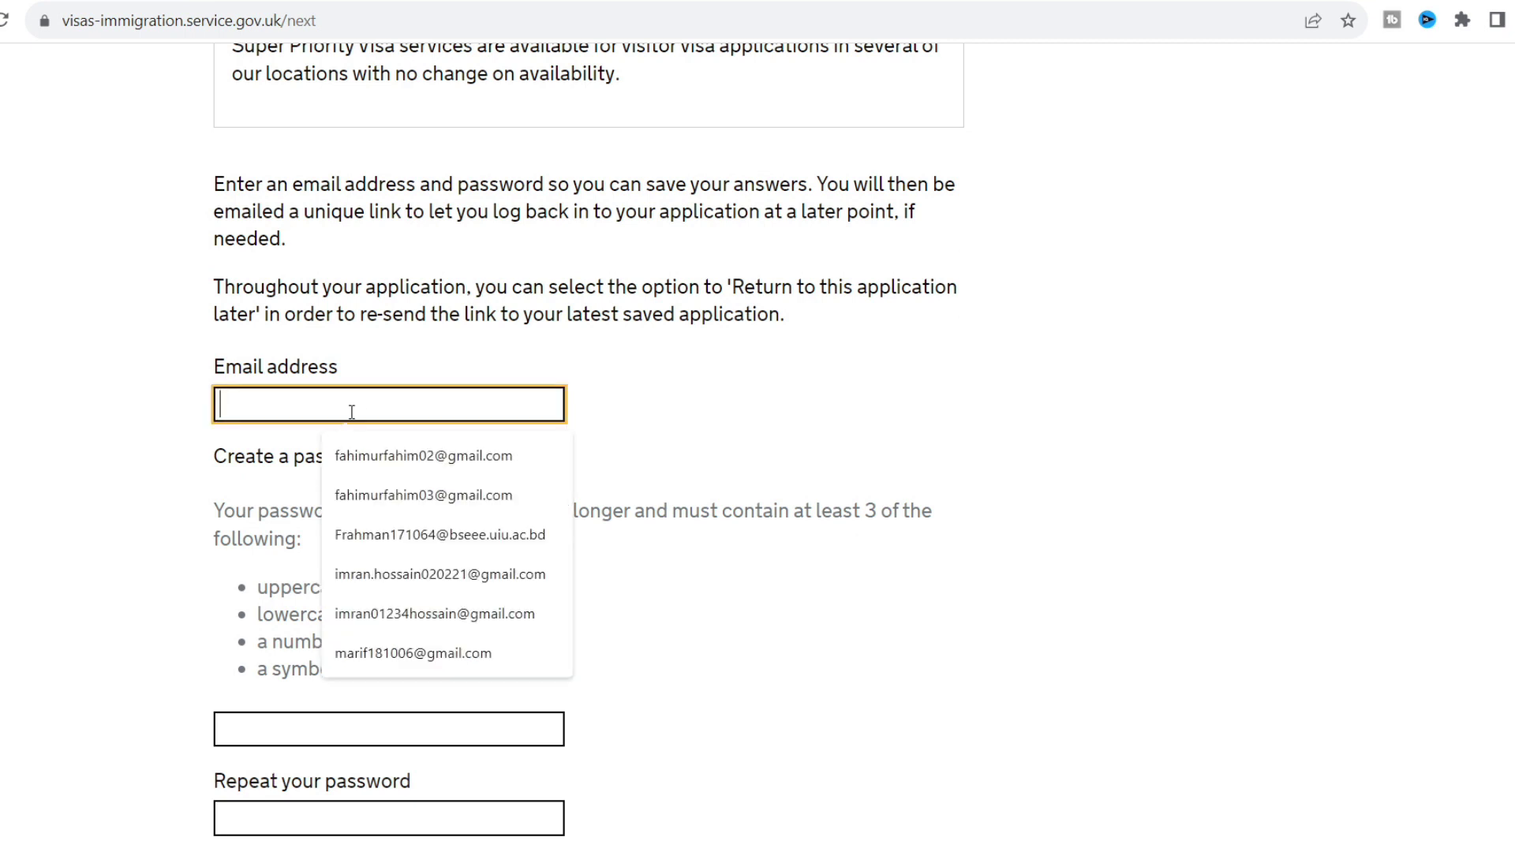
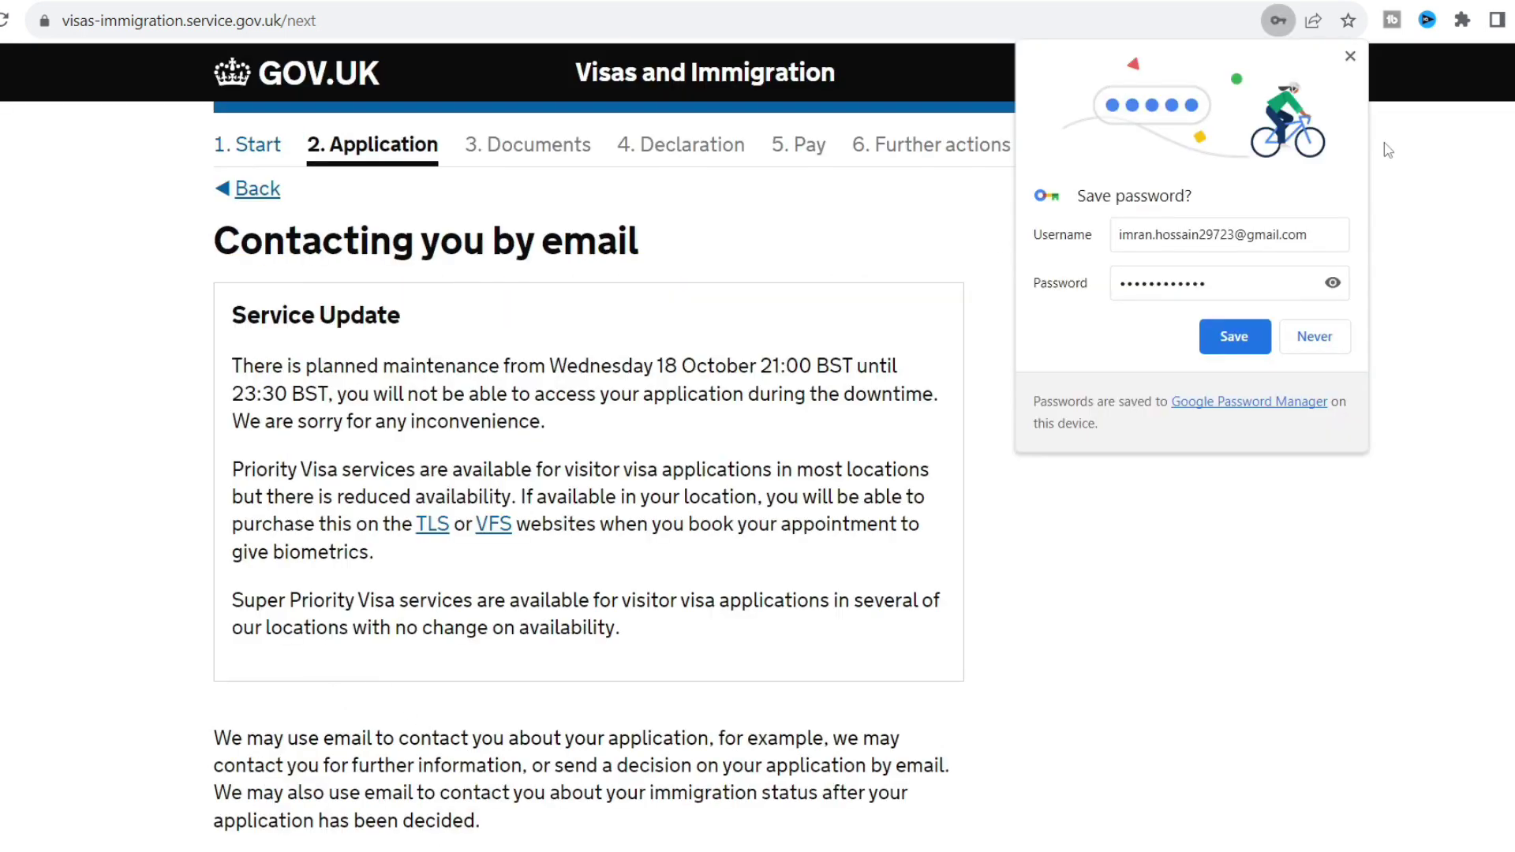
click(1303, 338)
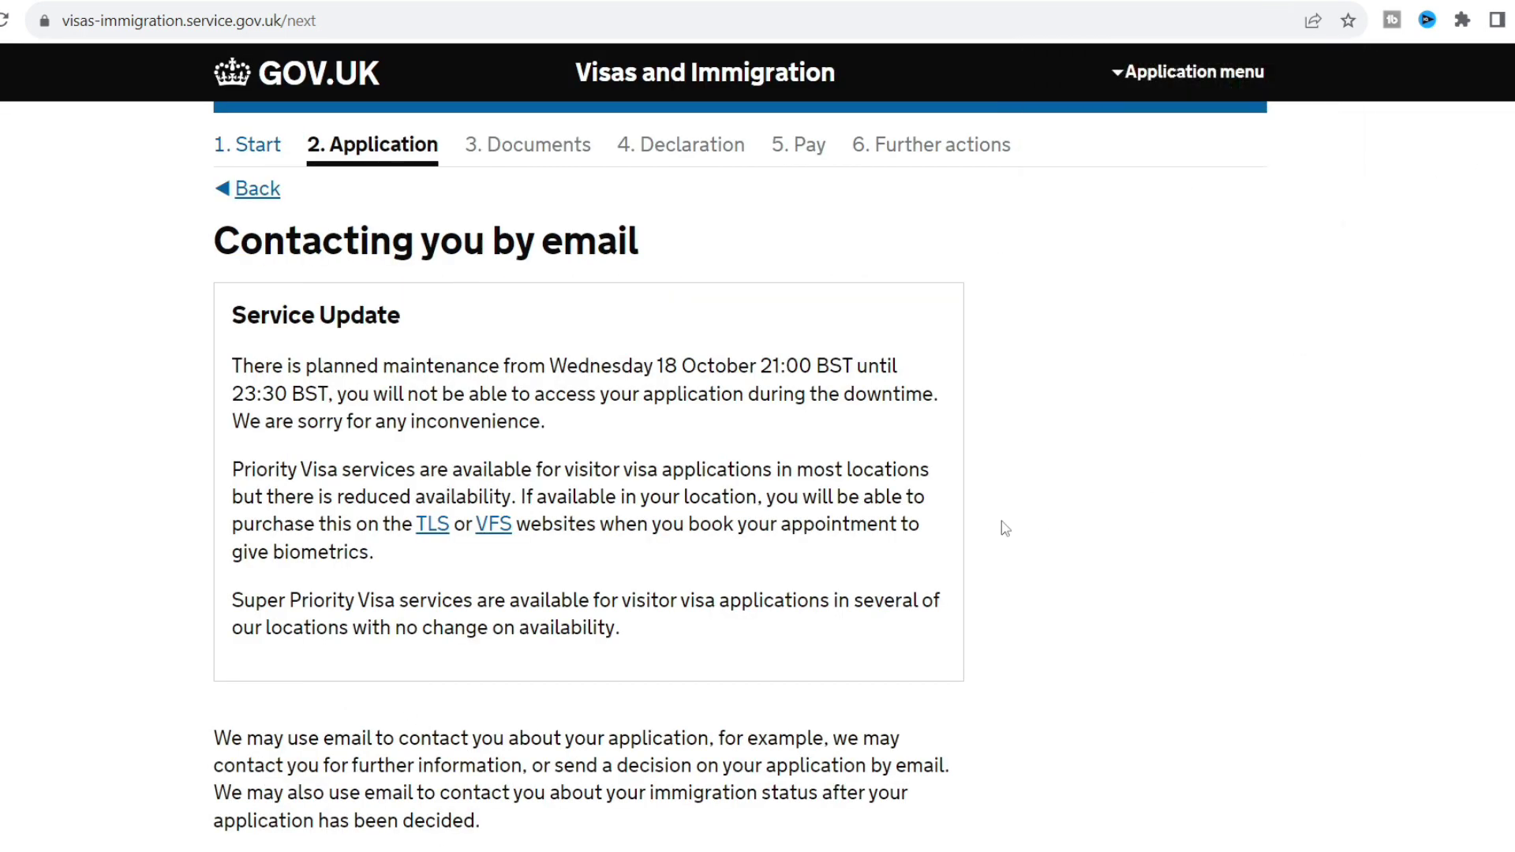
Confirm the contact email belongs to the applicant ('You') and save.
scroll(1005, 528, down, 7)
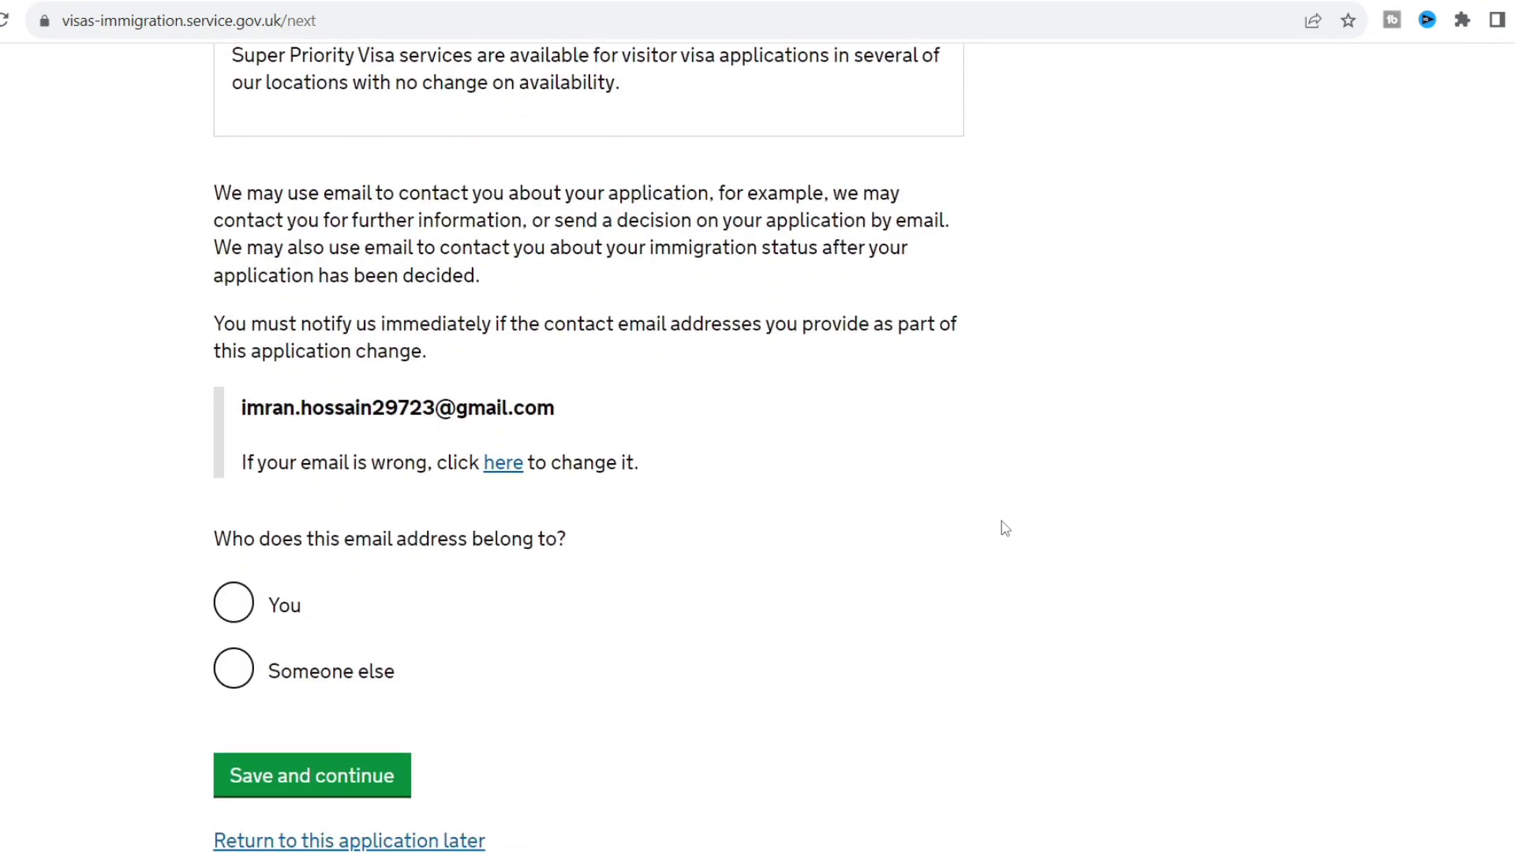
scroll(1005, 528, down, 1)
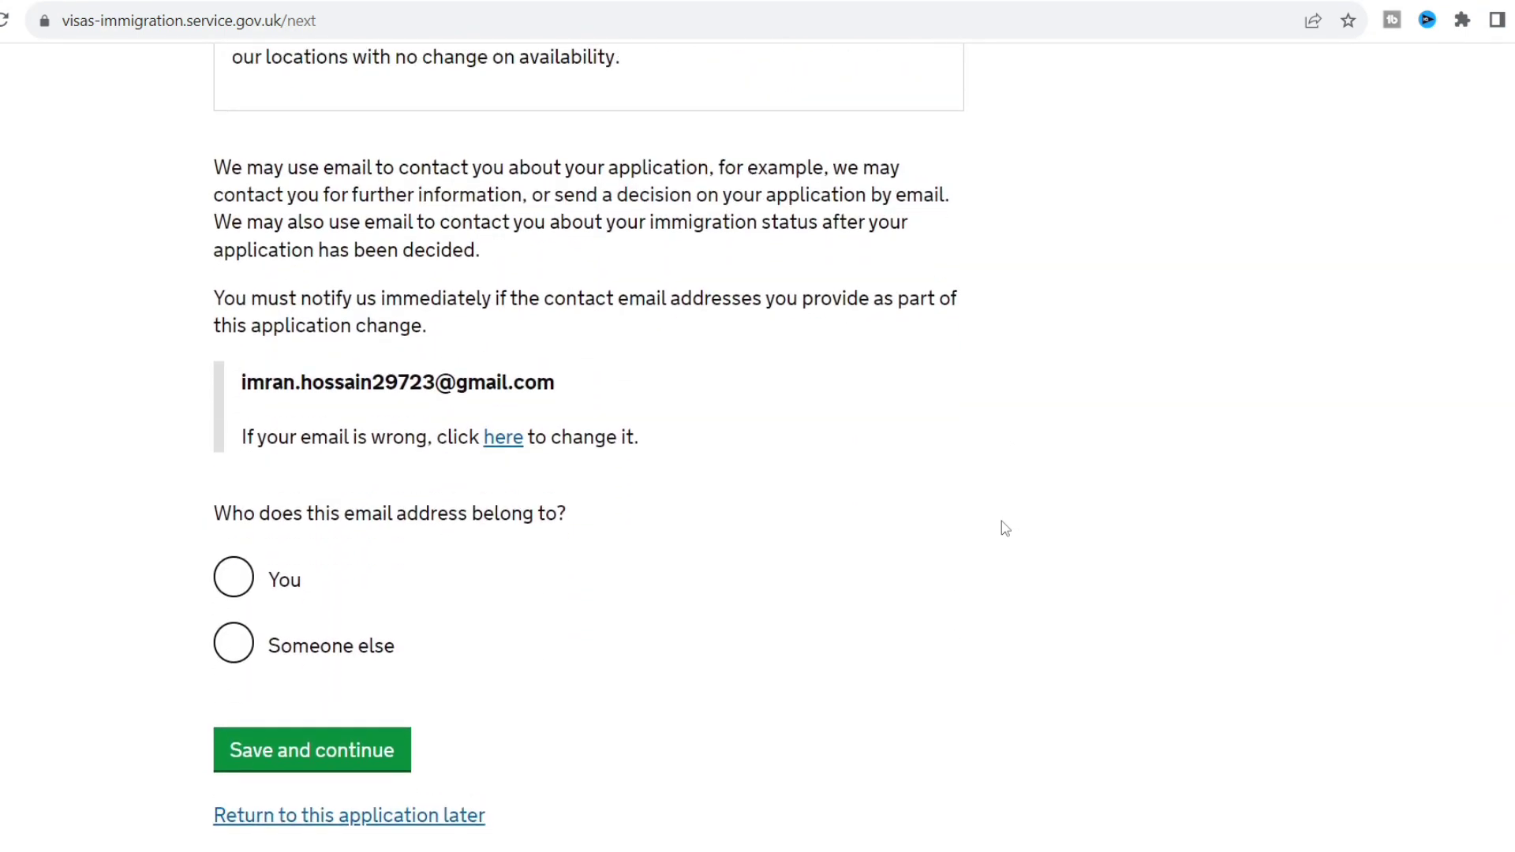
click(234, 578)
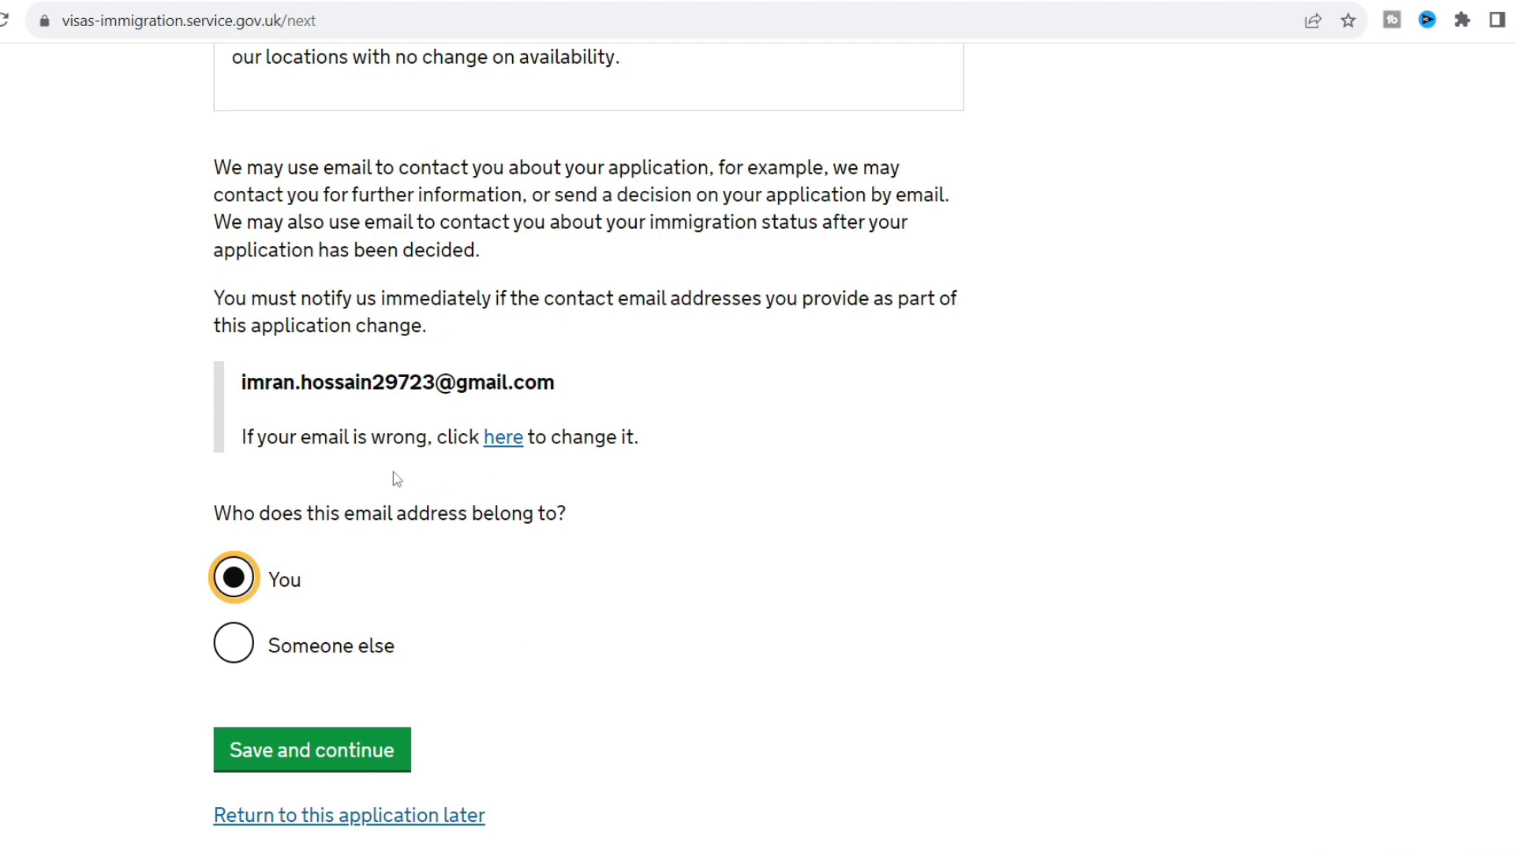
click(359, 756)
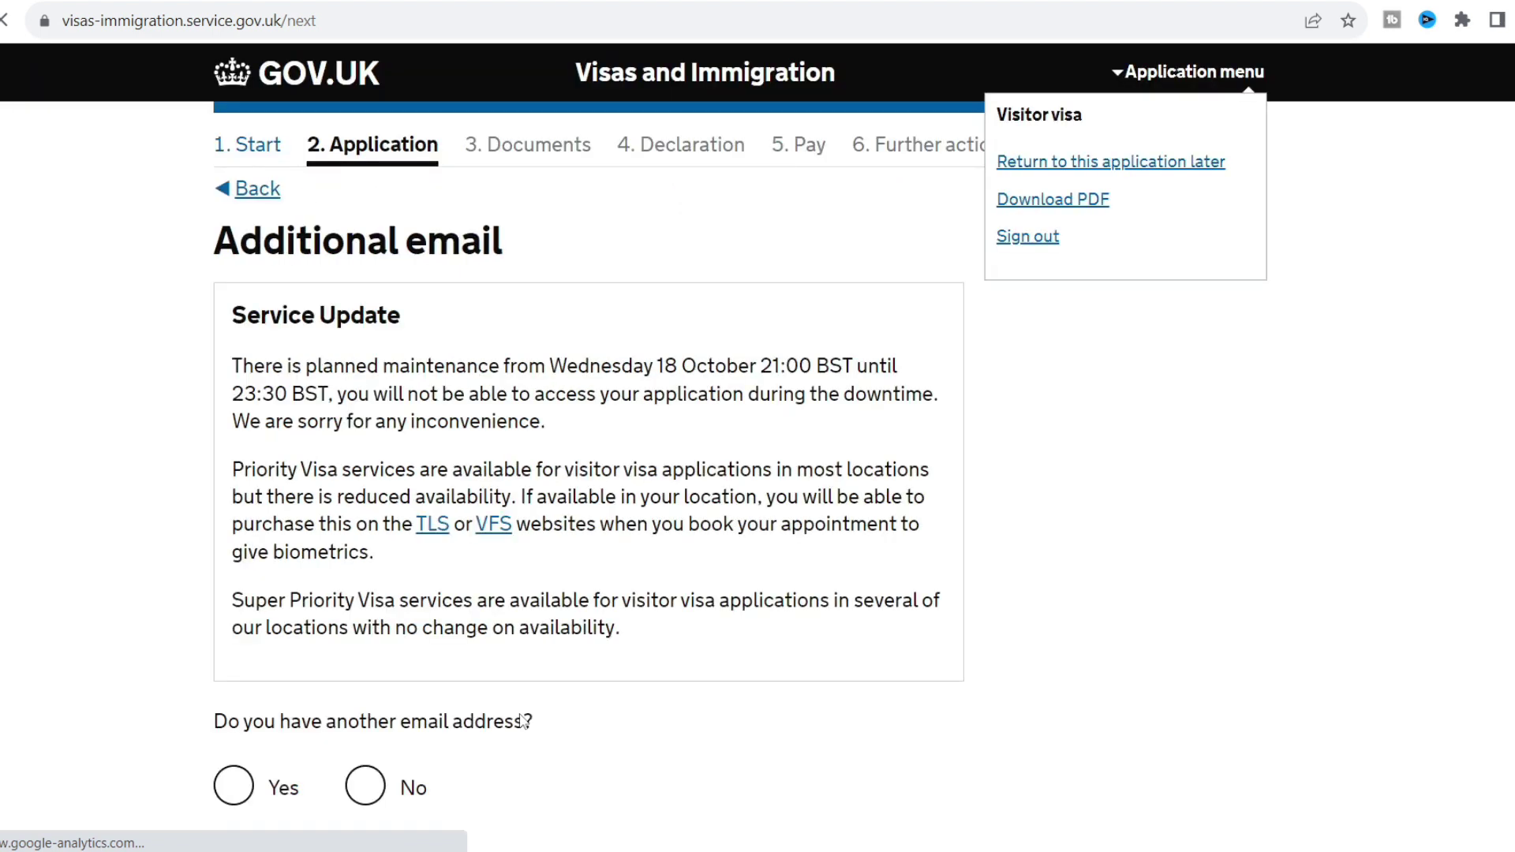
Answer No to having an additional email address.
scroll(160, 679, down, 2)
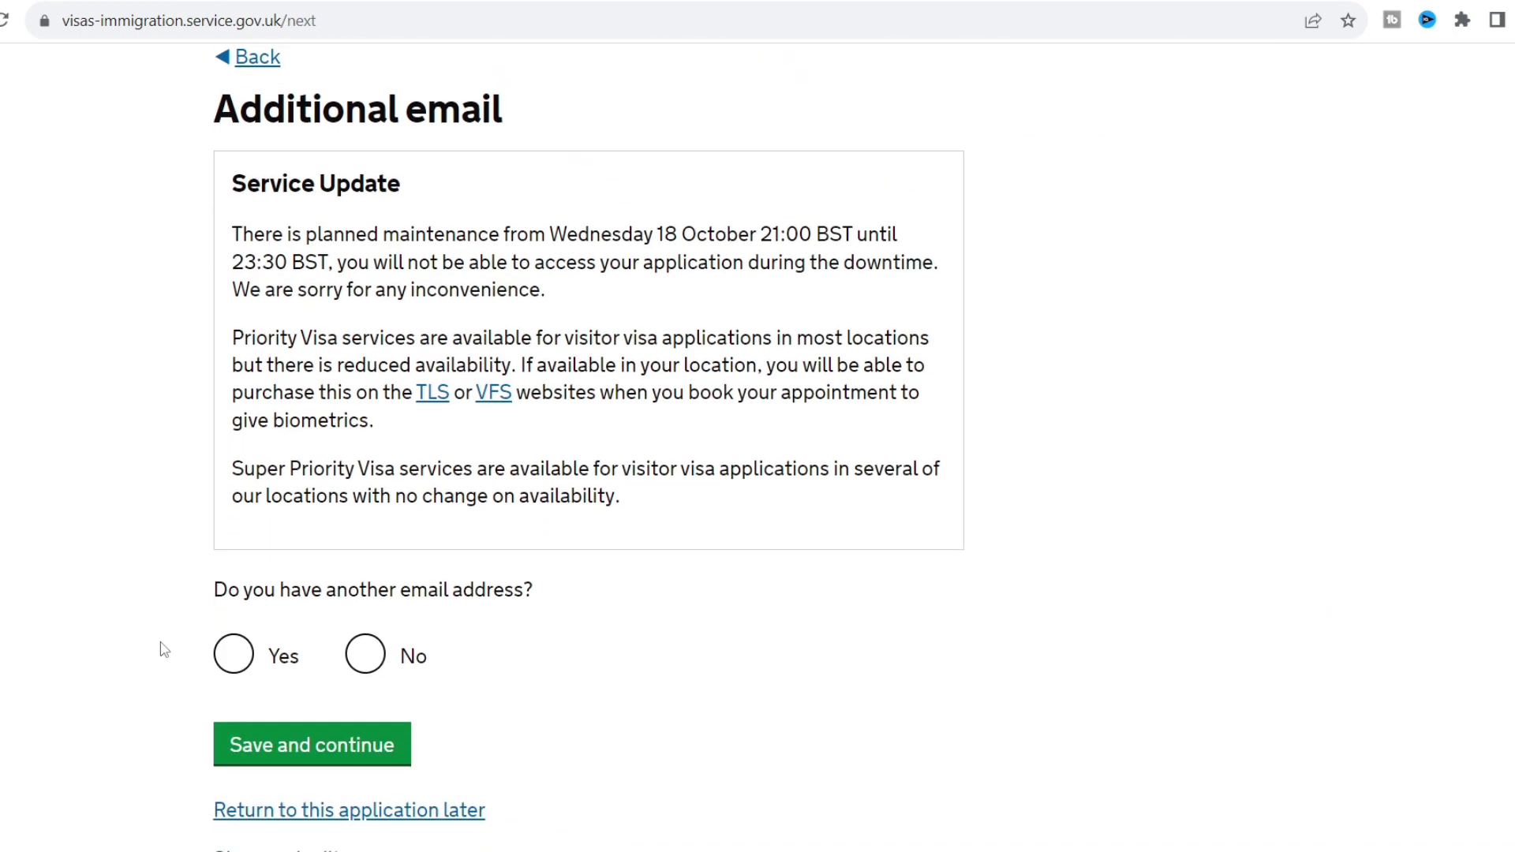
scroll(163, 649, up, 1)
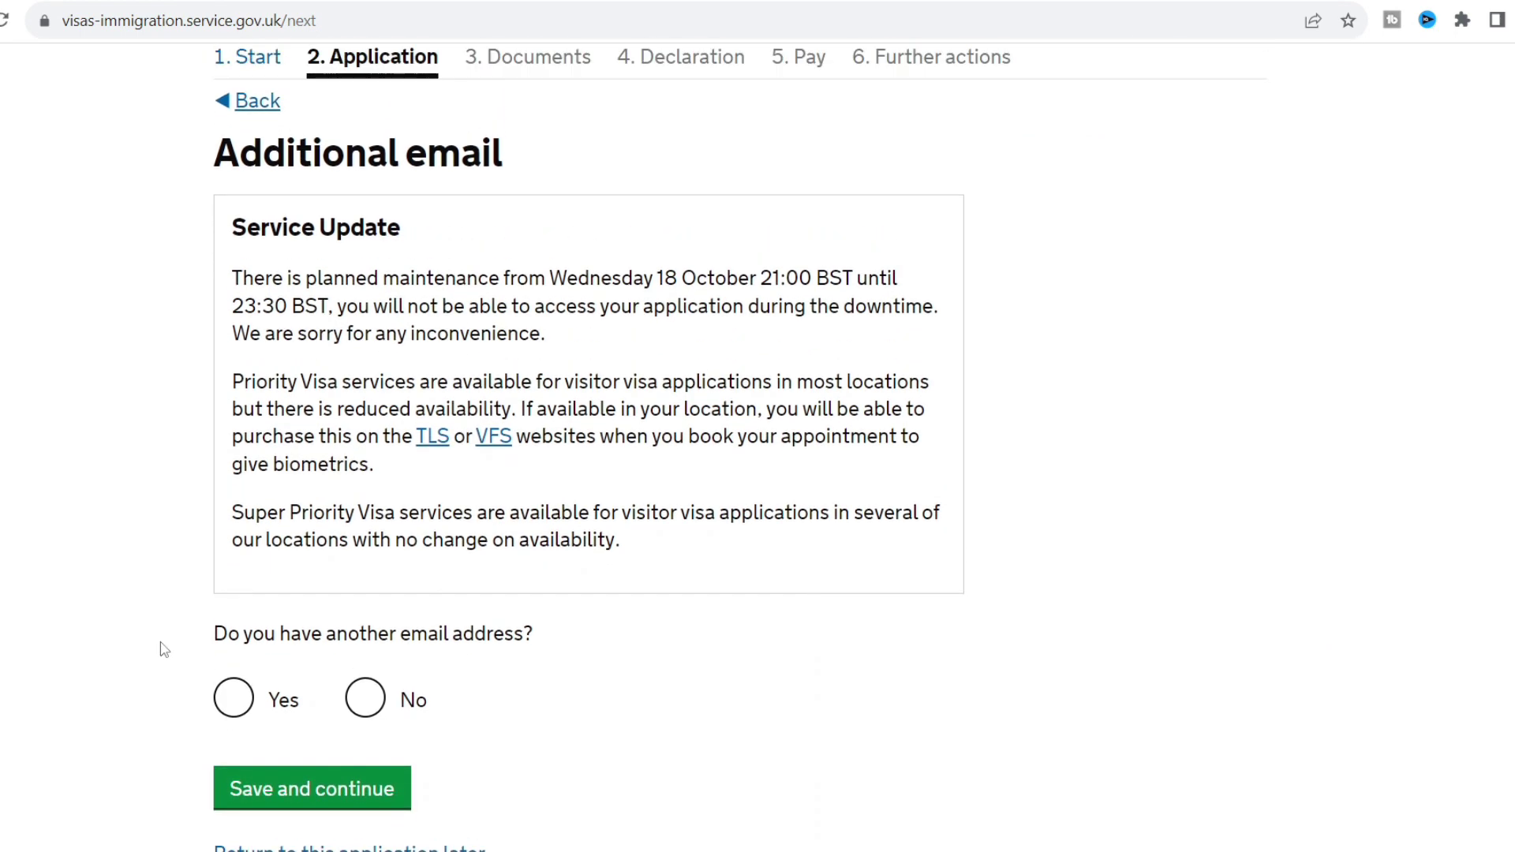
click(350, 704)
click(356, 799)
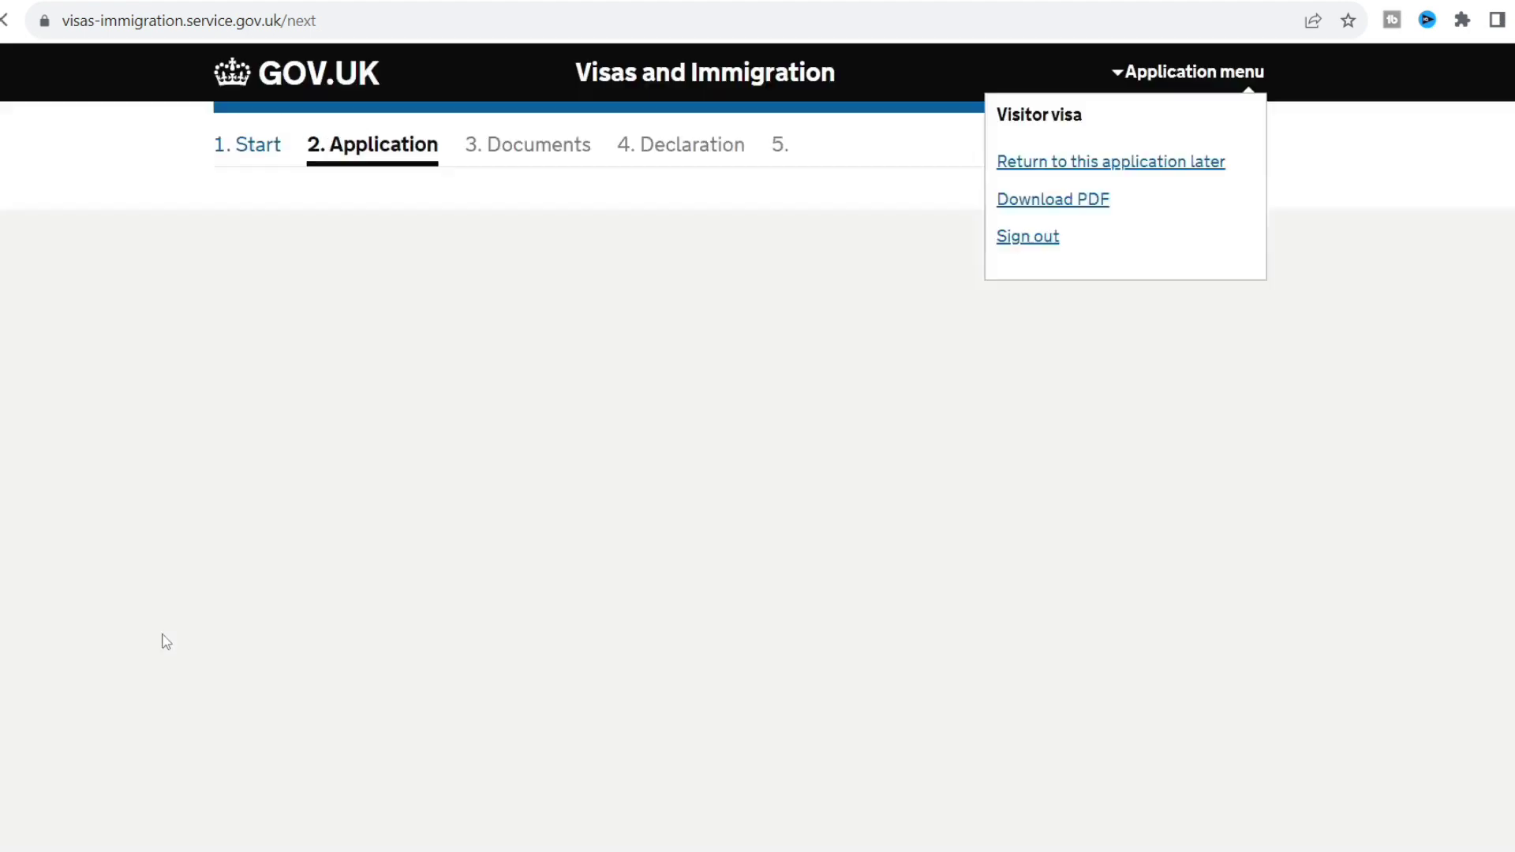
Enter the applicant's telephone number as a mobile for use outside the UK.
scroll(149, 635, down, 3)
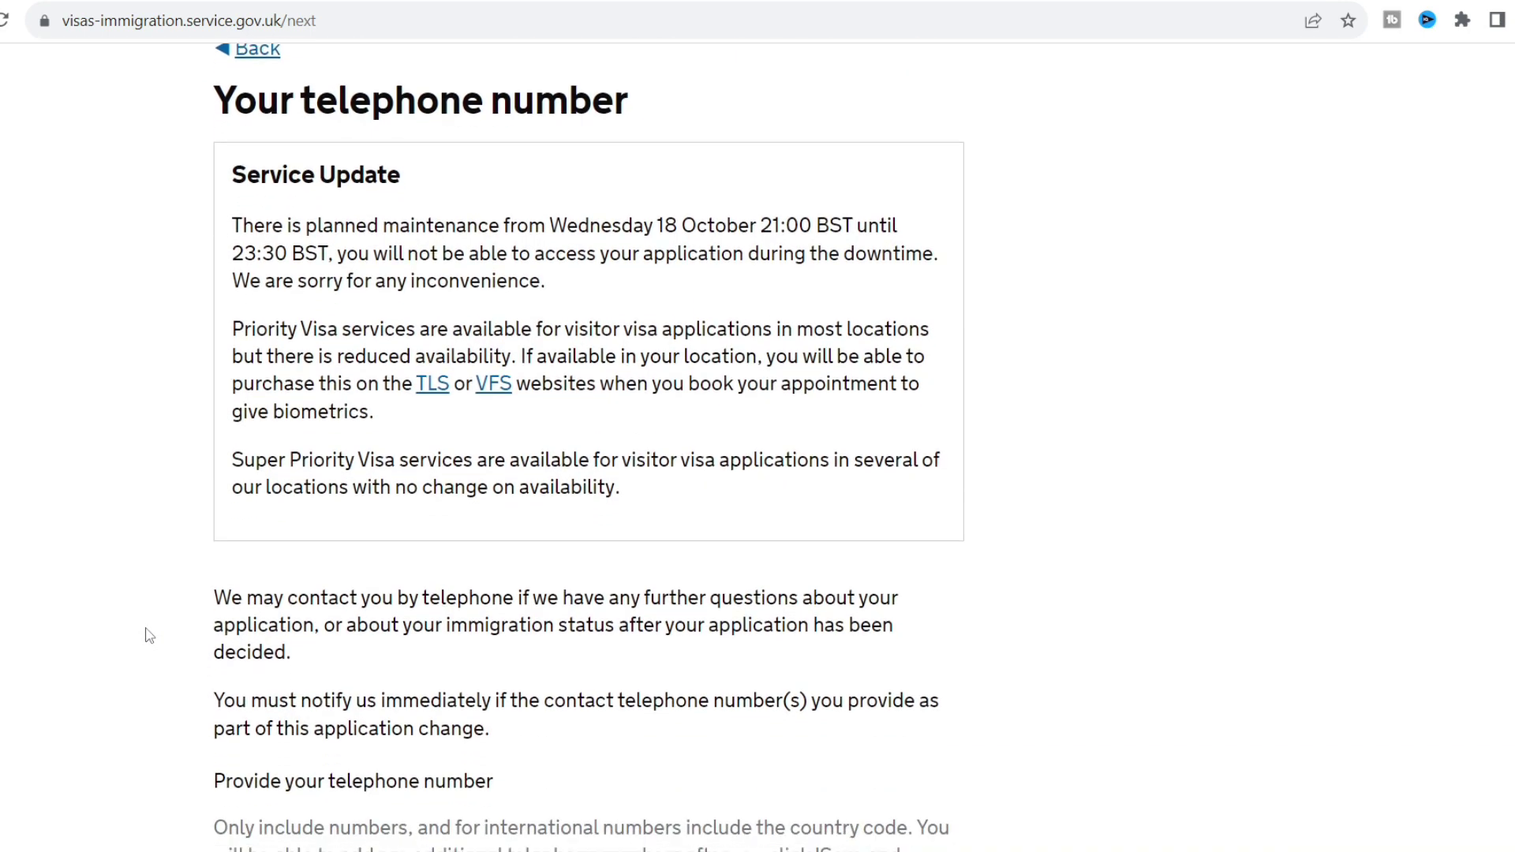
scroll(148, 636, down, 4)
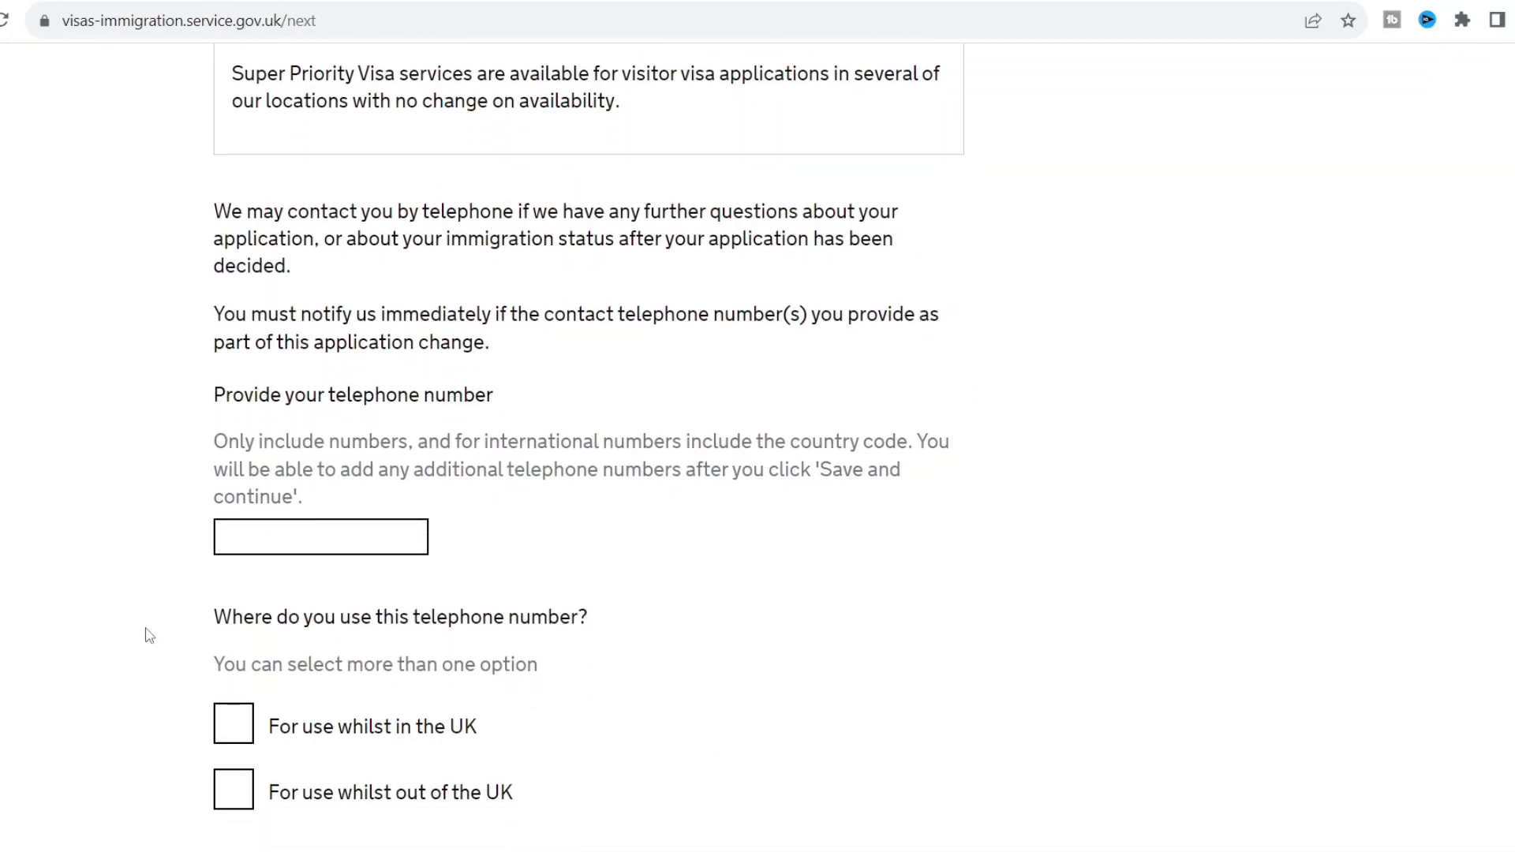
click(343, 495)
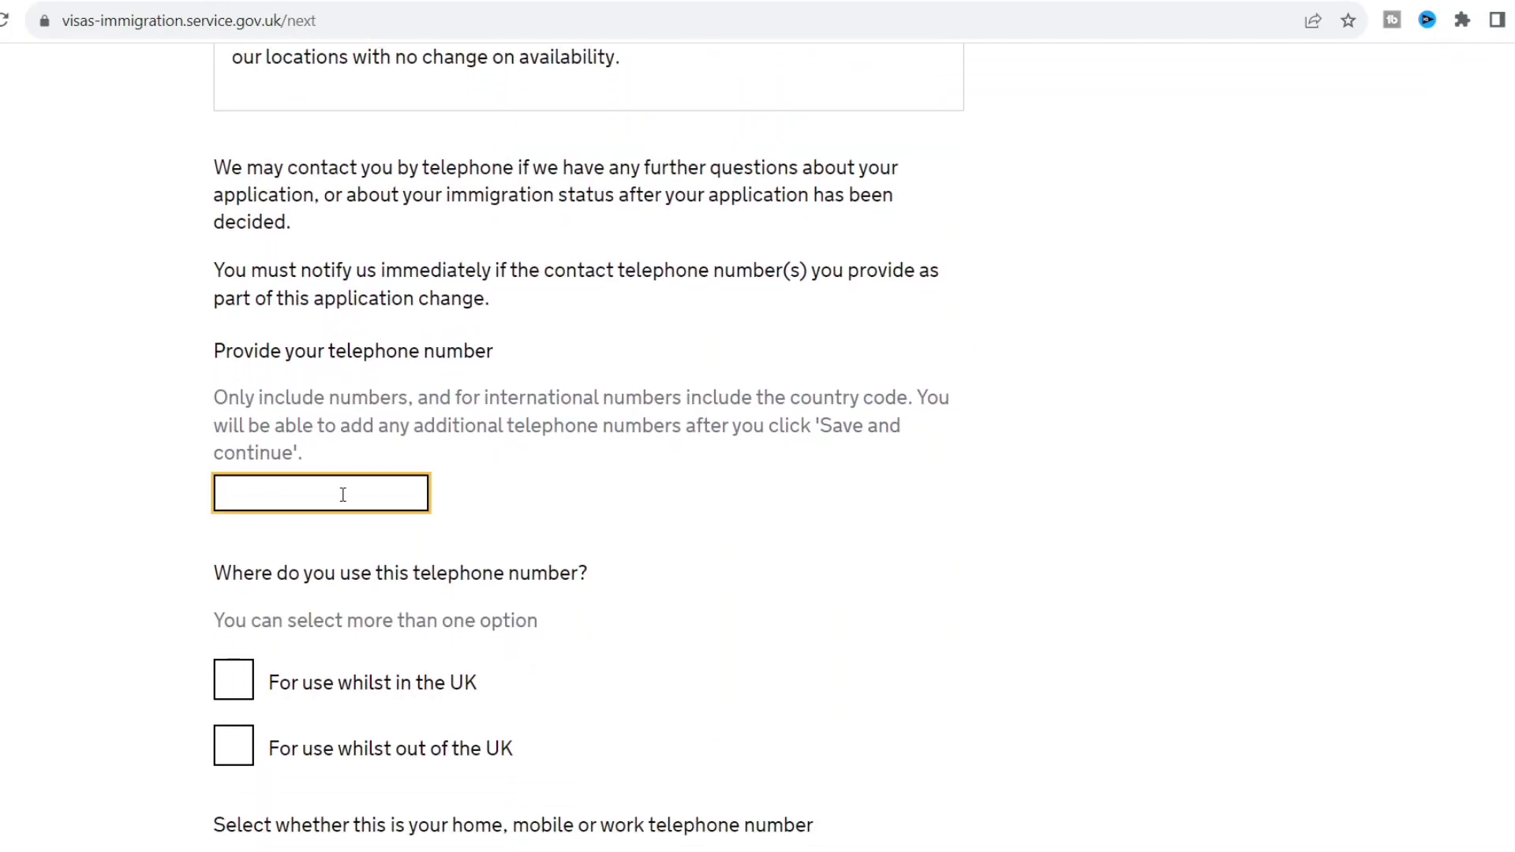
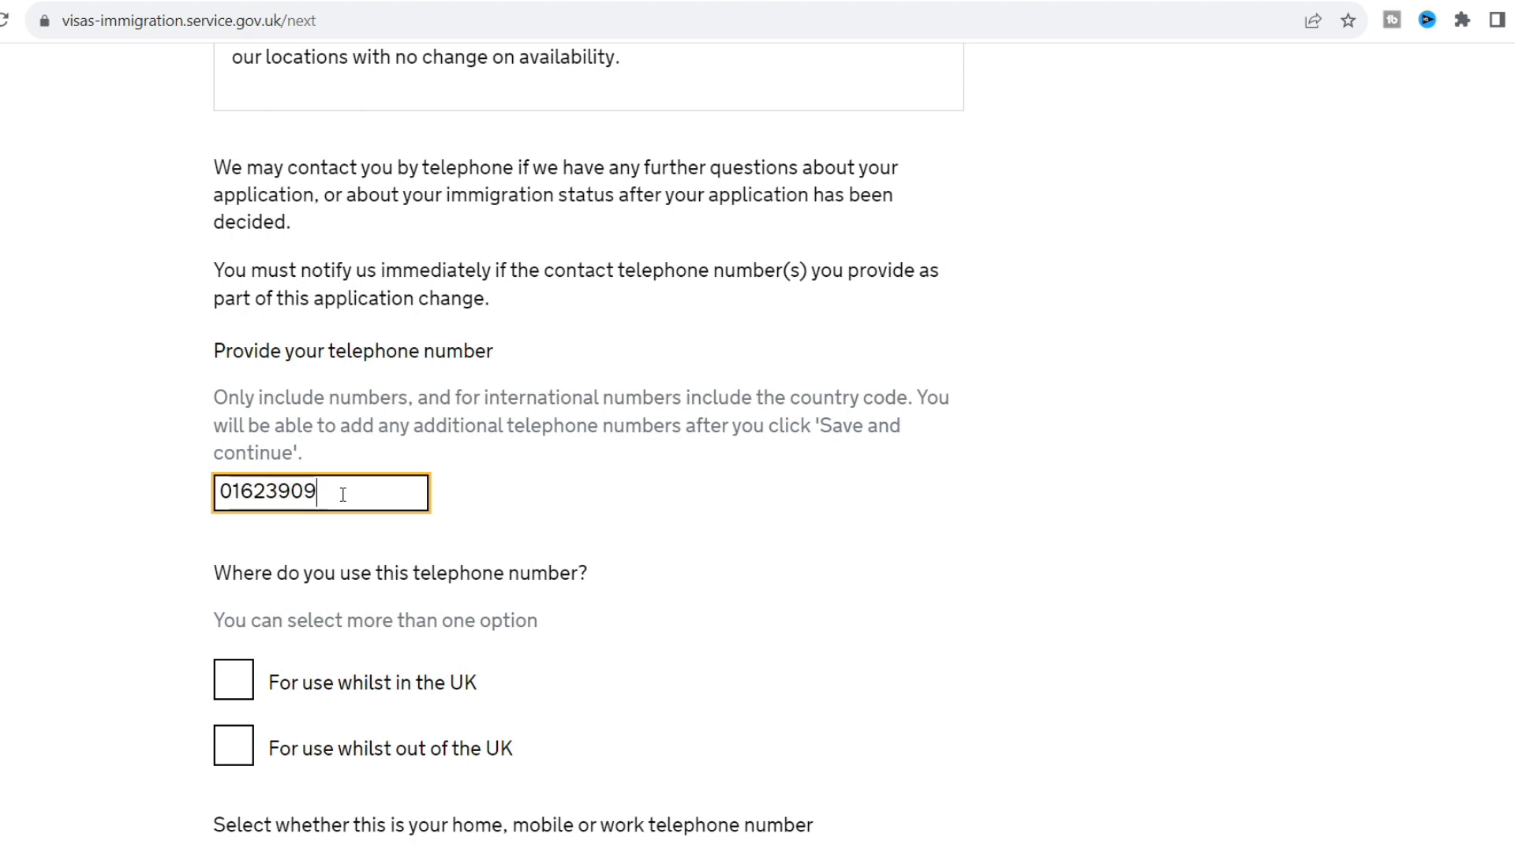
click(600, 516)
scroll(602, 517, down, 1)
scroll(602, 517, down, 5)
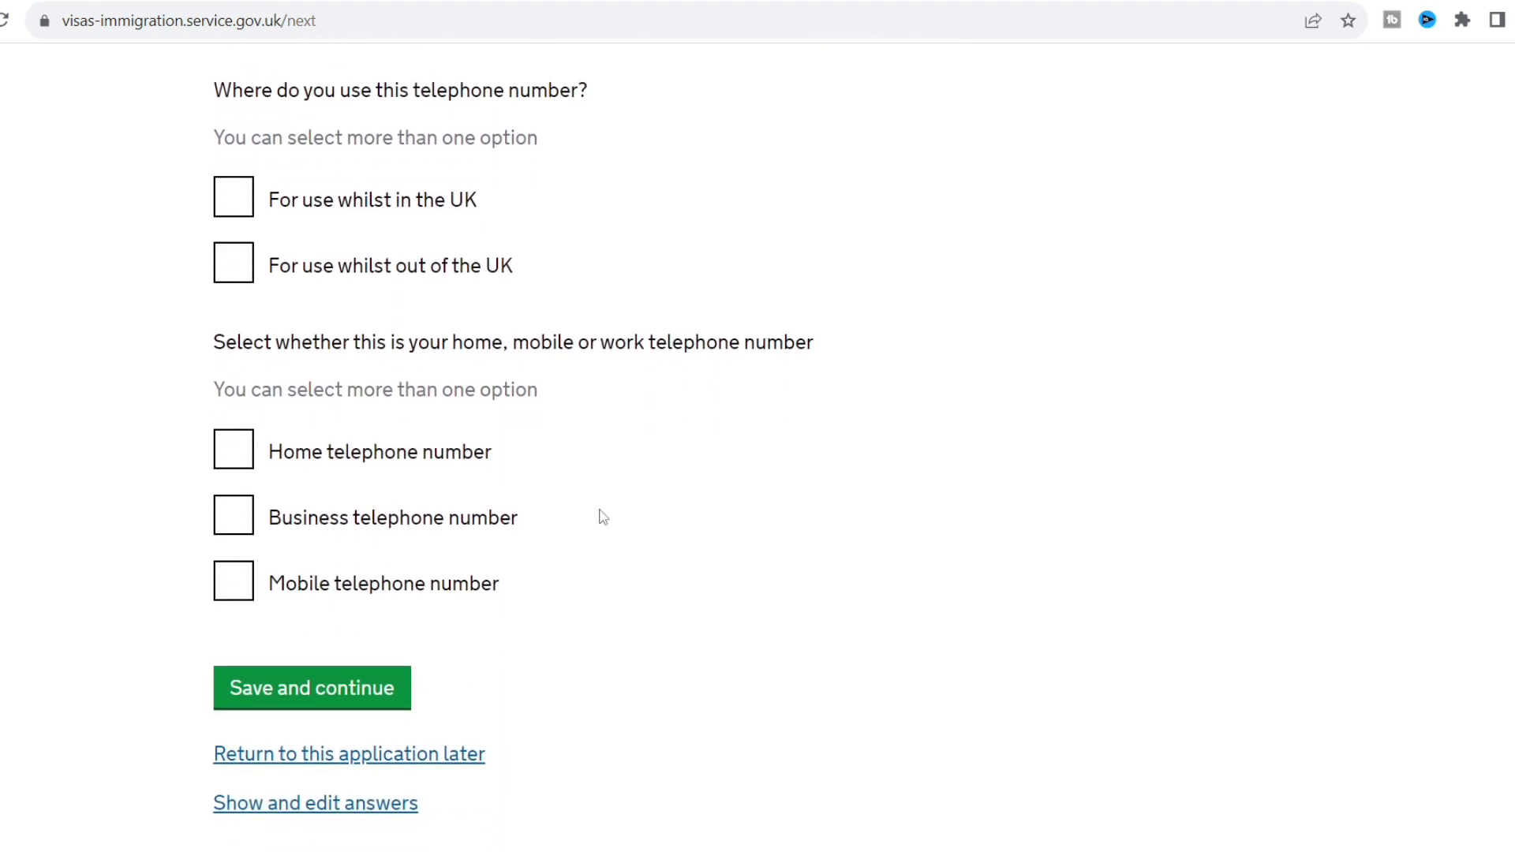
click(233, 263)
scroll(121, 348, down, 1)
click(237, 503)
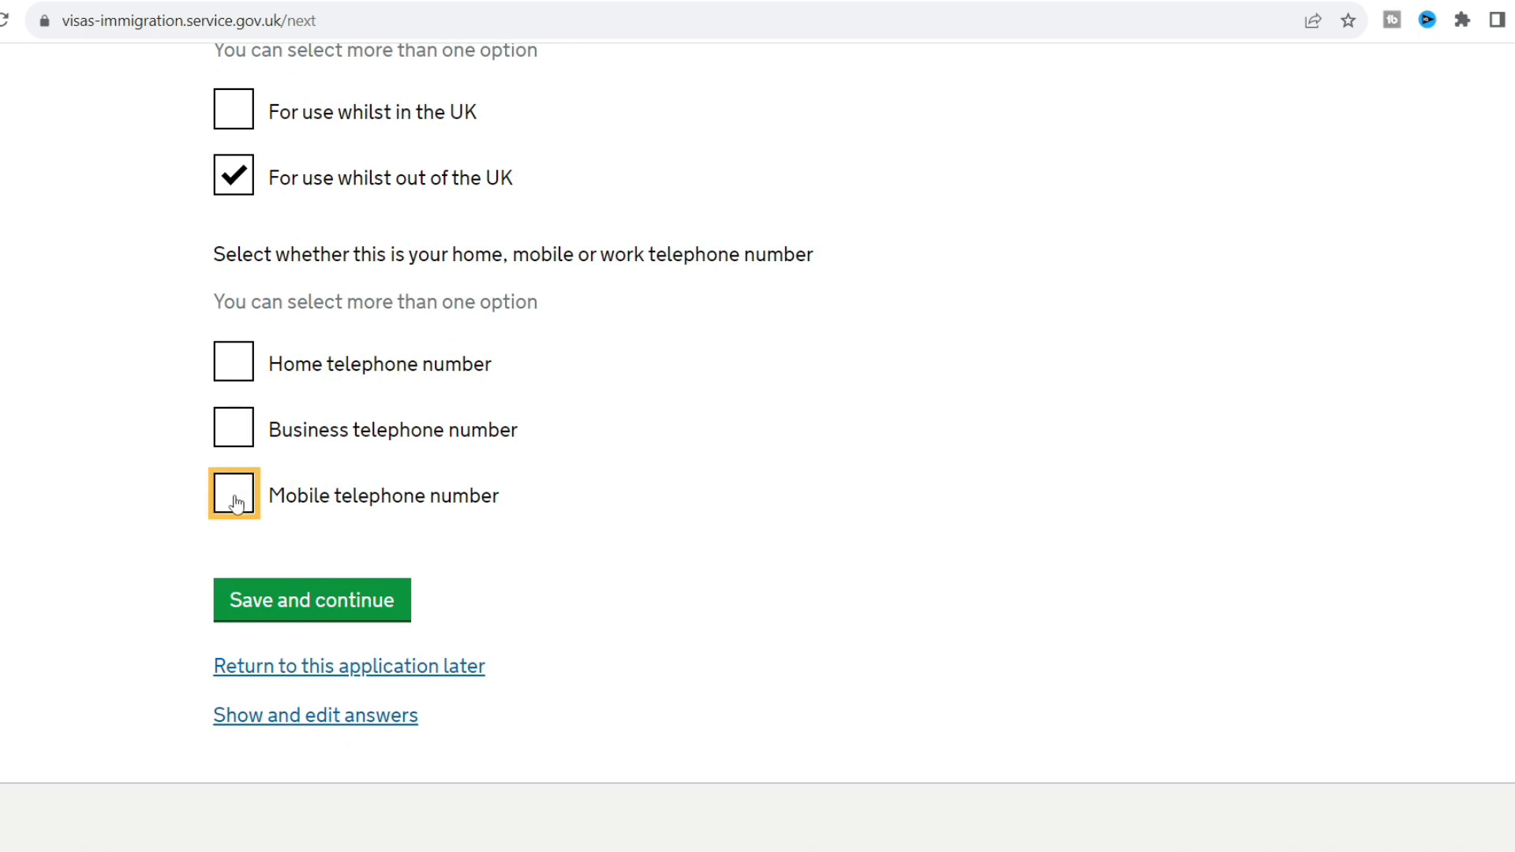
click(329, 617)
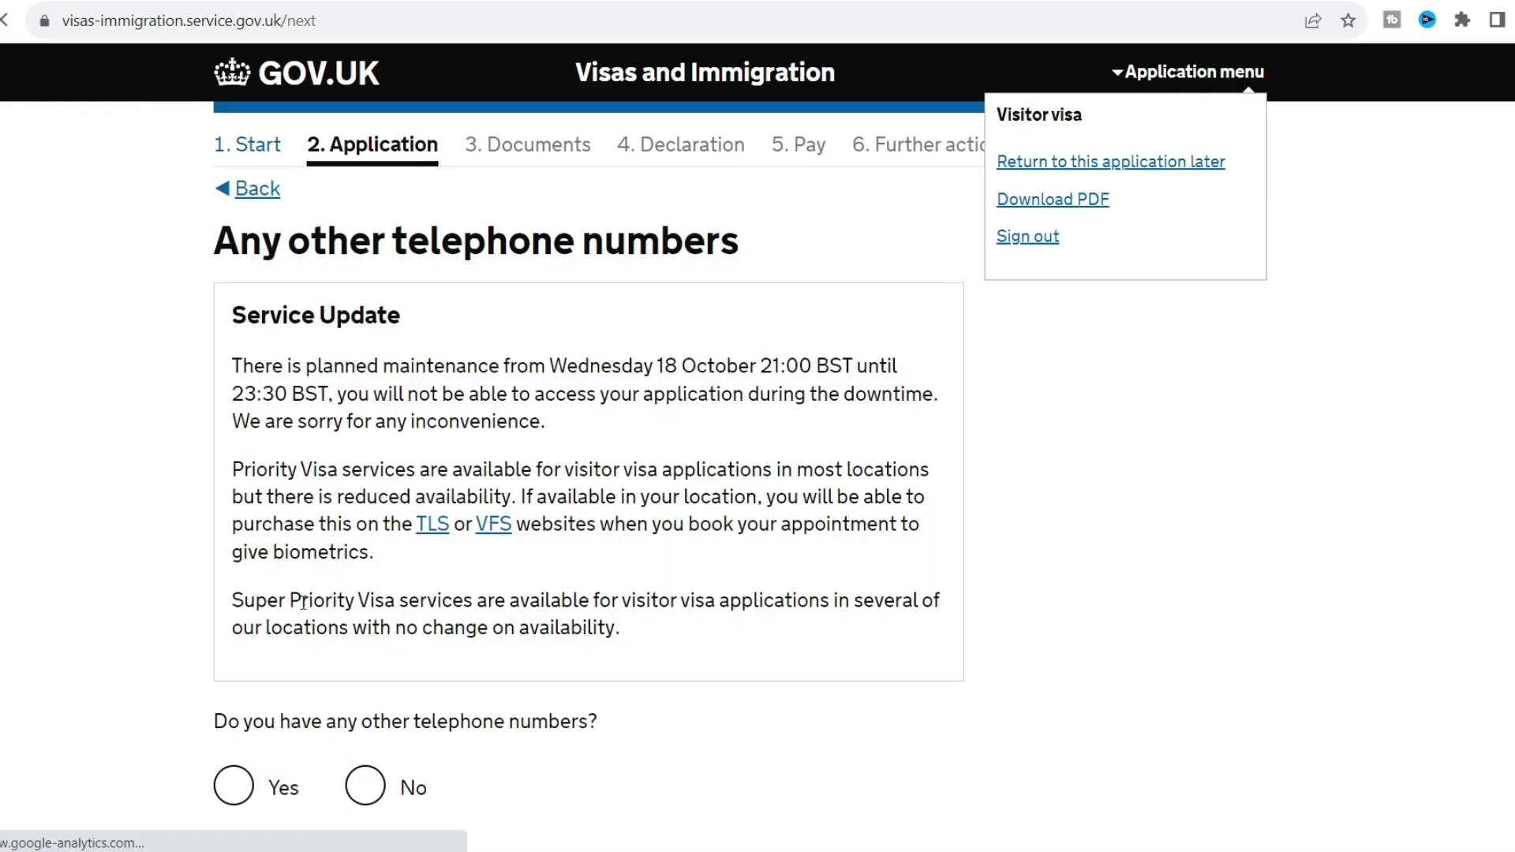
Answer No to having any other telephone numbers.
click(197, 561)
scroll(196, 560, down, 2)
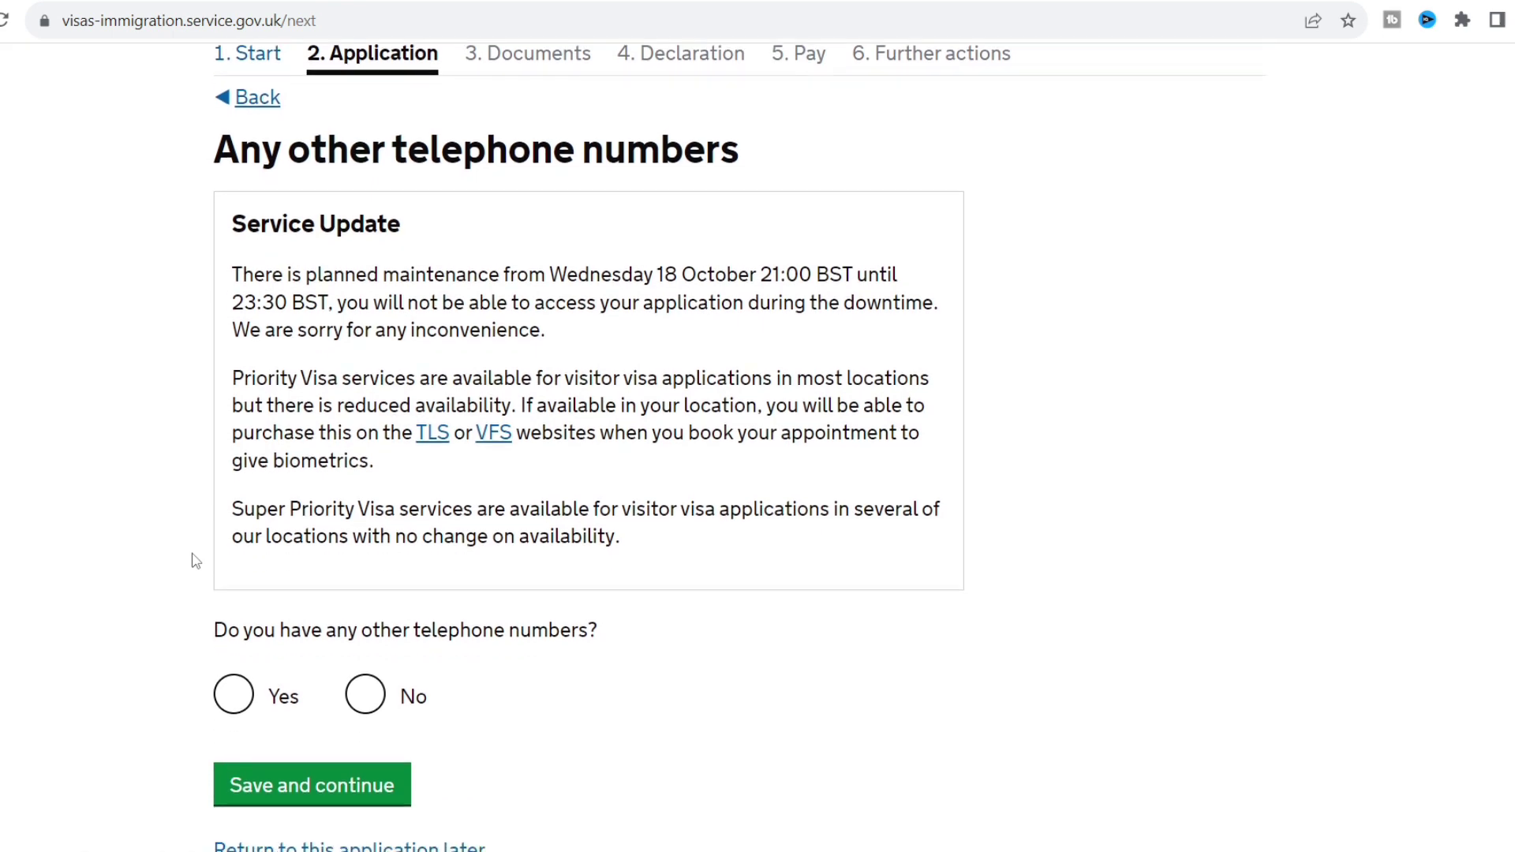
scroll(196, 559, down, 1)
click(377, 614)
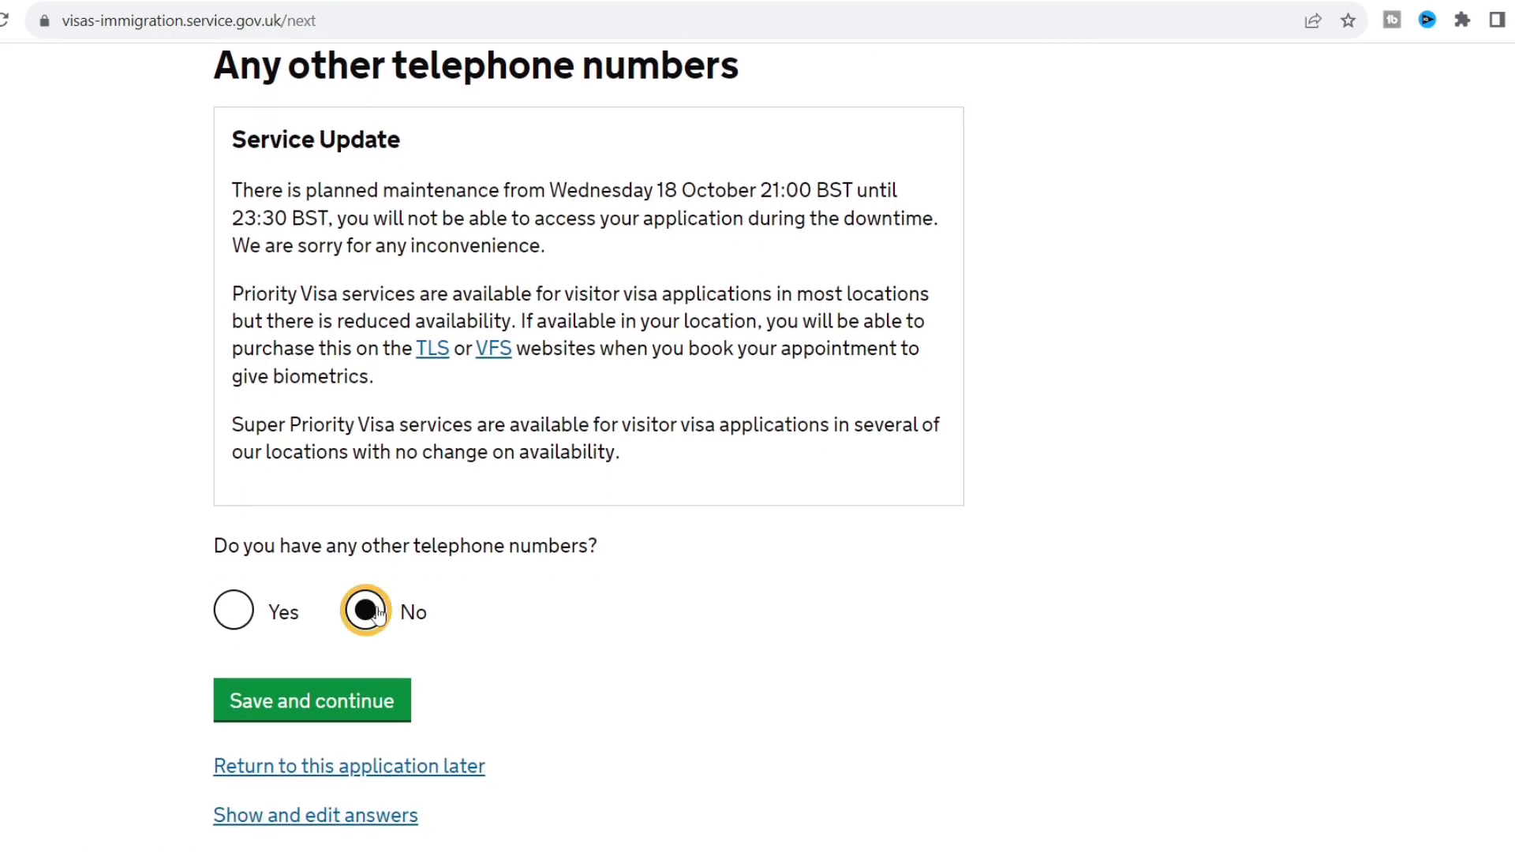
click(342, 707)
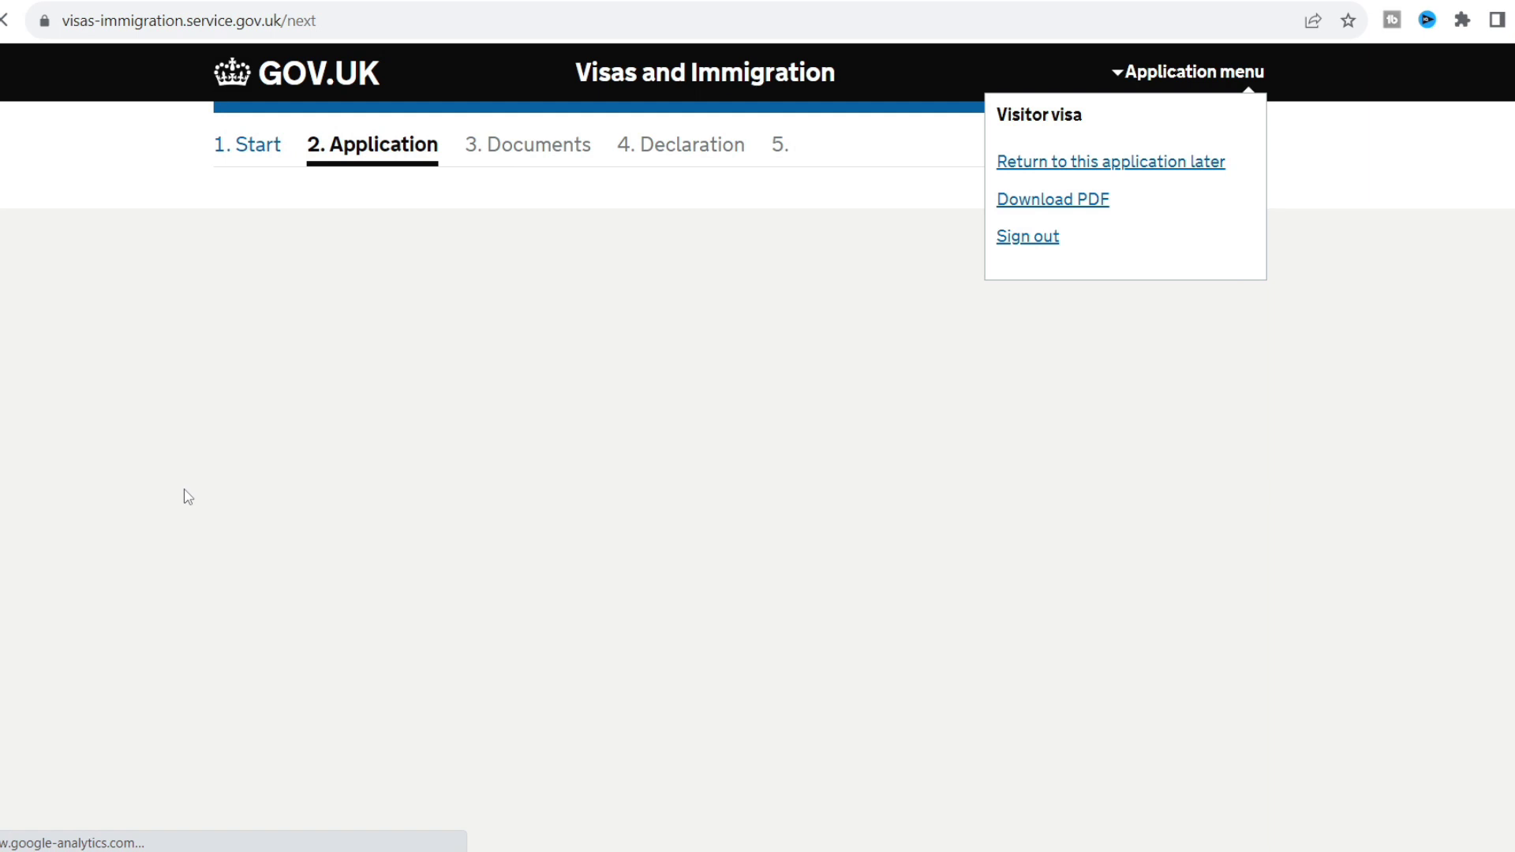
Allow contact by telephone call and text message (SMS).
scroll(188, 497, down, 1)
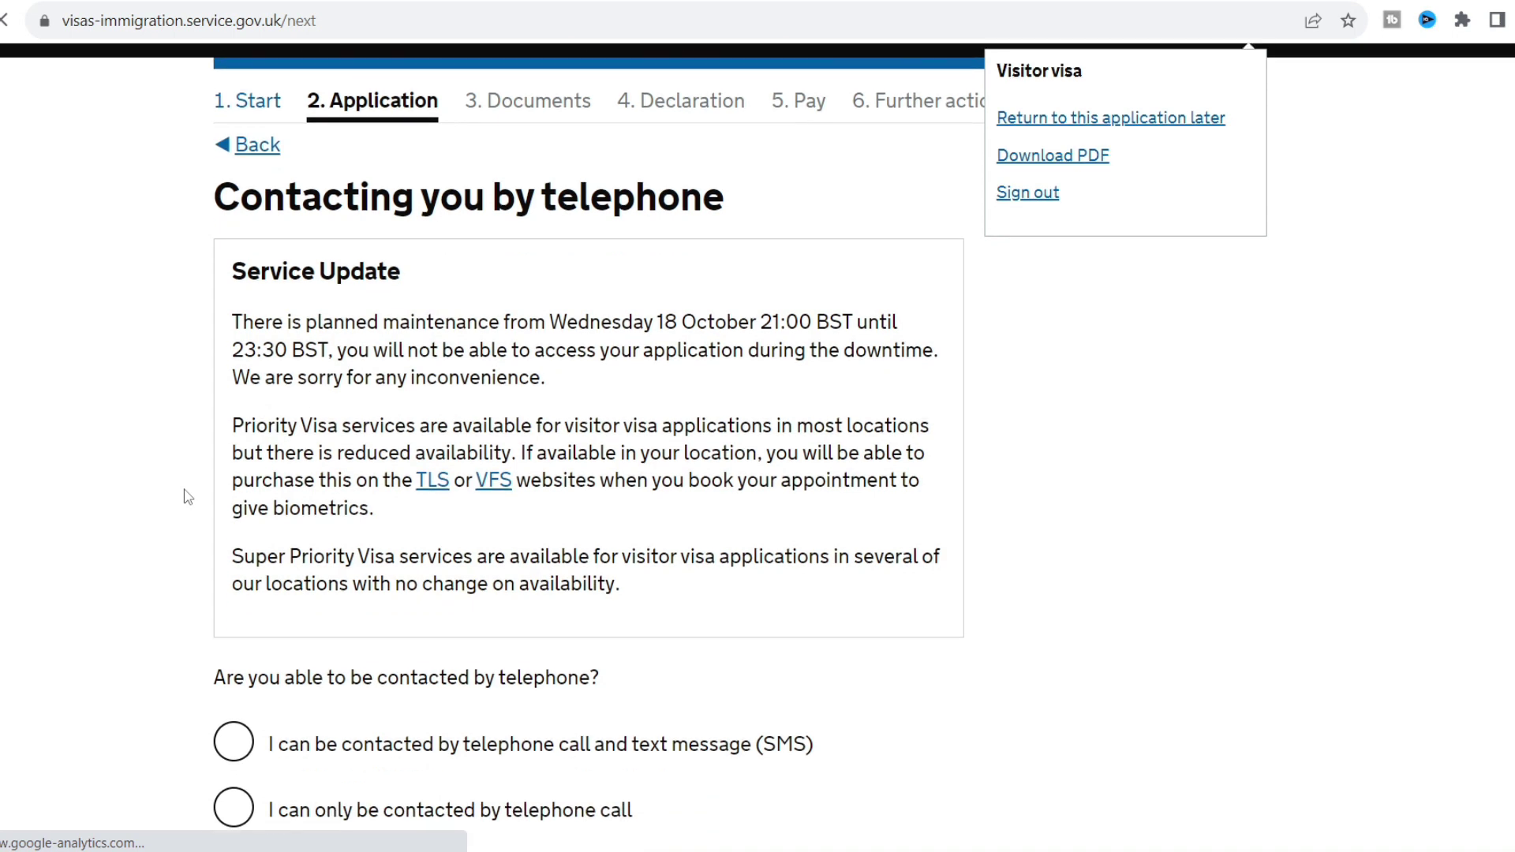
scroll(188, 496, down, 3)
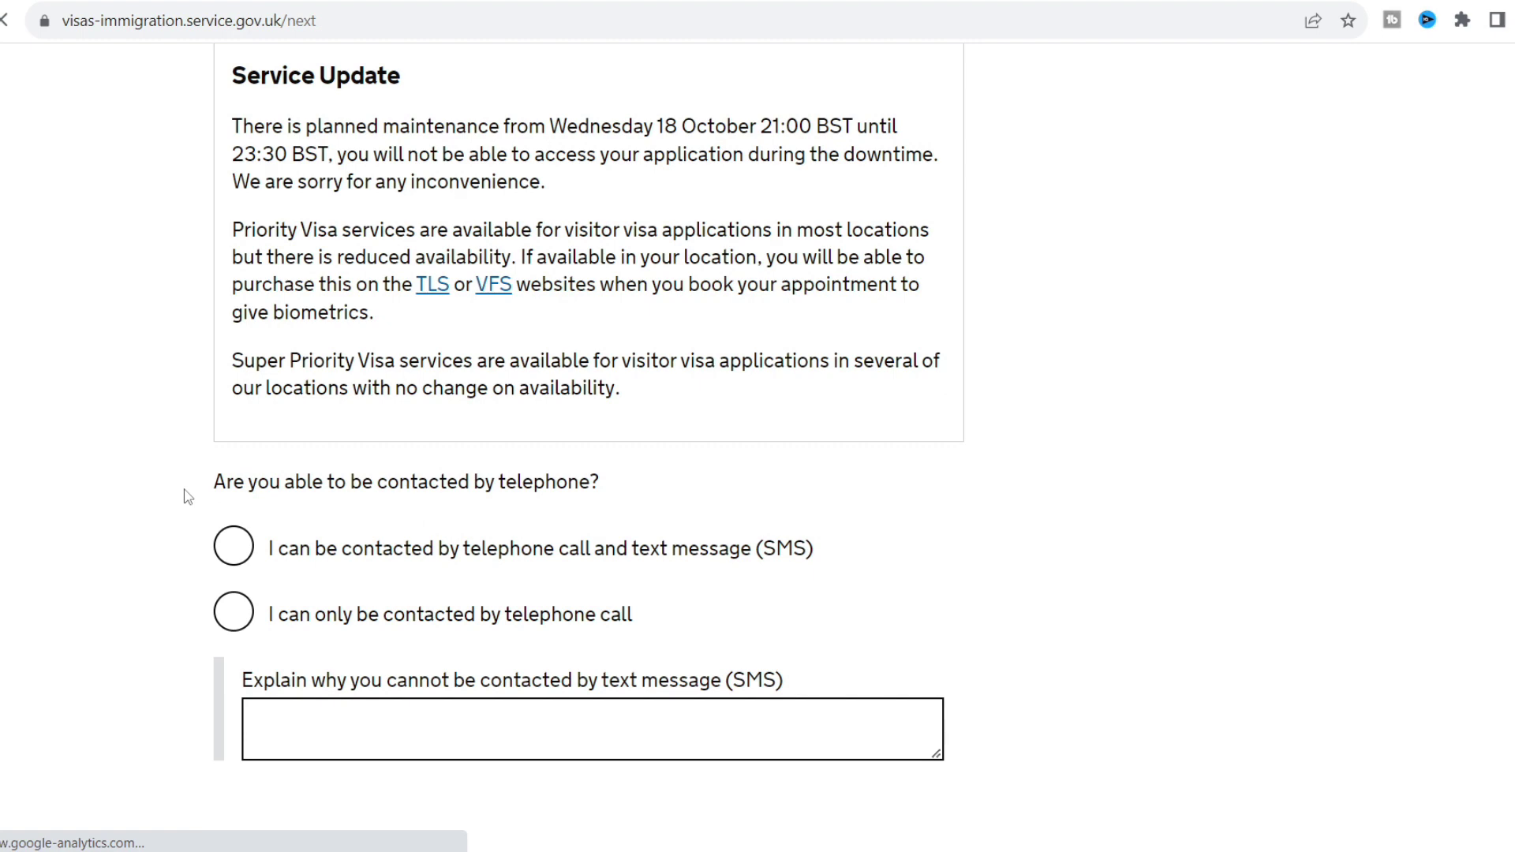
scroll(173, 574, down, 1)
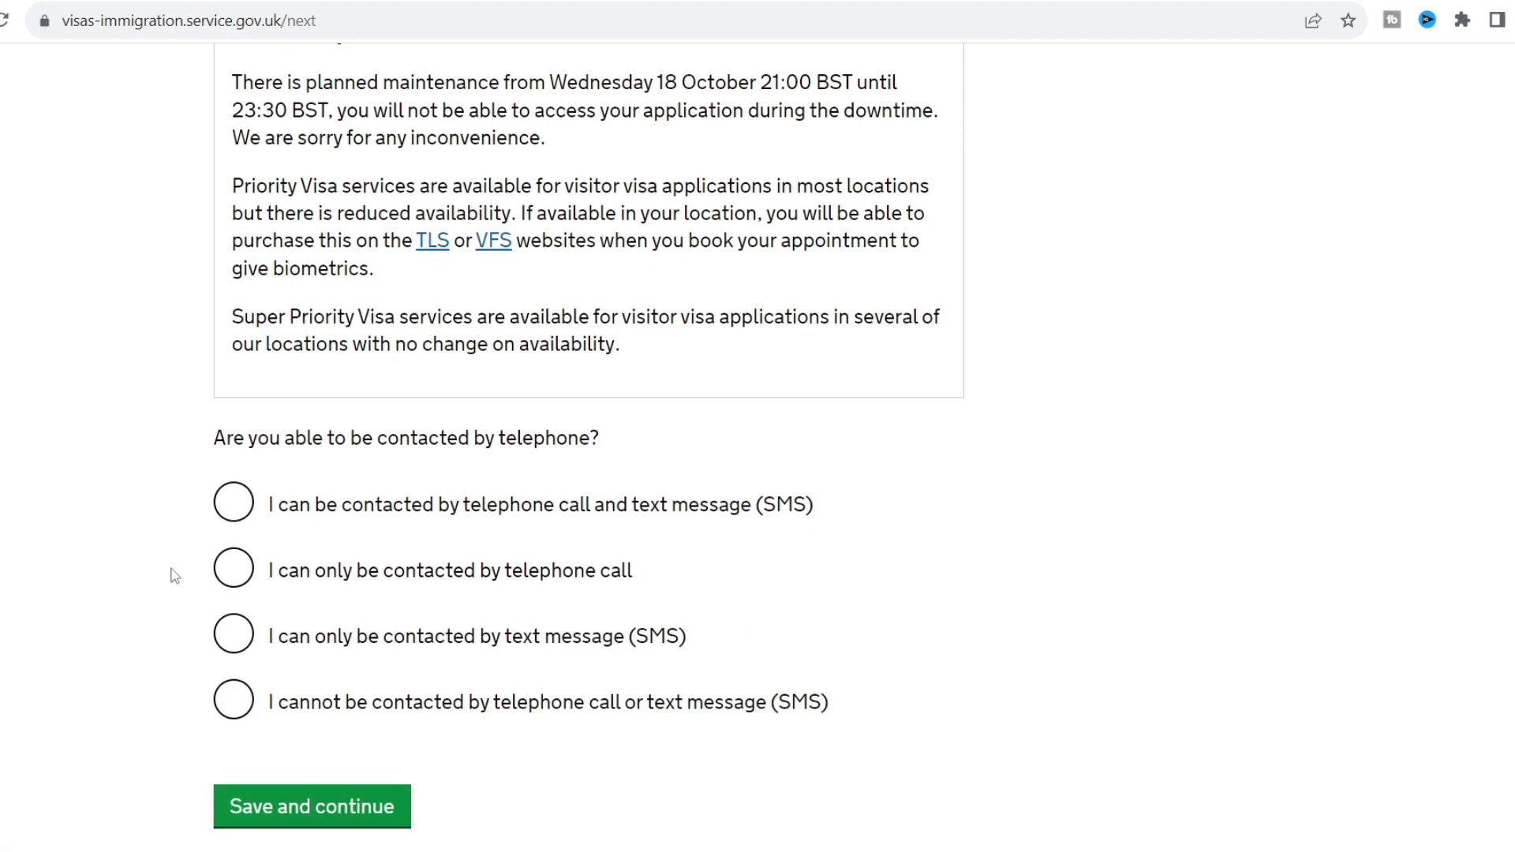
click(232, 511)
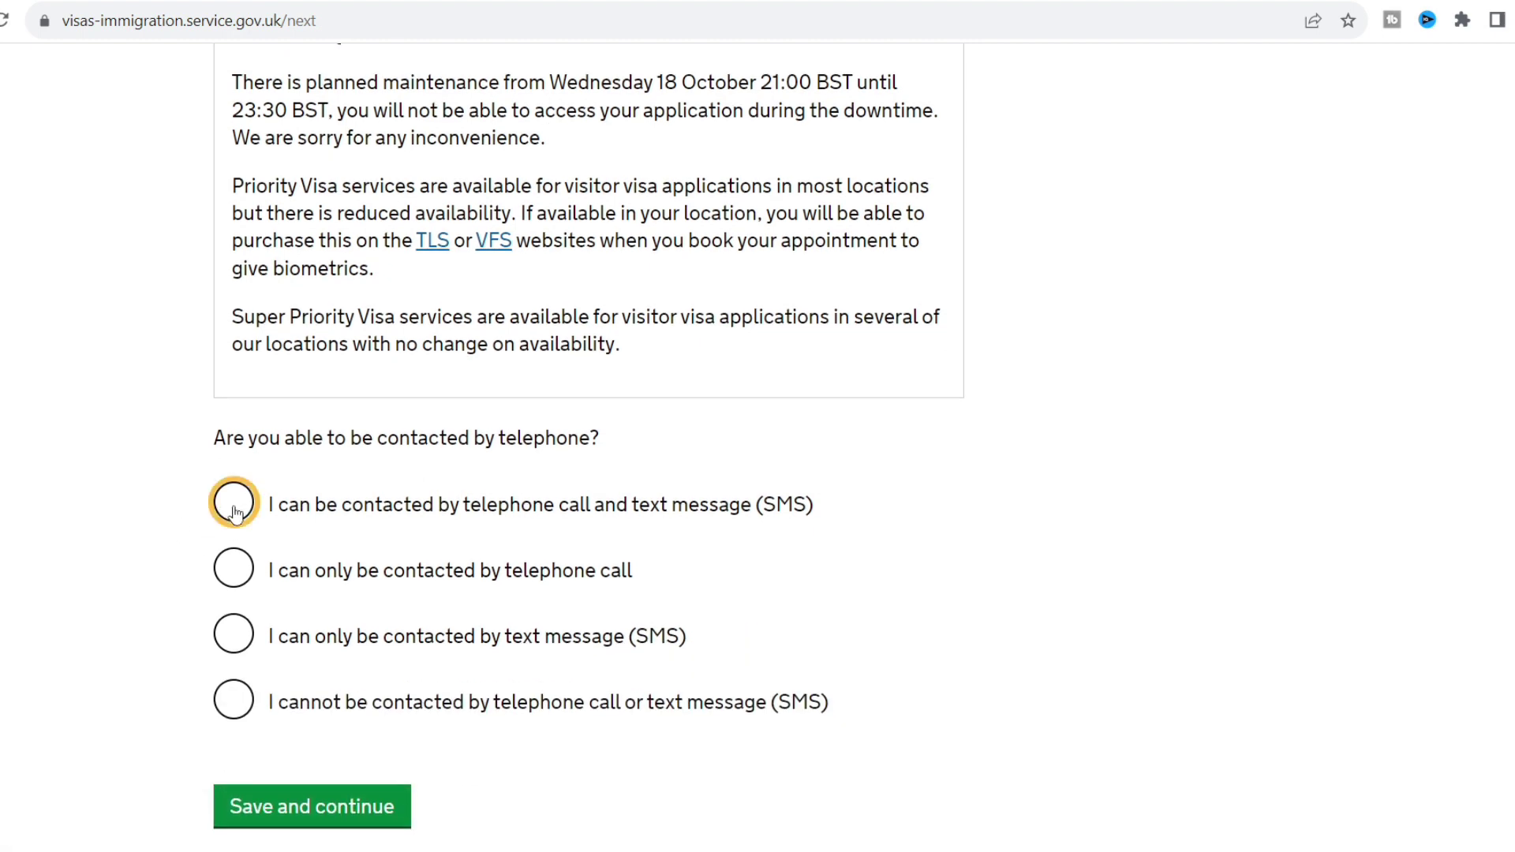
click(377, 813)
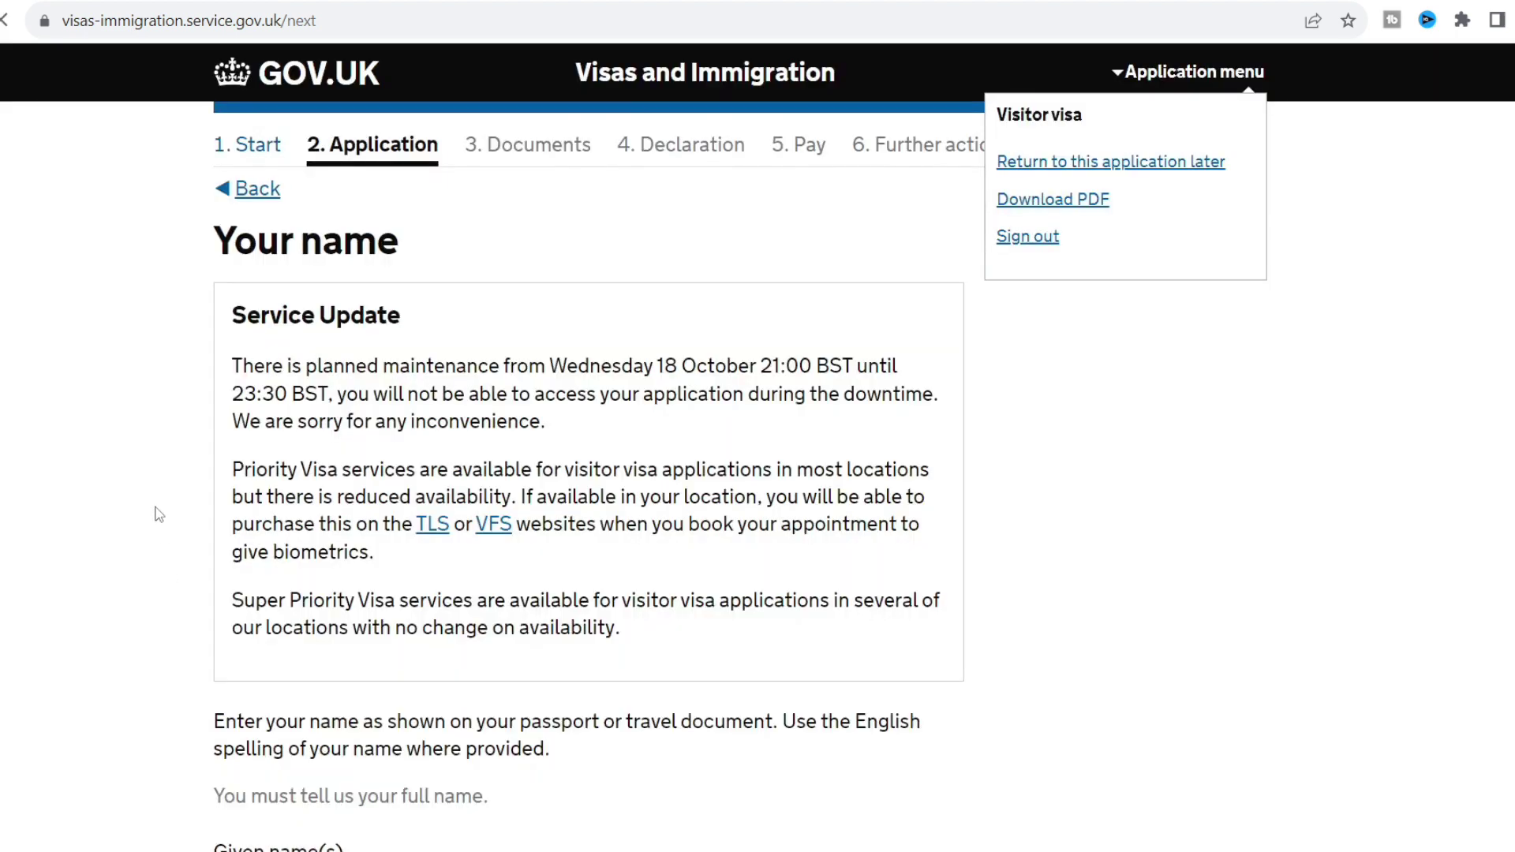
Enter the applicant's given name and family name and save.
scroll(158, 514, down, 3)
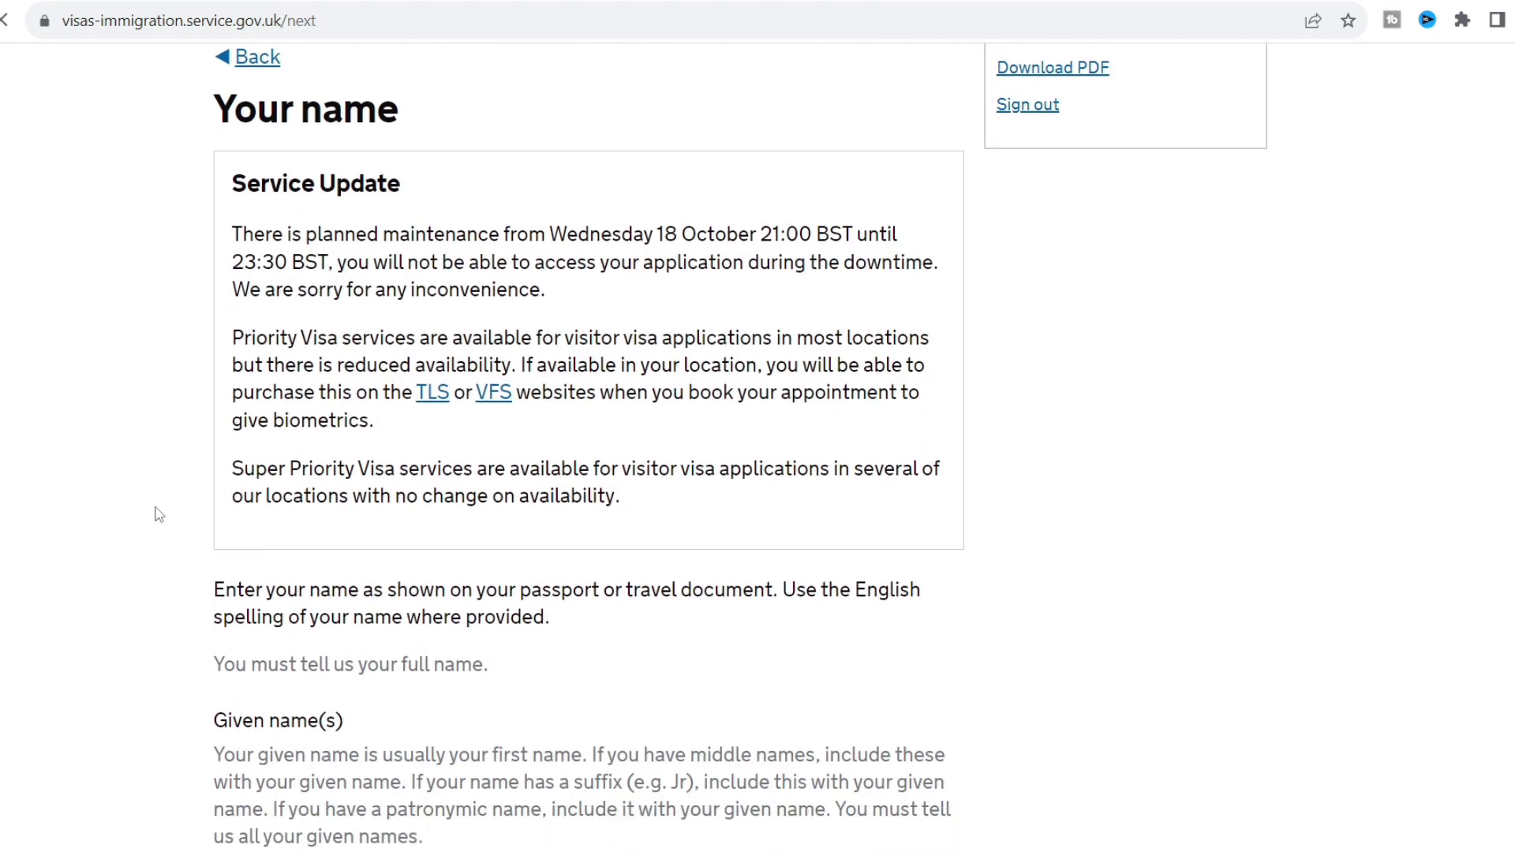
scroll(158, 514, down, 3)
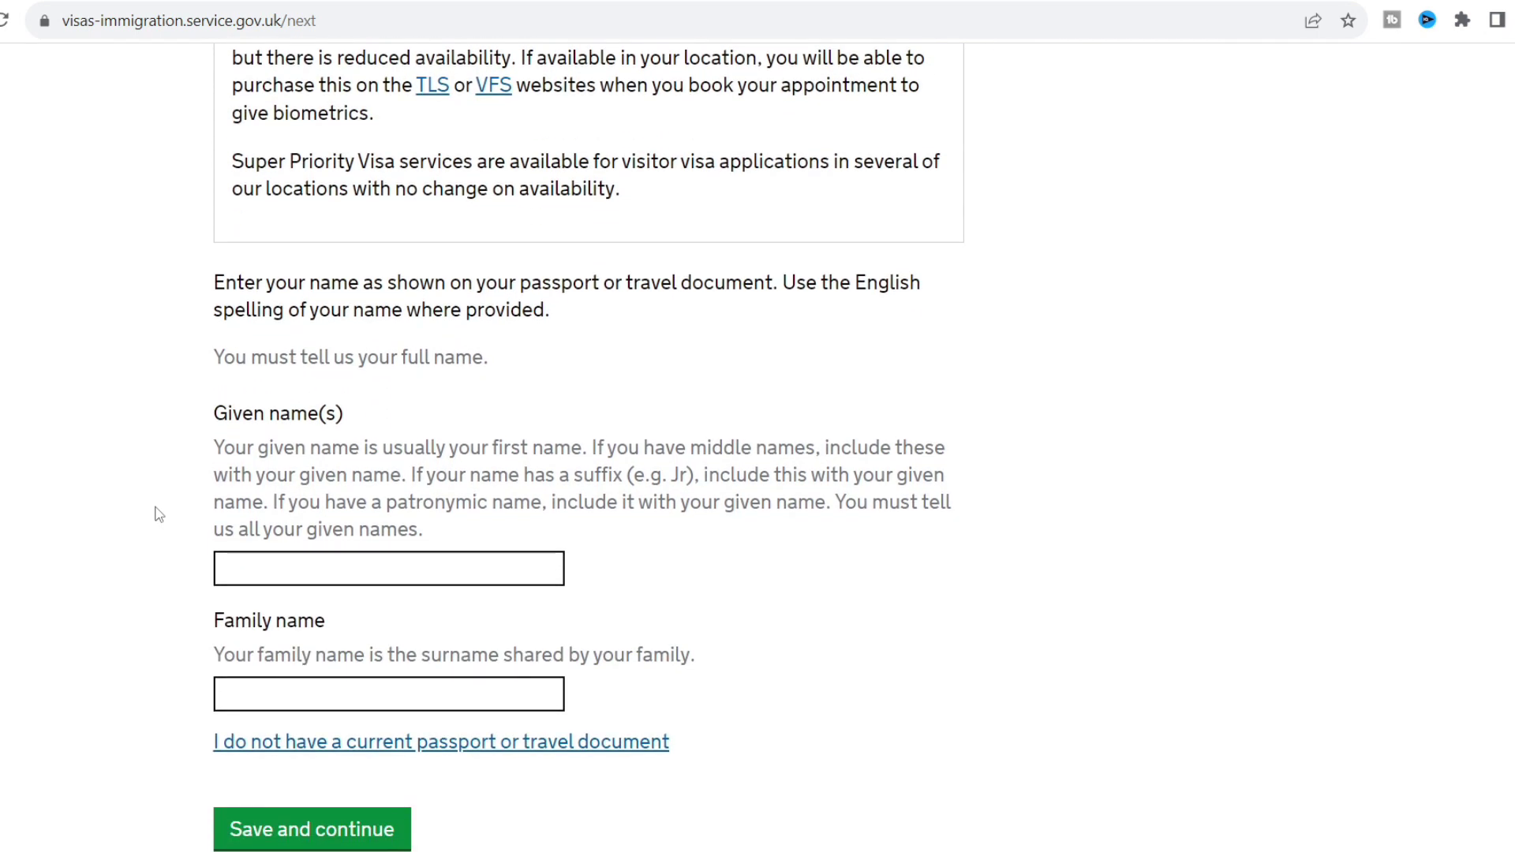
click(336, 568)
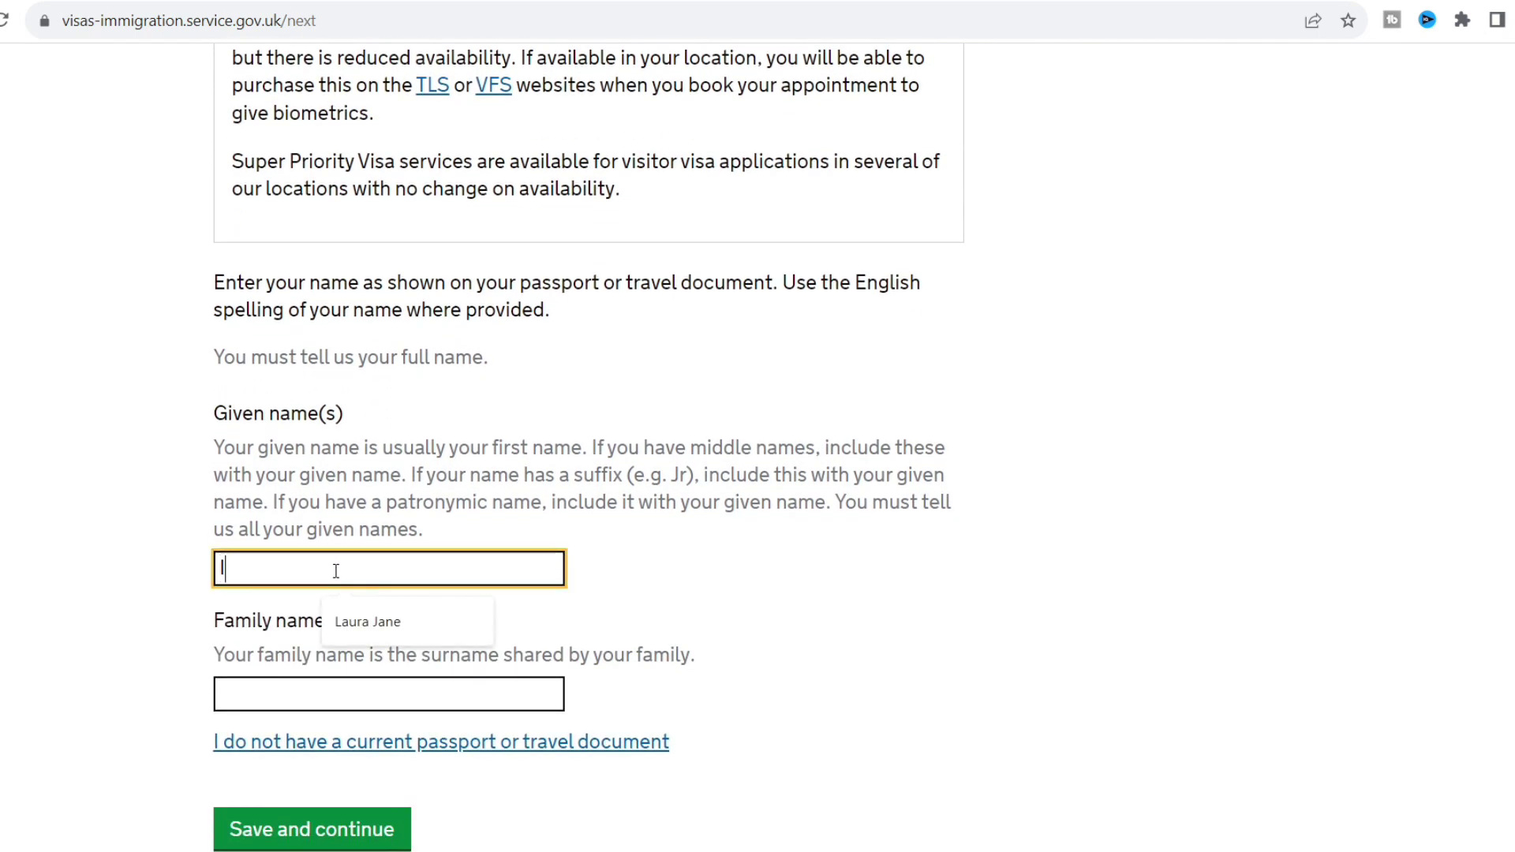
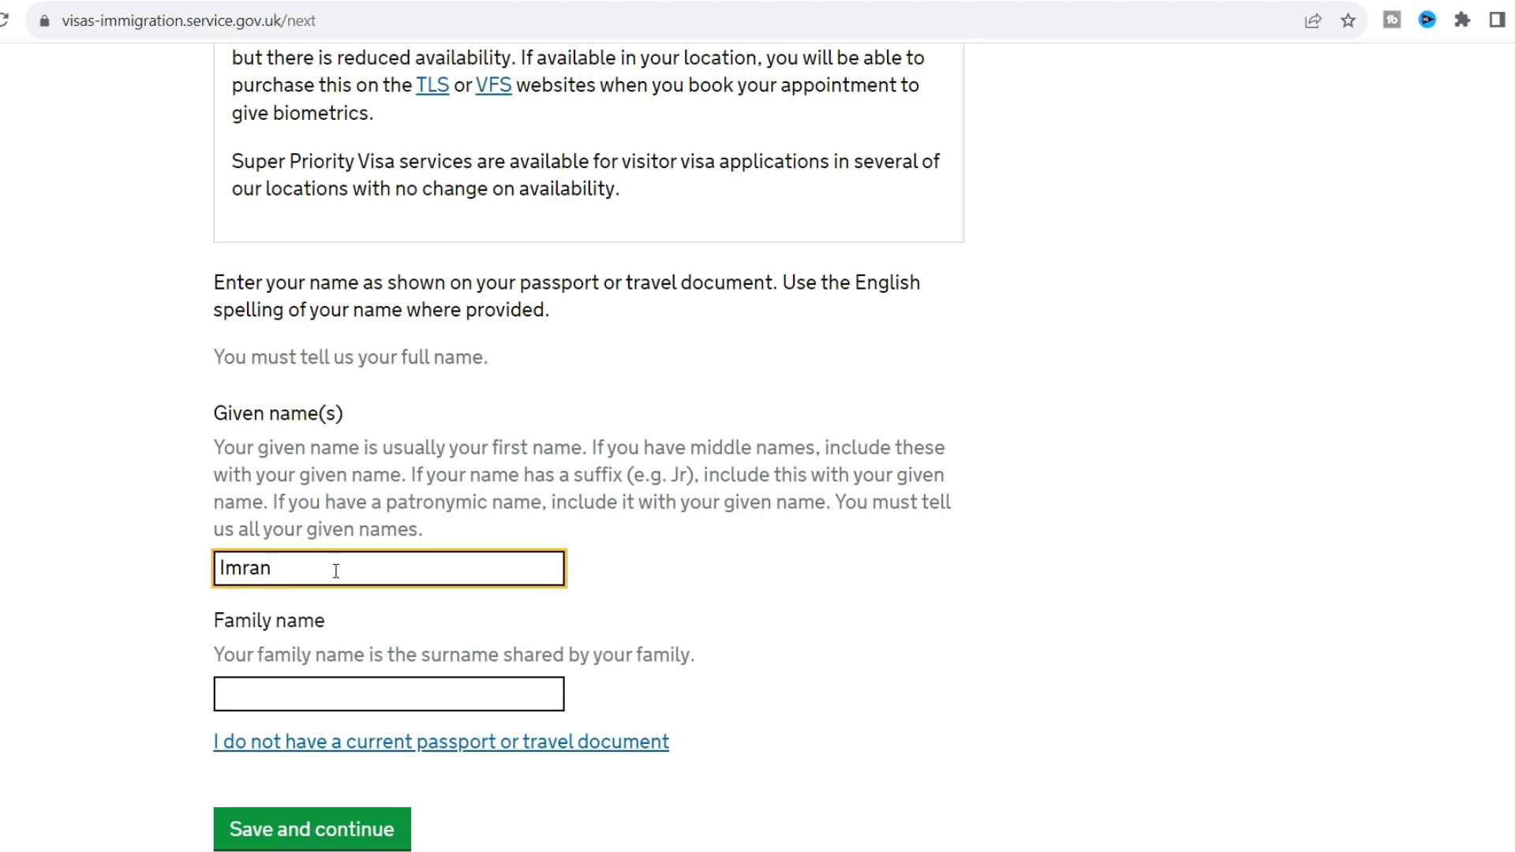
click(323, 700)
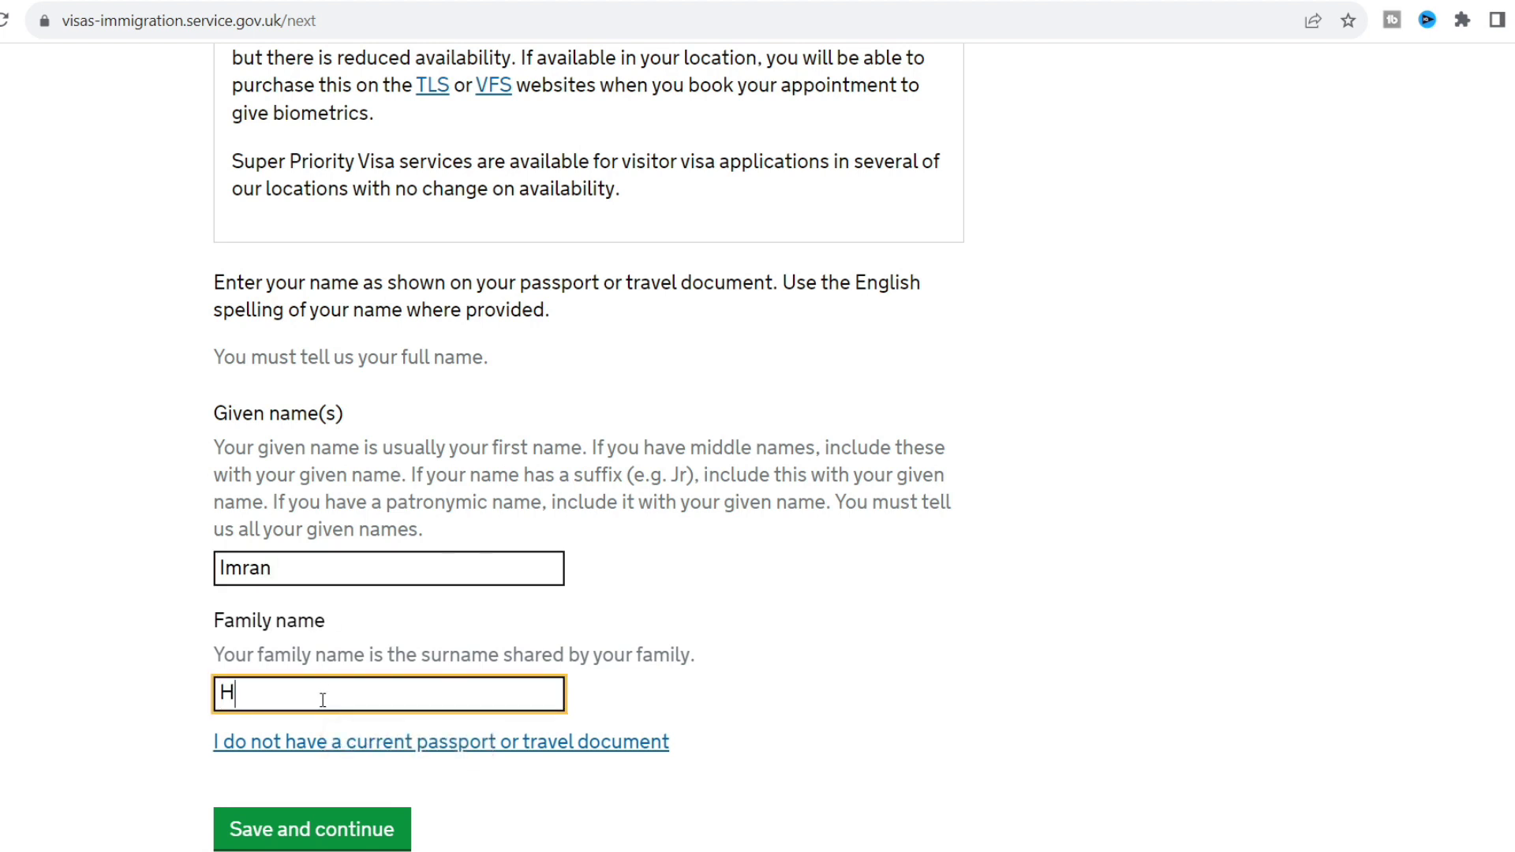
click(122, 622)
scroll(119, 618, down, 2)
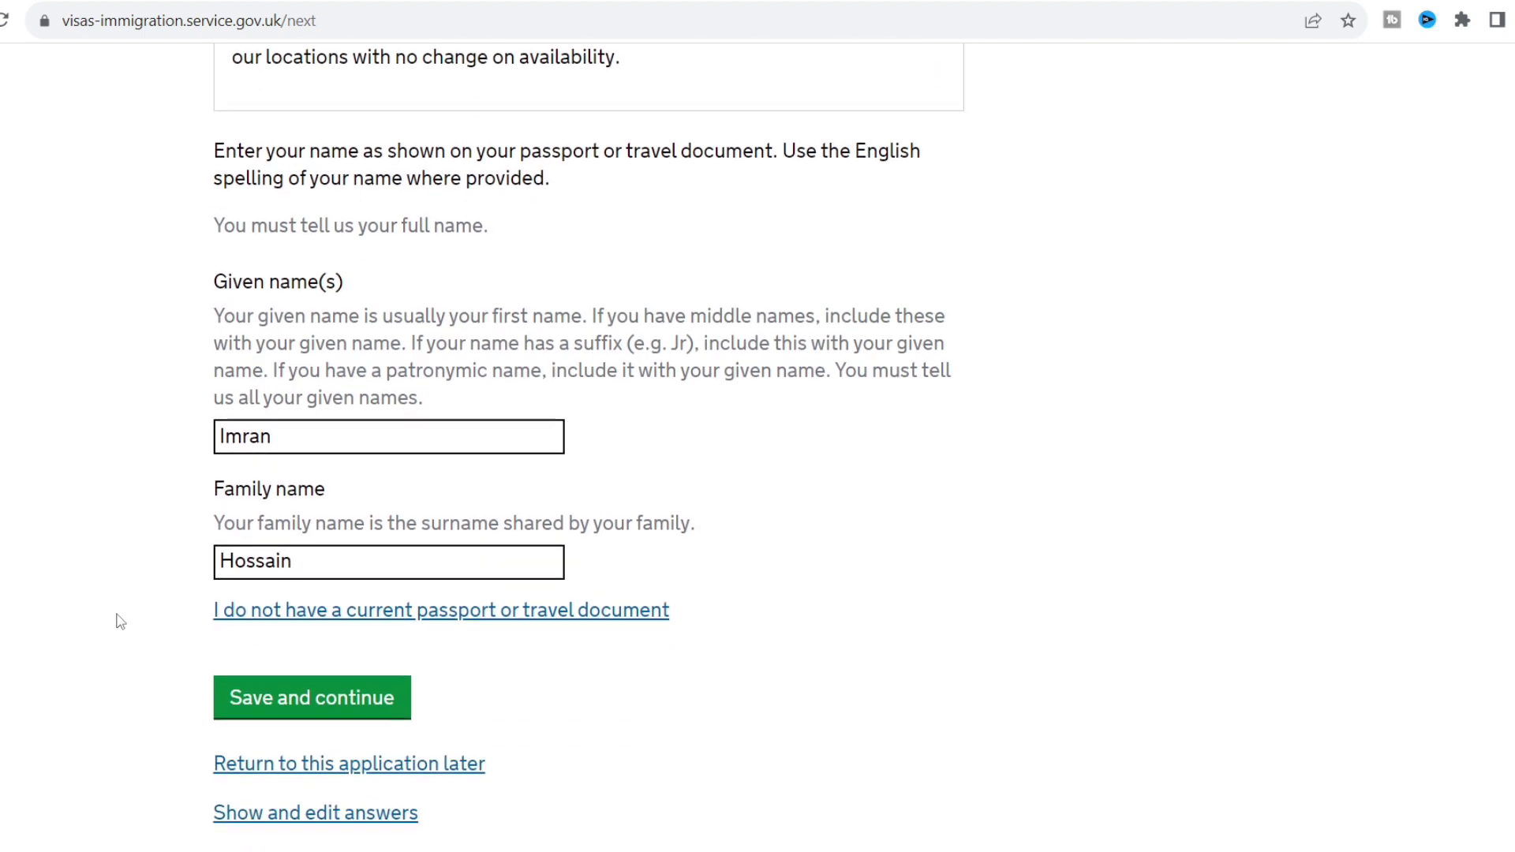
click(326, 700)
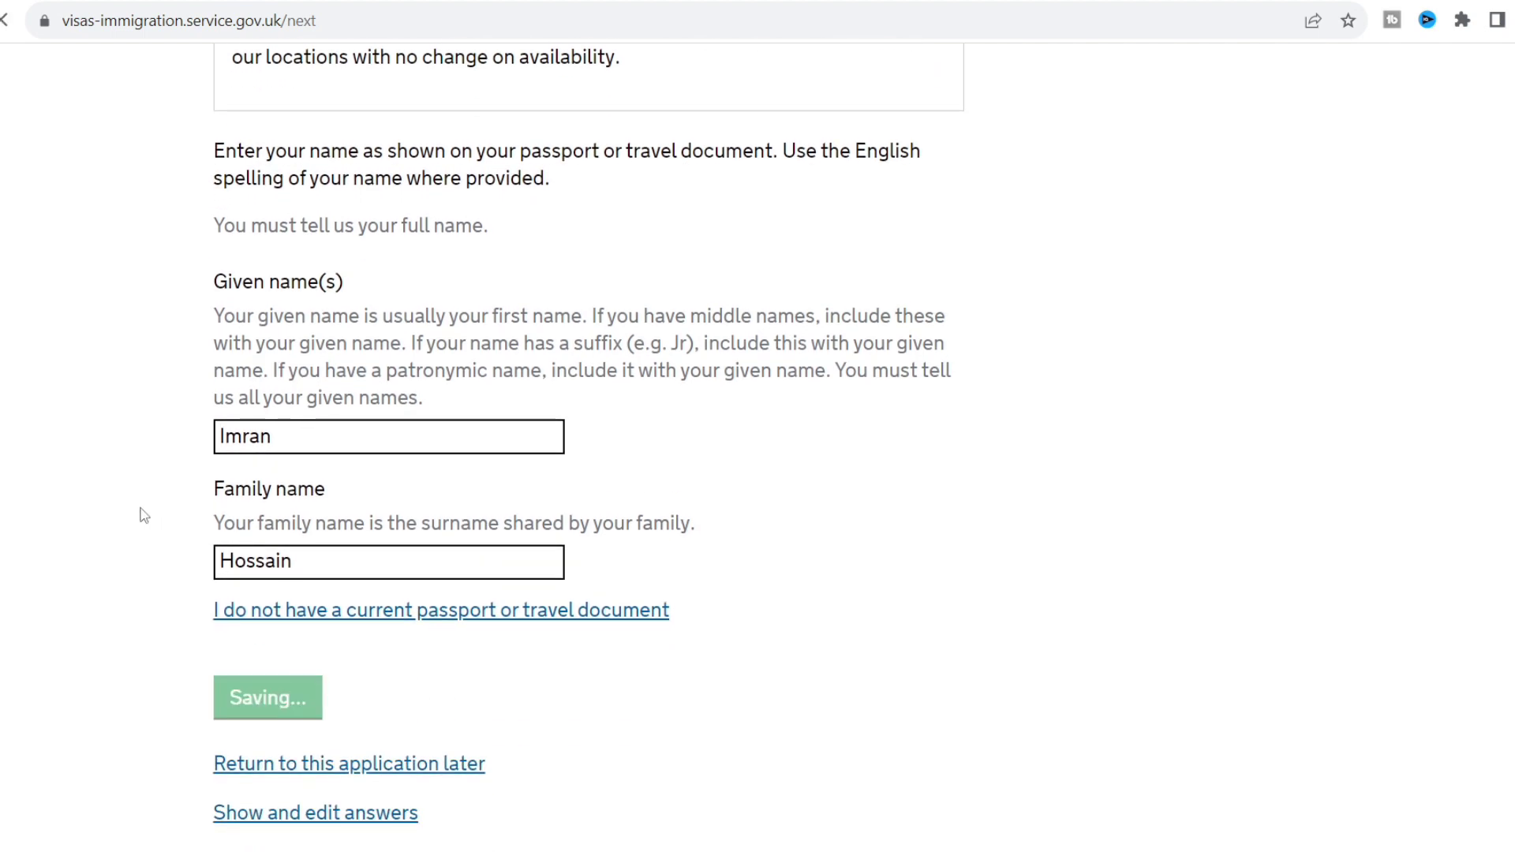
Answer No to being known by any other names.
scroll(143, 517, down, 3)
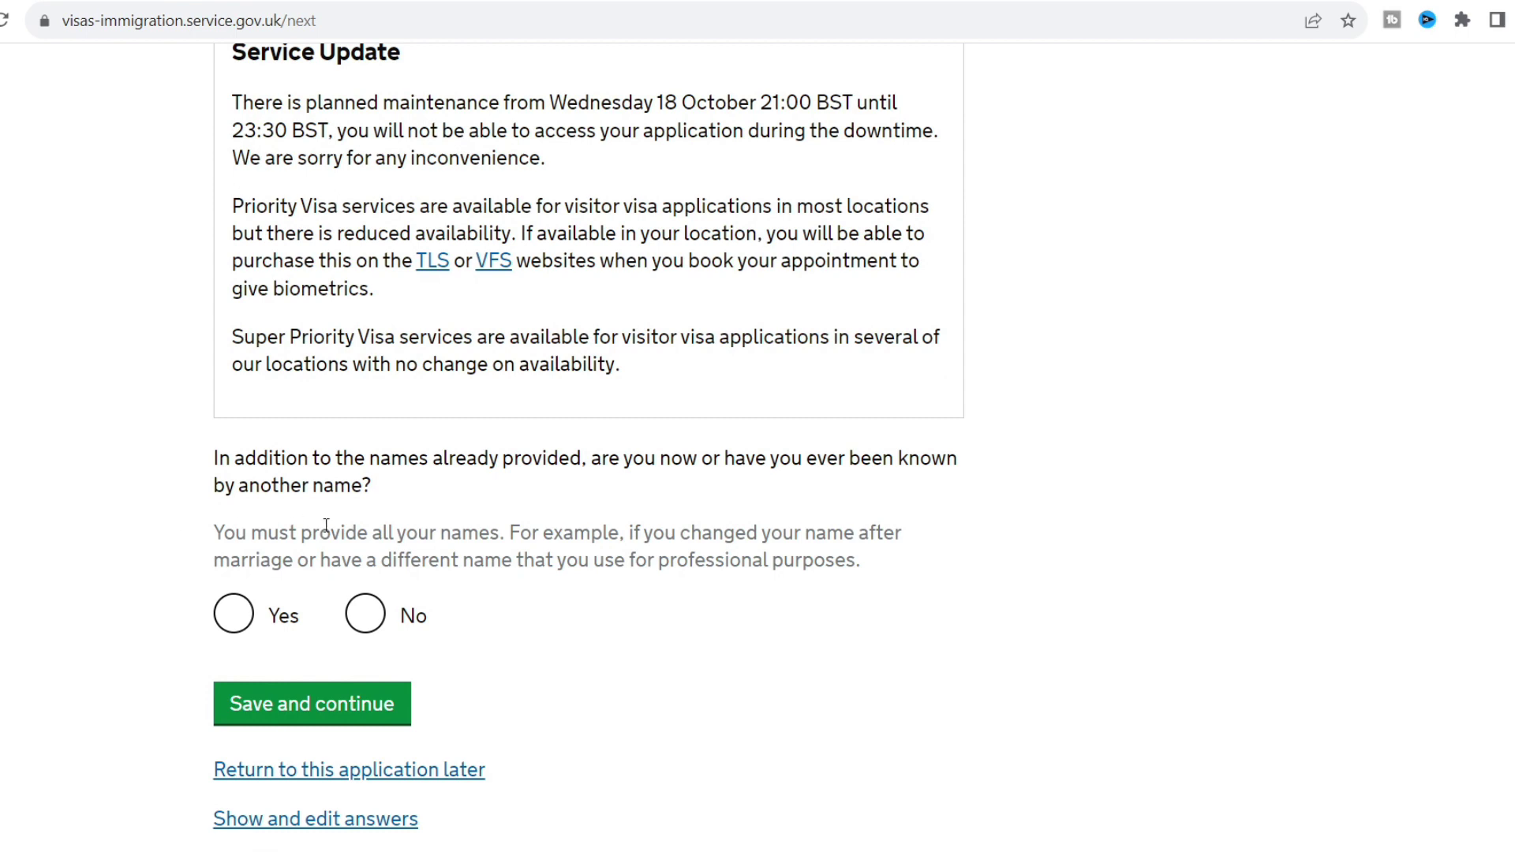
click(376, 629)
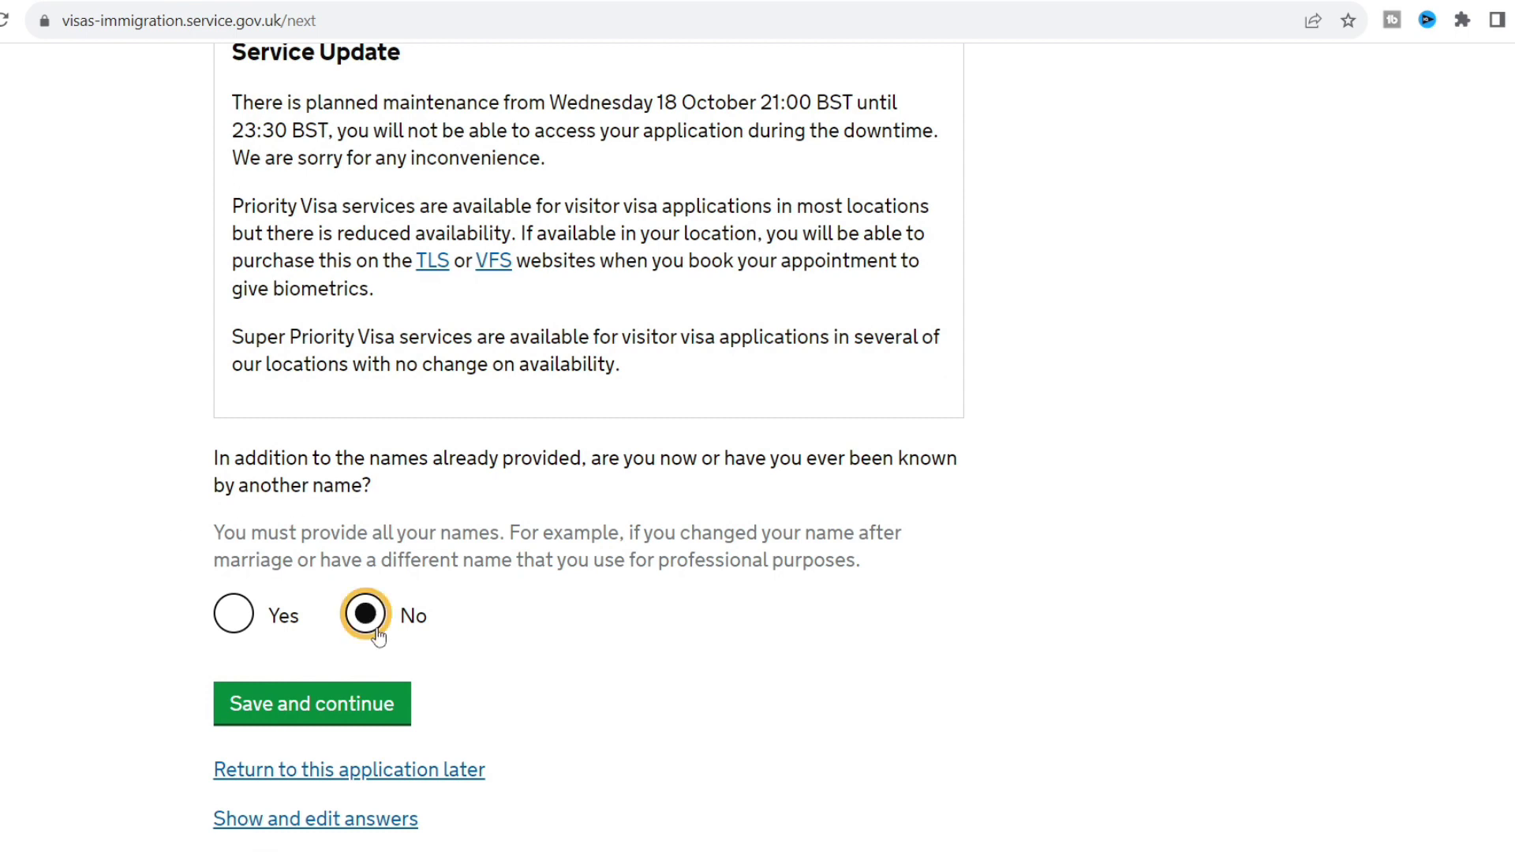
click(331, 712)
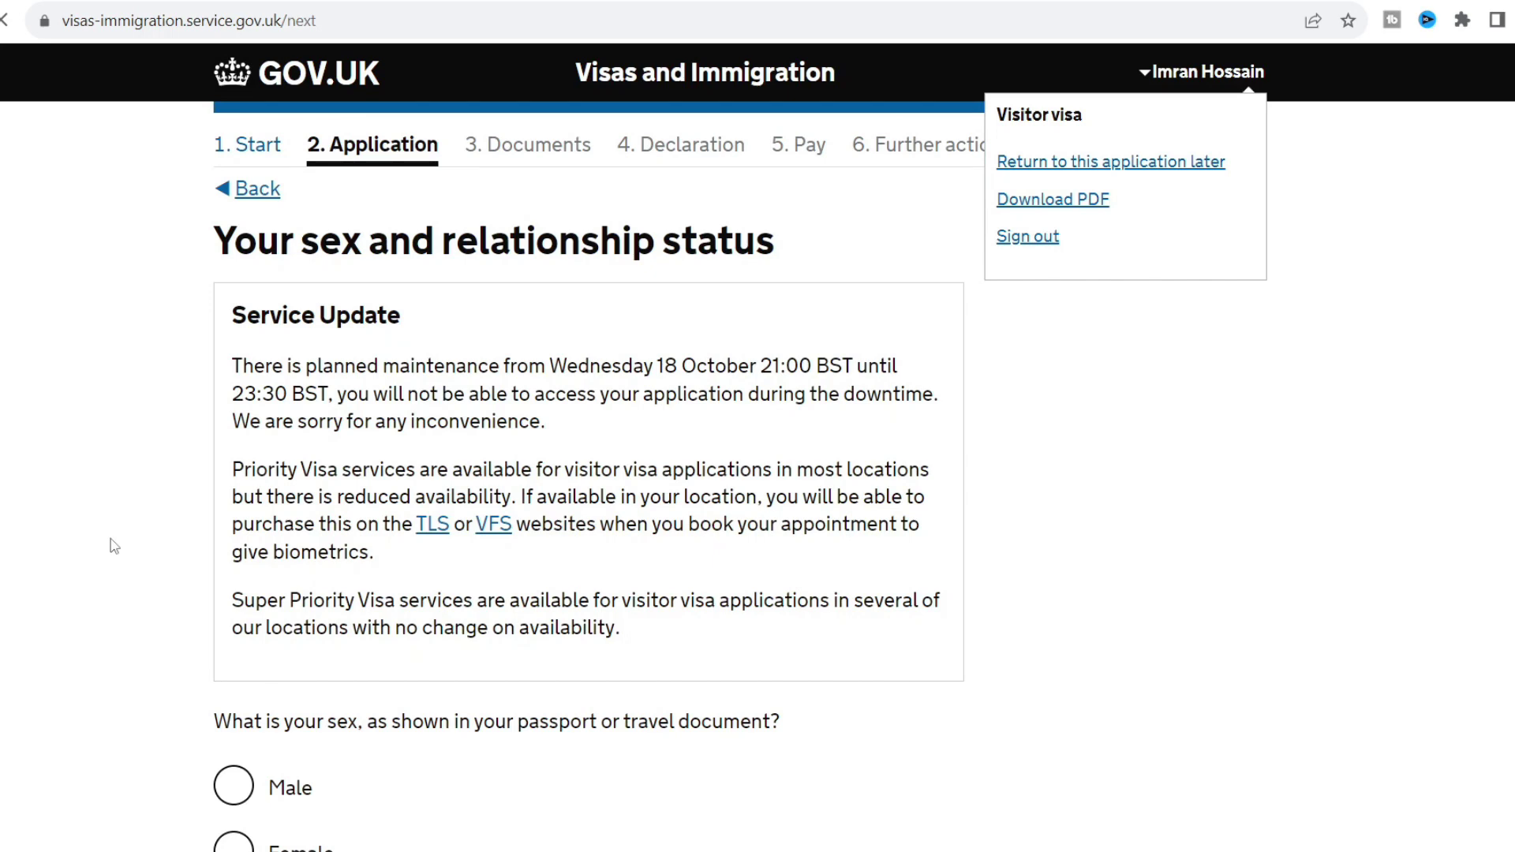
Set sex to Male and relationship status to 'Married or a civil partner'.
scroll(114, 546, down, 4)
scroll(114, 546, up, 2)
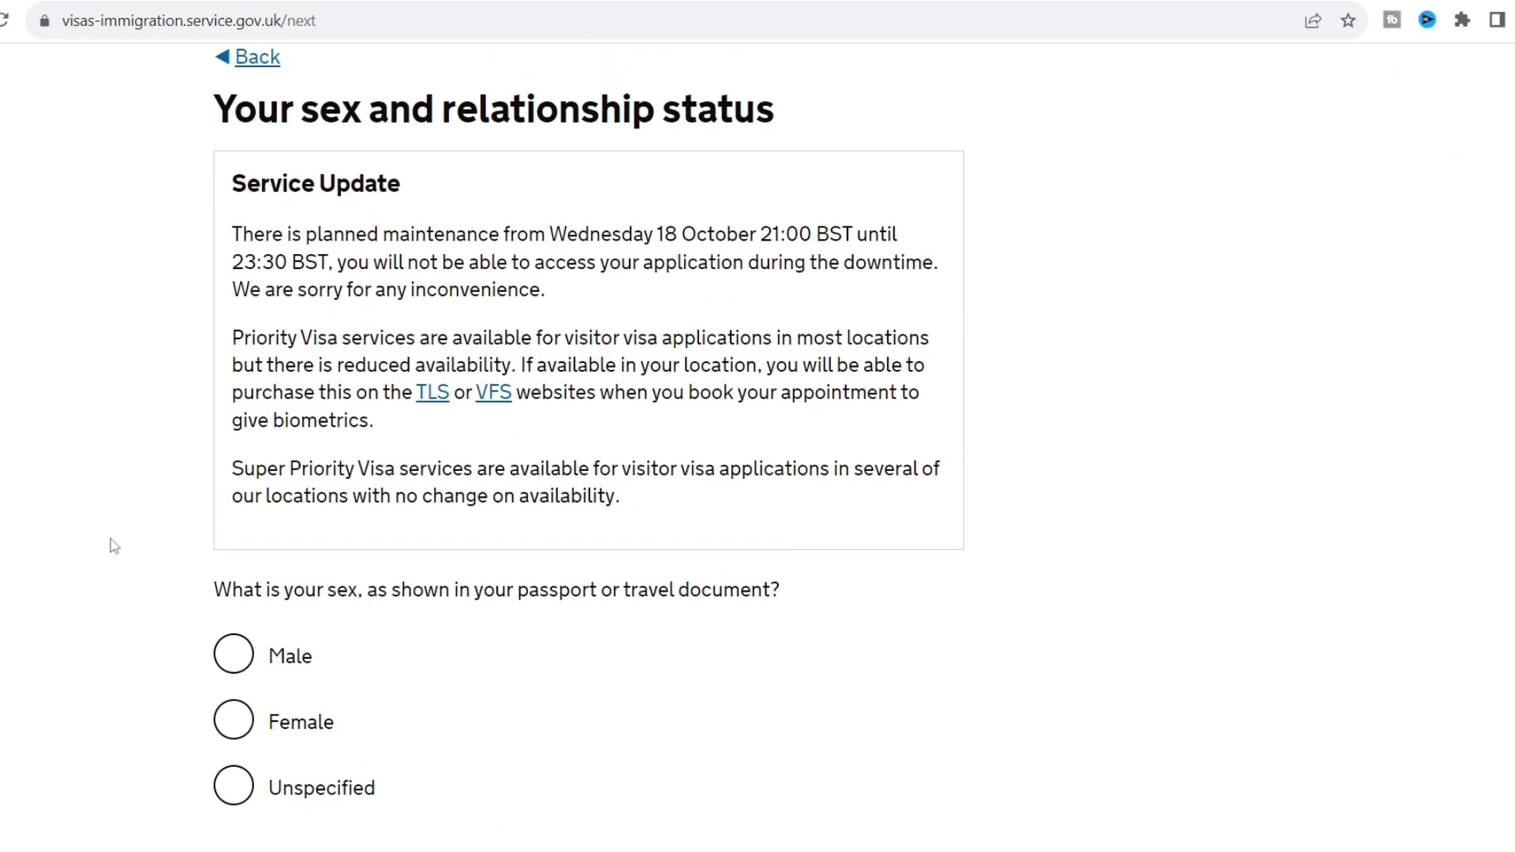
scroll(115, 546, down, 1)
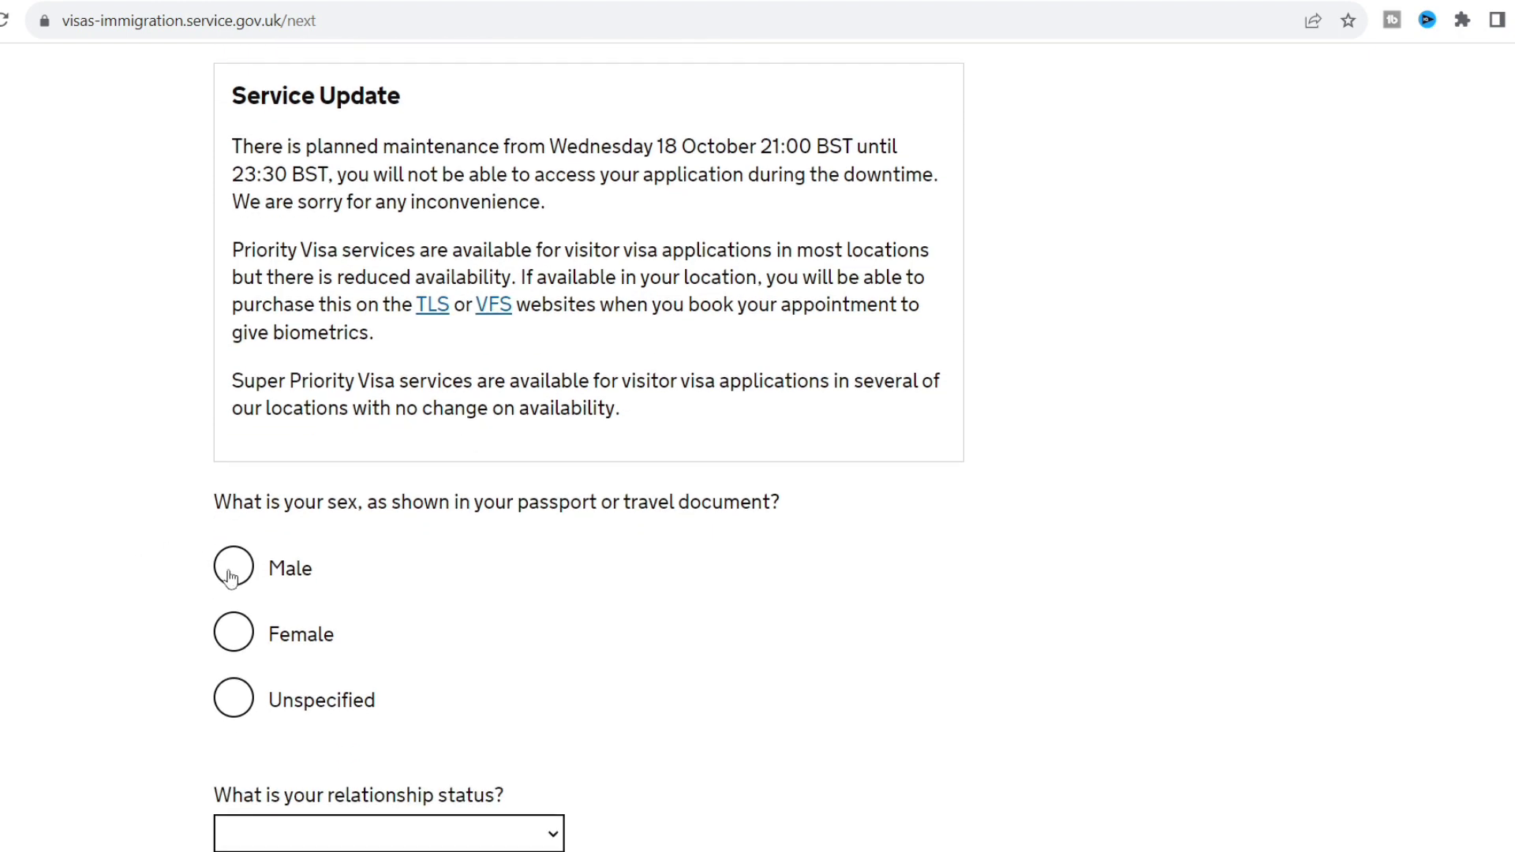
click(231, 568)
scroll(105, 557, down, 1)
scroll(105, 558, down, 2)
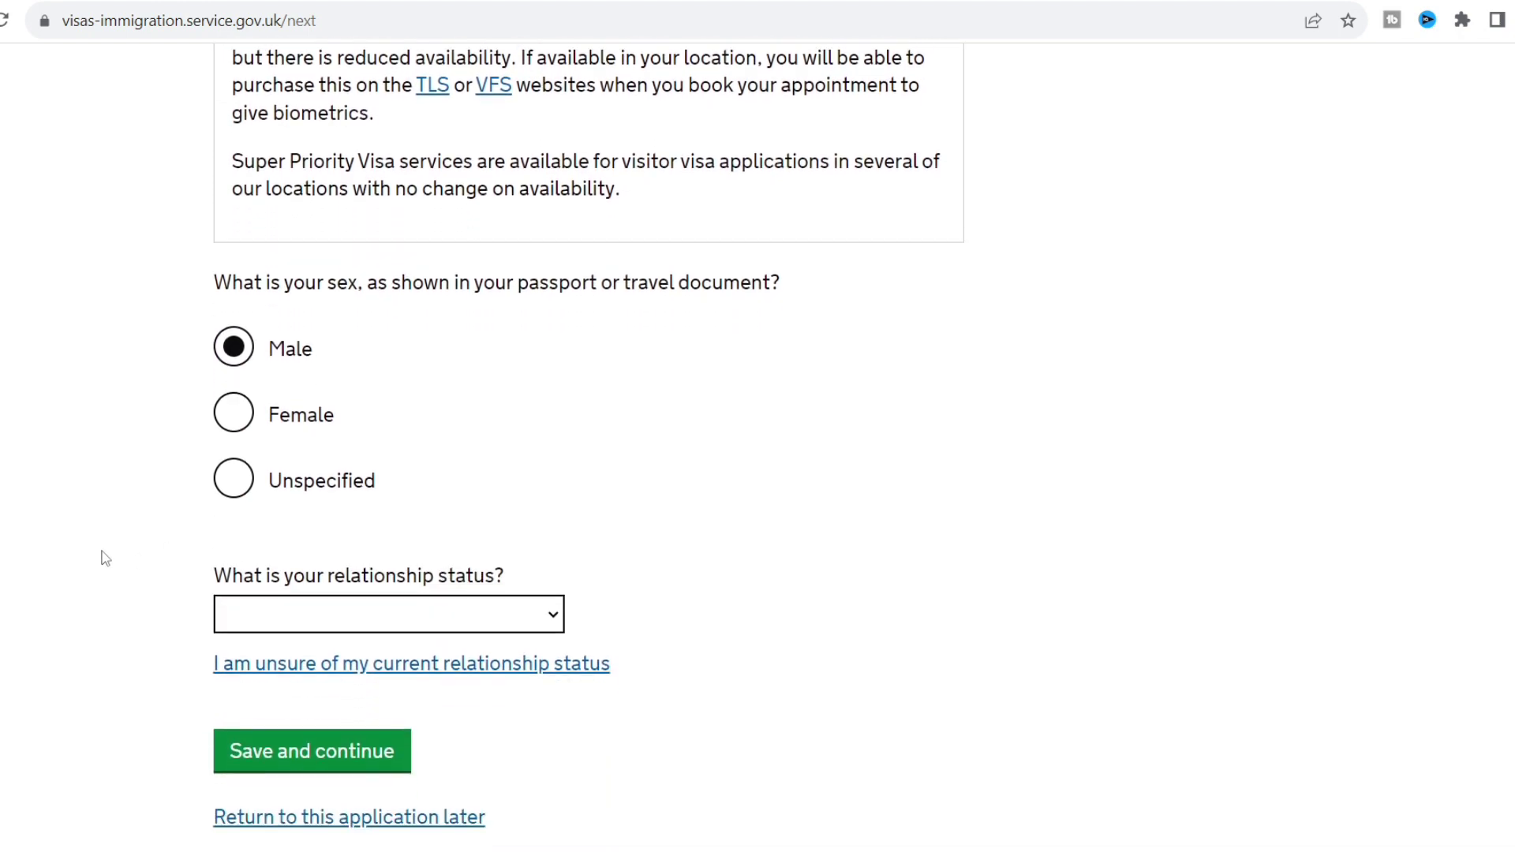
click(416, 624)
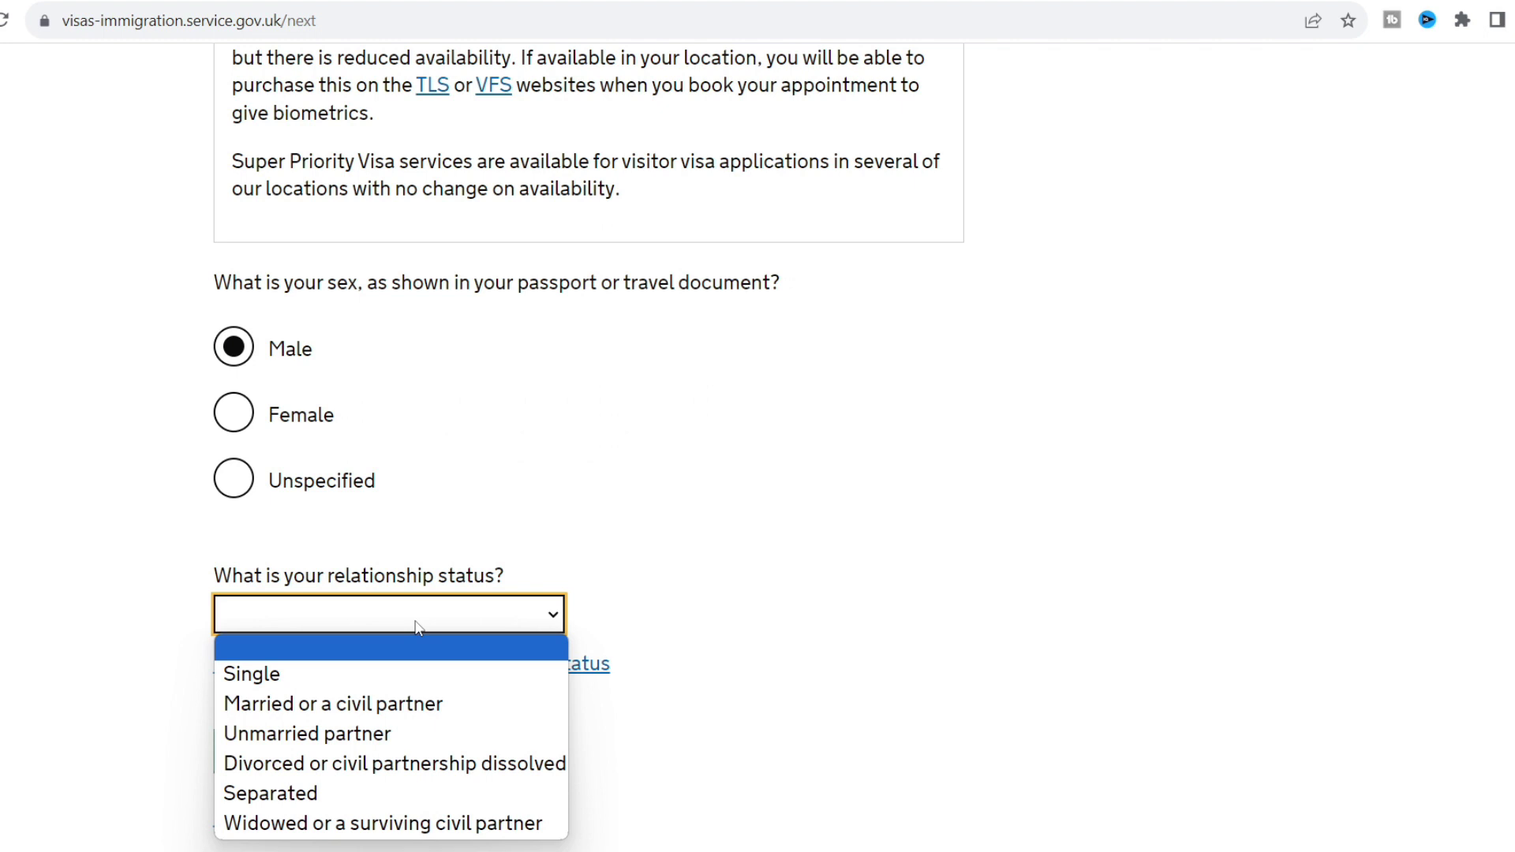
click(402, 705)
click(115, 609)
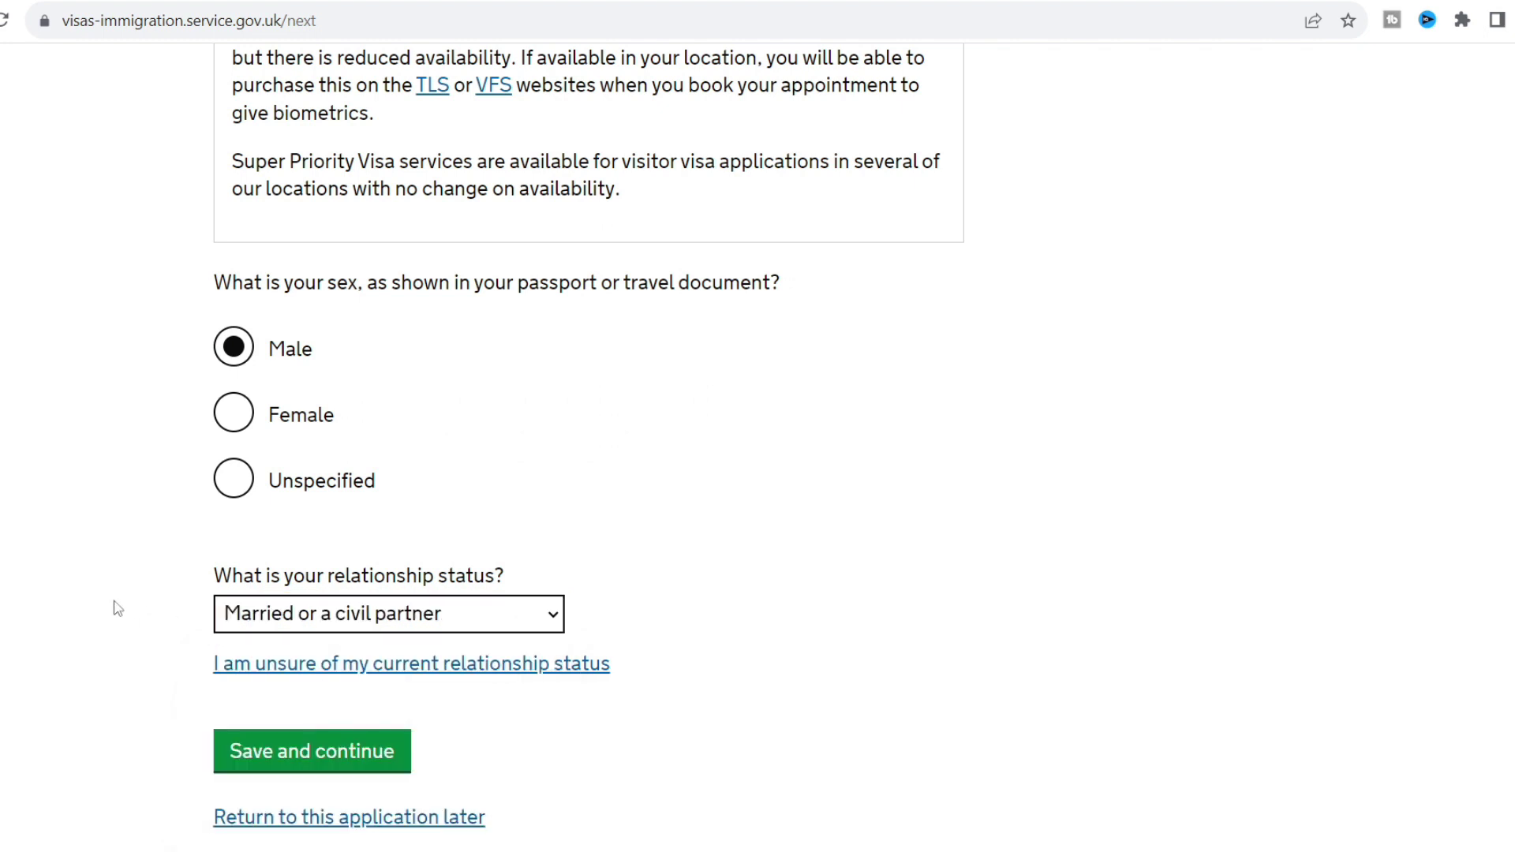
scroll(117, 608, down, 1)
click(306, 663)
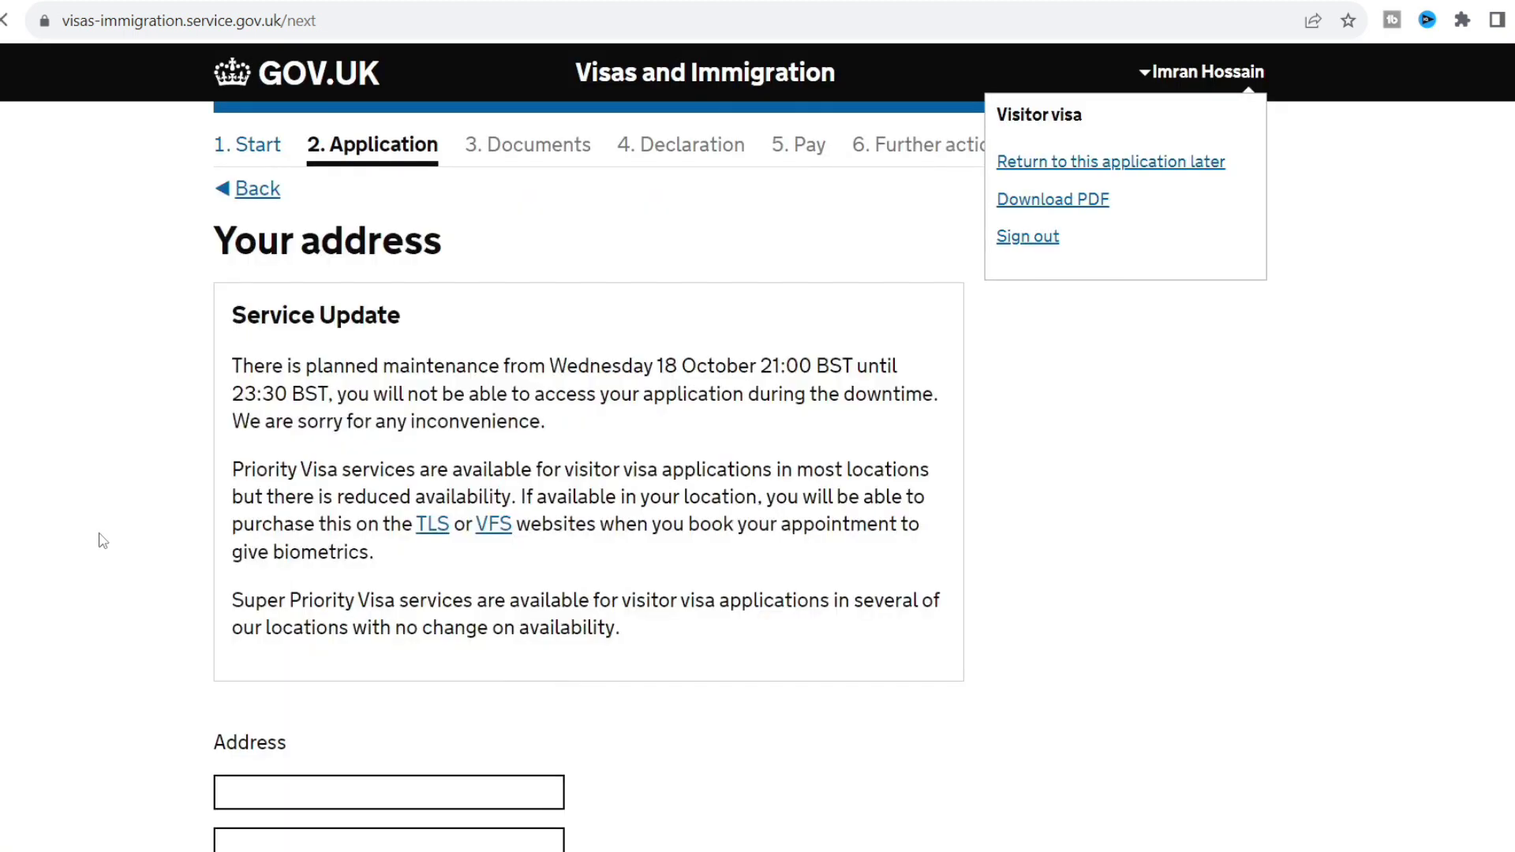
Fill in the home address in Dhaka, Bangladesh from the saved address.
scroll(101, 536, down, 3)
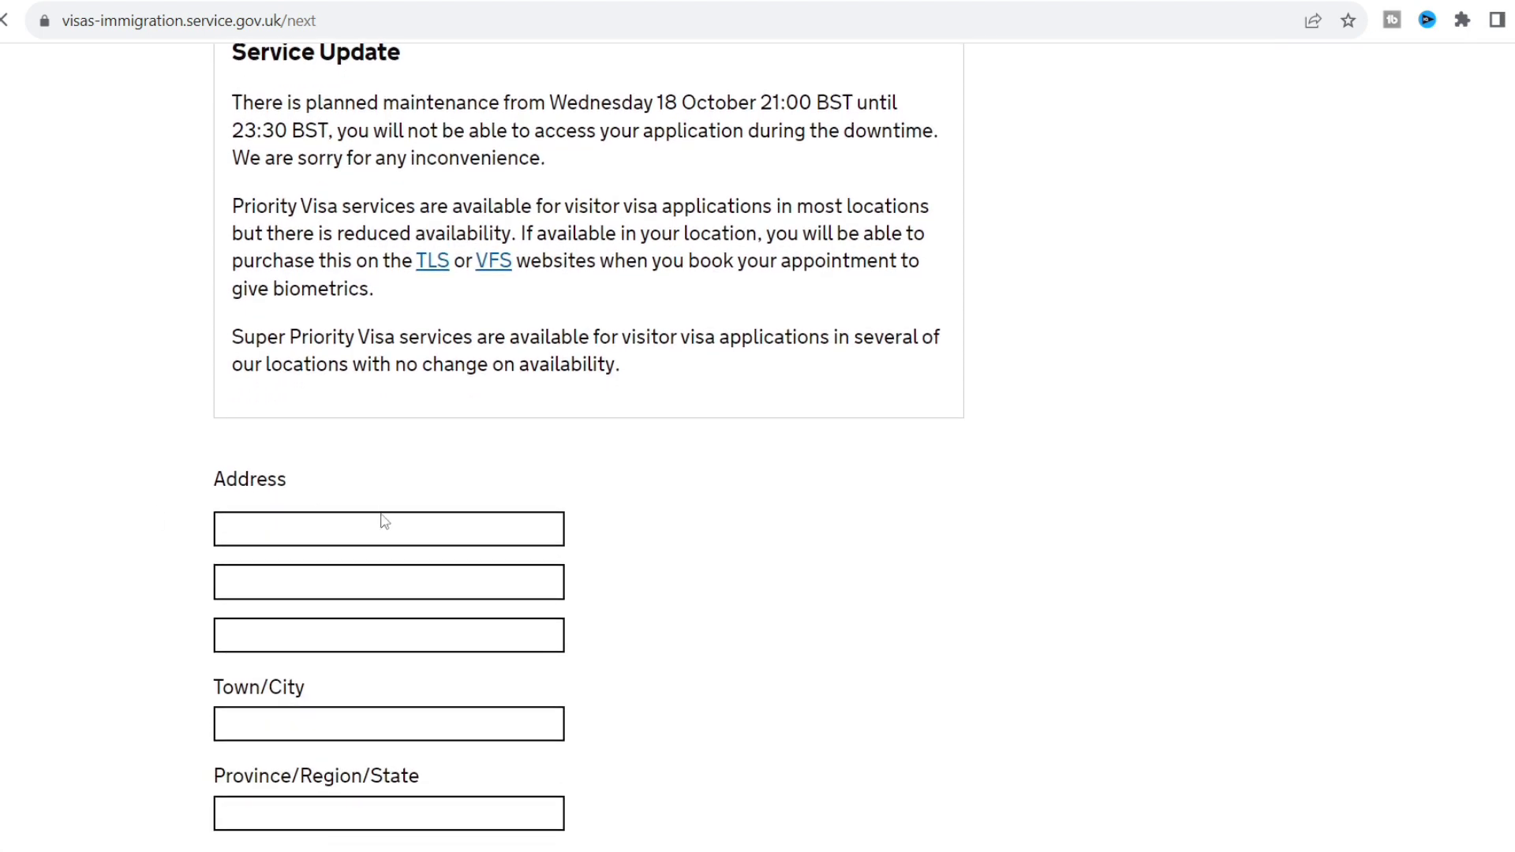
click(379, 523)
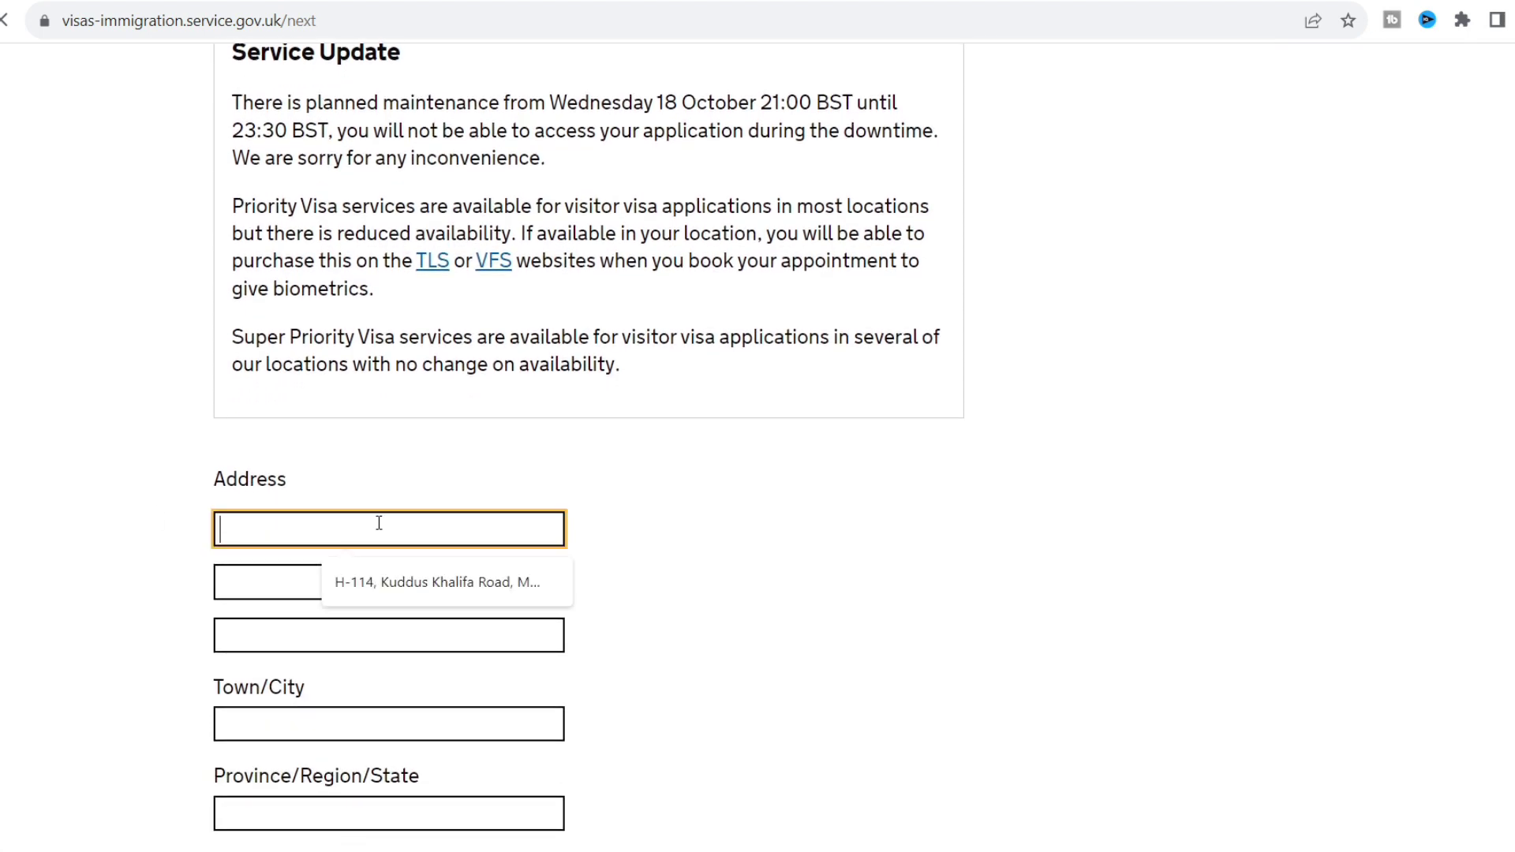
click(415, 571)
scroll(143, 577, down, 2)
scroll(143, 577, down, 2)
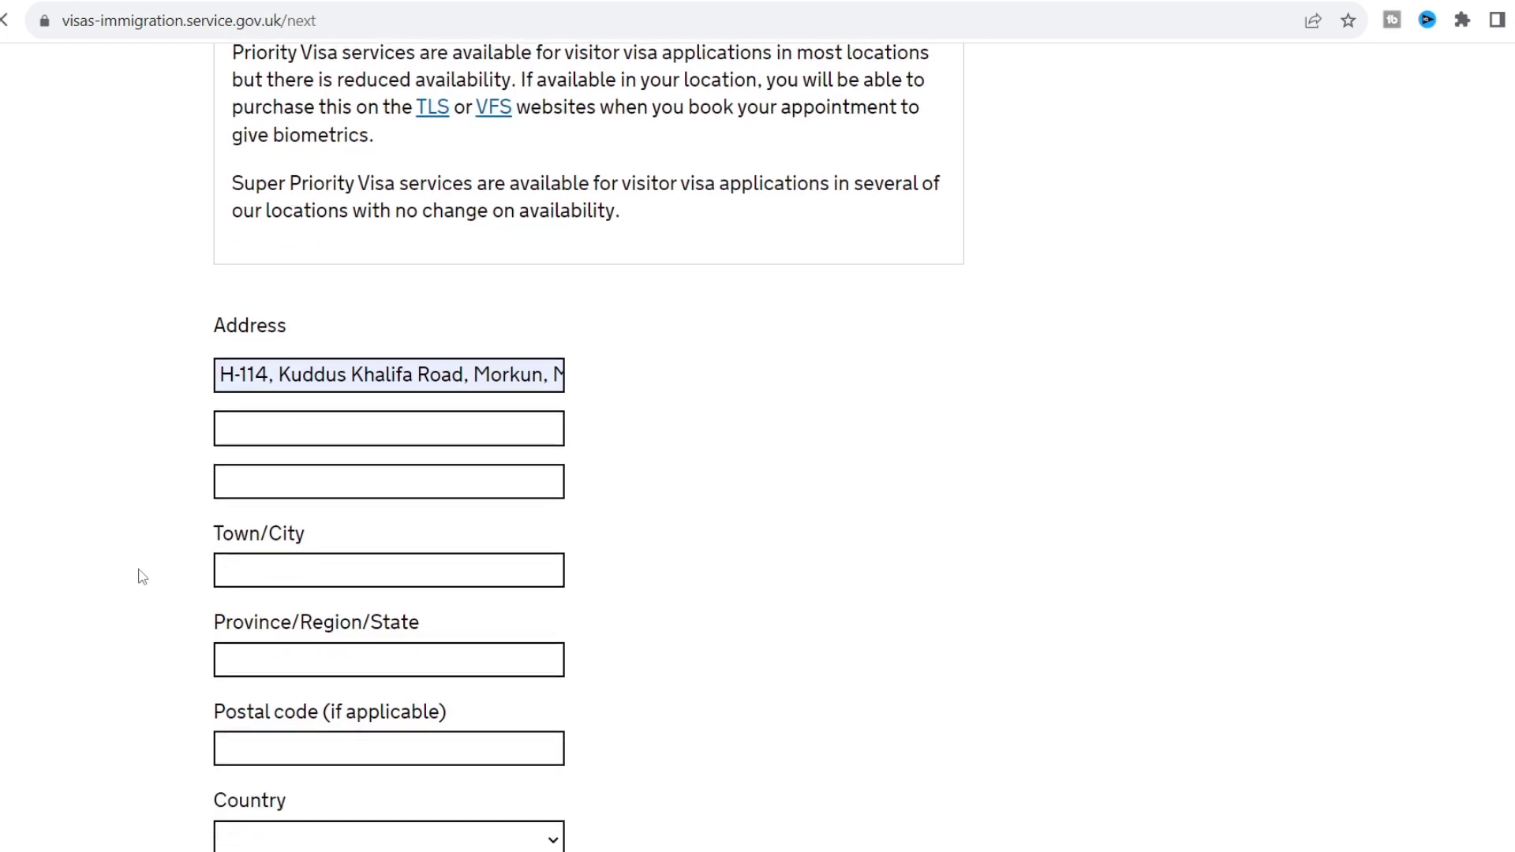
click(302, 502)
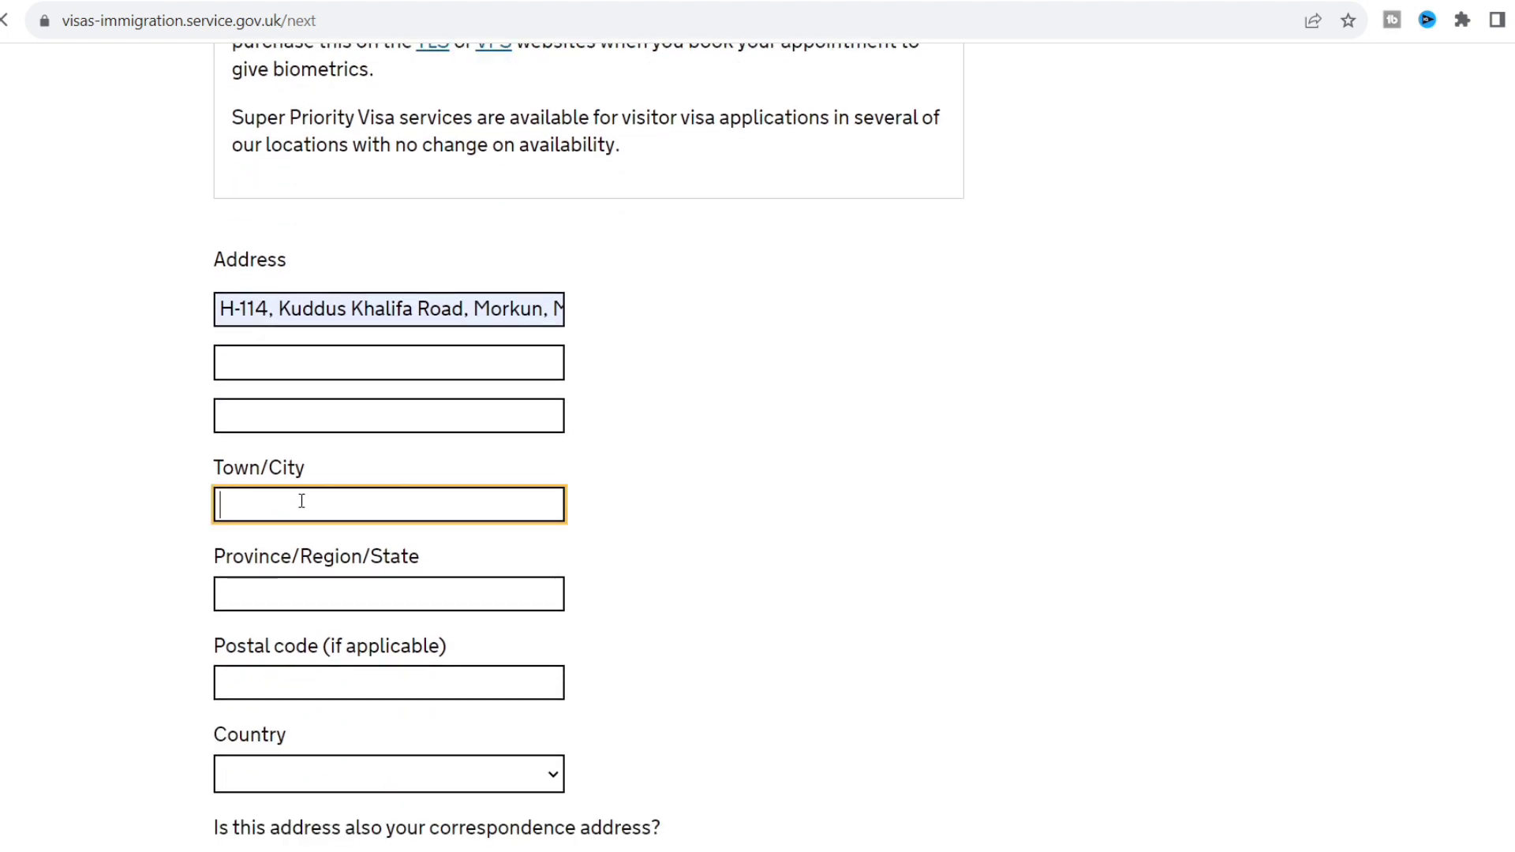
text(dhaka)
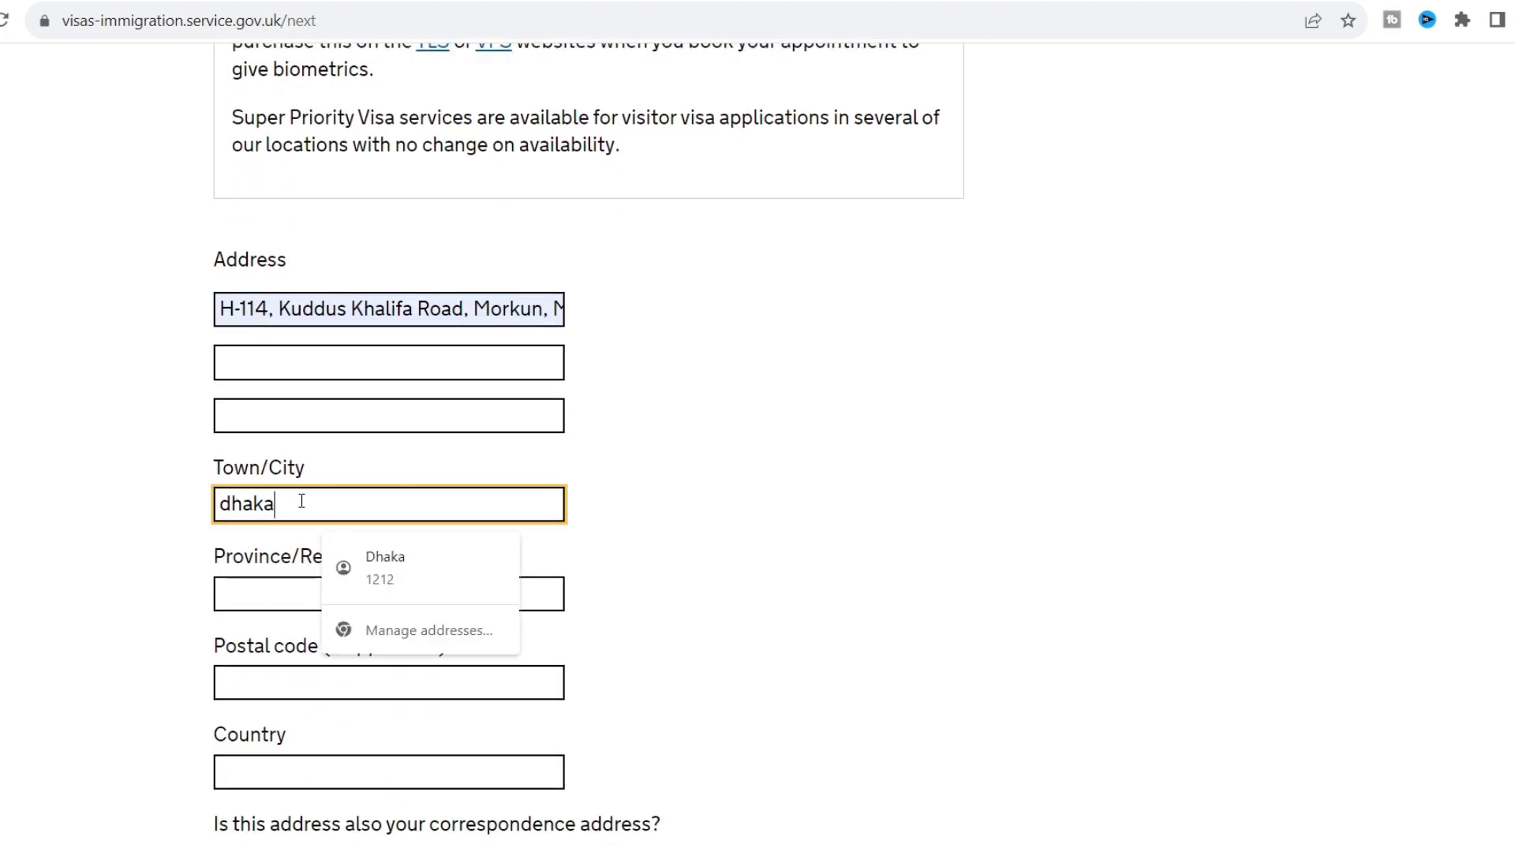
click(399, 573)
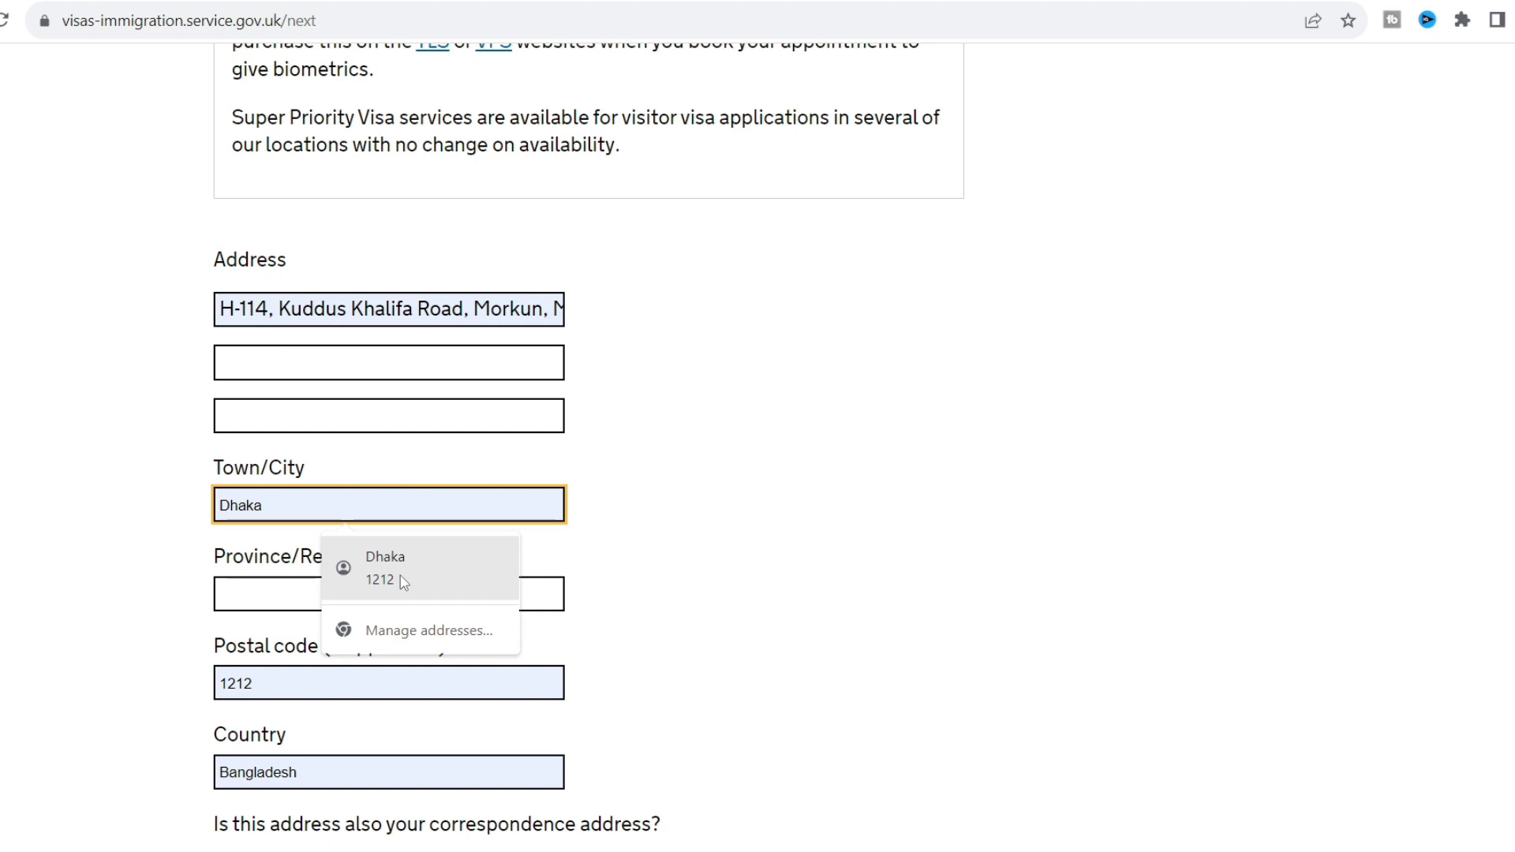
click(133, 623)
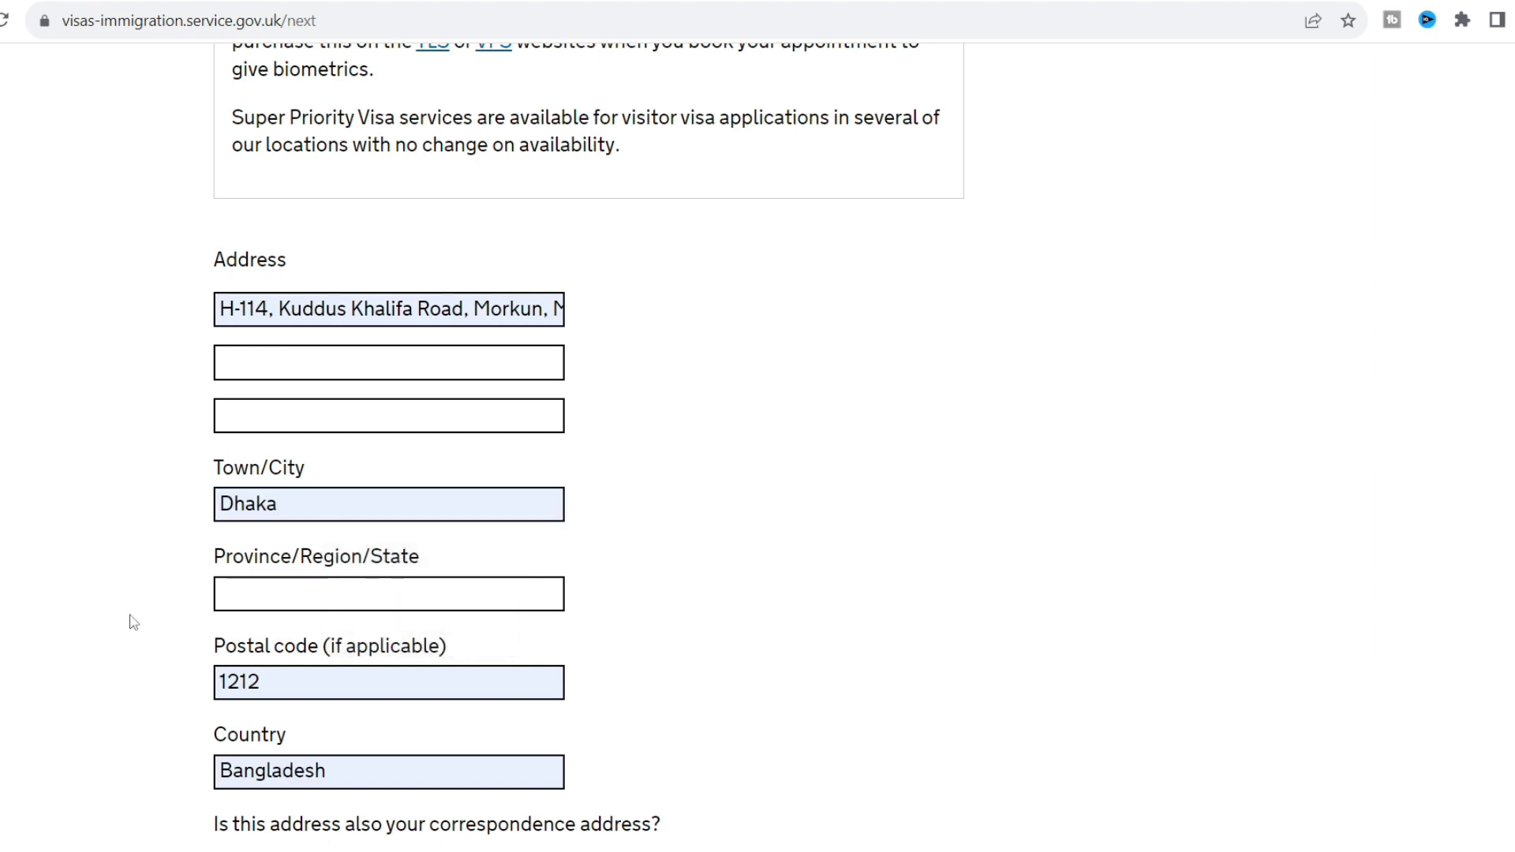
Mark the home address as the correspondence address too and save.
scroll(133, 622, down, 3)
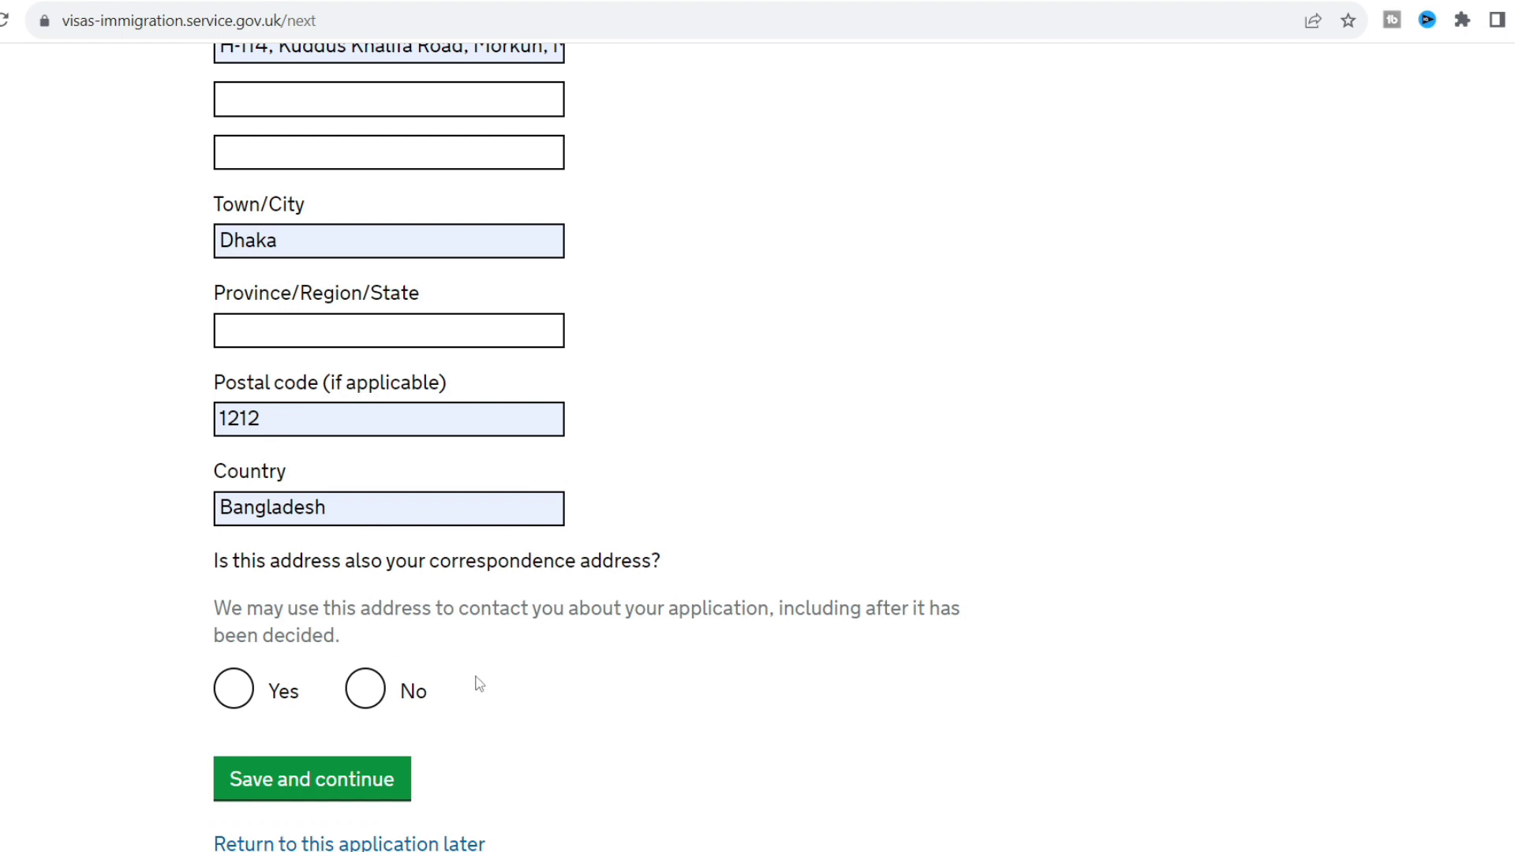
click(230, 688)
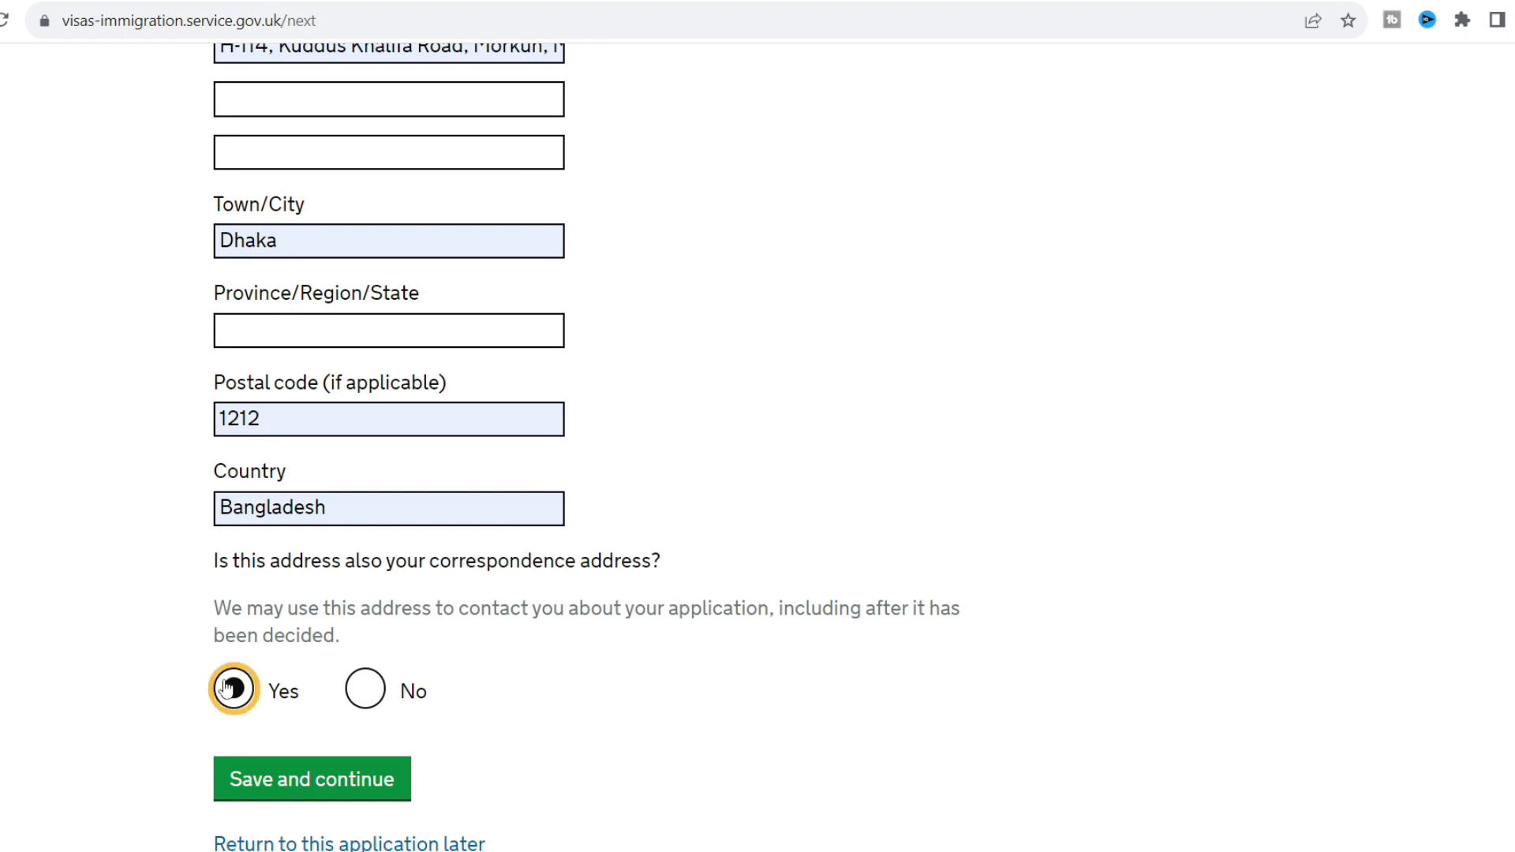
scroll(132, 615, down, 1)
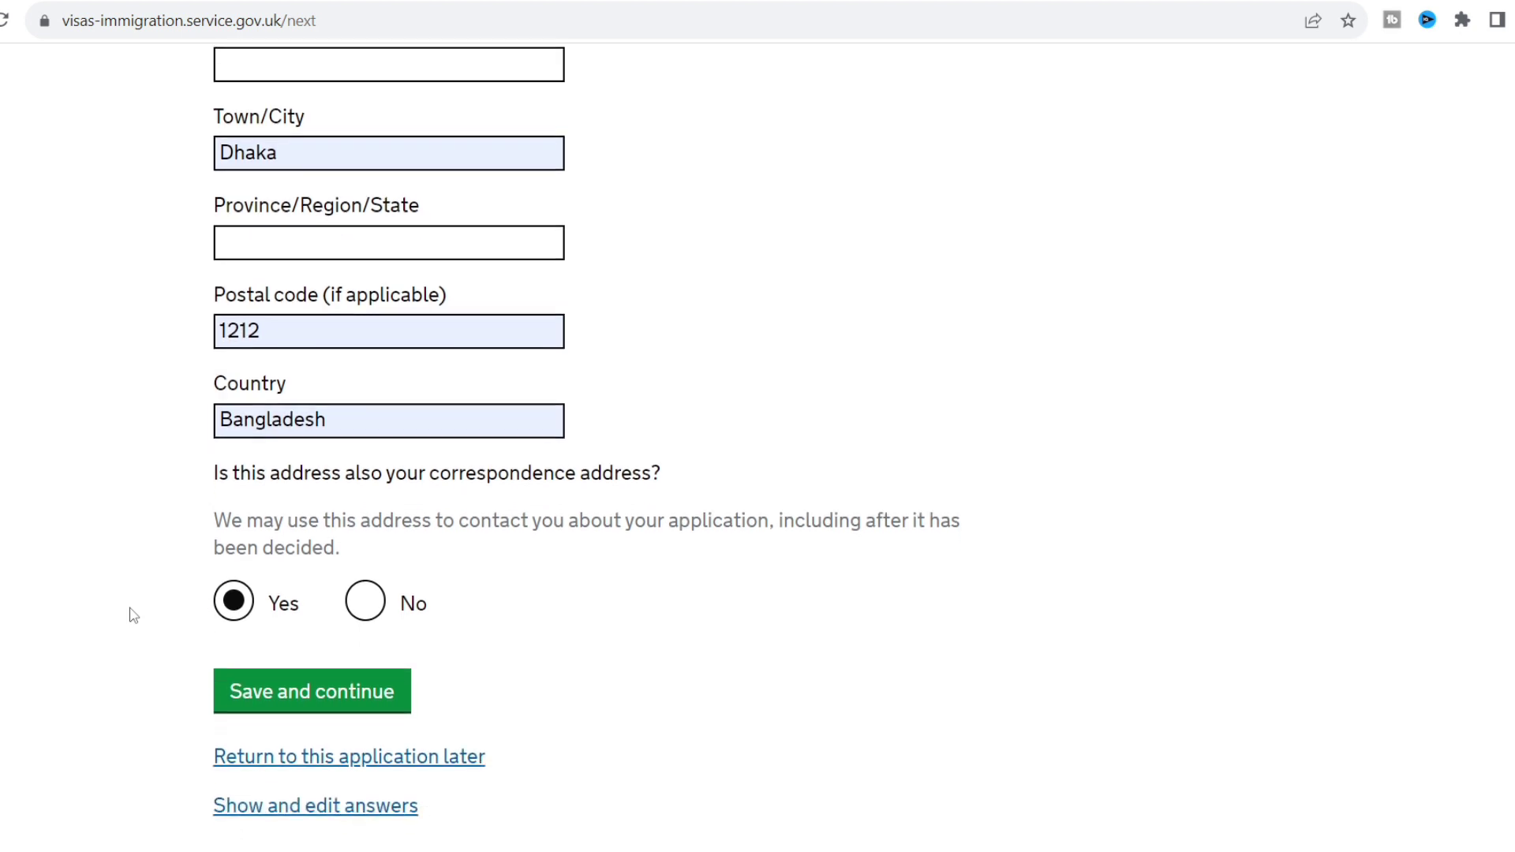
click(354, 710)
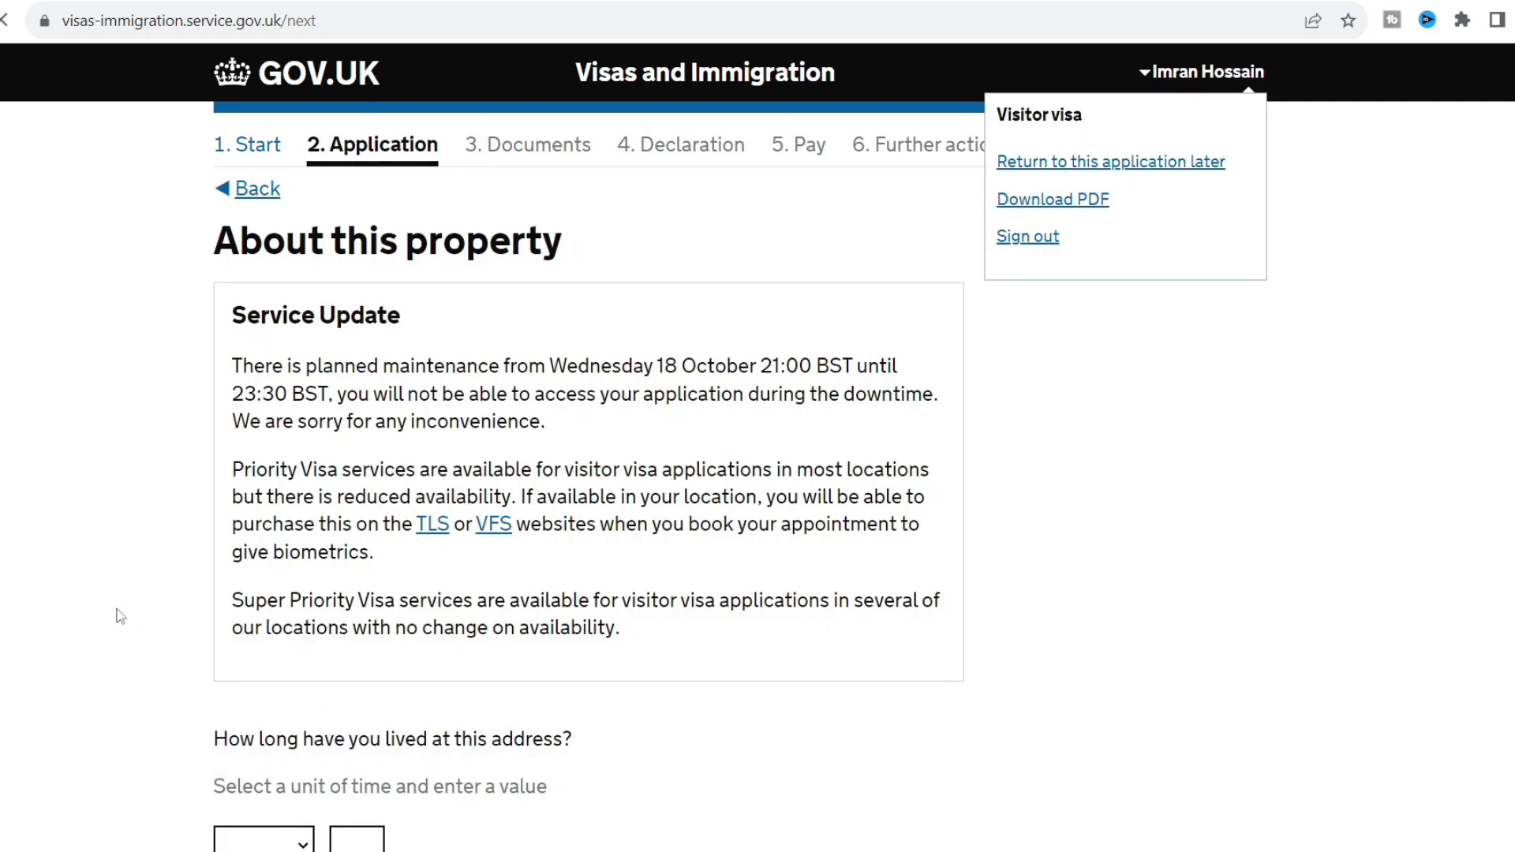
scroll(119, 616, down, 2)
scroll(120, 616, down, 2)
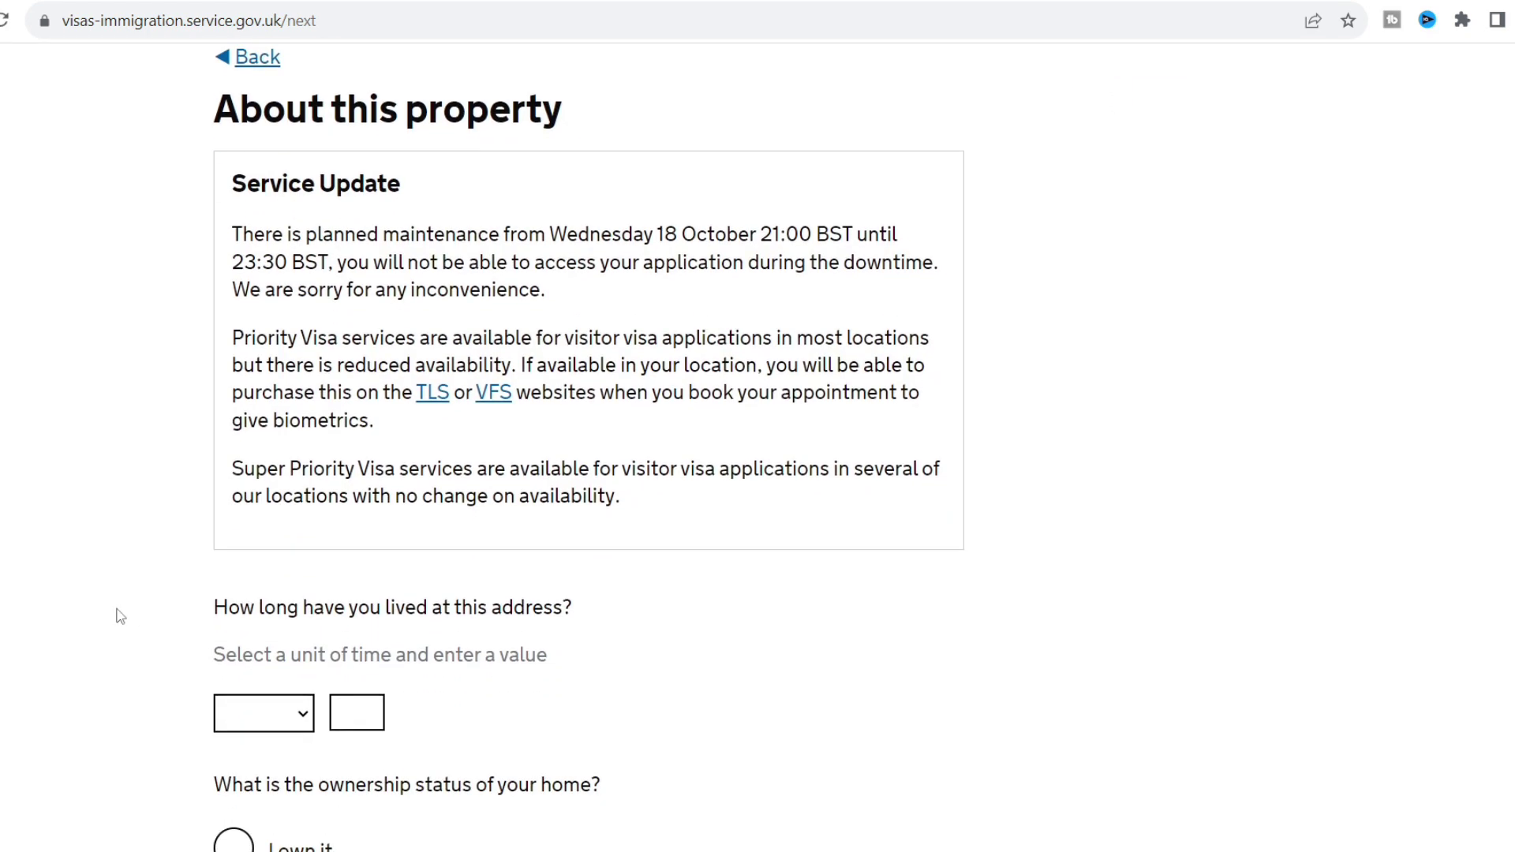
Record 20 years living at the address in a home you own.
scroll(120, 616, down, 1)
click(281, 669)
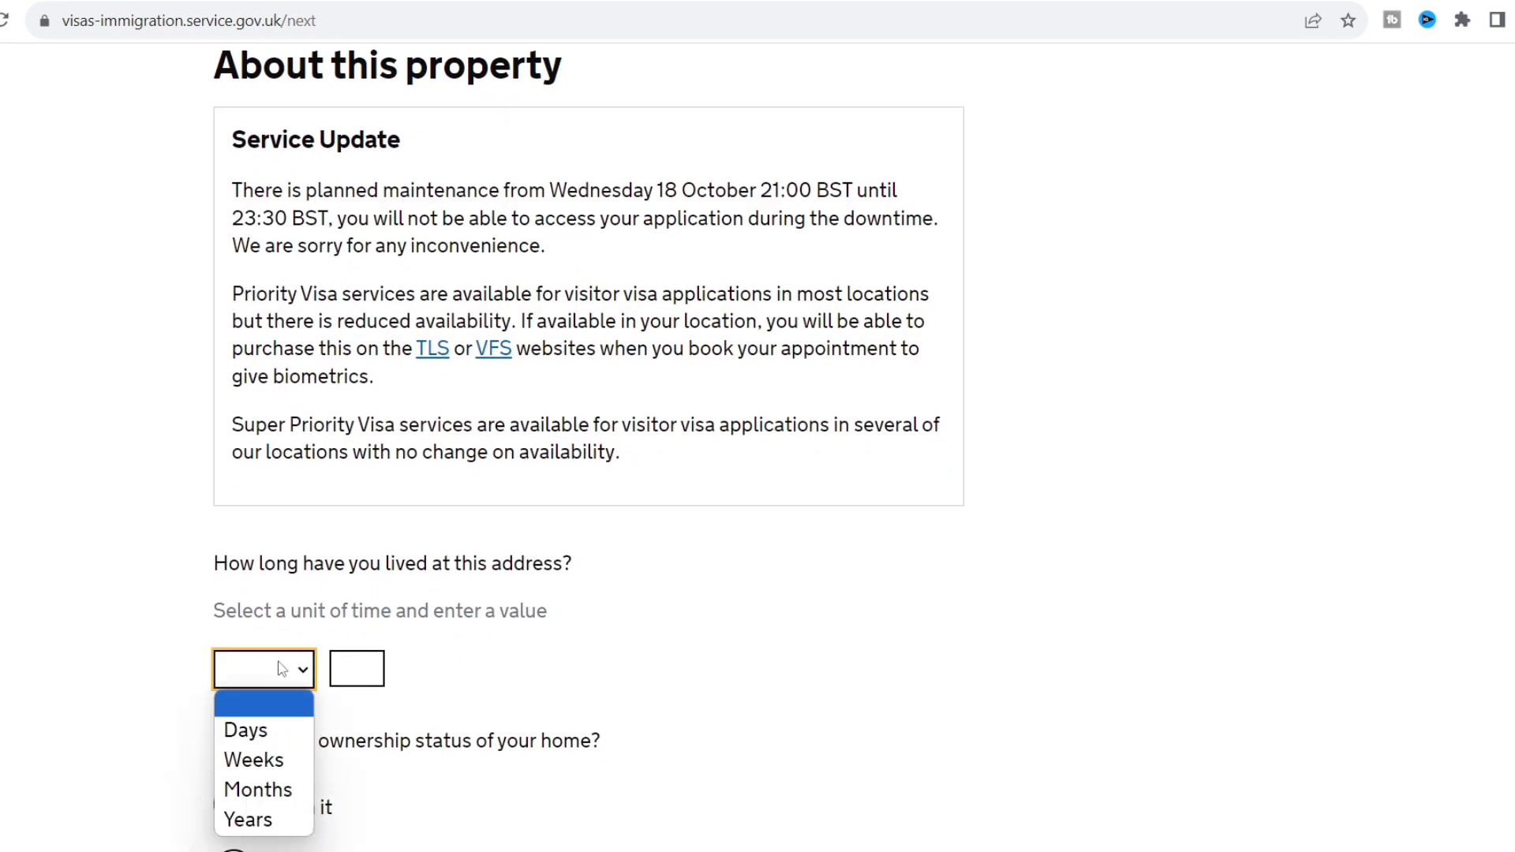
click(282, 668)
click(306, 670)
click(273, 819)
click(364, 671)
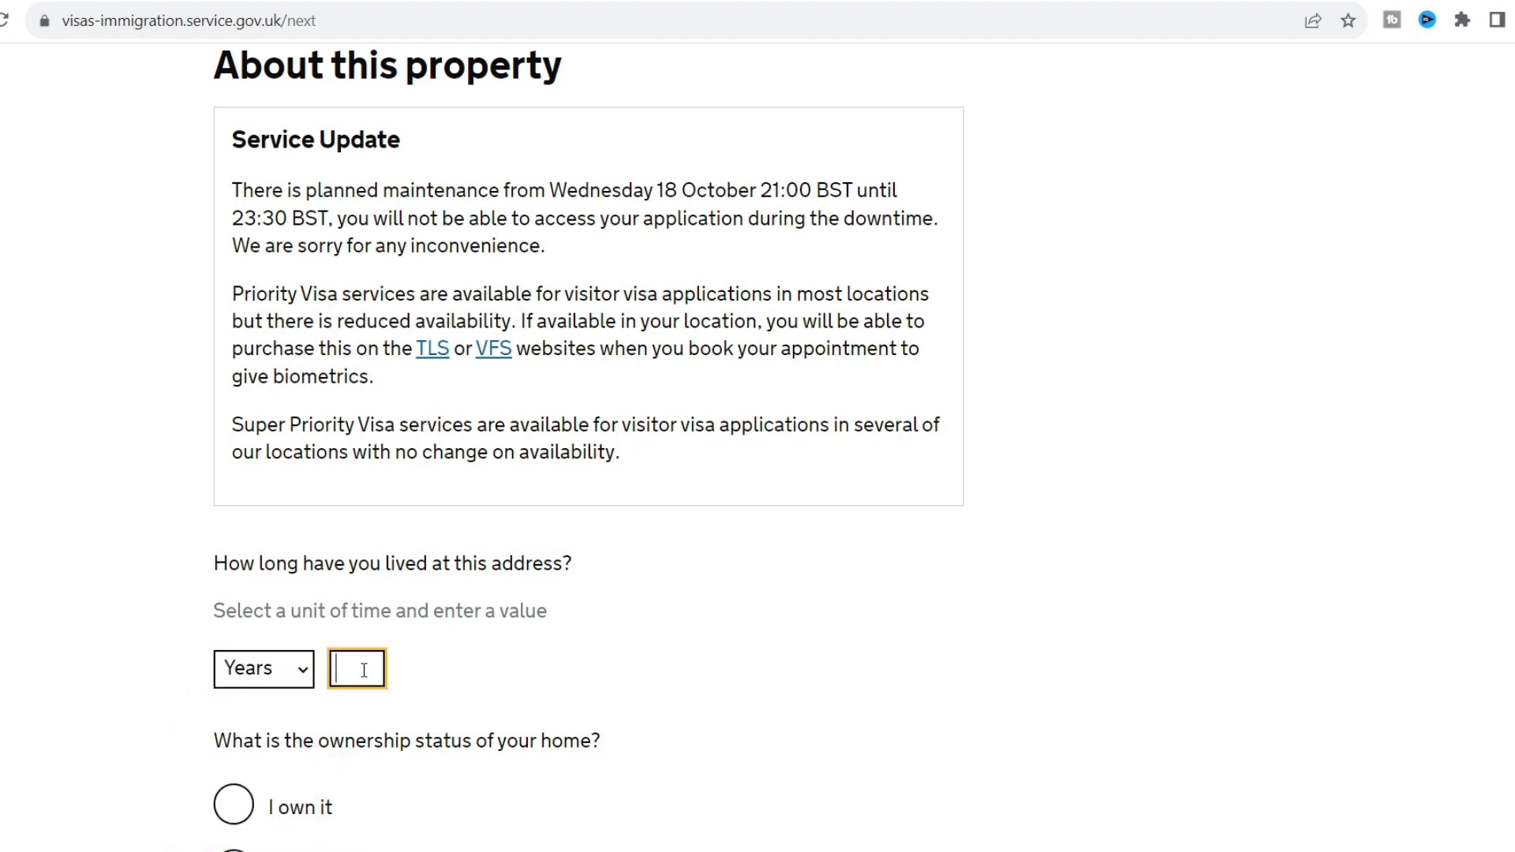
text(20)
click(851, 720)
scroll(852, 719, down, 3)
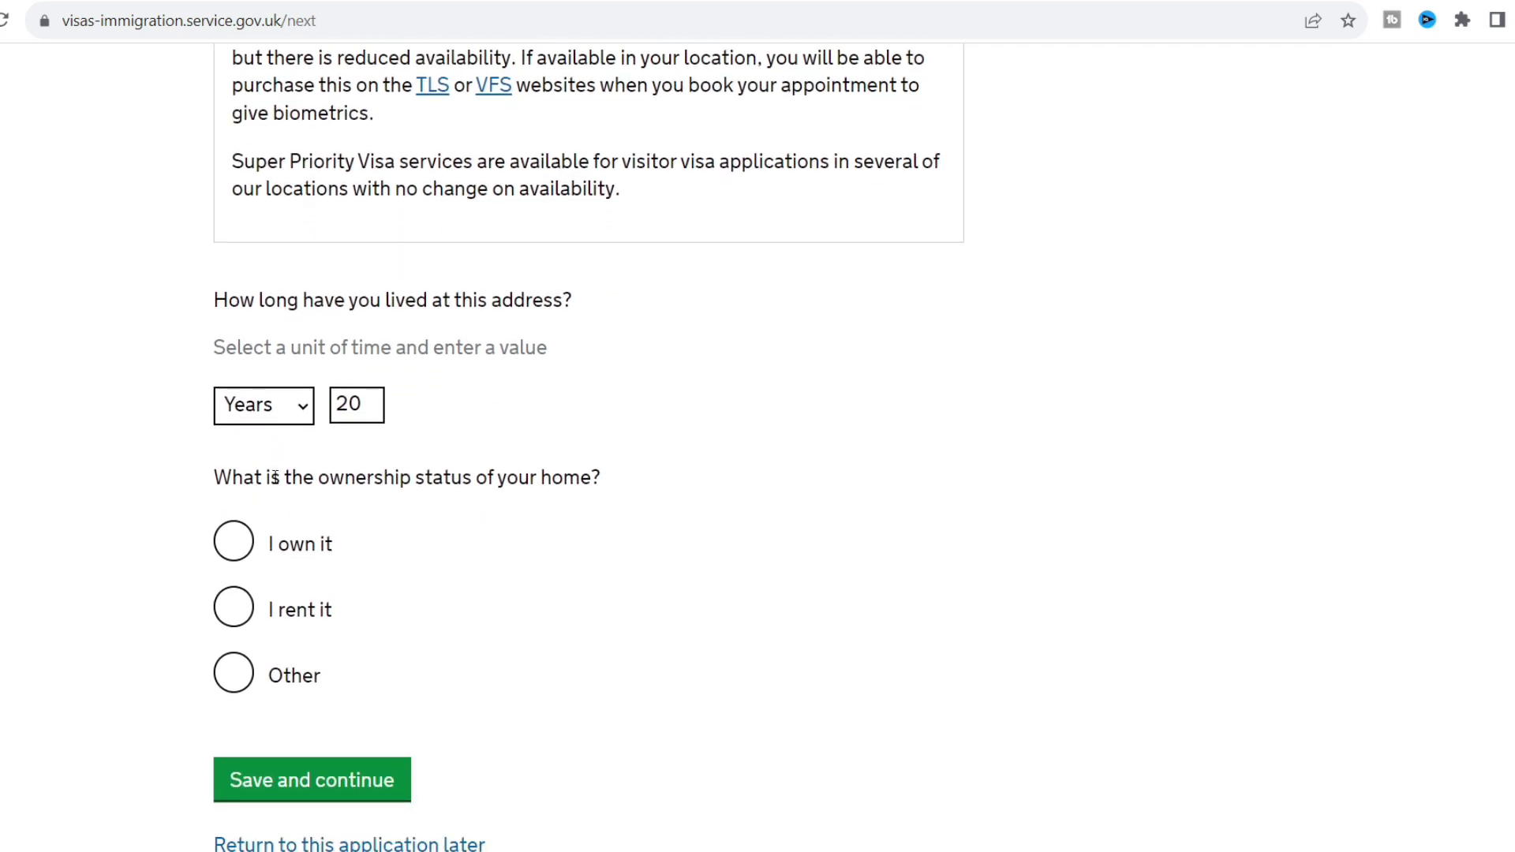
click(234, 542)
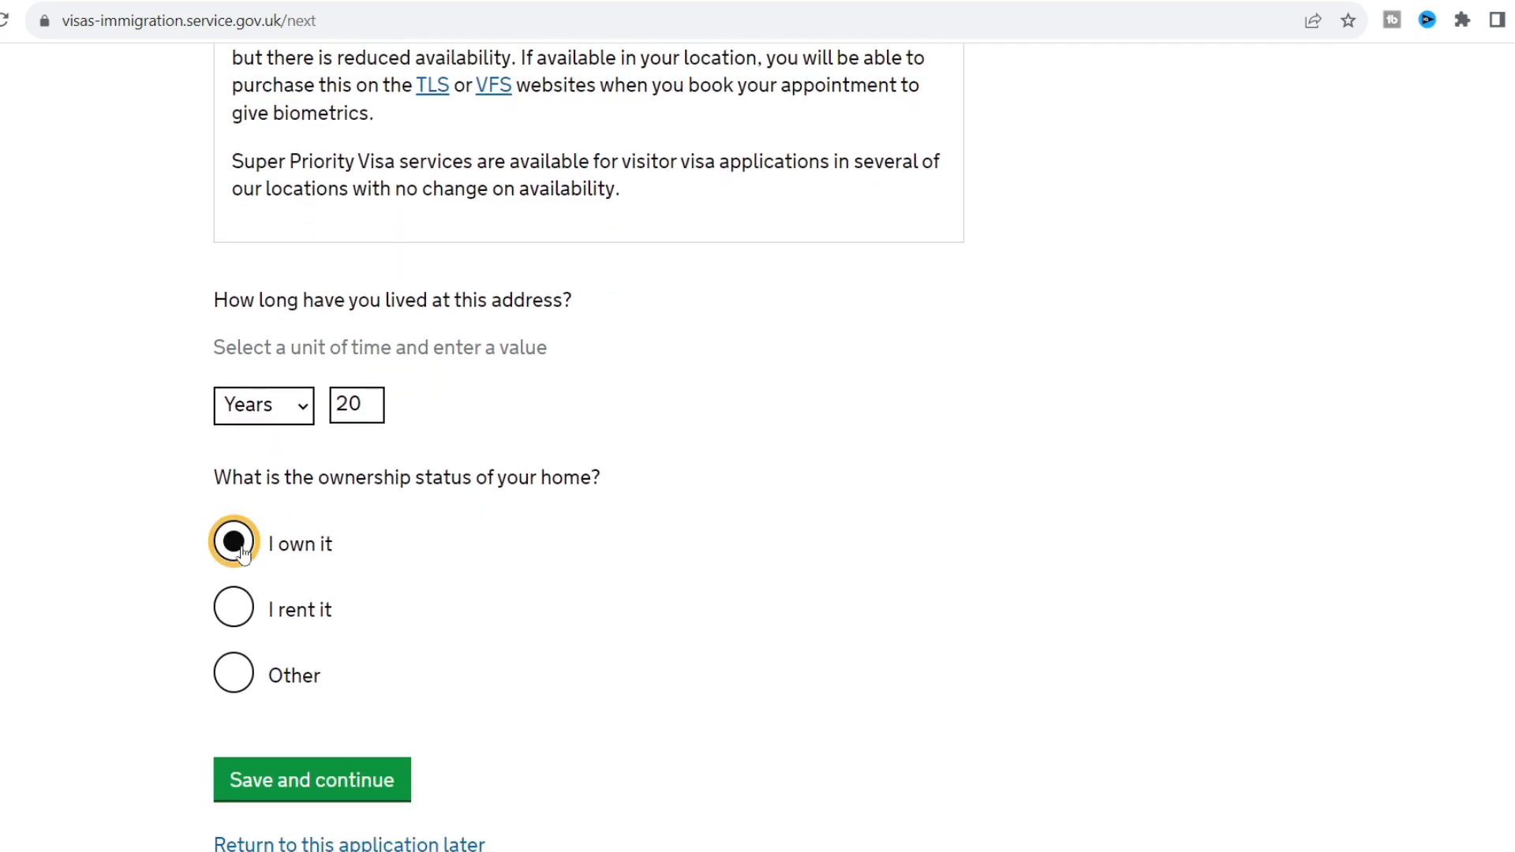
click(356, 785)
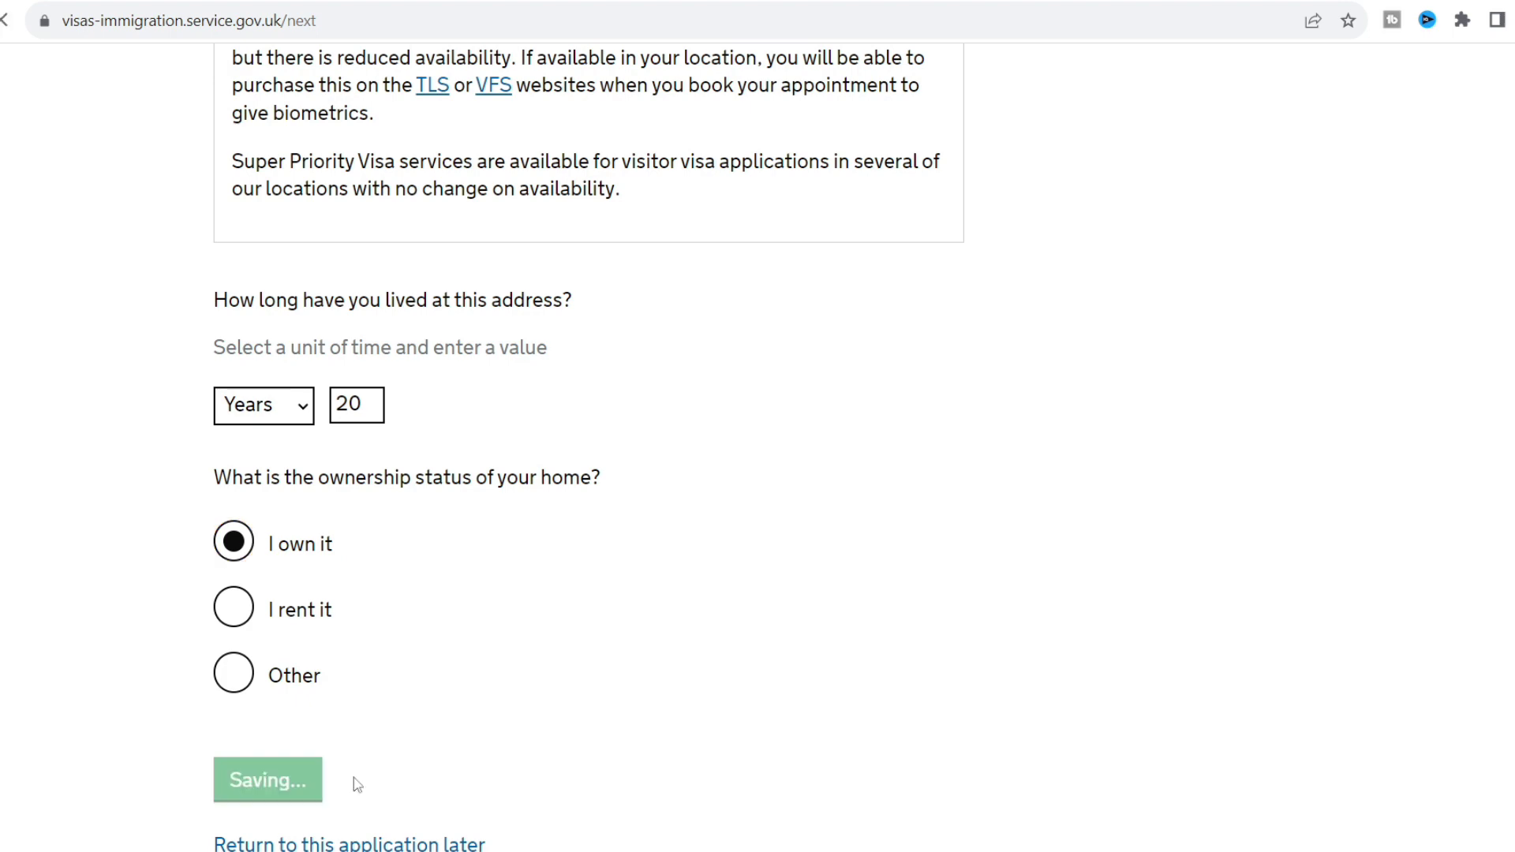
Save the passport details, correcting the issue year to 2019 (issued 23/7/2019, expiring 22/7/2024).
scroll(141, 600, down, 3)
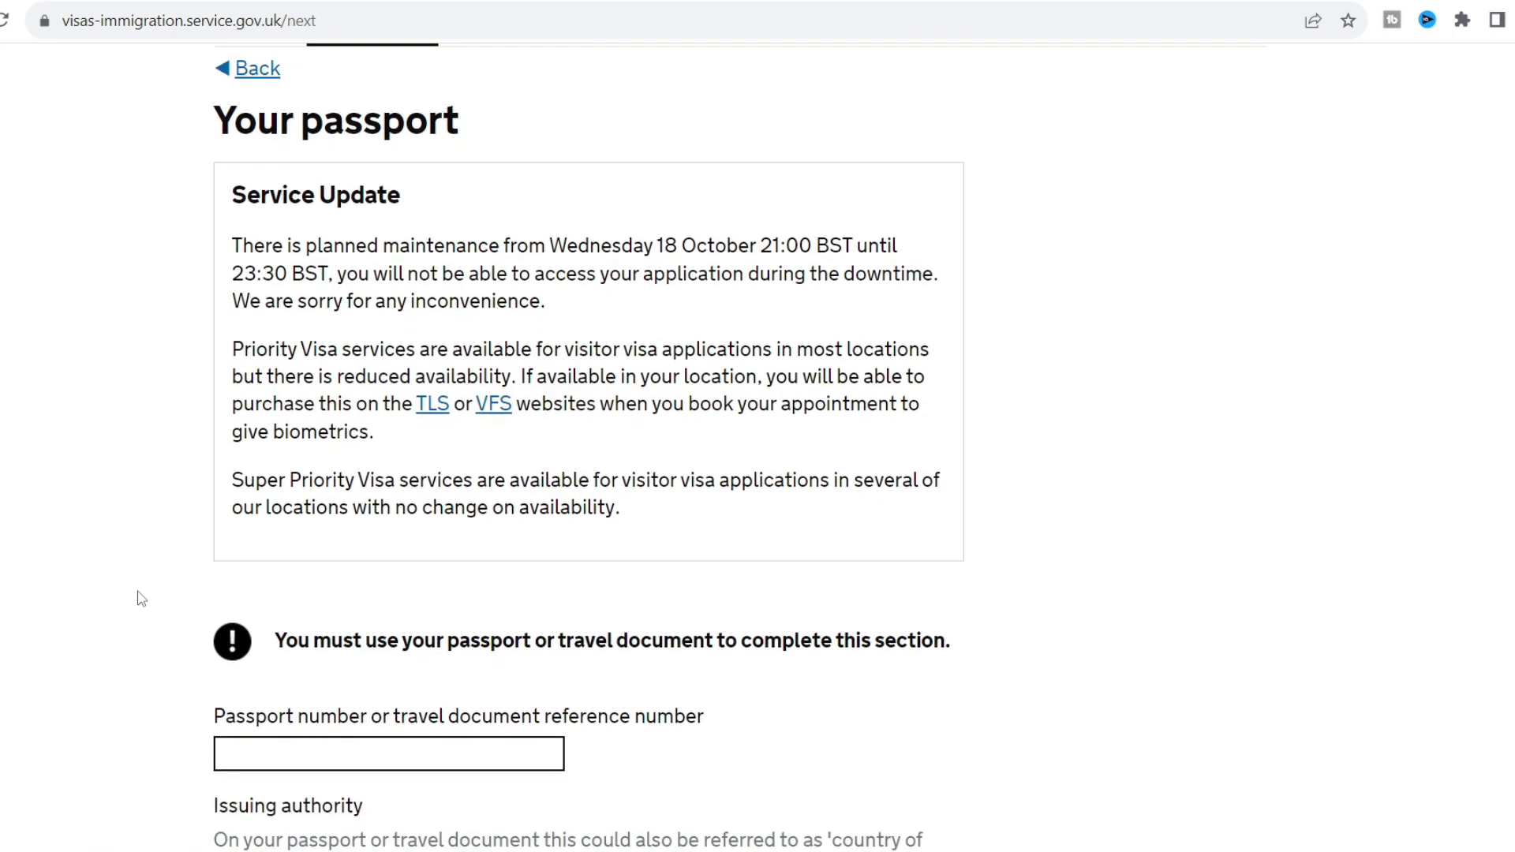
scroll(140, 600, down, 1)
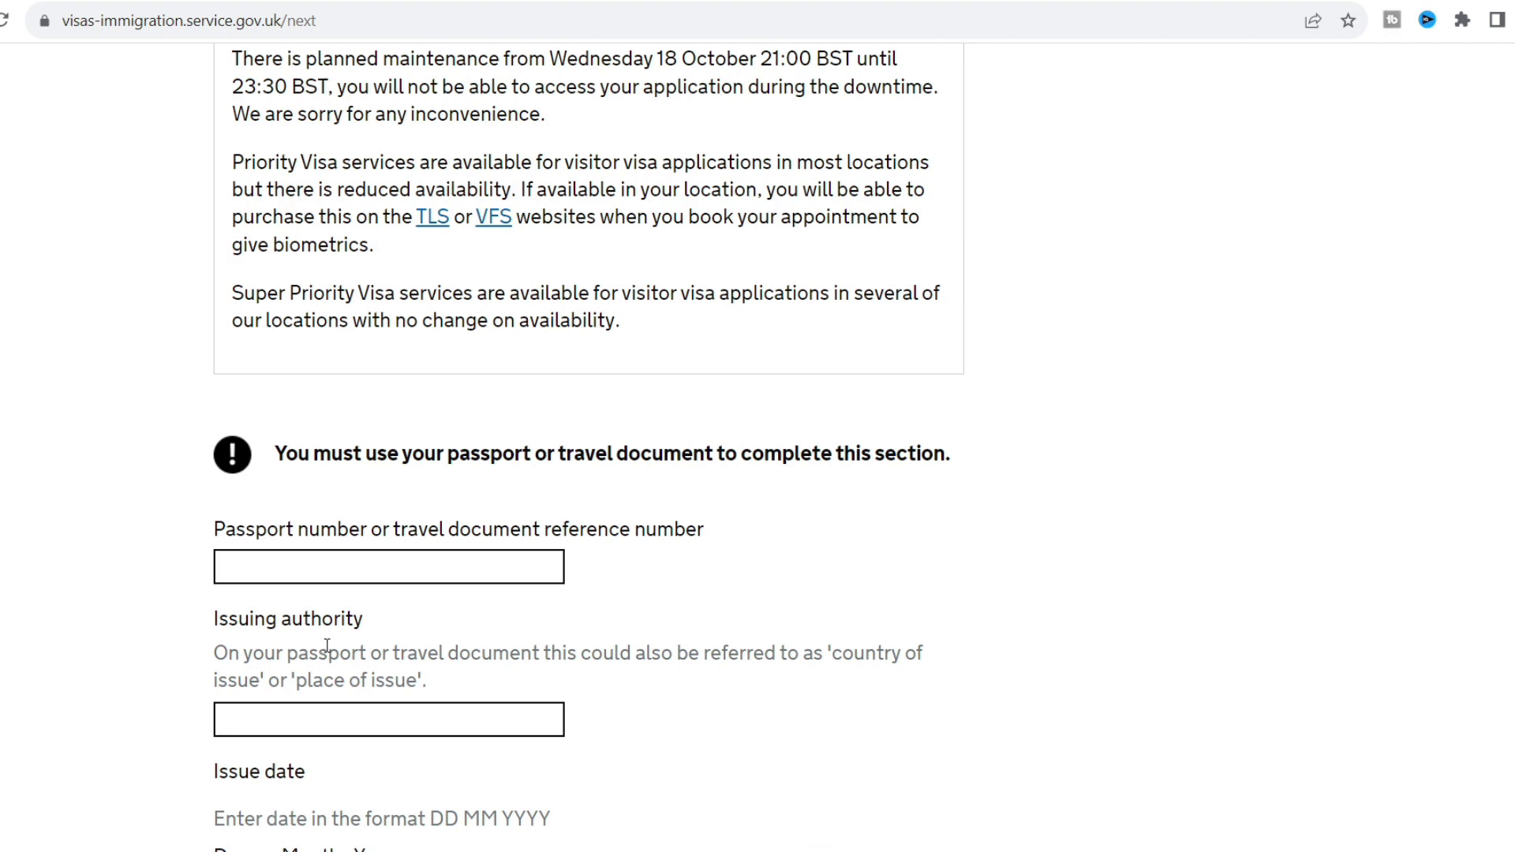
click(286, 580)
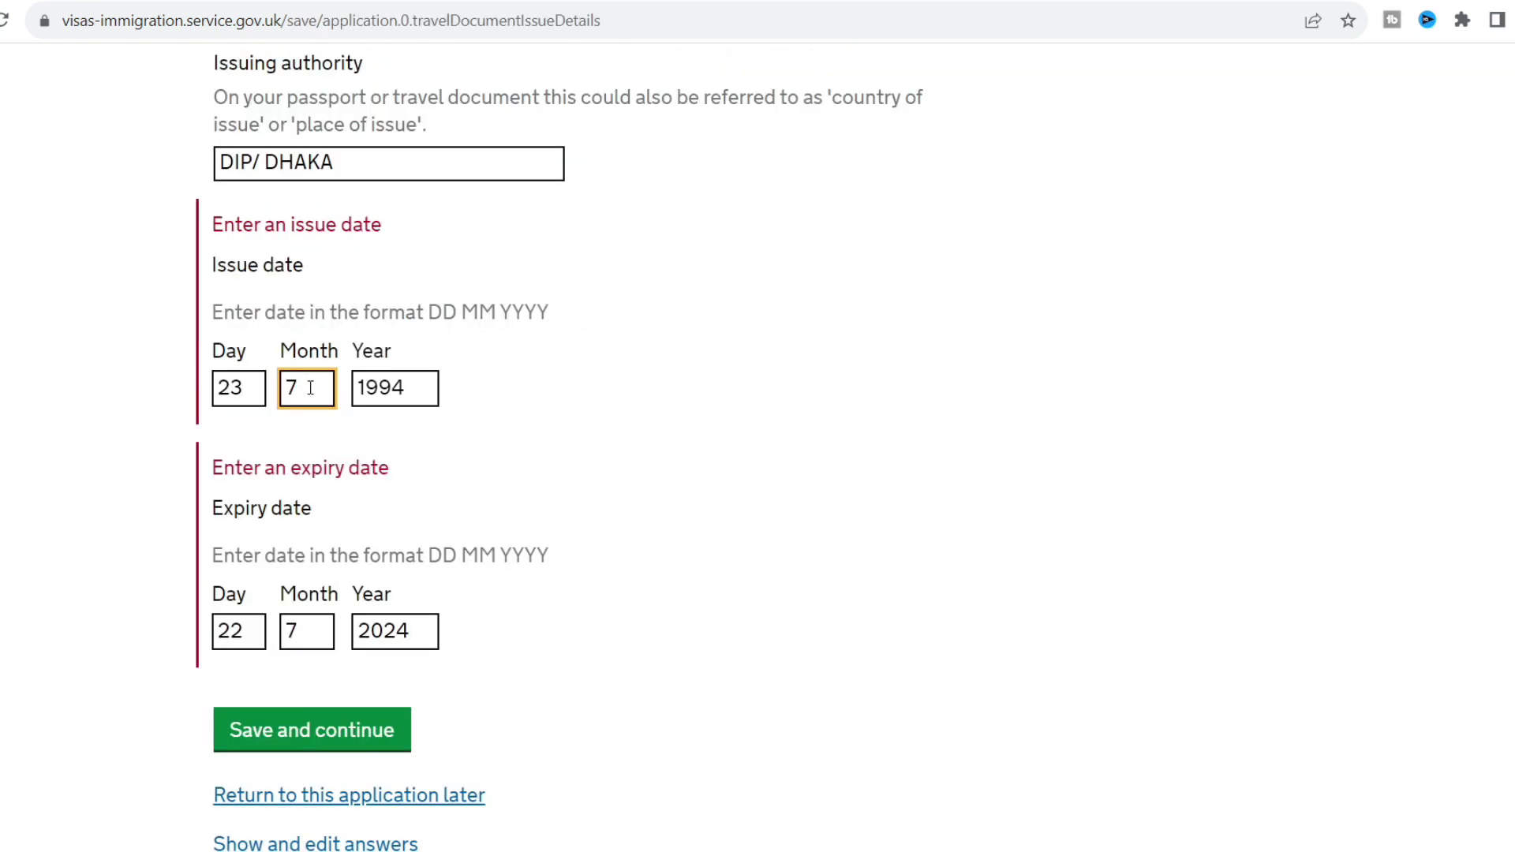
click(405, 387)
key(BackSpace)
key(BackSpace)
key(BackSpace)
text(2)
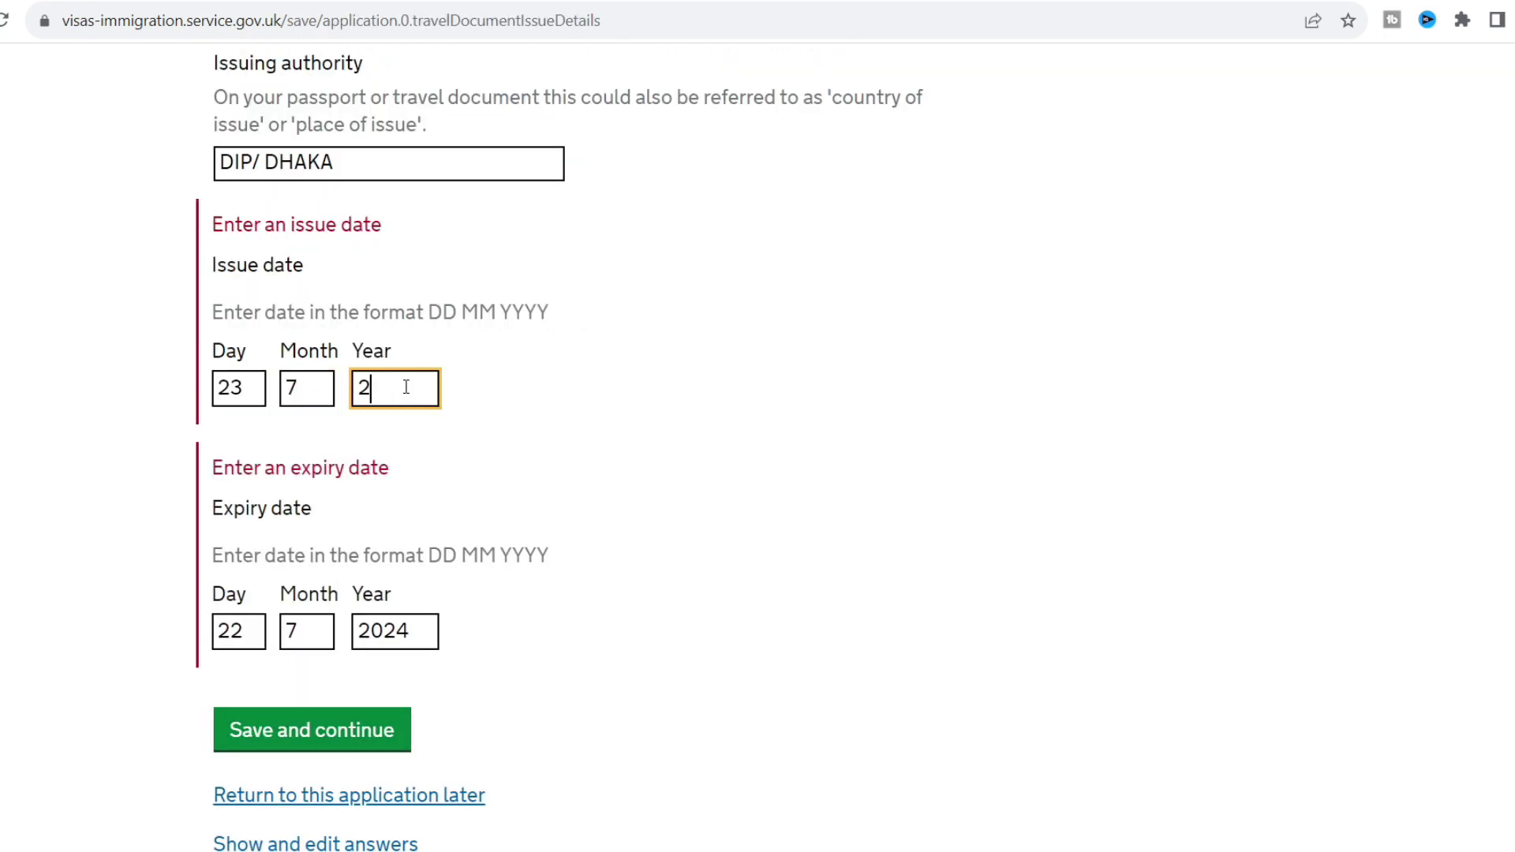
text(019)
scroll(155, 390, down, 2)
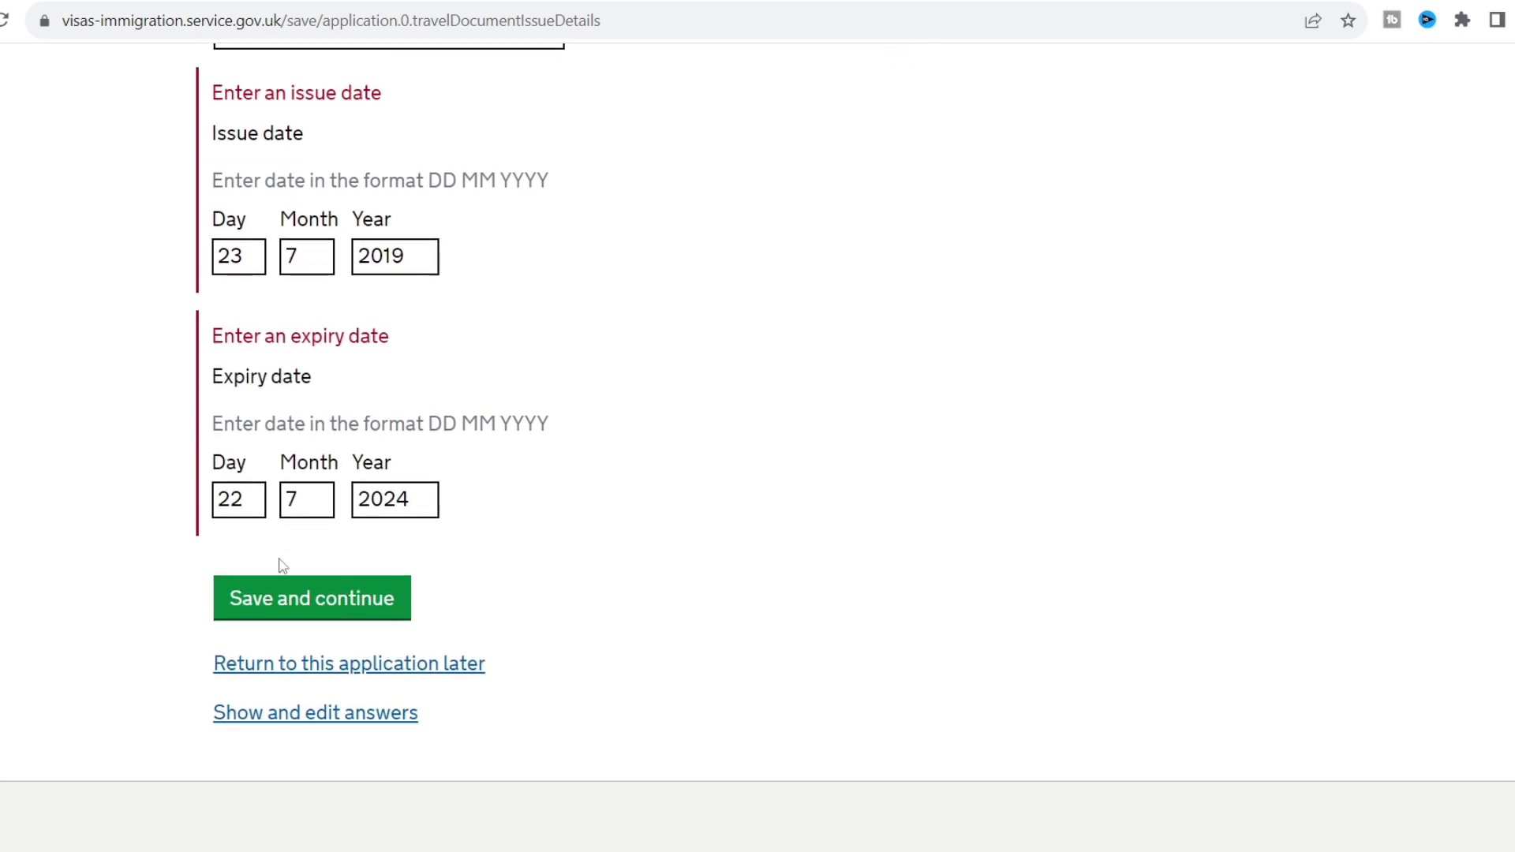
click(294, 596)
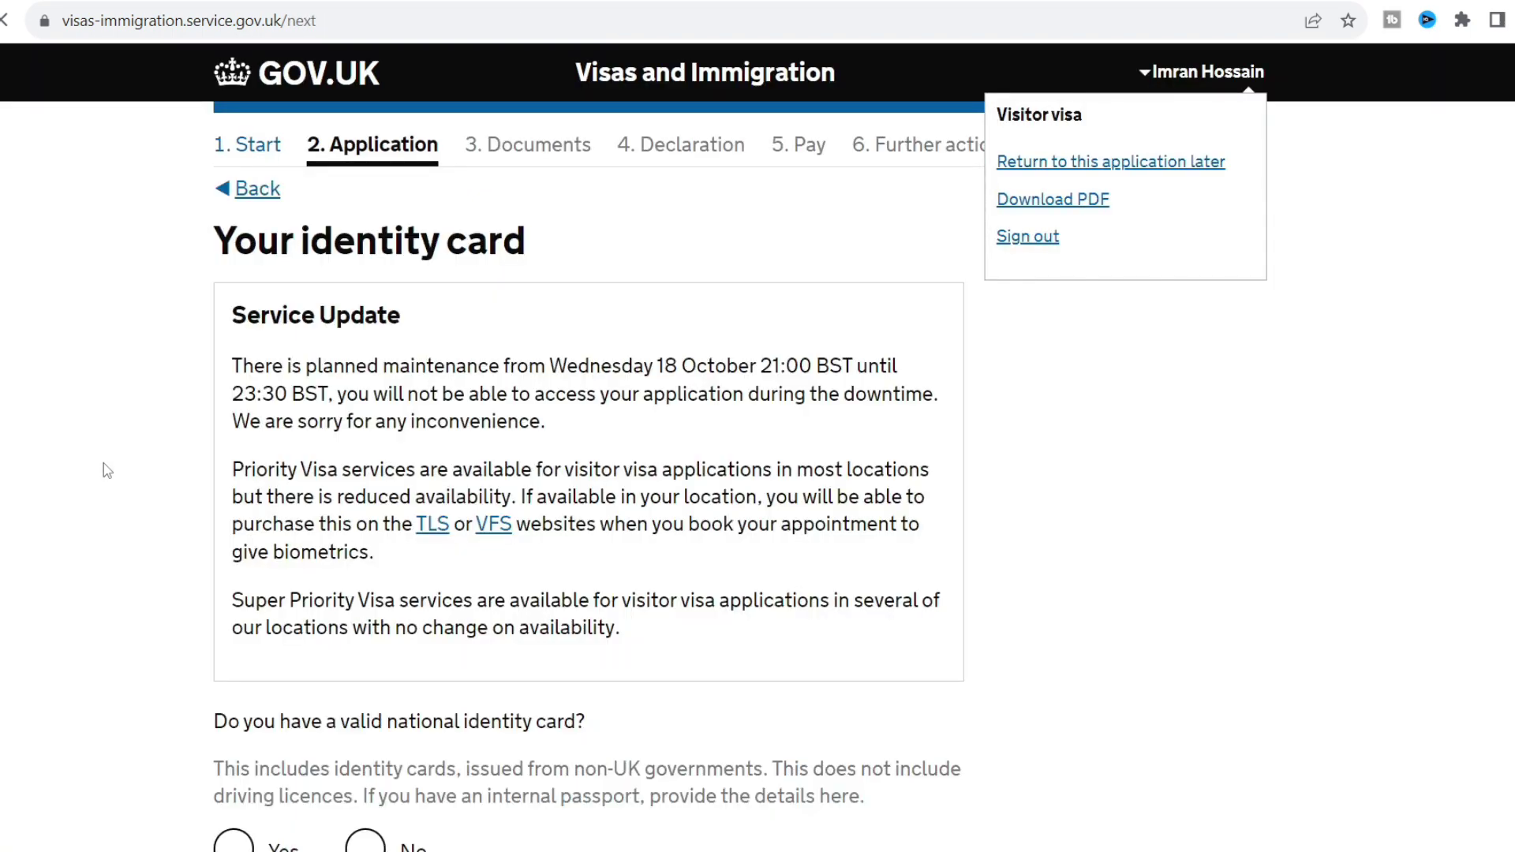
Declare a valid national identity card with its number and issuing authority Bangladesh.
scroll(107, 471, down, 5)
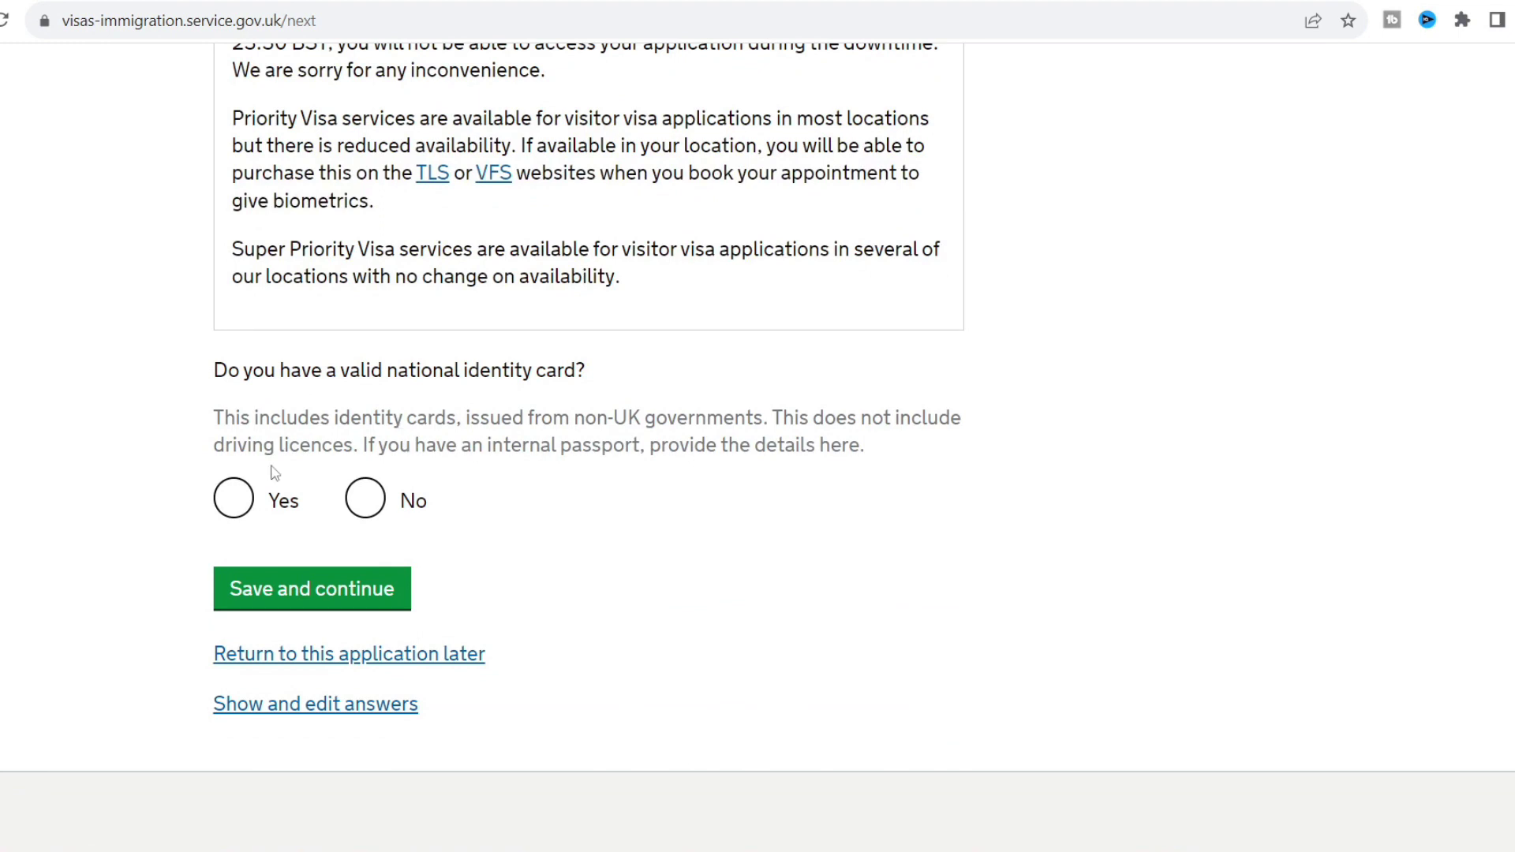
click(231, 498)
click(333, 632)
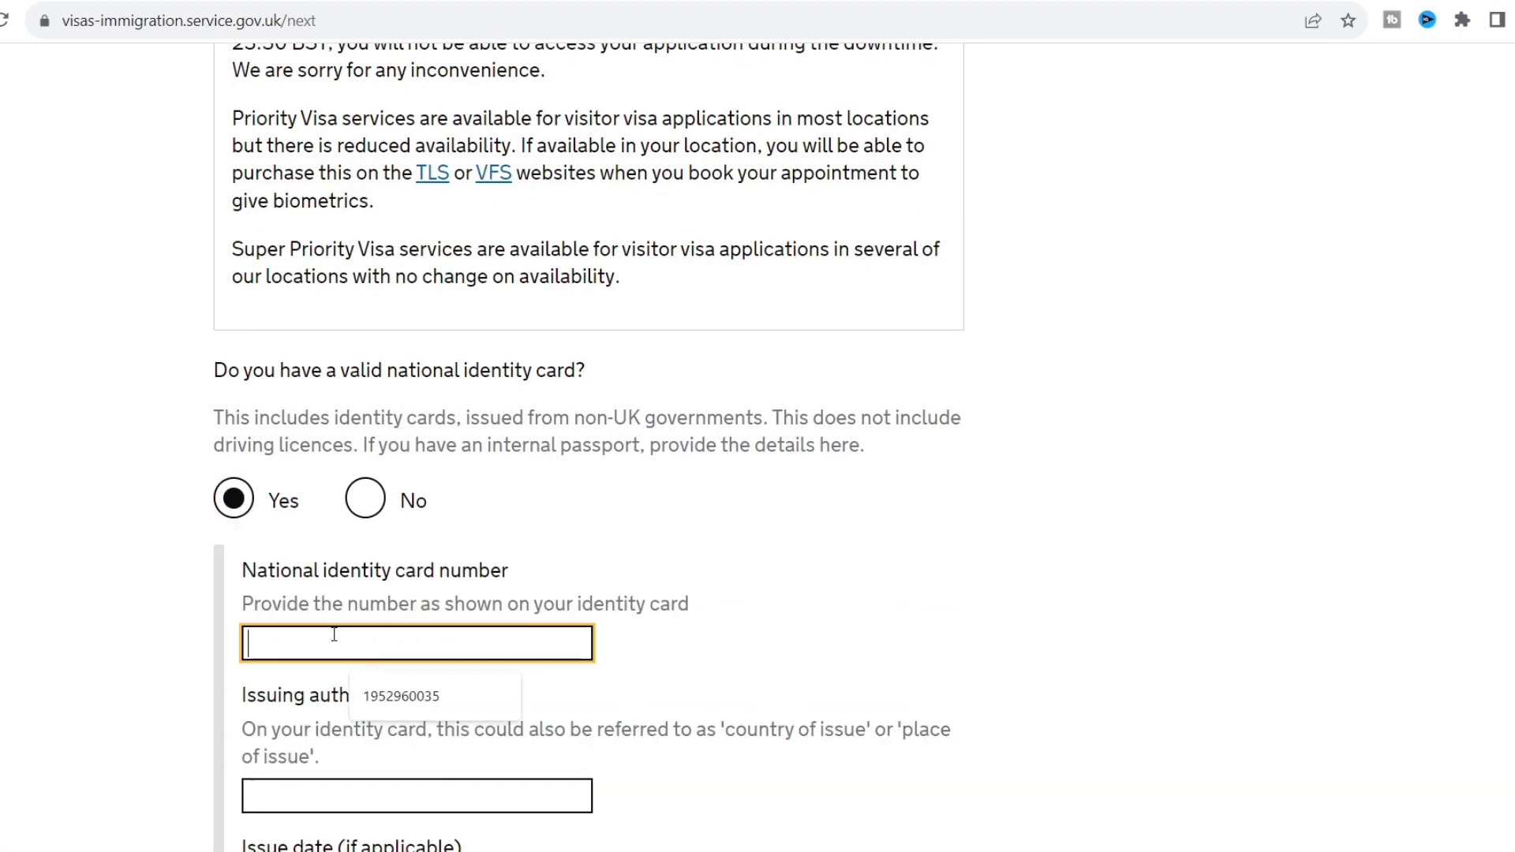
click(150, 661)
scroll(150, 661, down, 3)
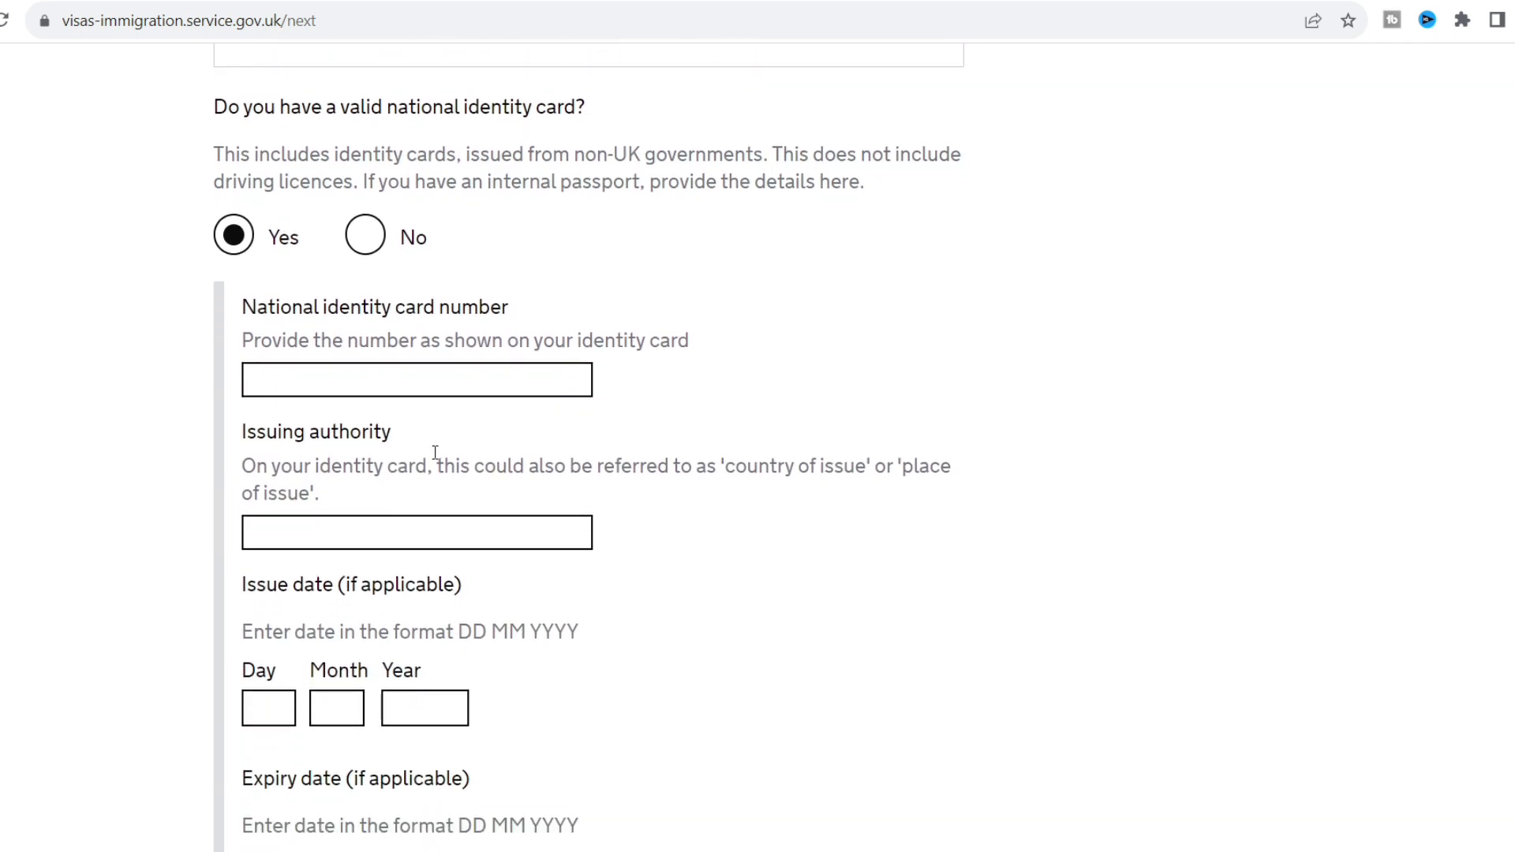
click(366, 384)
click(414, 449)
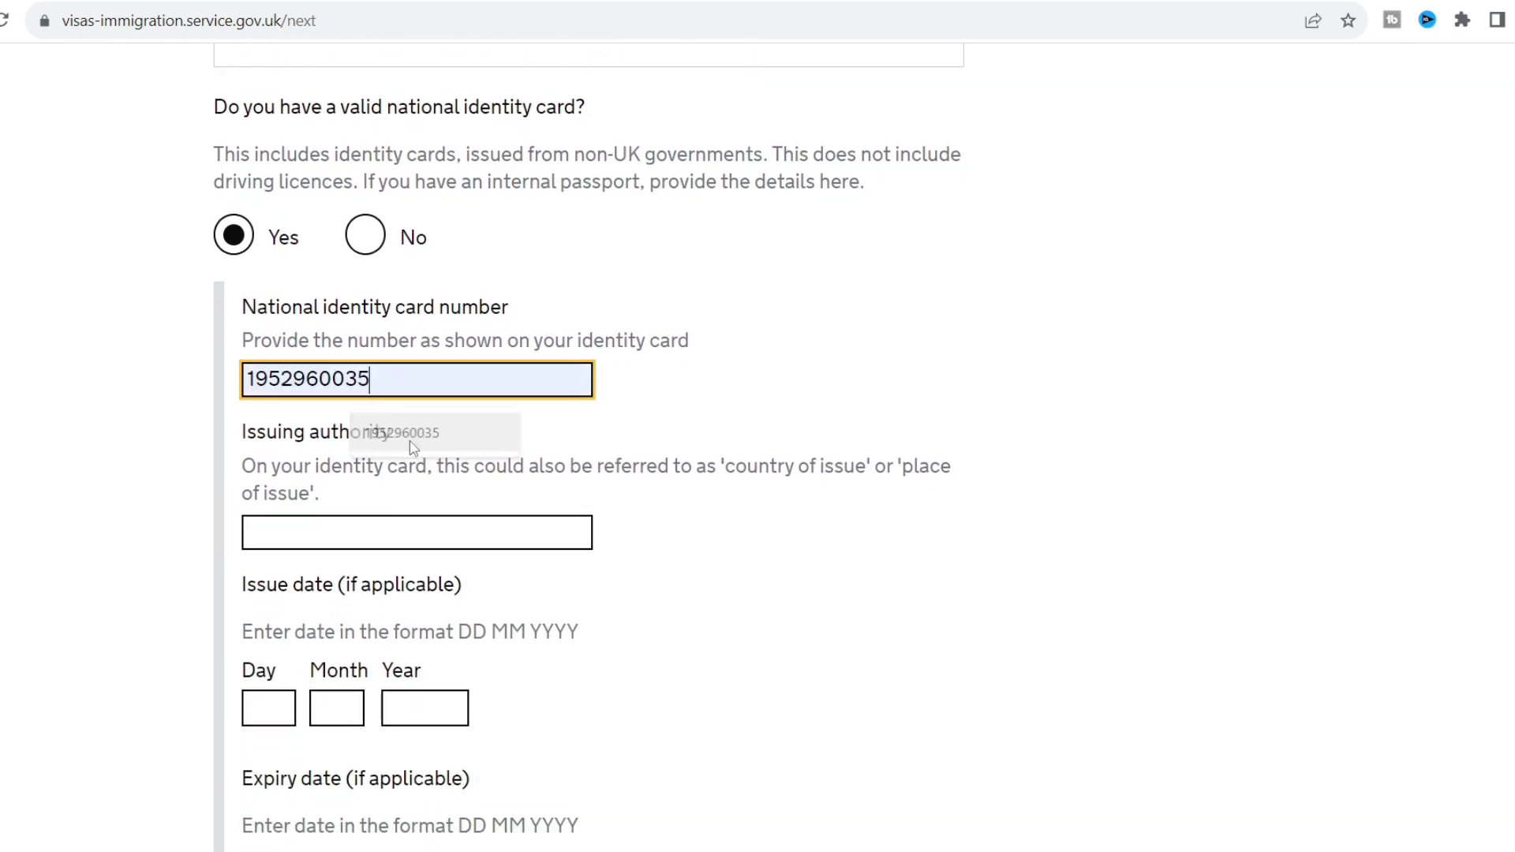
click(406, 529)
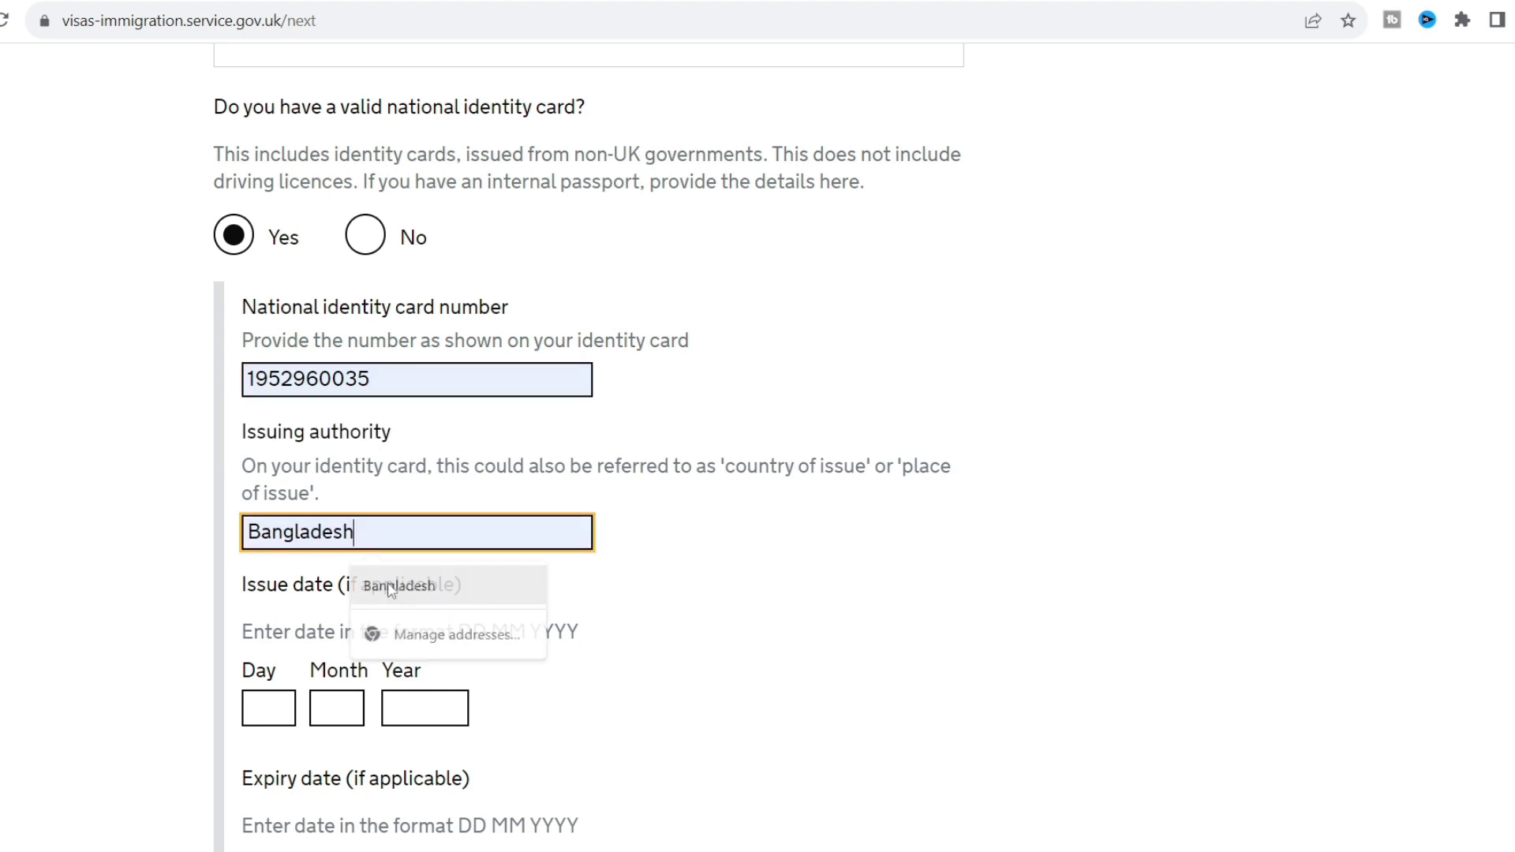
click(405, 605)
Enter the identity card's issue date 23/7/2019 and save the card details.
scroll(160, 640, down, 2)
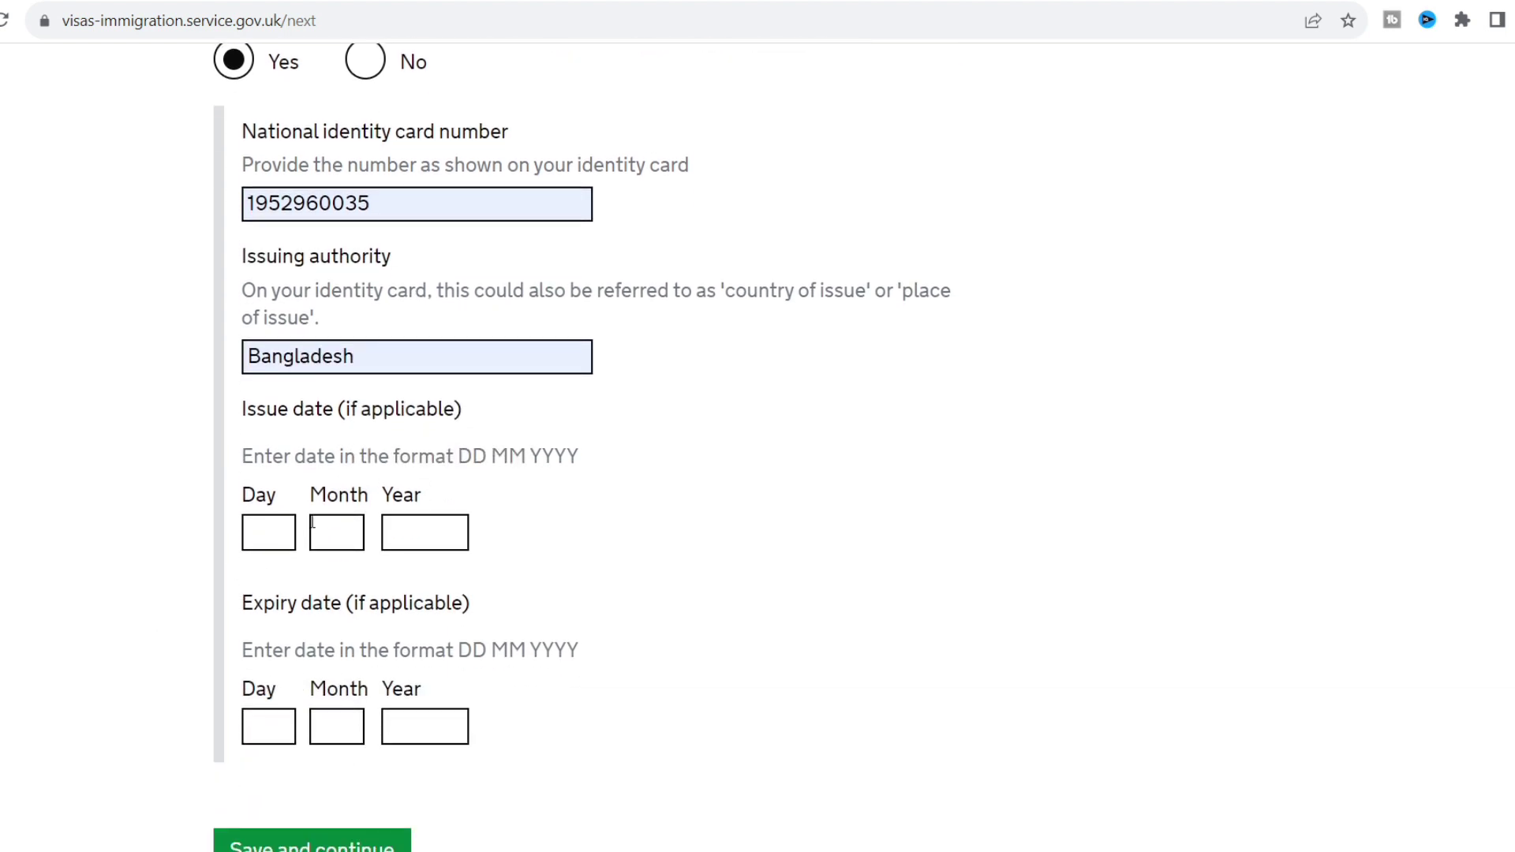
click(278, 532)
text(23)
click(346, 530)
text(7)
click(445, 531)
text(1)
key(BackSpace)
text(2019)
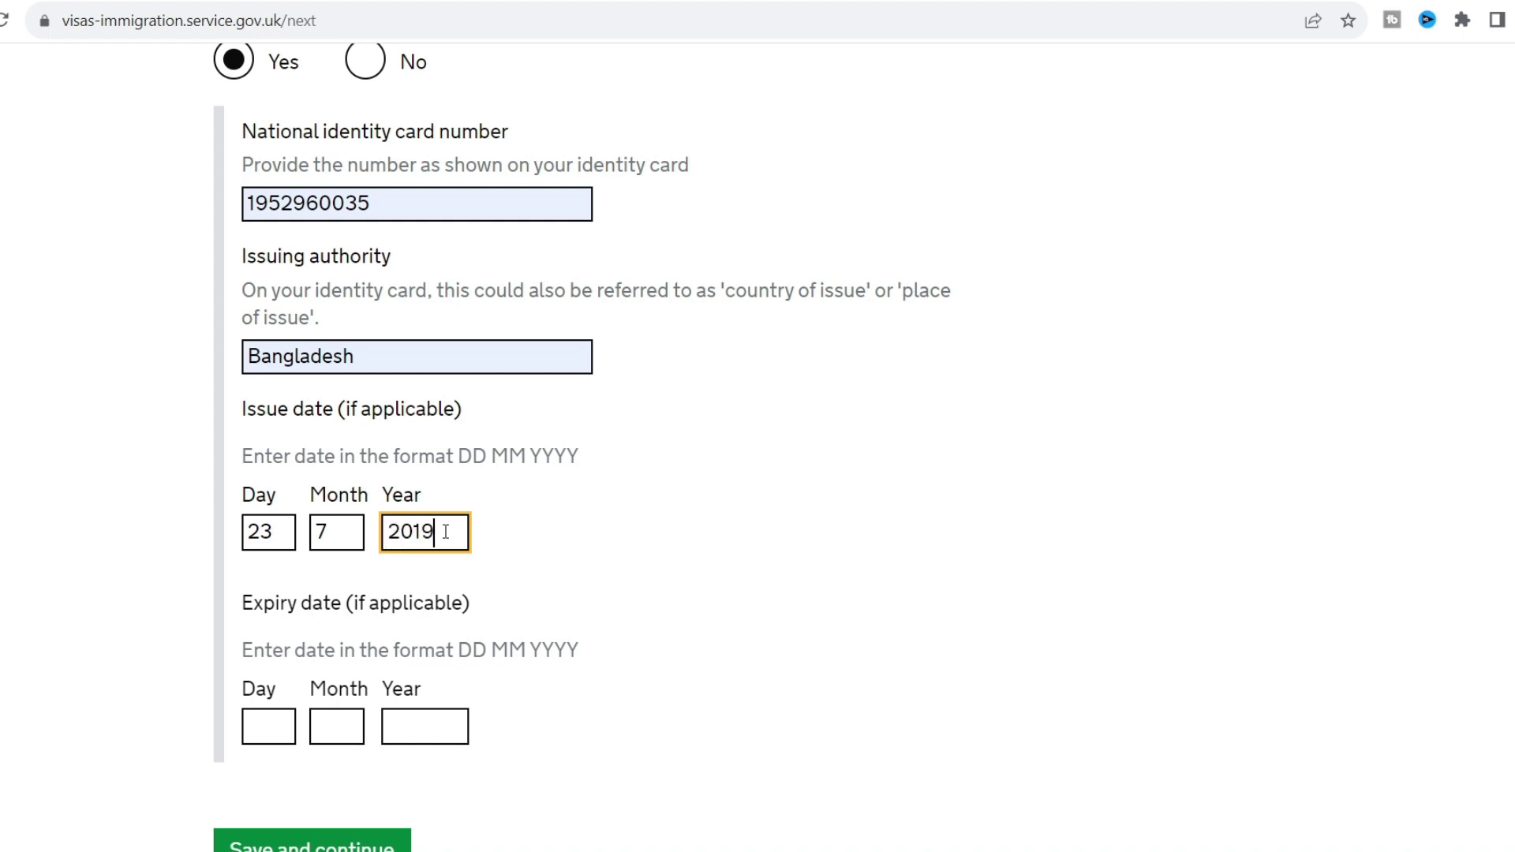
click(204, 487)
scroll(203, 487, down, 1)
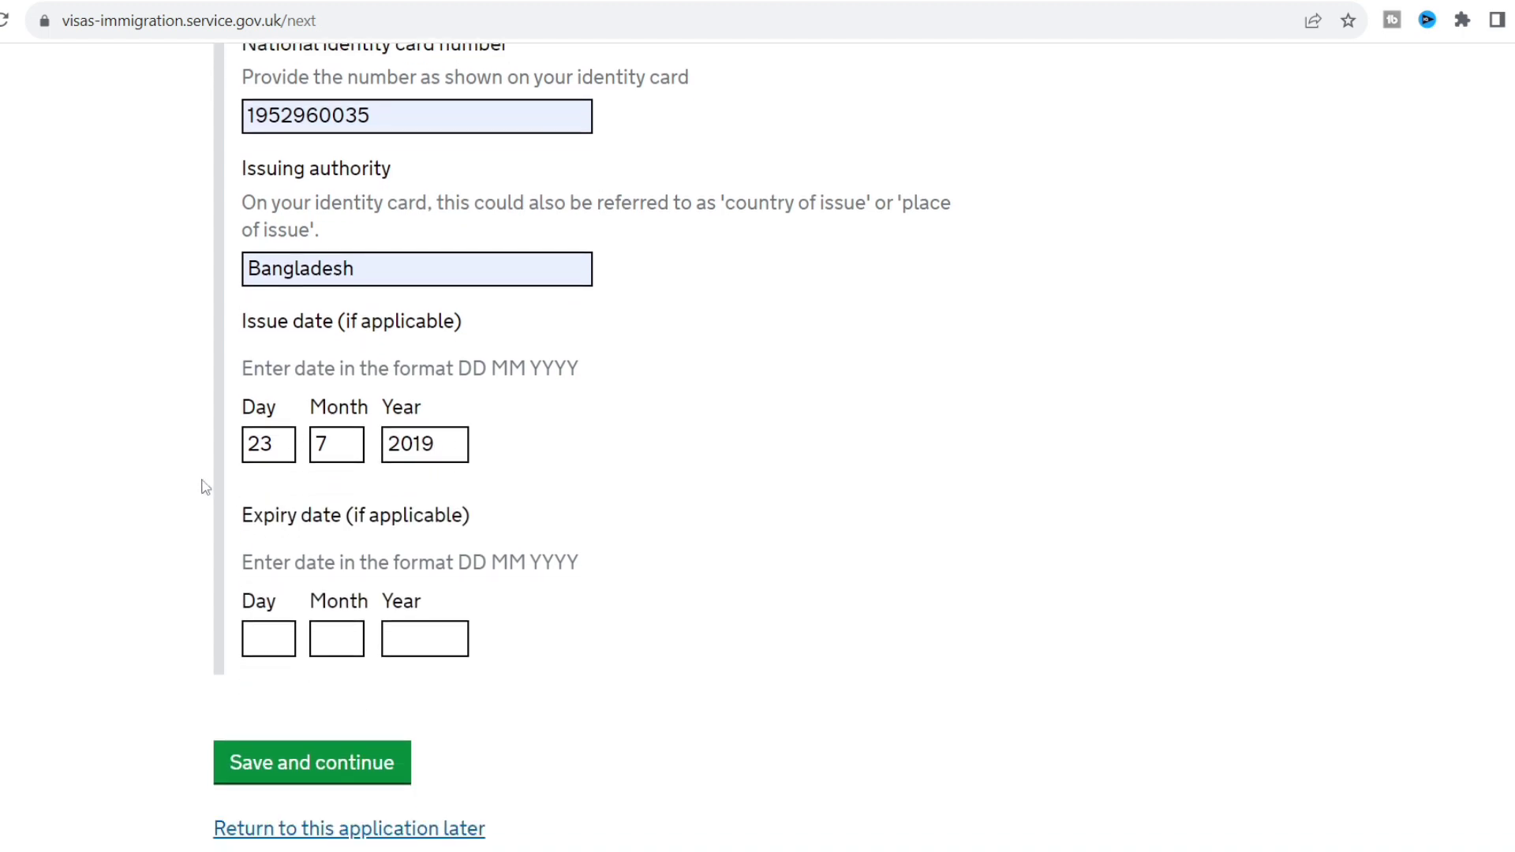
click(306, 759)
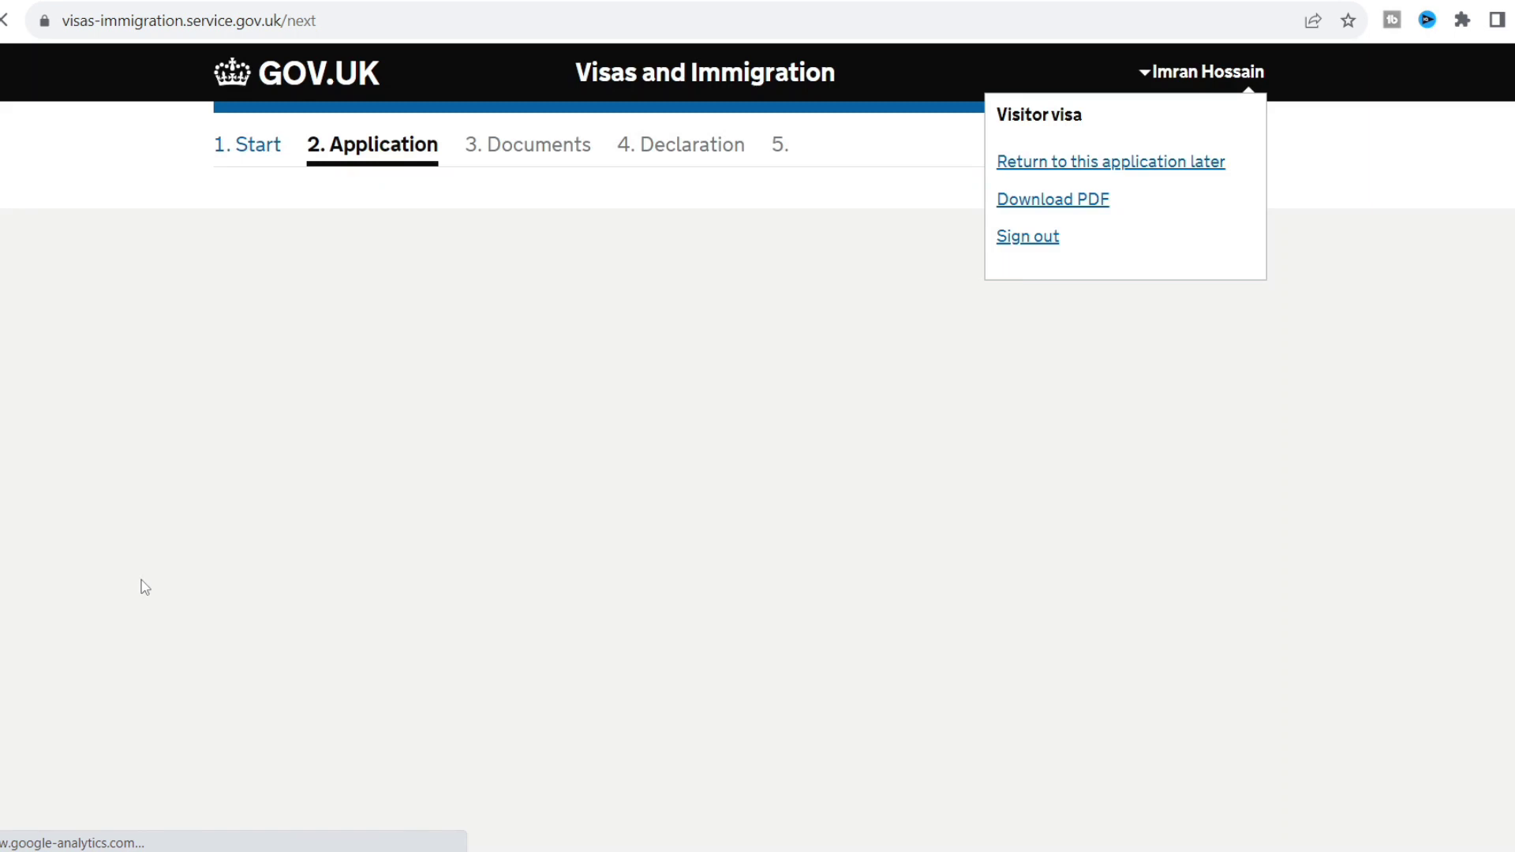
Set nationality and country of birth to Bangladesh, with place of birth Munshiganj.
scroll(144, 587, down, 5)
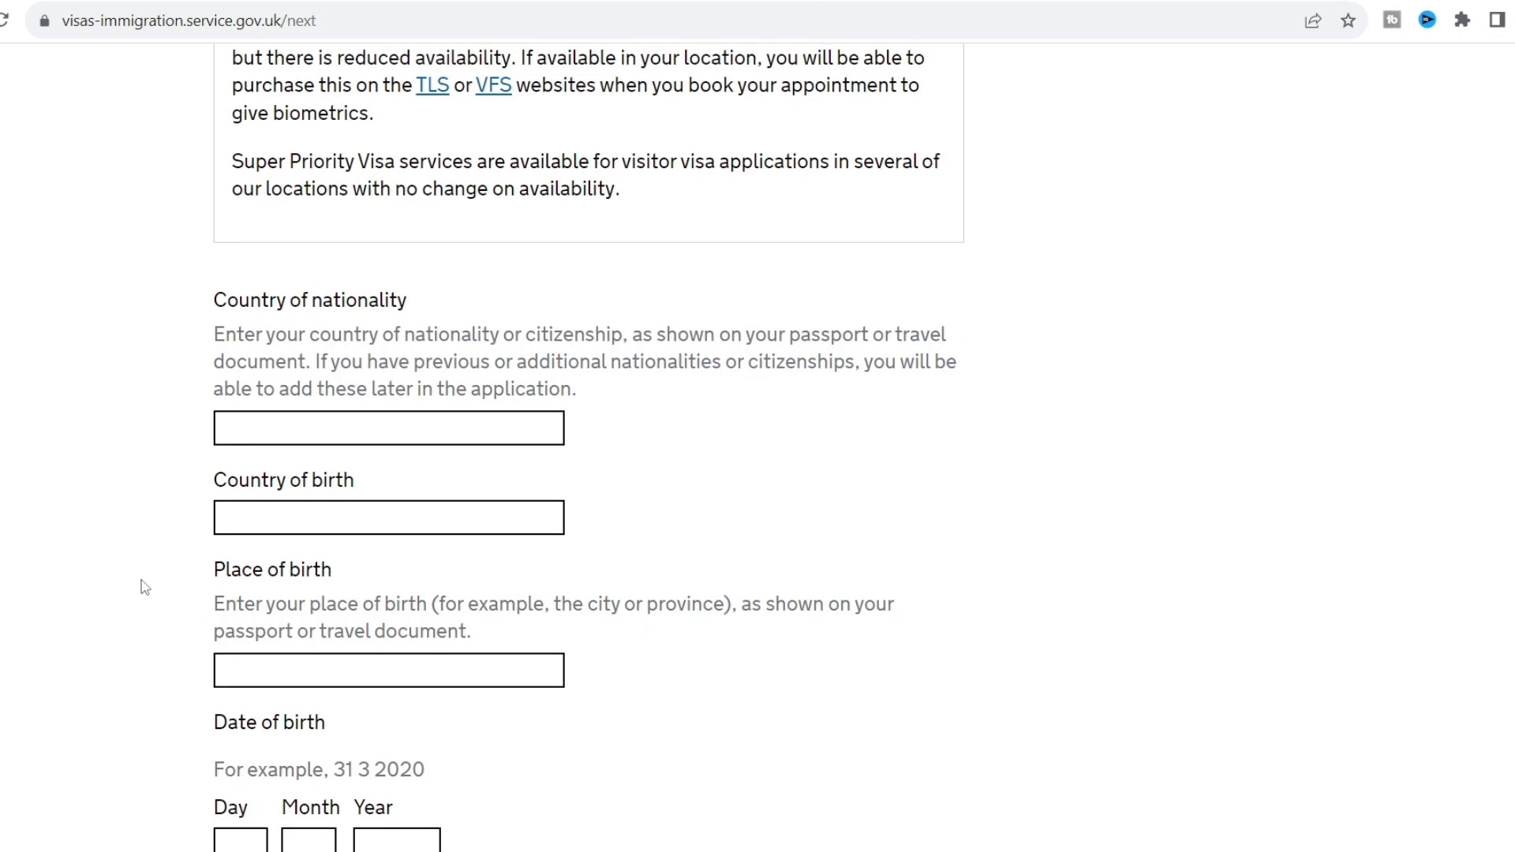
scroll(144, 587, up, 1)
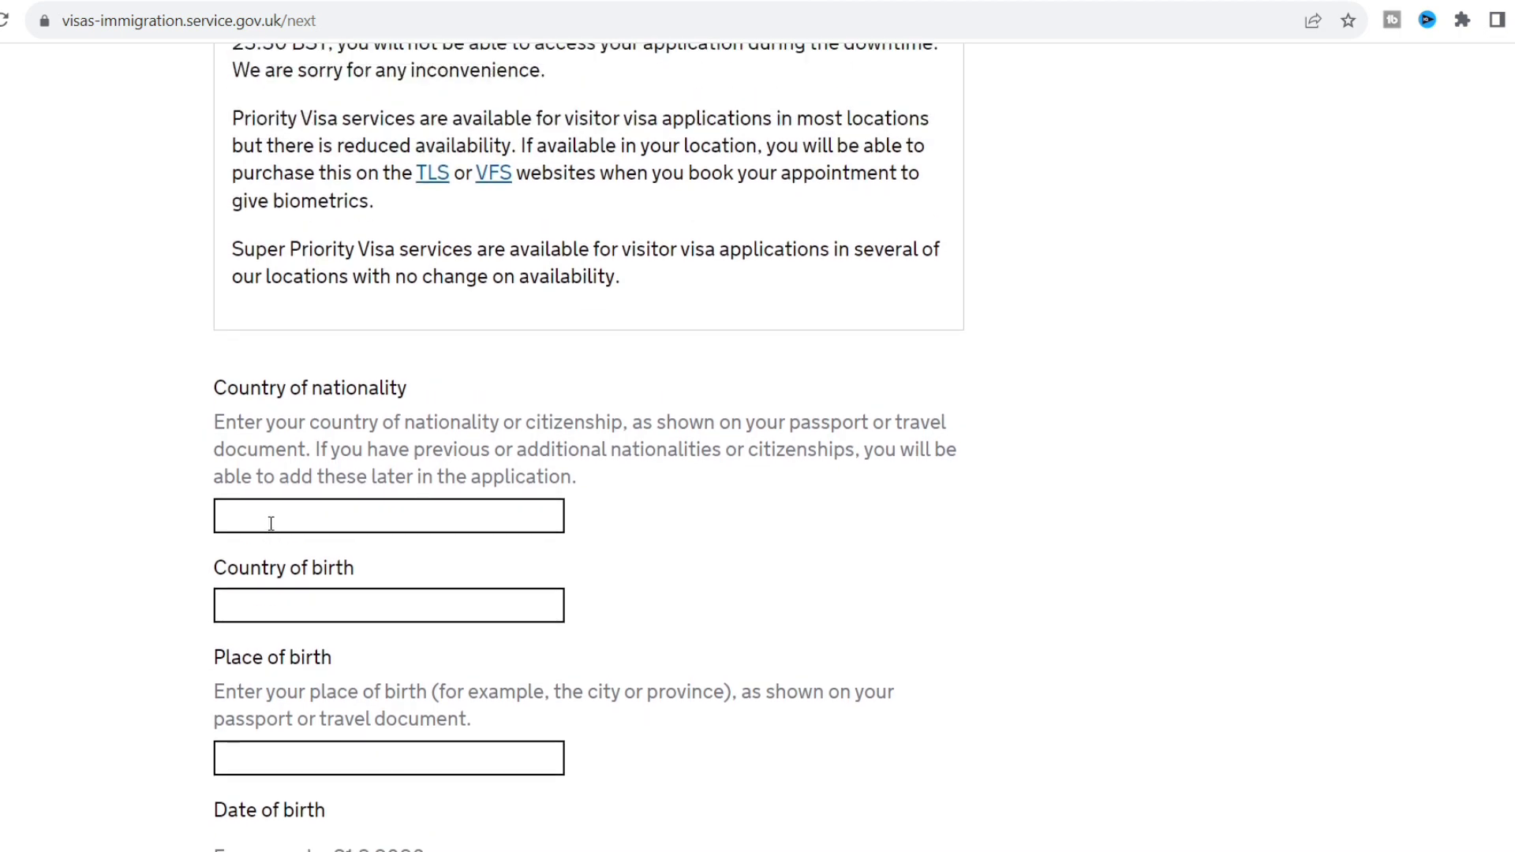
click(271, 521)
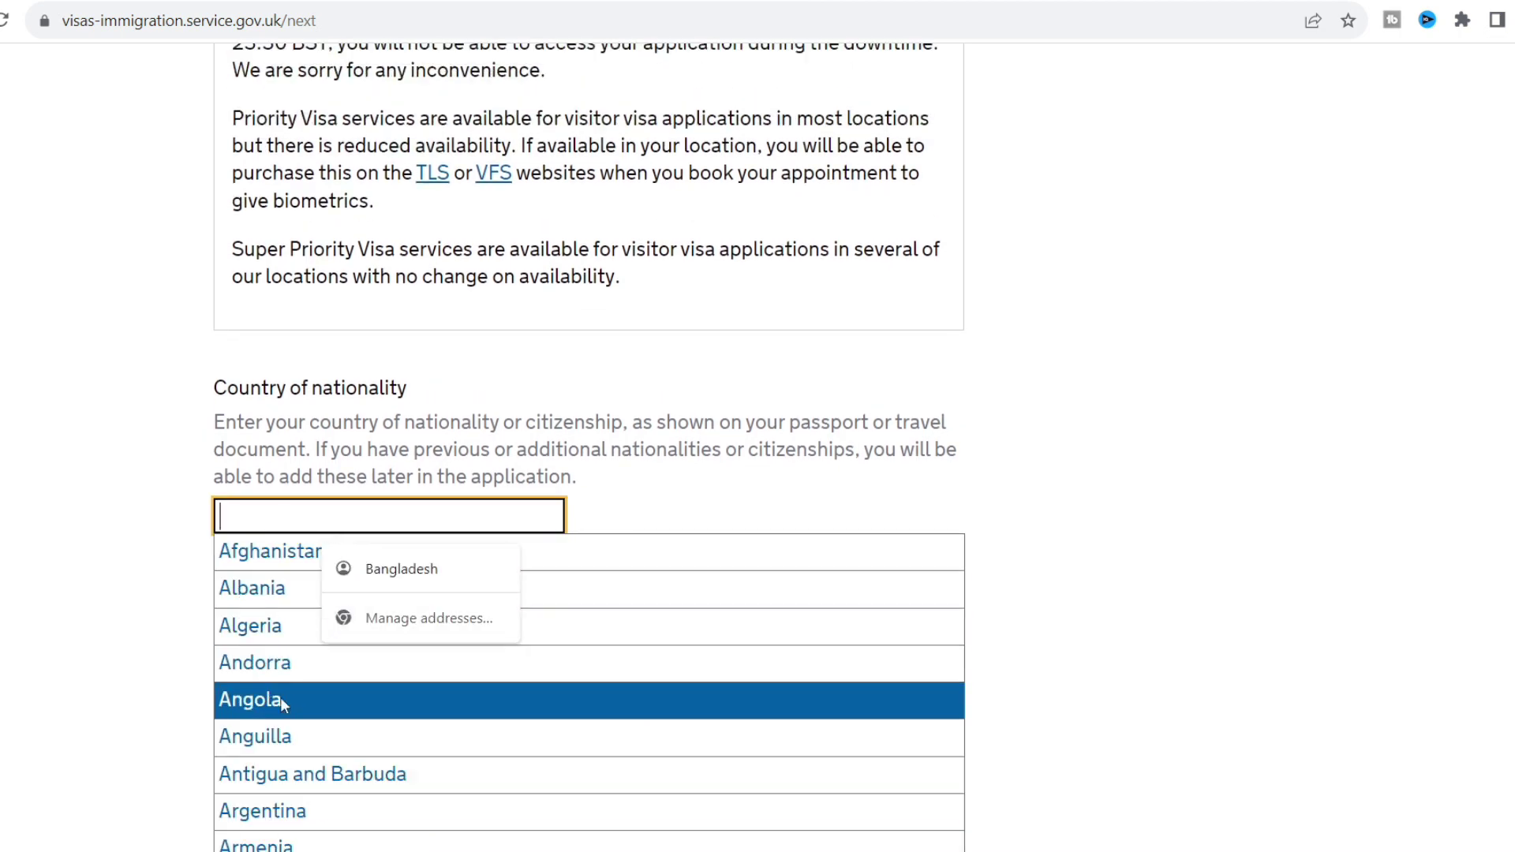
key(Down)
click(394, 584)
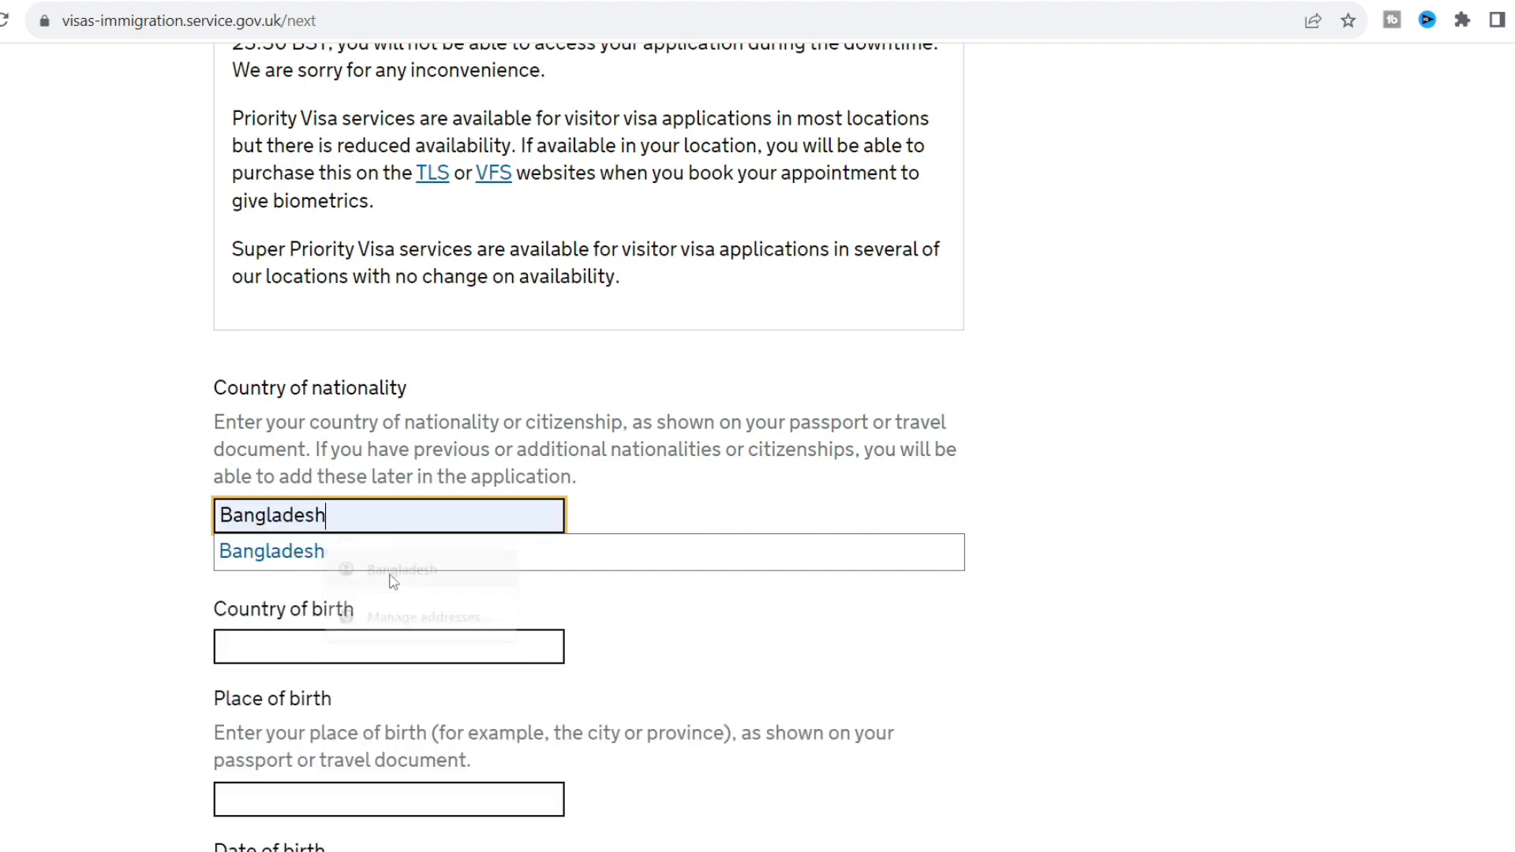
click(149, 568)
click(263, 592)
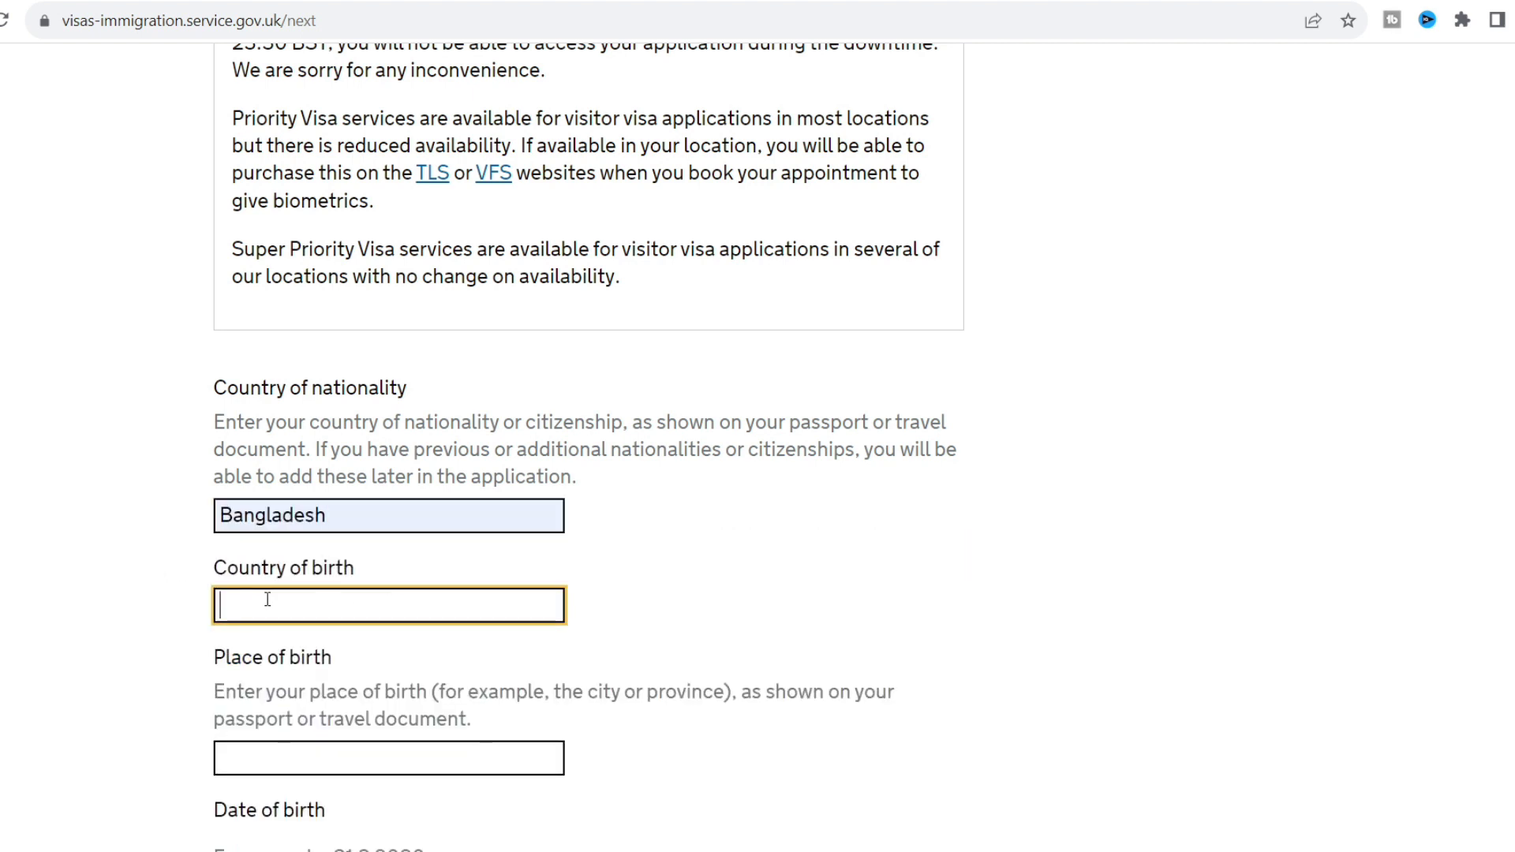
text(B)
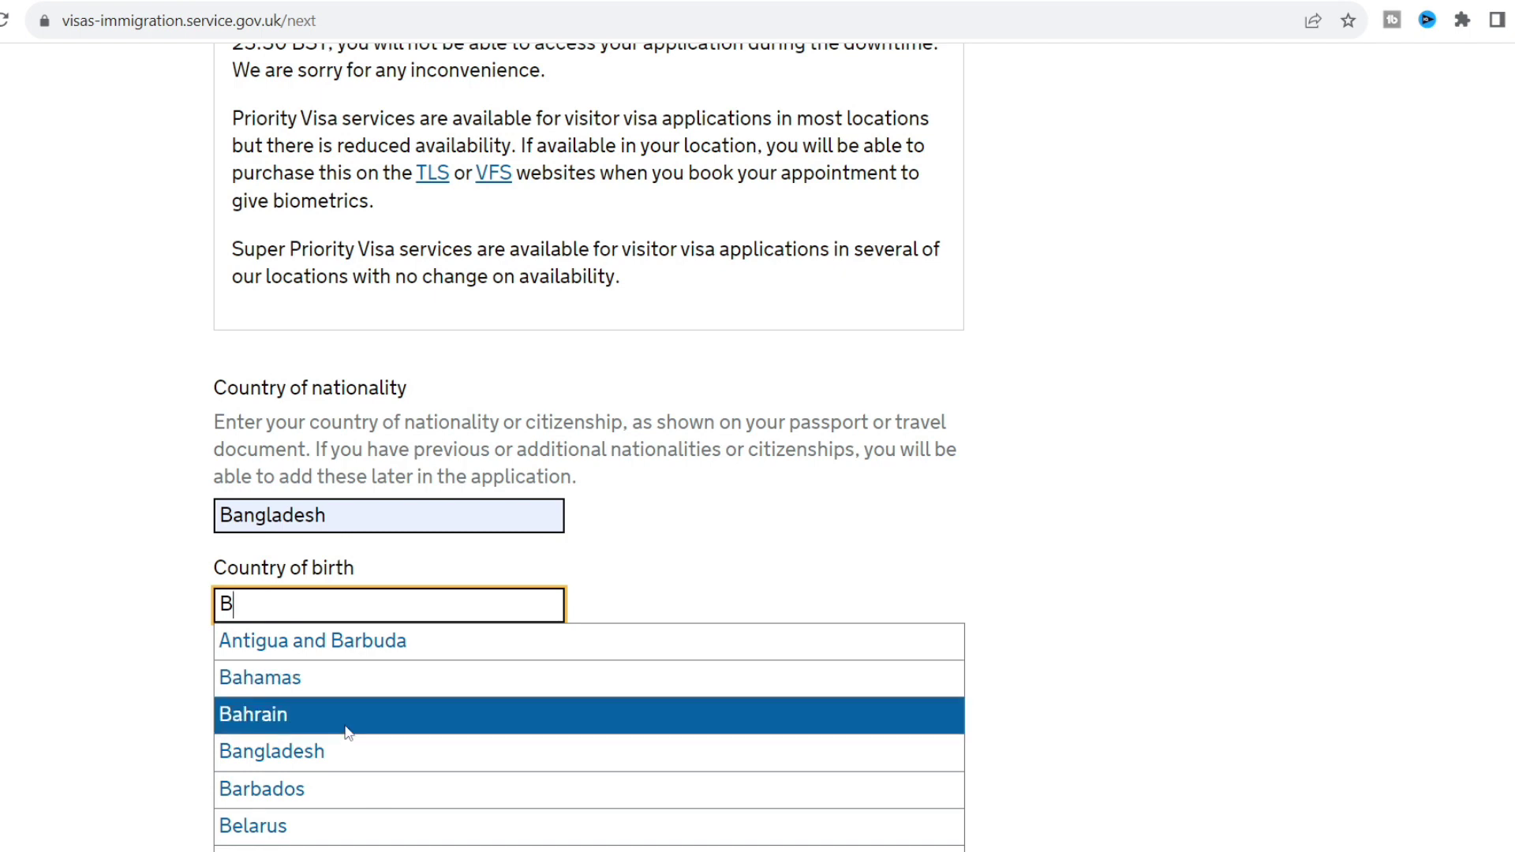
click(342, 750)
click(122, 660)
scroll(122, 659, down, 2)
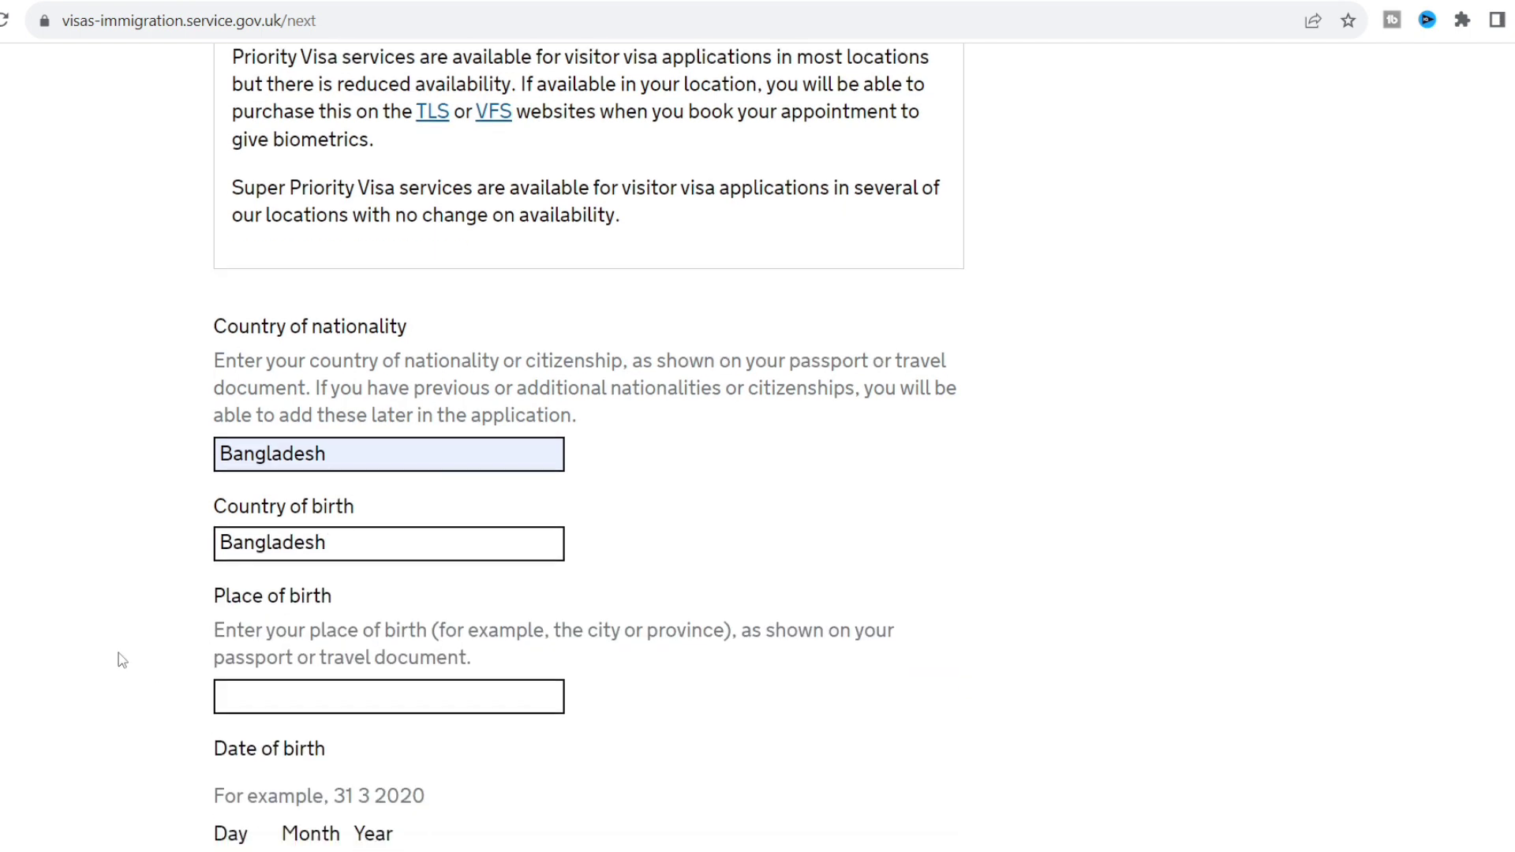
click(308, 592)
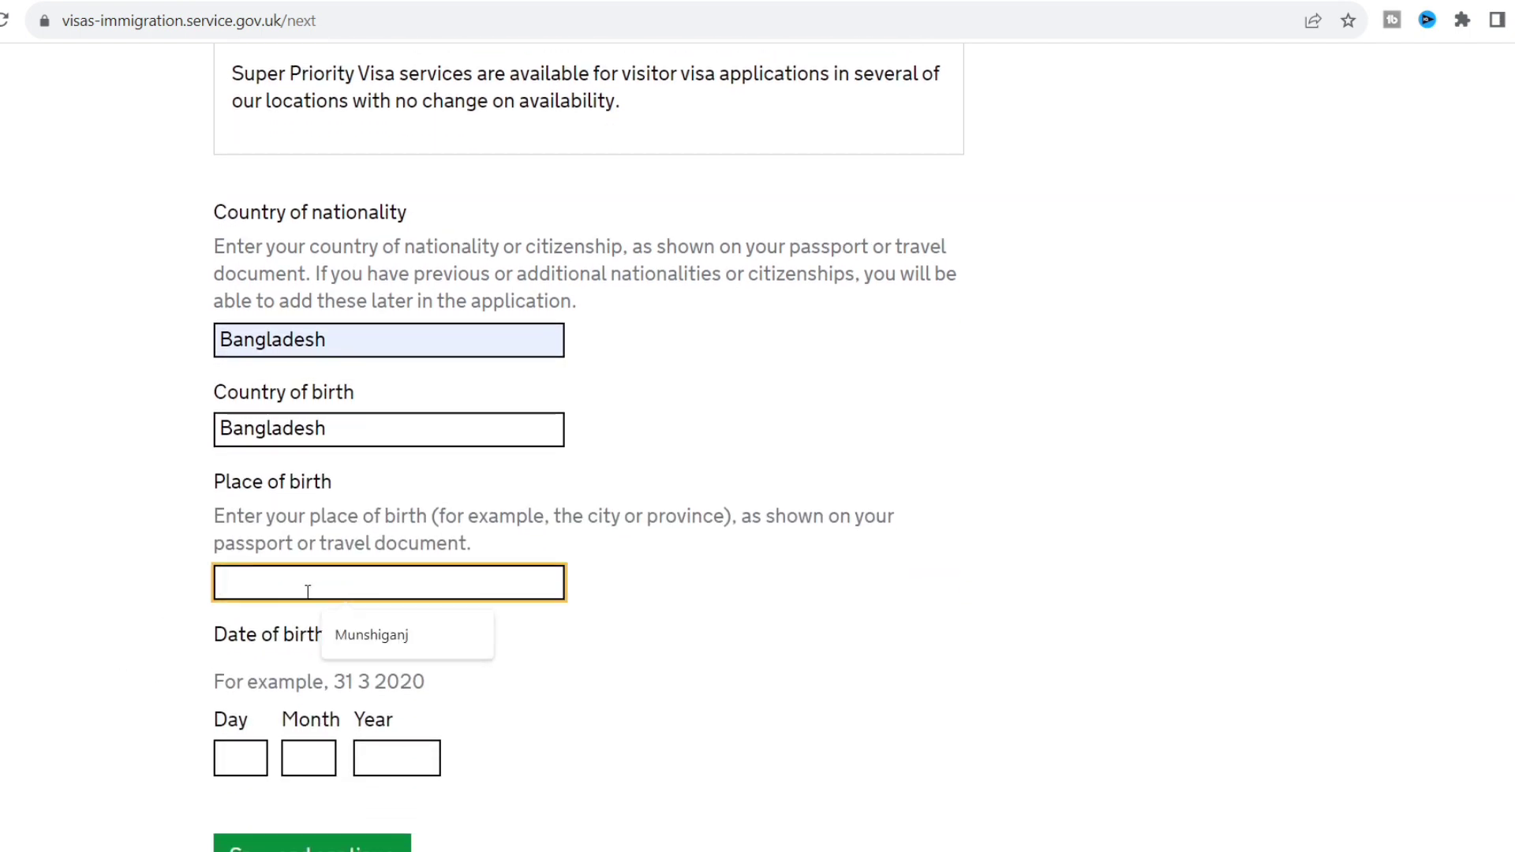
click(359, 644)
click(101, 605)
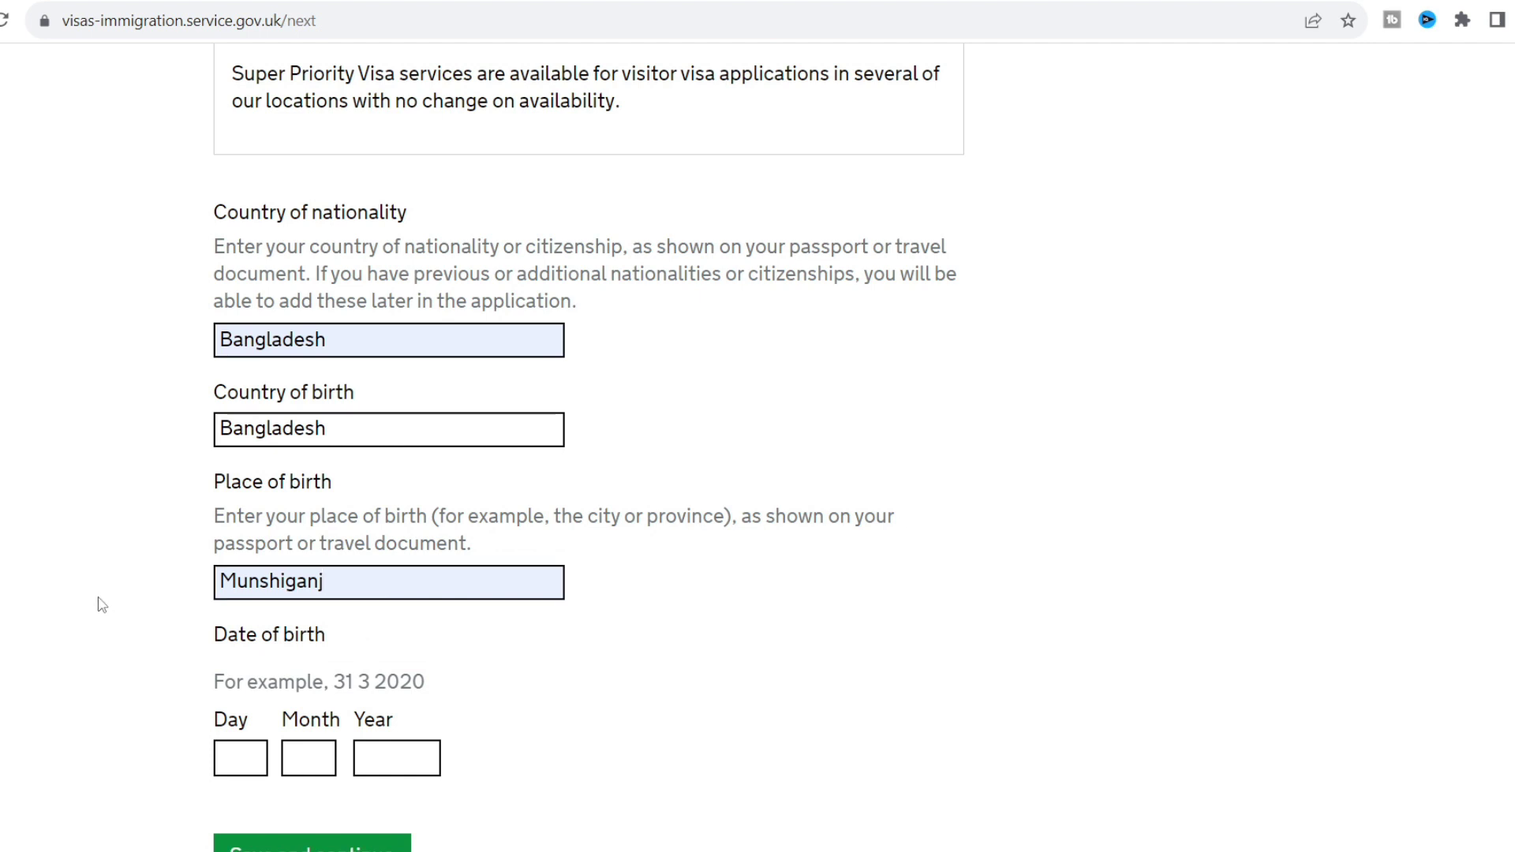
scroll(101, 604, down, 1)
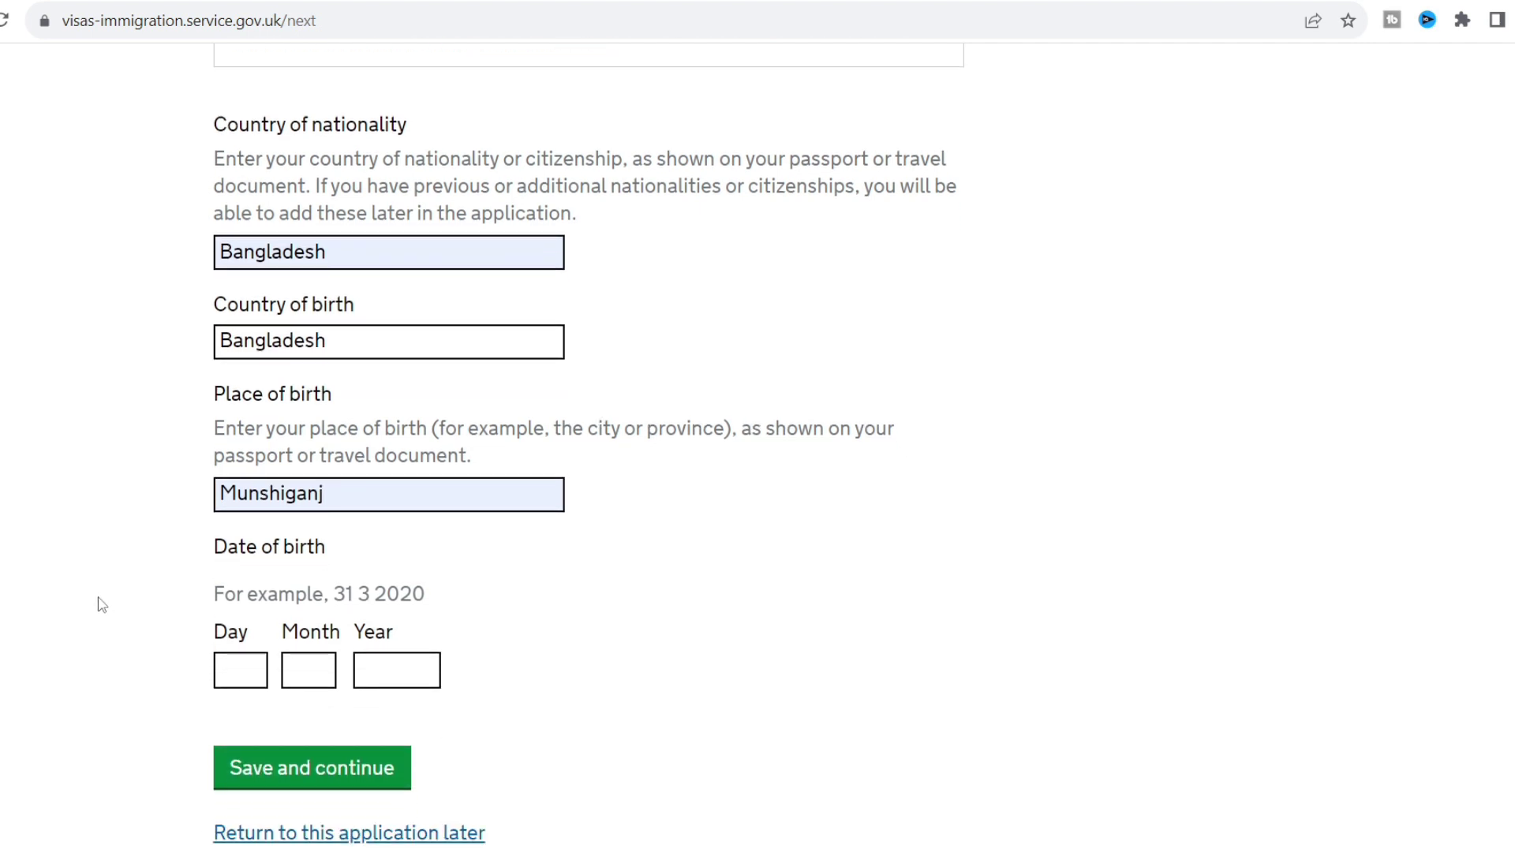
click(250, 677)
text(23)
click(310, 670)
text(7)
click(393, 673)
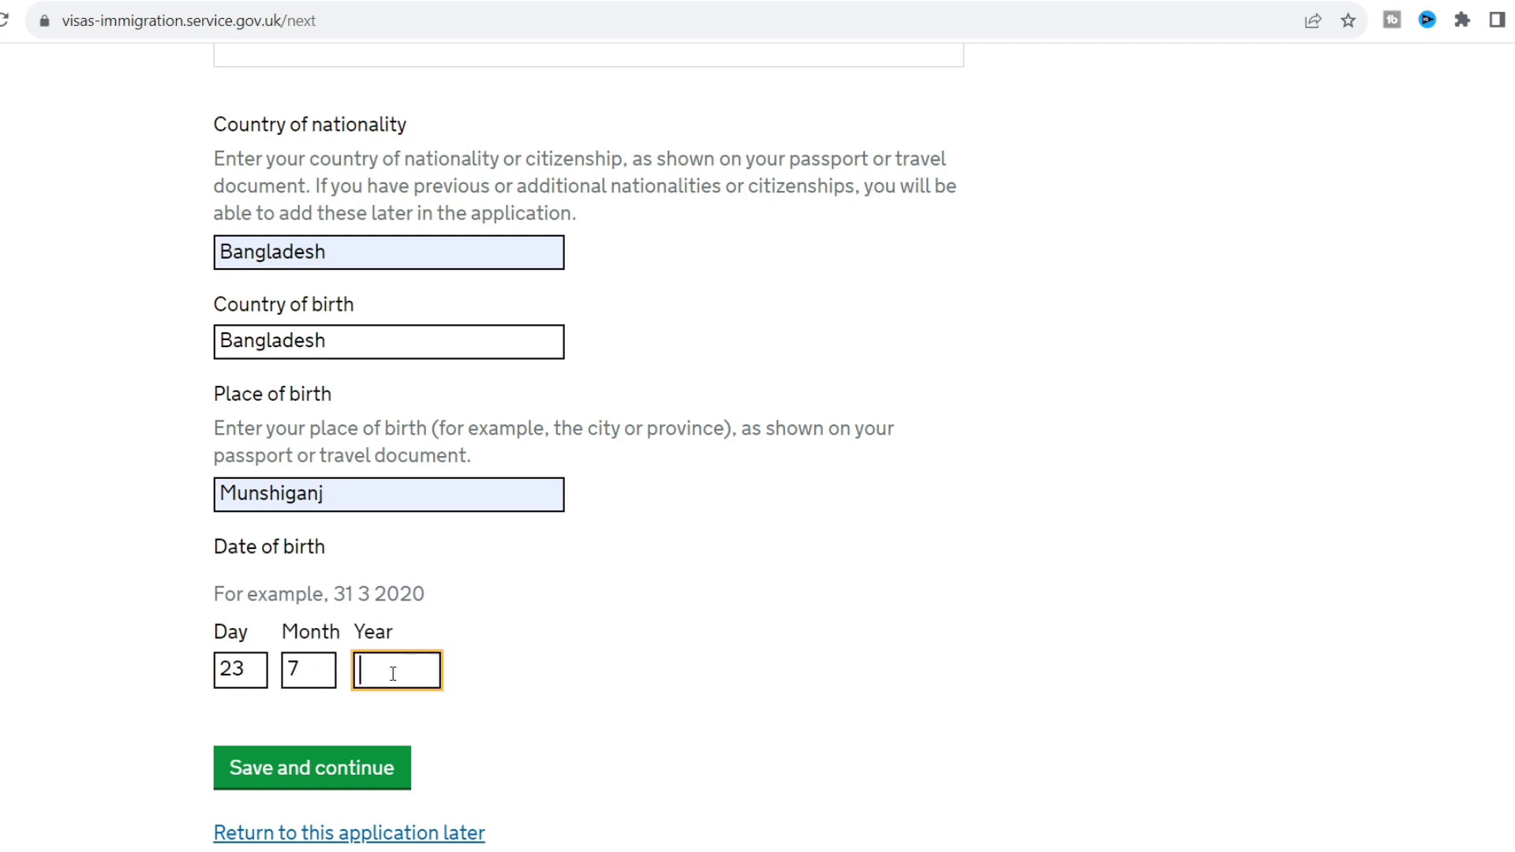
click(319, 780)
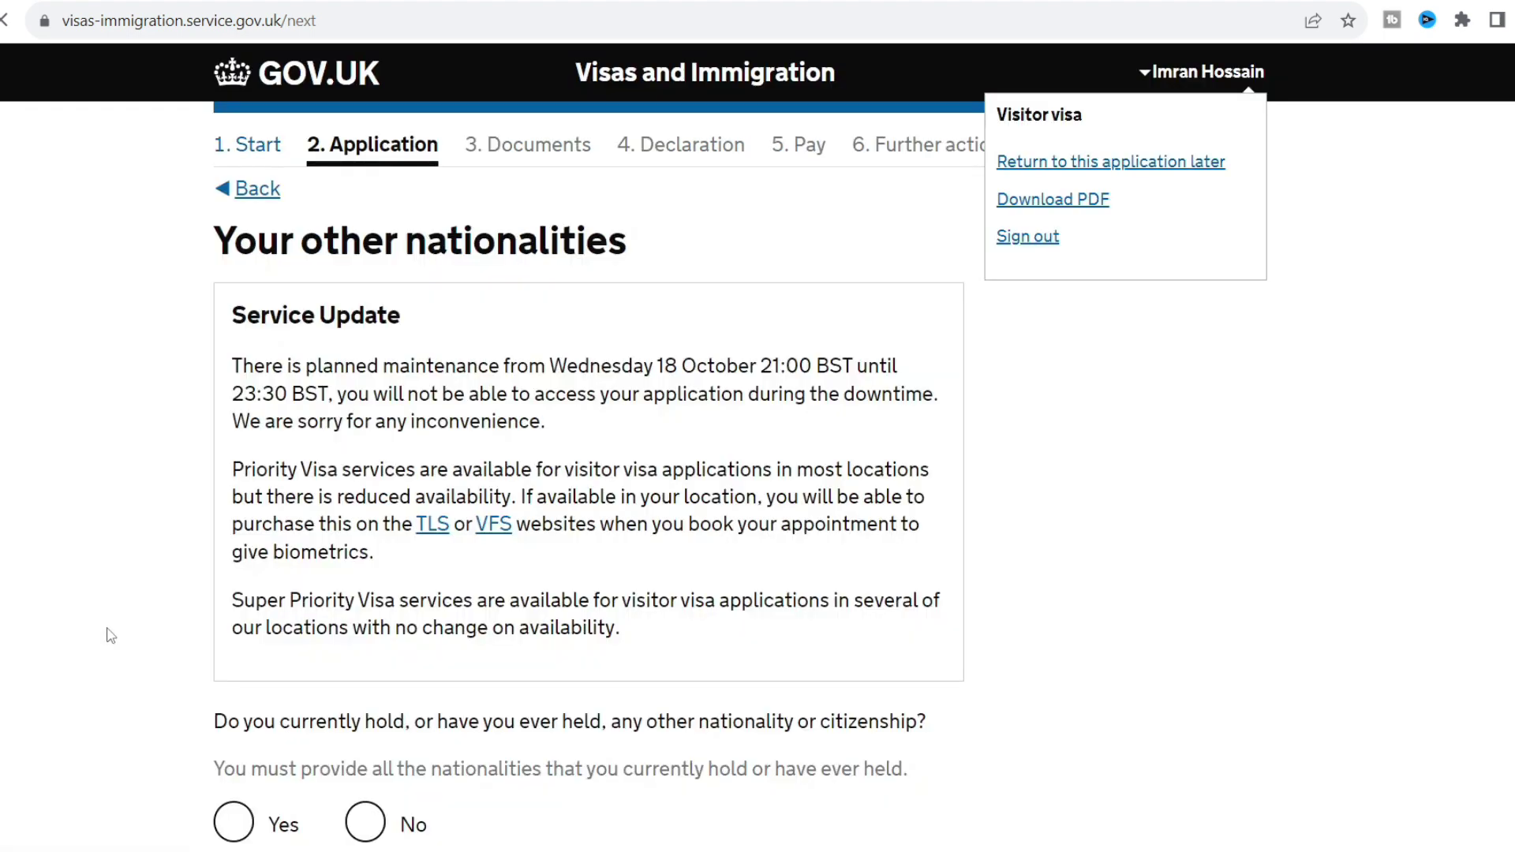
Answer No to ever holding another nationality or citizenship and continue.
scroll(111, 635, down, 2)
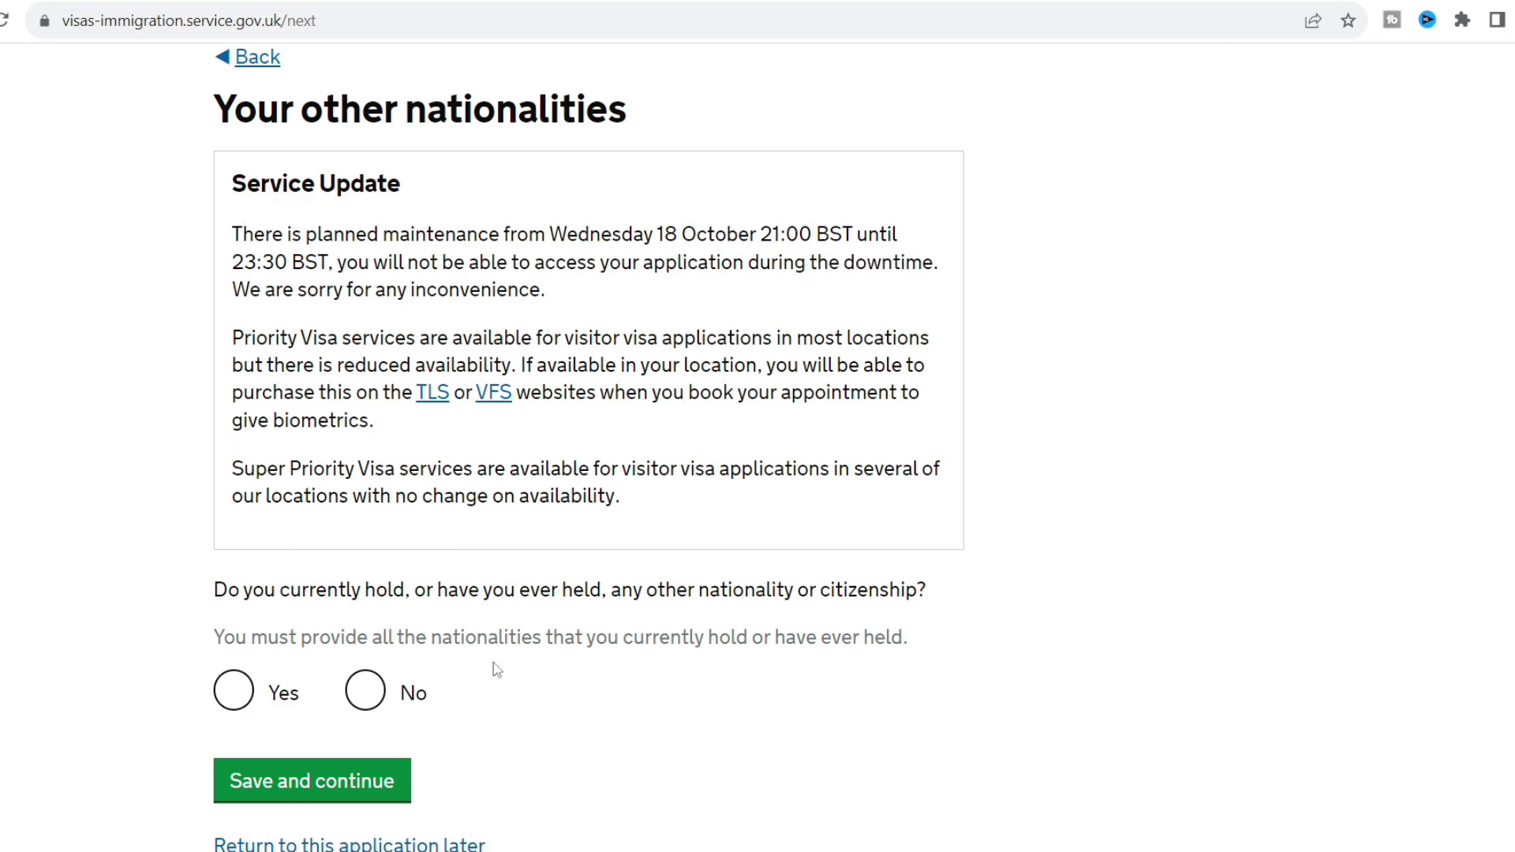
click(365, 692)
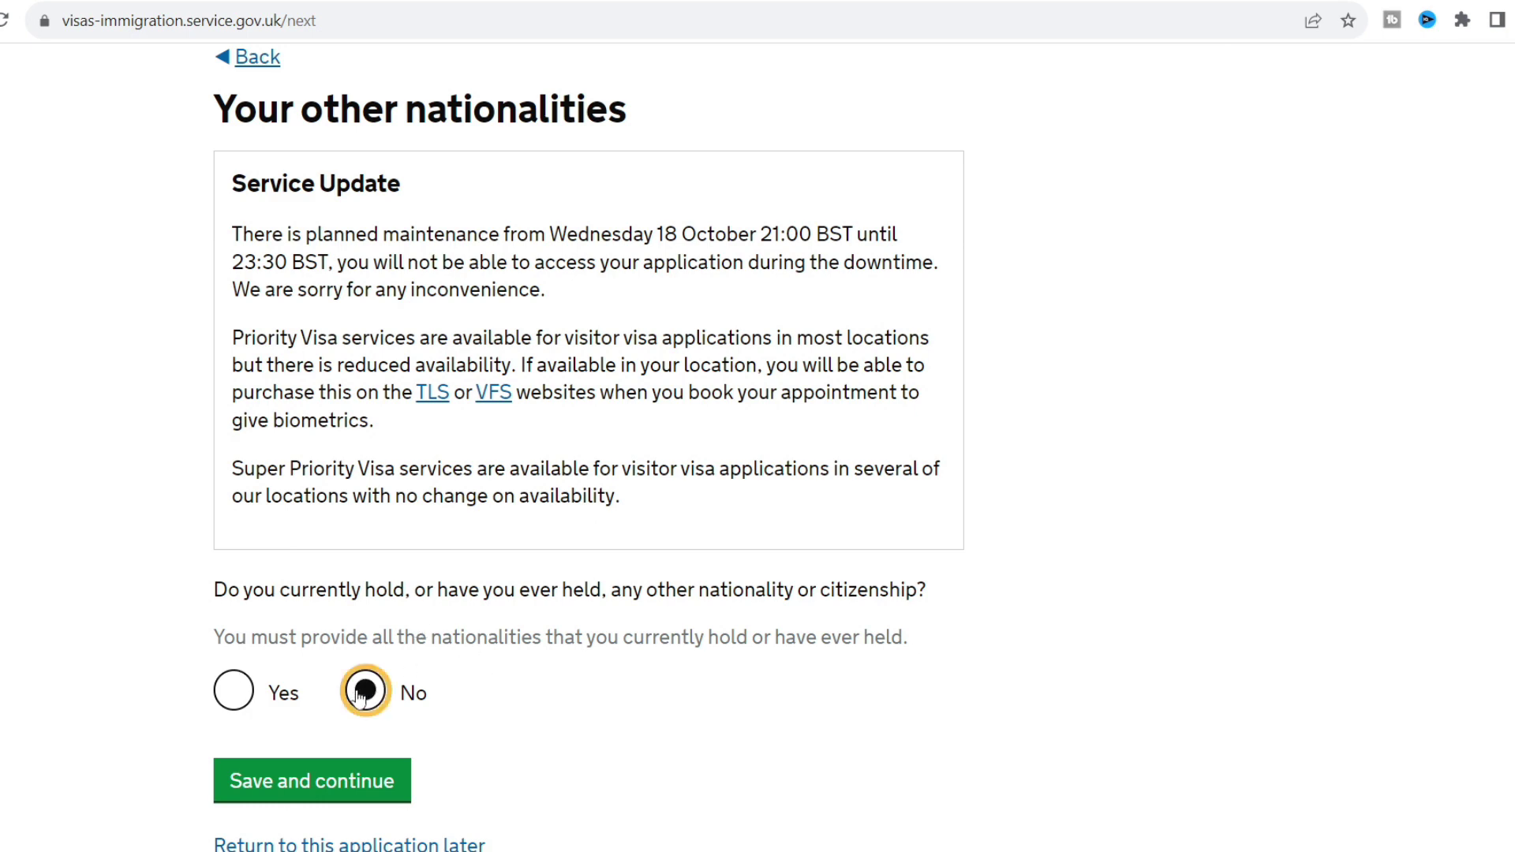
scroll(161, 601, down, 2)
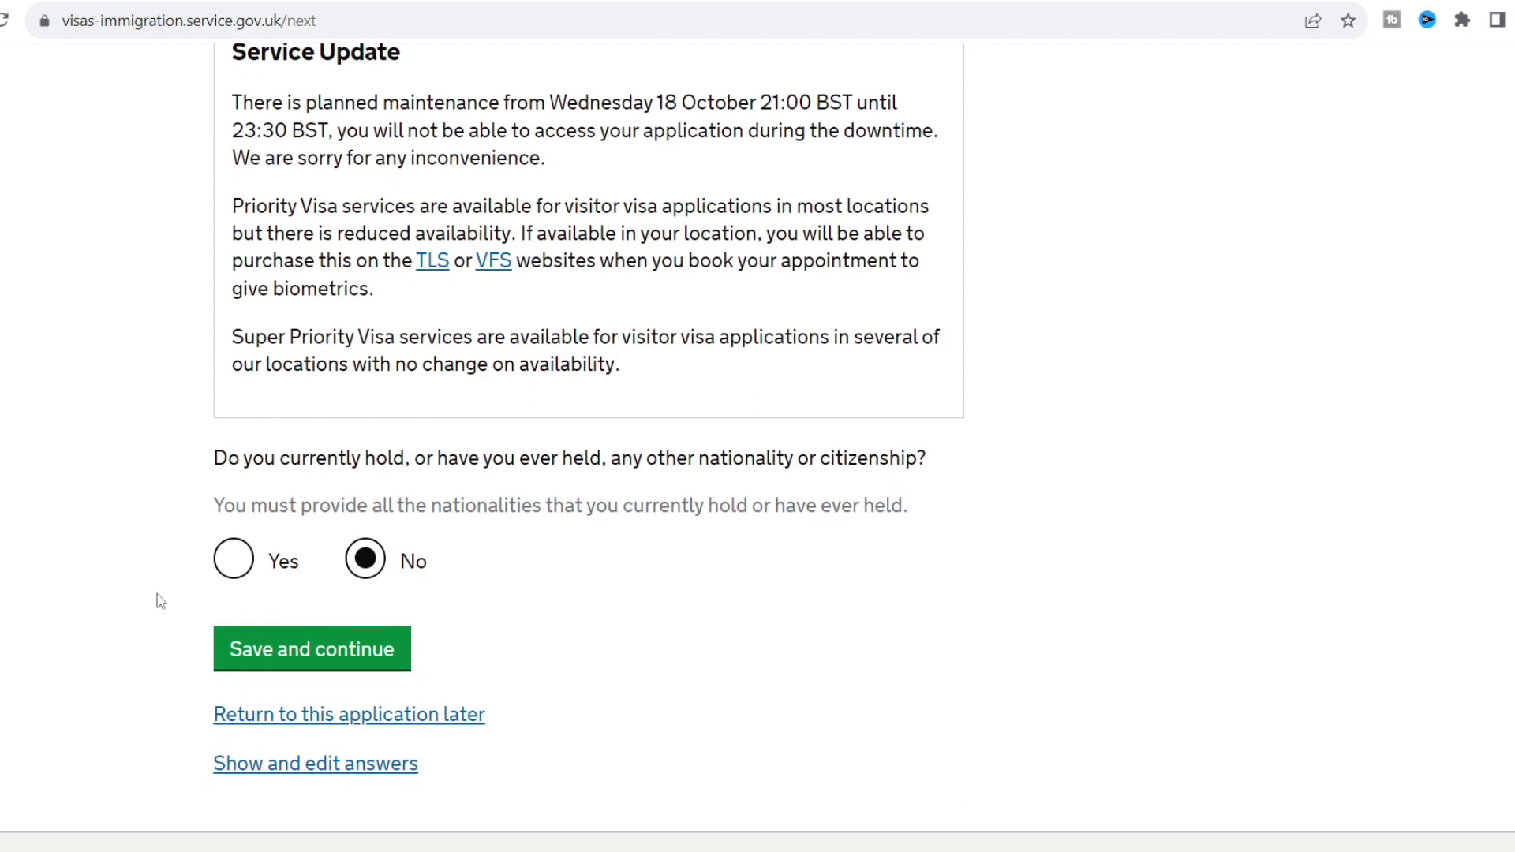
click(283, 649)
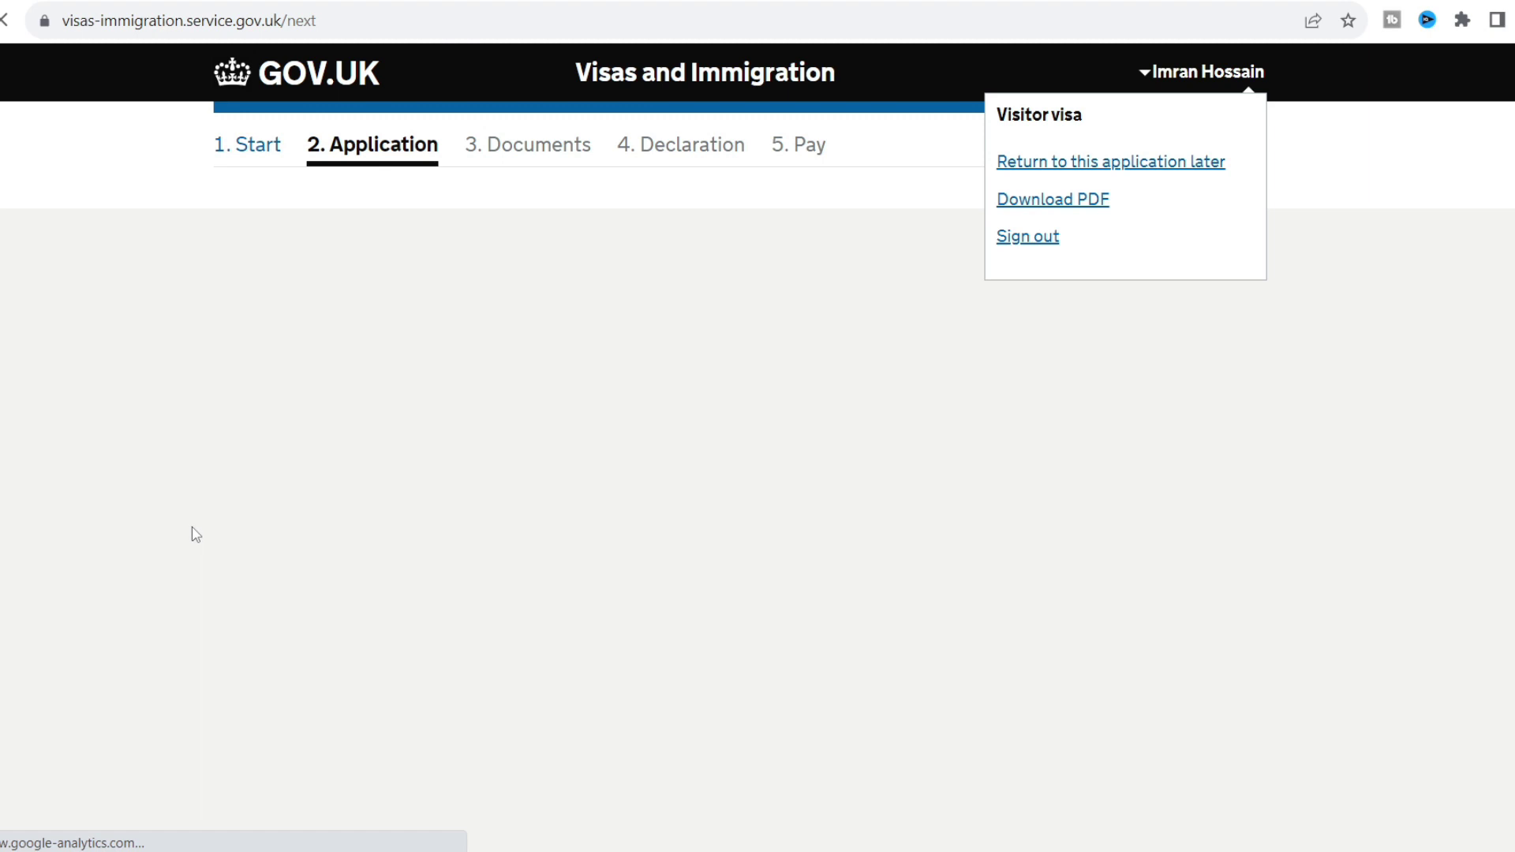
Mark the employment status as Employed and continue.
scroll(196, 534, down, 2)
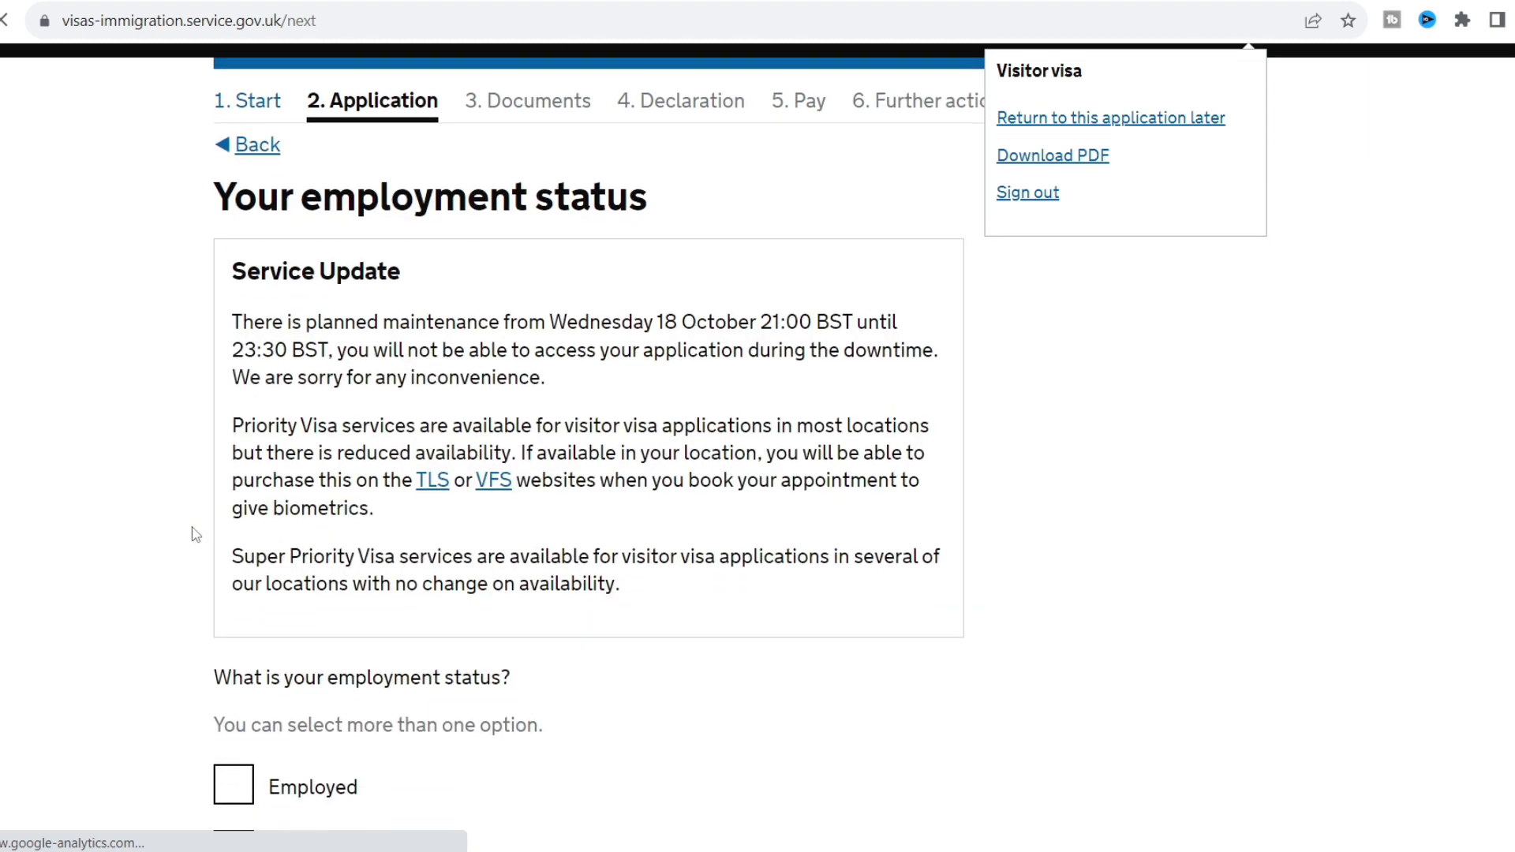
scroll(195, 535, down, 3)
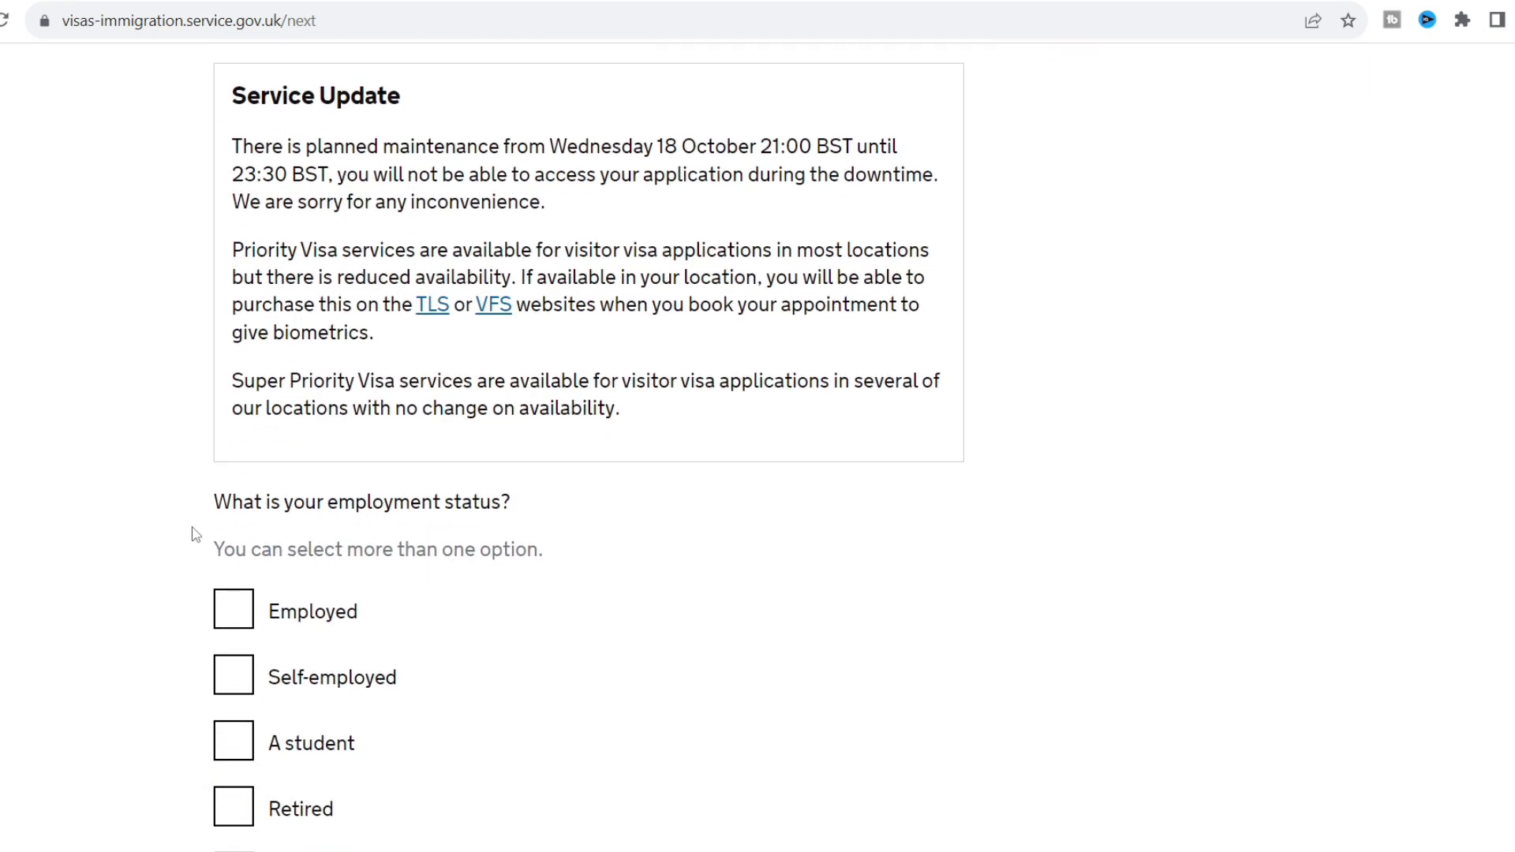
click(229, 524)
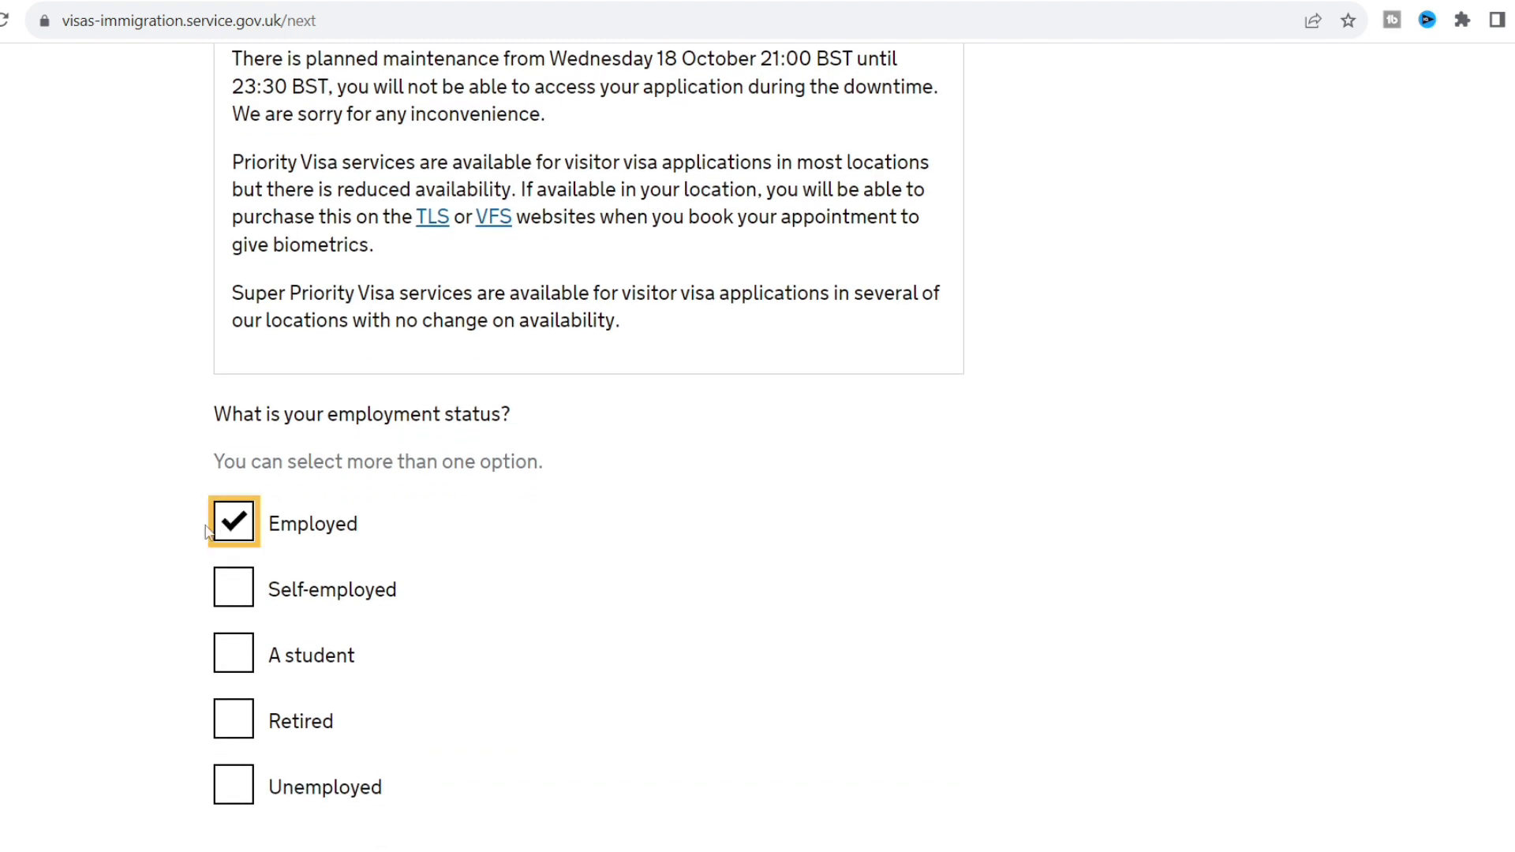
scroll(138, 559, down, 1)
scroll(139, 560, down, 3)
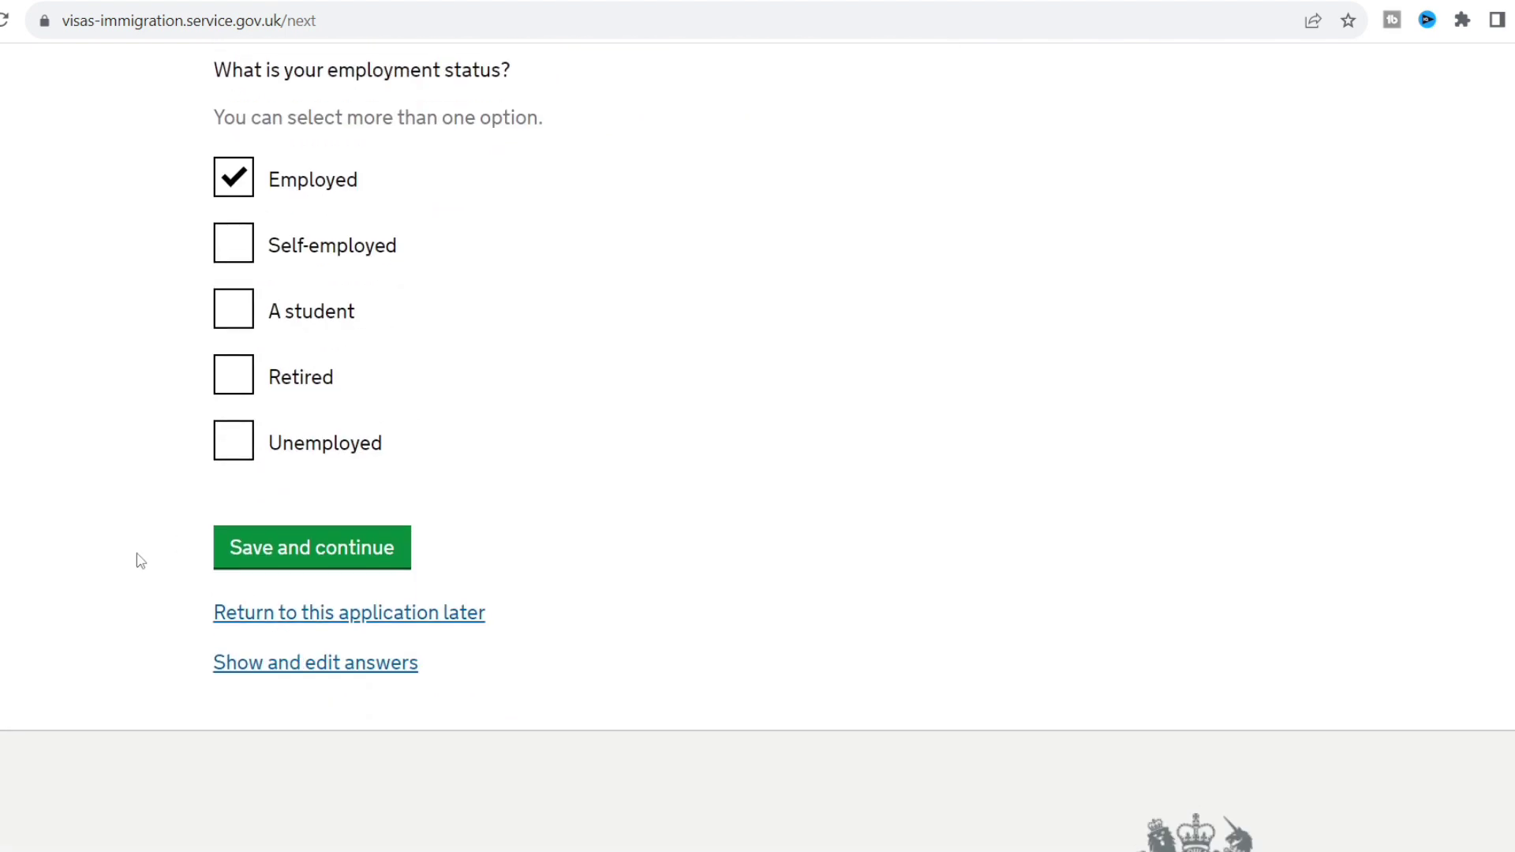
click(305, 552)
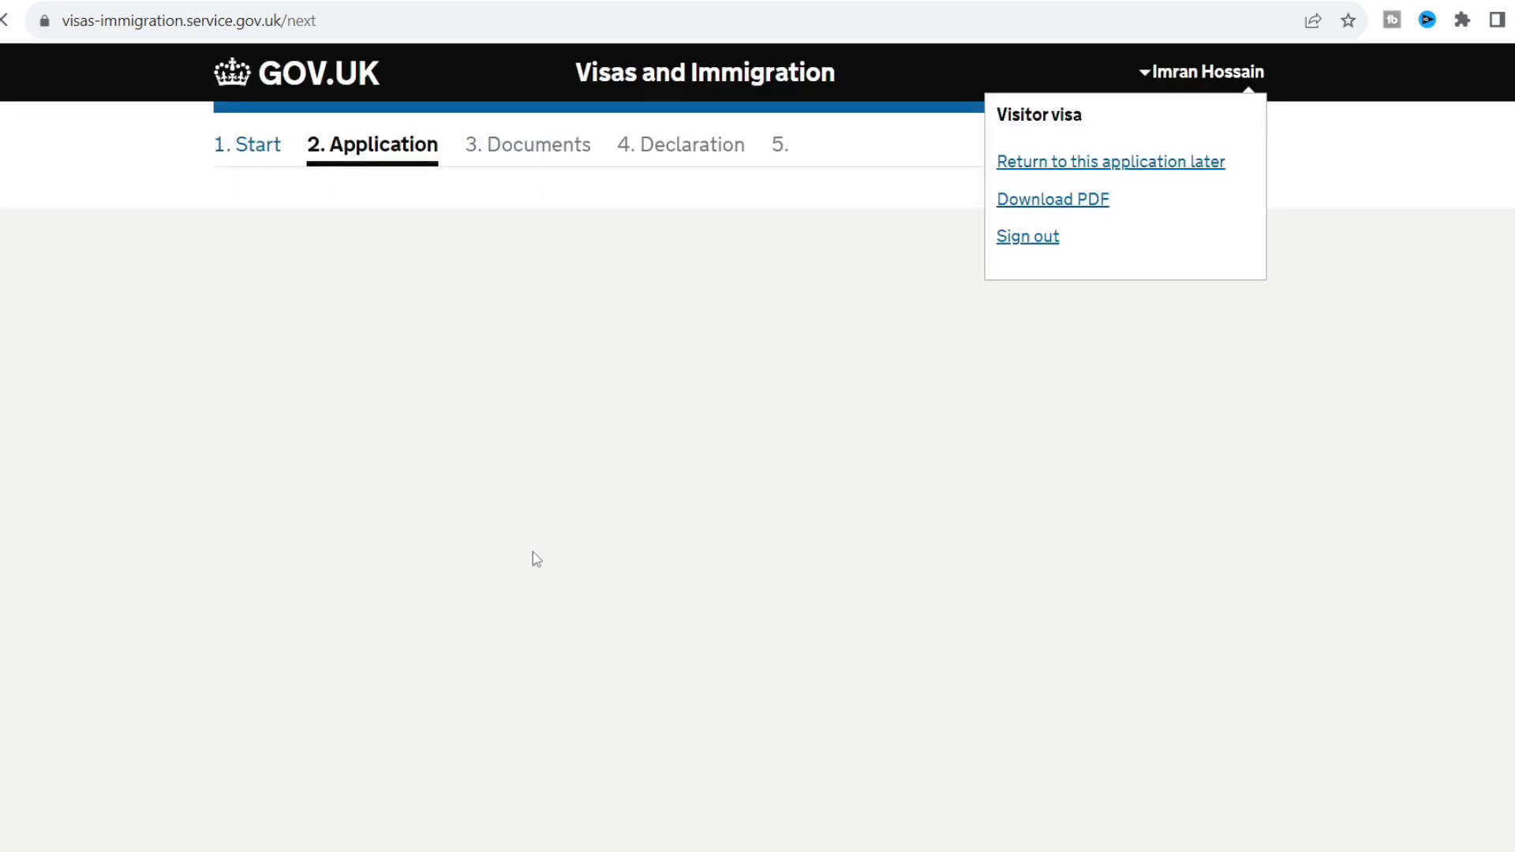
Autofill employer Zenov BPO LTD with its address and save the employer details.
scroll(200, 492, down, 3)
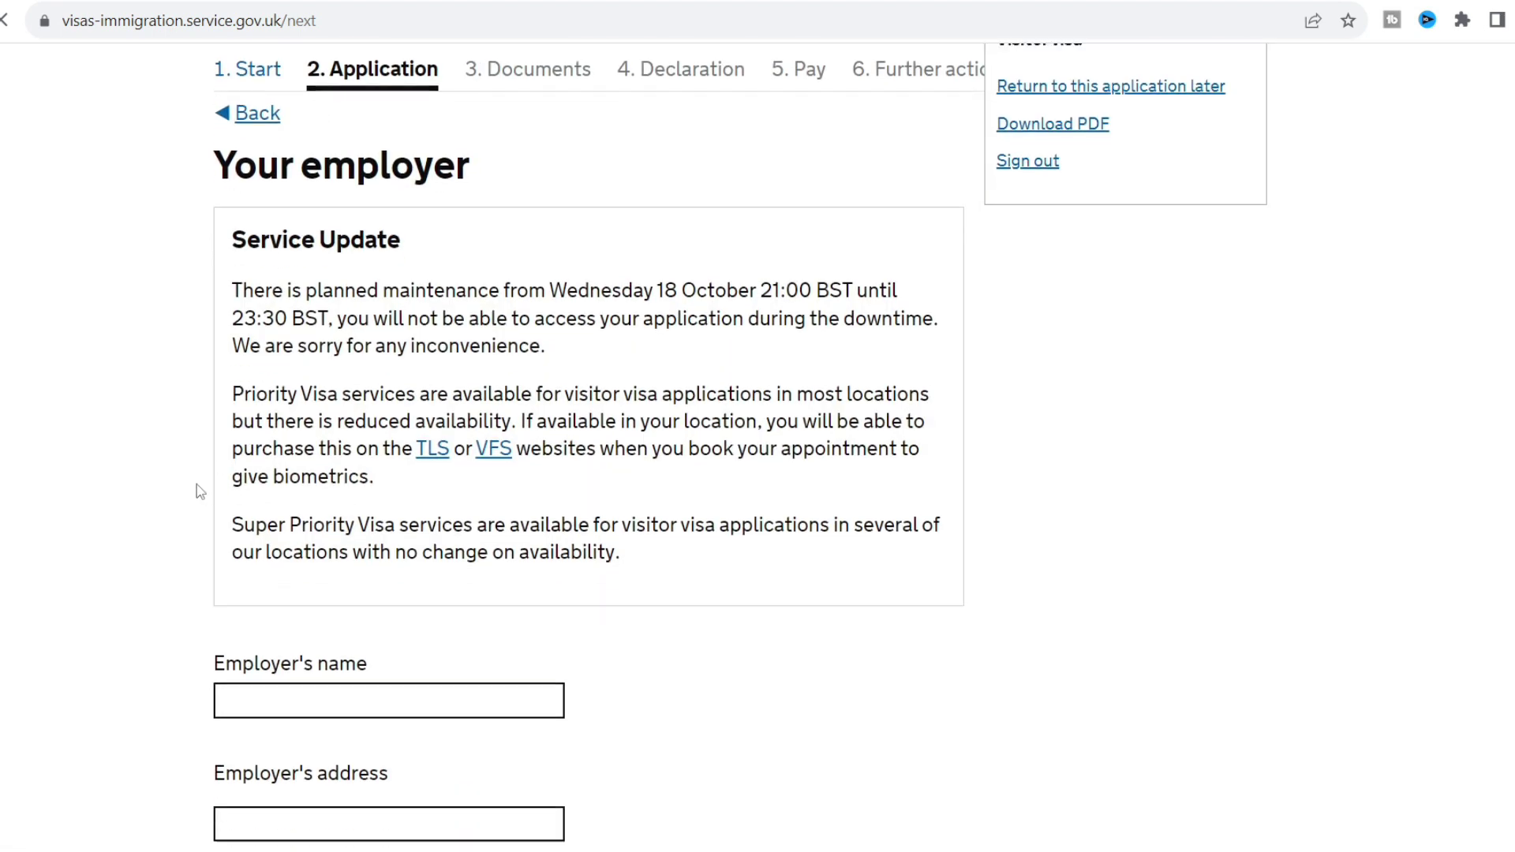
click(256, 509)
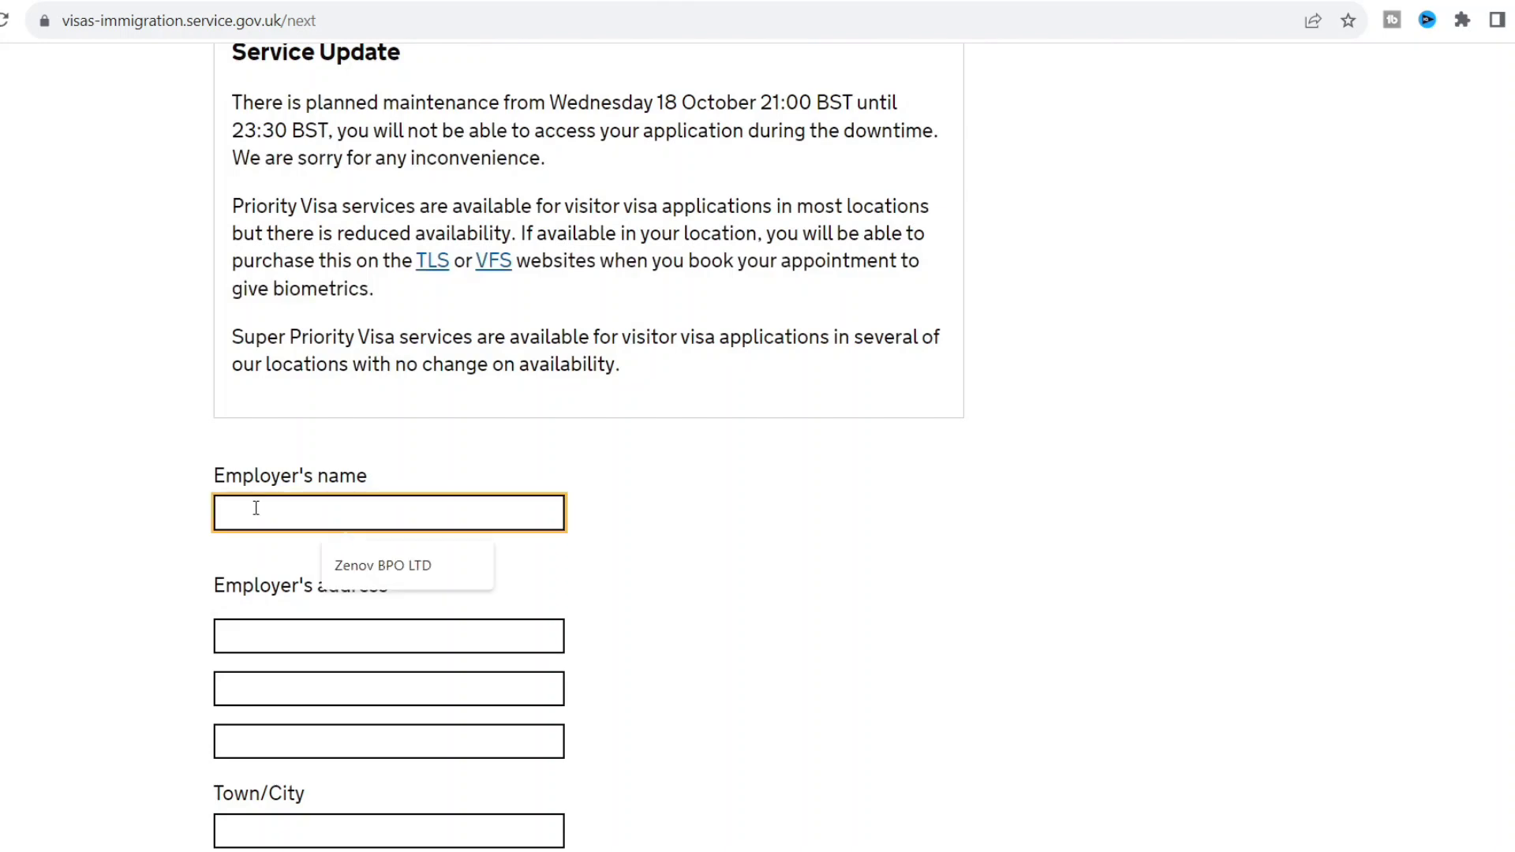
click(338, 576)
click(180, 557)
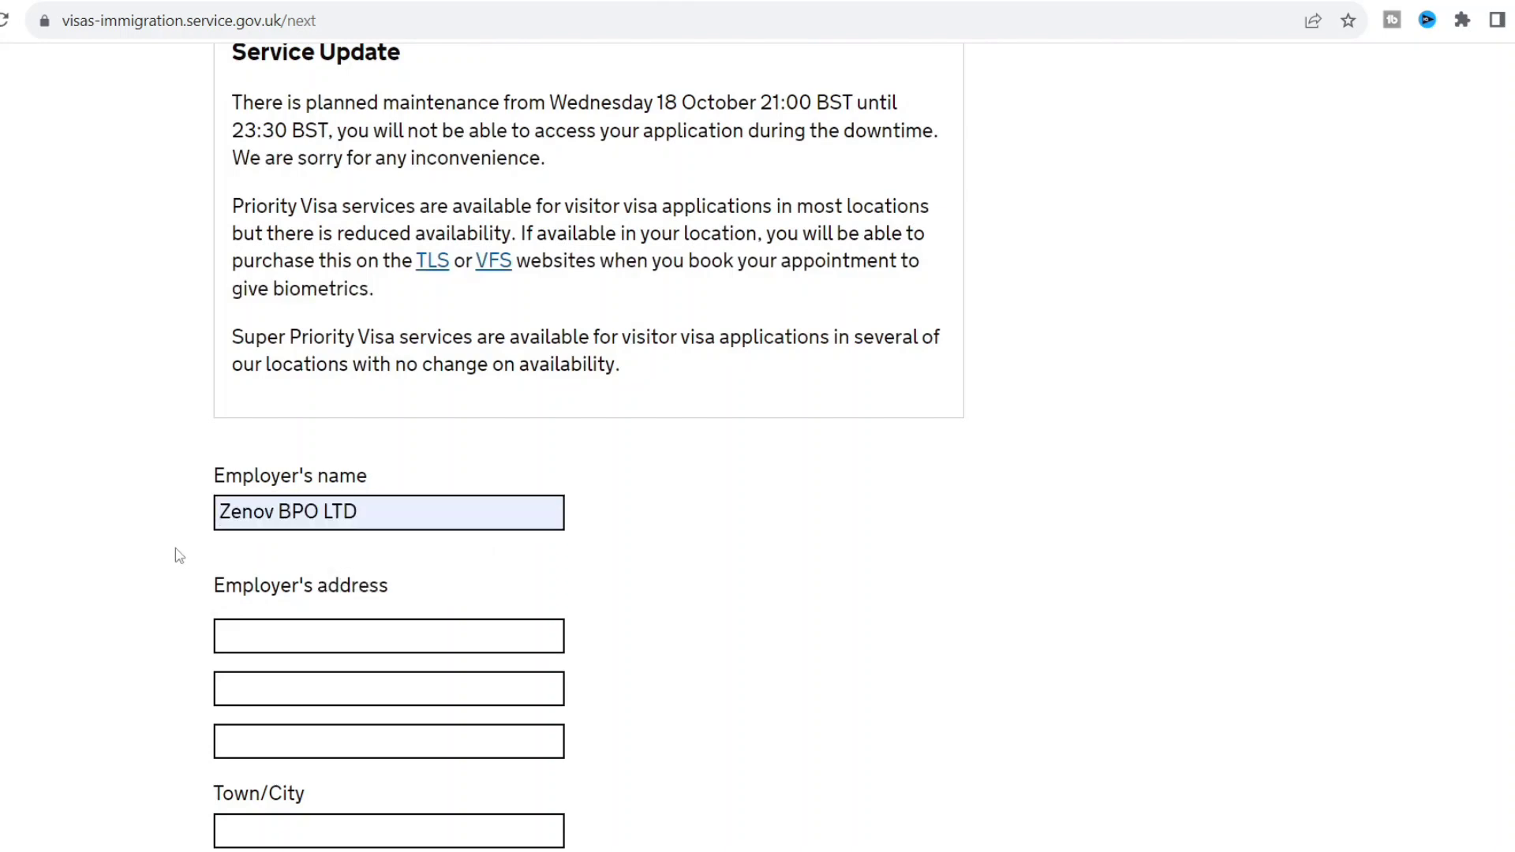
scroll(180, 556, down, 2)
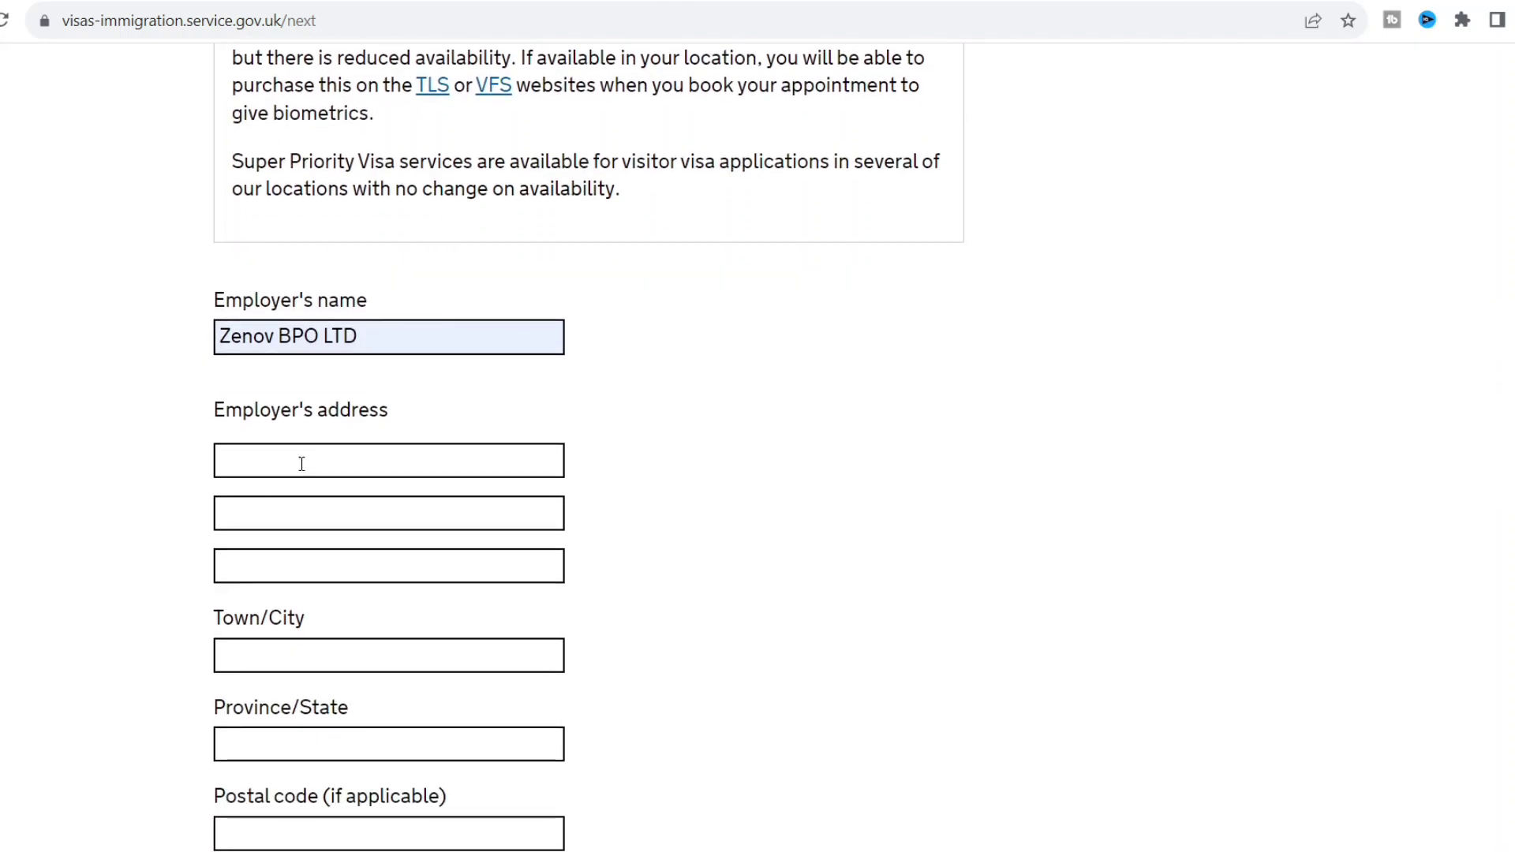
click(308, 458)
click(442, 524)
scroll(442, 524, down, 9)
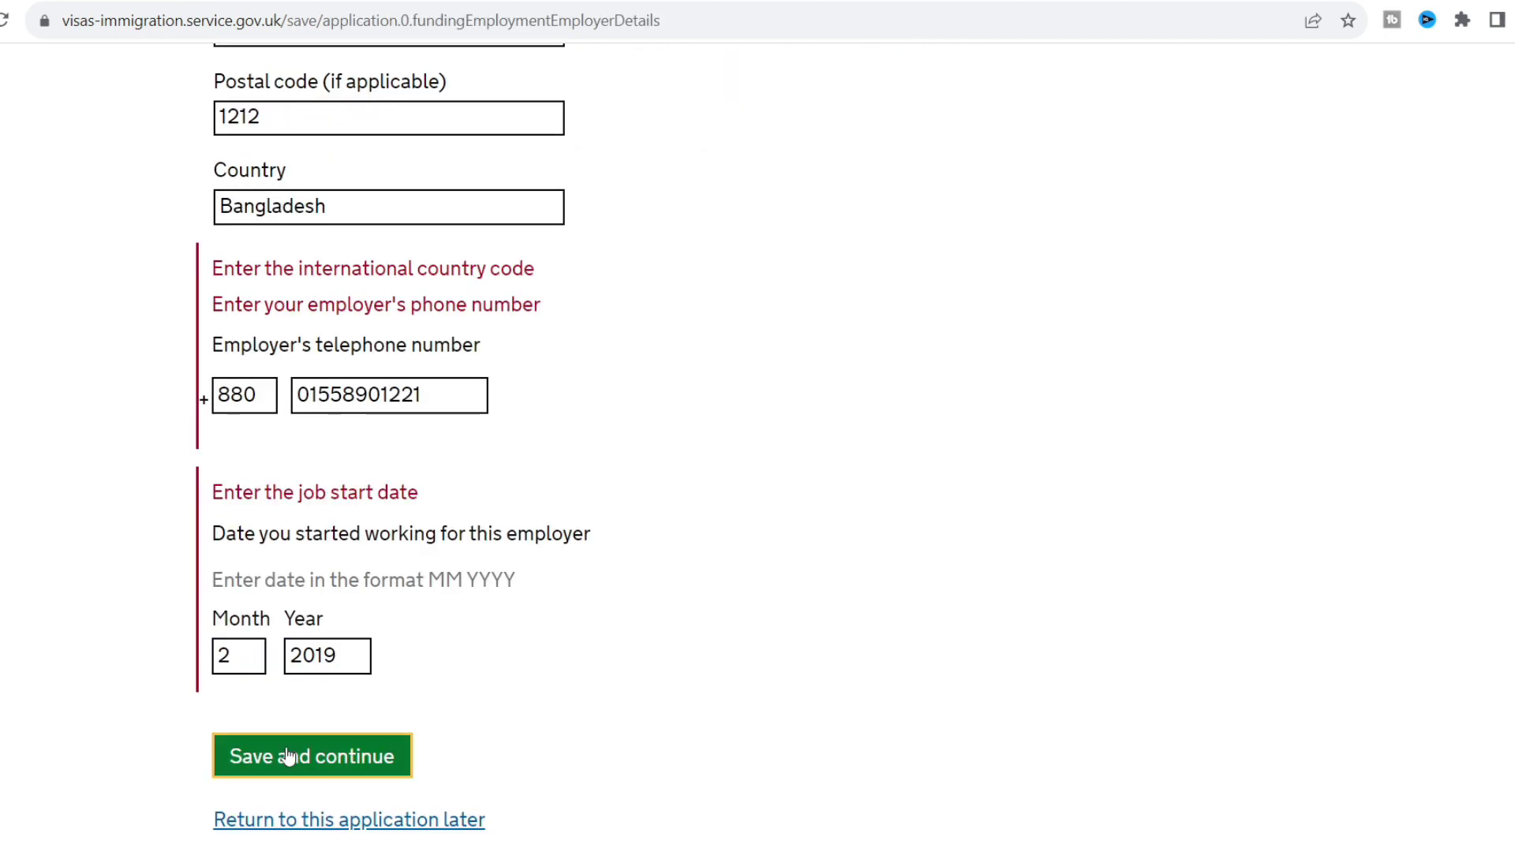
click(286, 751)
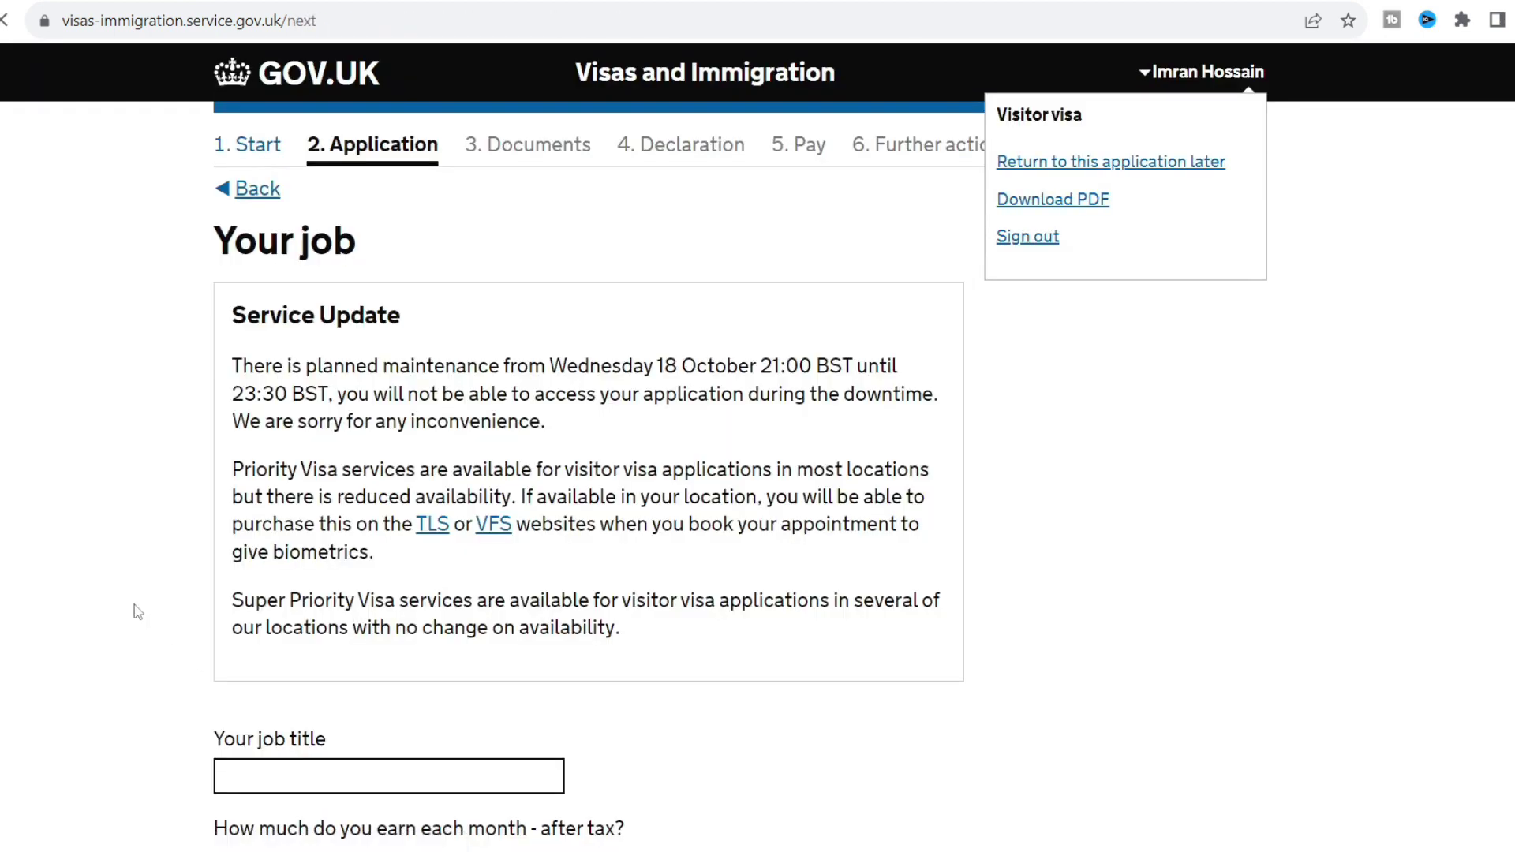
Set job title Associate and monthly after-tax earnings of 50000 BDT.
scroll(138, 612, down, 2)
scroll(138, 613, down, 2)
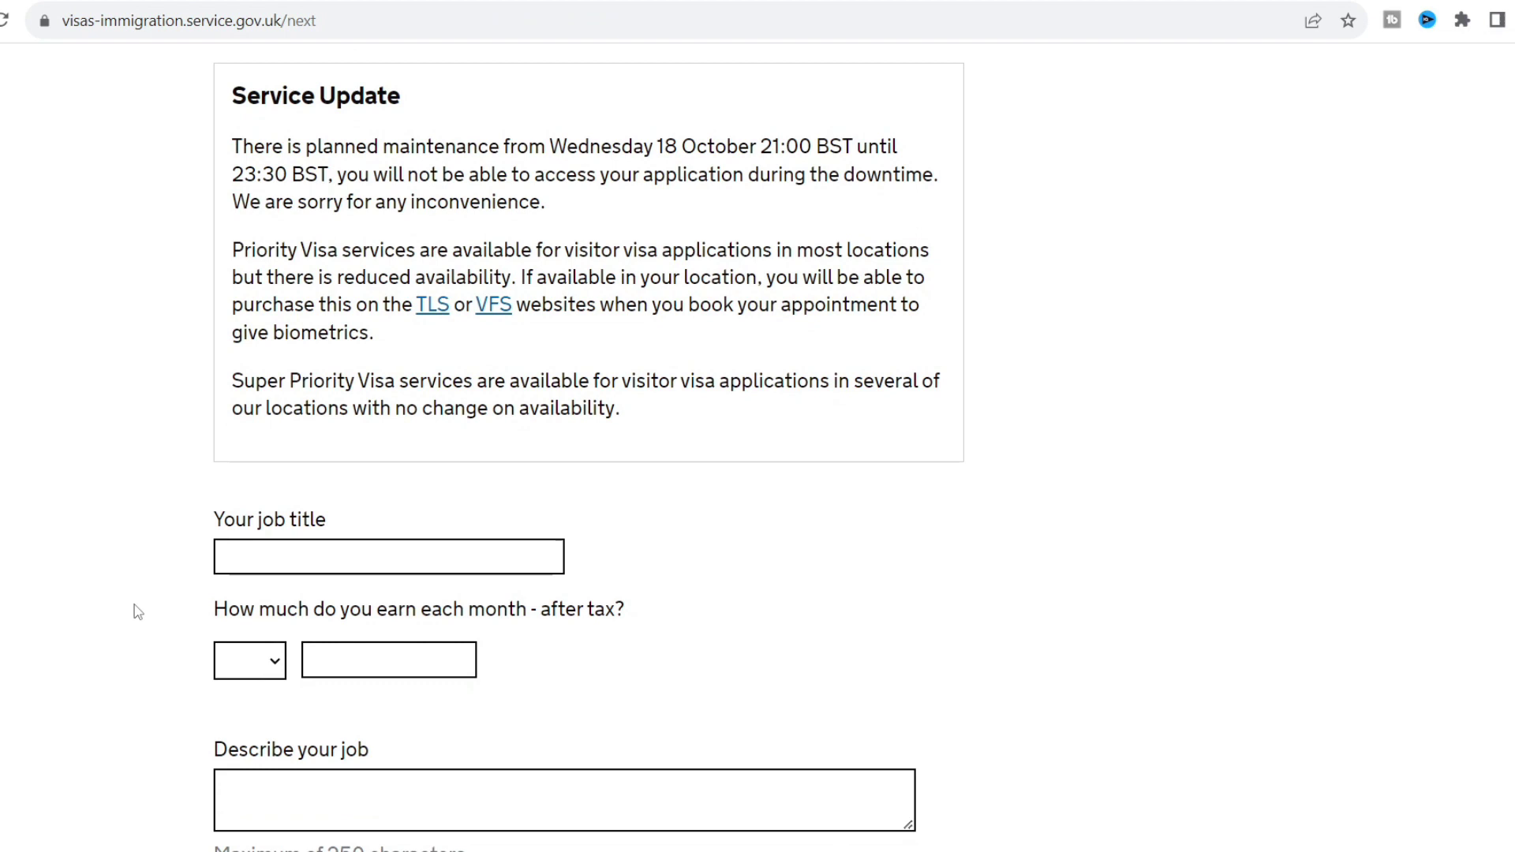
click(377, 565)
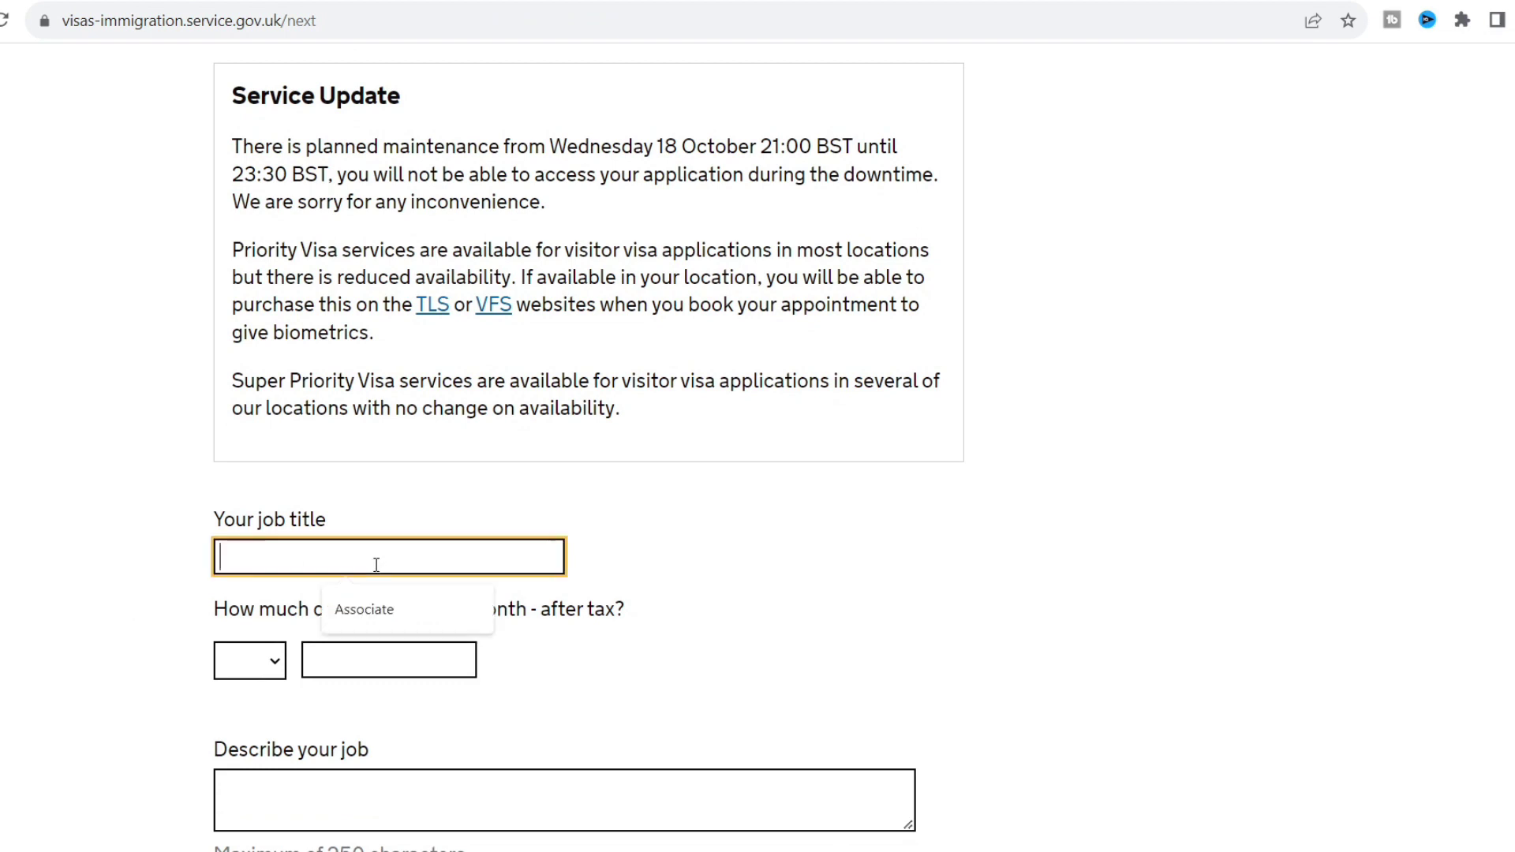
click(363, 610)
click(75, 677)
scroll(79, 677, down, 2)
scroll(79, 677, down, 1)
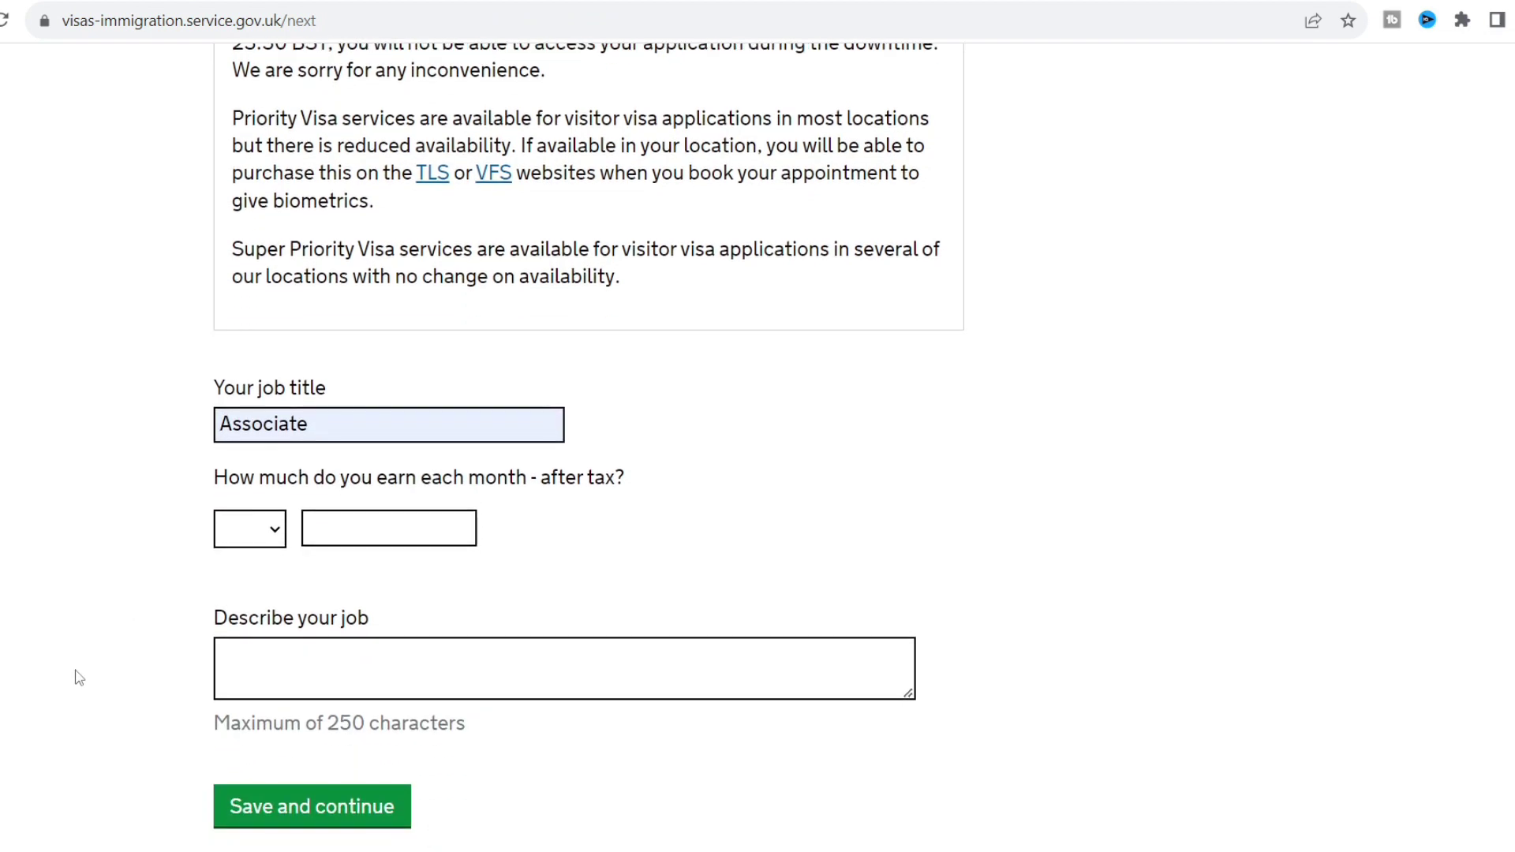
click(258, 541)
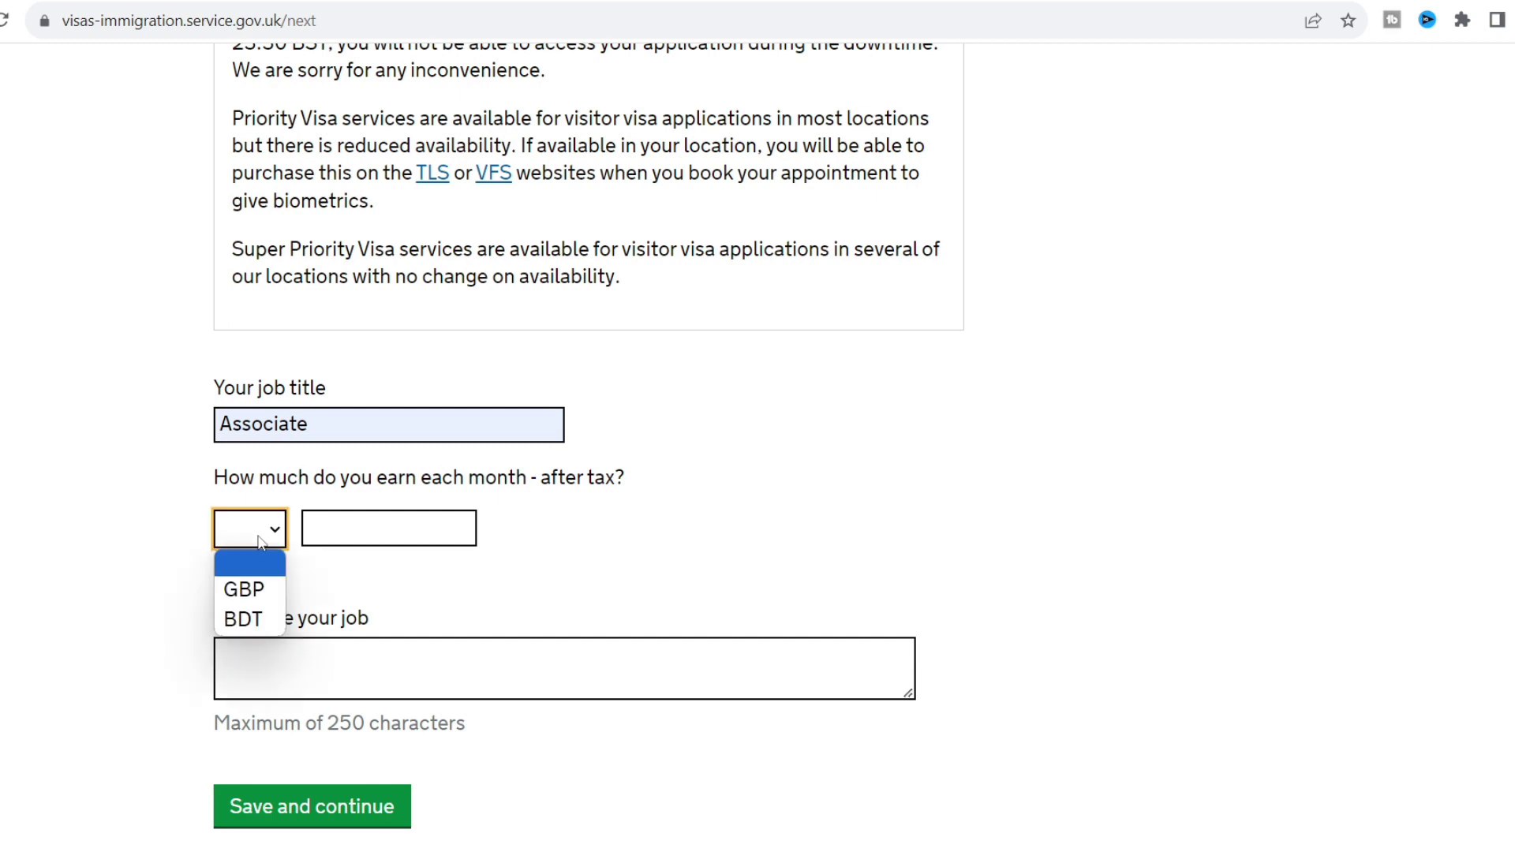
click(241, 624)
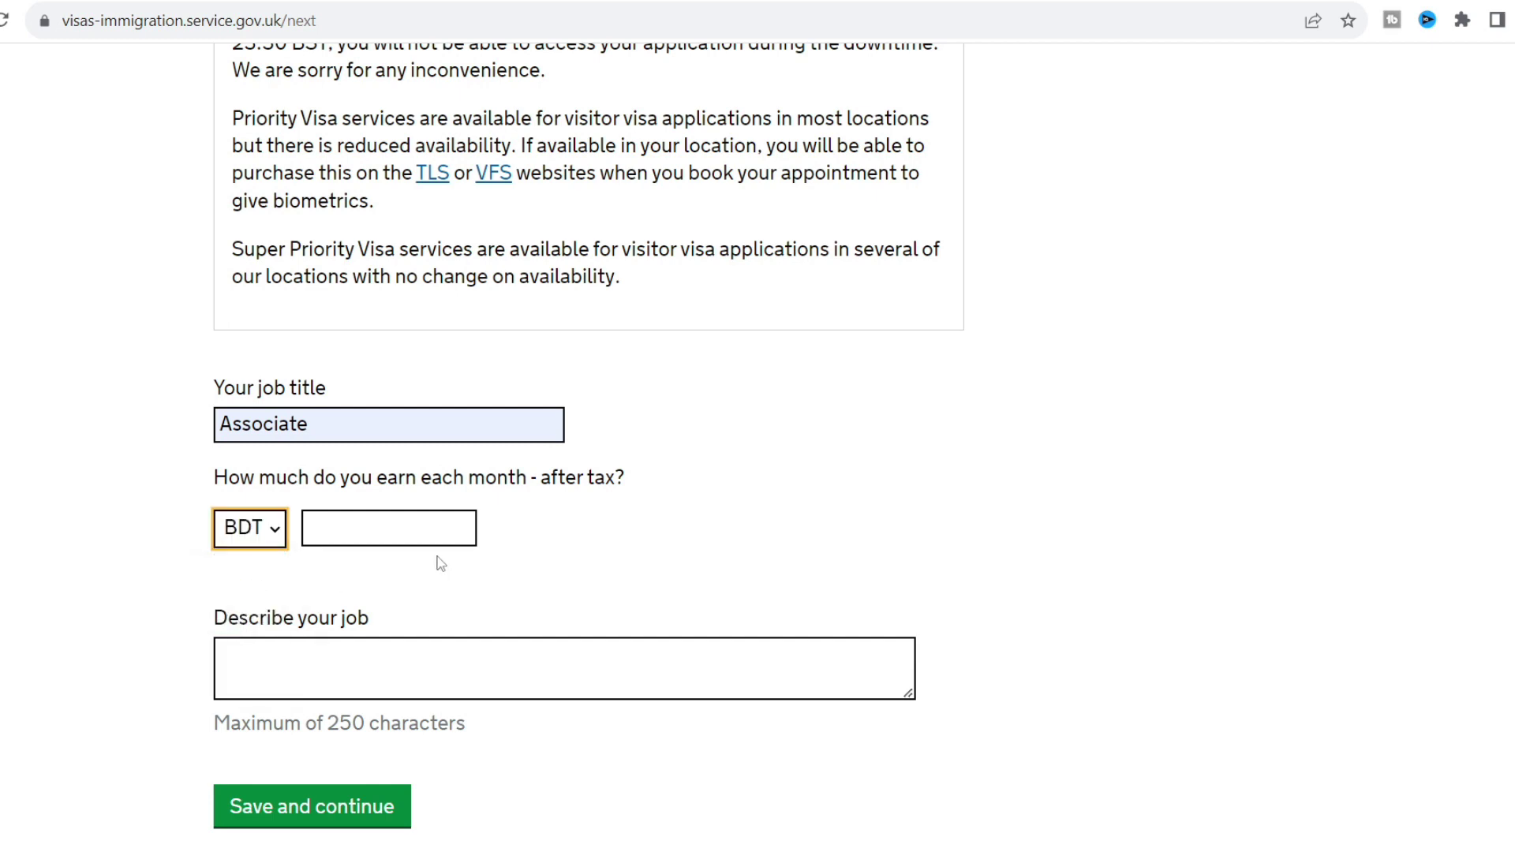
click(414, 527)
text(50)
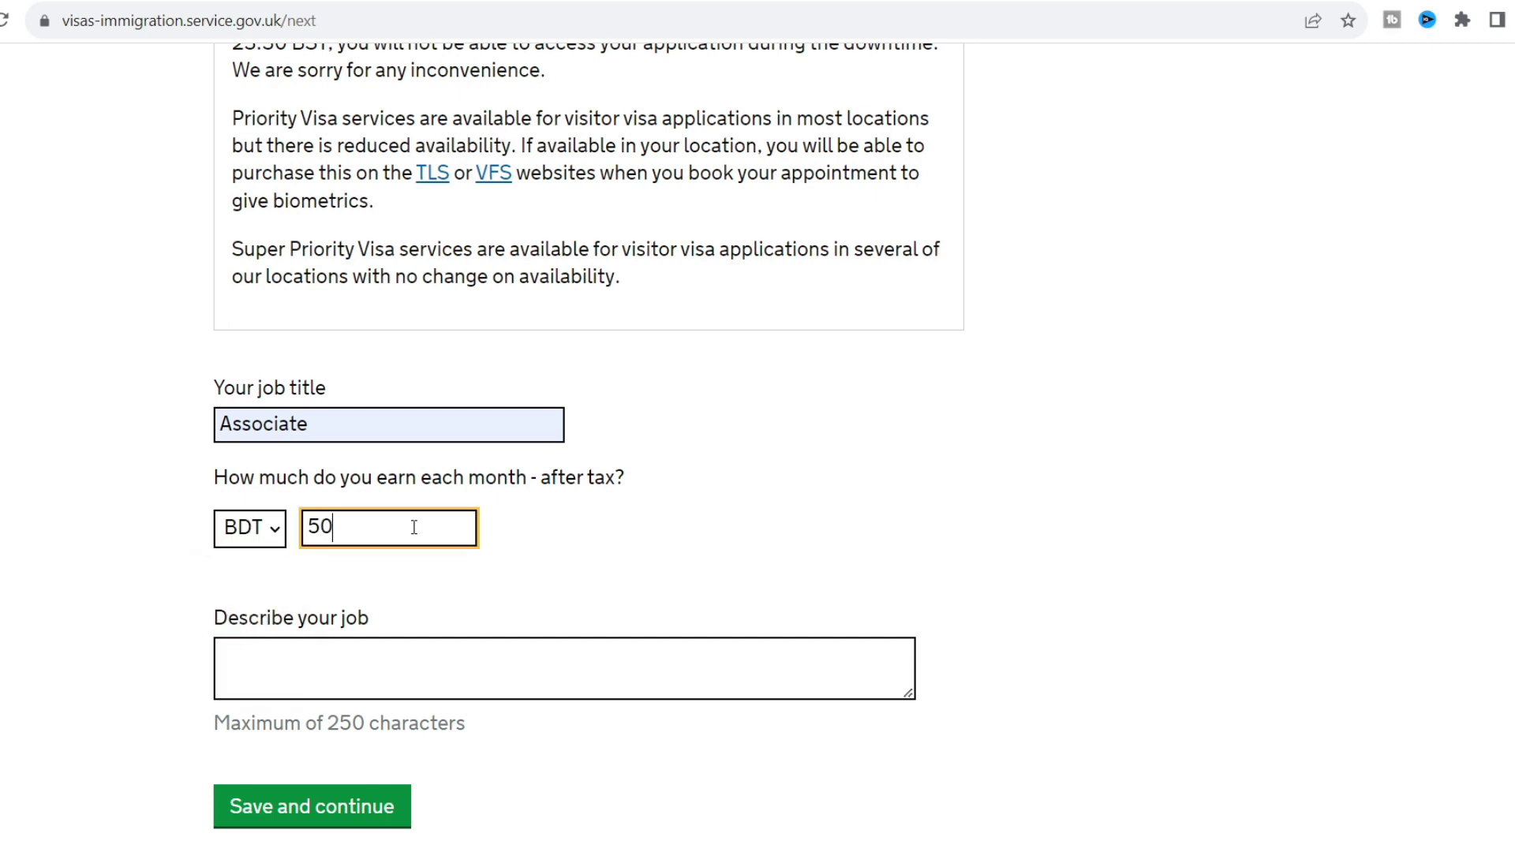
text(000)
click(181, 580)
Describe the job as "I'm a logistic associate." and save the employment details.
scroll(182, 578, down, 2)
click(323, 547)
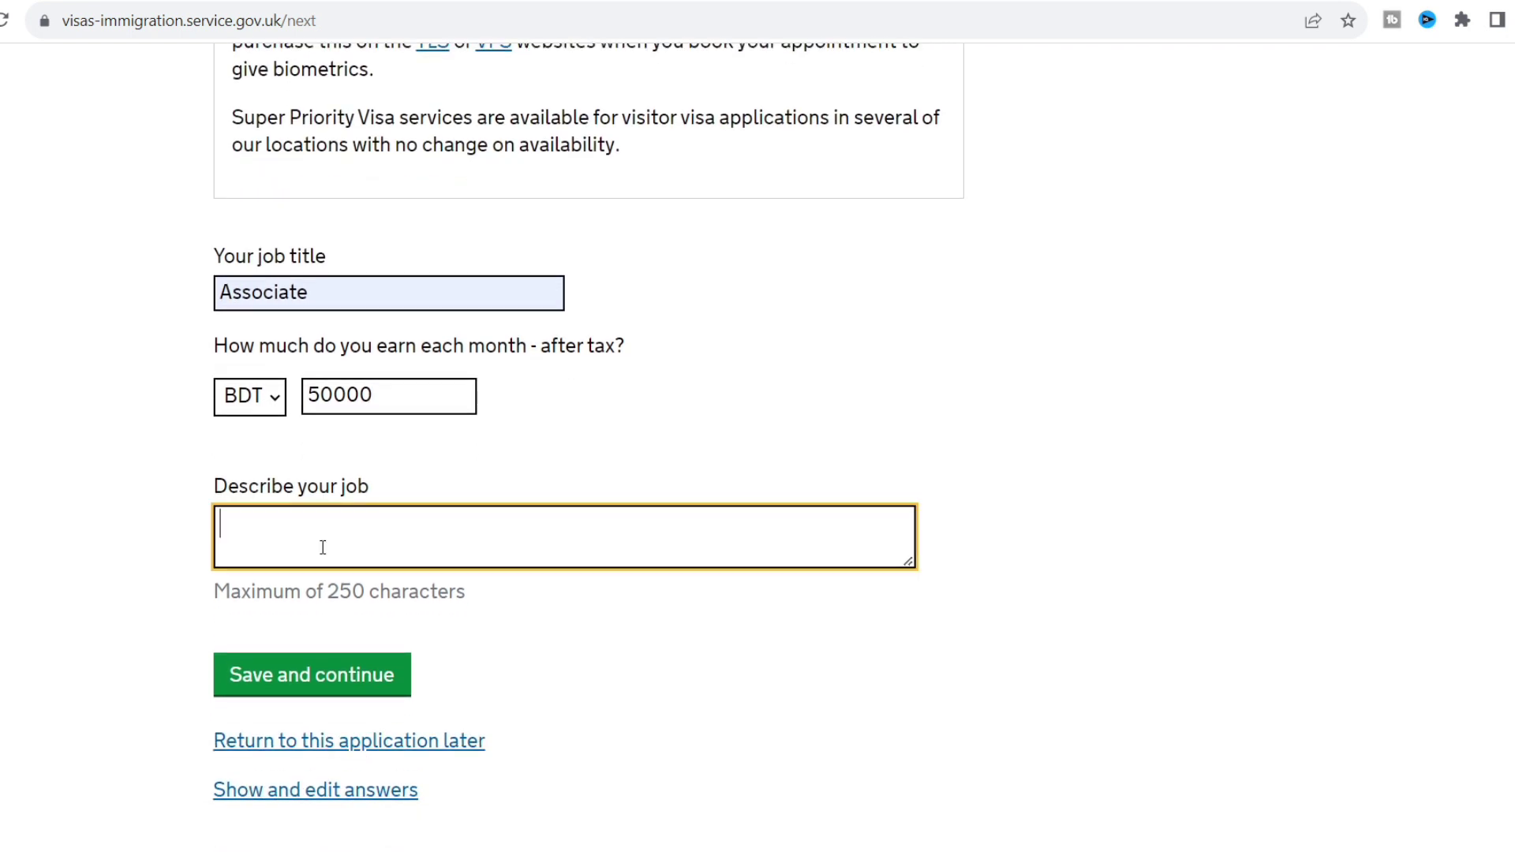
text(I/m a)
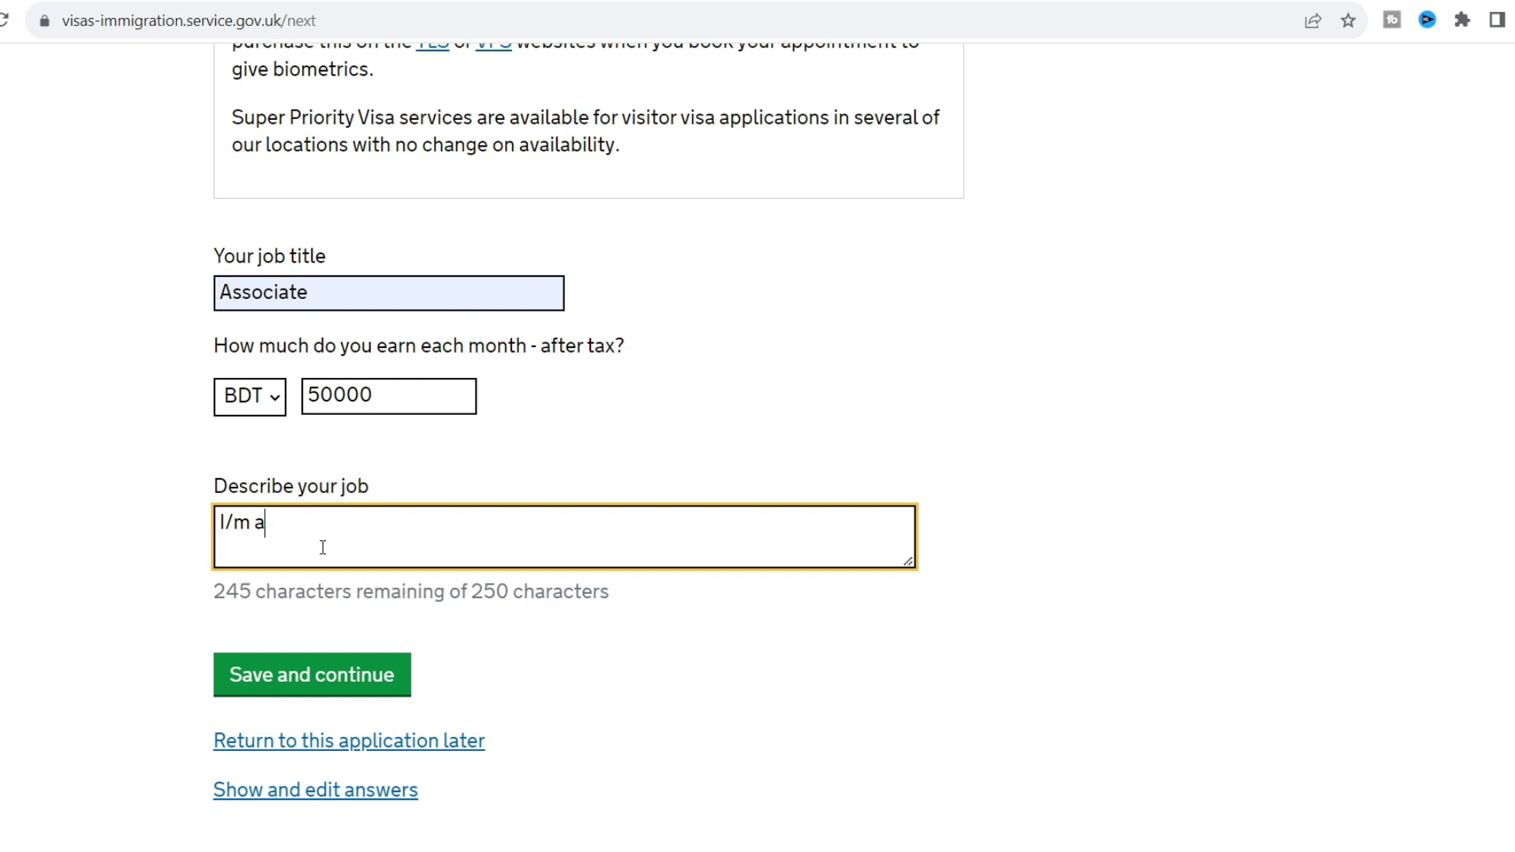
key(BackSpace)
key(BackSpace)
key(BackSpace)
key(BackSpace)
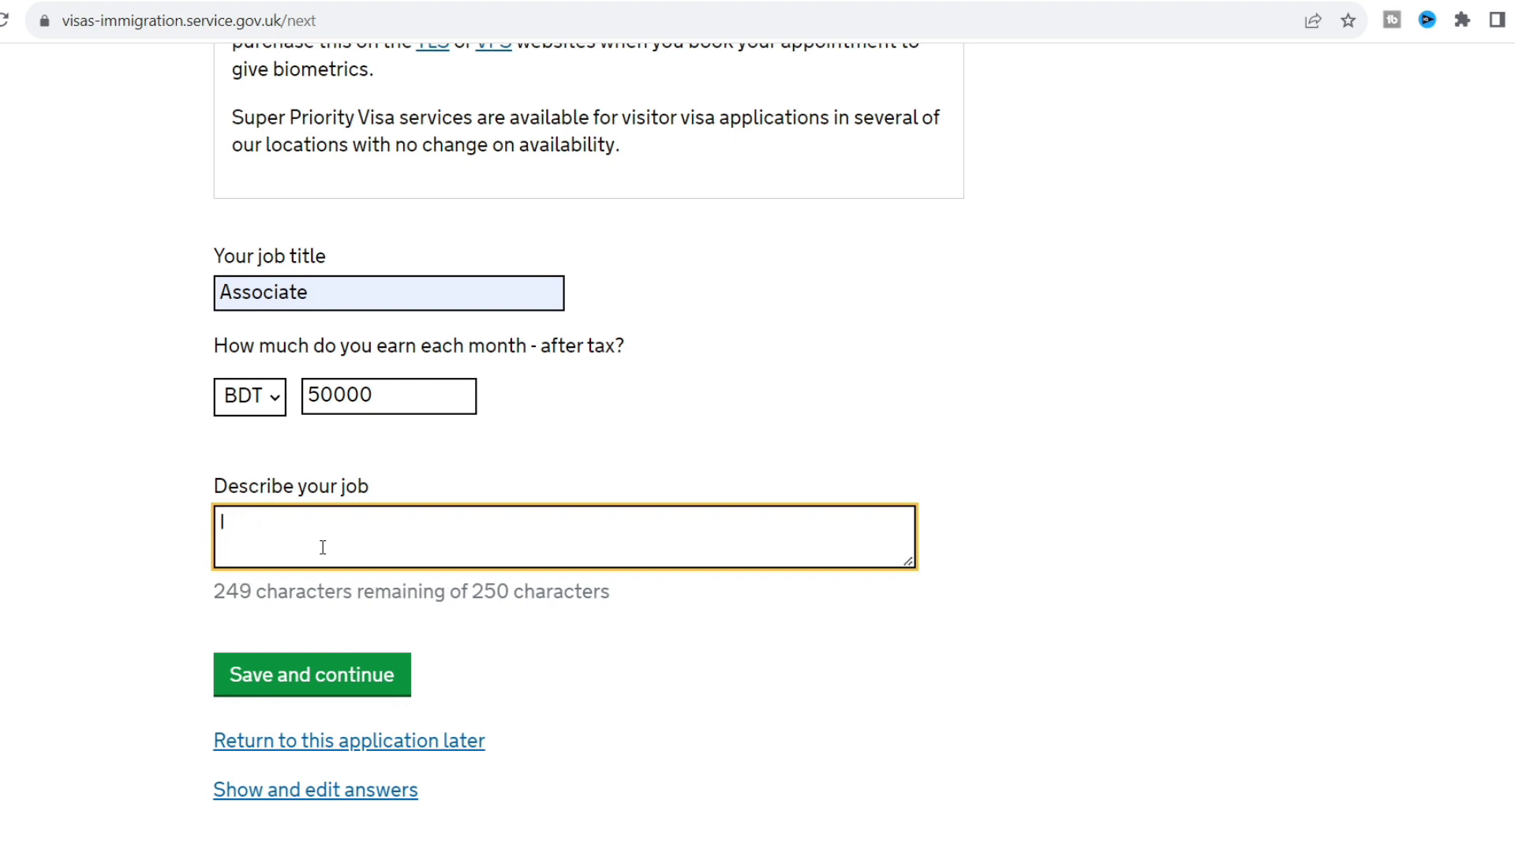
text('m a)
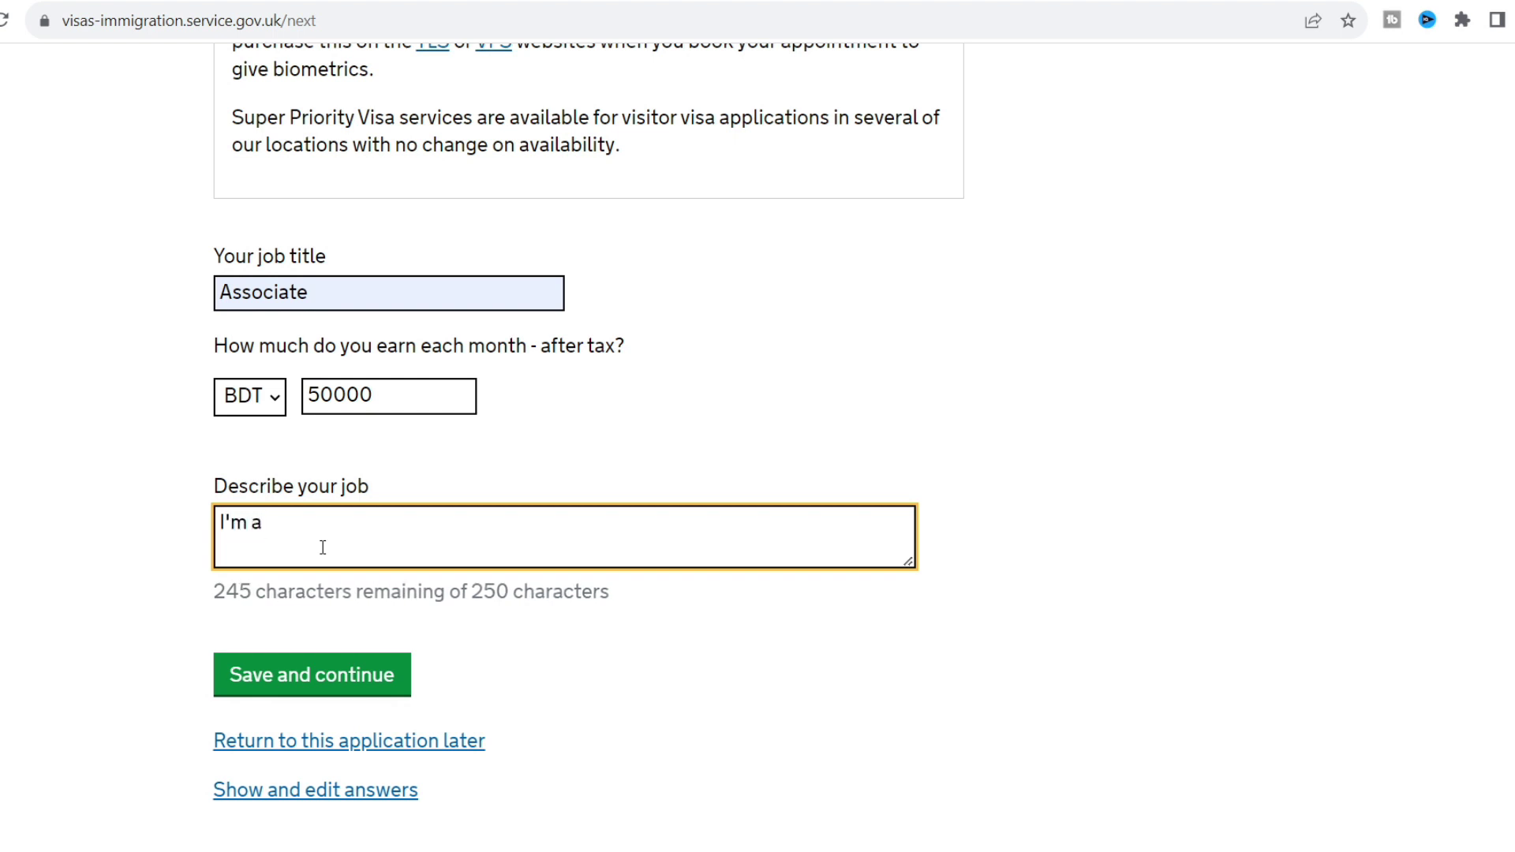
text( logis)
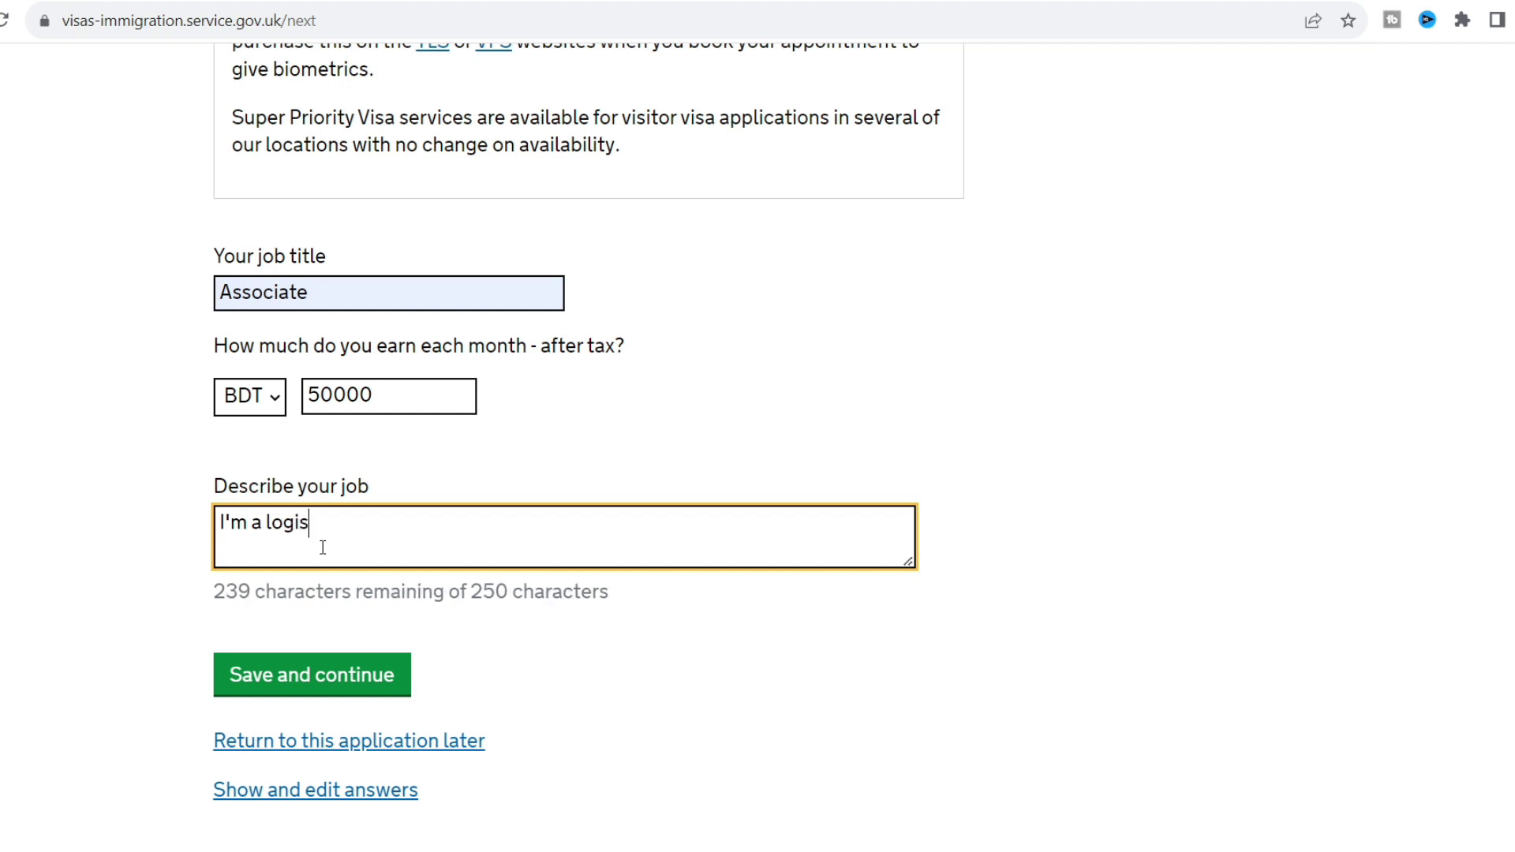
text(tic a)
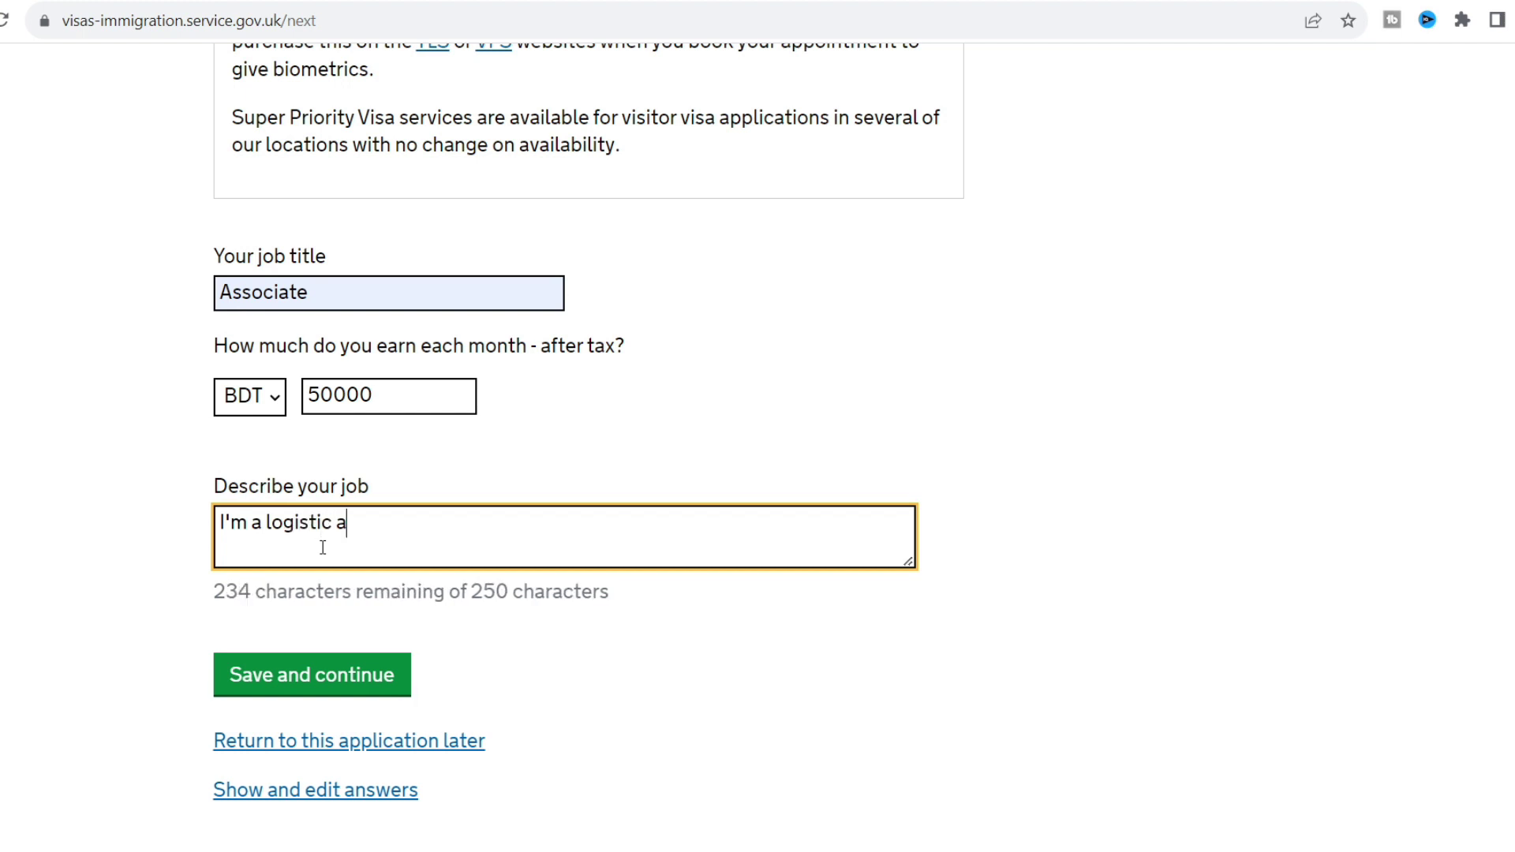
text(ssociate.)
click(90, 477)
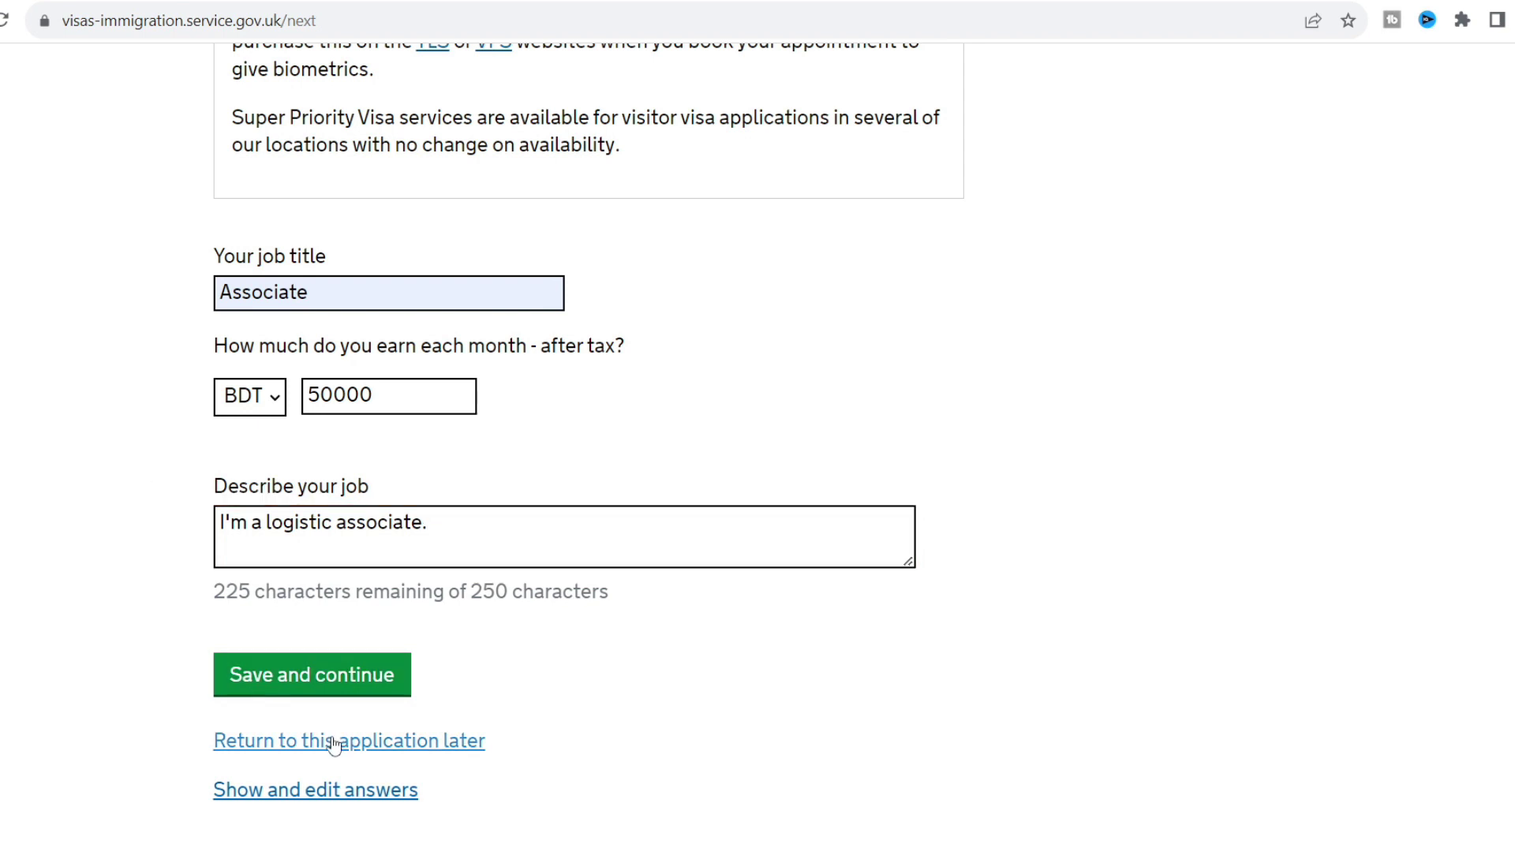
click(481, 533)
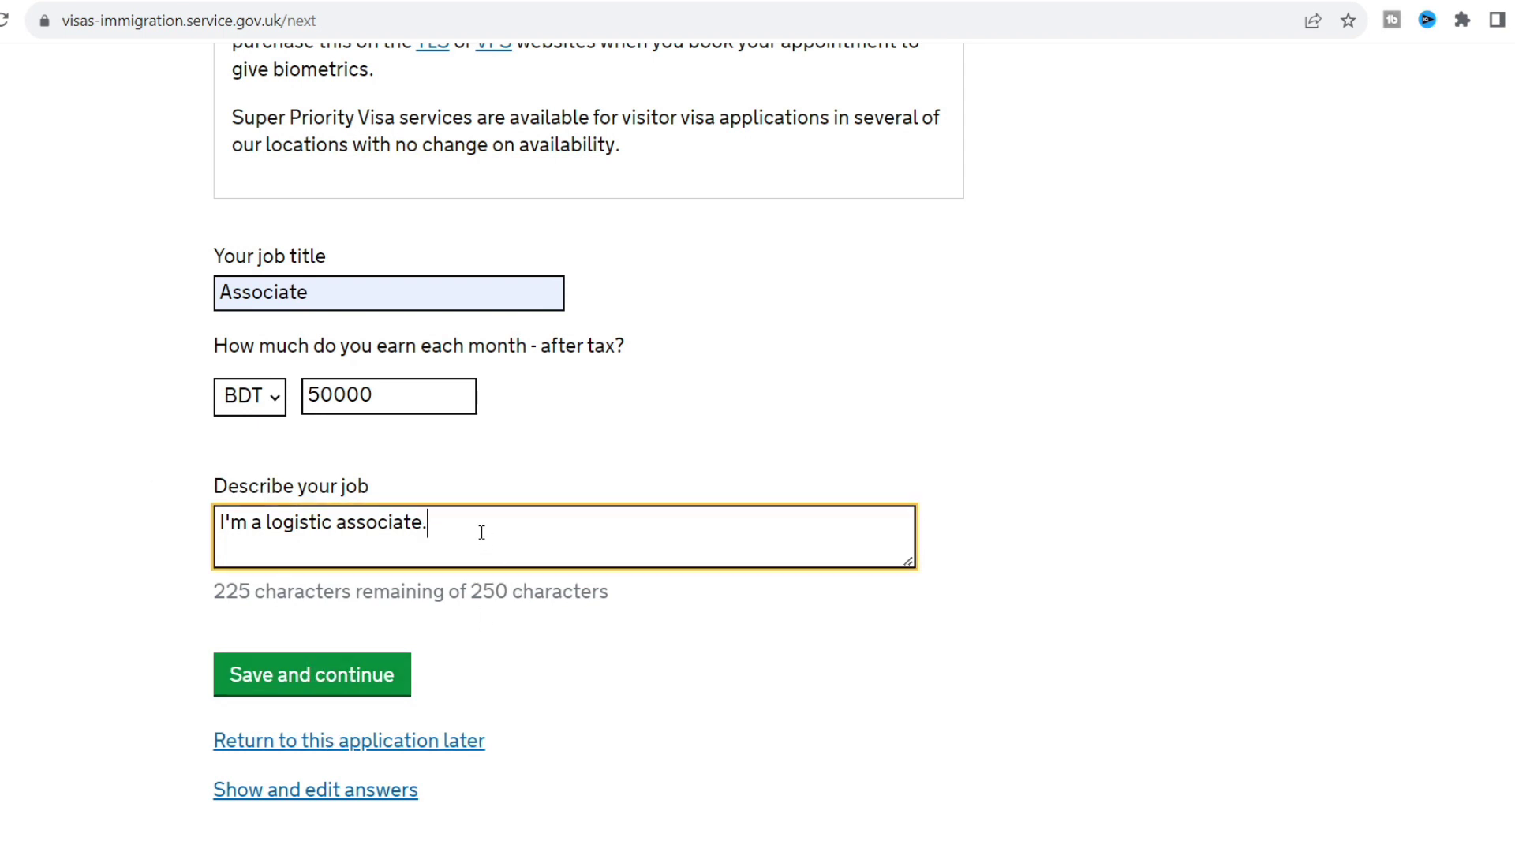
click(339, 681)
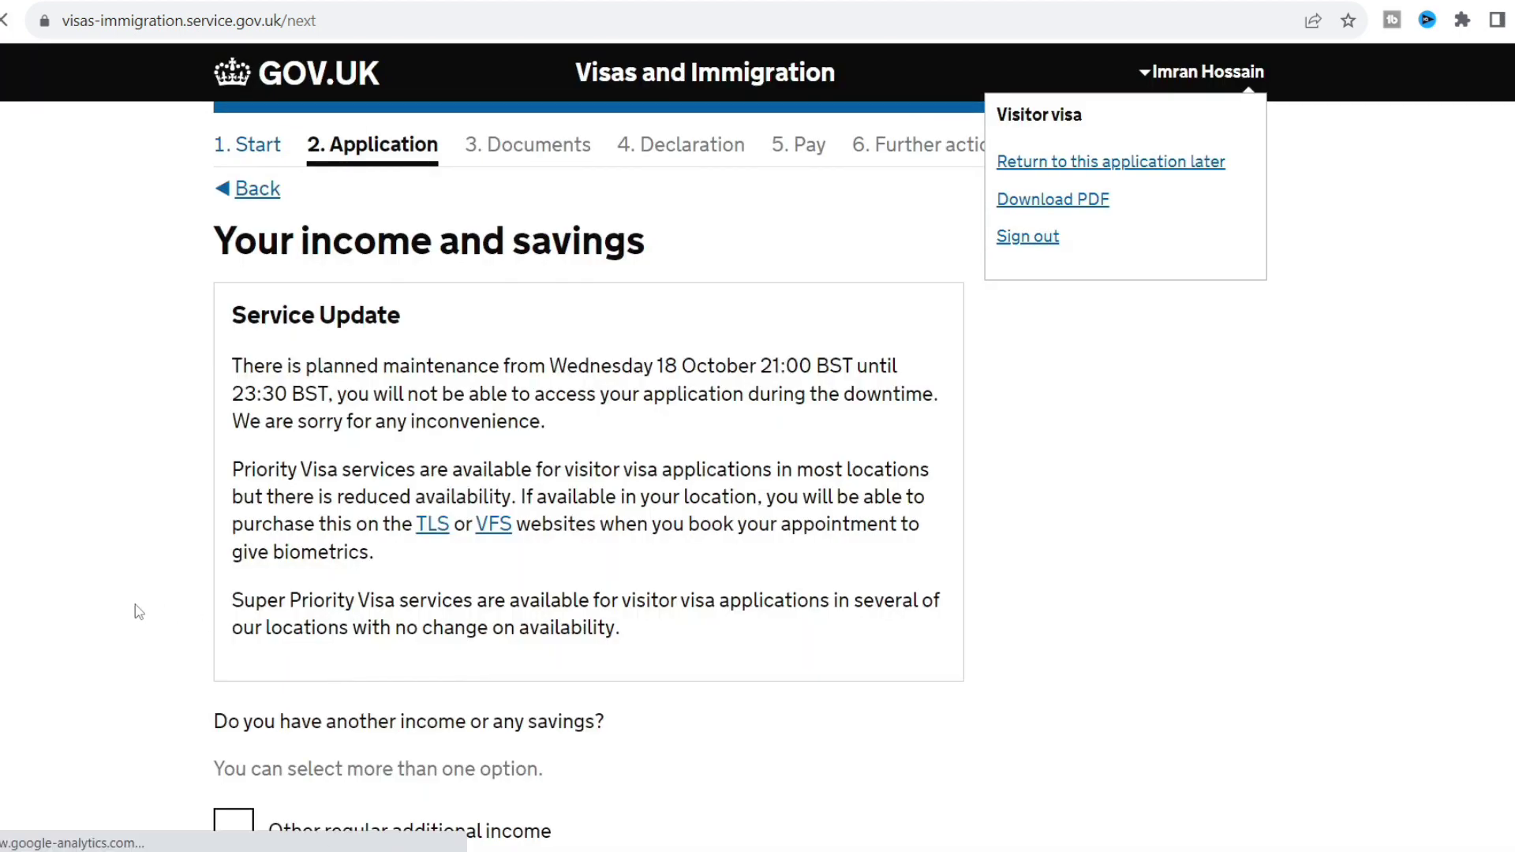
Declare another regular additional income of 30000 BDT a year.
scroll(132, 609, down, 3)
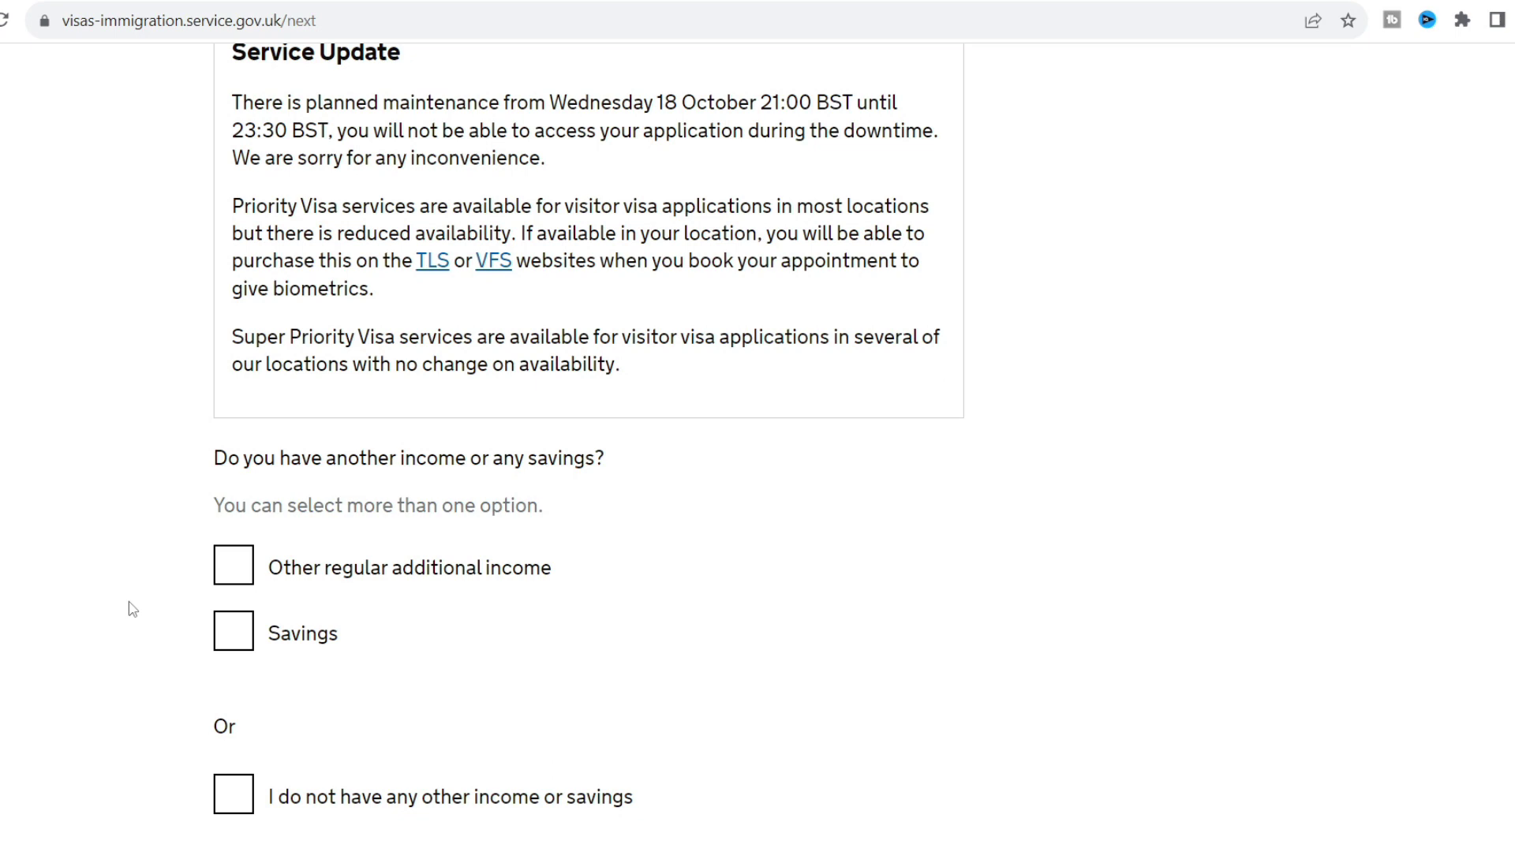
scroll(133, 609, down, 1)
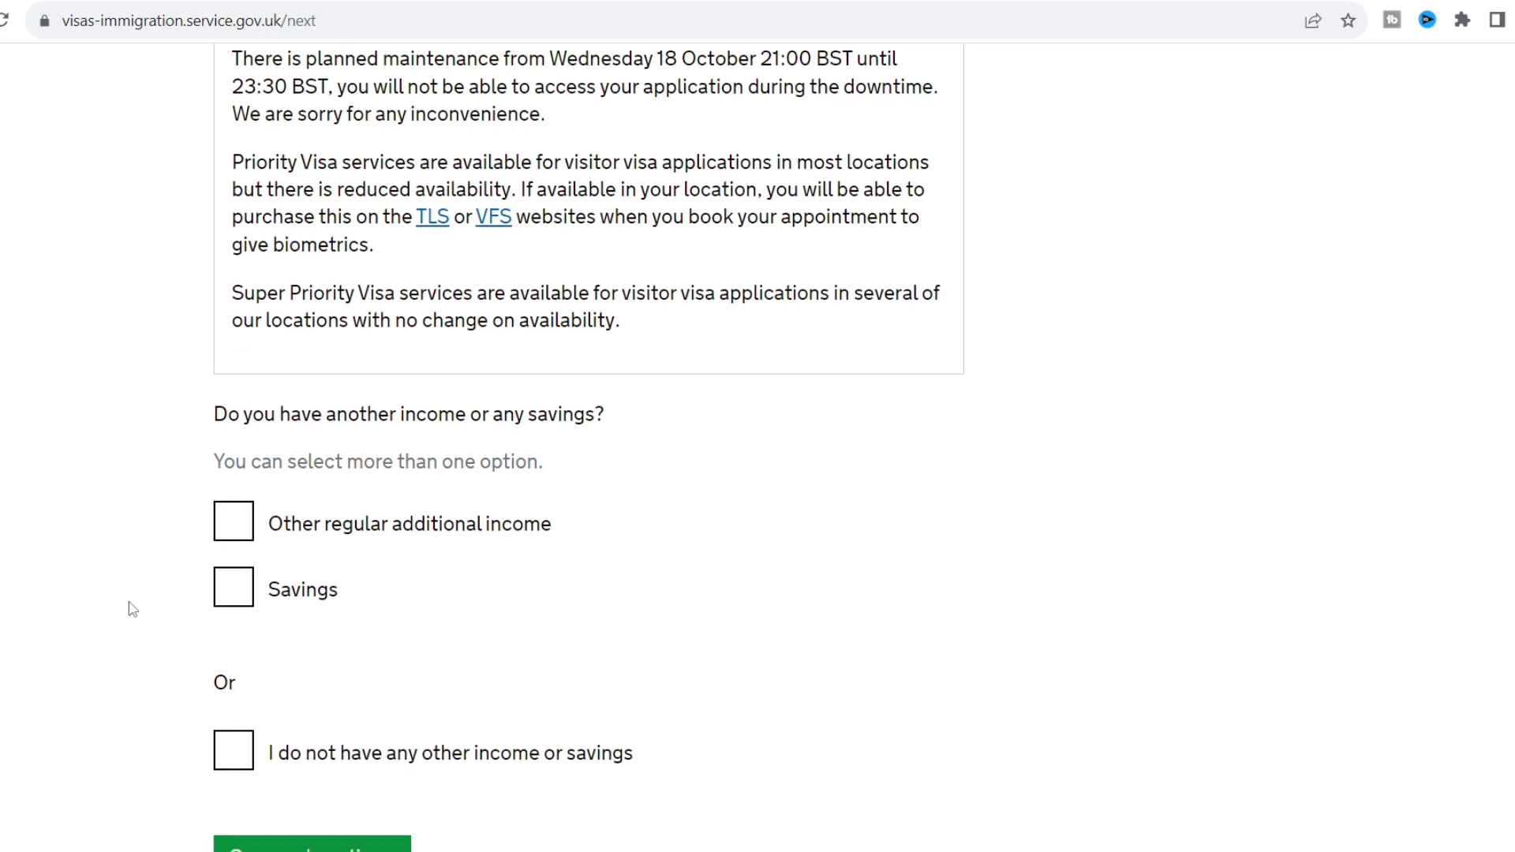
scroll(133, 609, down, 1)
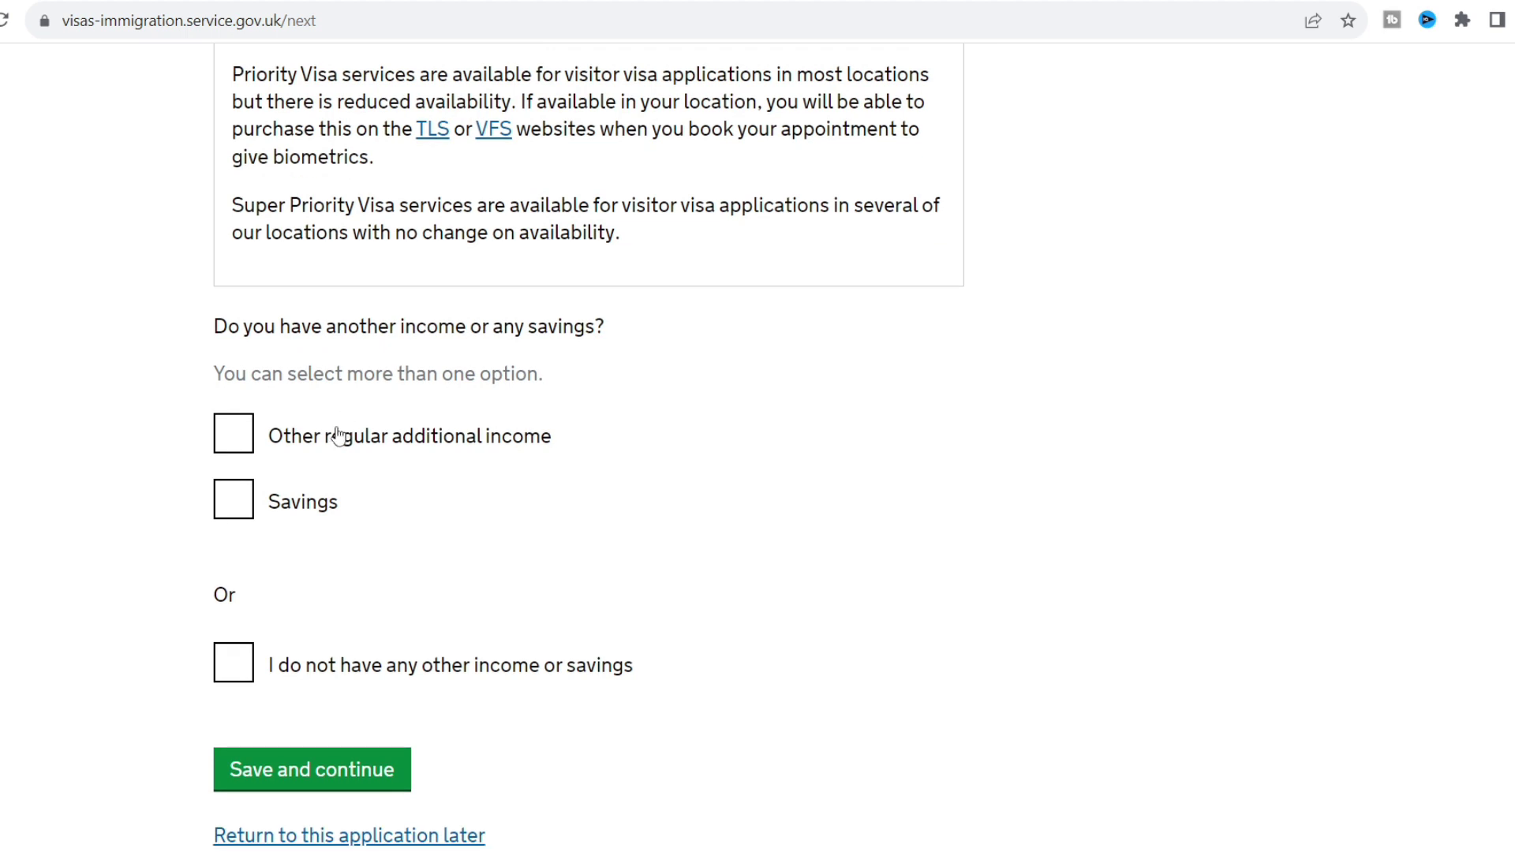
click(230, 447)
click(176, 528)
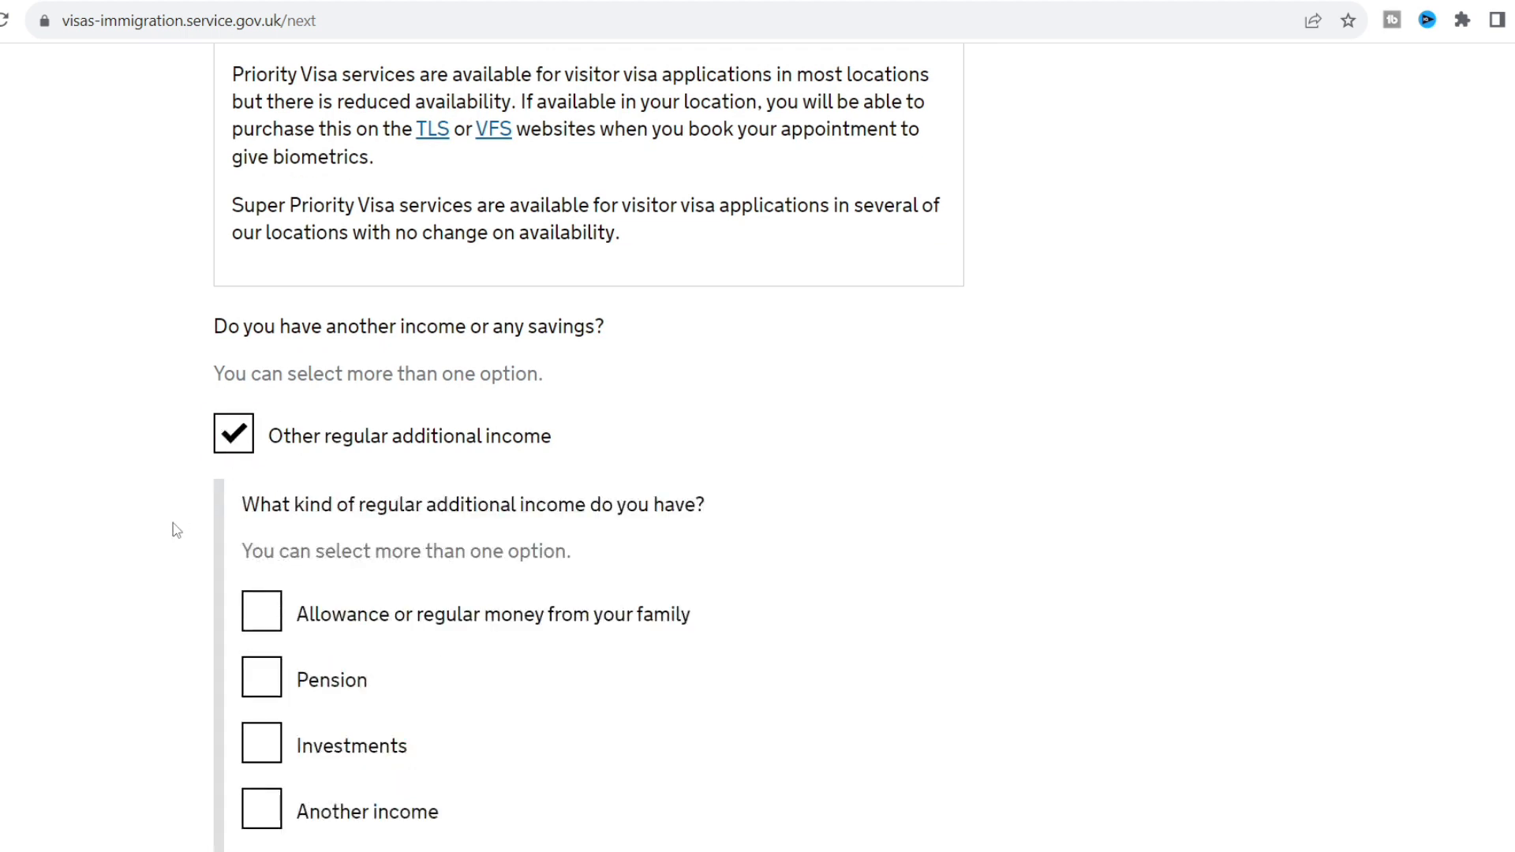
scroll(176, 528, down, 2)
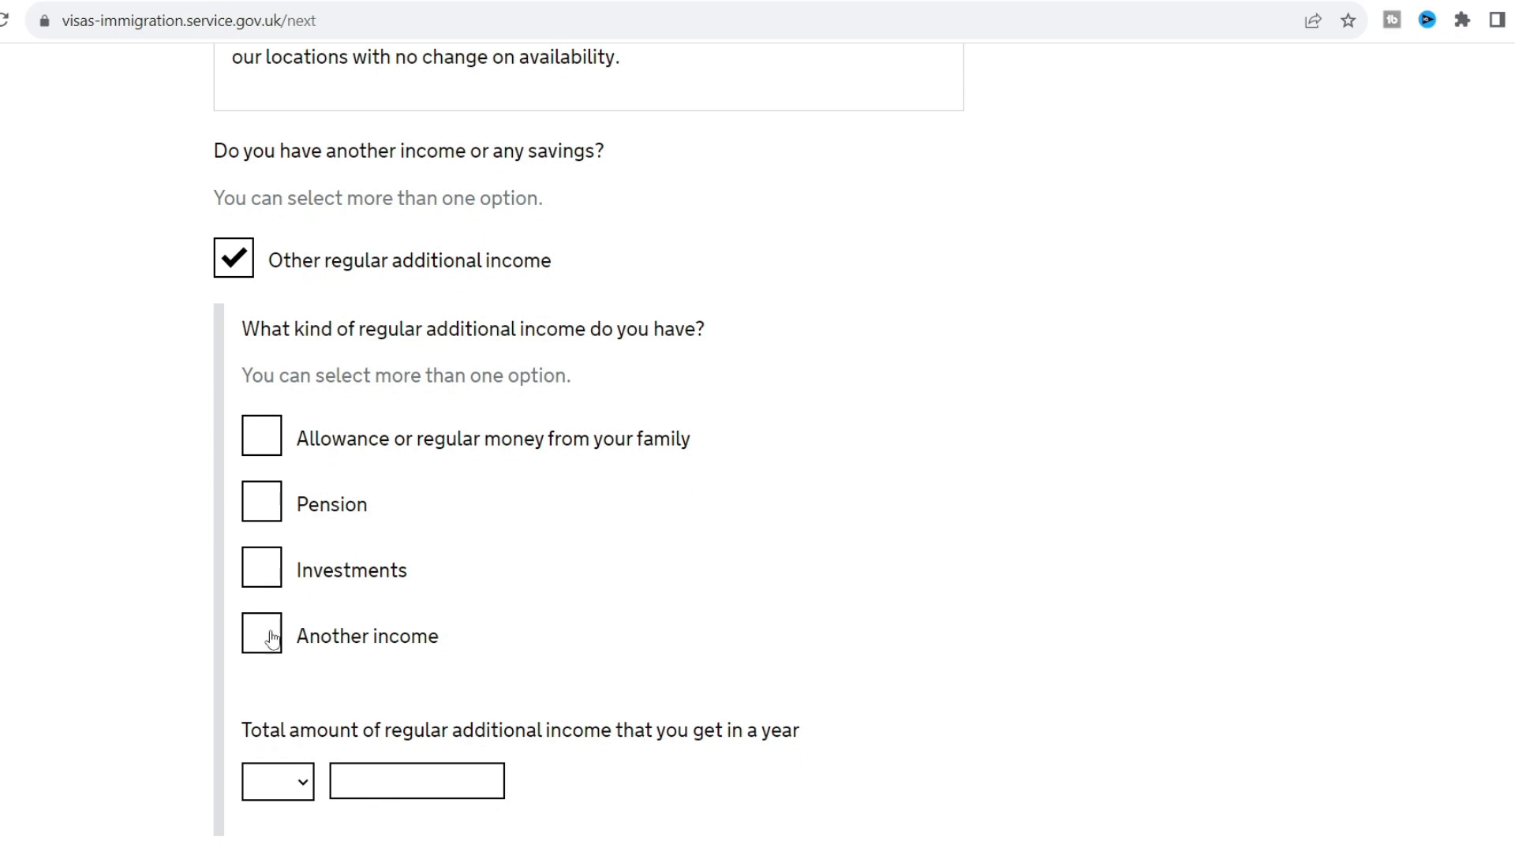
click(268, 632)
click(161, 672)
scroll(161, 671, down, 2)
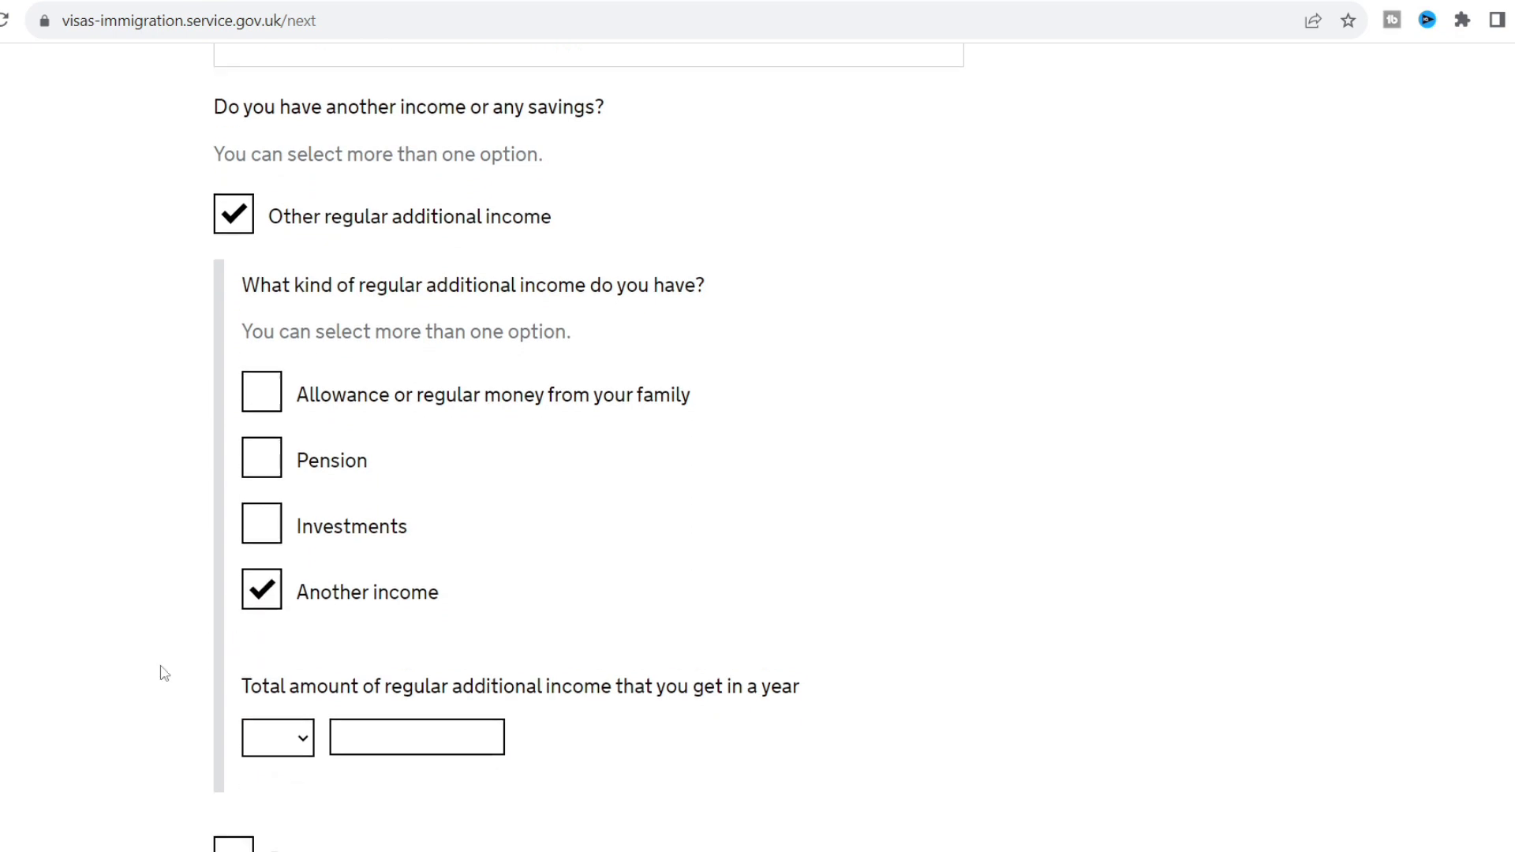
click(307, 651)
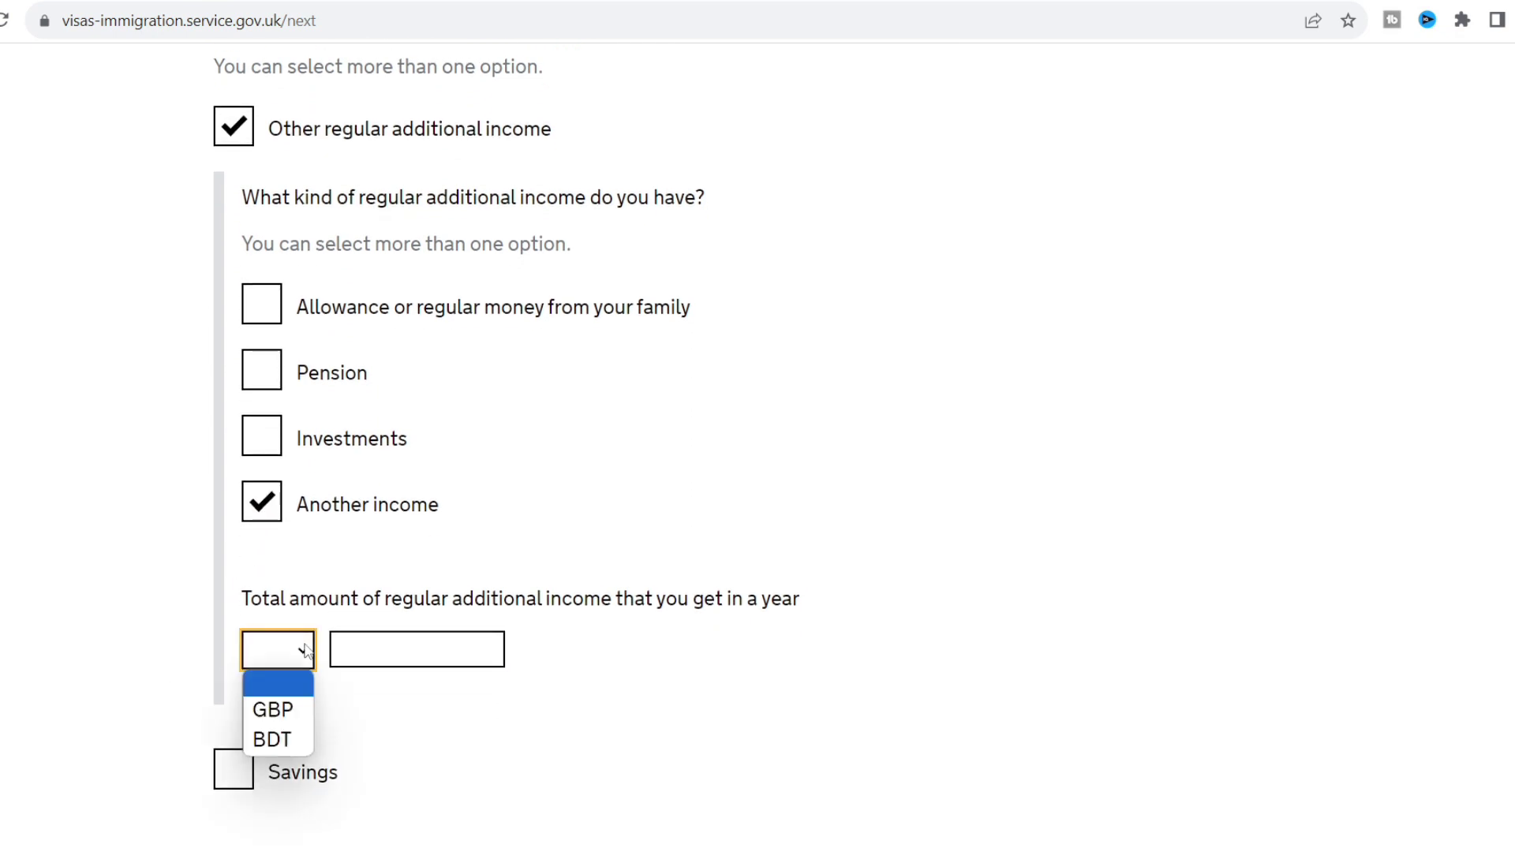
click(284, 737)
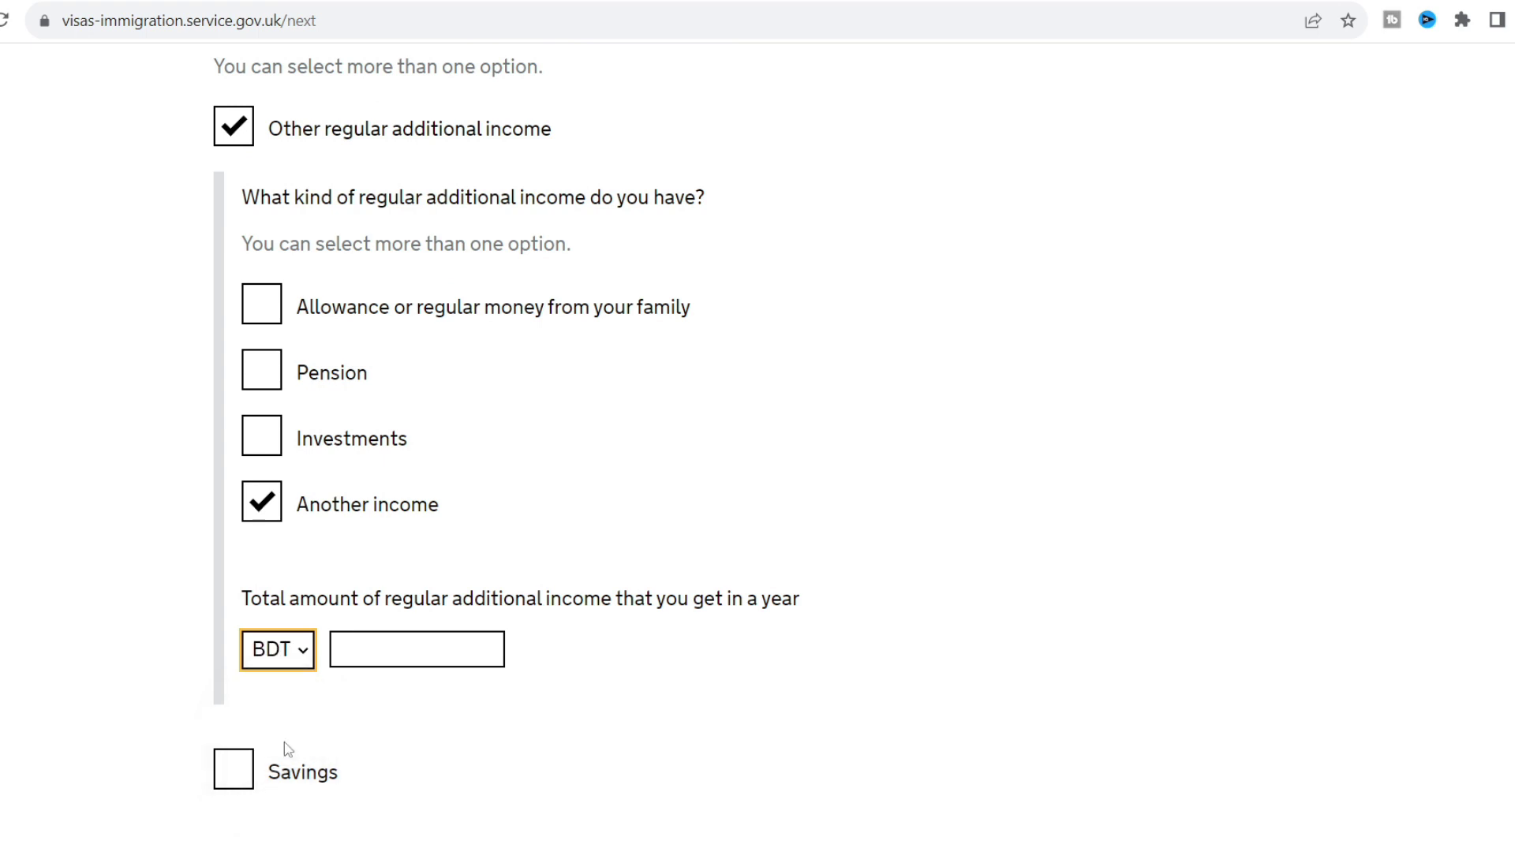
click(371, 656)
text(2000)
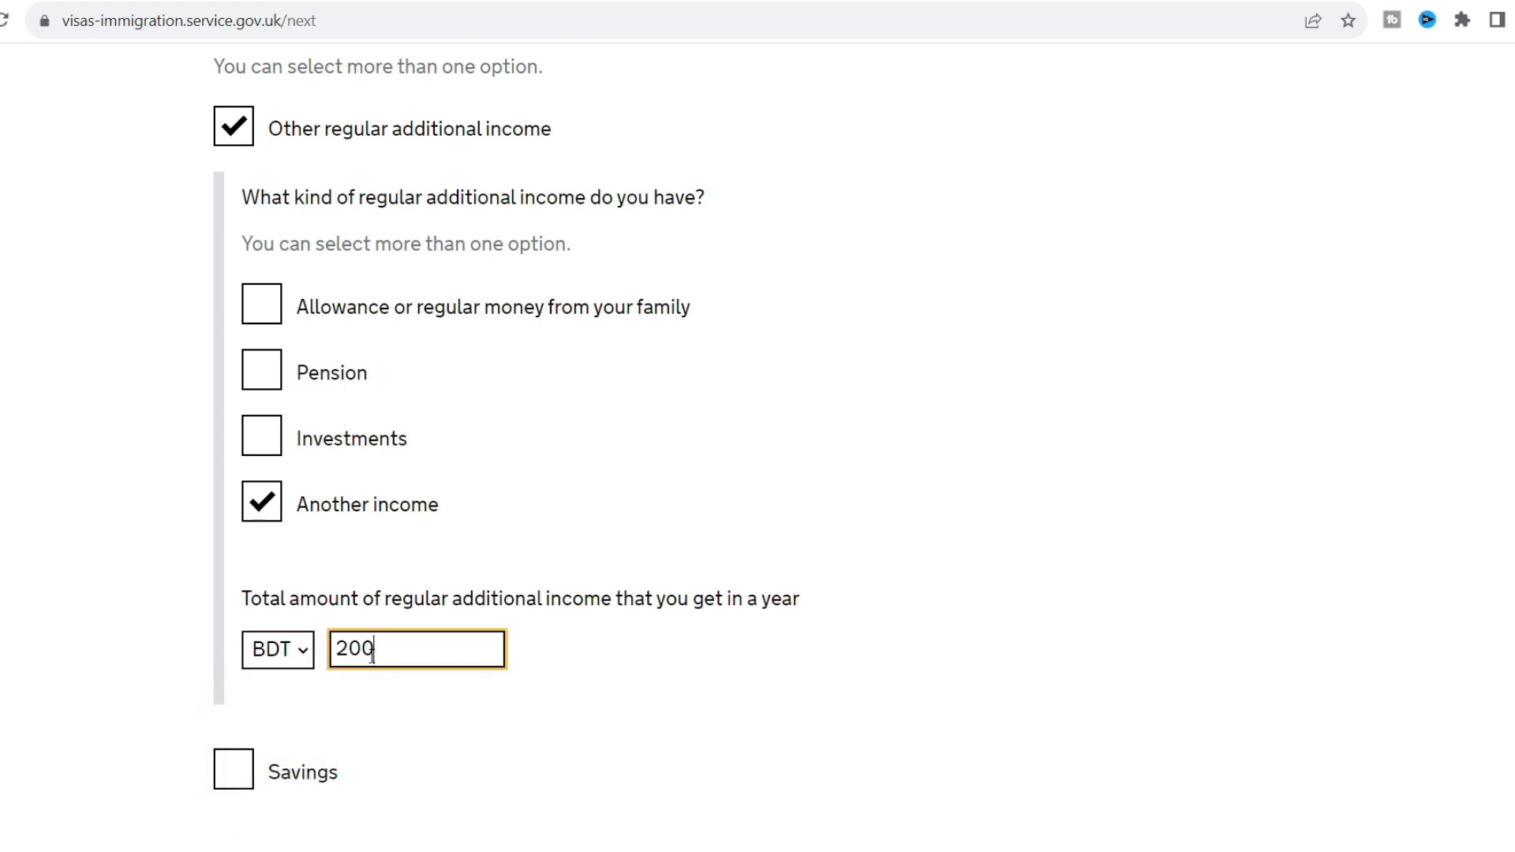
key(BackSpace)
key(BackSpace)
key(BackSpace)
key(BackSpace)
text(30000)
click(582, 704)
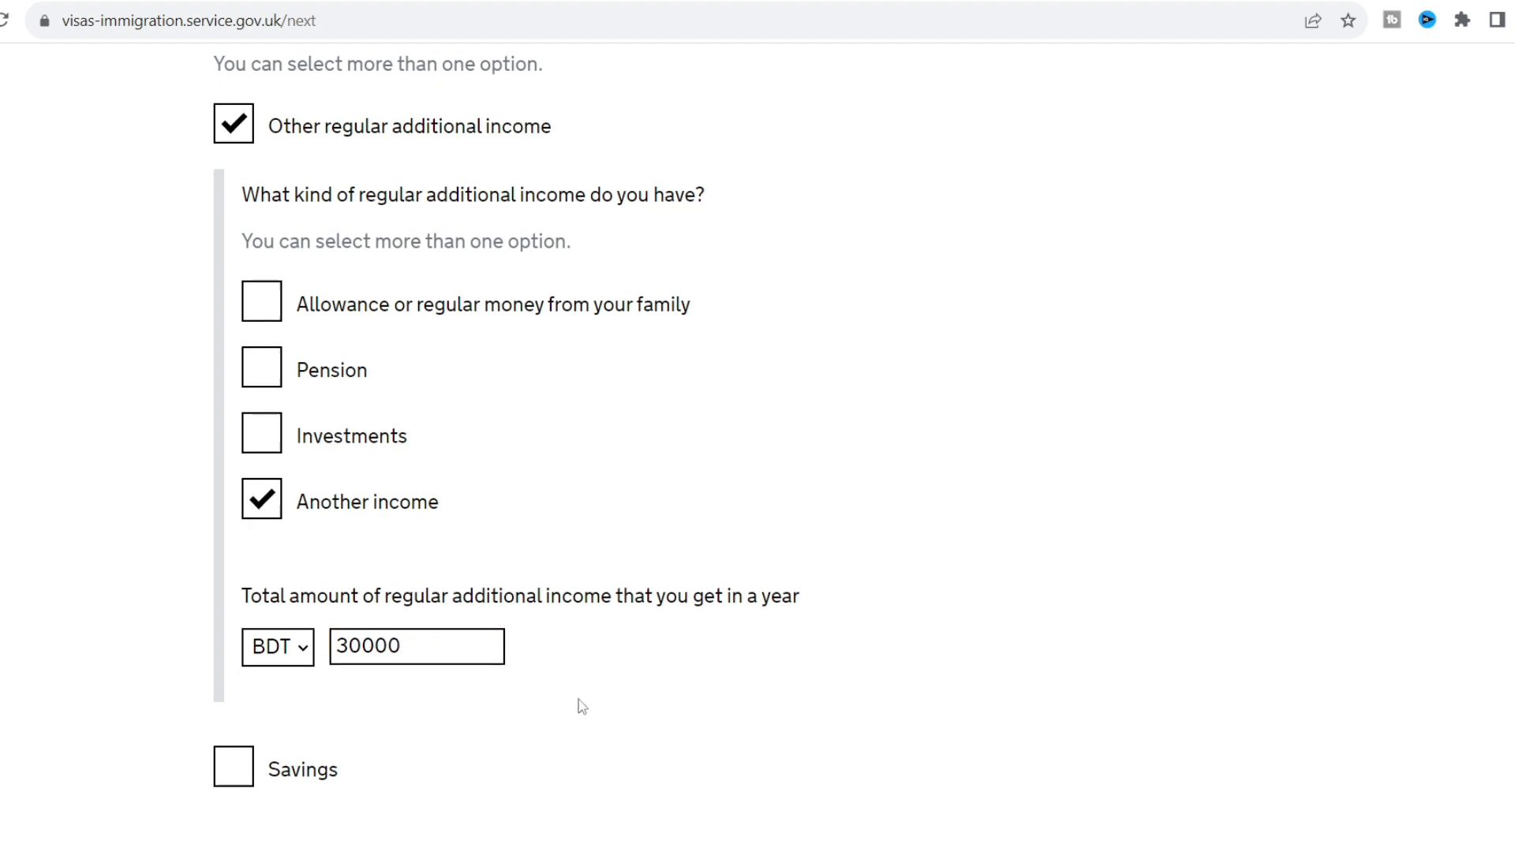
Declare savings of 4000 GBP and save the income and savings answers.
scroll(581, 706, down, 2)
click(230, 595)
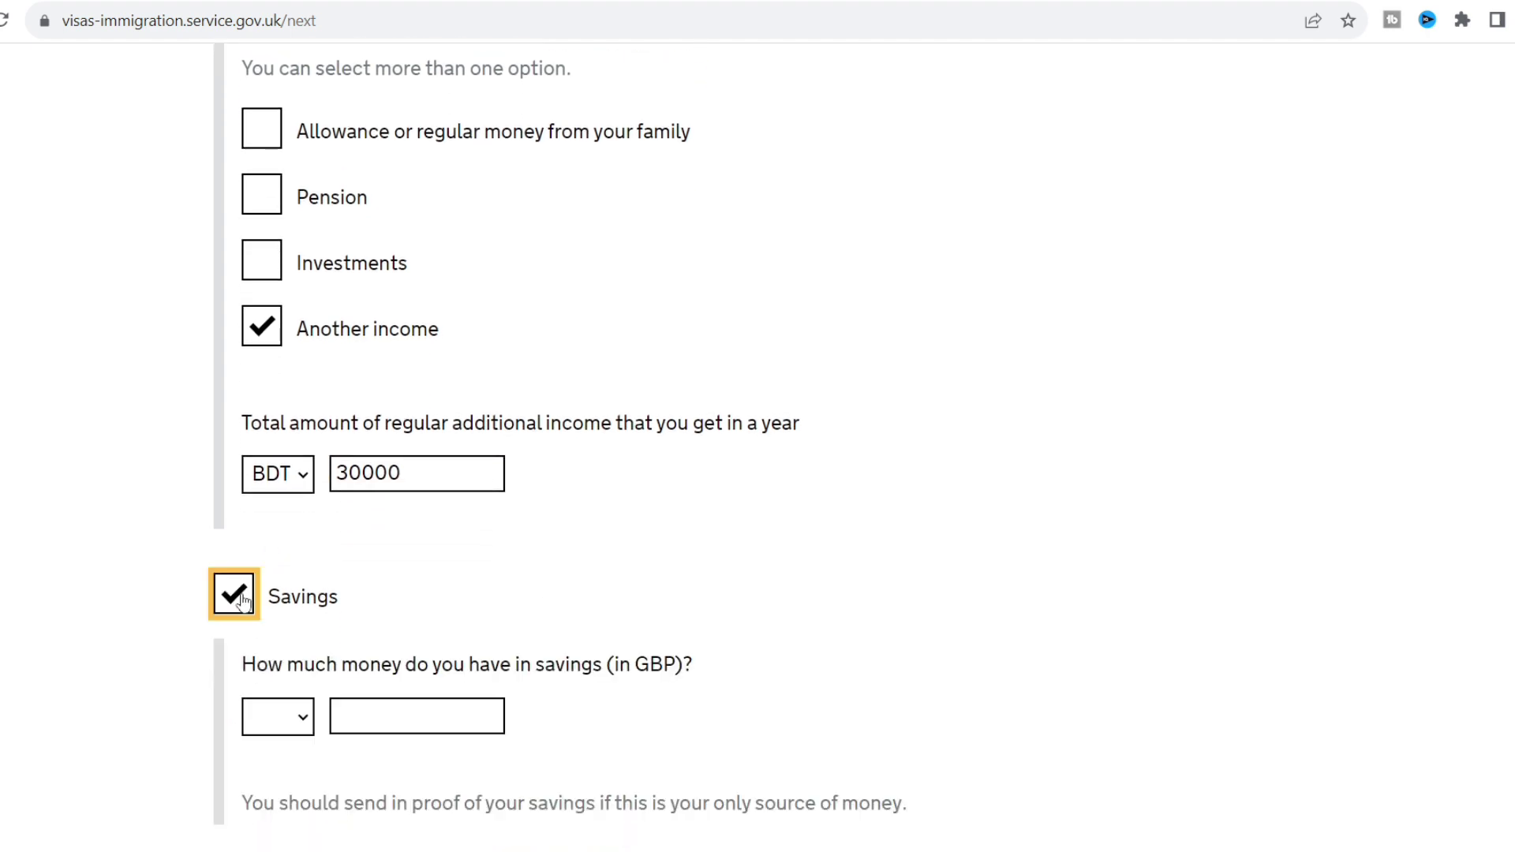
click(394, 726)
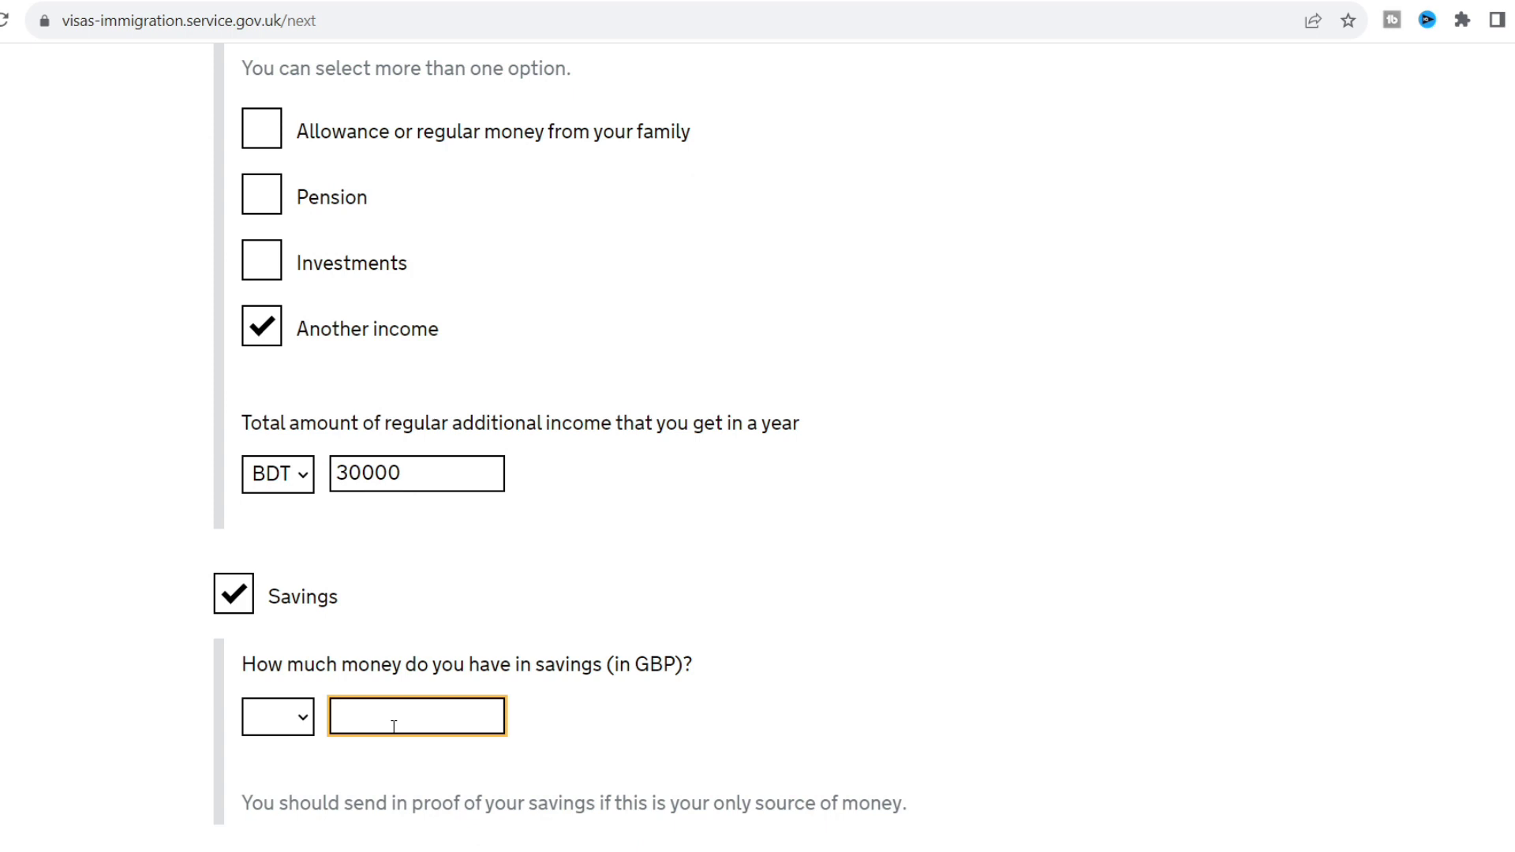
text(40000)
click(944, 565)
scroll(944, 565, down, 2)
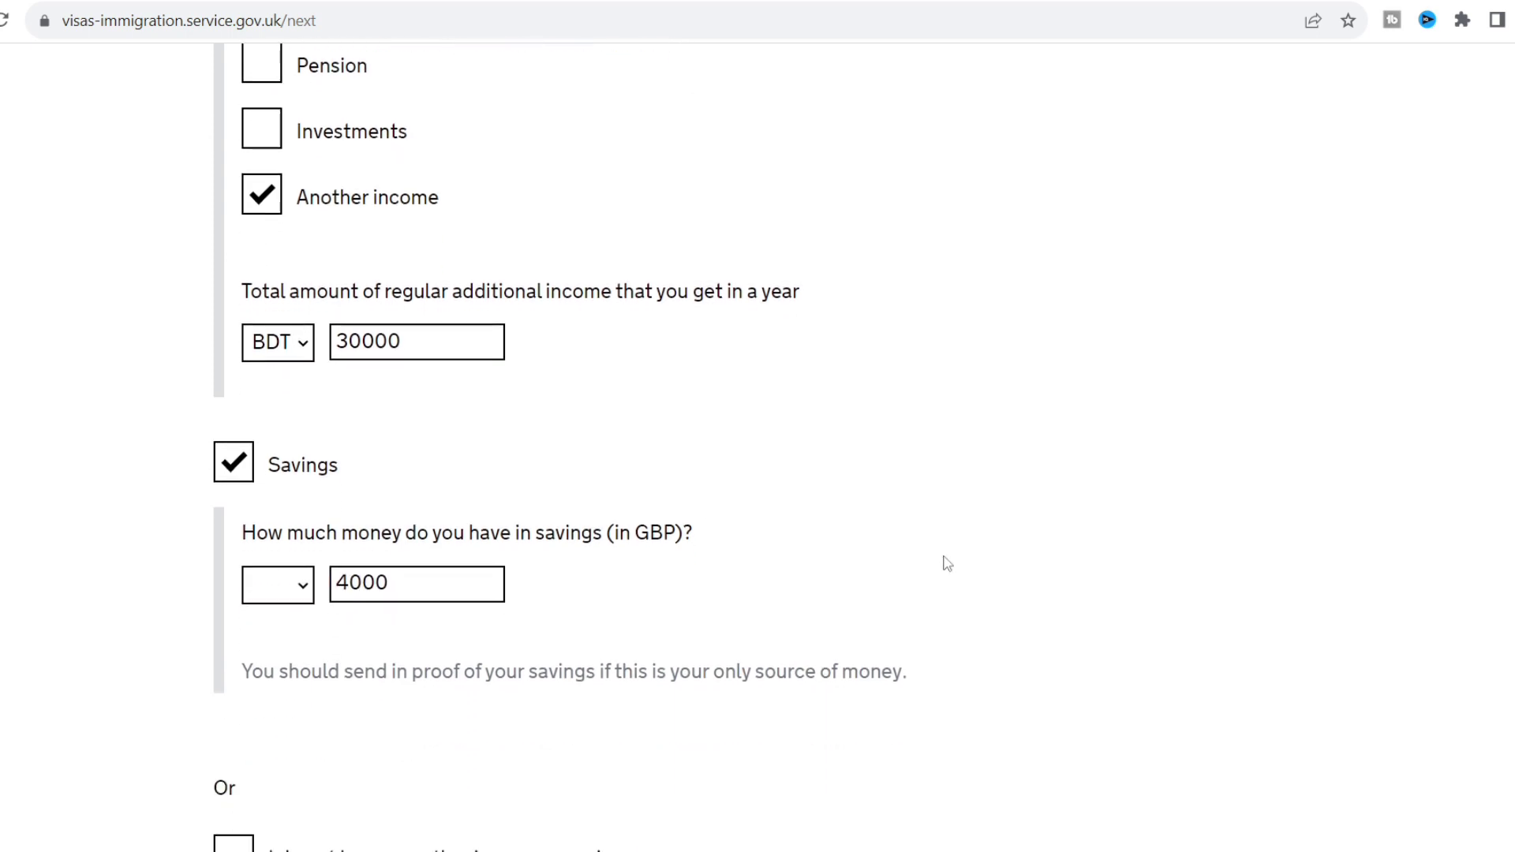
click(278, 585)
click(279, 654)
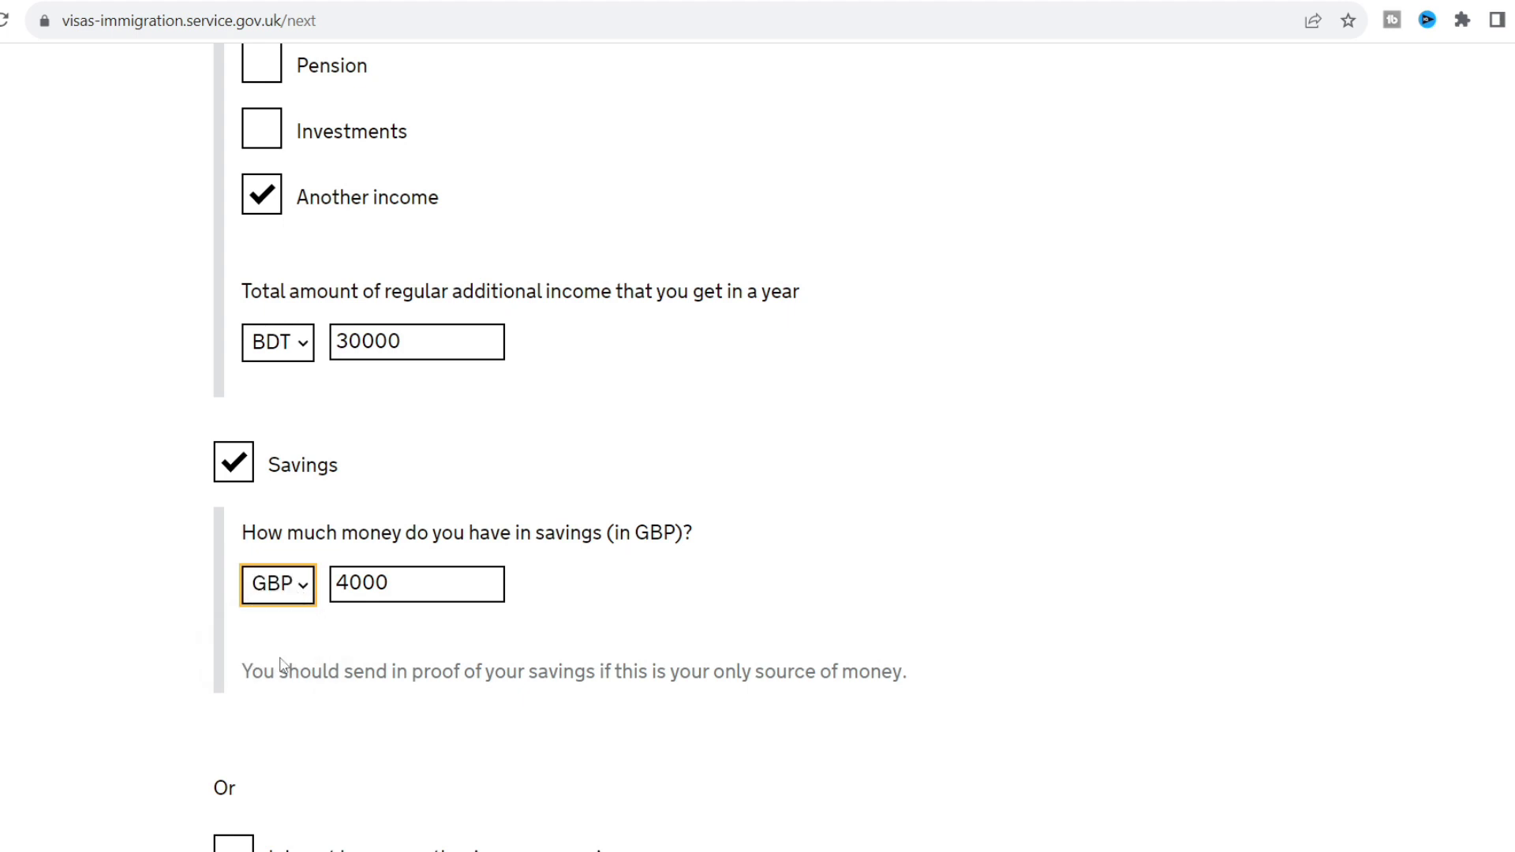
click(165, 618)
scroll(165, 618, down, 4)
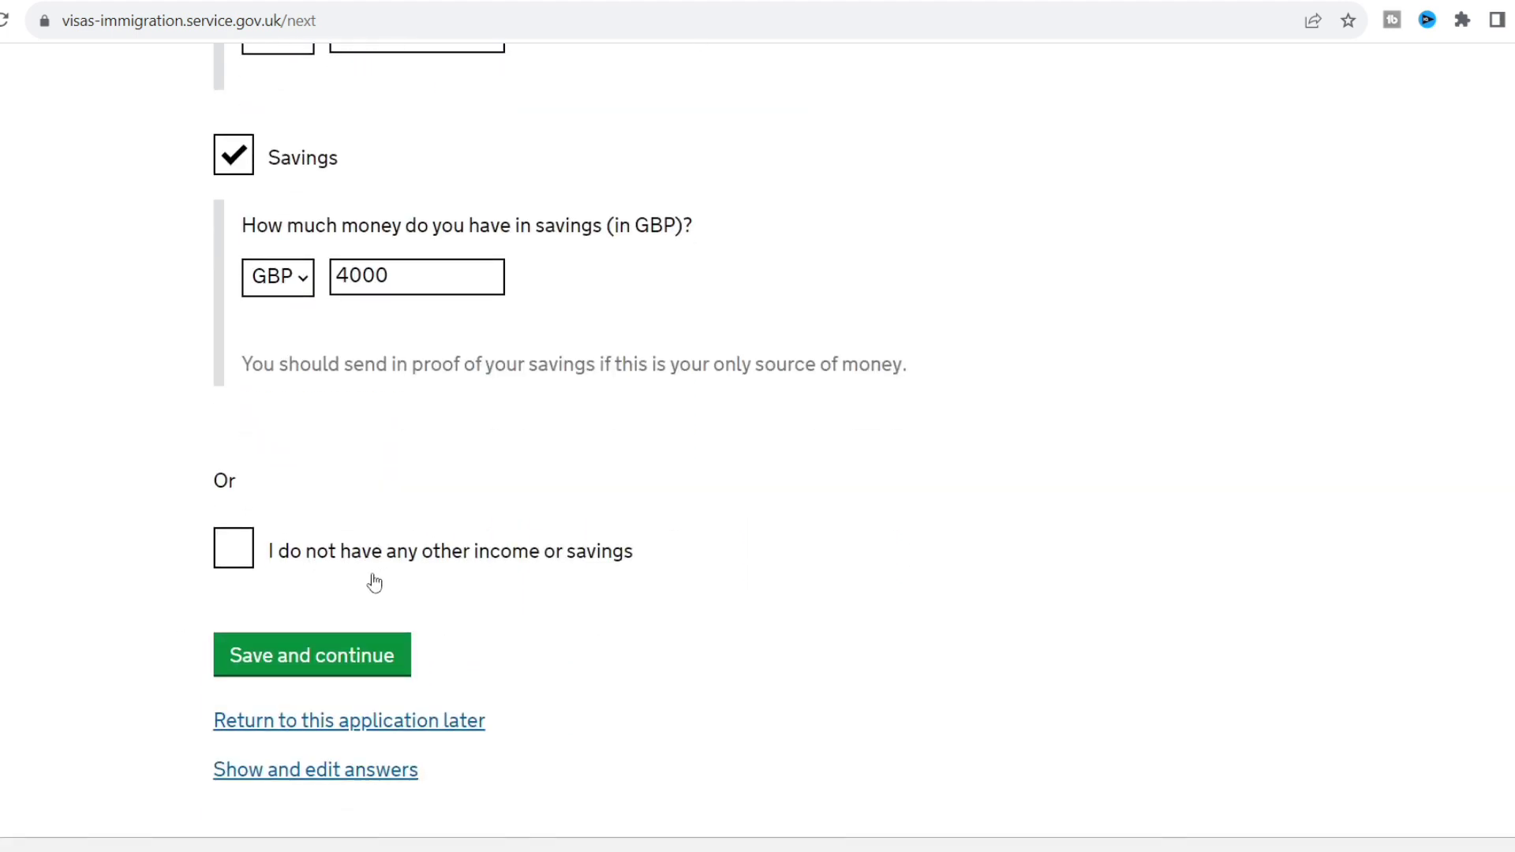
click(305, 652)
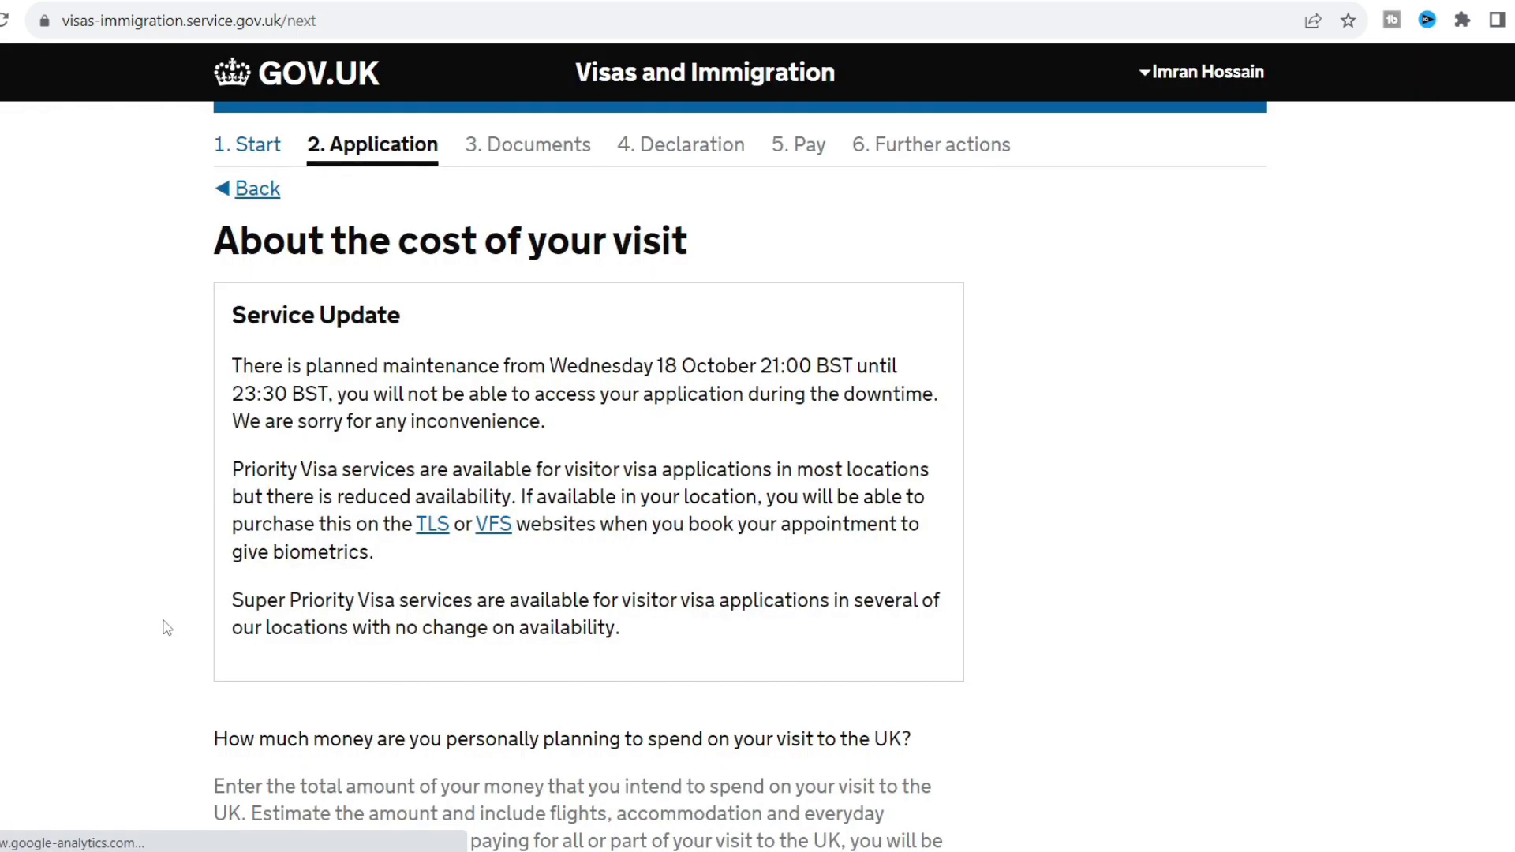
Enter 2000 GBP as the planned spend for the visit, correcting the currency from BDT, and save.
scroll(166, 627, down, 1)
scroll(167, 627, down, 5)
scroll(166, 627, up, 1)
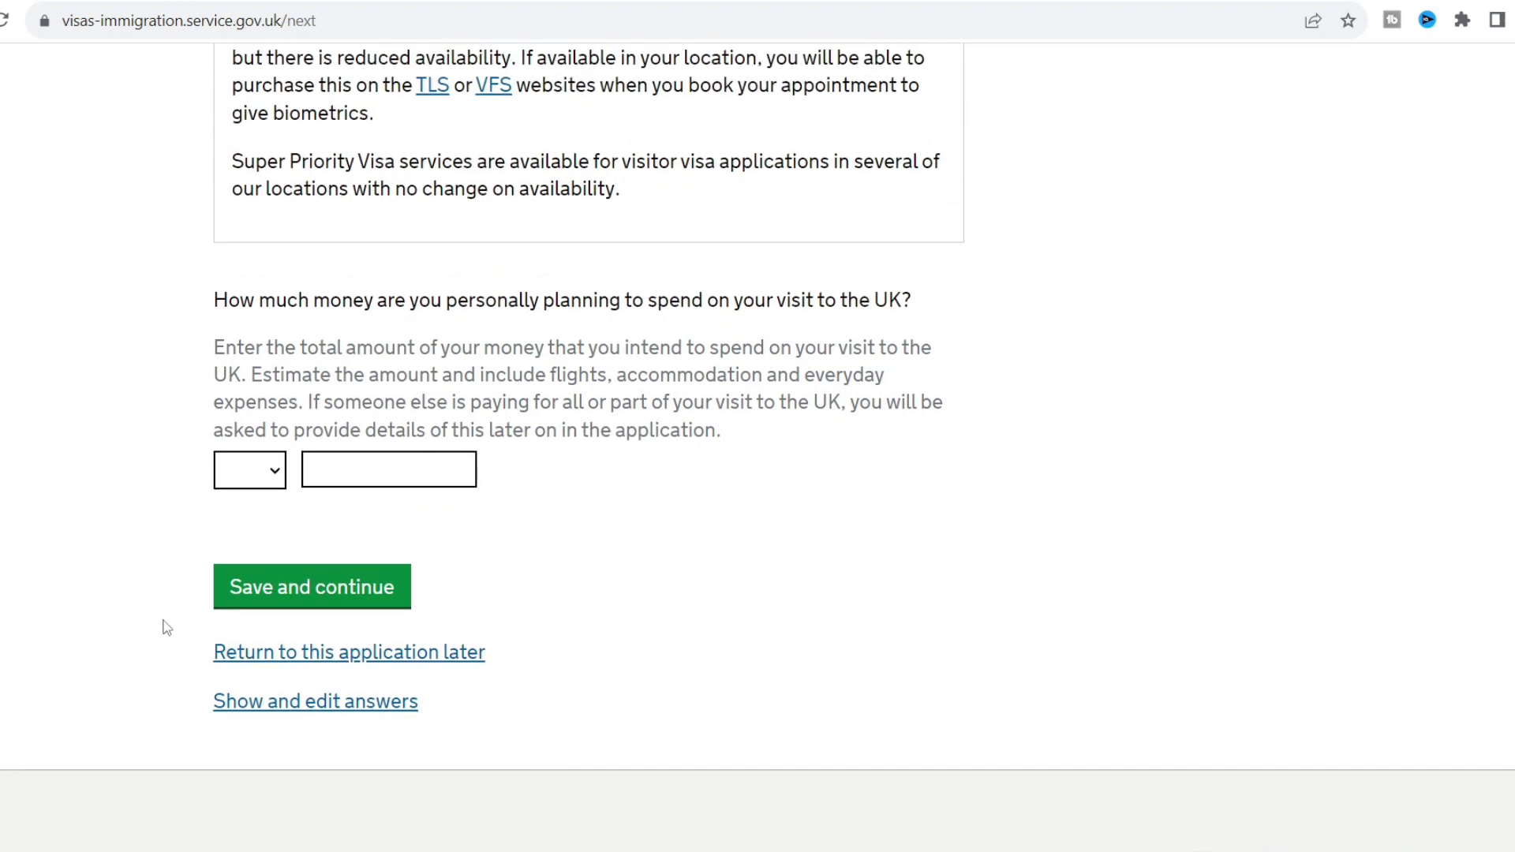
click(356, 476)
click(264, 474)
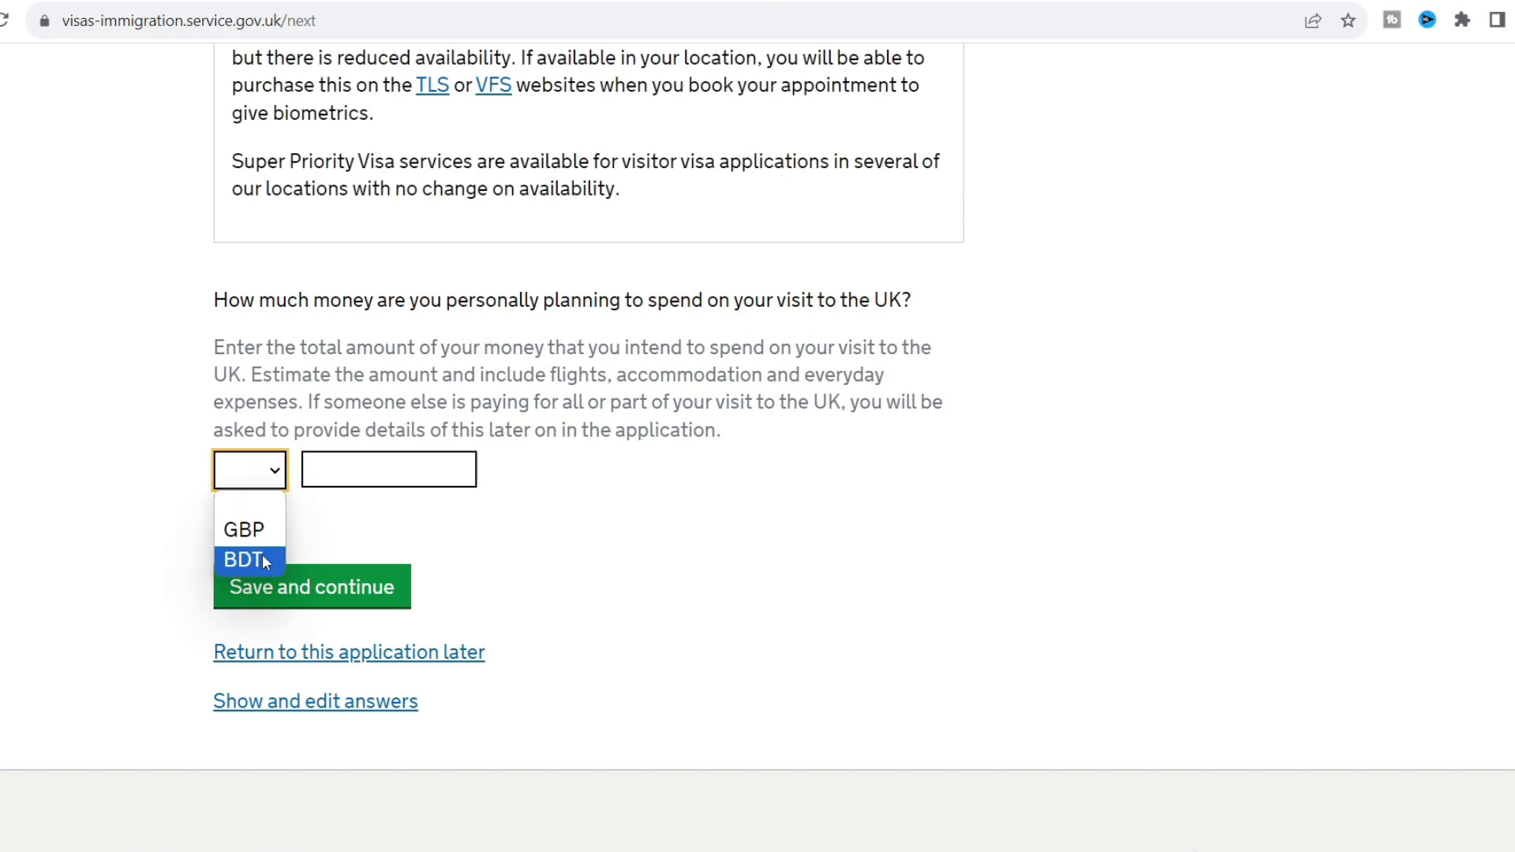
click(262, 561)
click(355, 473)
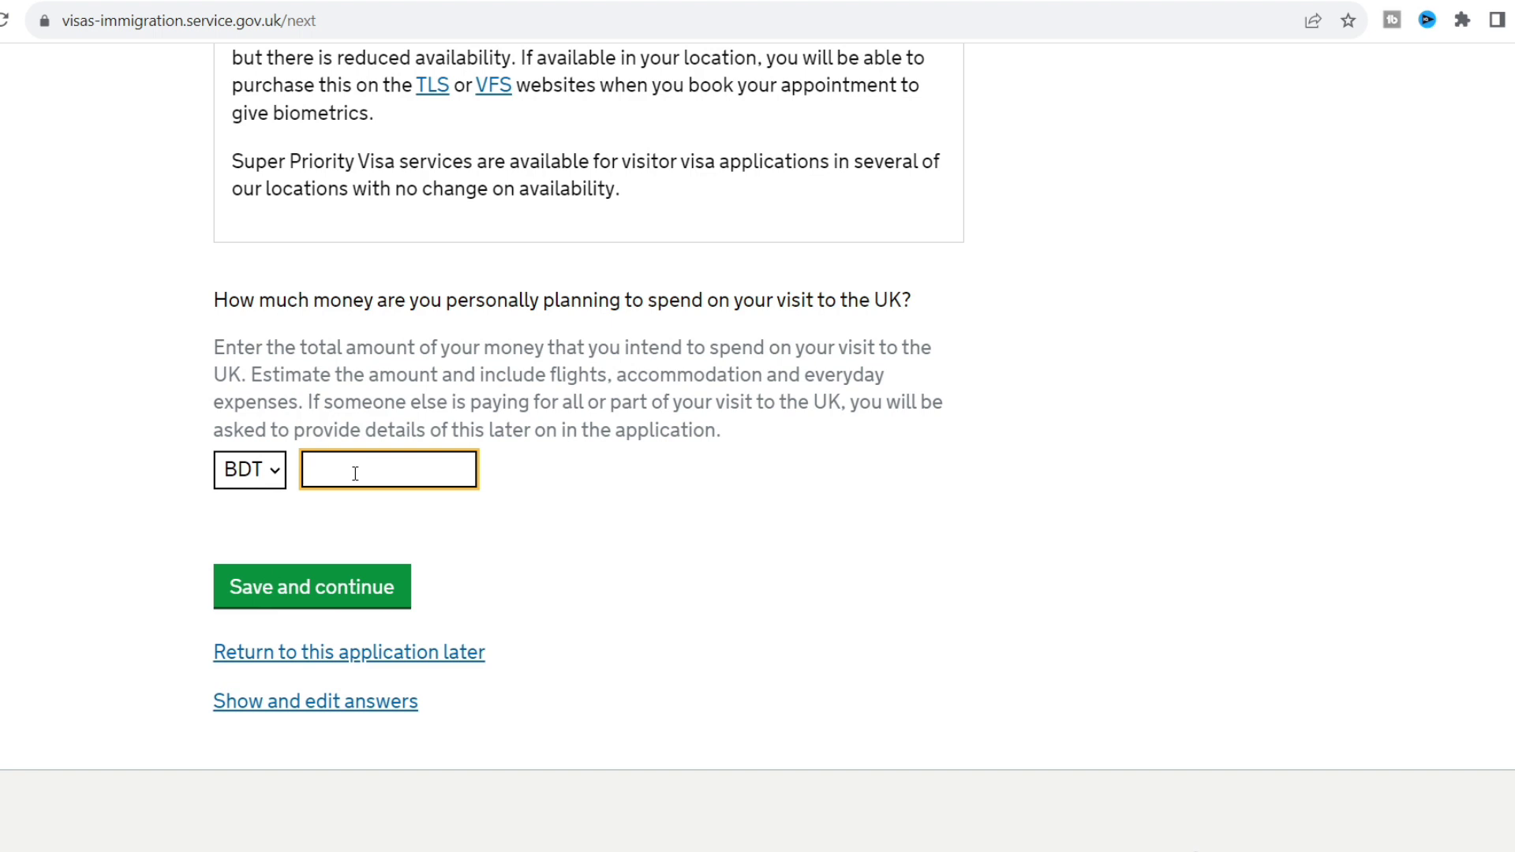
click(264, 473)
click(265, 545)
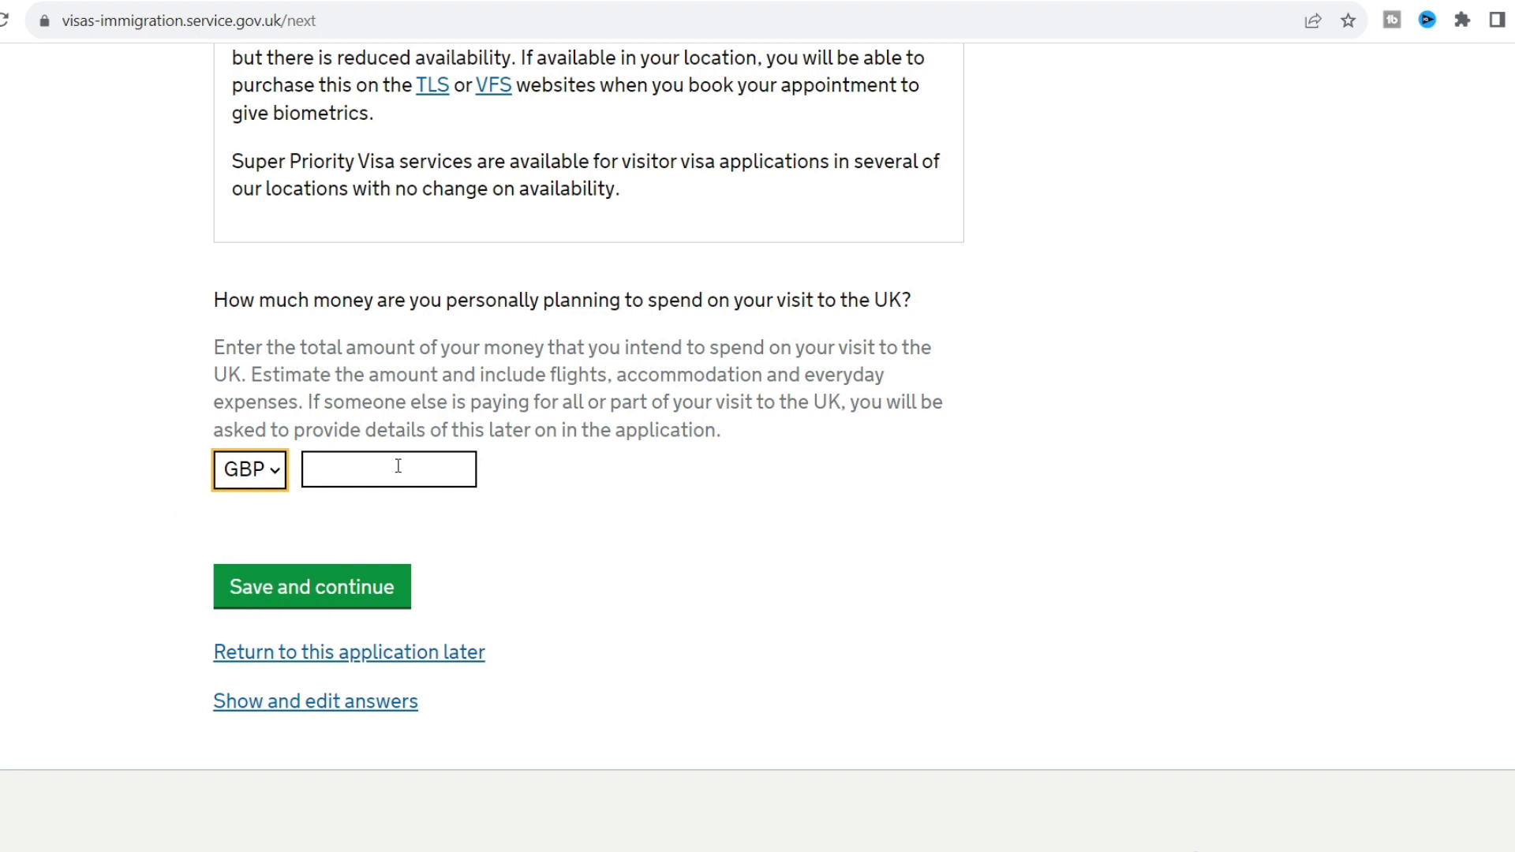
click(396, 468)
text(2000)
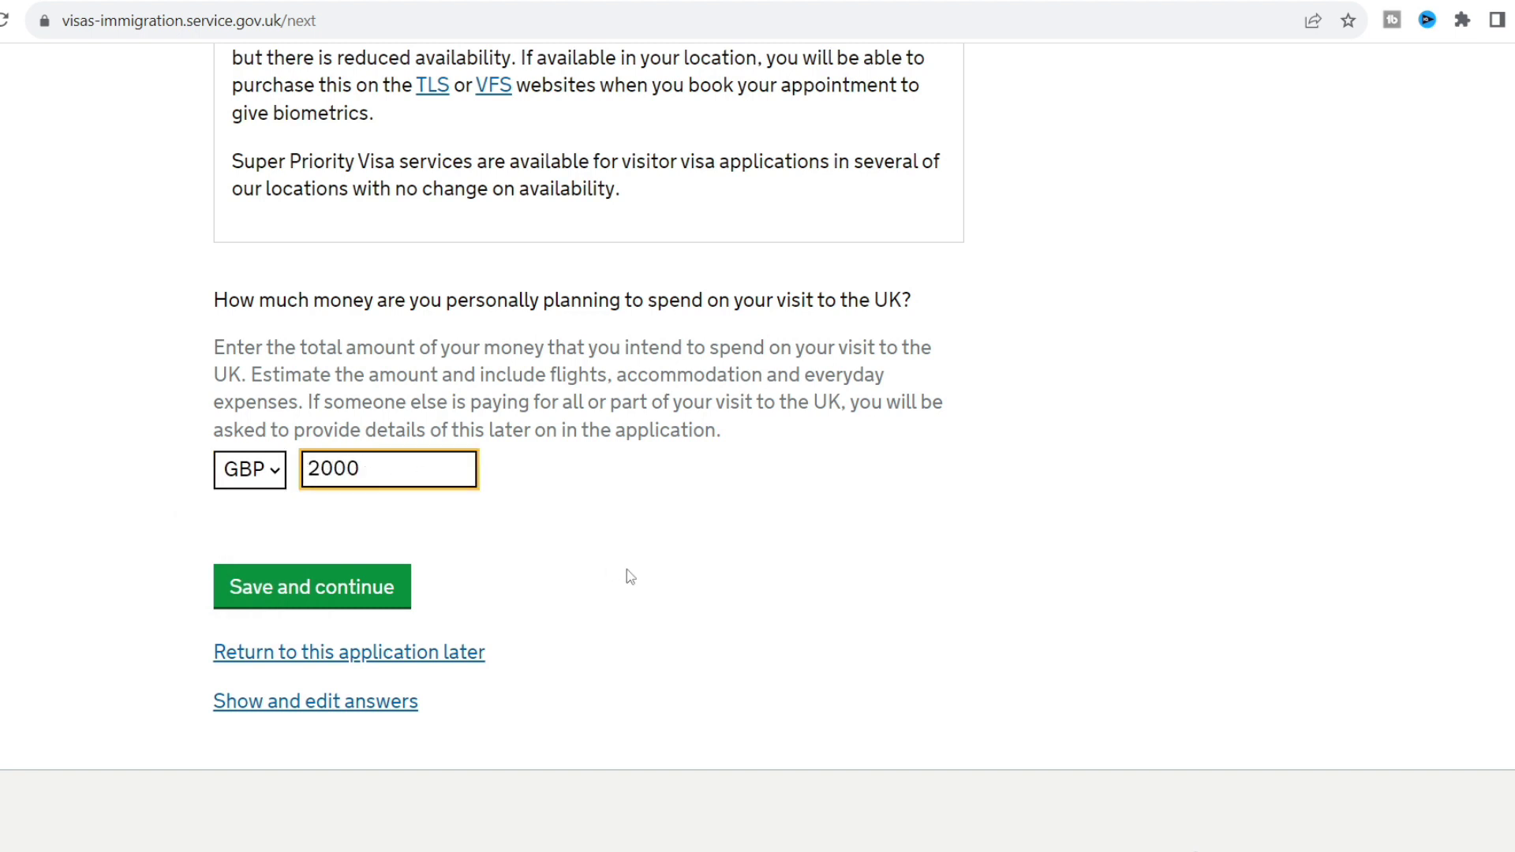
click(628, 577)
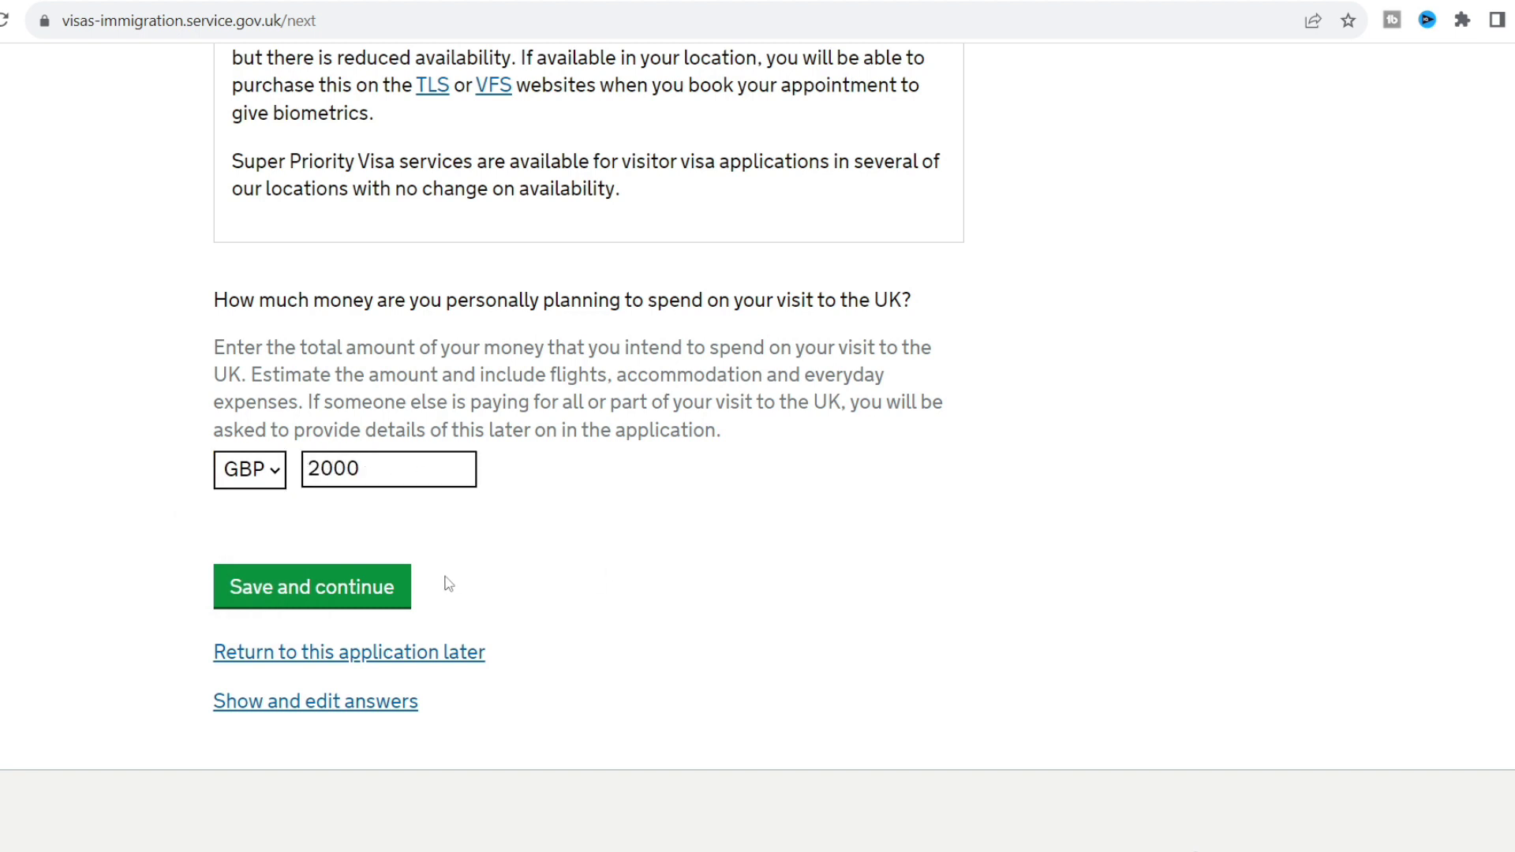
click(380, 599)
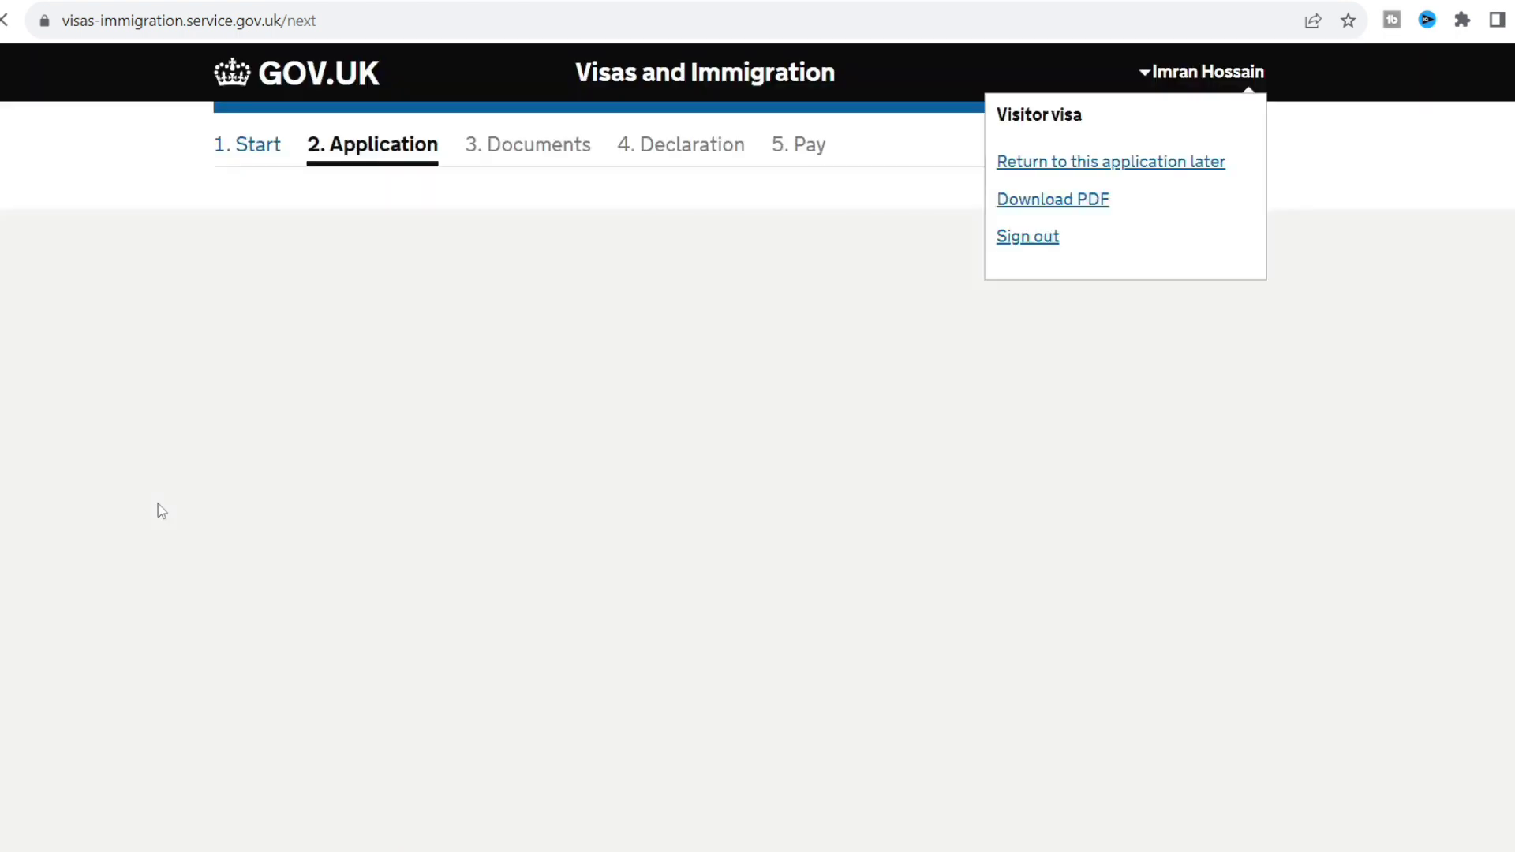
Enter monthly spending of 10000 BDT and submit the answer.
scroll(158, 506, down, 2)
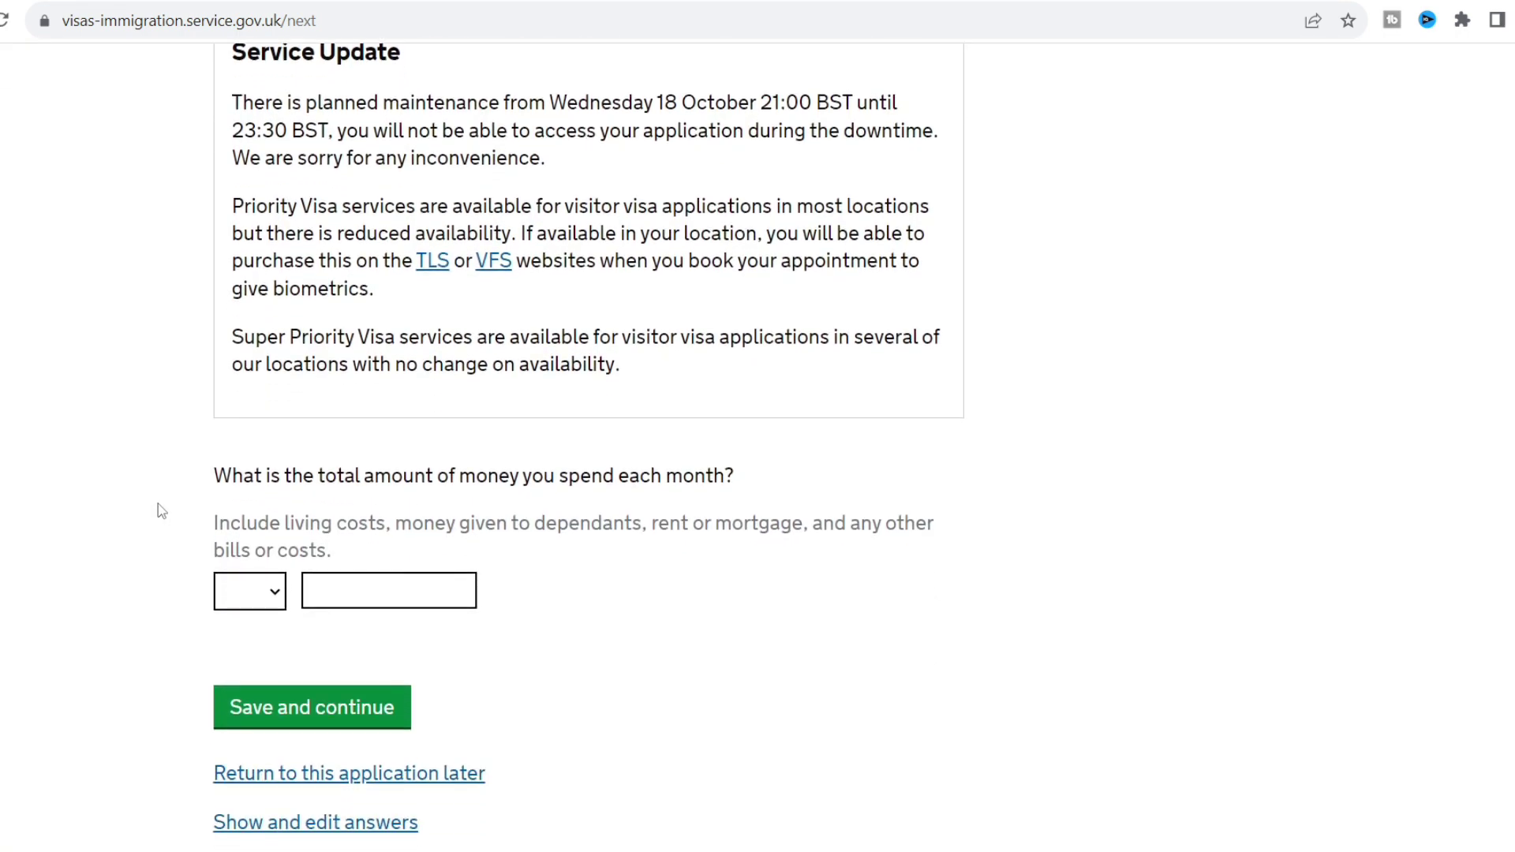
click(277, 602)
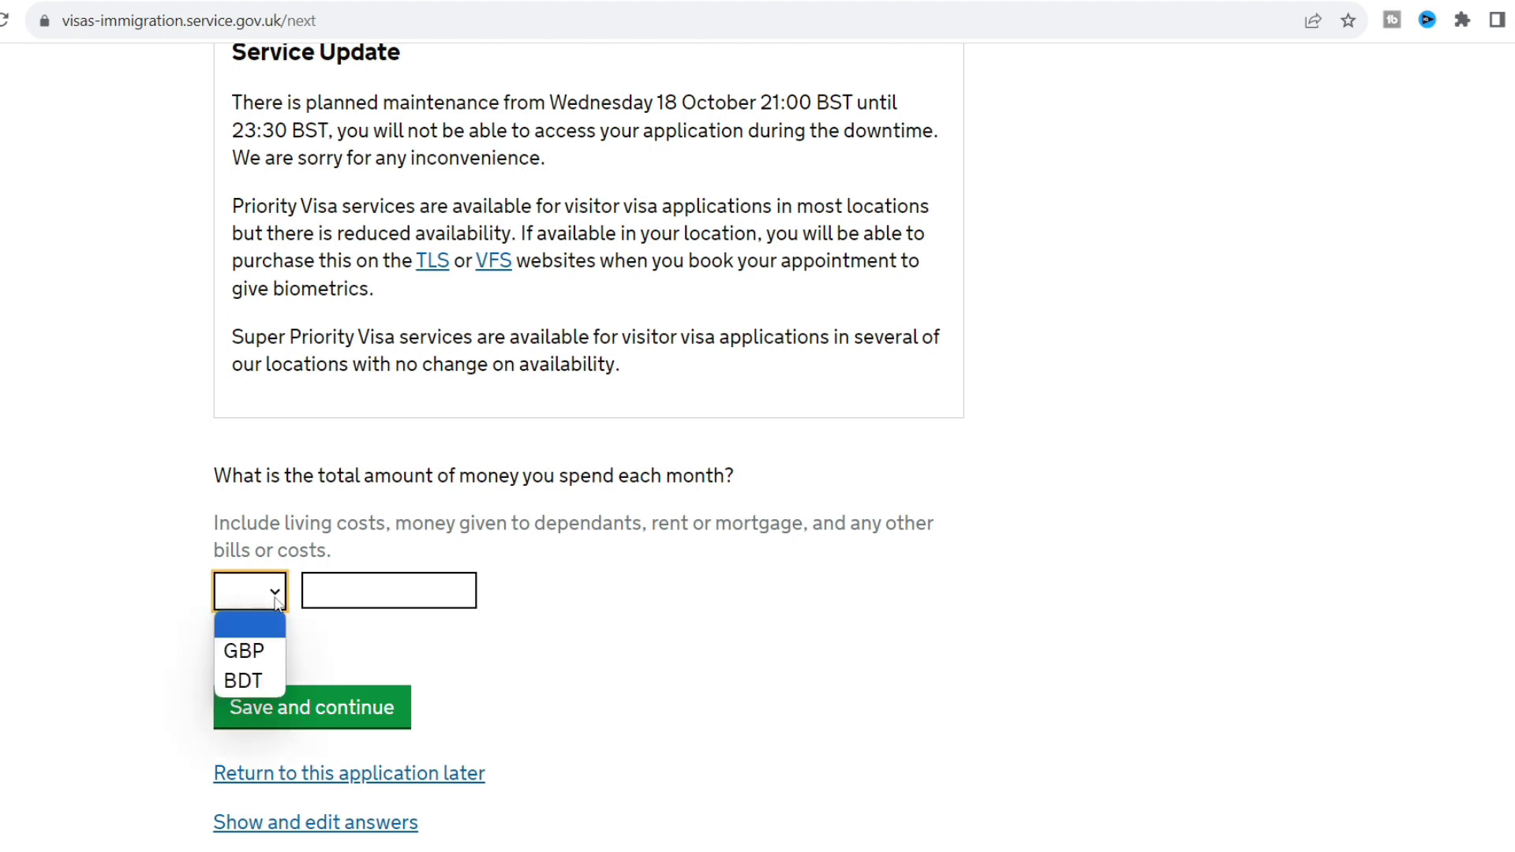
click(264, 682)
click(347, 602)
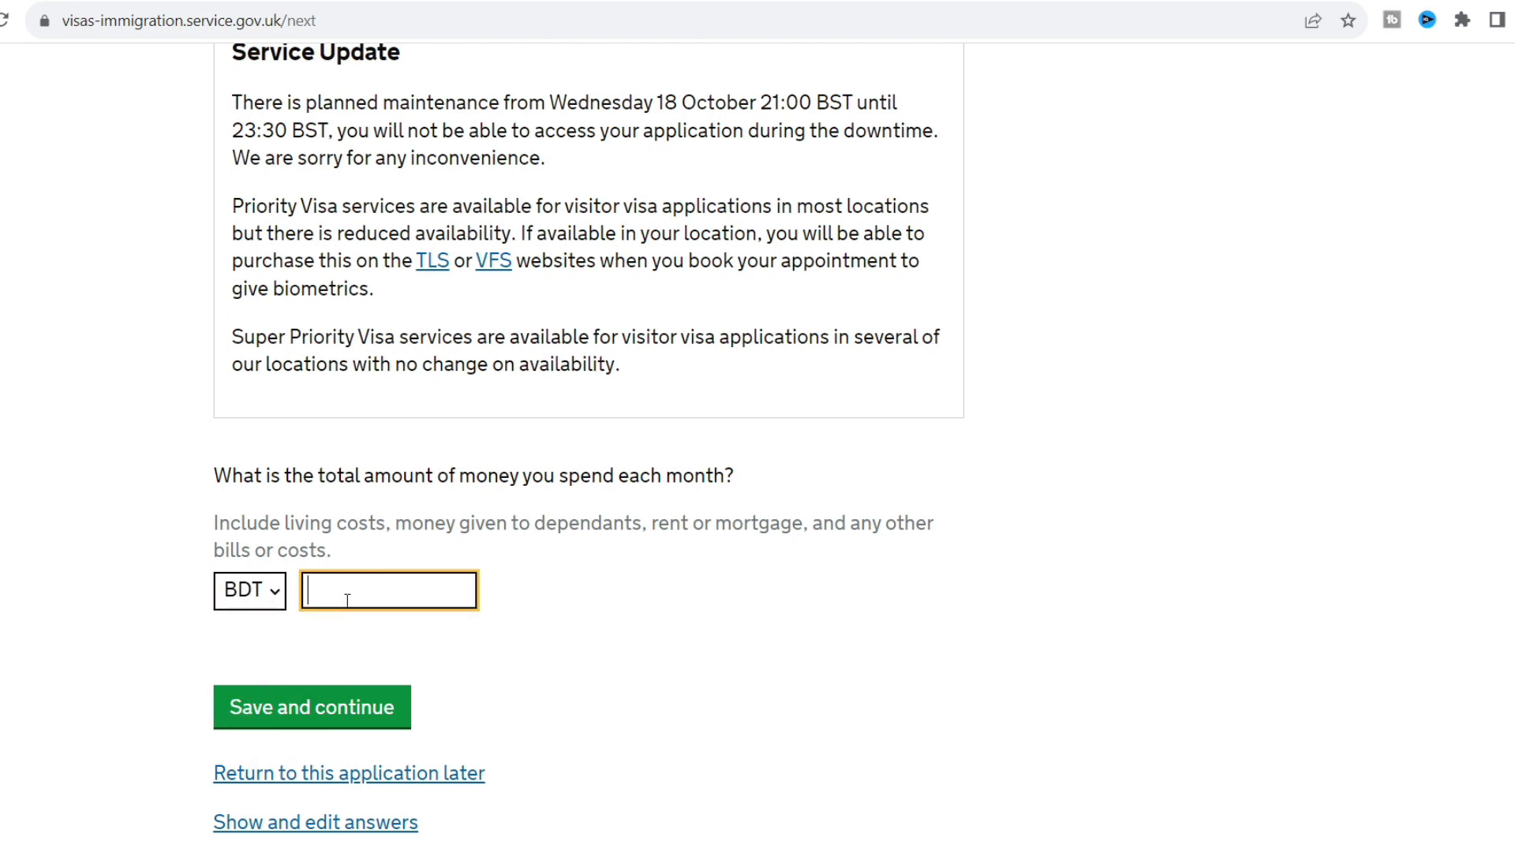
text(10000)
click(171, 557)
scroll(171, 557, down, 2)
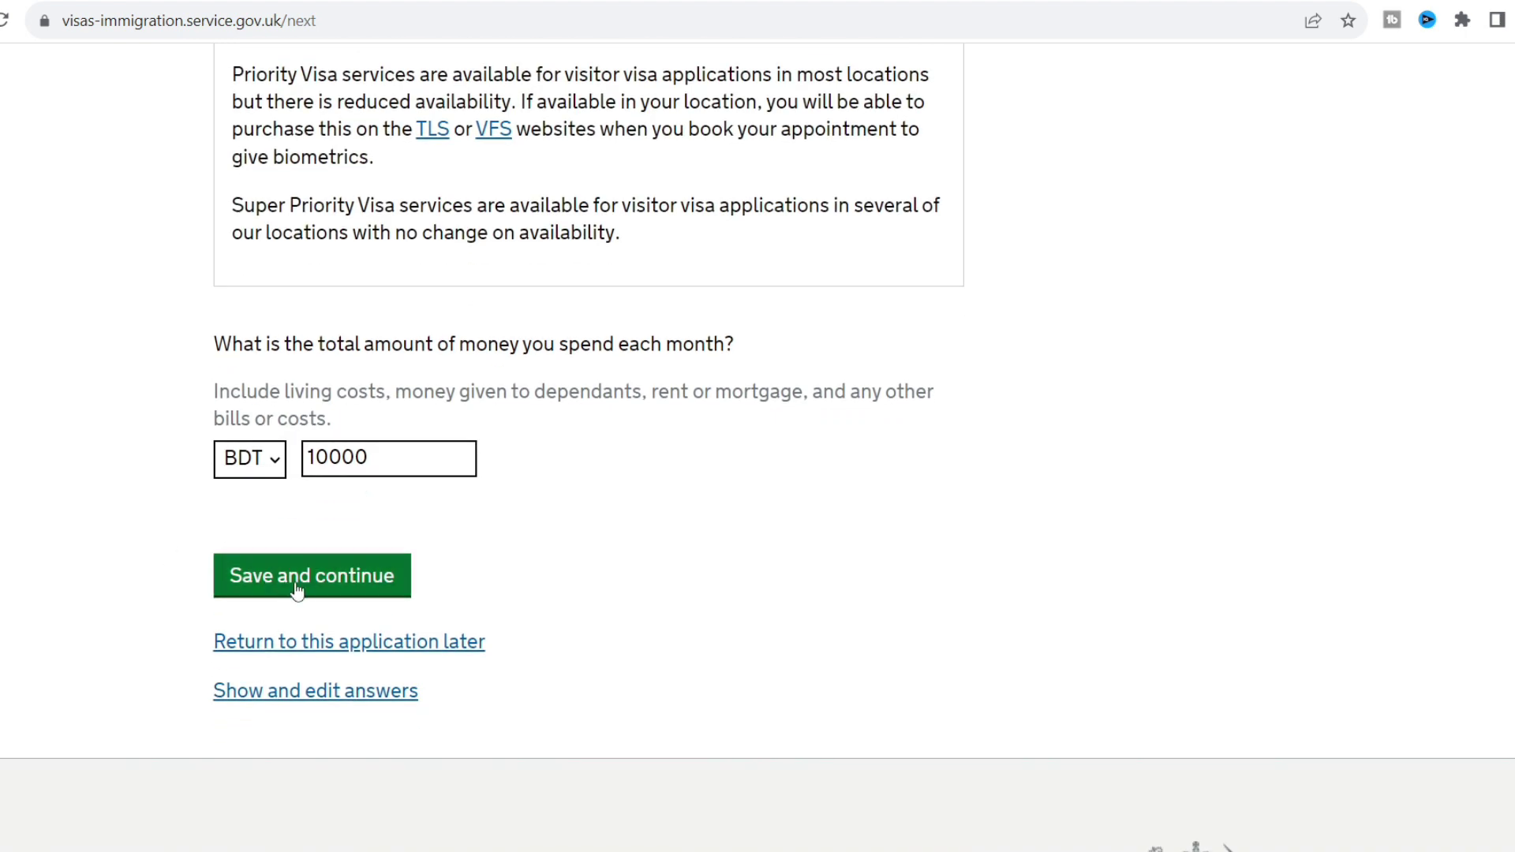
click(304, 590)
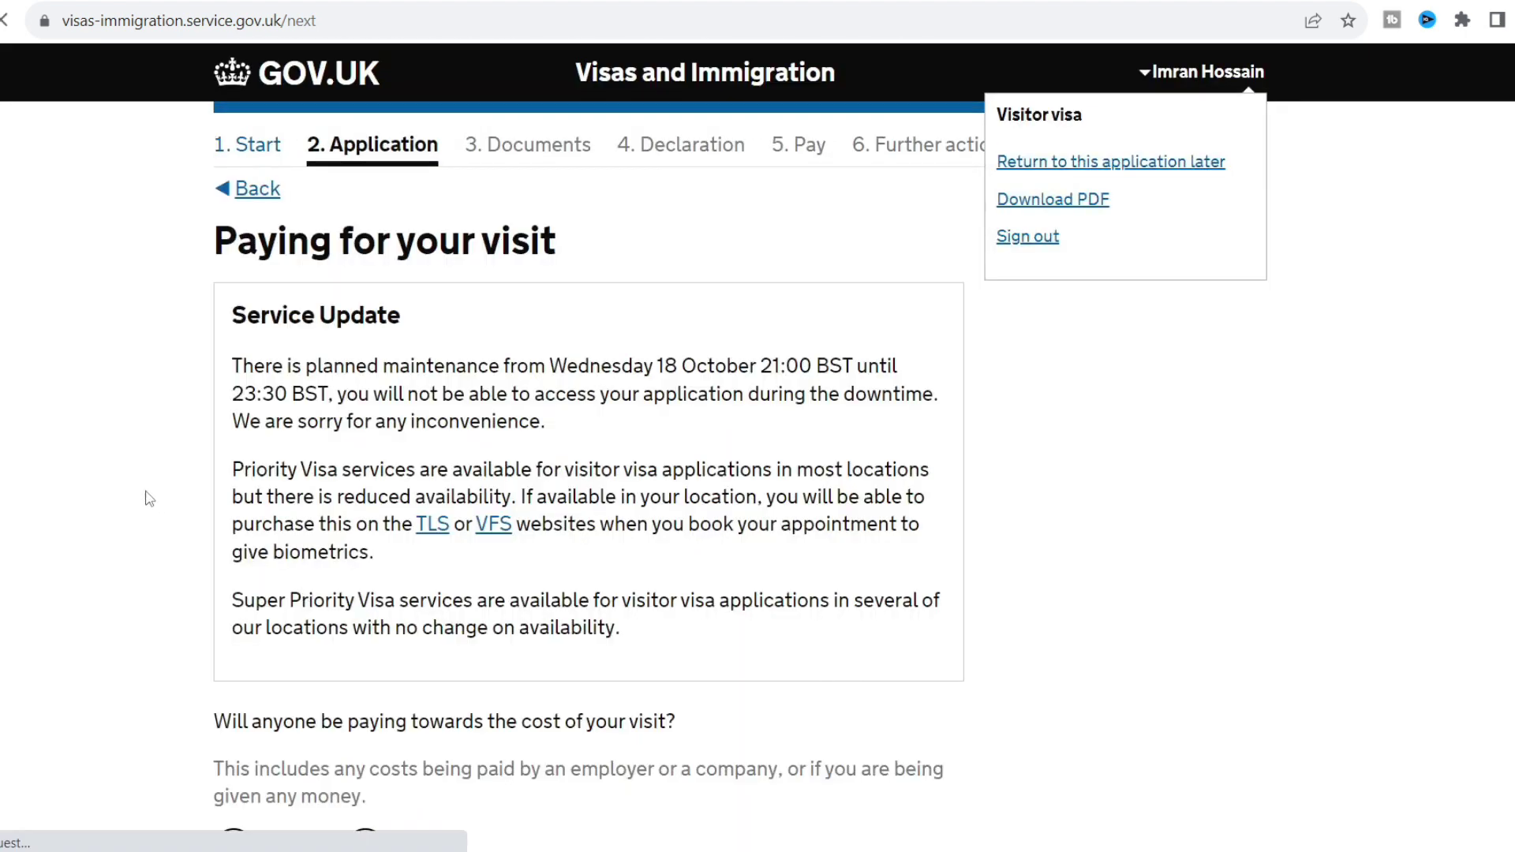
Answer No to anyone else paying for the visit and save it.
scroll(135, 492, down, 1)
scroll(135, 489, down, 2)
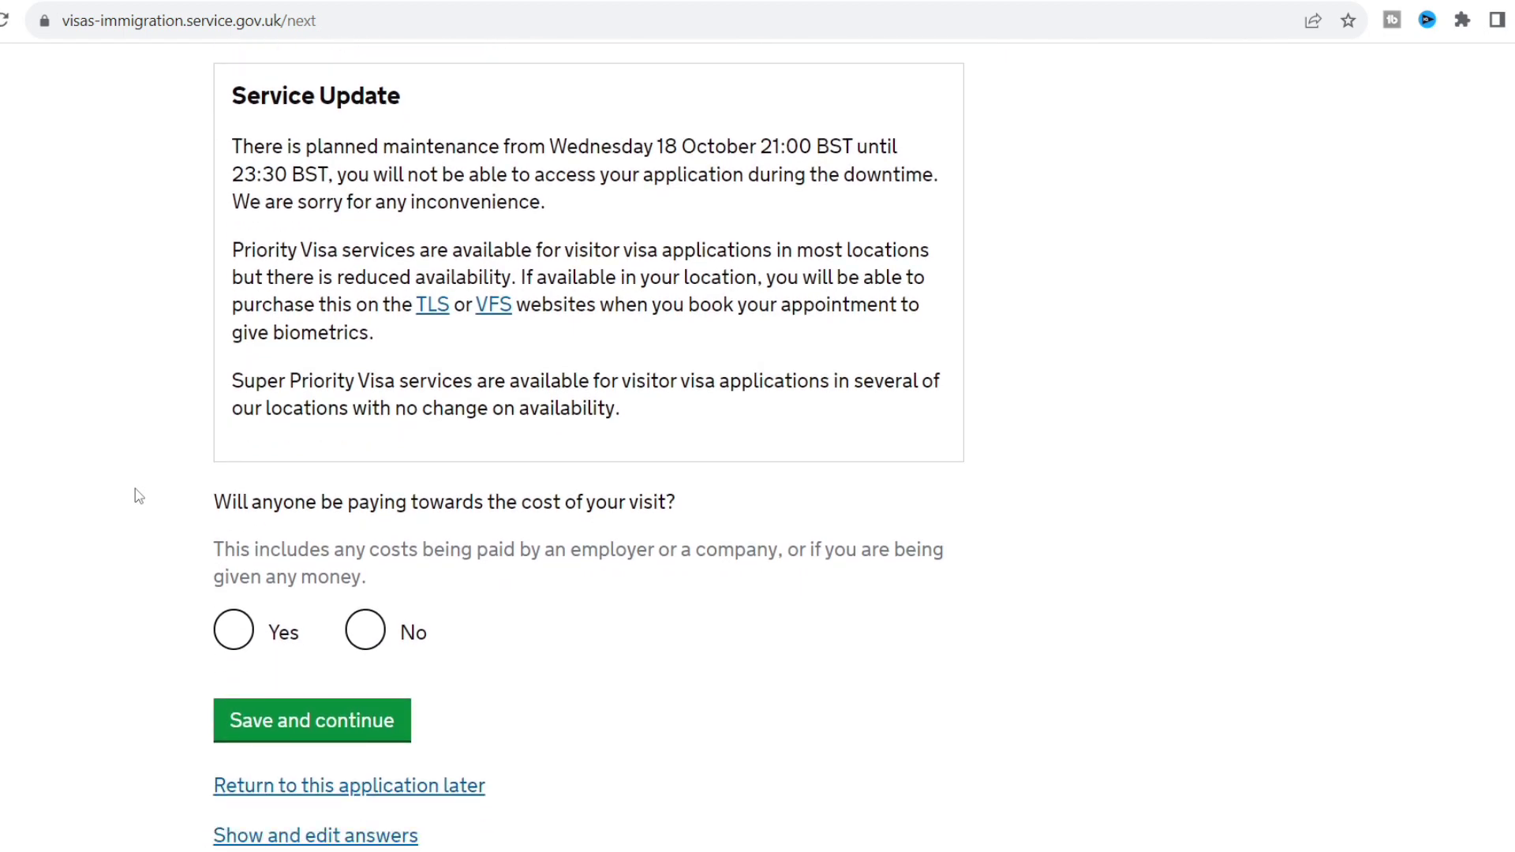
scroll(135, 489, down, 2)
click(371, 505)
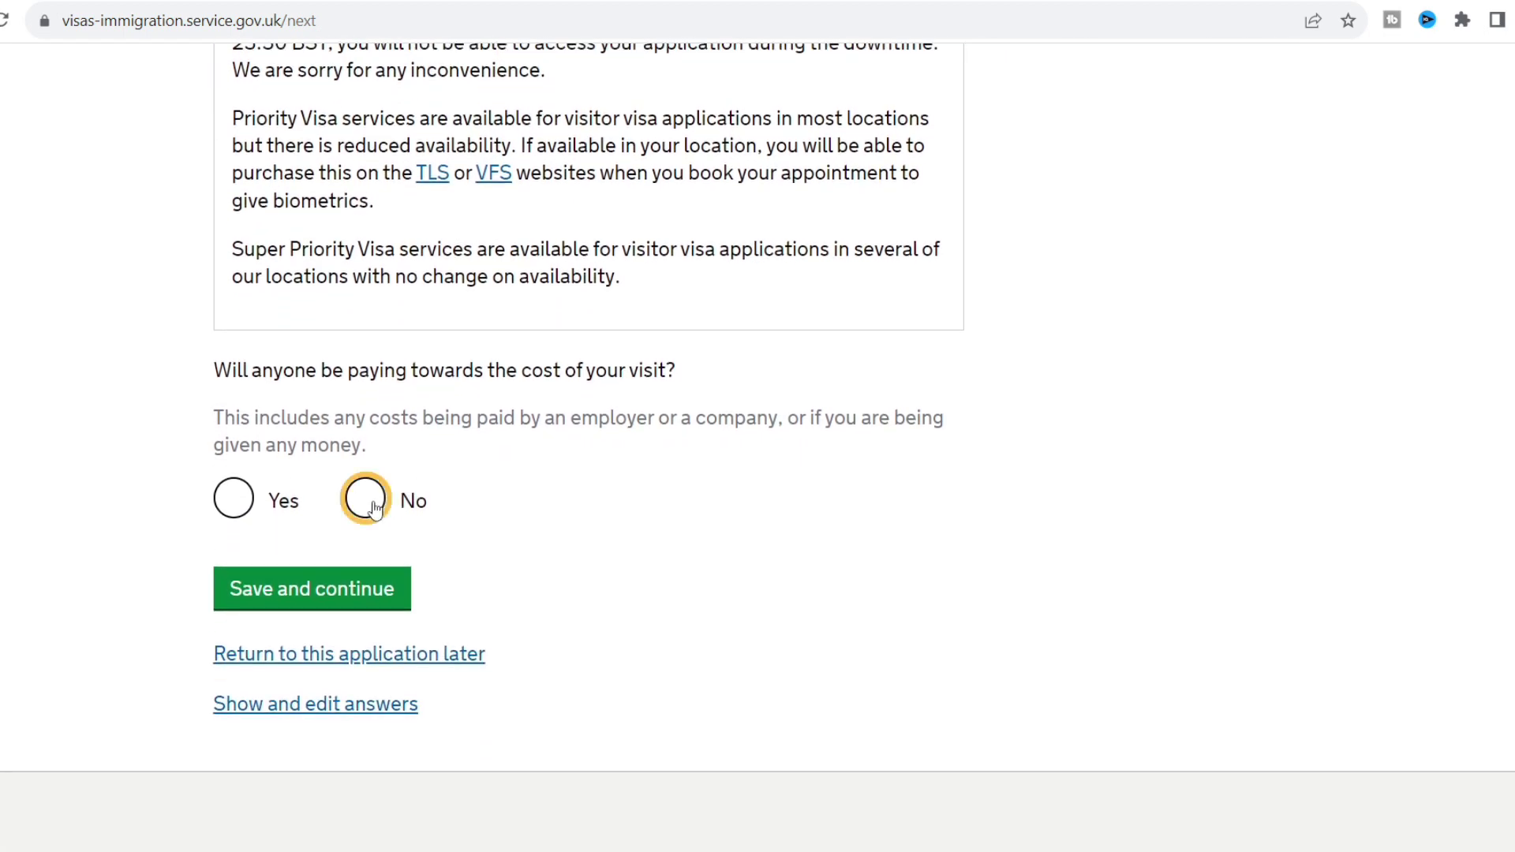
click(341, 600)
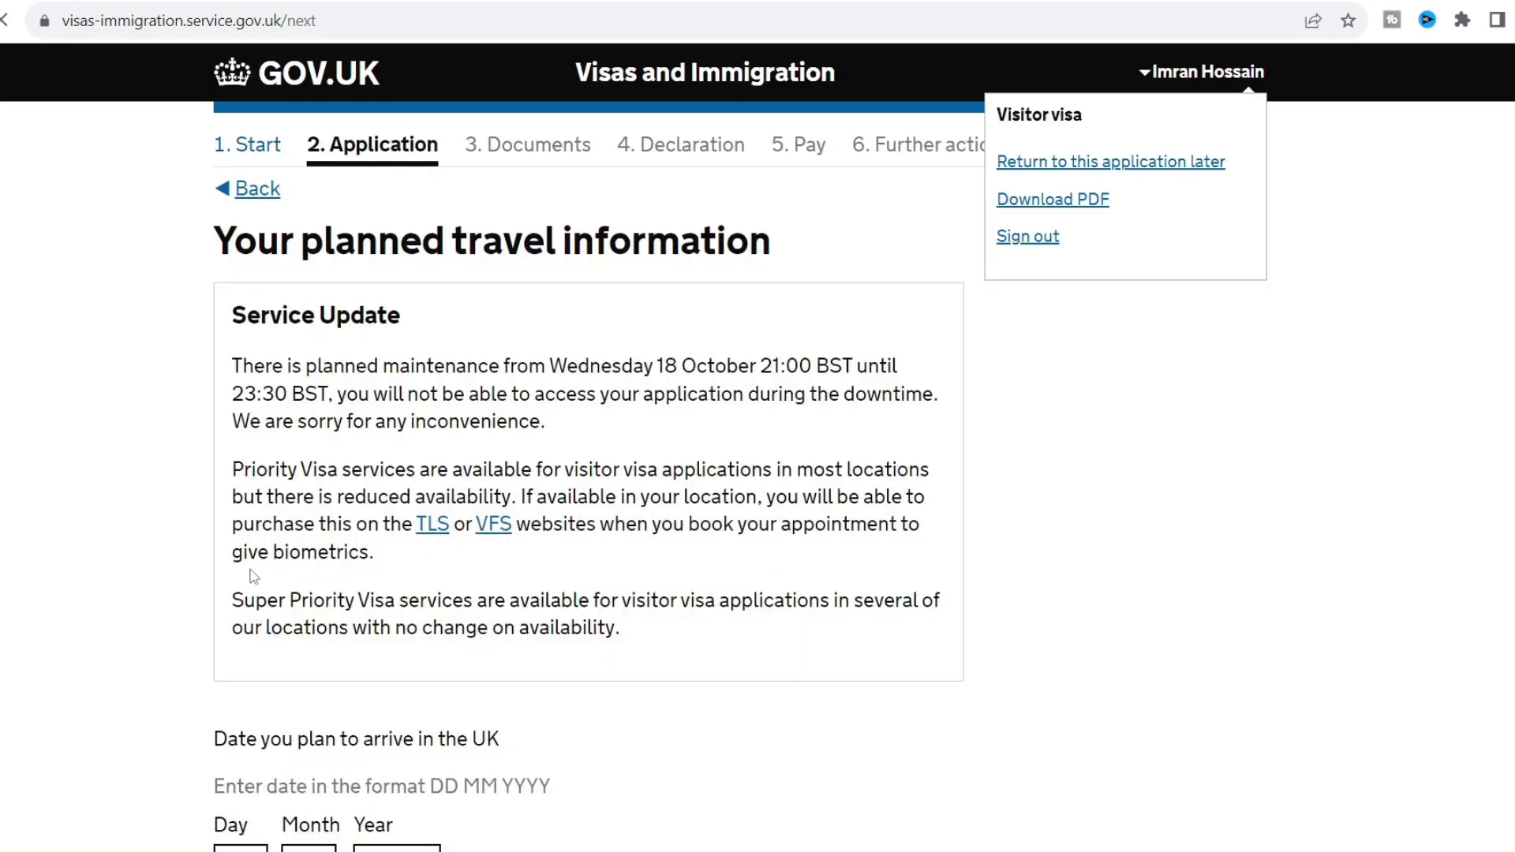
scroll(122, 588, down, 3)
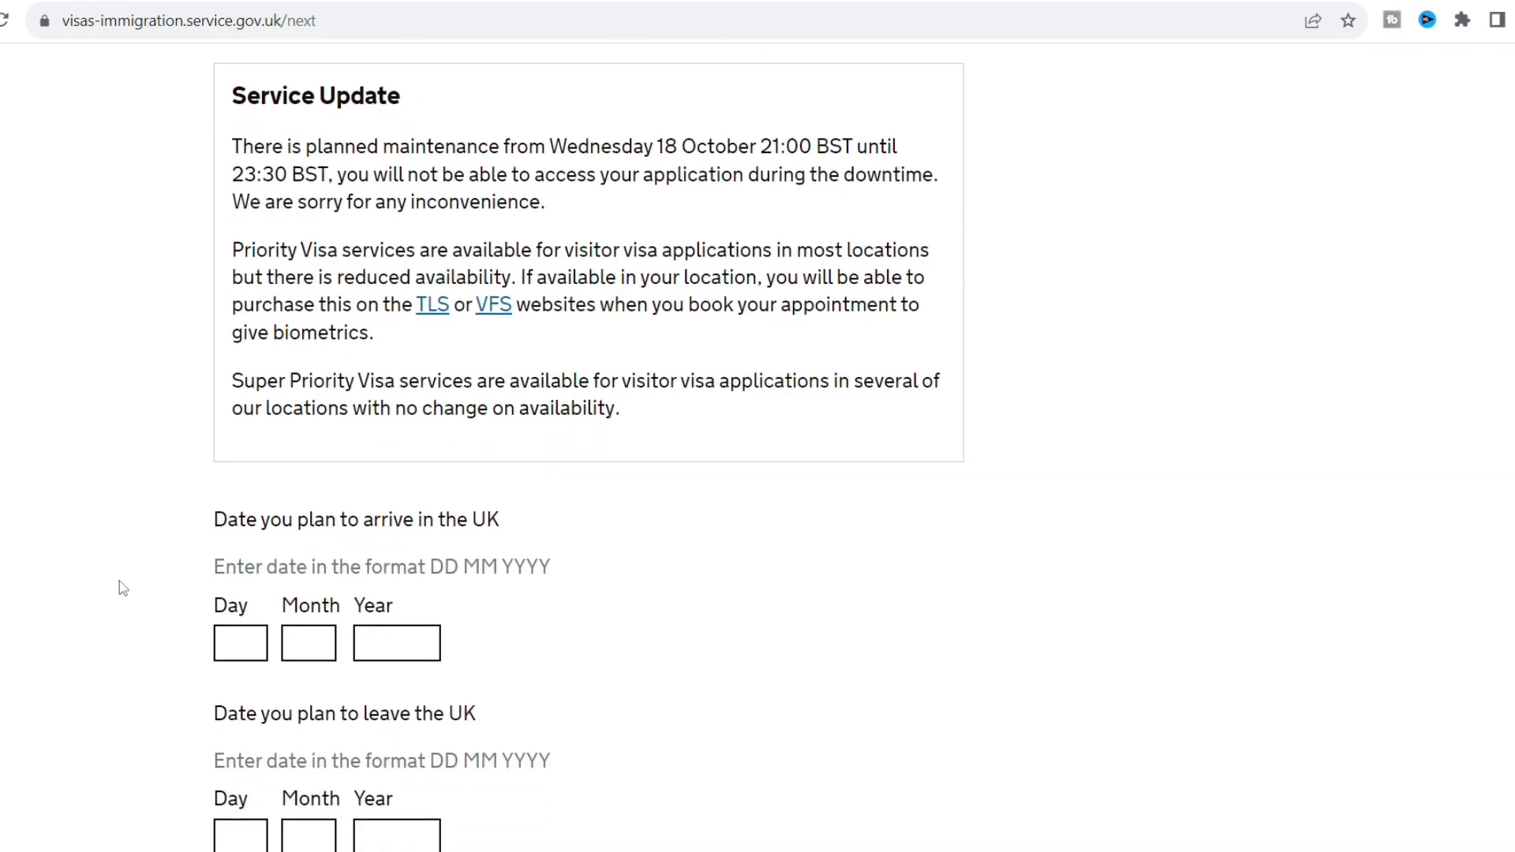
Enter the arrival date as day 2, month 1, year 2024.
scroll(122, 588, down, 1)
click(251, 550)
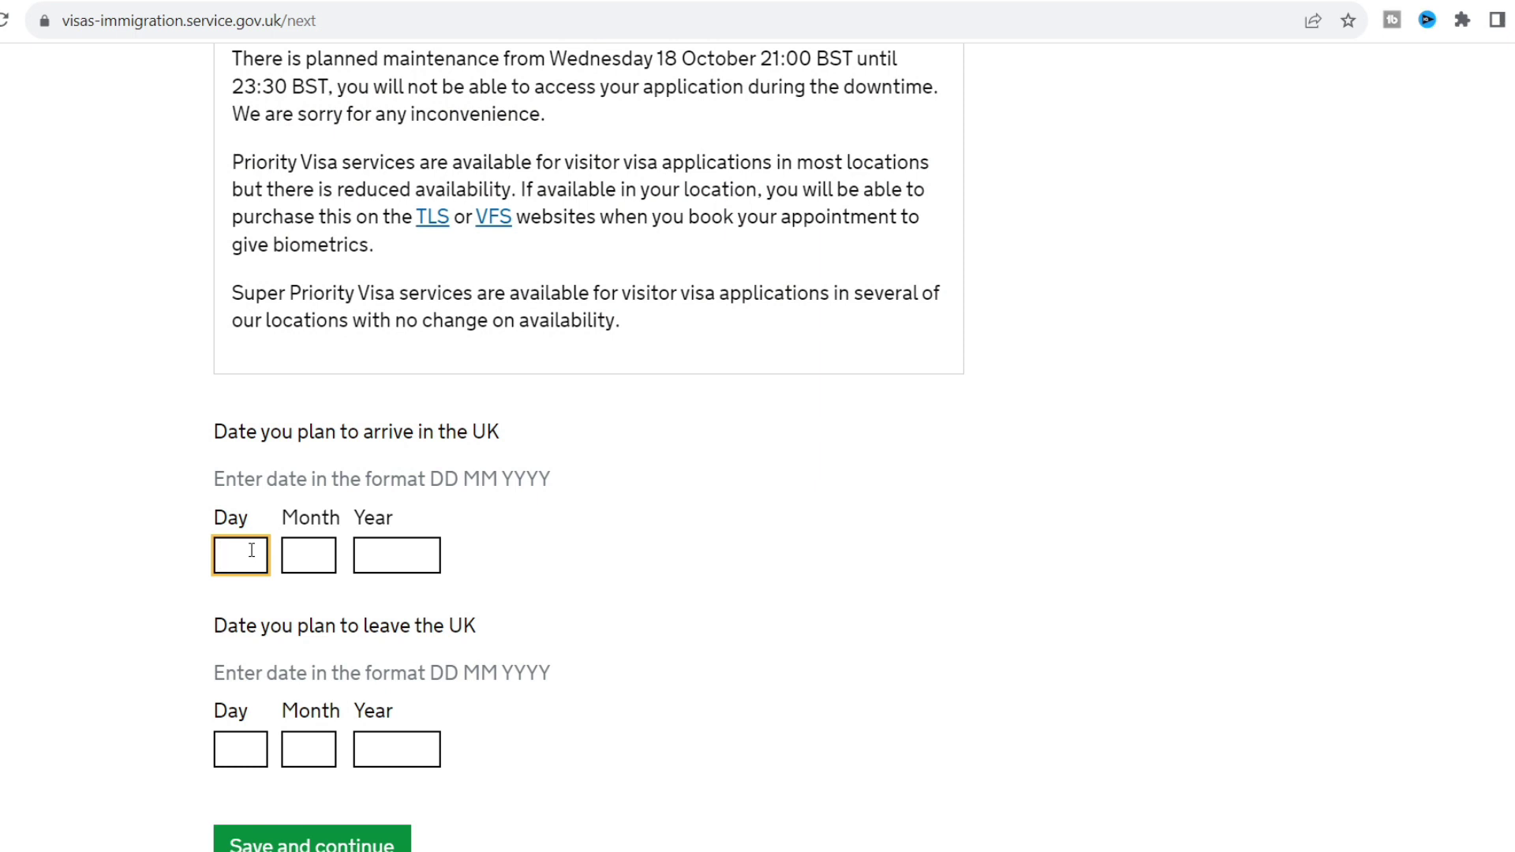
click(299, 565)
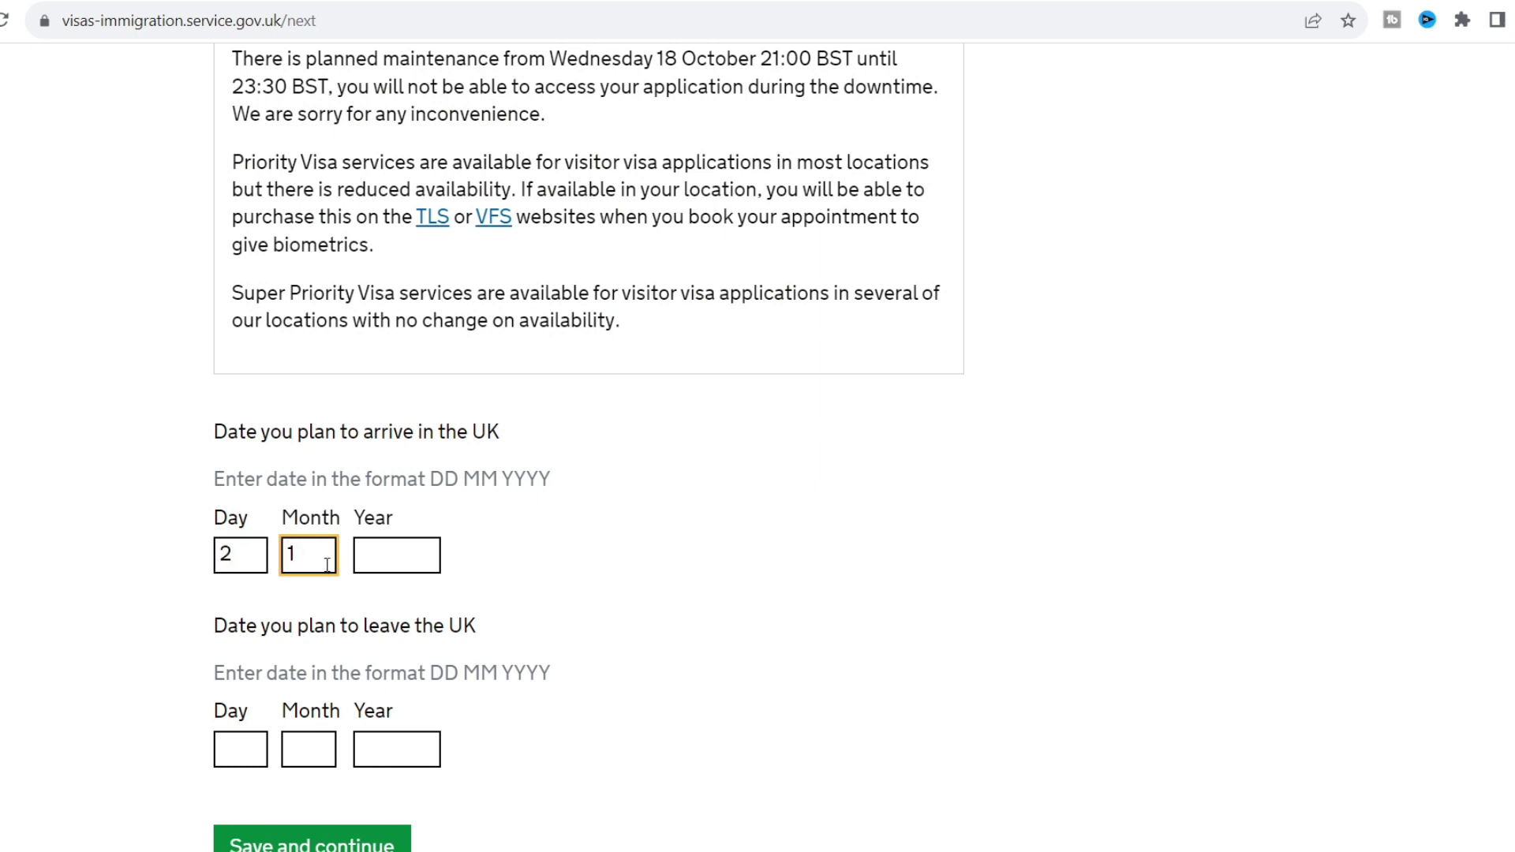
click(389, 561)
text(202)
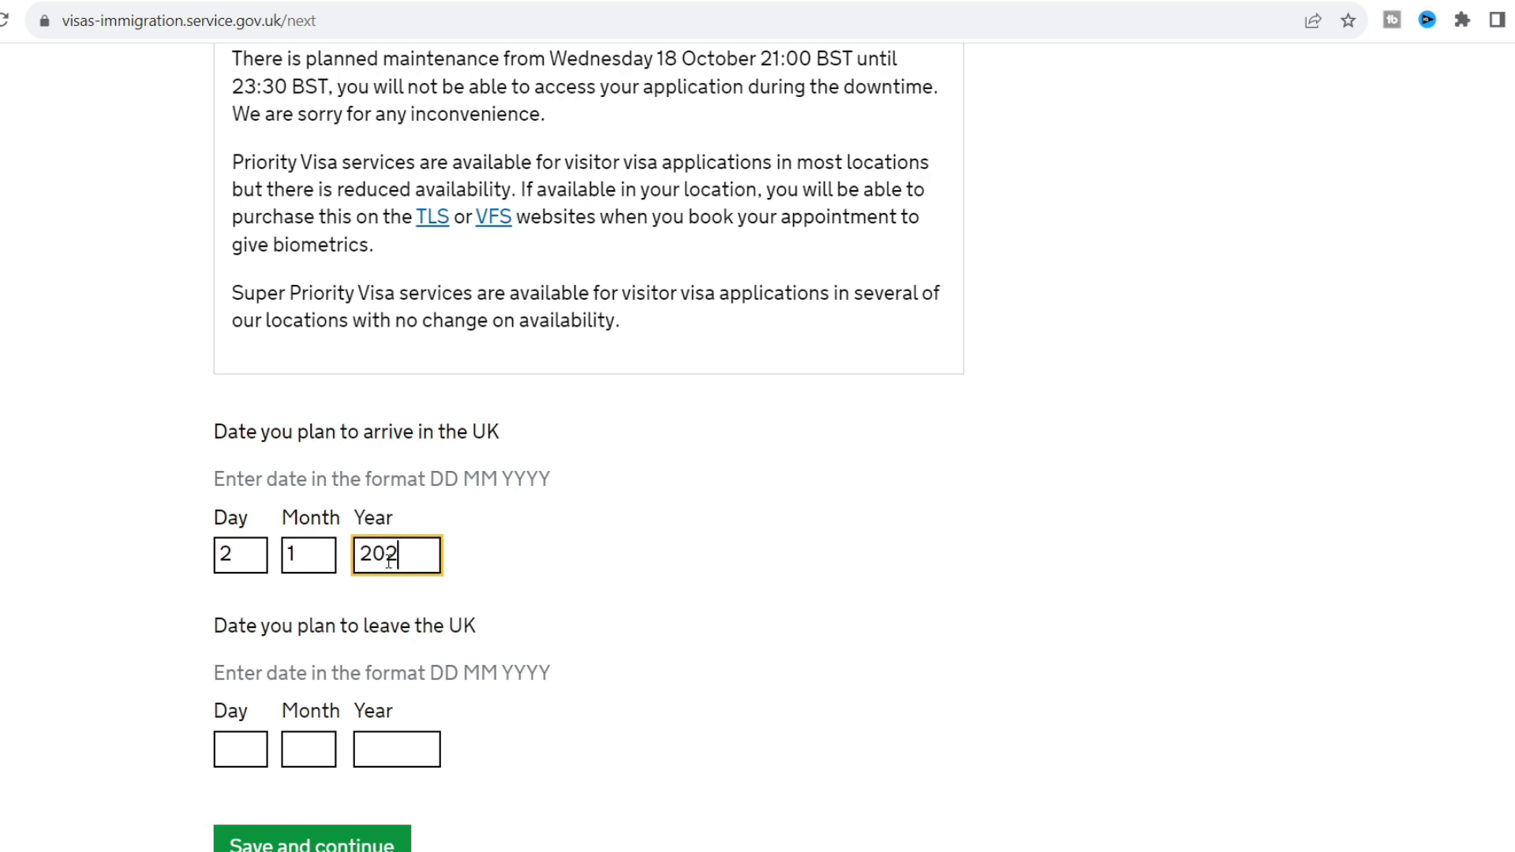
text(4)
Enter the departure date as day 1, month 3, year 2024 and submit the travel dates.
click(243, 755)
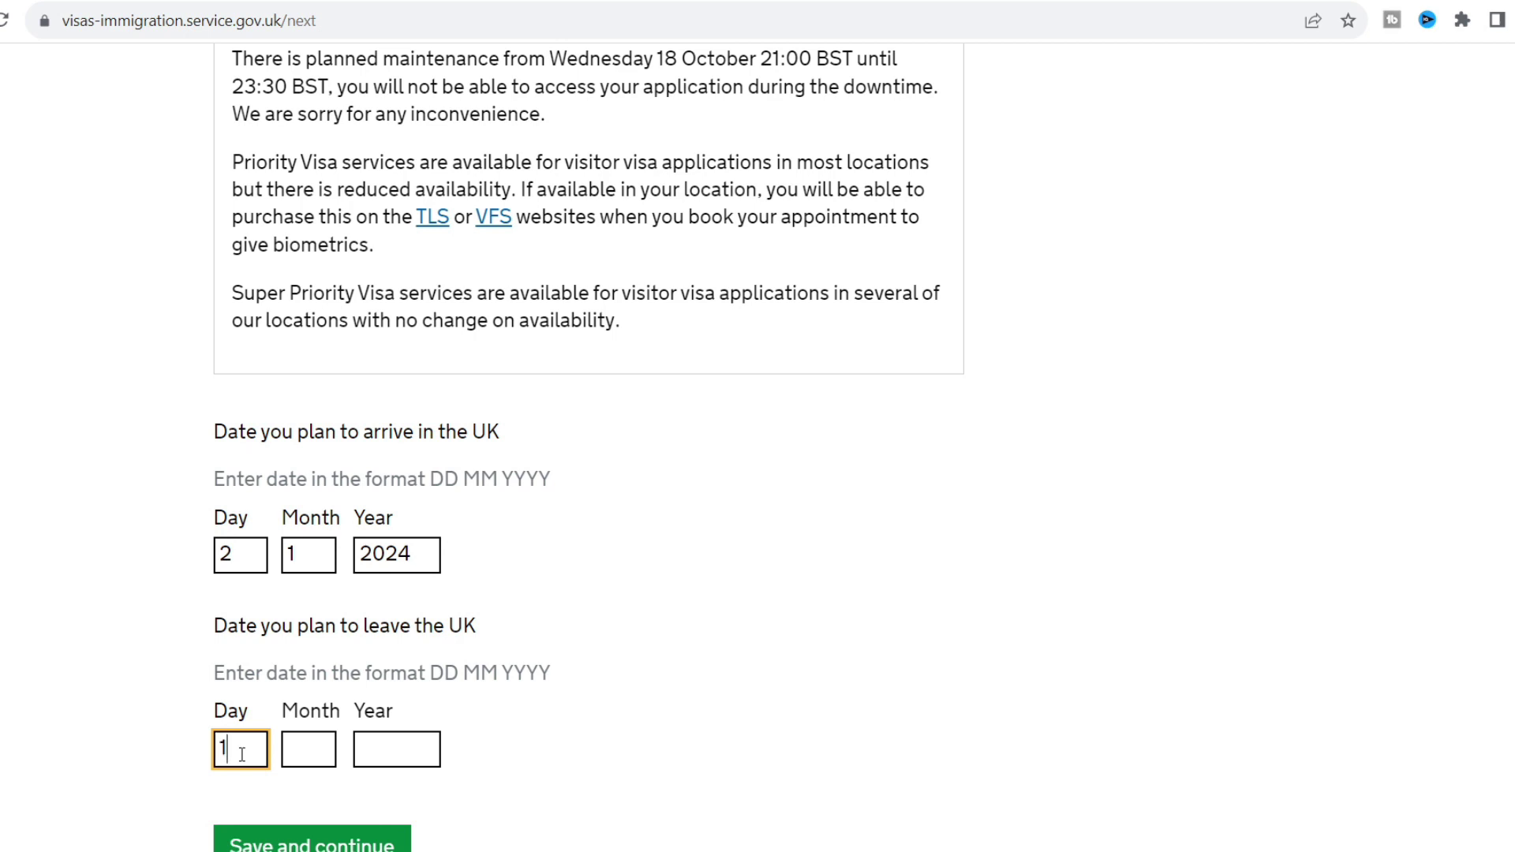
text(1)
click(306, 755)
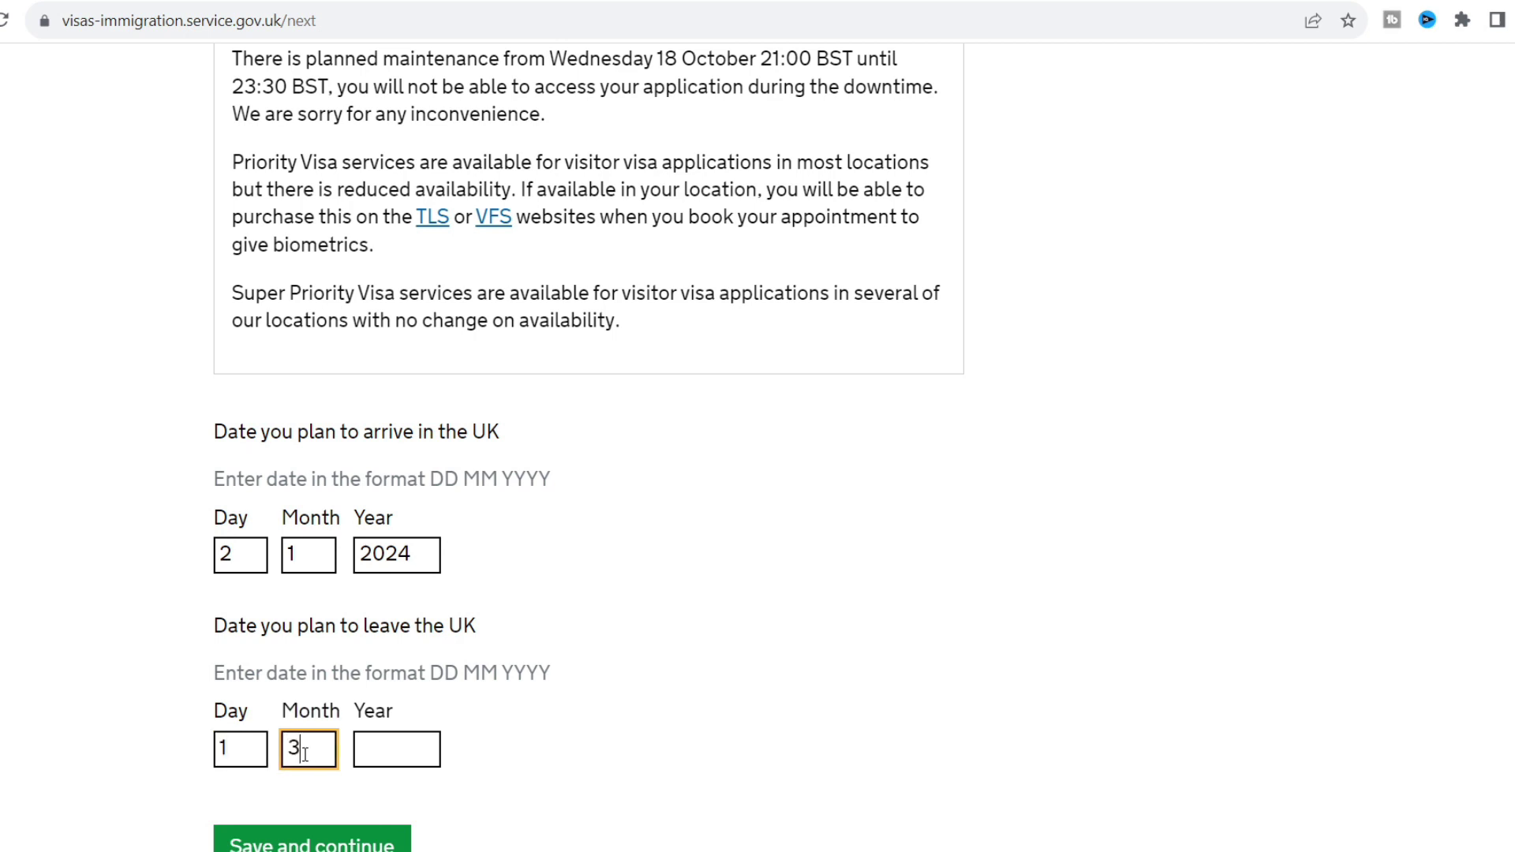
click(375, 752)
text(2024)
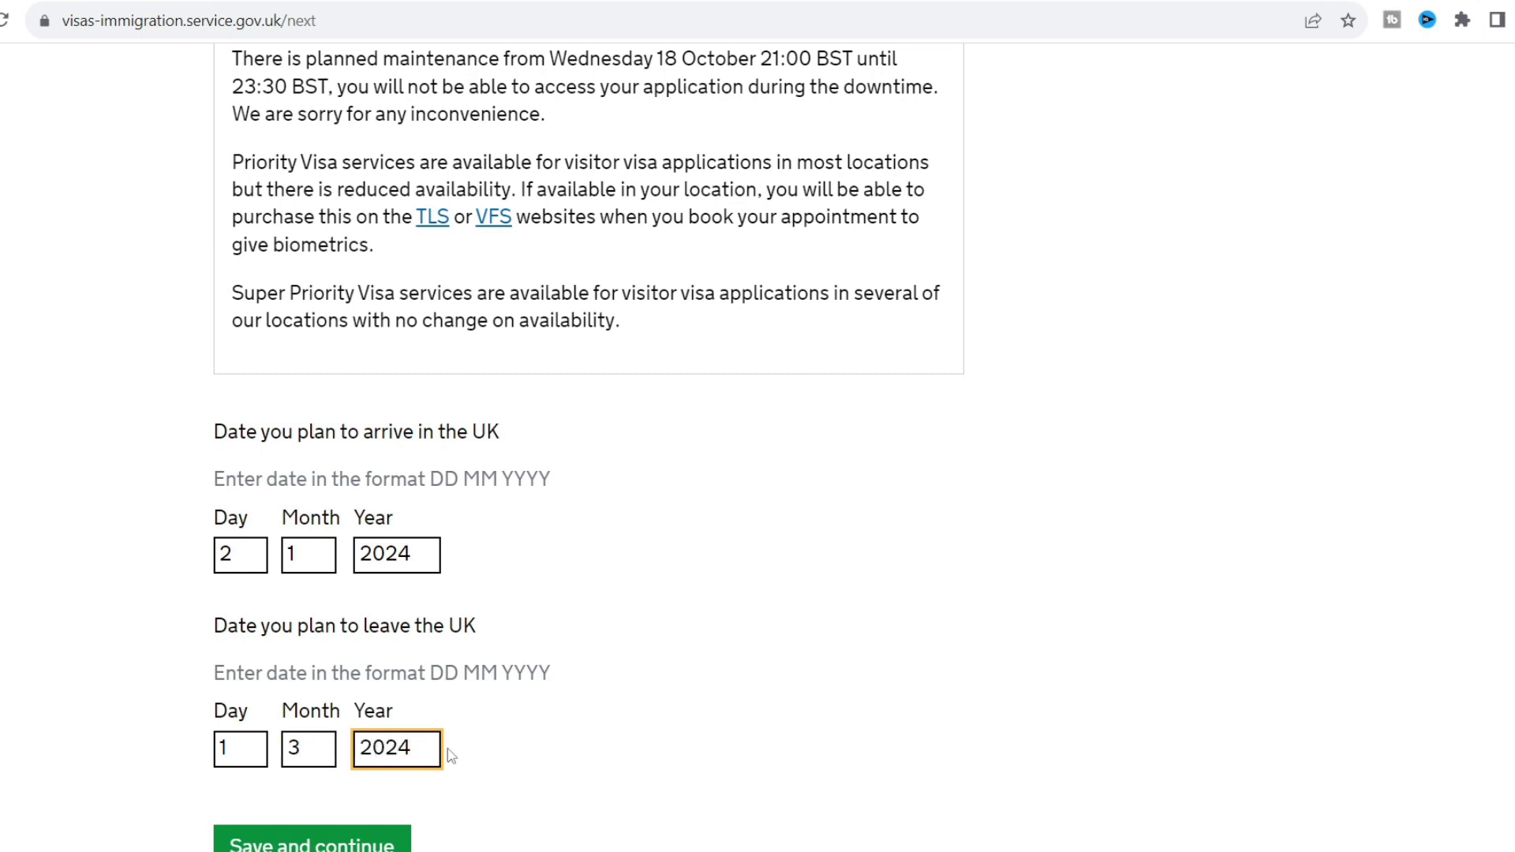
click(705, 727)
scroll(703, 726, down, 1)
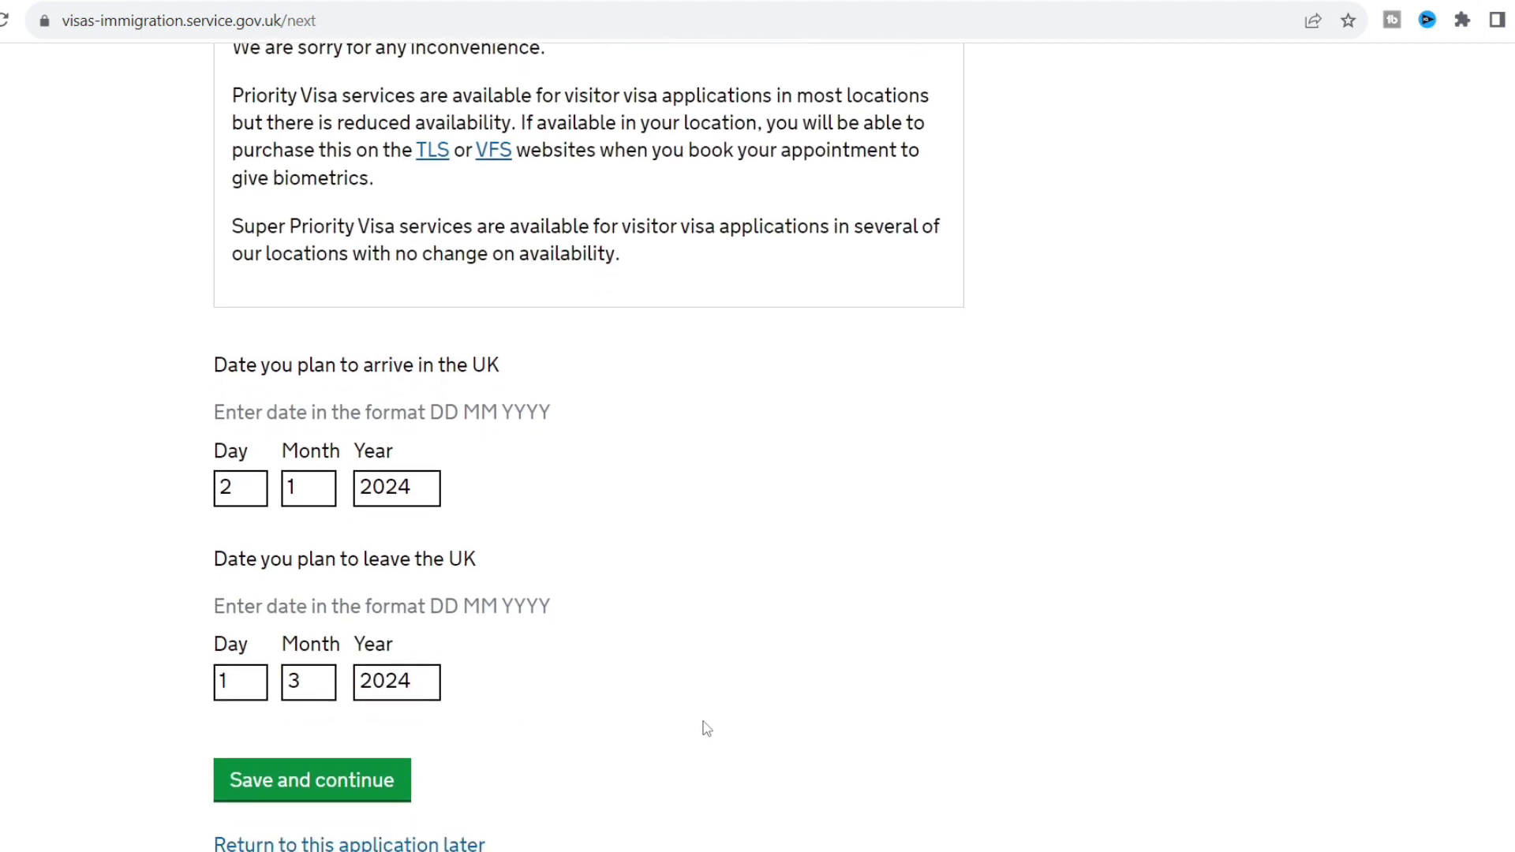
click(311, 761)
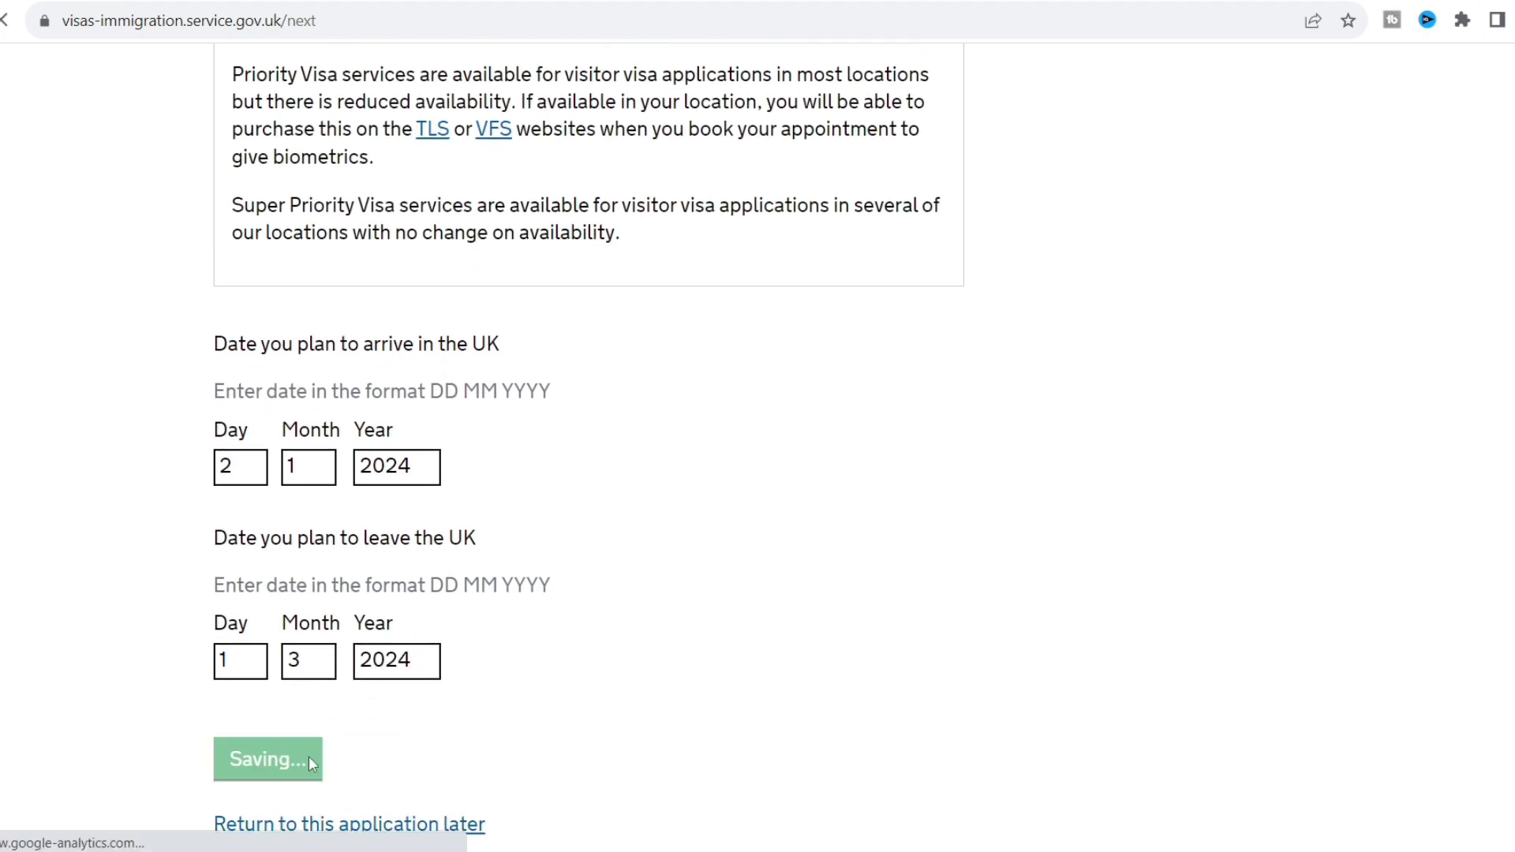
Choose English as the preferred language and save.
scroll(146, 540, down, 3)
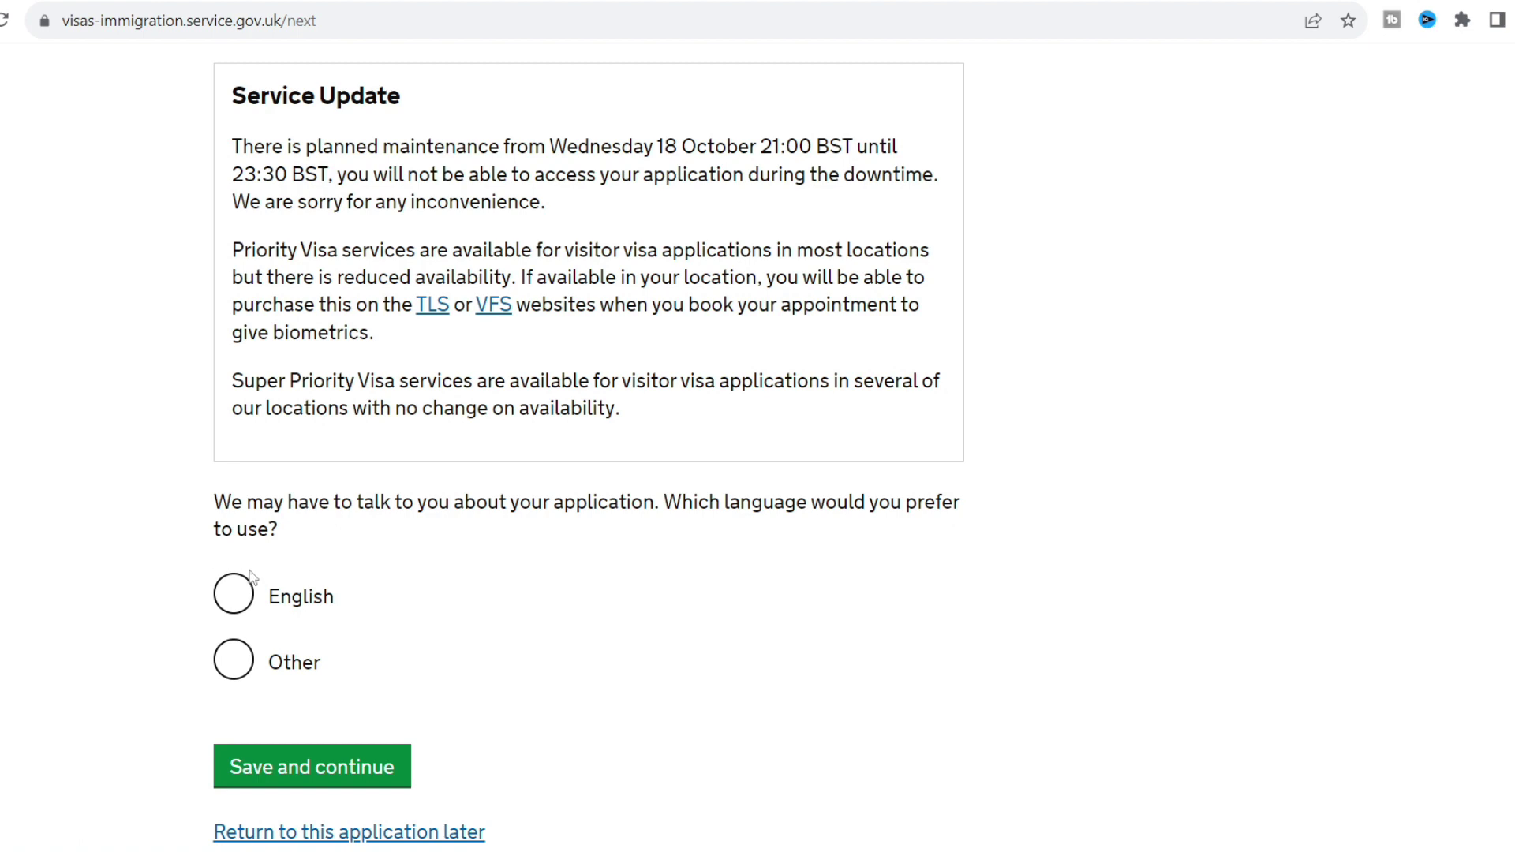
click(249, 592)
click(338, 783)
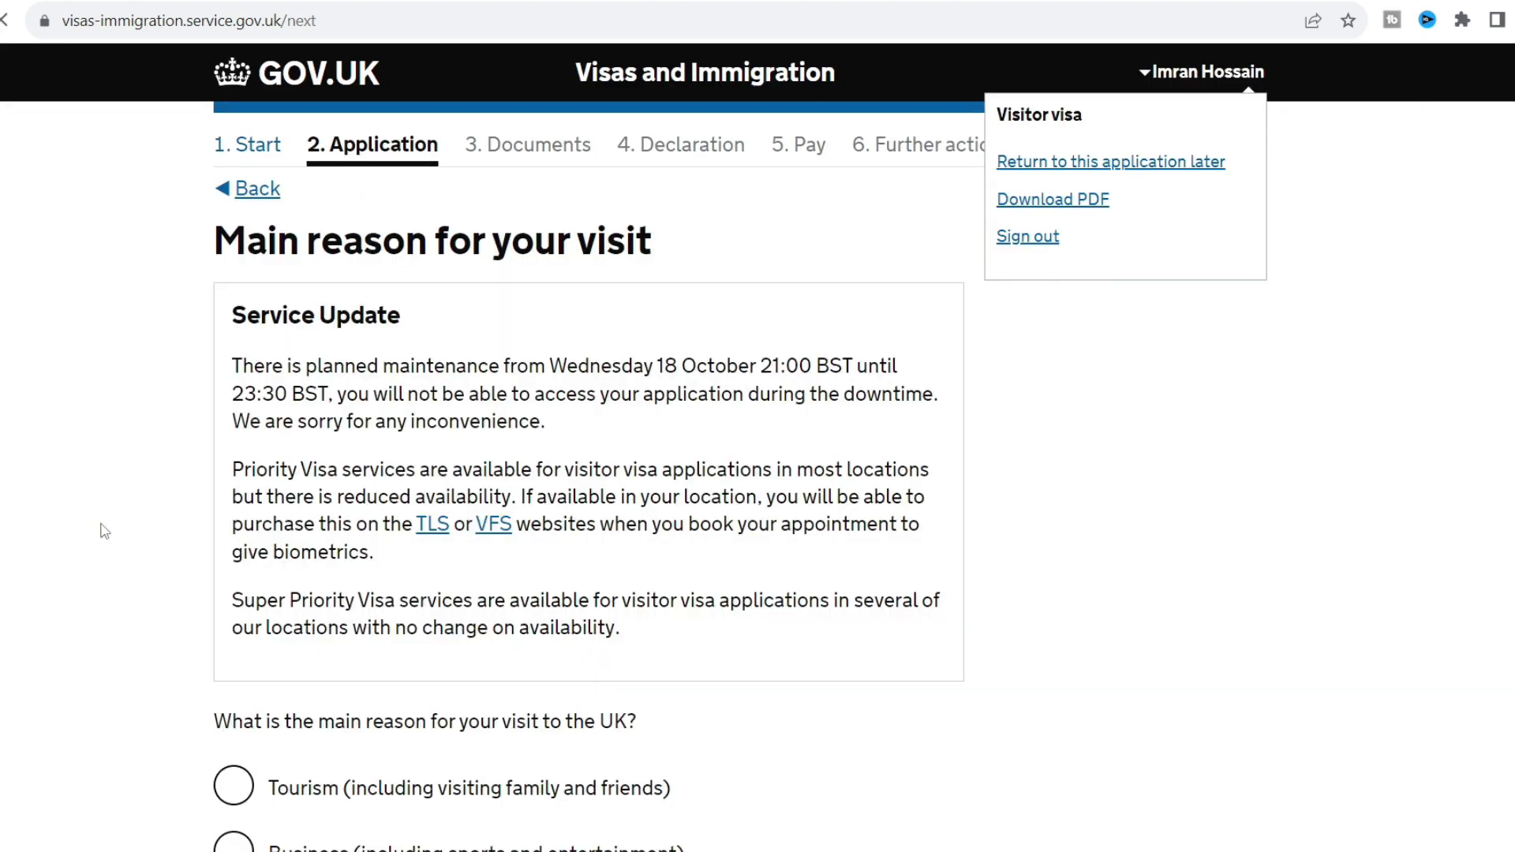
Select Tourism as the main reason for the visit and save.
scroll(103, 531, down, 5)
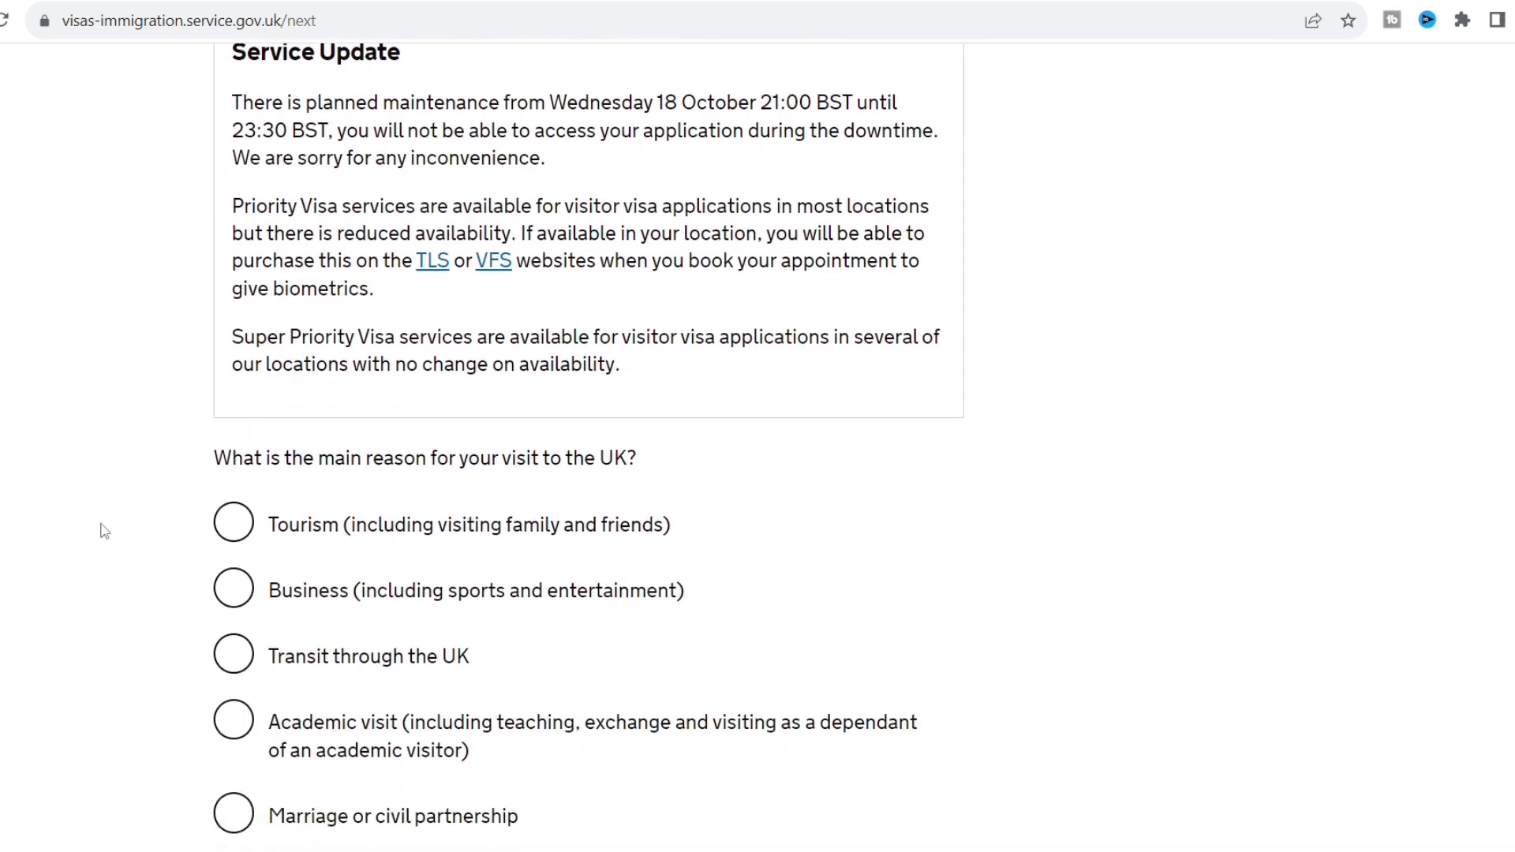
scroll(103, 531, down, 3)
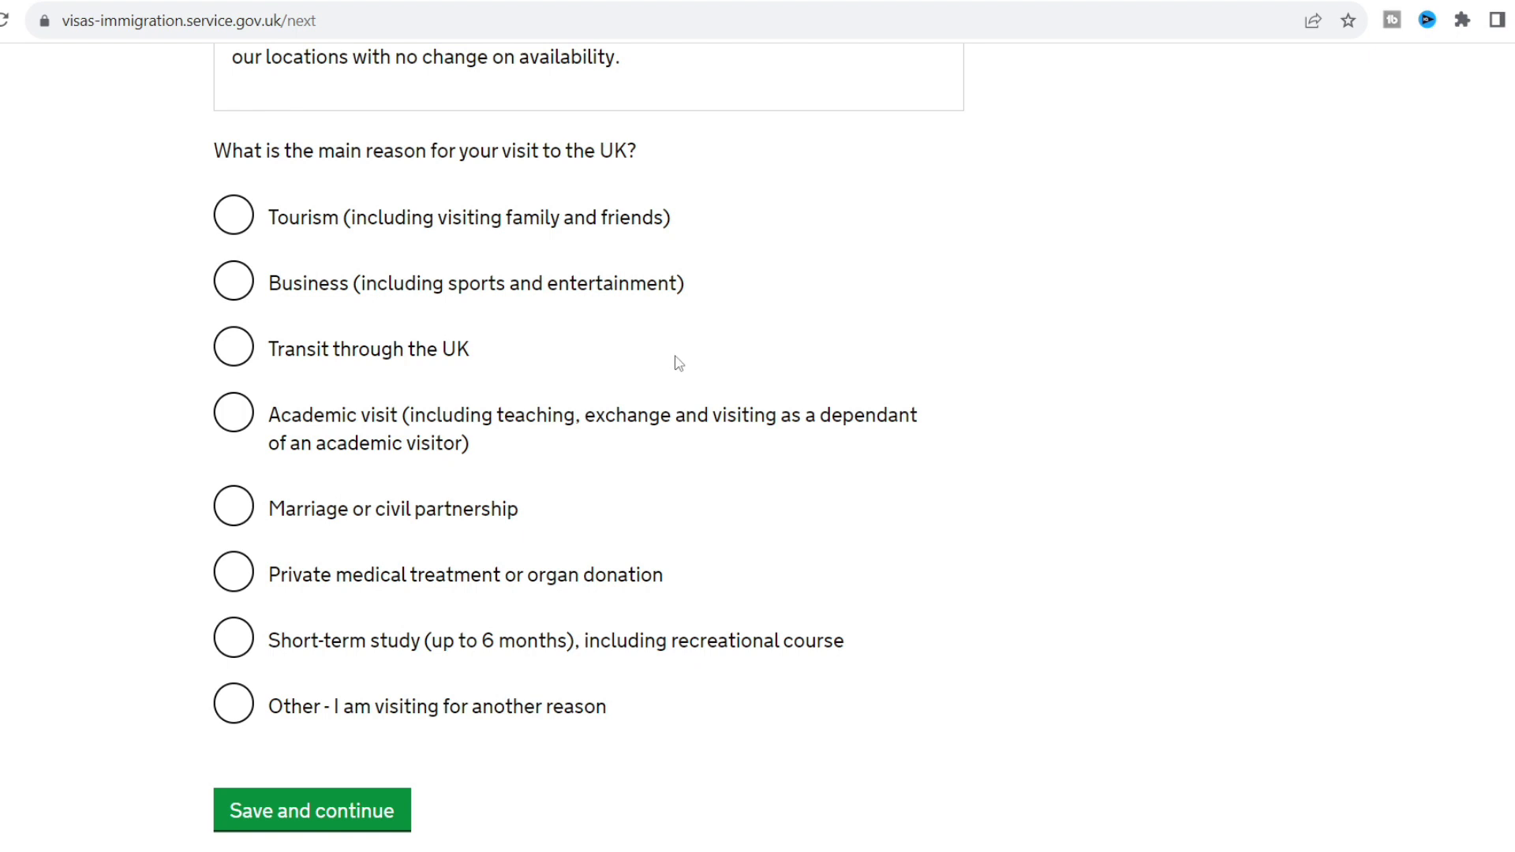
click(404, 225)
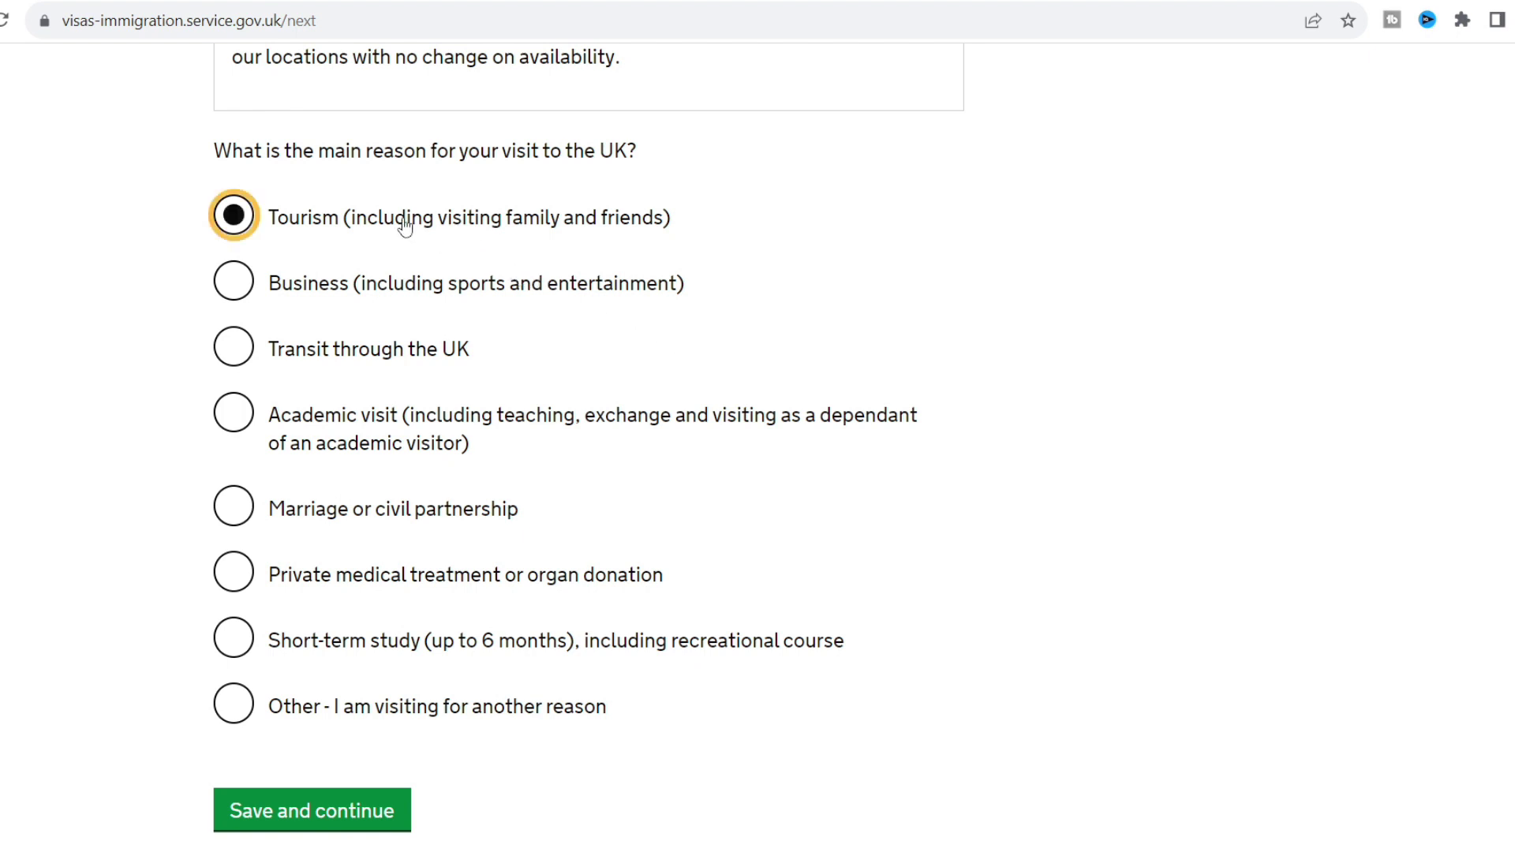
click(128, 333)
scroll(128, 333, down, 2)
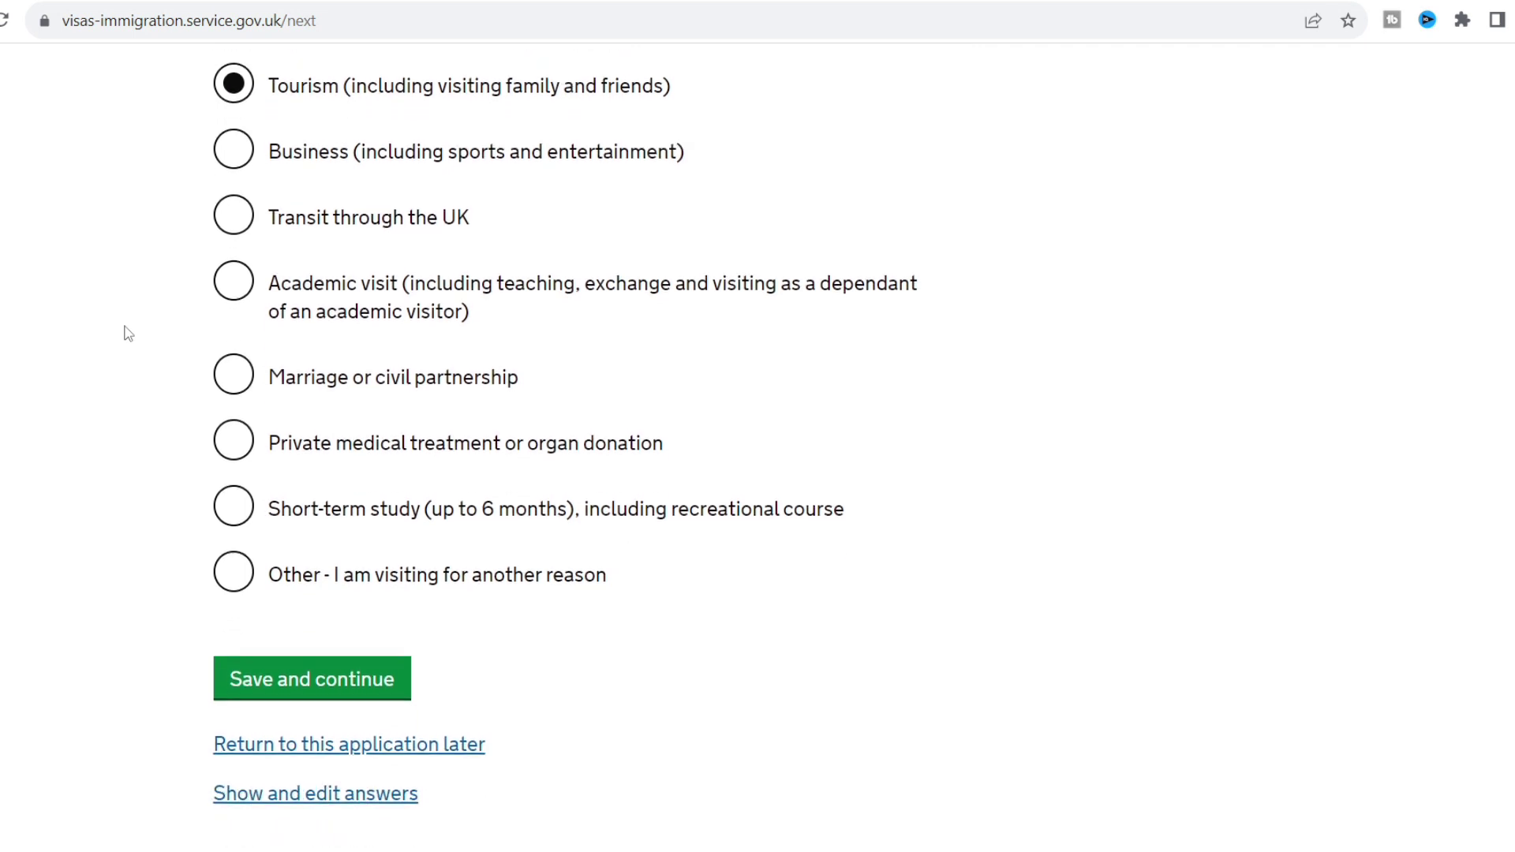
scroll(128, 334, down, 1)
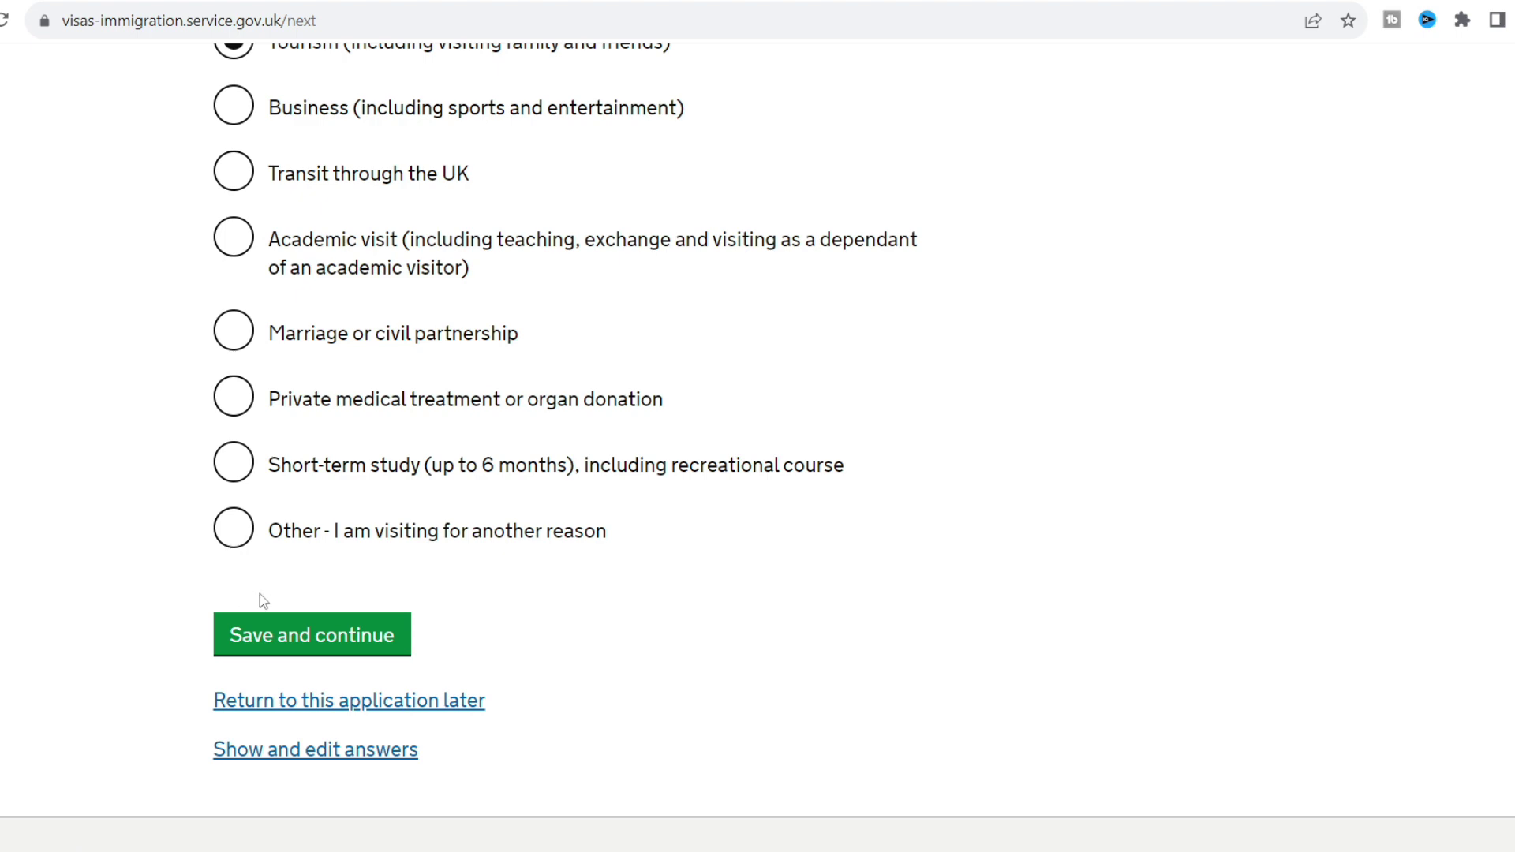
click(266, 634)
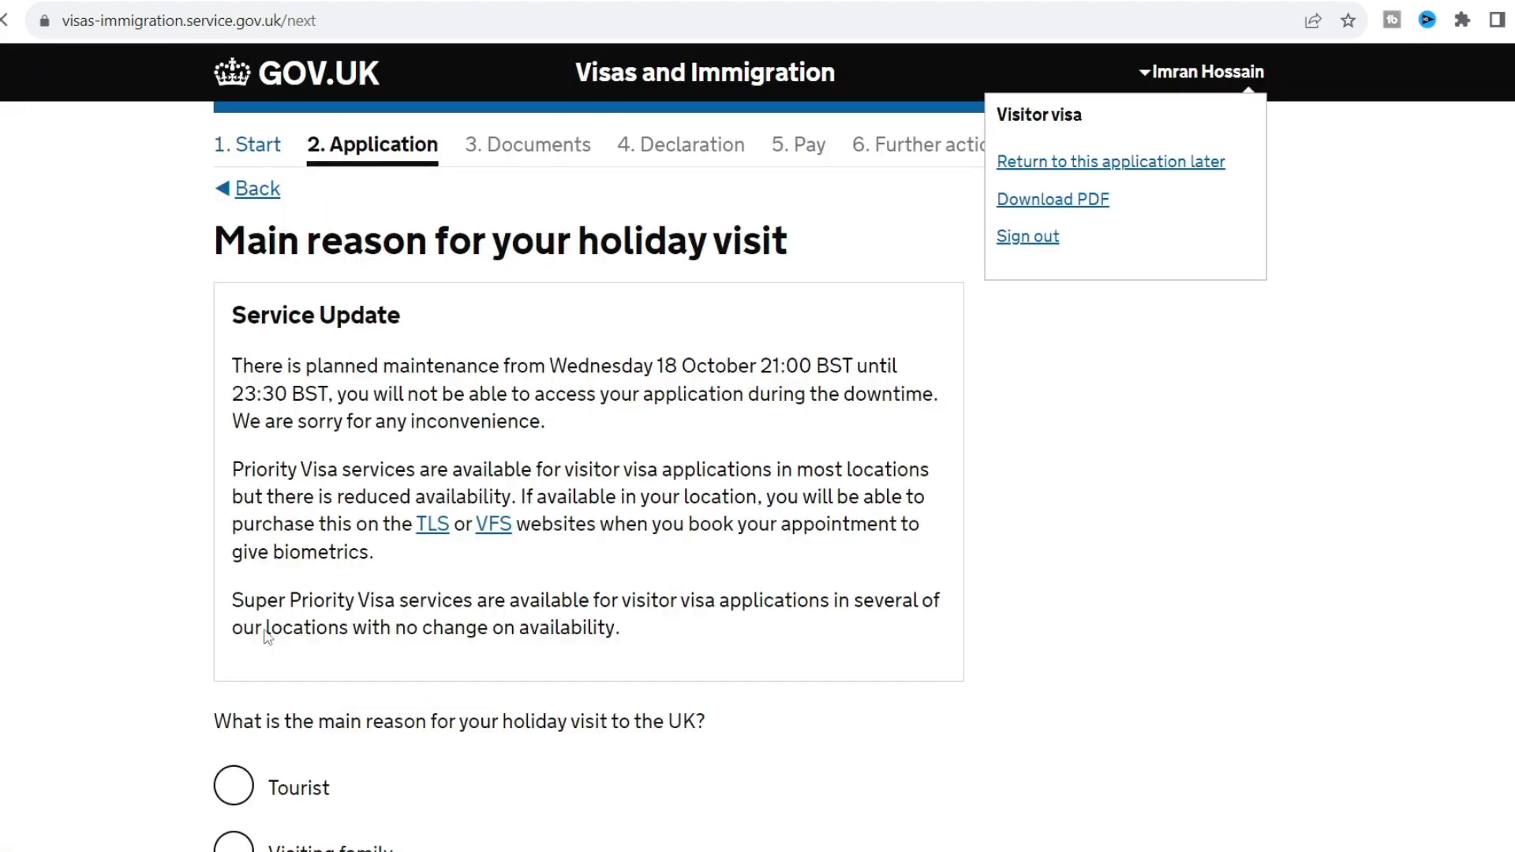
Select Visiting family as the holiday reason and save.
scroll(65, 557, down, 3)
scroll(65, 556, down, 3)
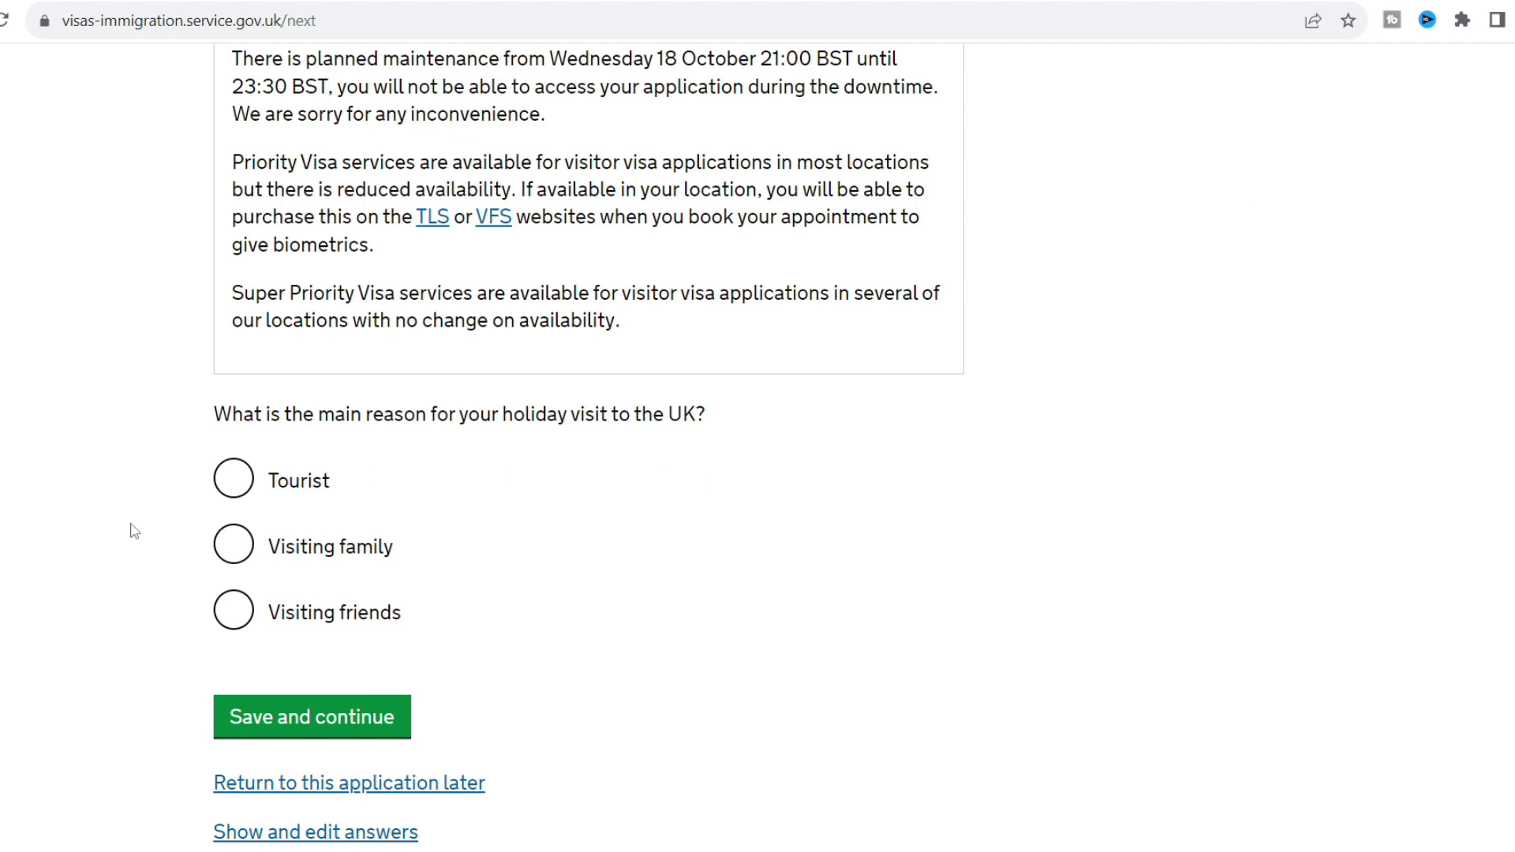
scroll(133, 531, down, 1)
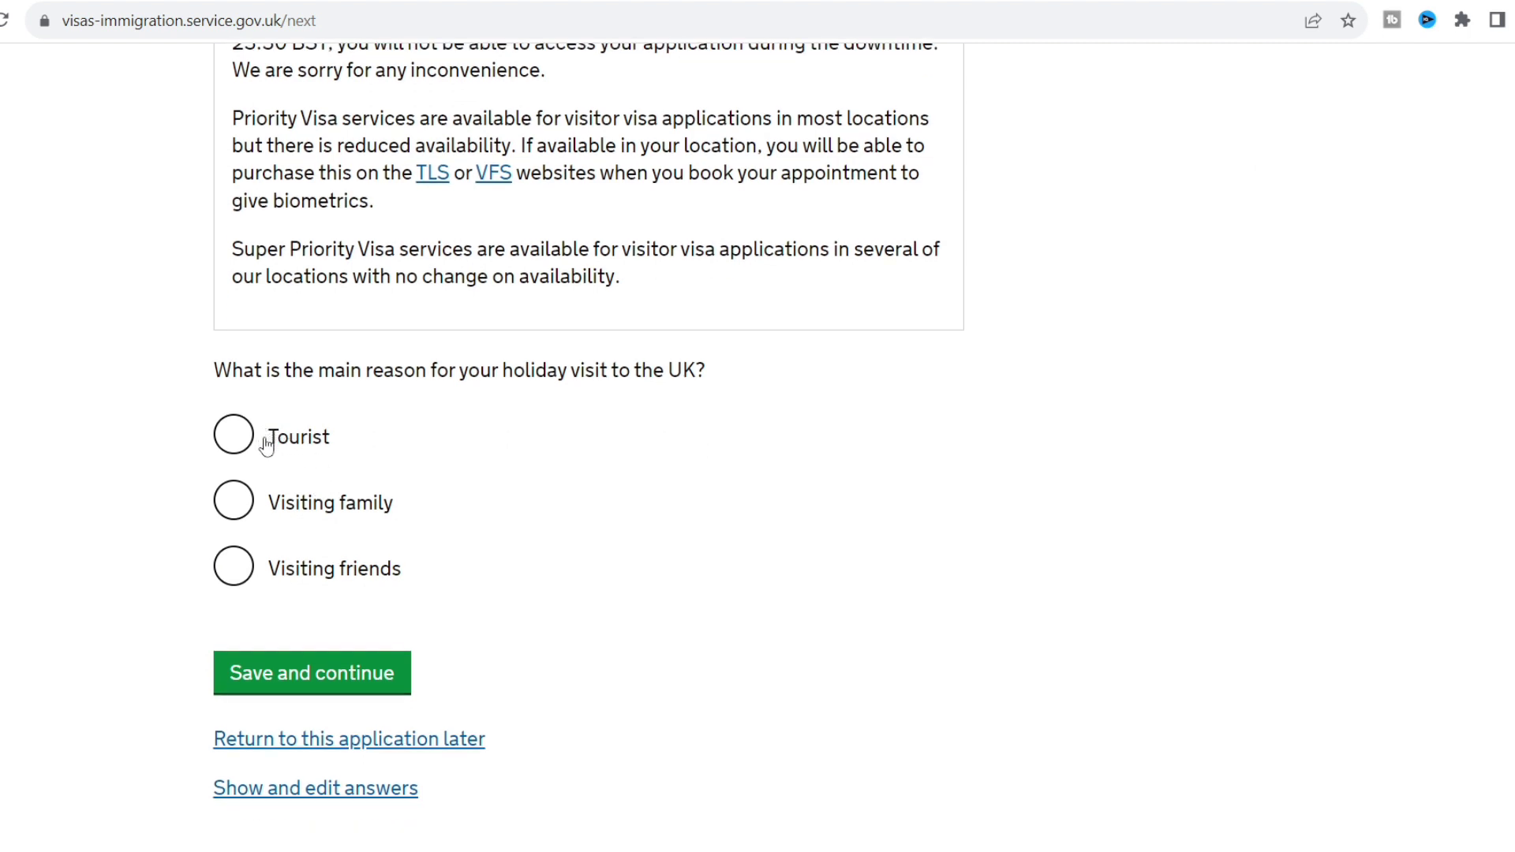
click(238, 508)
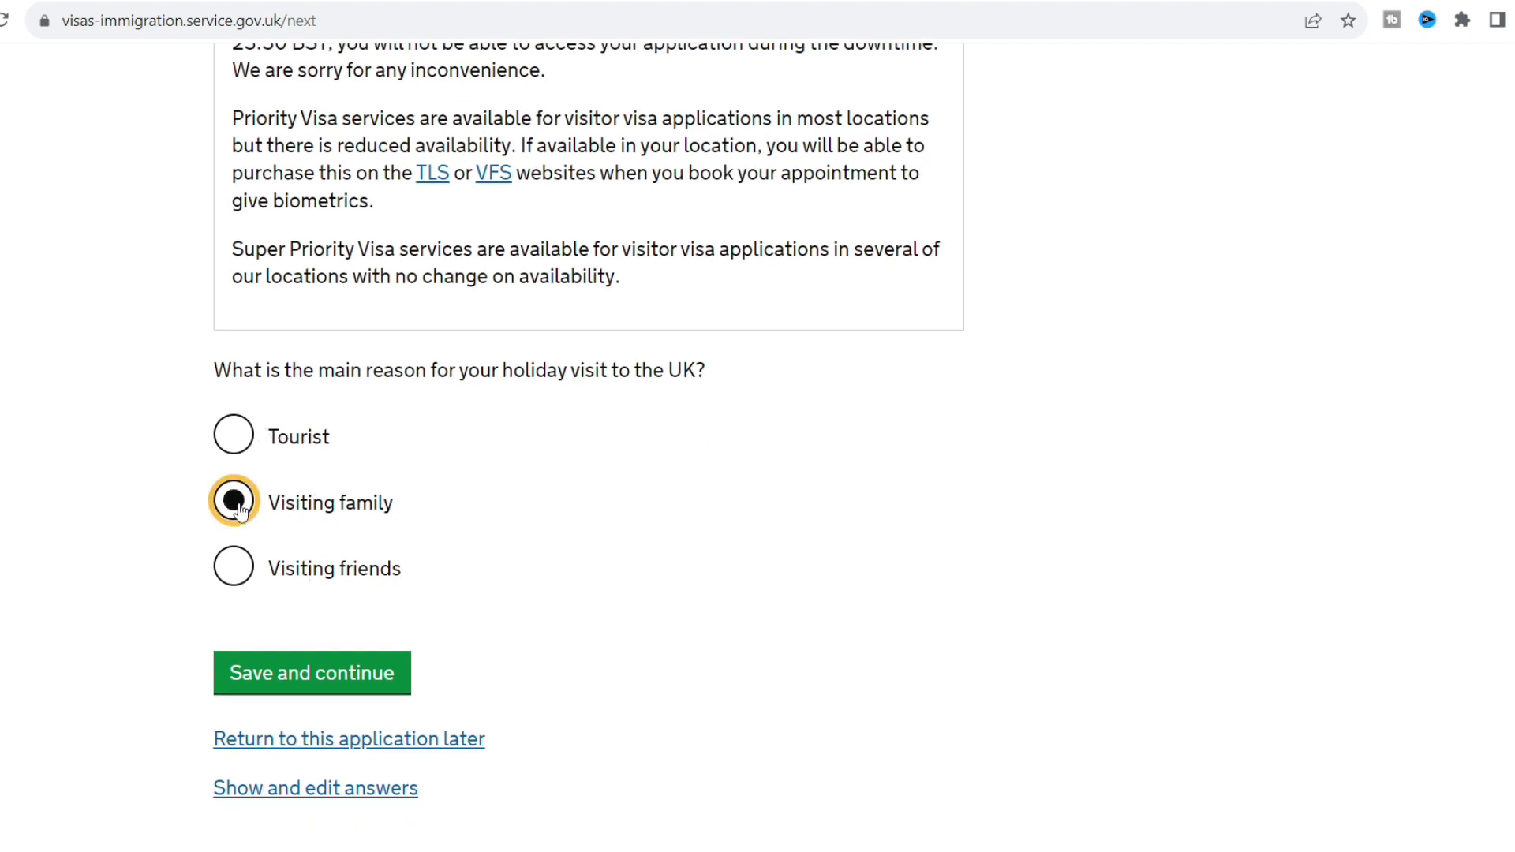
click(269, 680)
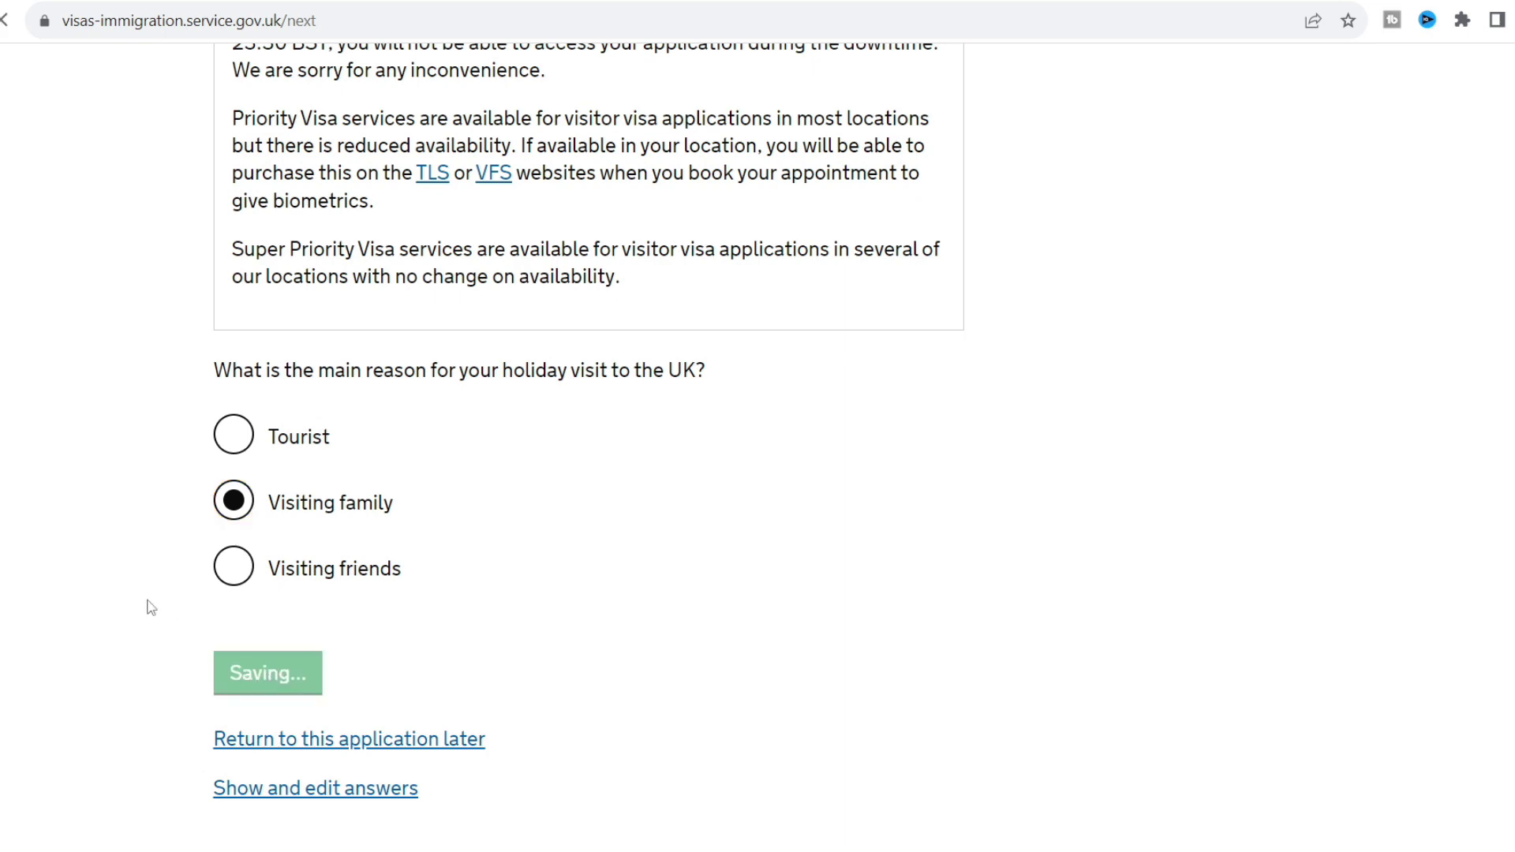
scroll(124, 599, down, 5)
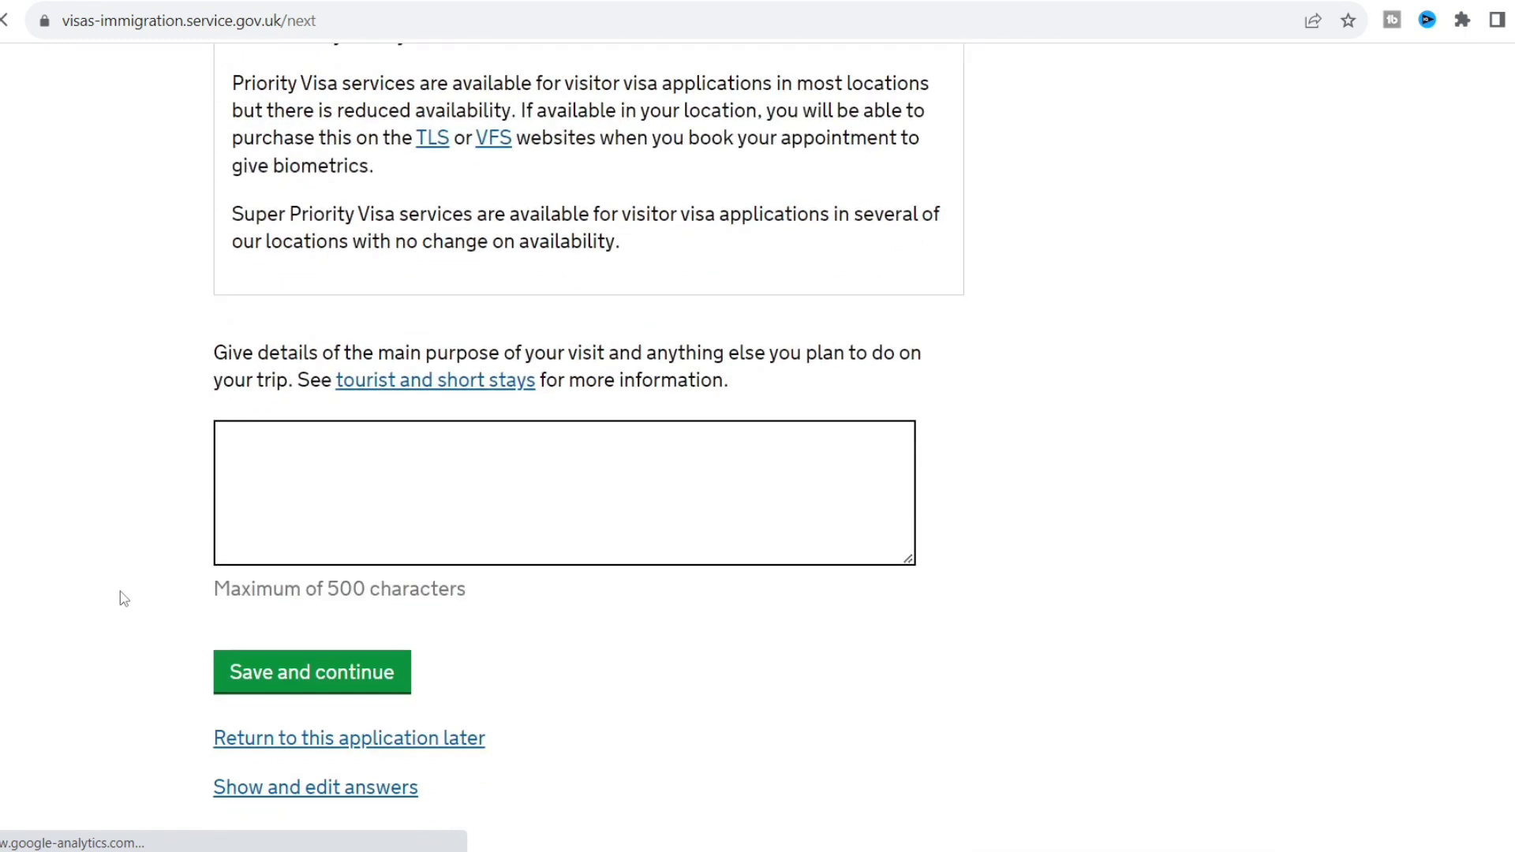
Describe the visit purpose as 'I'm going to visit my family in the UK.' and save.
click(380, 509)
text(I'm )
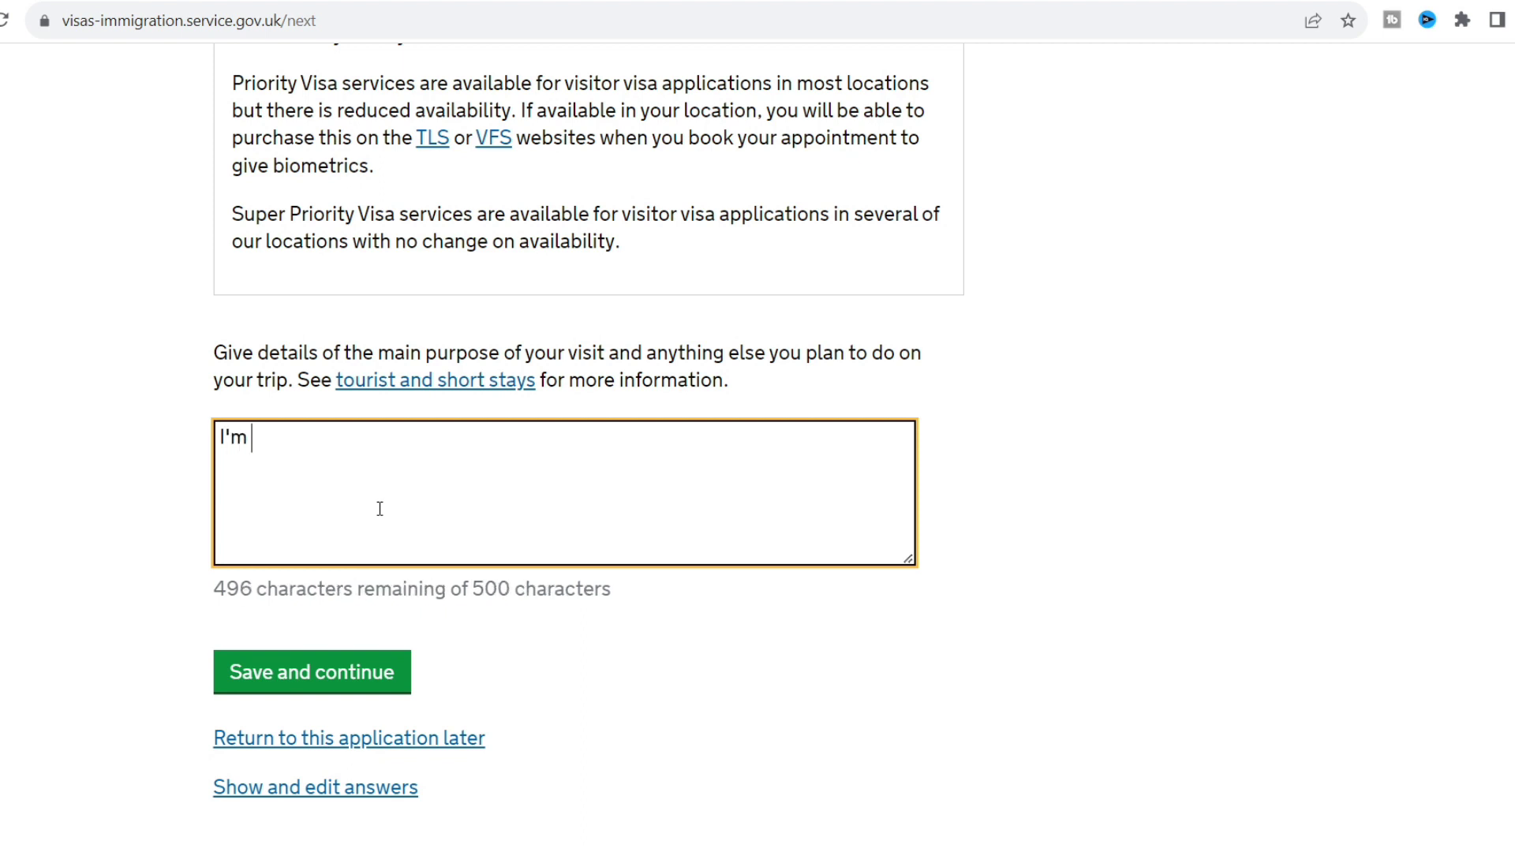
text(going to visit m)
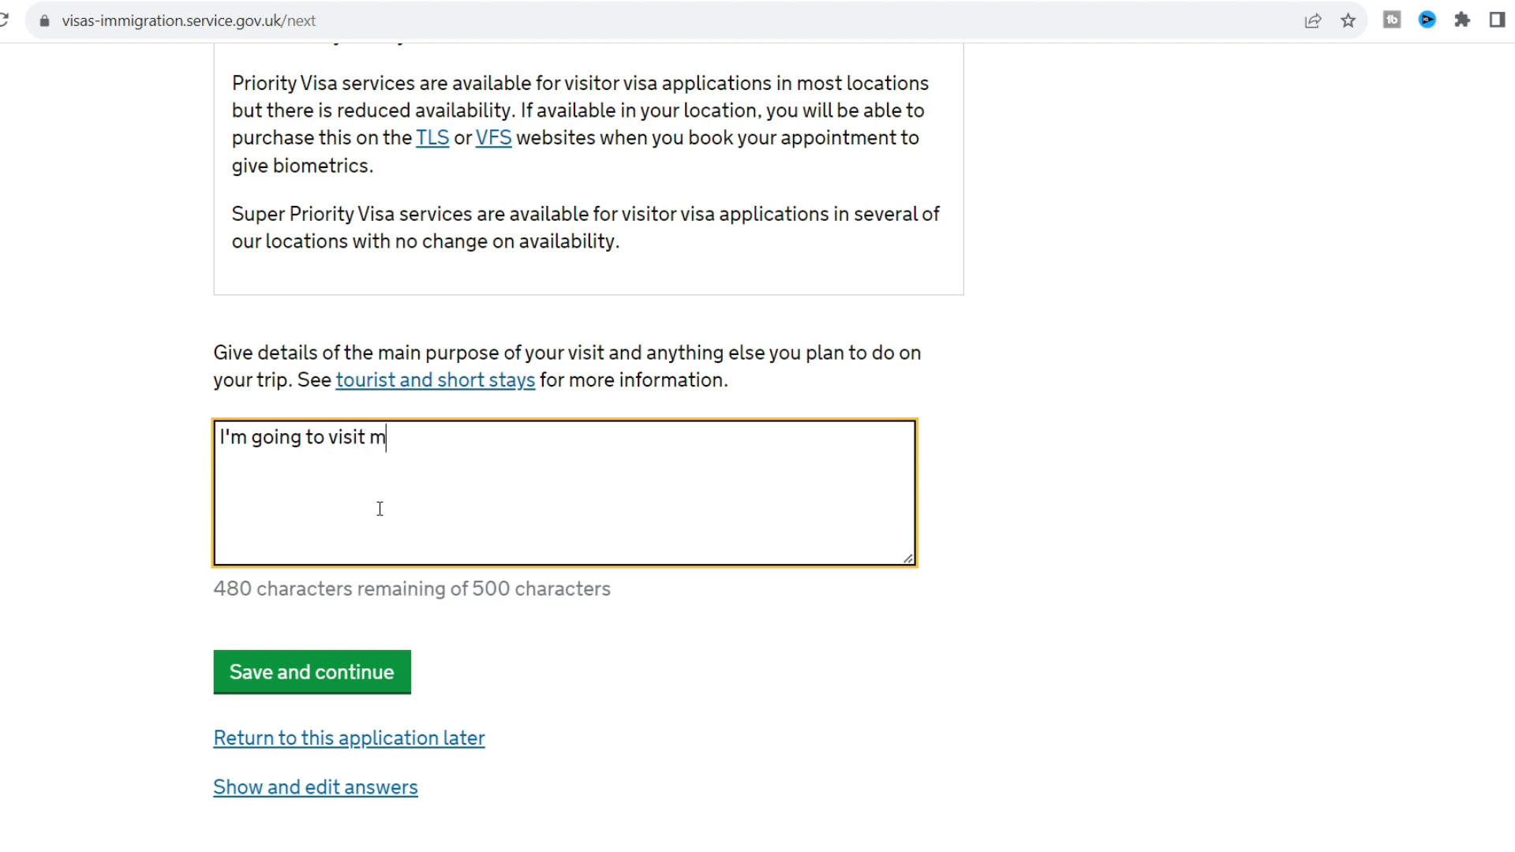
text(y family)
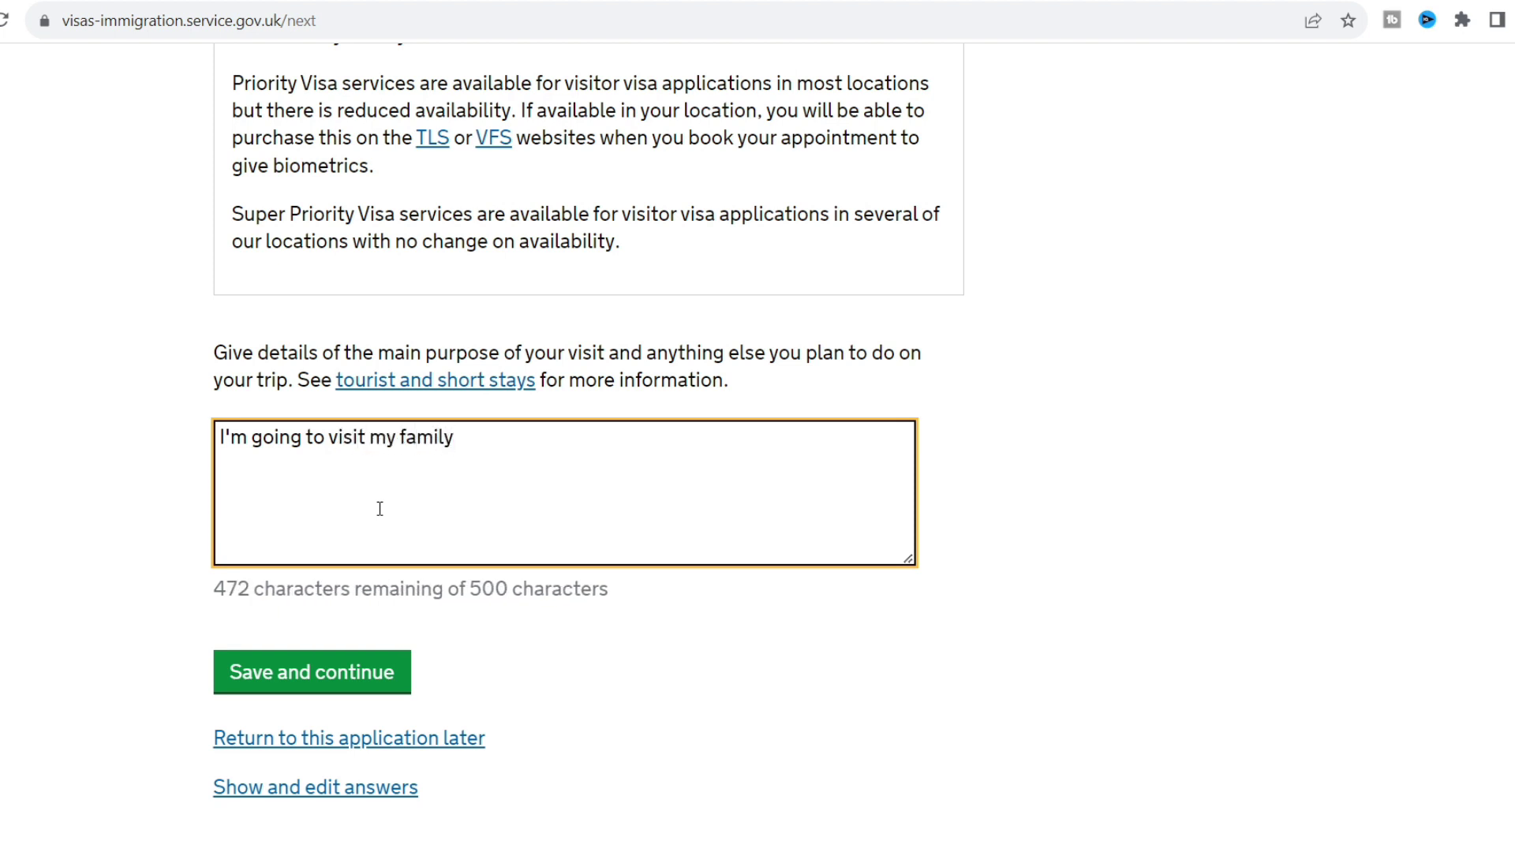
text( in the U)
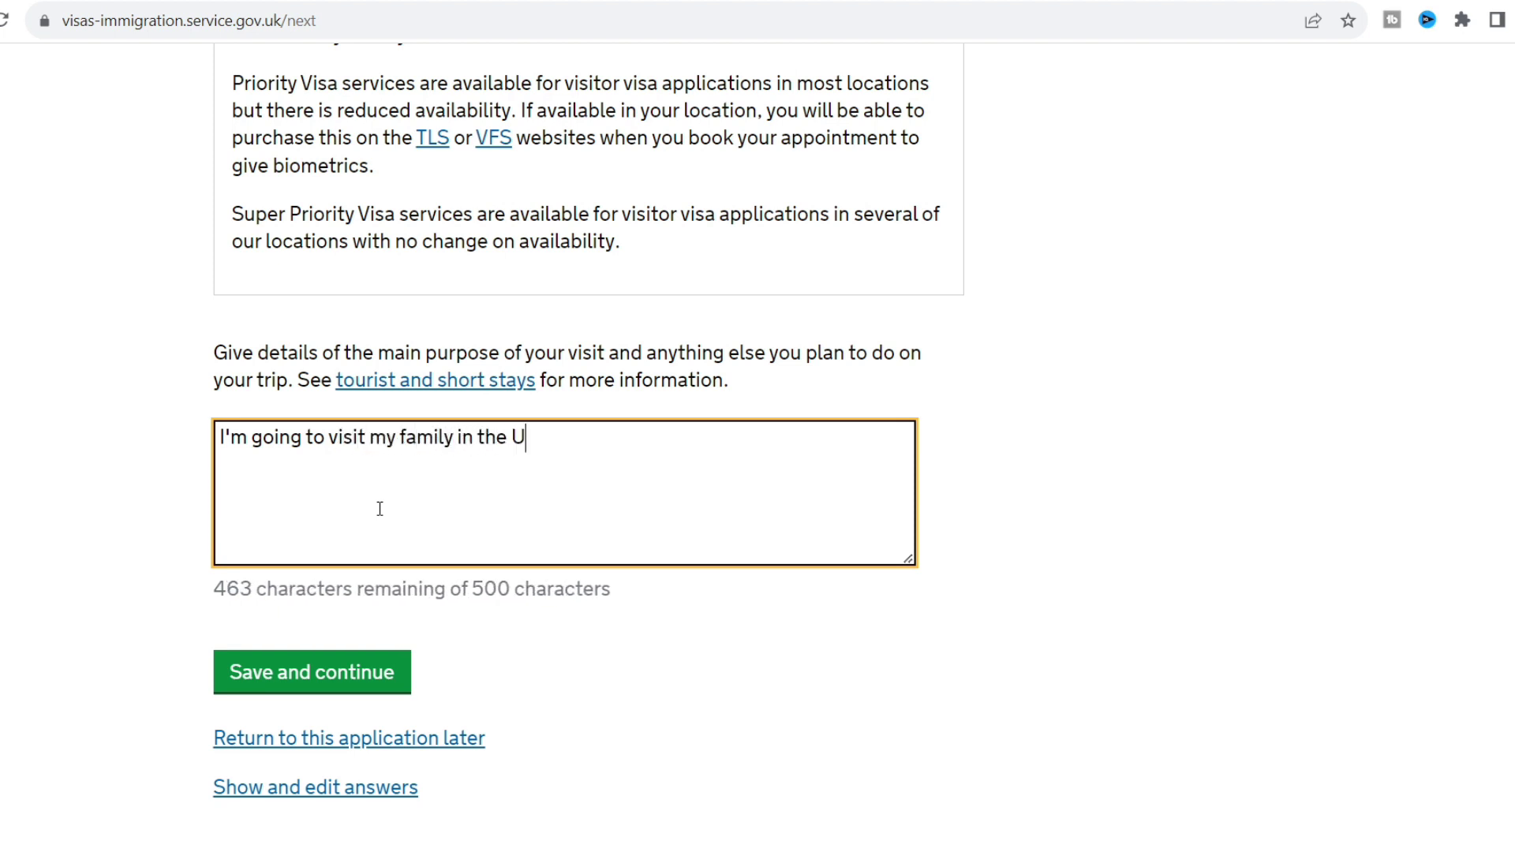
text(K.)
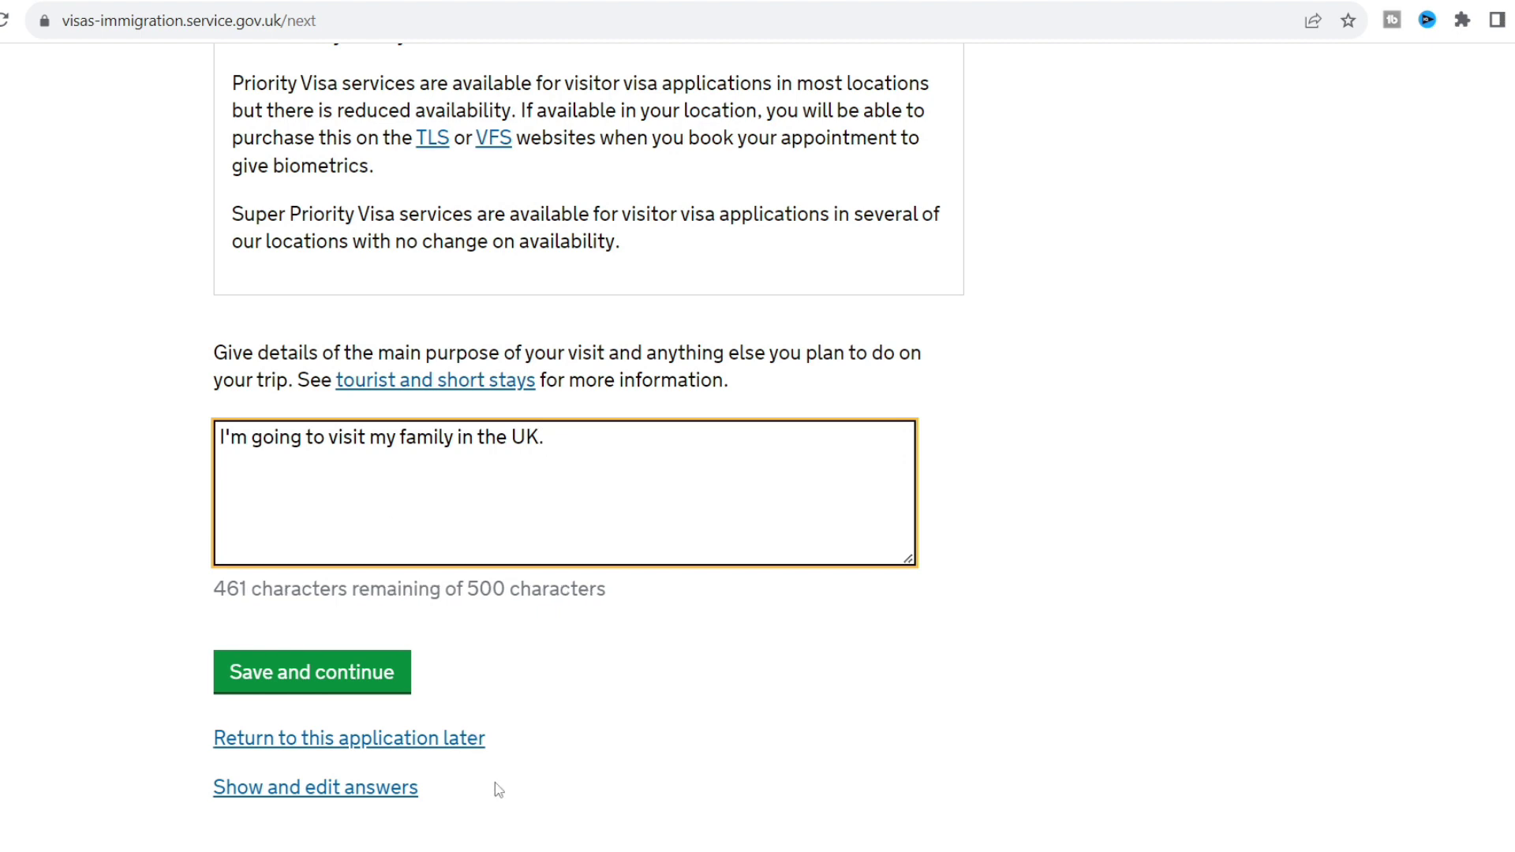
click(384, 676)
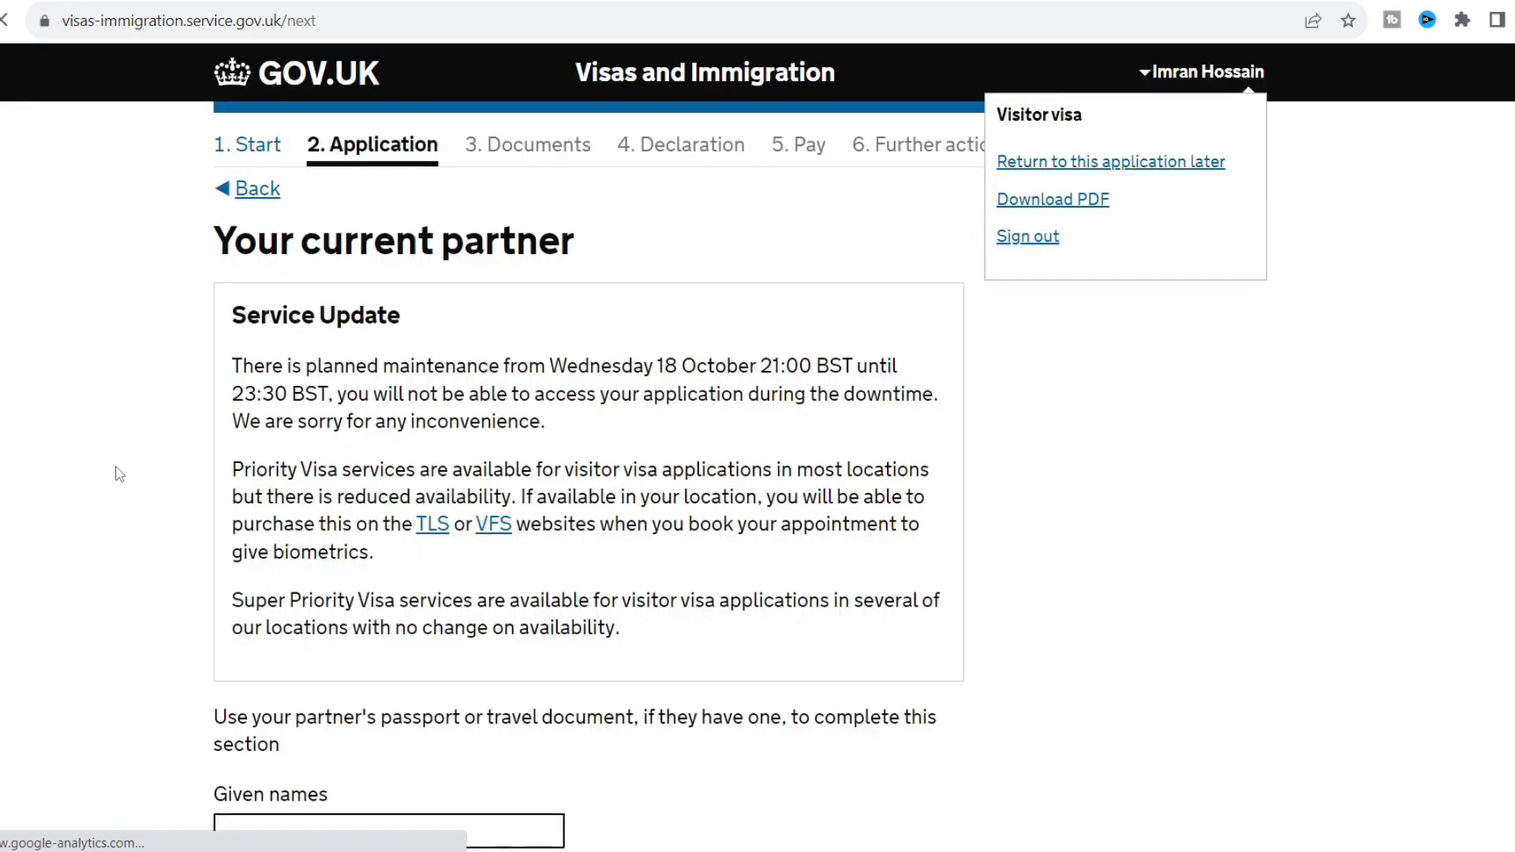
Fix the stray character in the partner's passport number and save the partner details.
scroll(119, 473, down, 4)
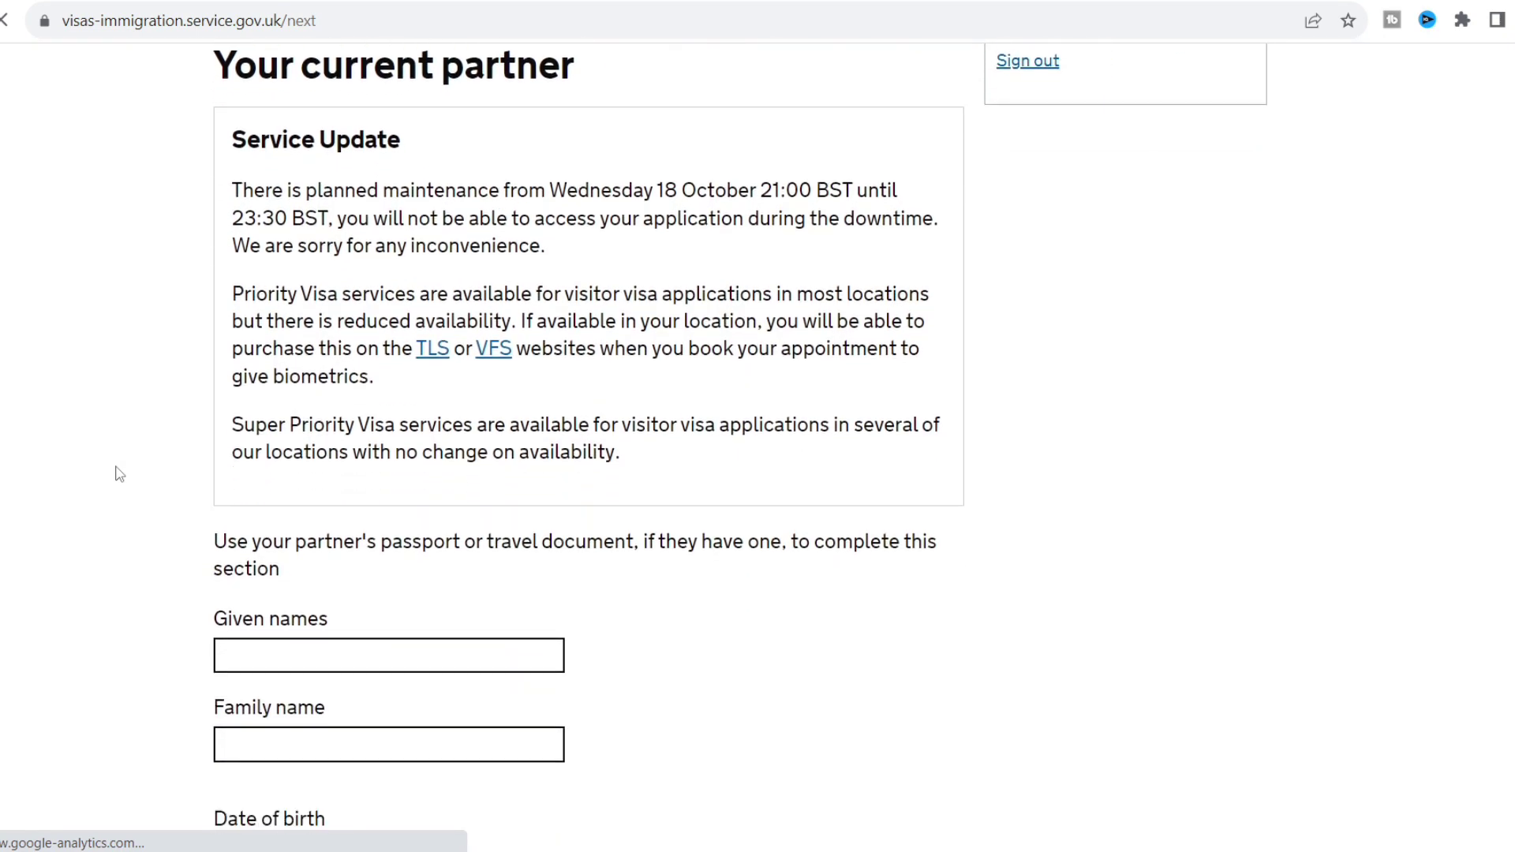
scroll(118, 474, down, 3)
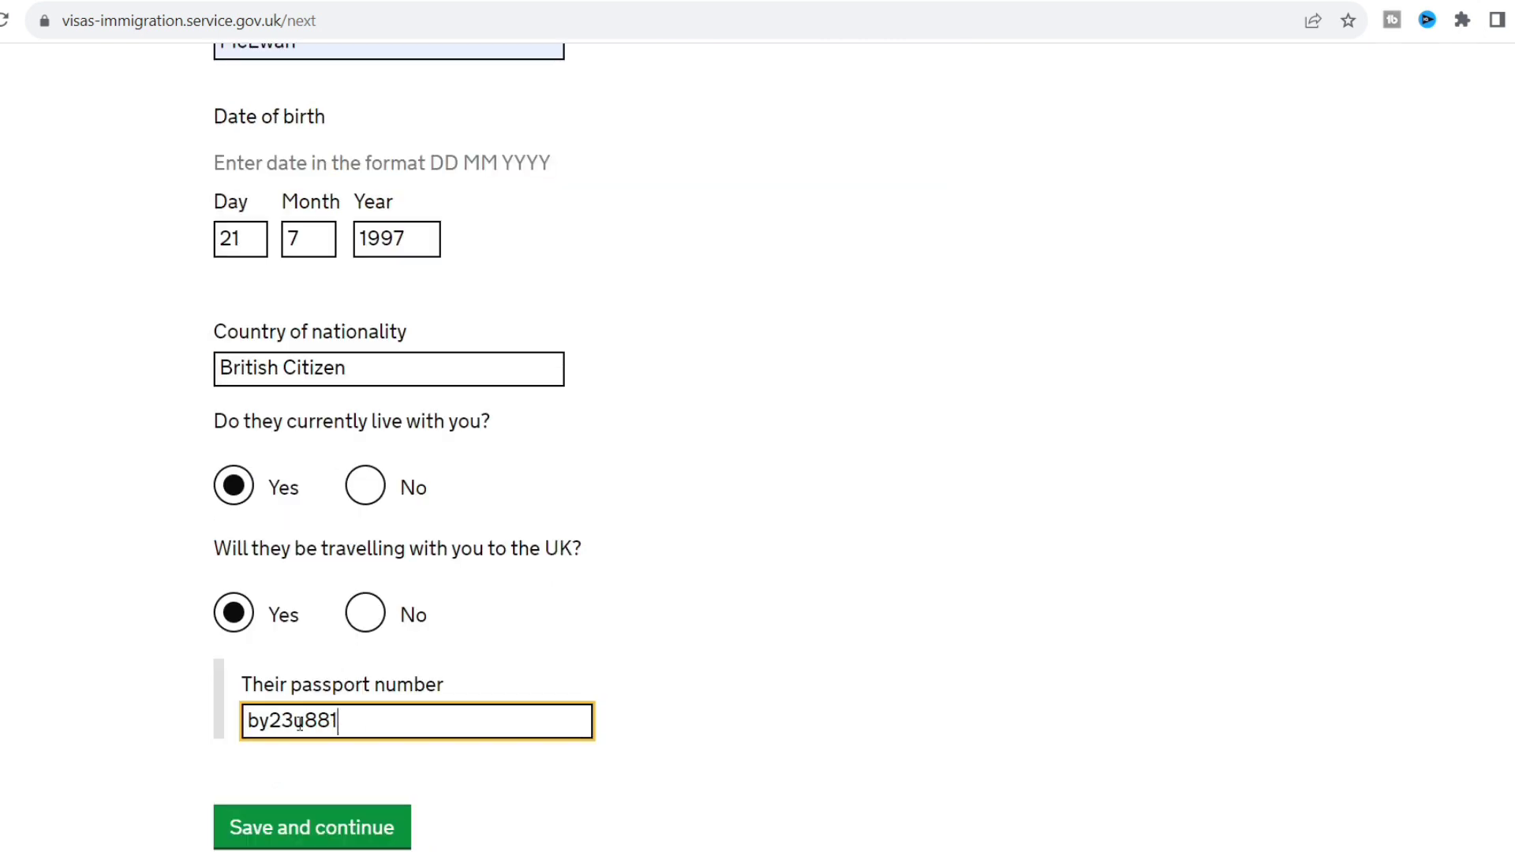
click(302, 725)
key(BackSpace)
text(222)
click(314, 827)
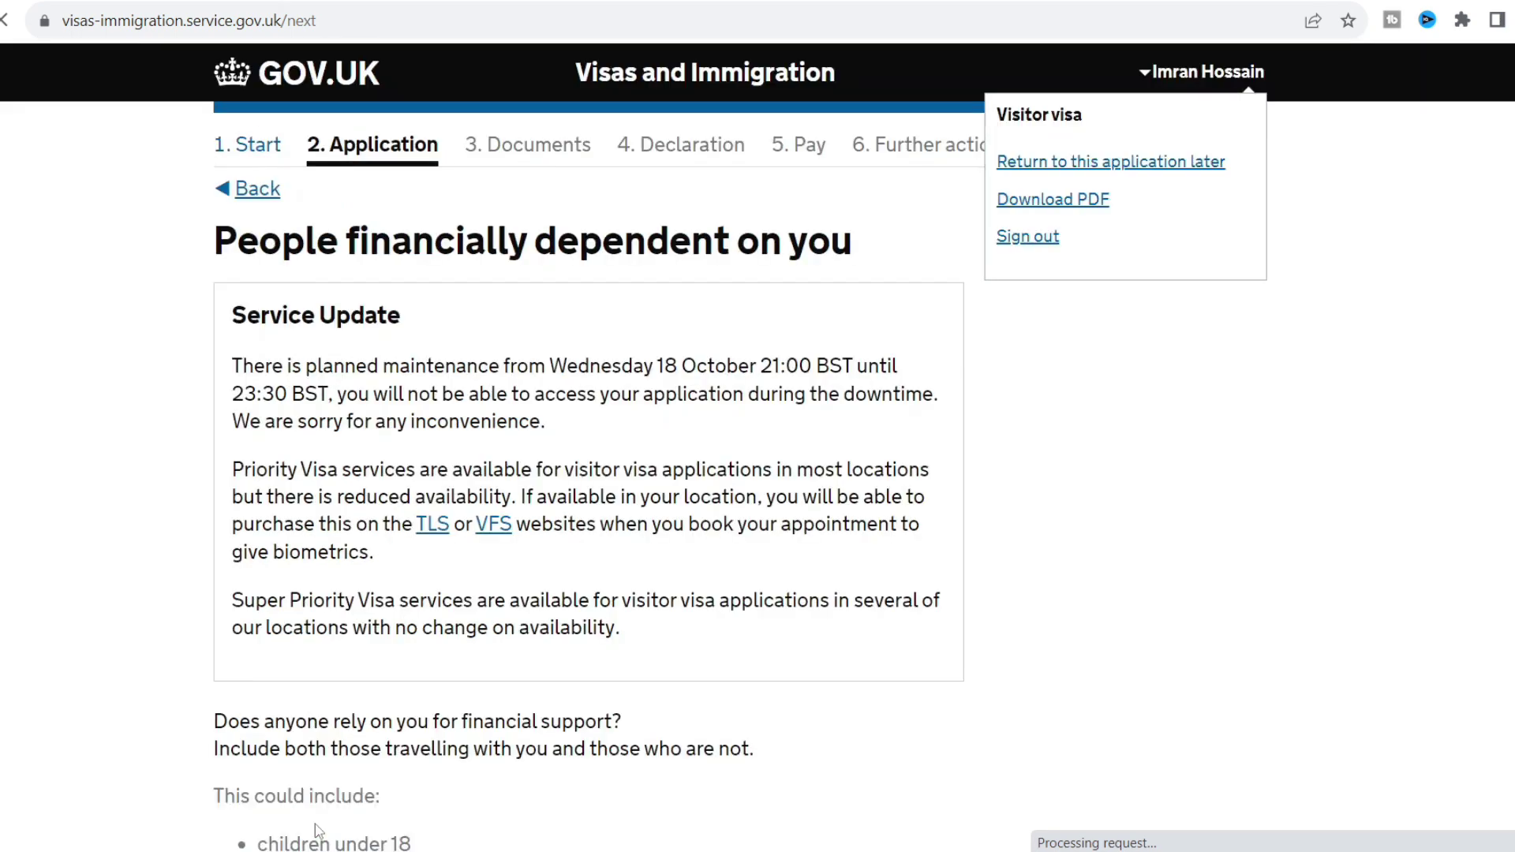
Answer No to anyone depending on you financially and save.
scroll(201, 620, down, 5)
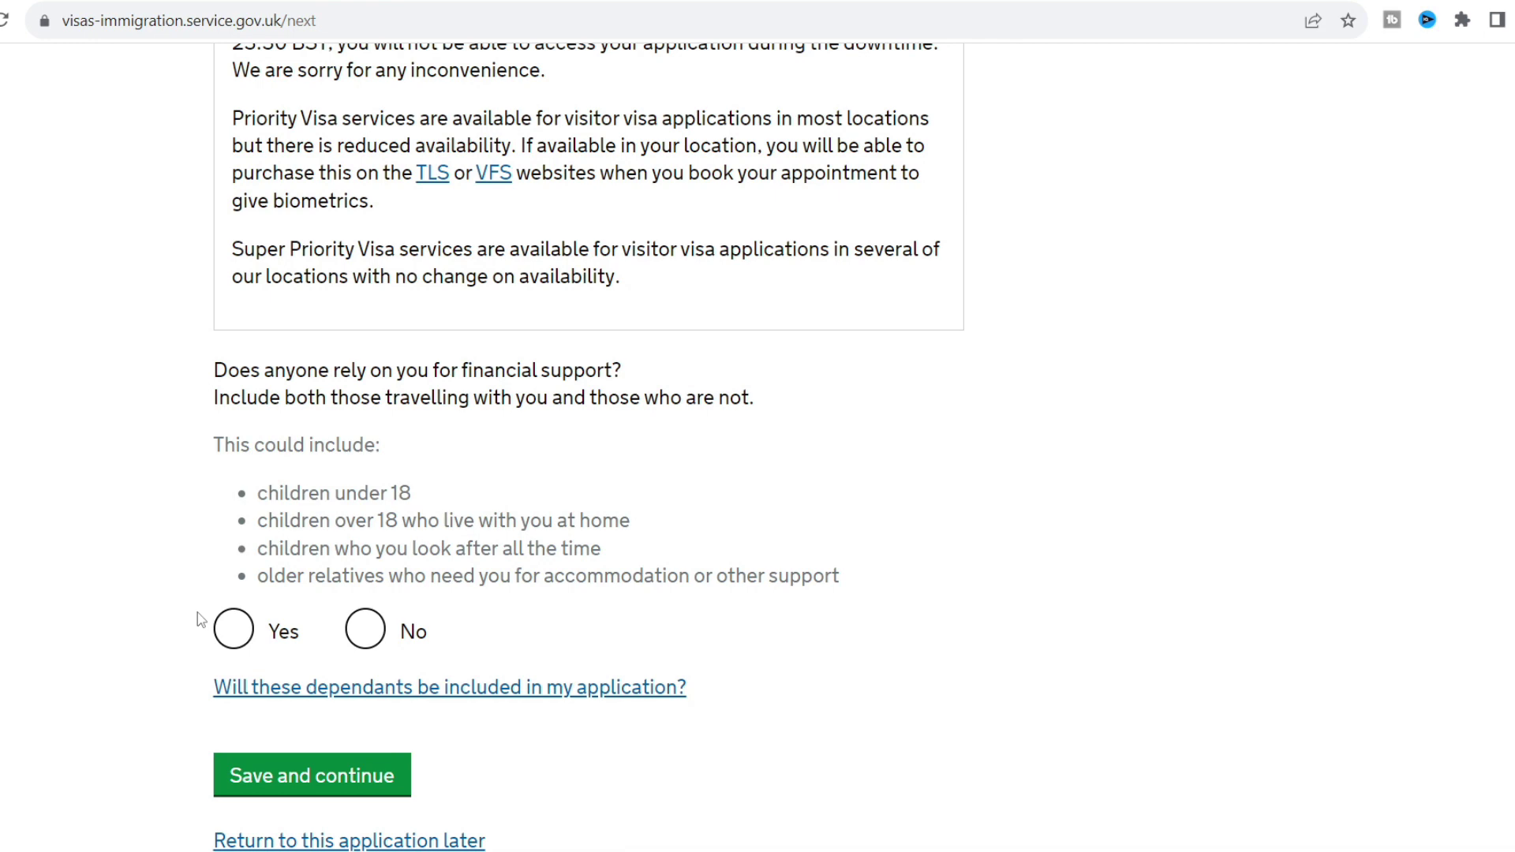
click(366, 630)
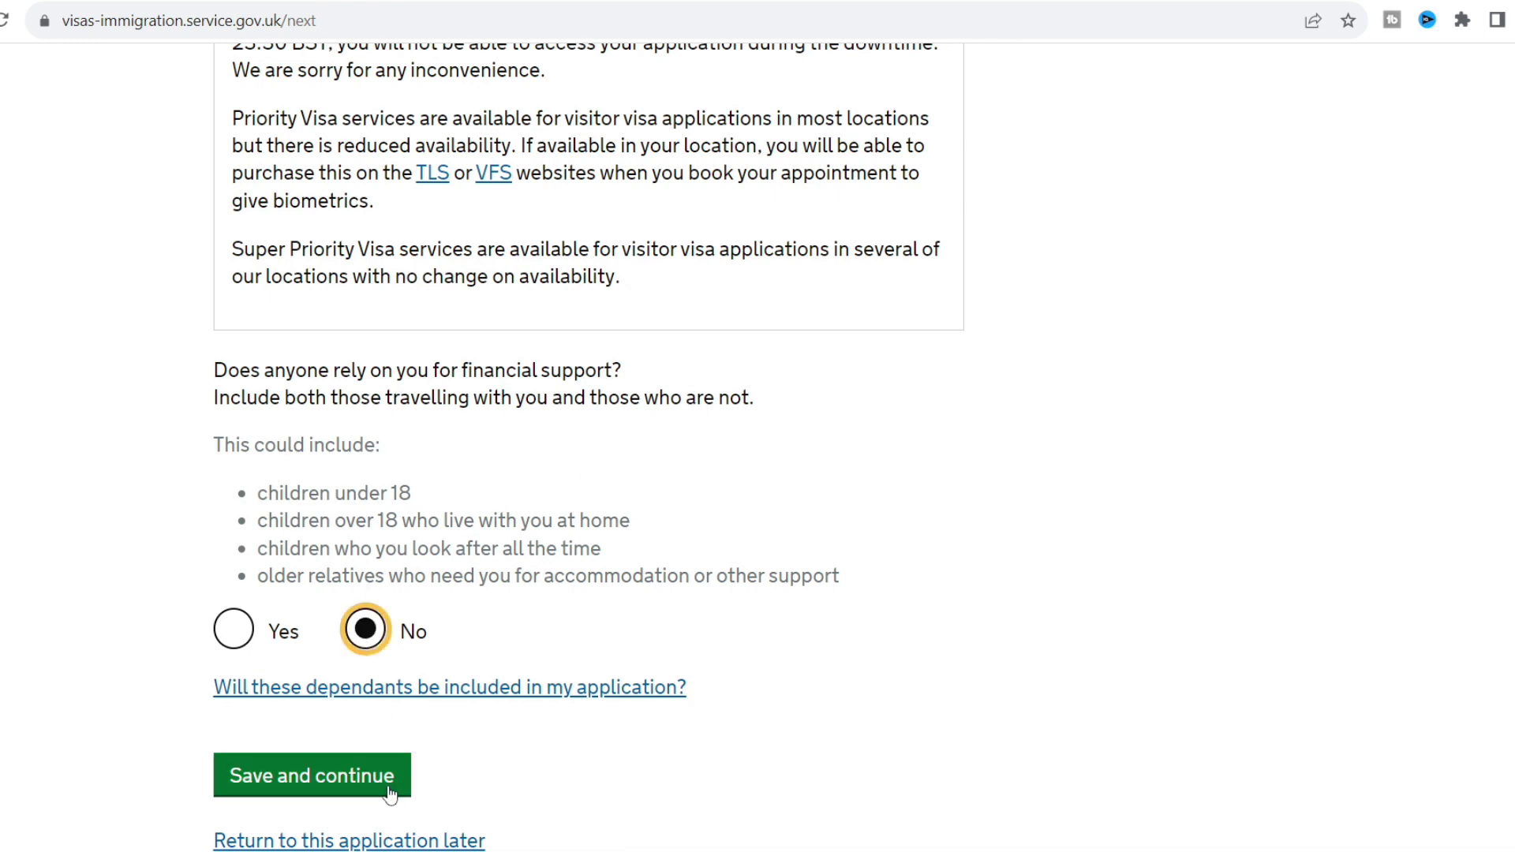
click(371, 781)
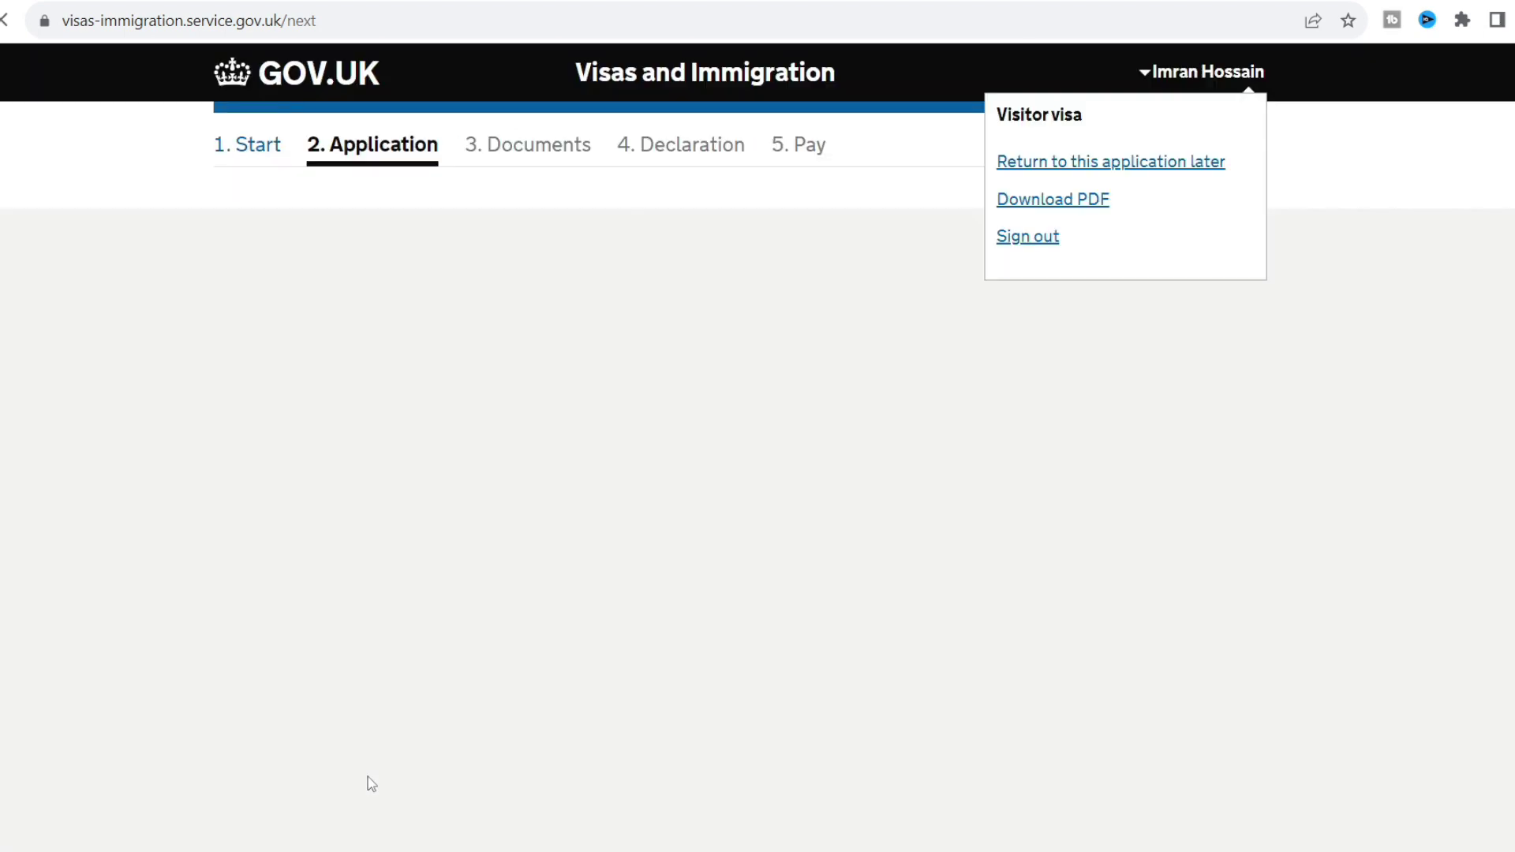
Answer Yes to having family in the UK and save.
scroll(158, 513, down, 5)
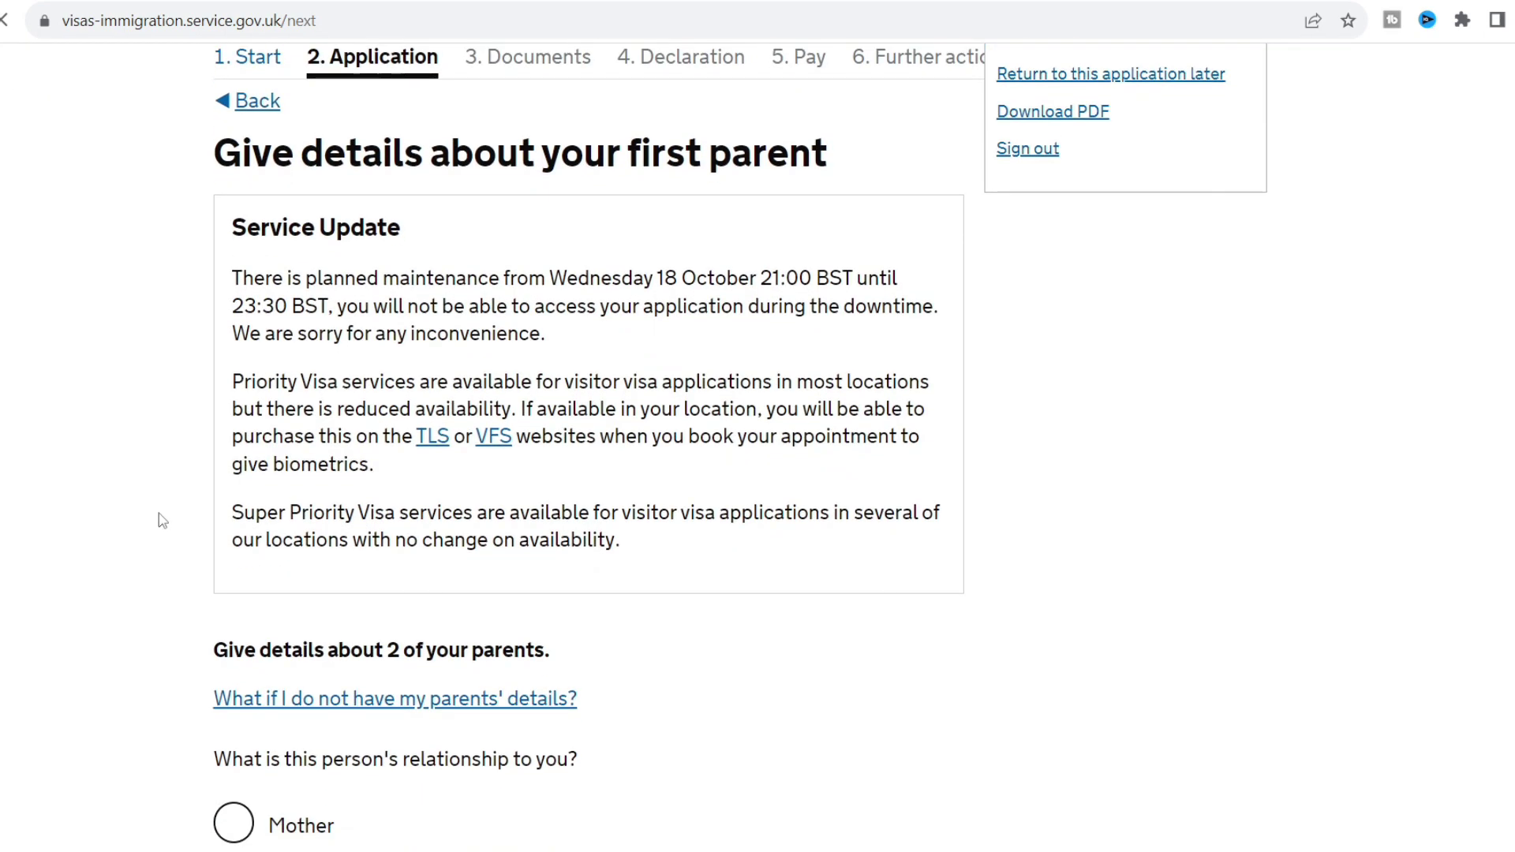
scroll(158, 514, down, 2)
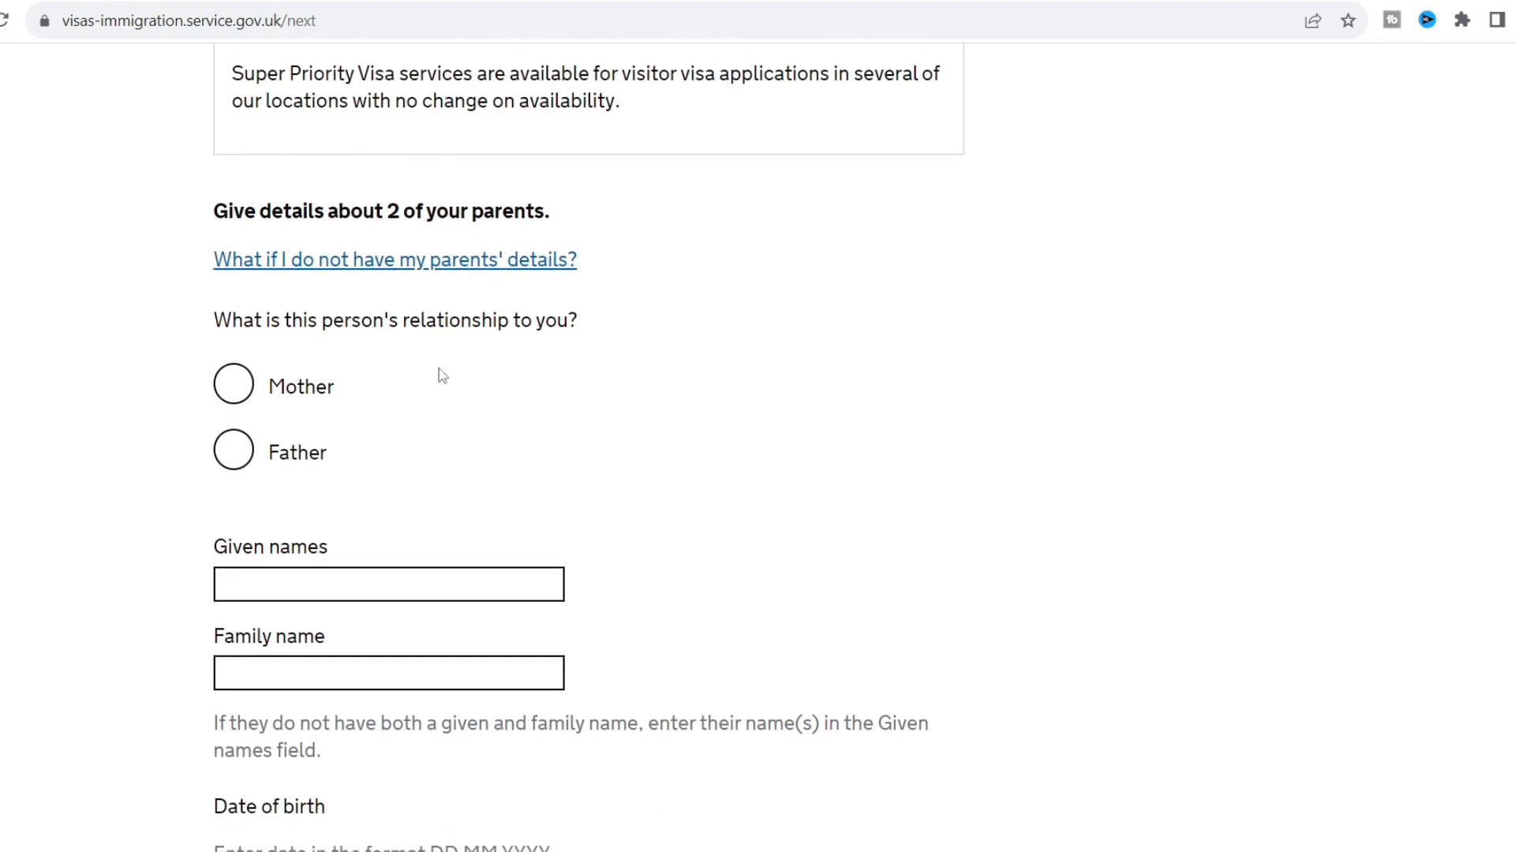
click(241, 384)
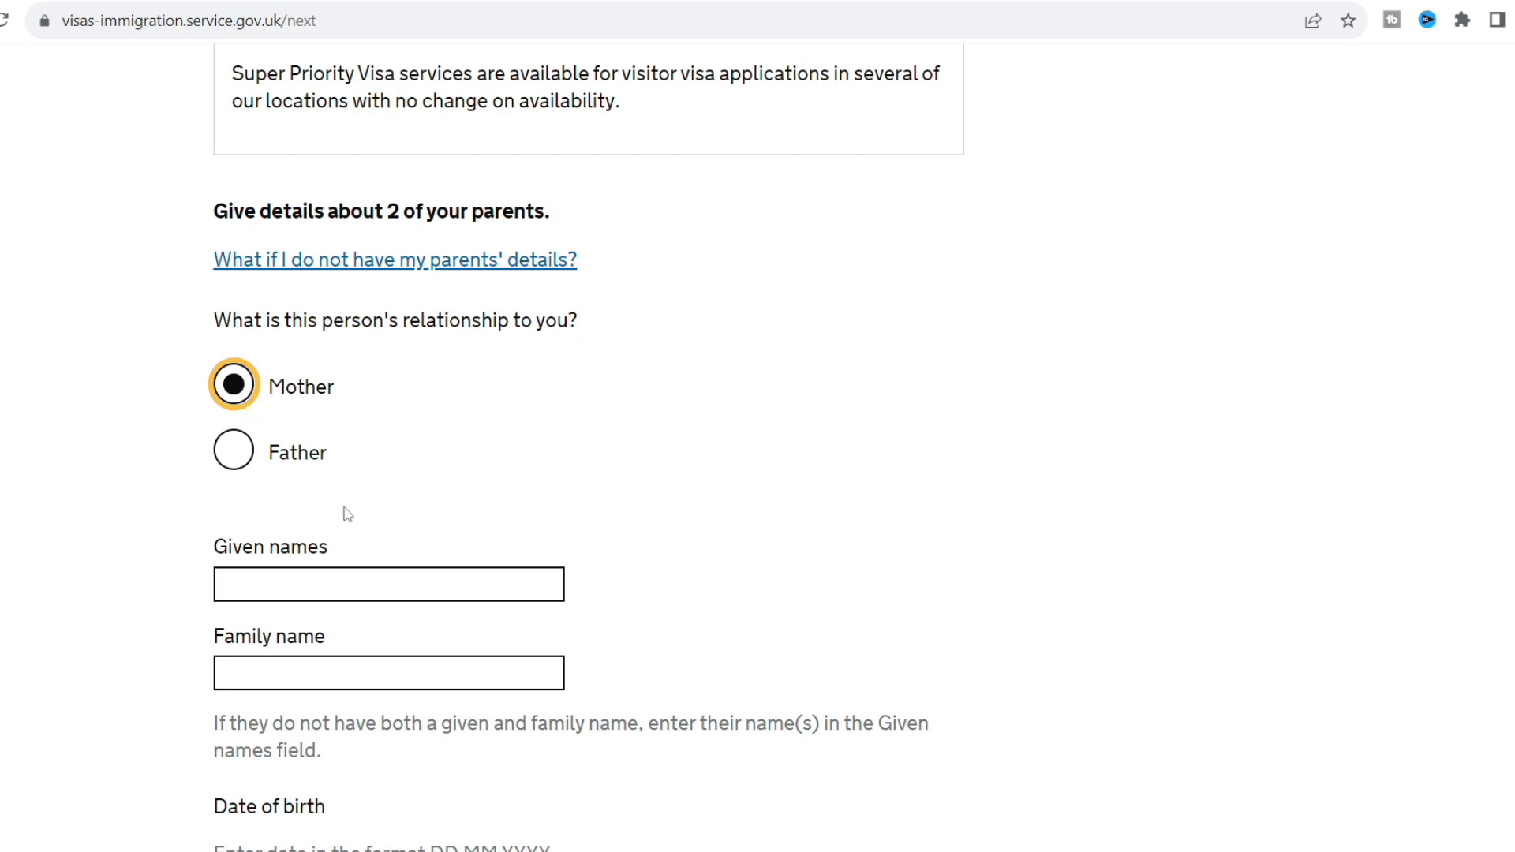
click(259, 590)
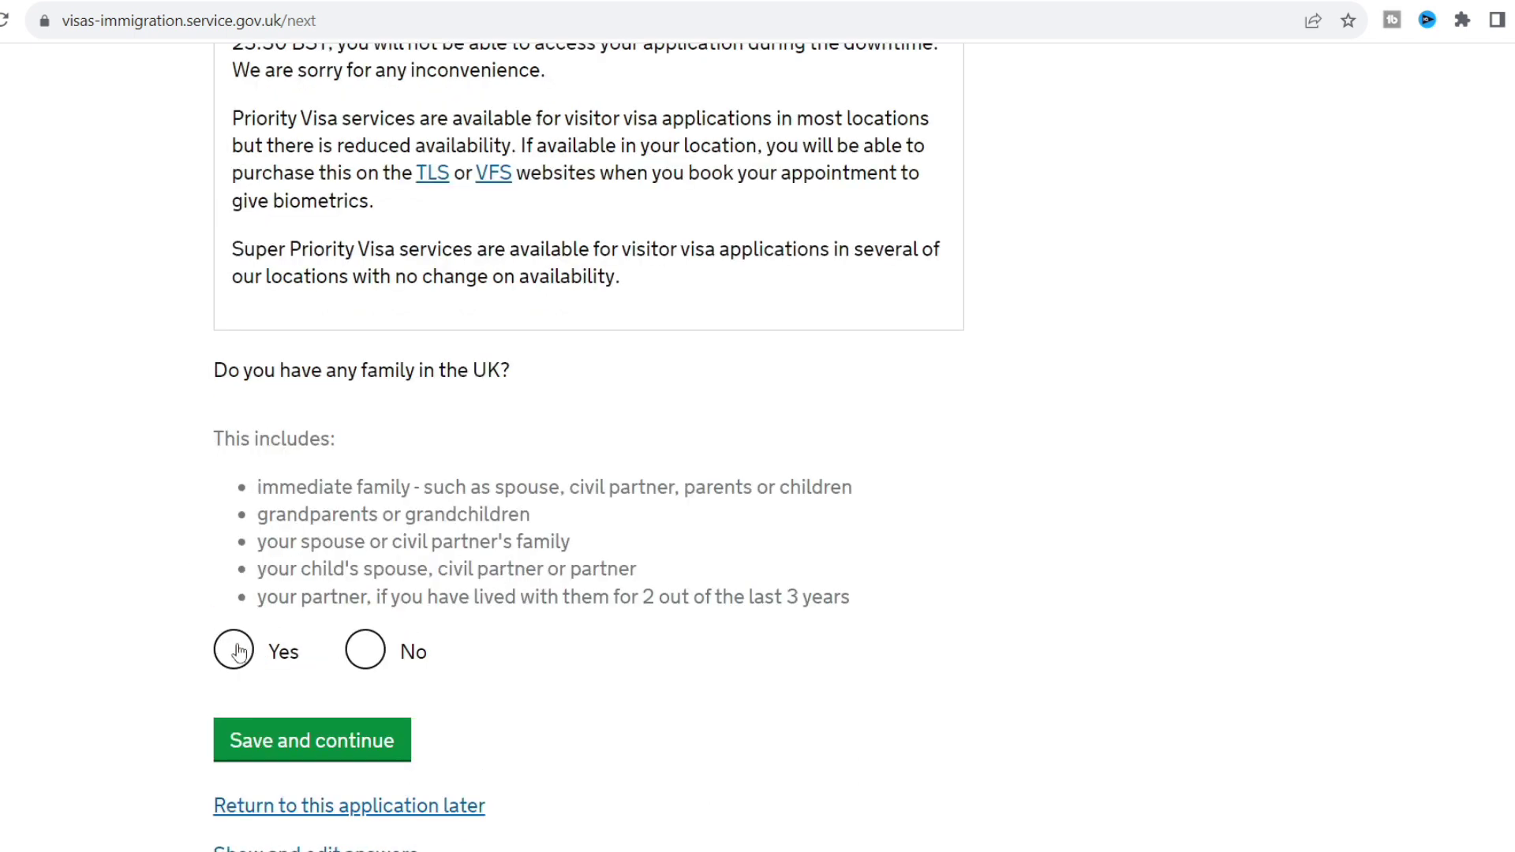
click(233, 648)
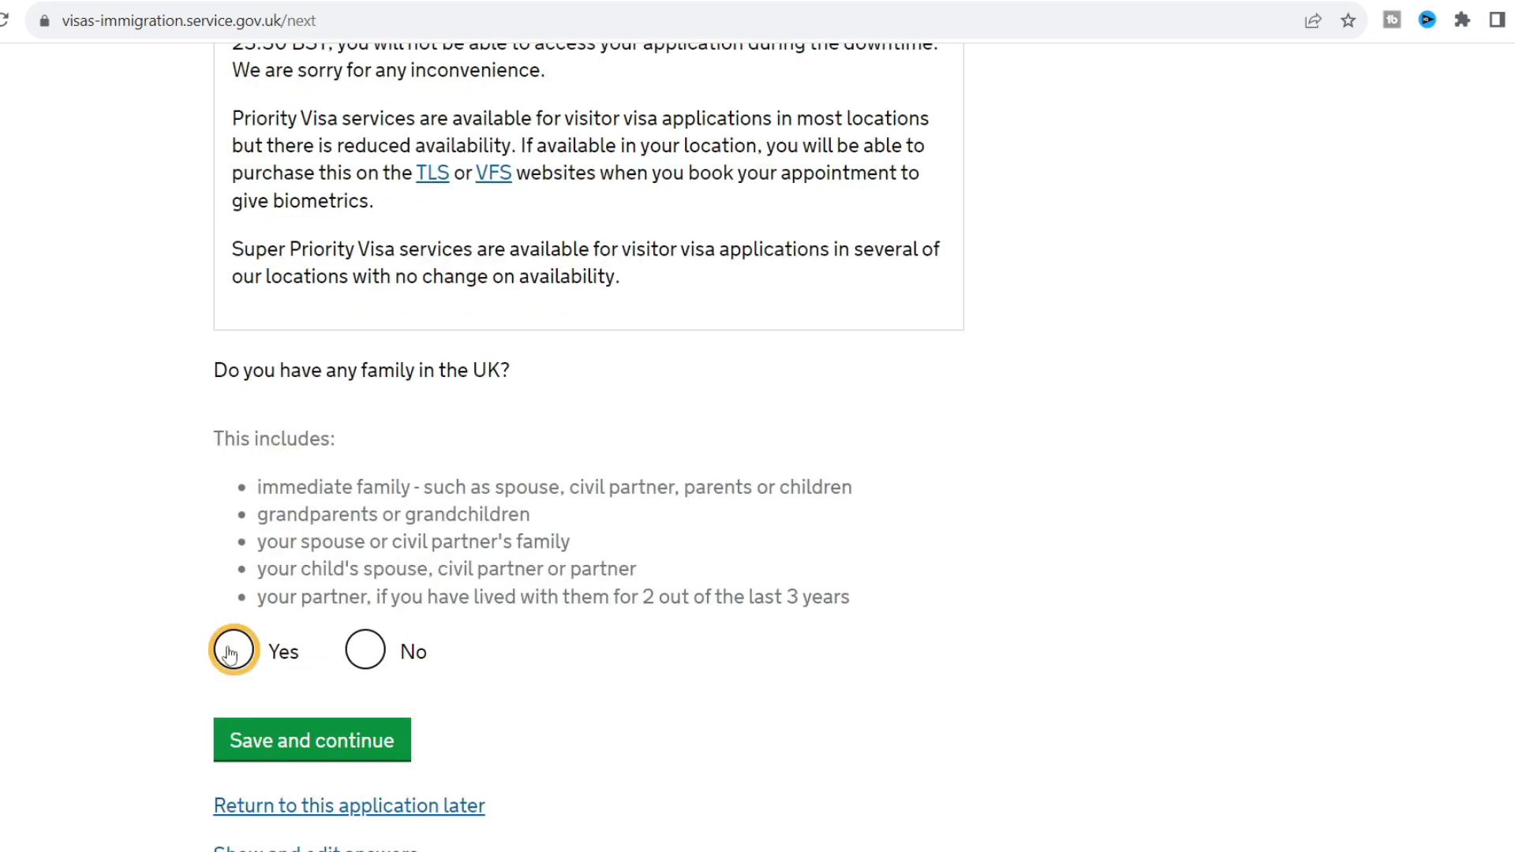
click(305, 740)
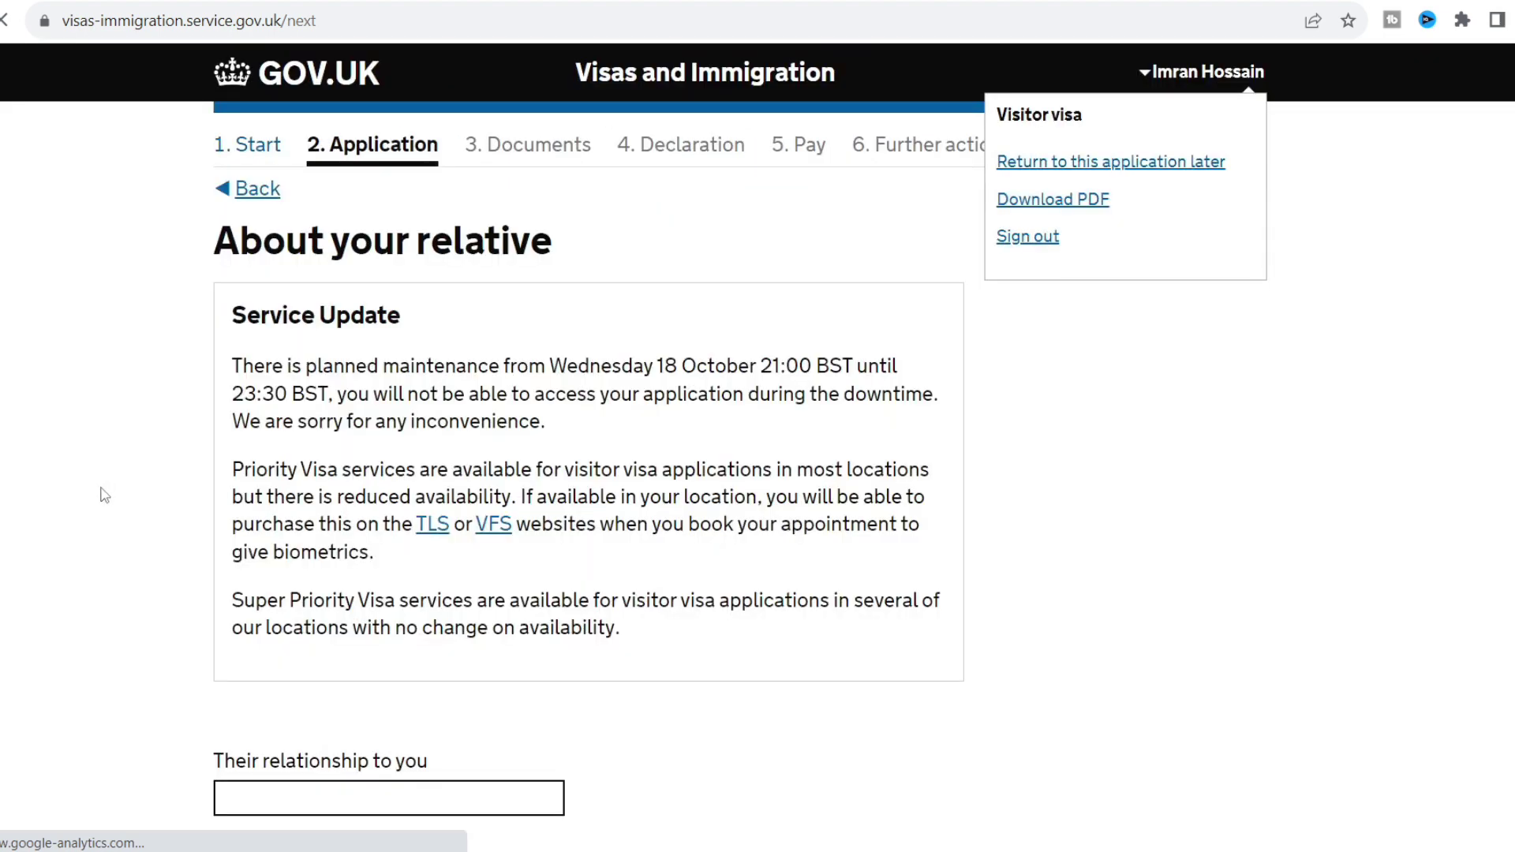
Set the UK relative as Wife and autofill her names and Bangladesh nationality.
scroll(102, 495, down, 4)
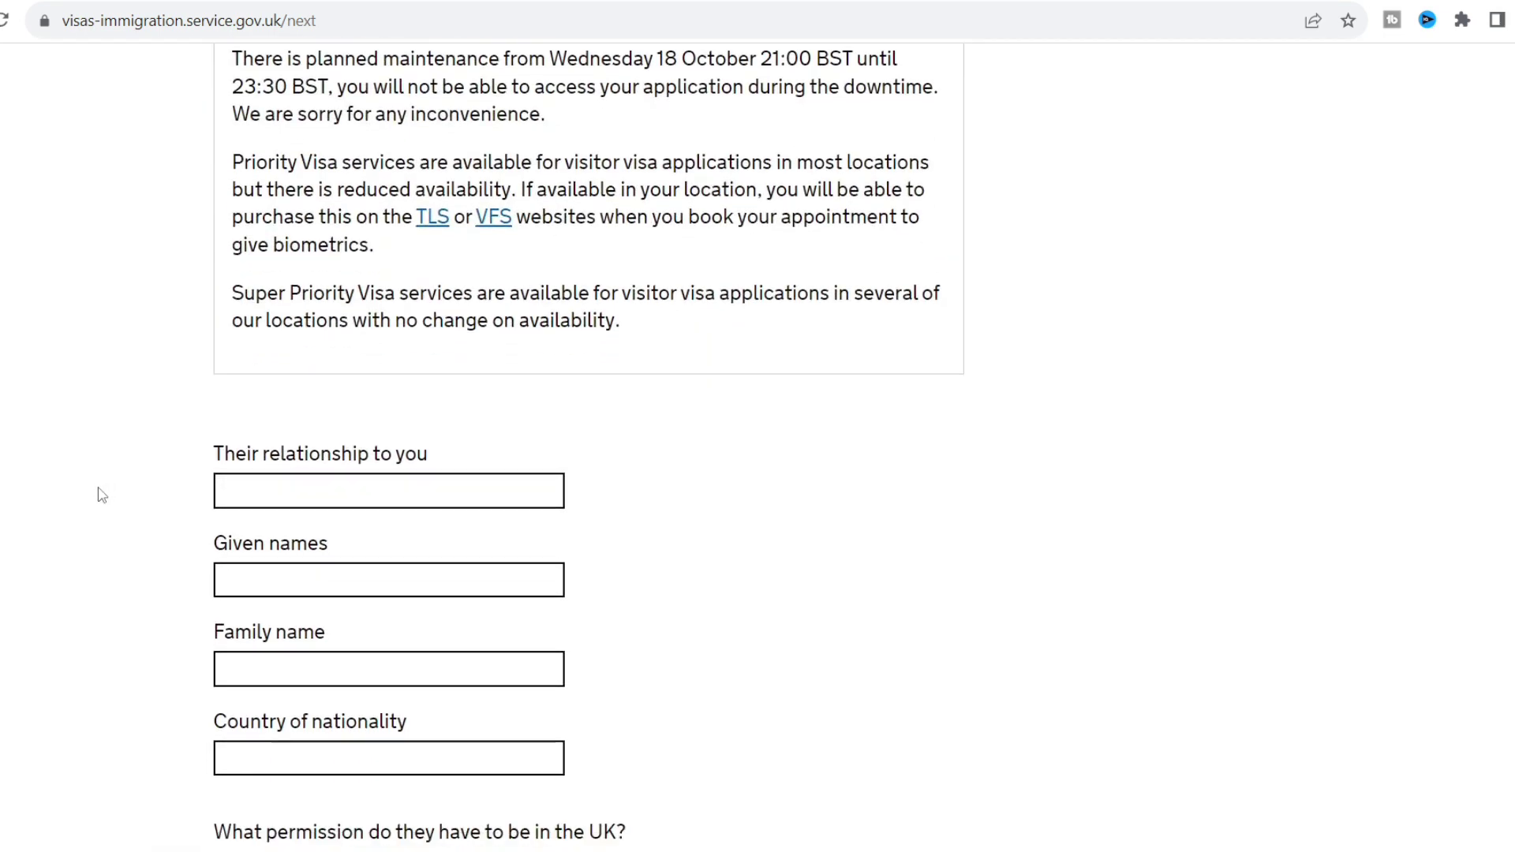
click(334, 484)
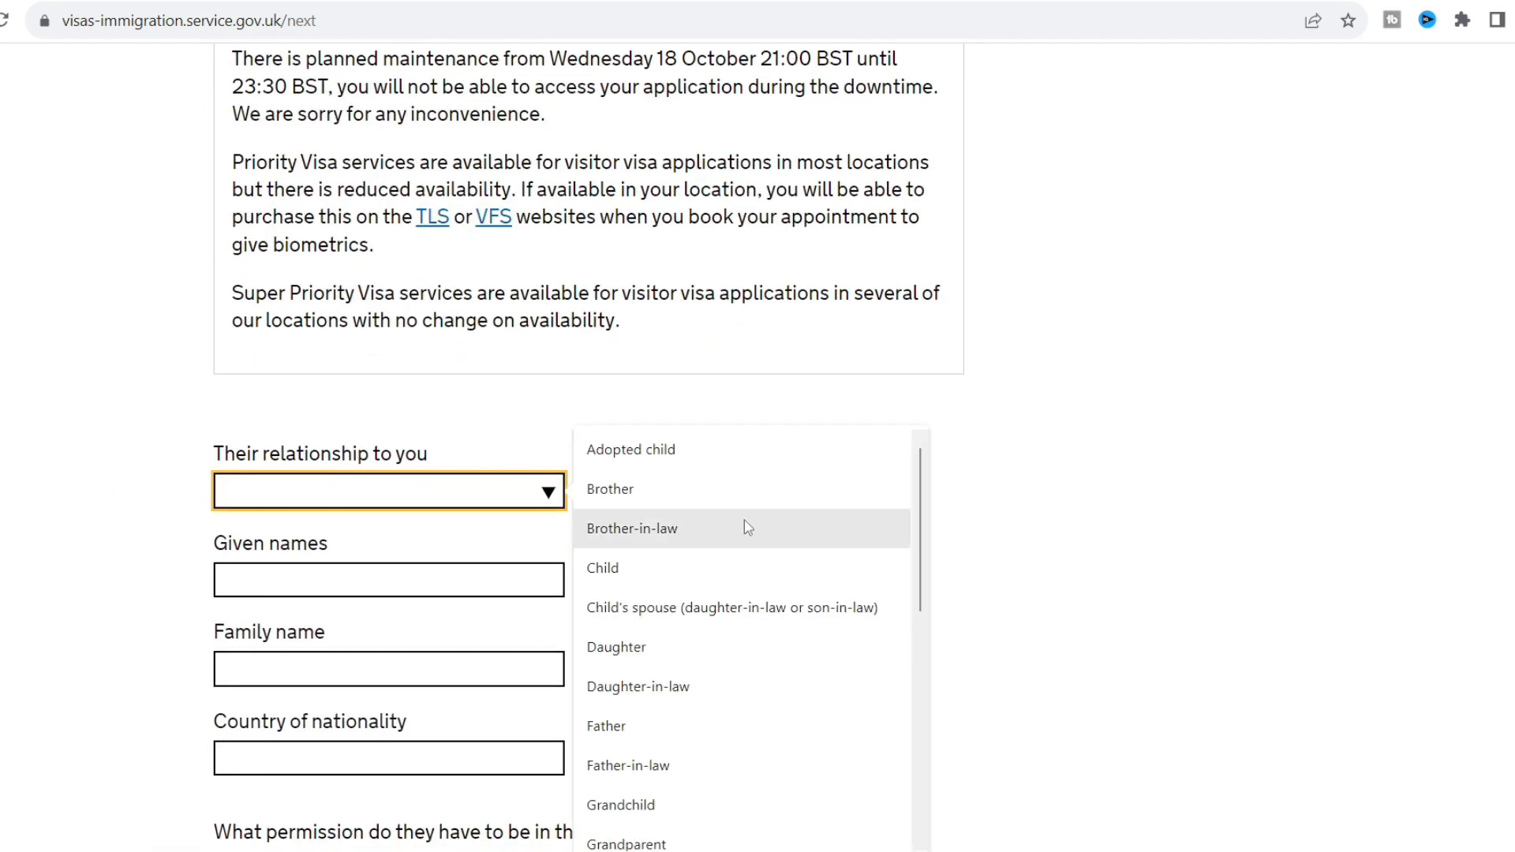
drag(921, 535, 927, 788)
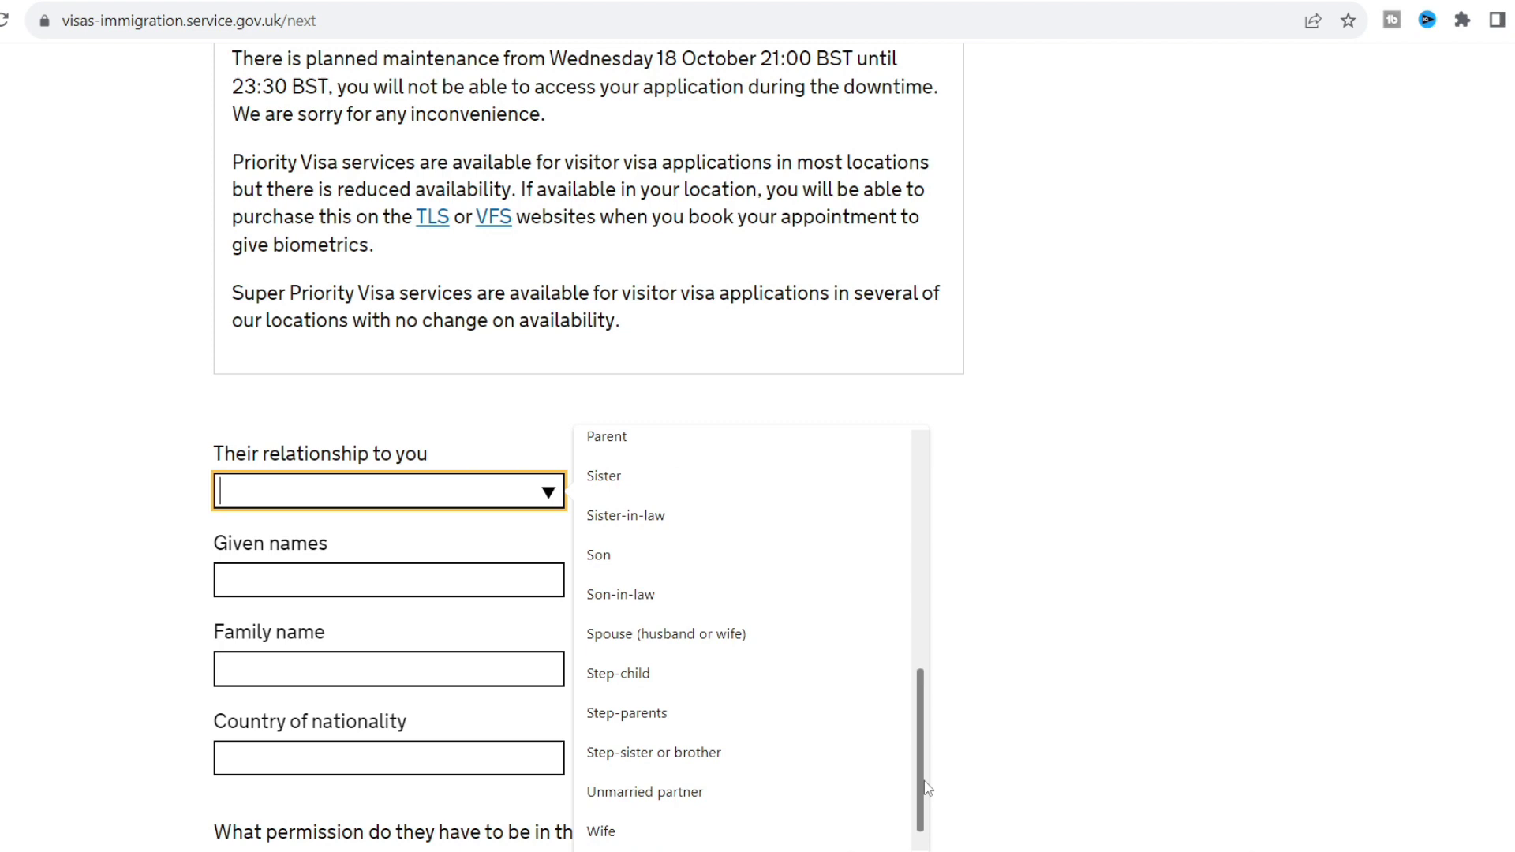
click(717, 837)
click(298, 579)
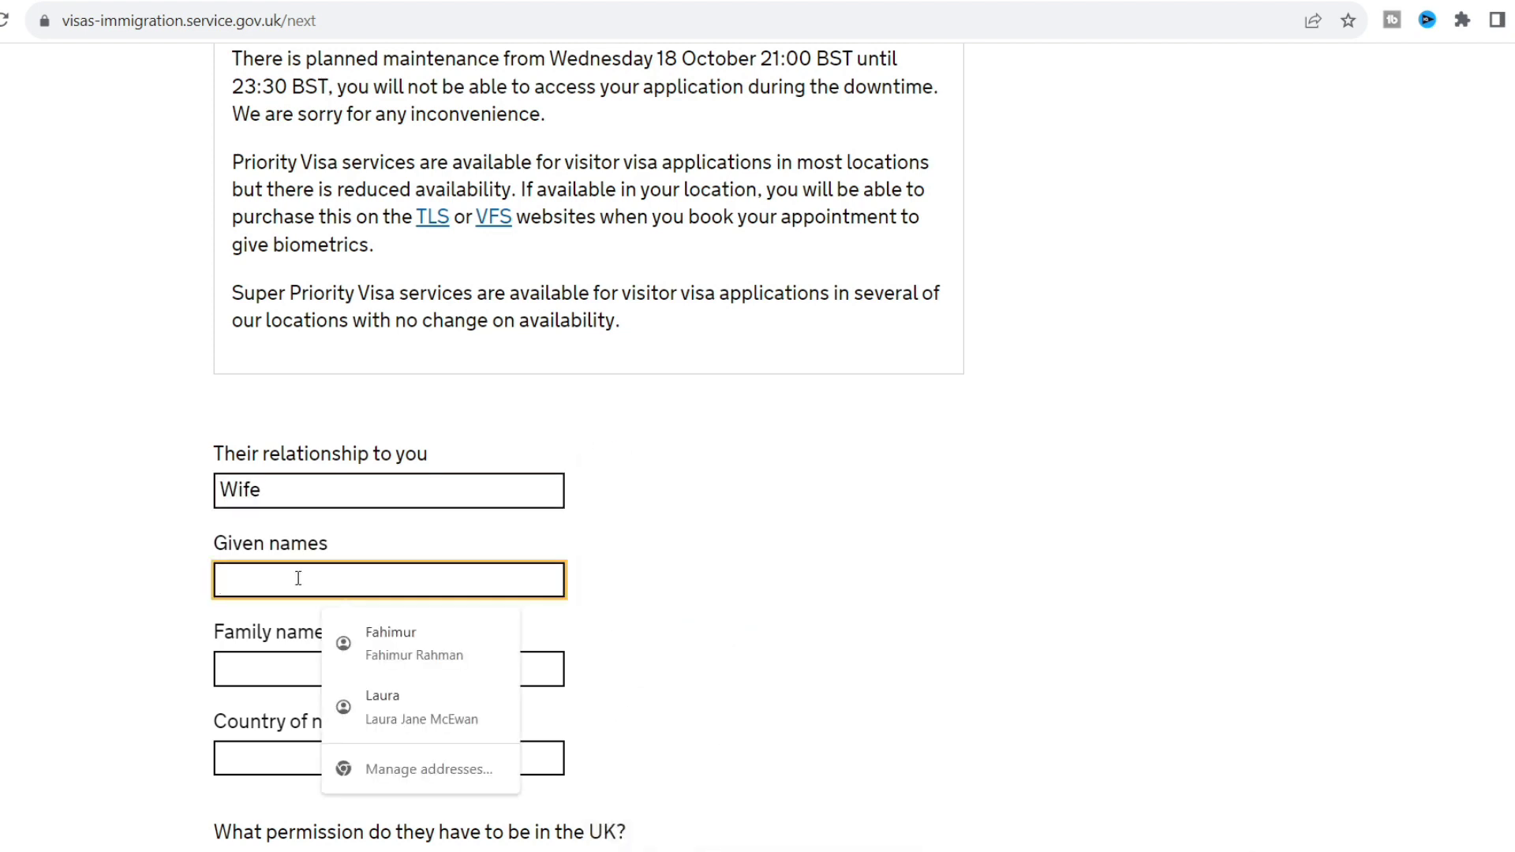
click(383, 711)
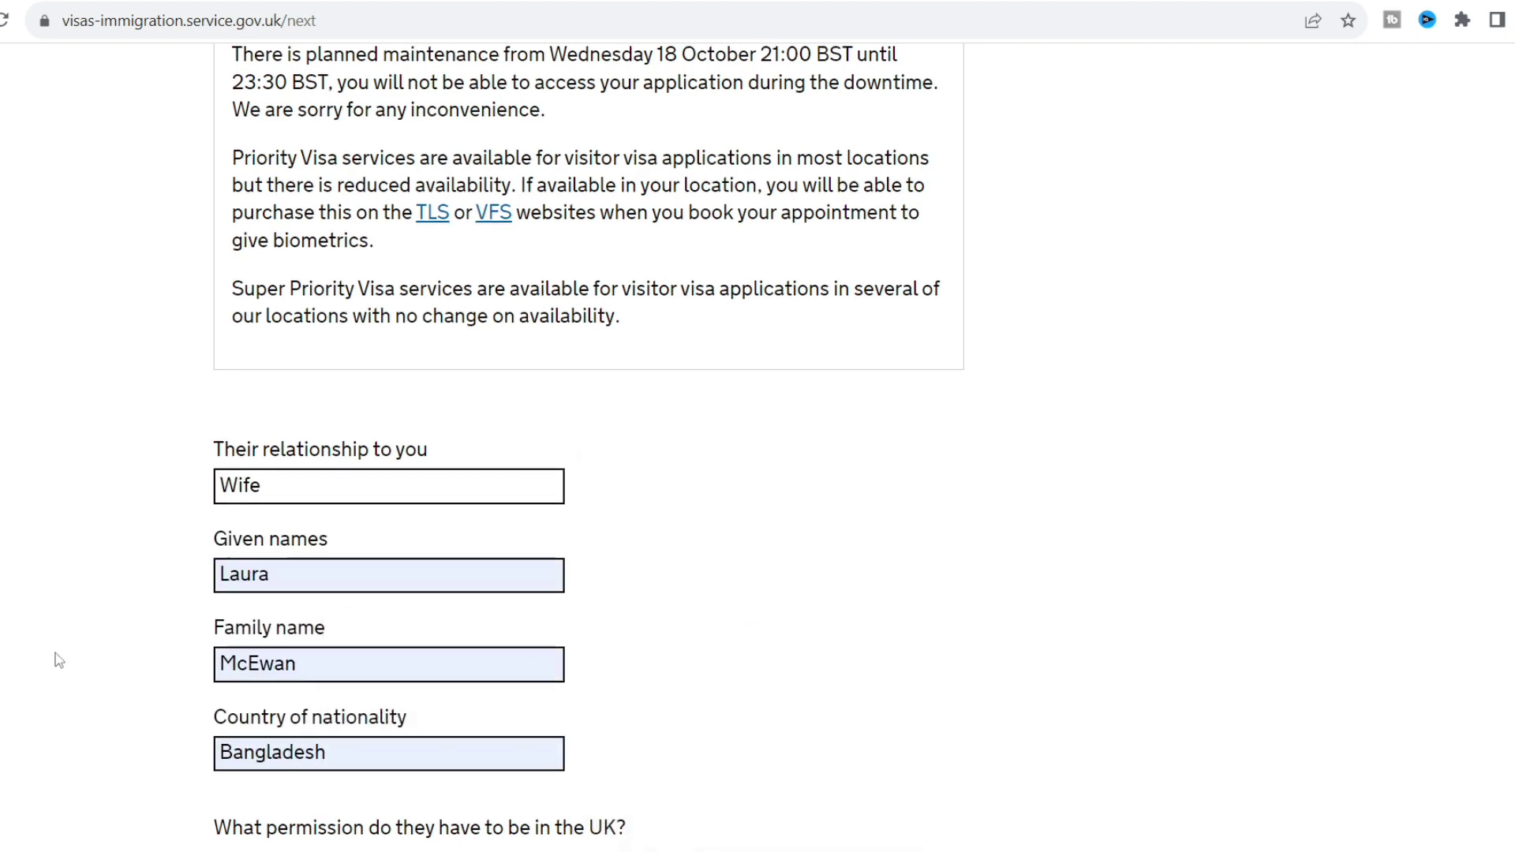
scroll(59, 660, down, 6)
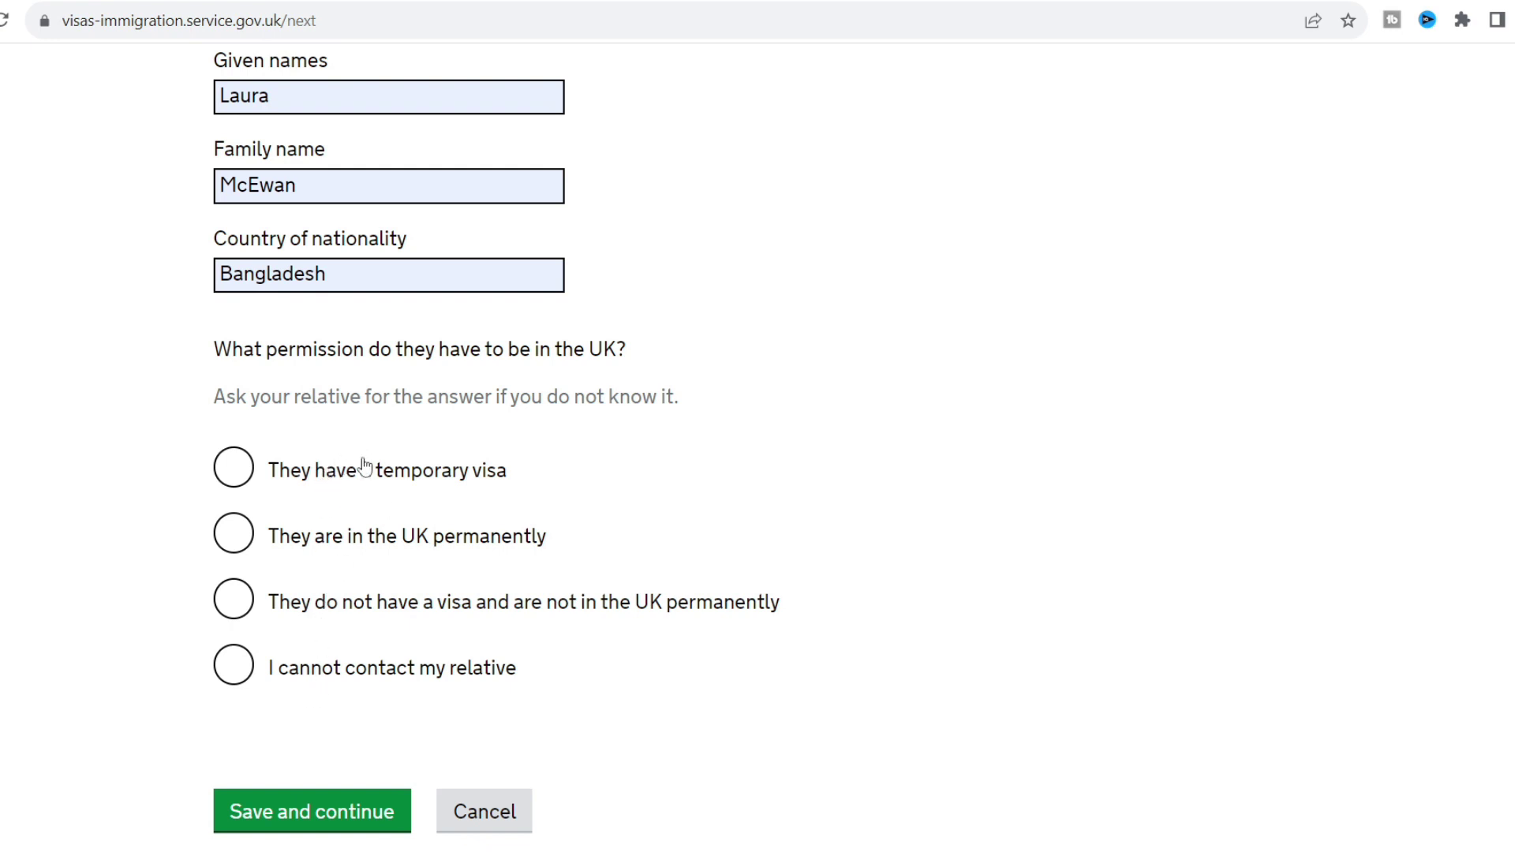
Mark the wife as living in the UK permanently, enter her passport number, and save.
click(353, 550)
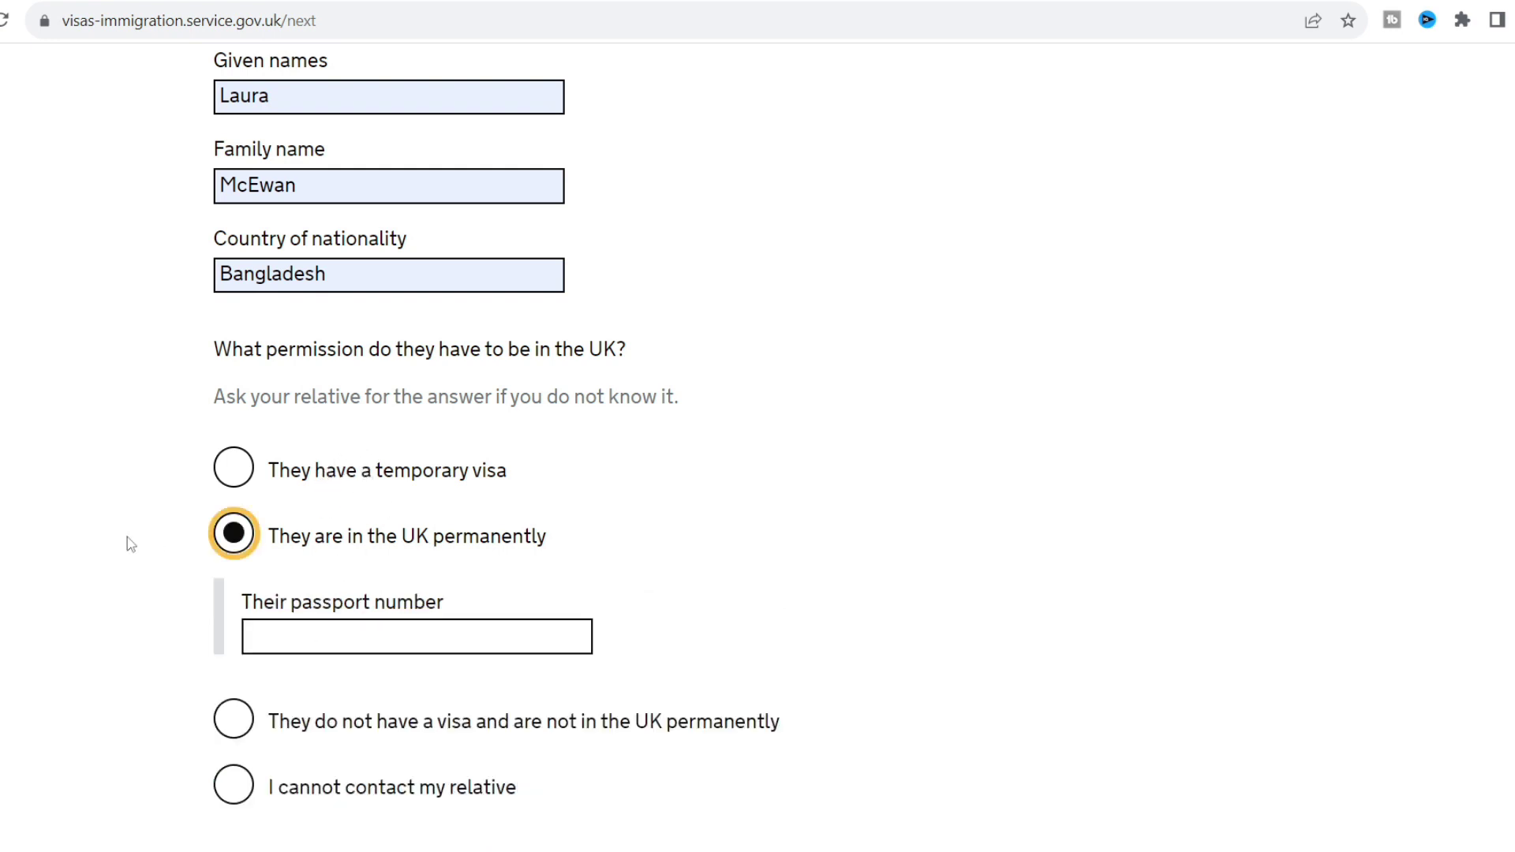
click(308, 648)
scroll(308, 648, down, 5)
click(301, 544)
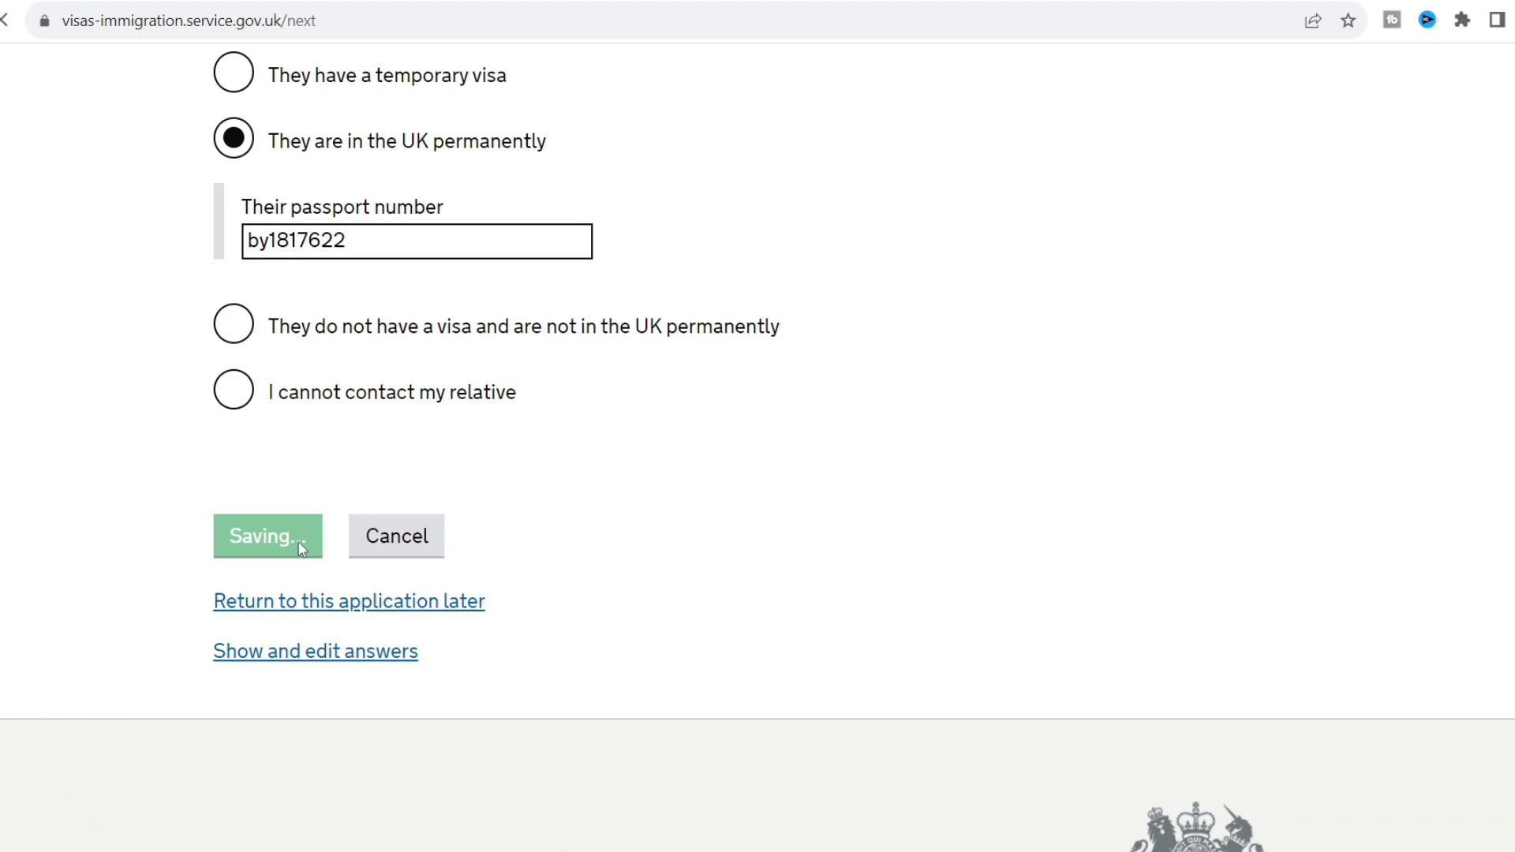
Answer No to having any other relatives in the UK and save.
scroll(95, 546, down, 3)
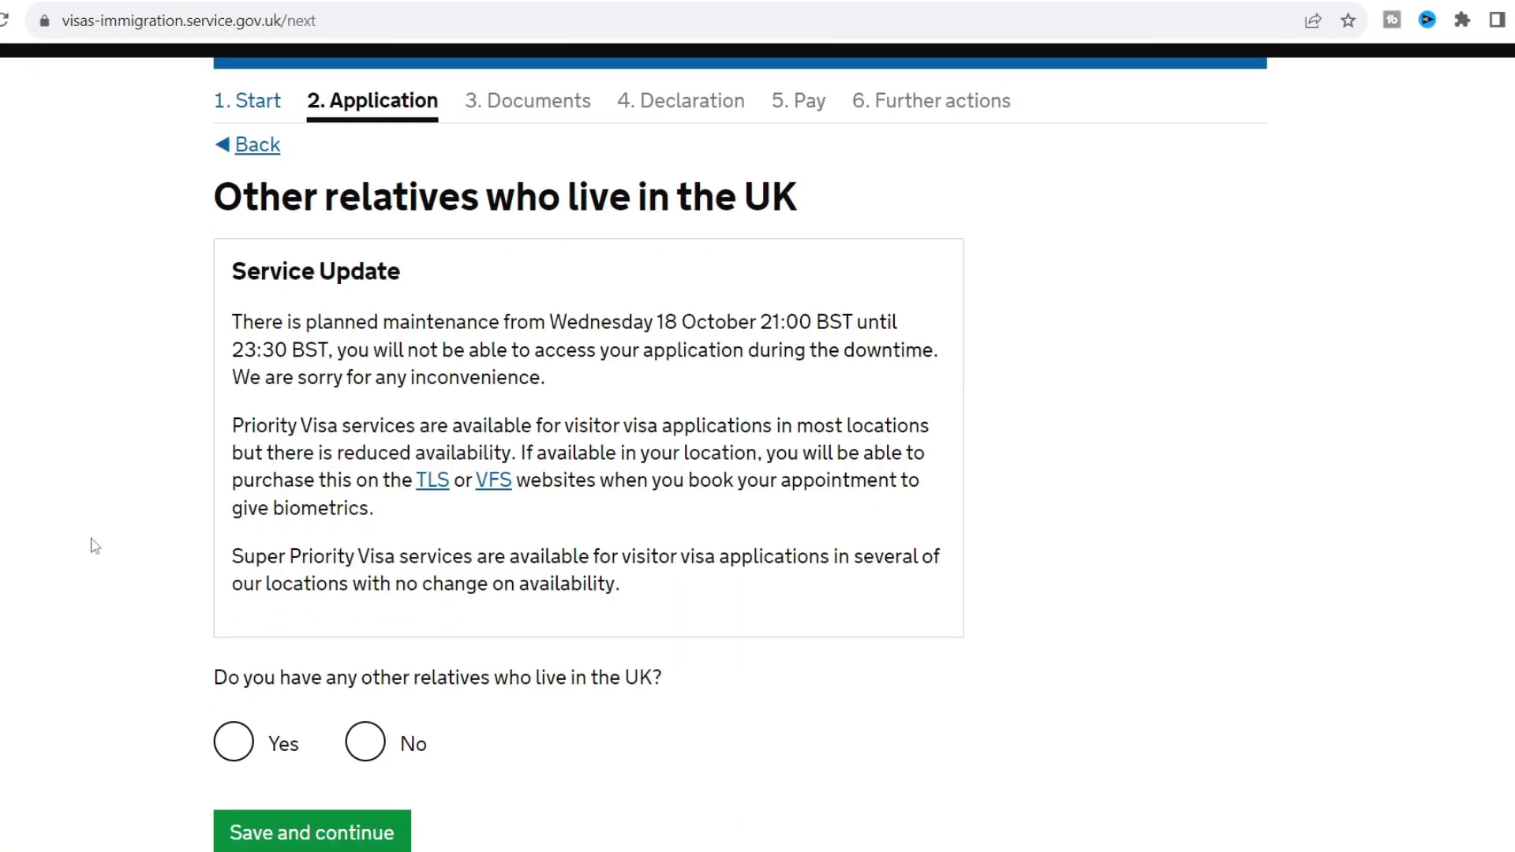
scroll(95, 546, up, 1)
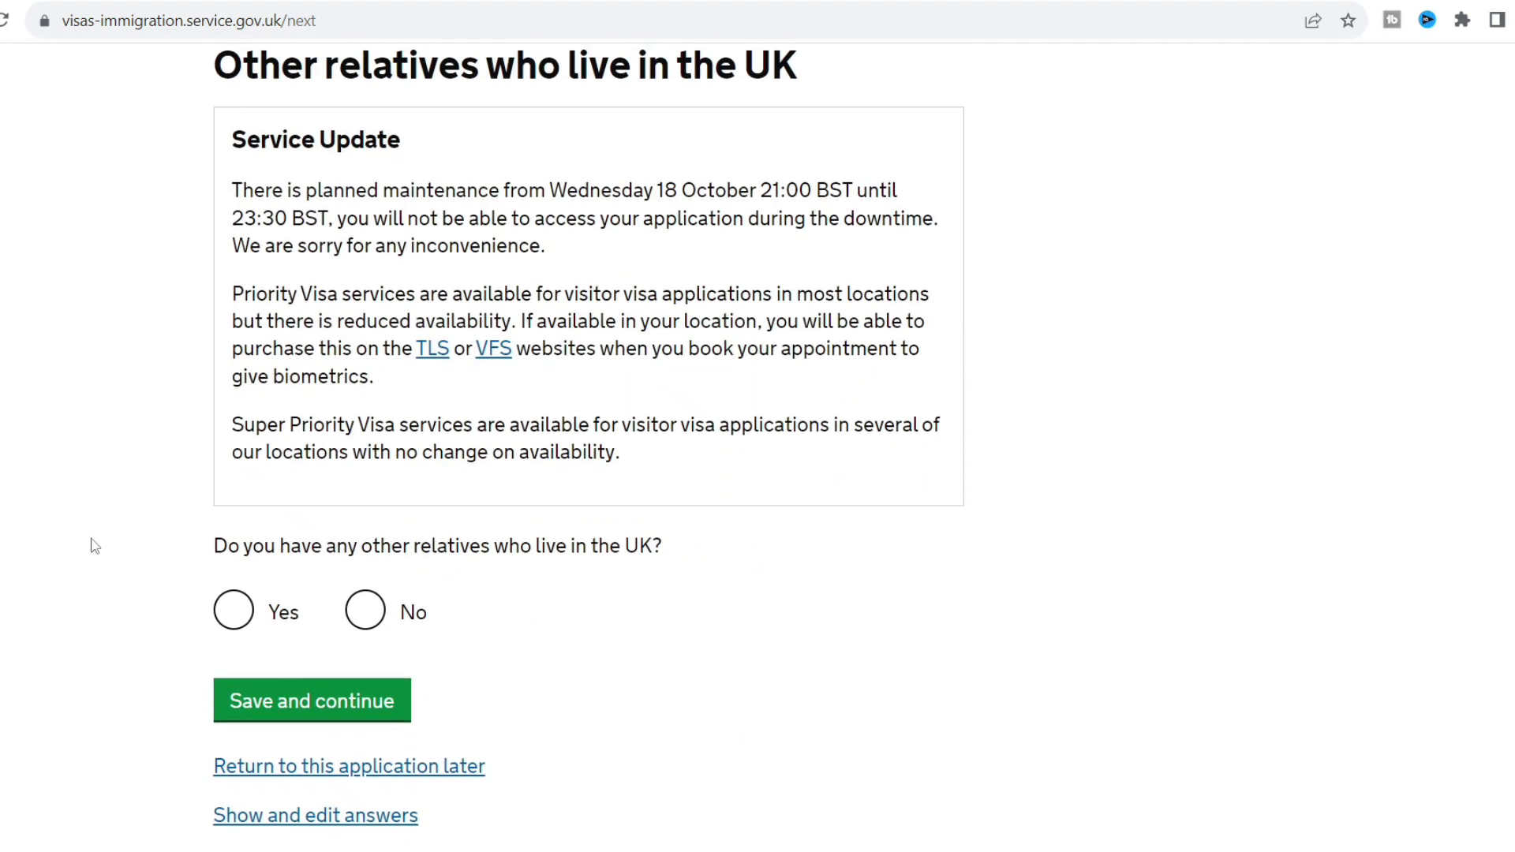
click(355, 624)
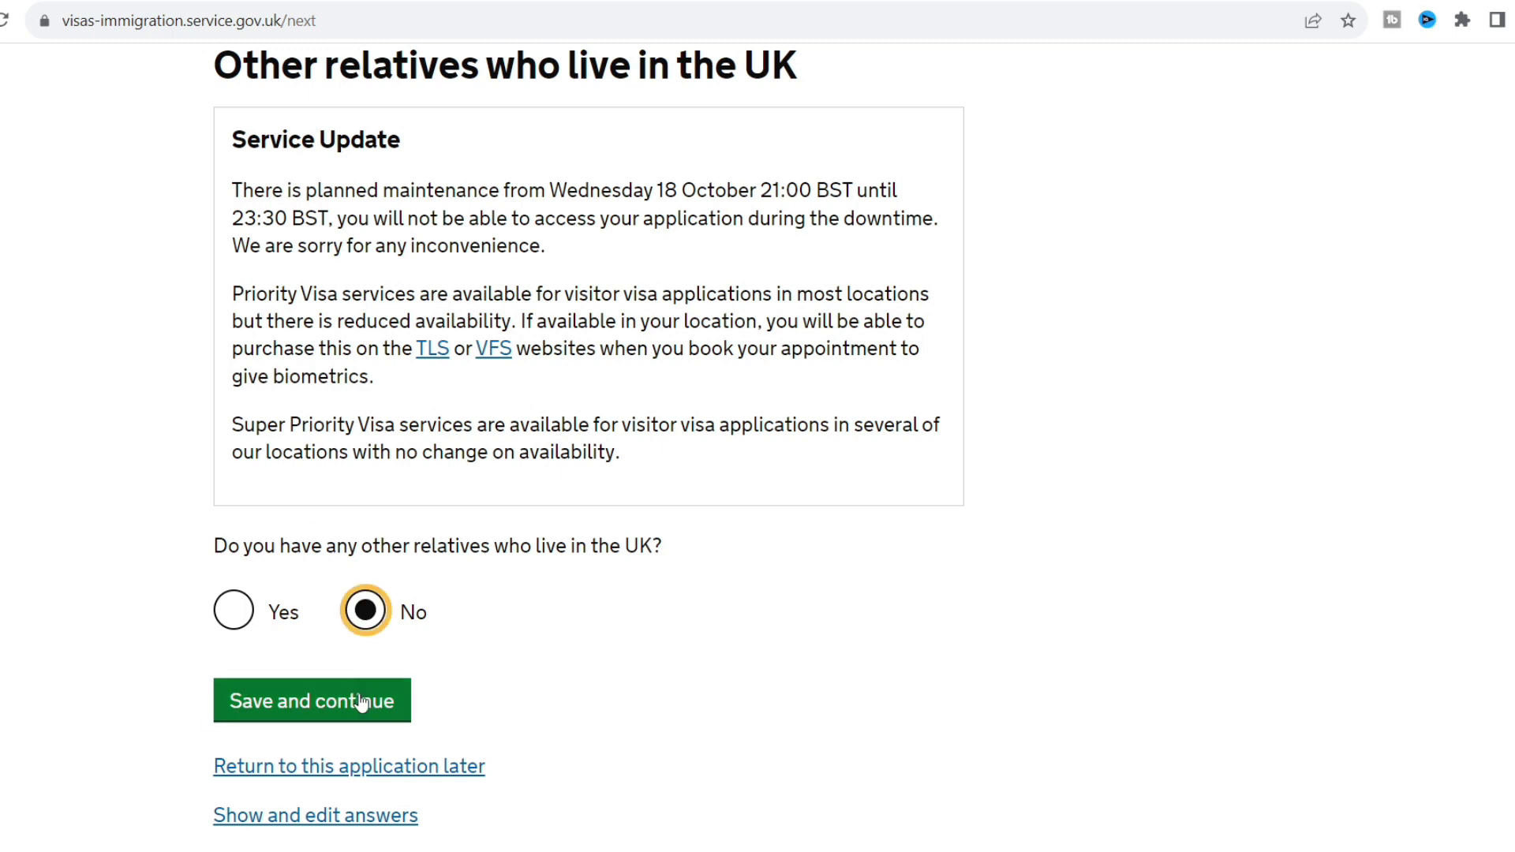
click(361, 702)
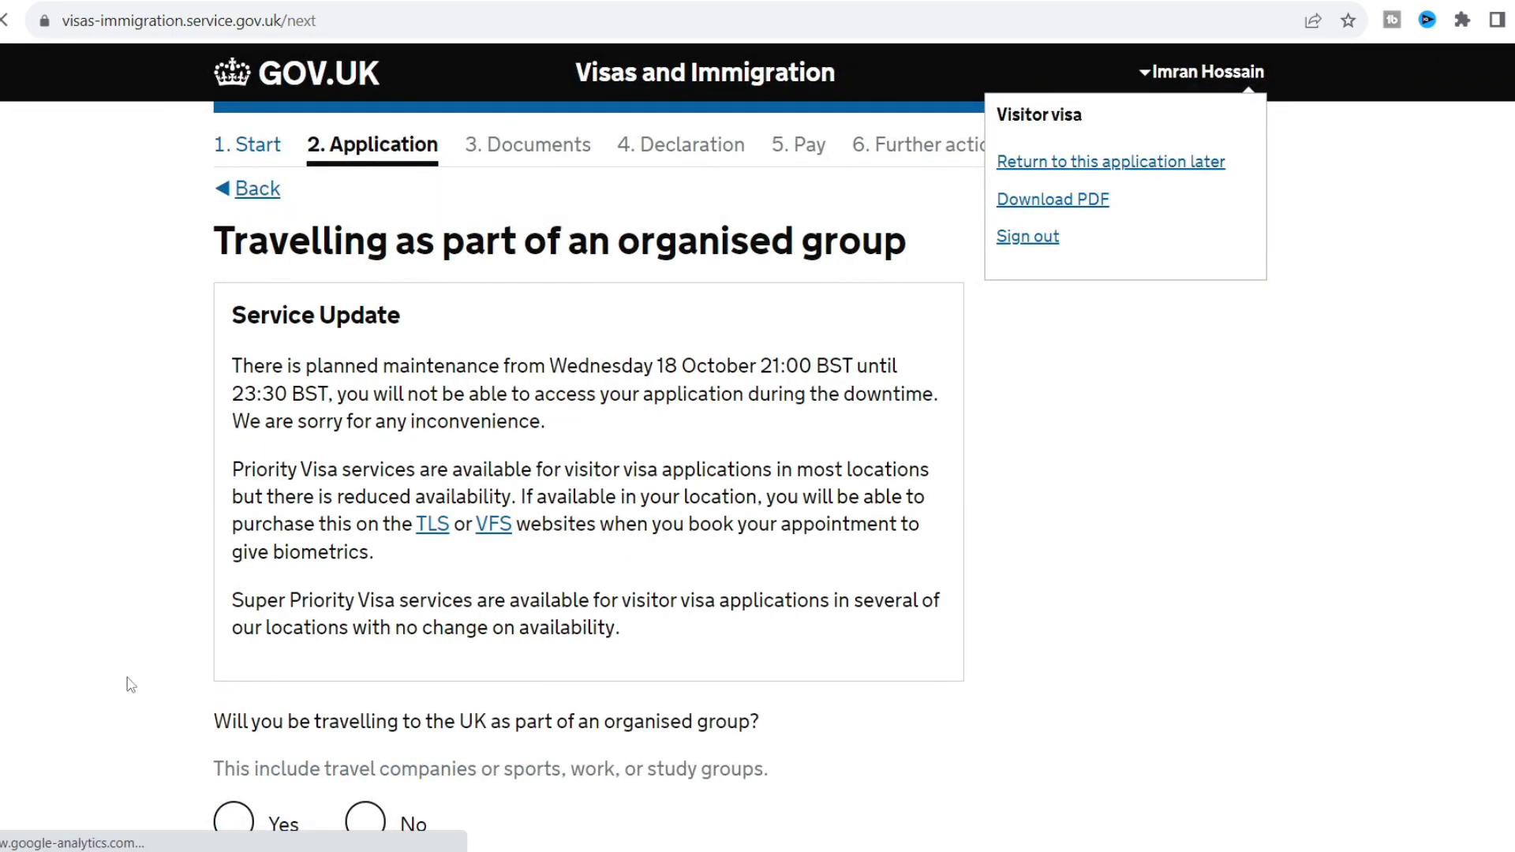
Answer No to travelling in an organised group and to travelling with another person.
scroll(130, 685, down, 1)
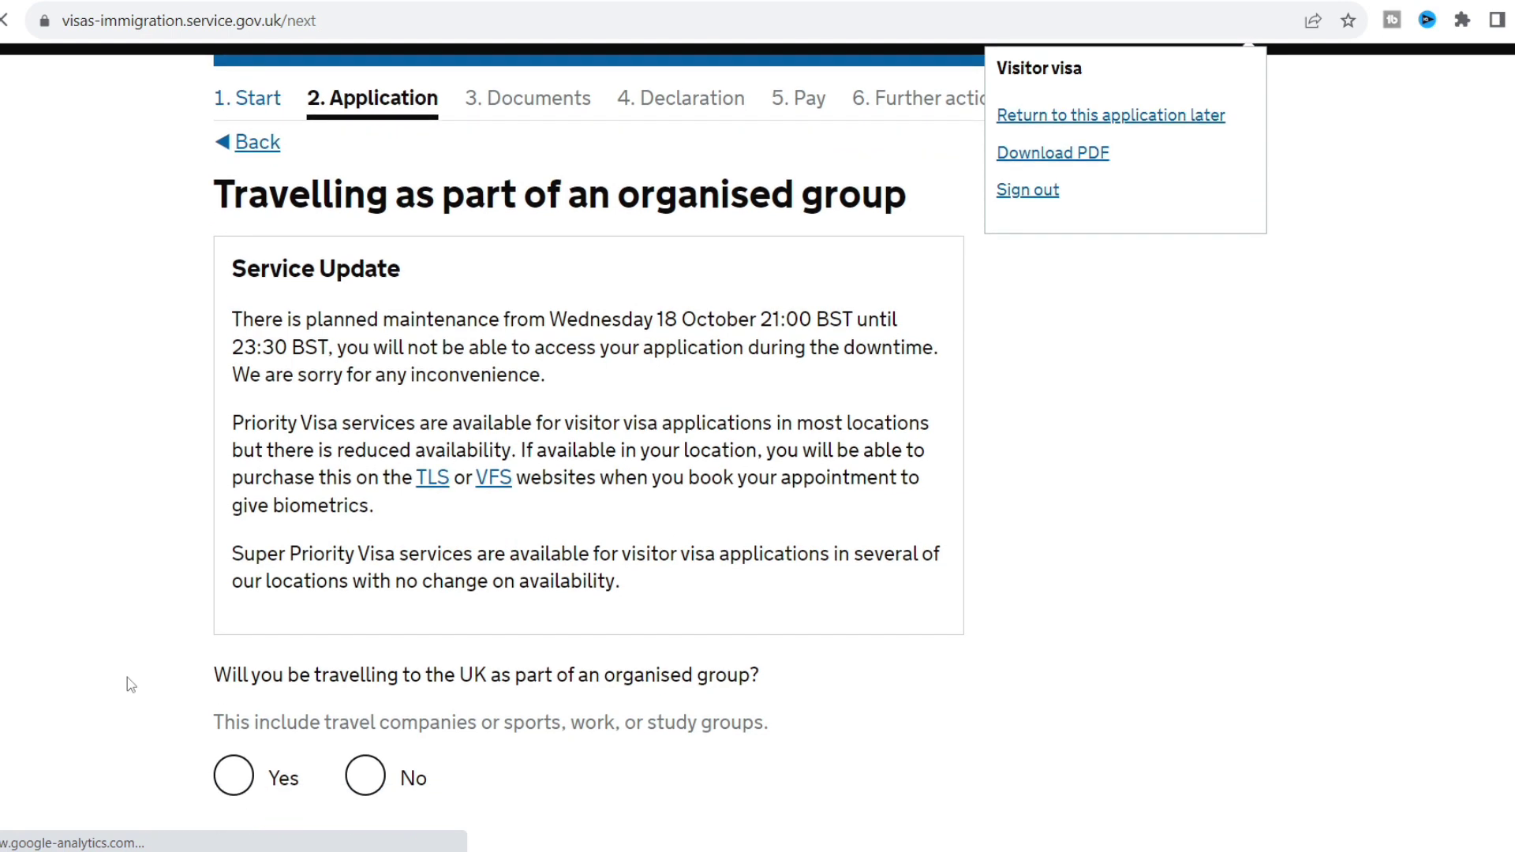
scroll(130, 685, down, 2)
click(365, 644)
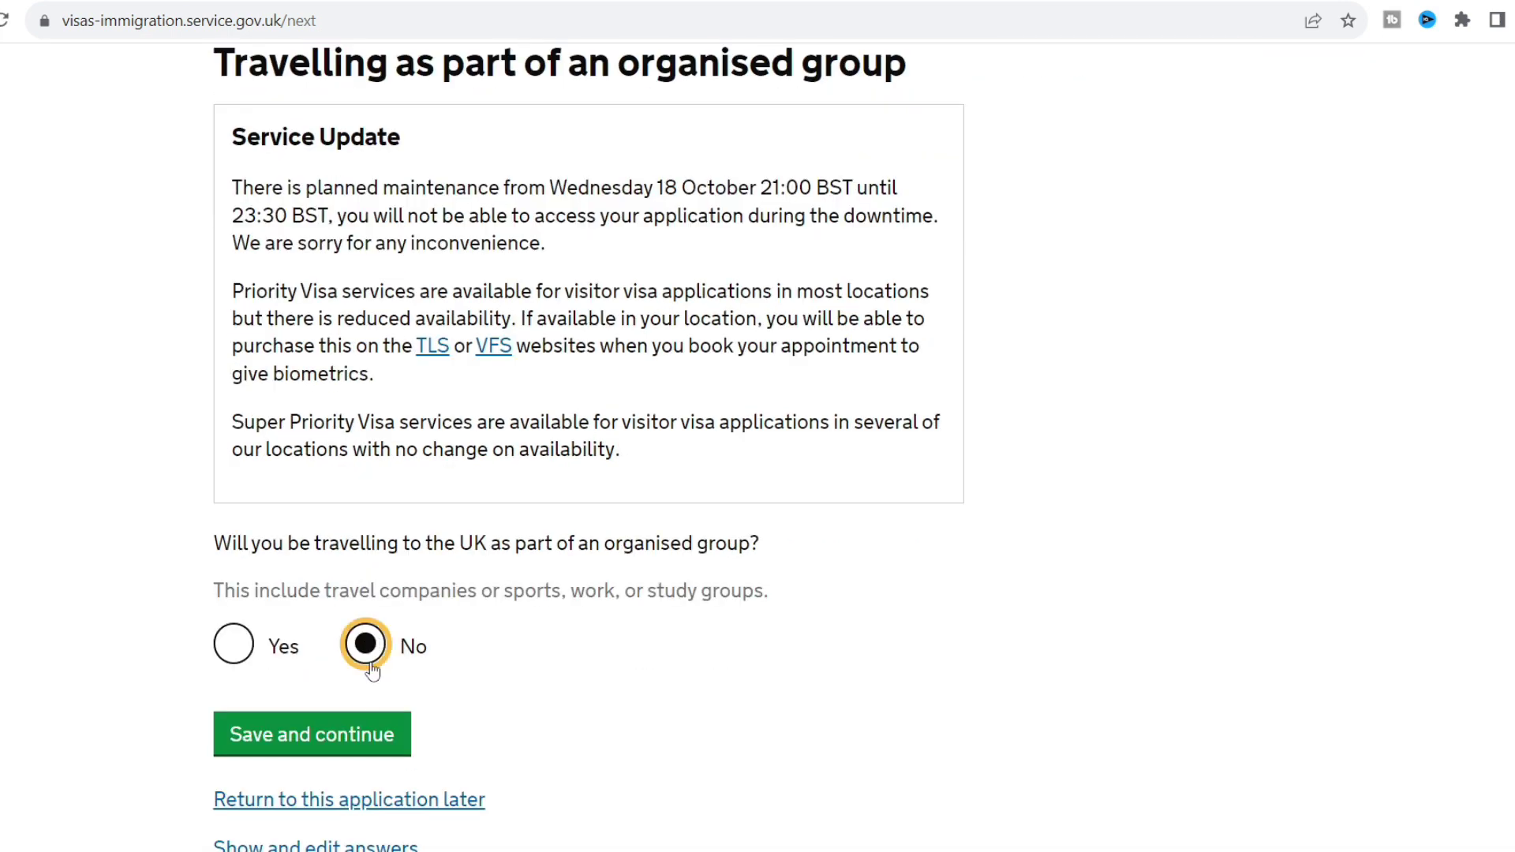
click(356, 740)
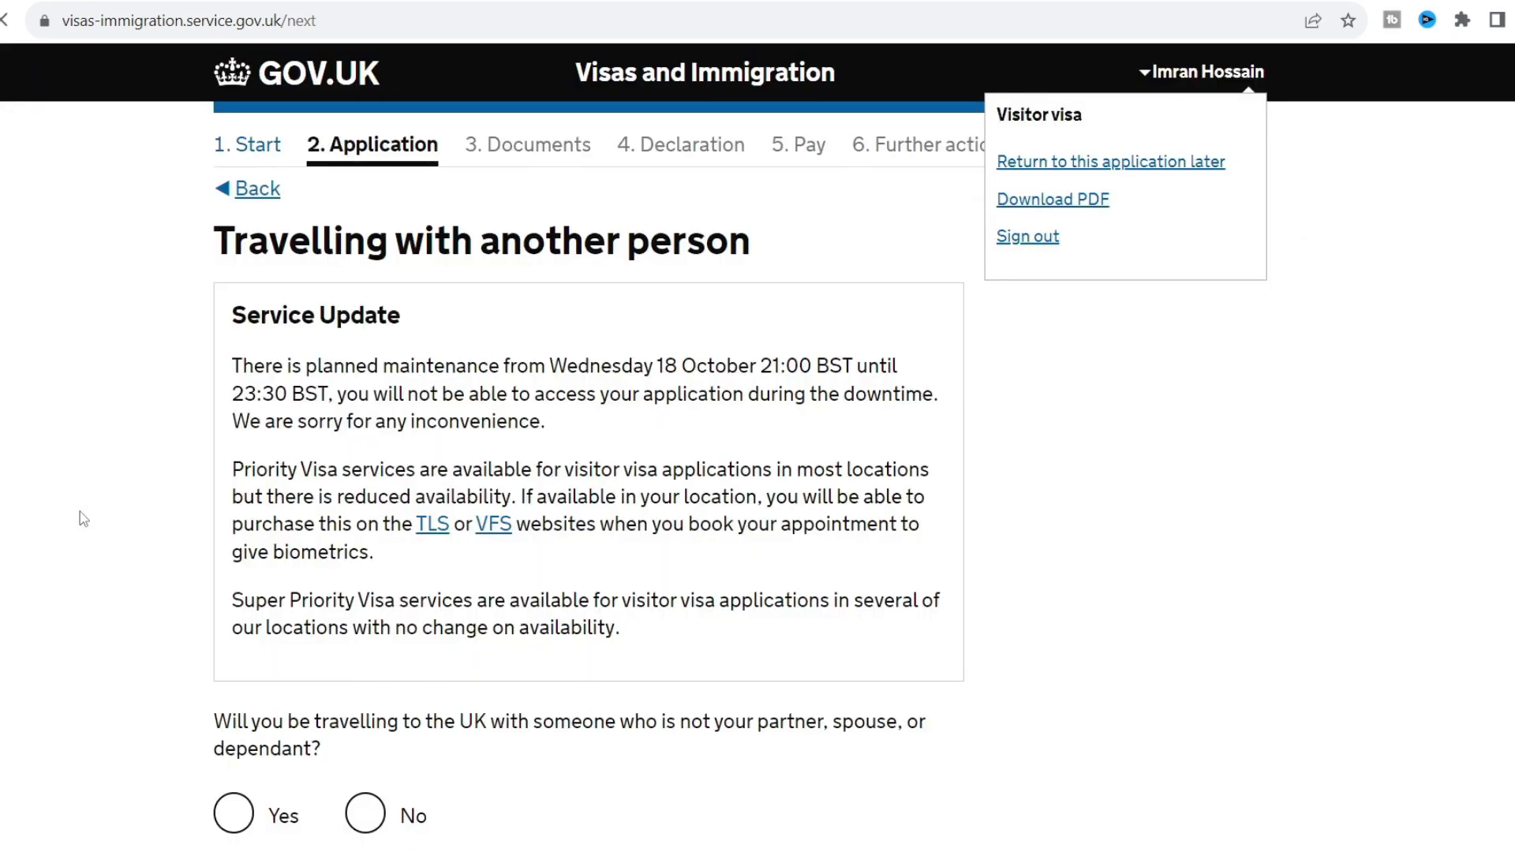
scroll(79, 511, down, 3)
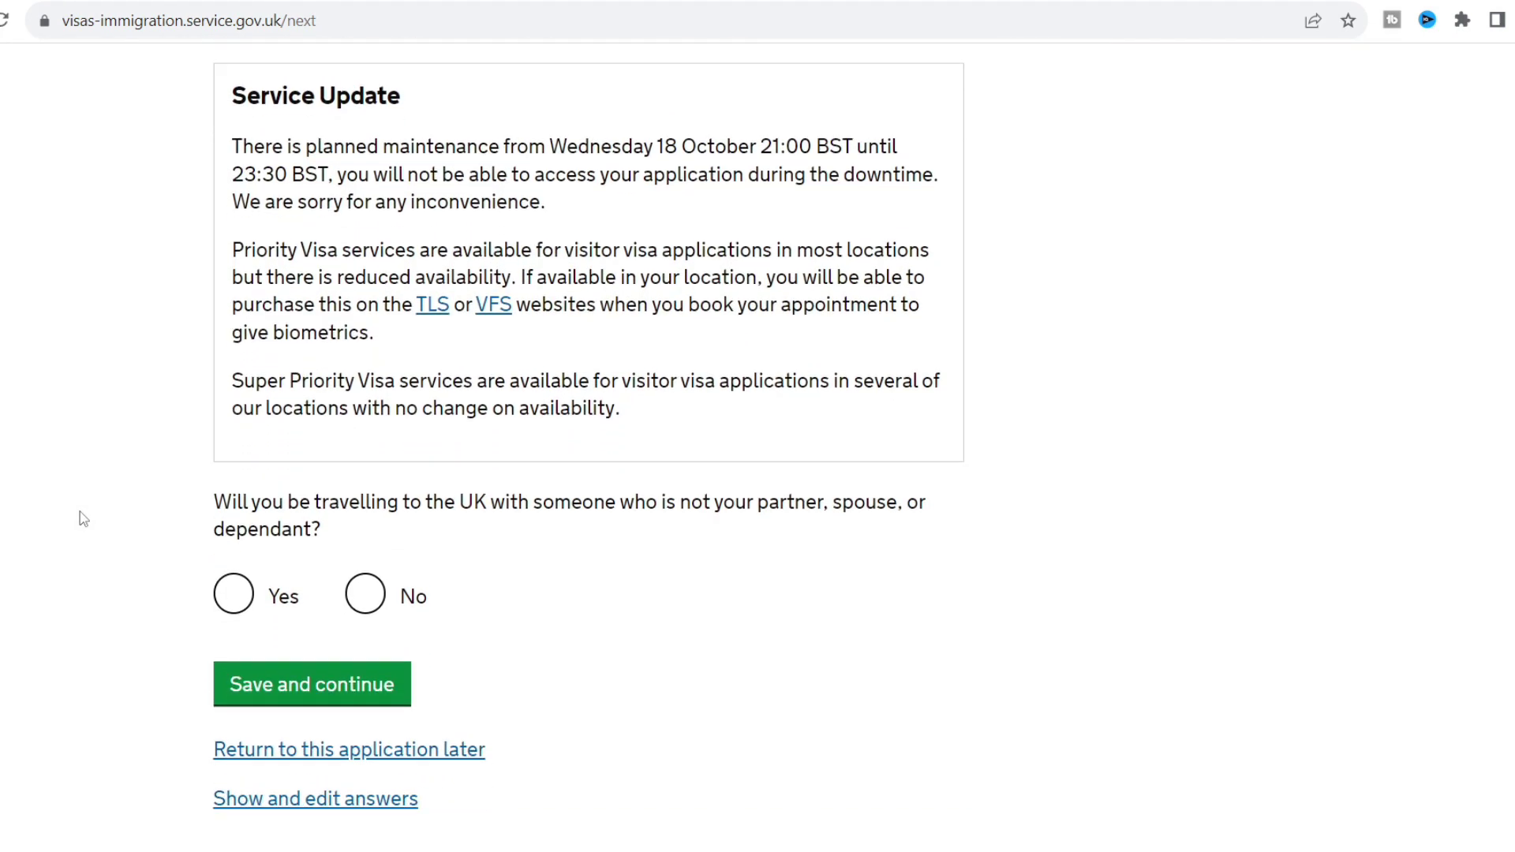
click(365, 594)
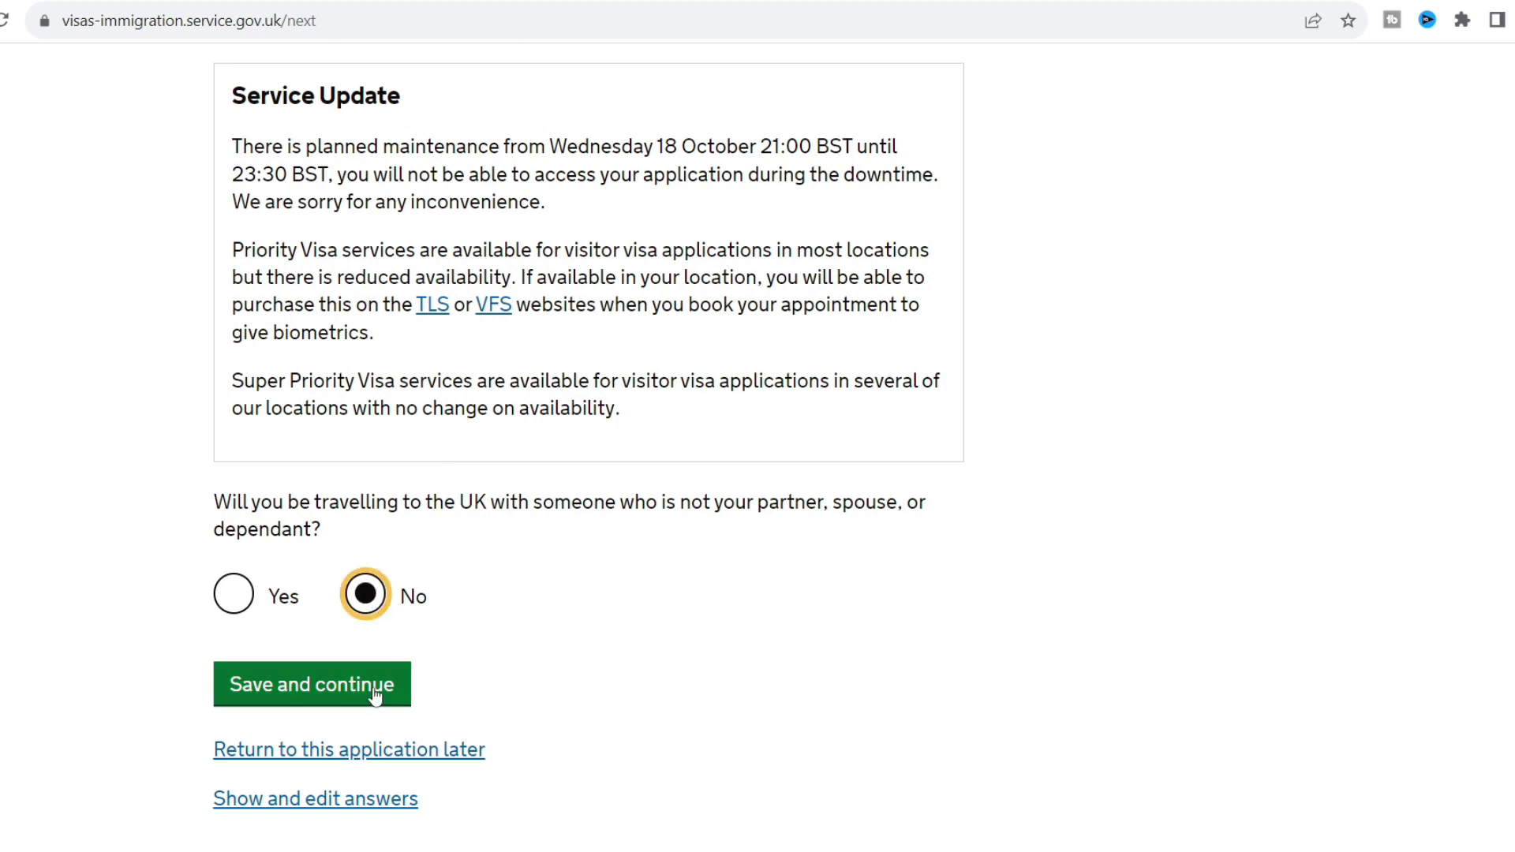
click(362, 692)
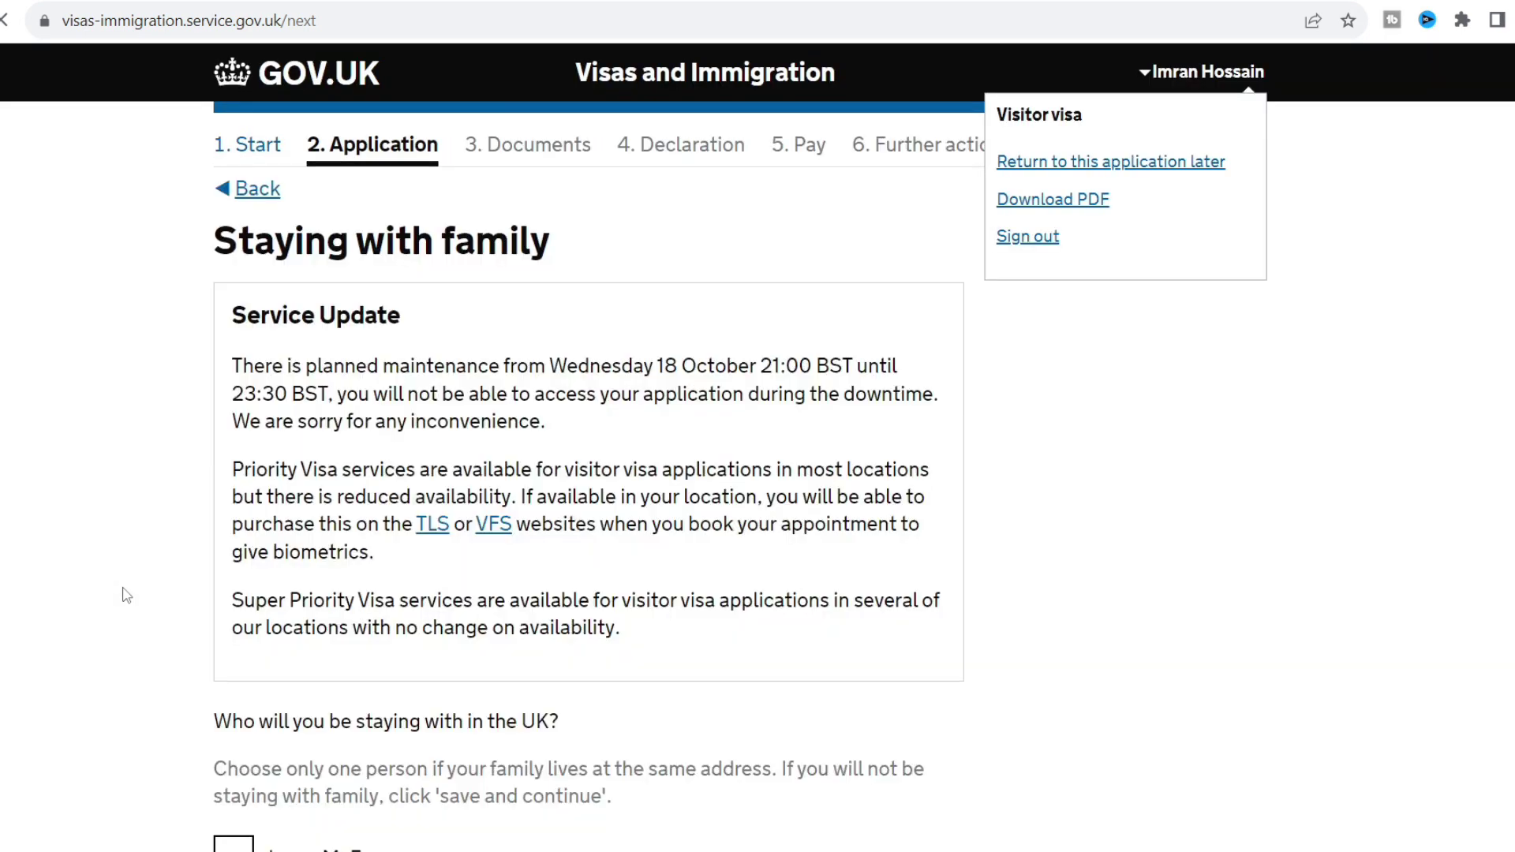
Choose the wife as the relative you will stay with and save.
scroll(124, 596, down, 3)
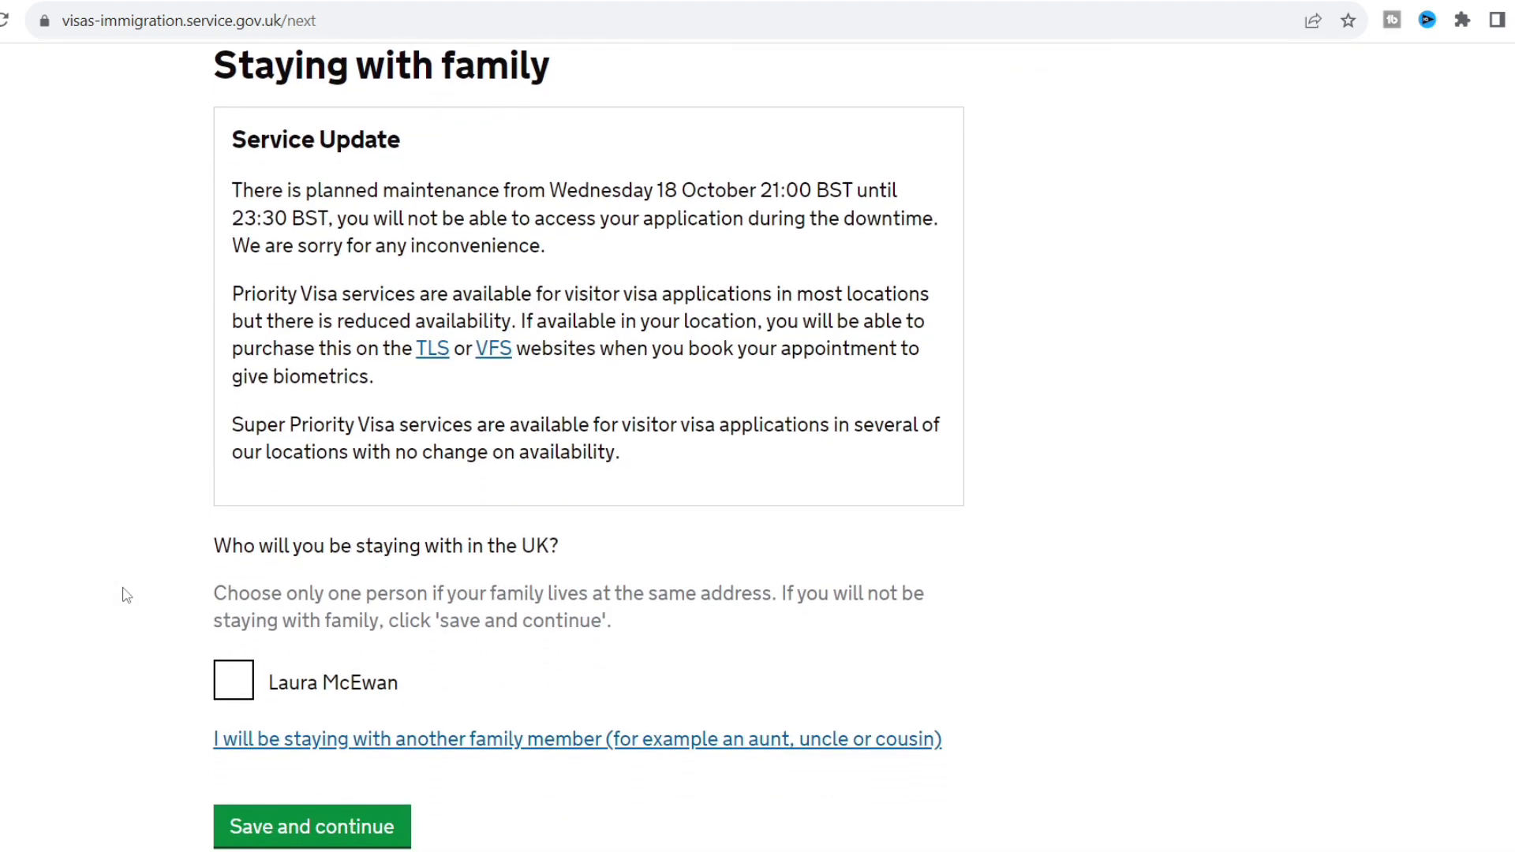
scroll(124, 596, down, 1)
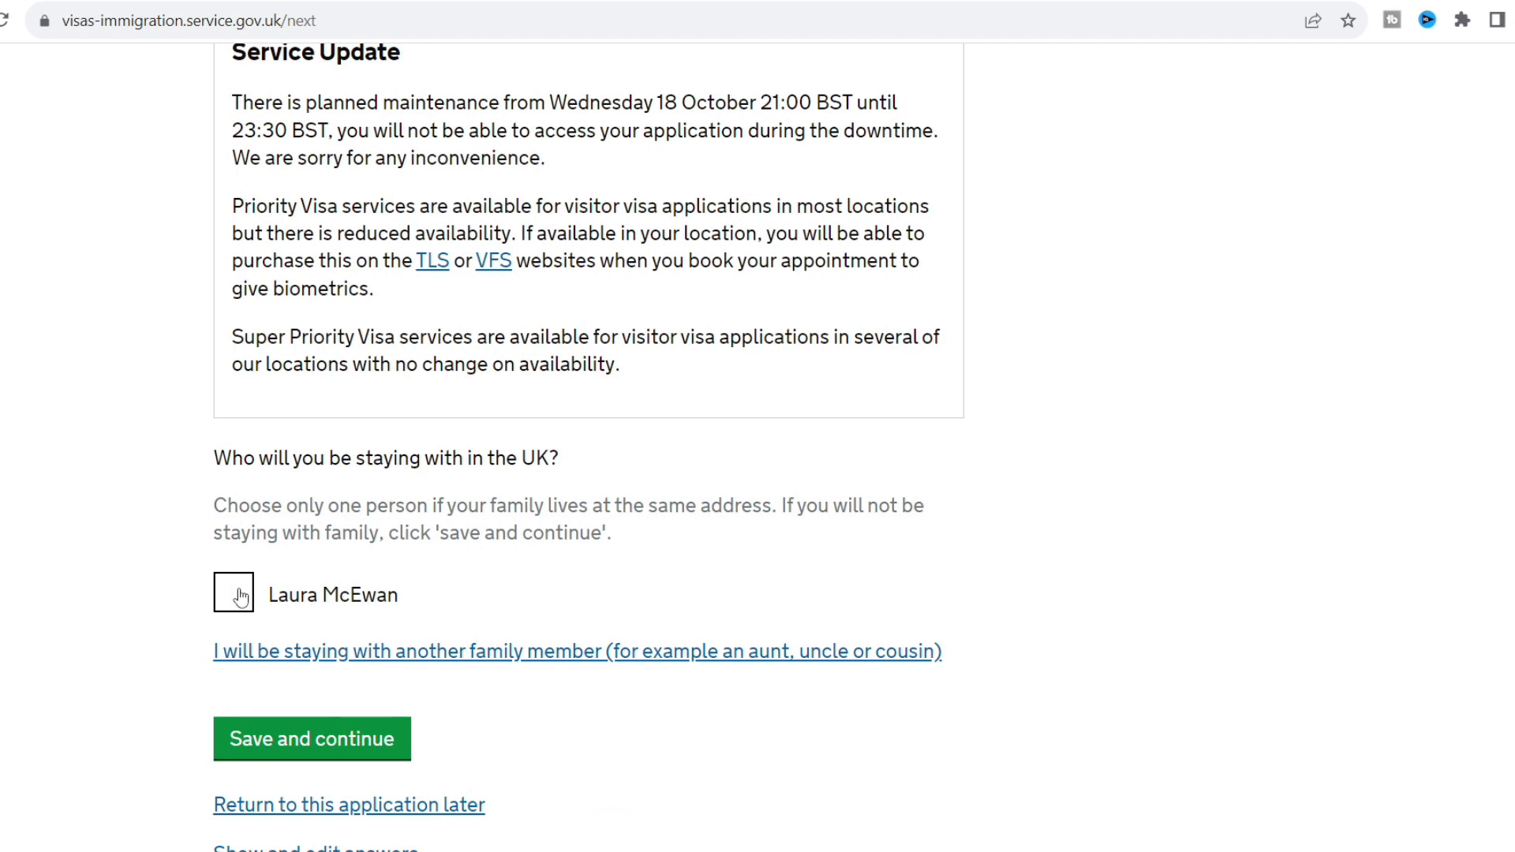
click(239, 598)
click(150, 576)
scroll(150, 576, down, 2)
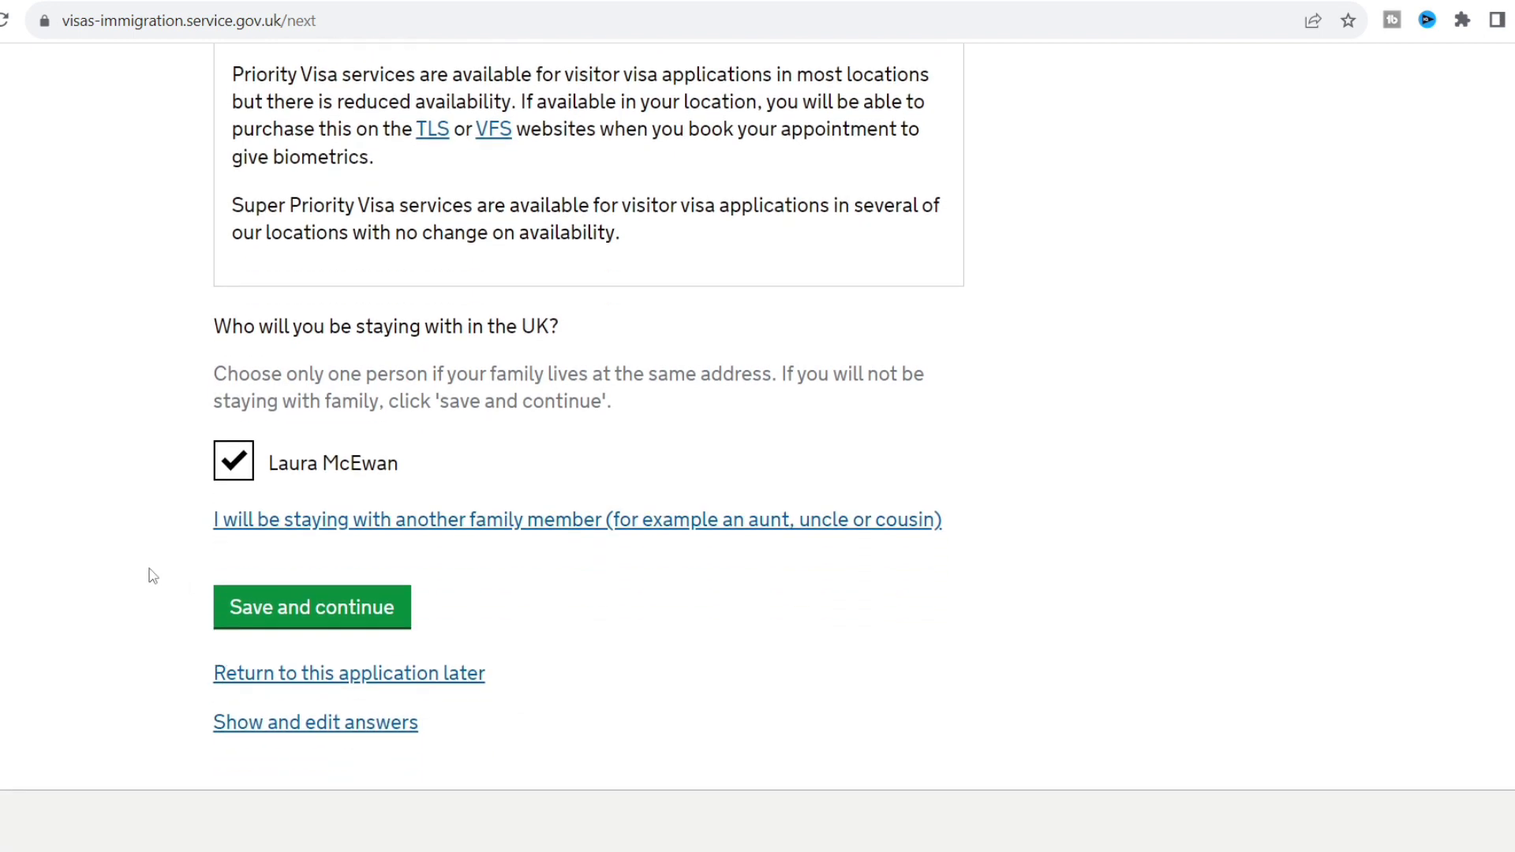
click(284, 612)
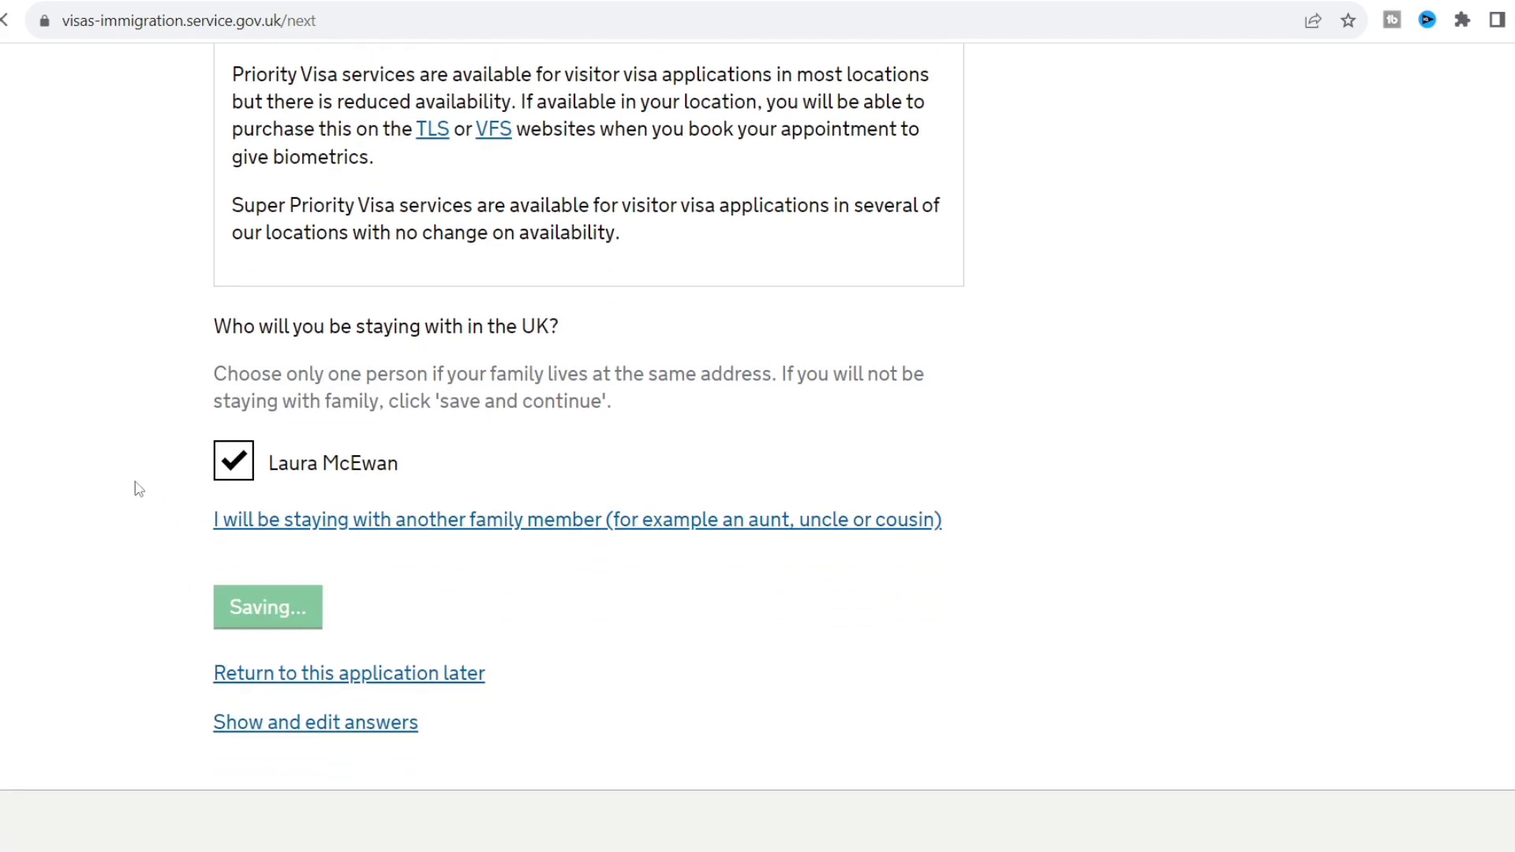
Save the relative's contact details and stay dates from 1/2/2024 to 2/3/2024.
scroll(138, 489, down, 4)
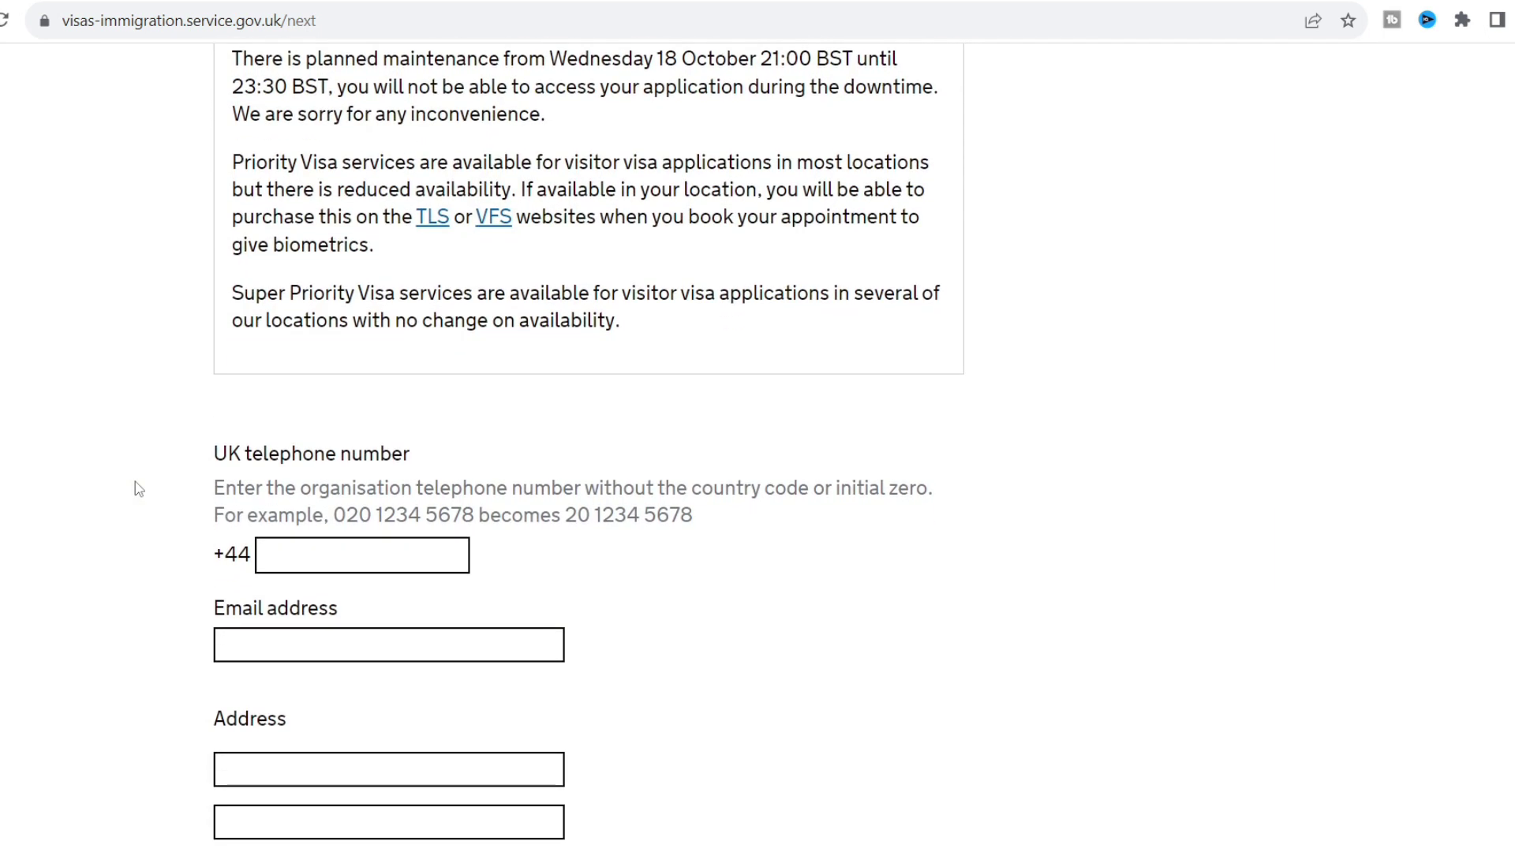
click(312, 553)
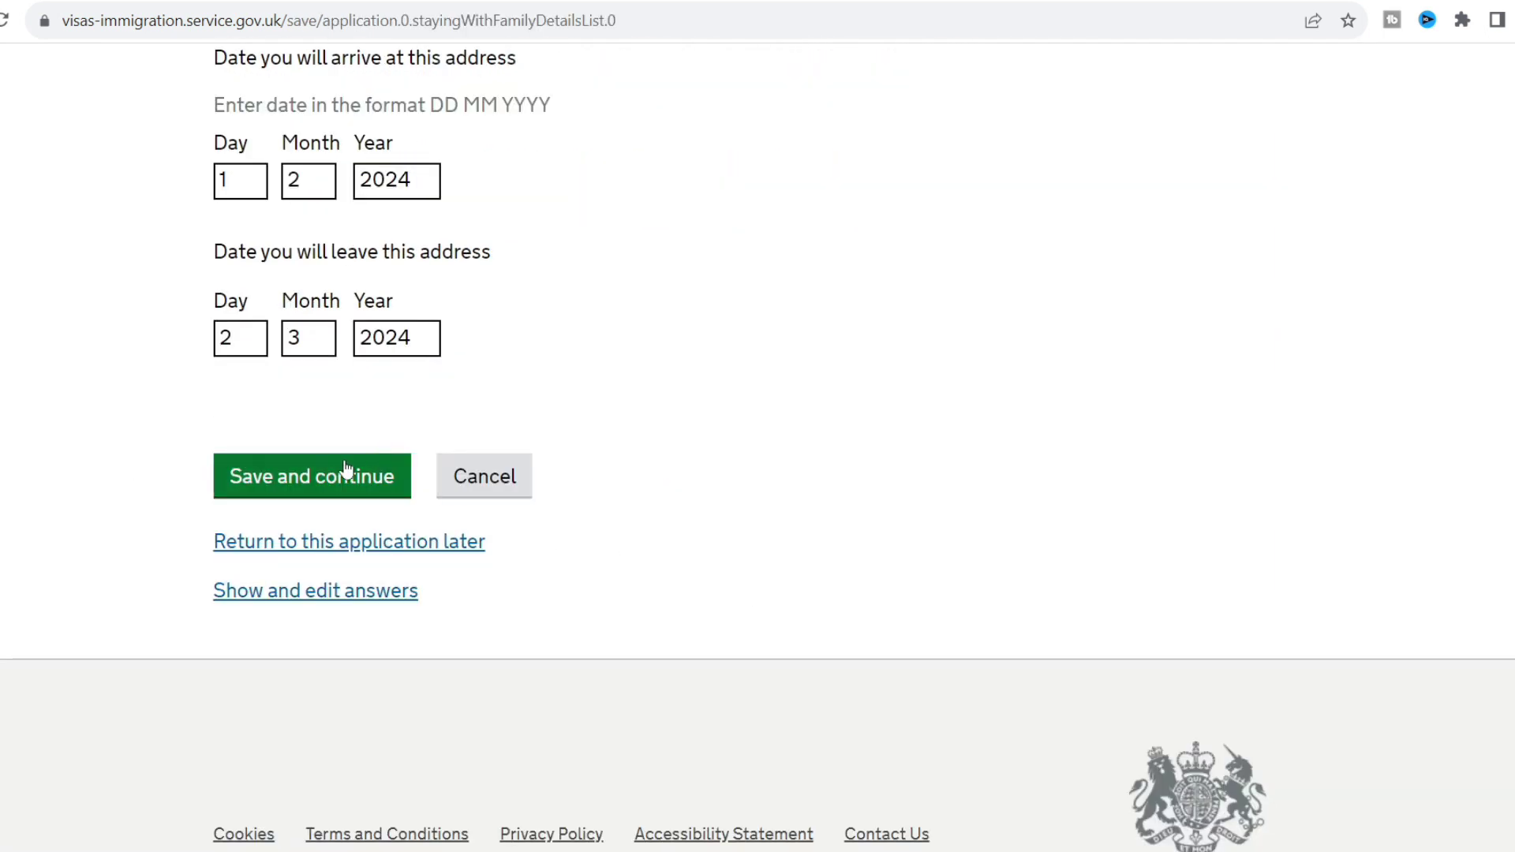
click(341, 472)
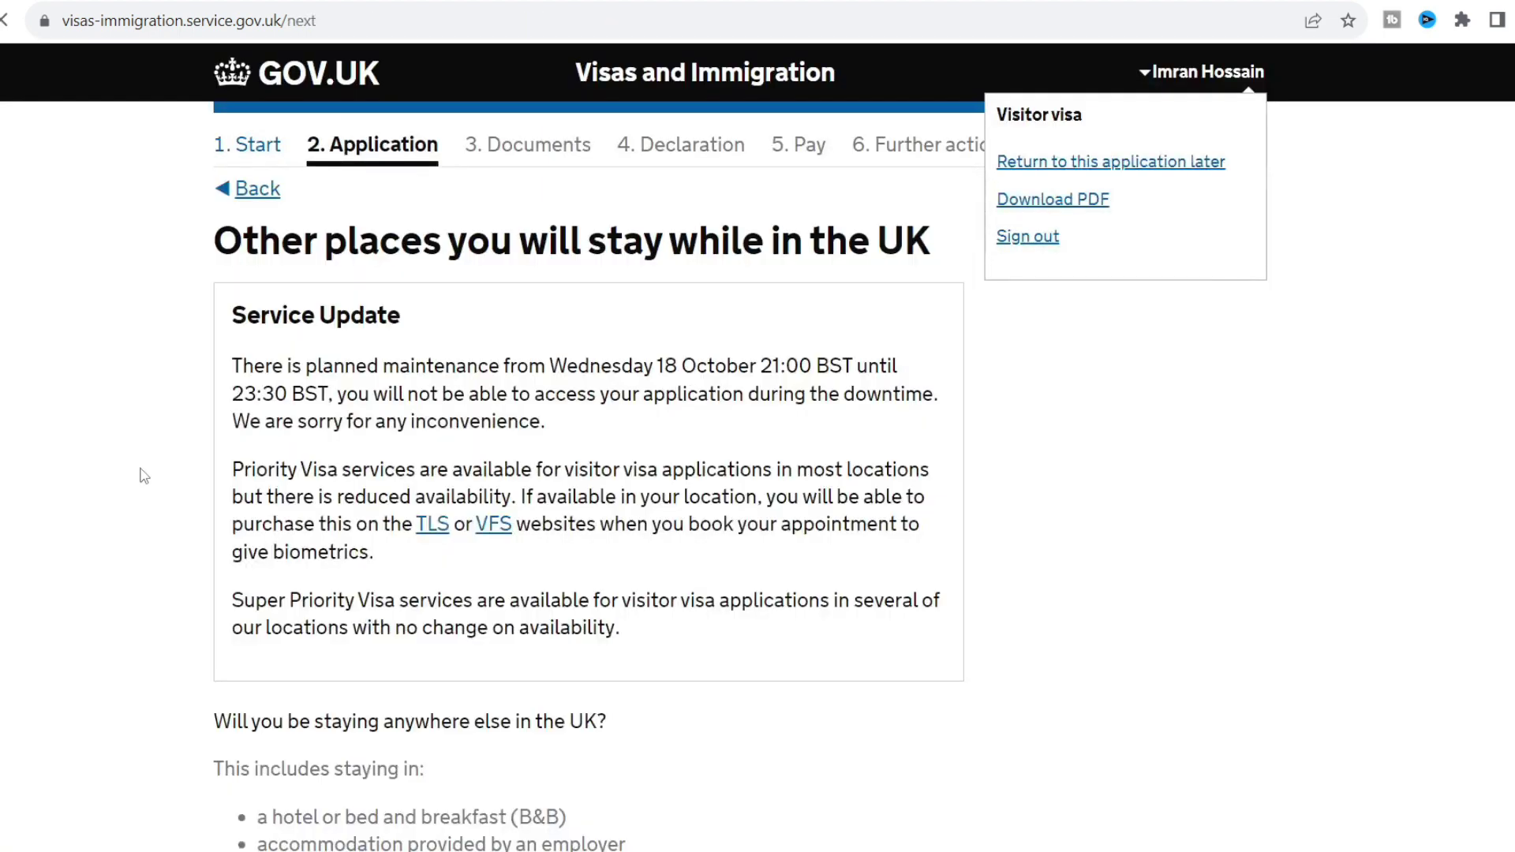
Answer No to staying anywhere else in the UK and save.
scroll(144, 476, down, 1)
scroll(144, 476, down, 5)
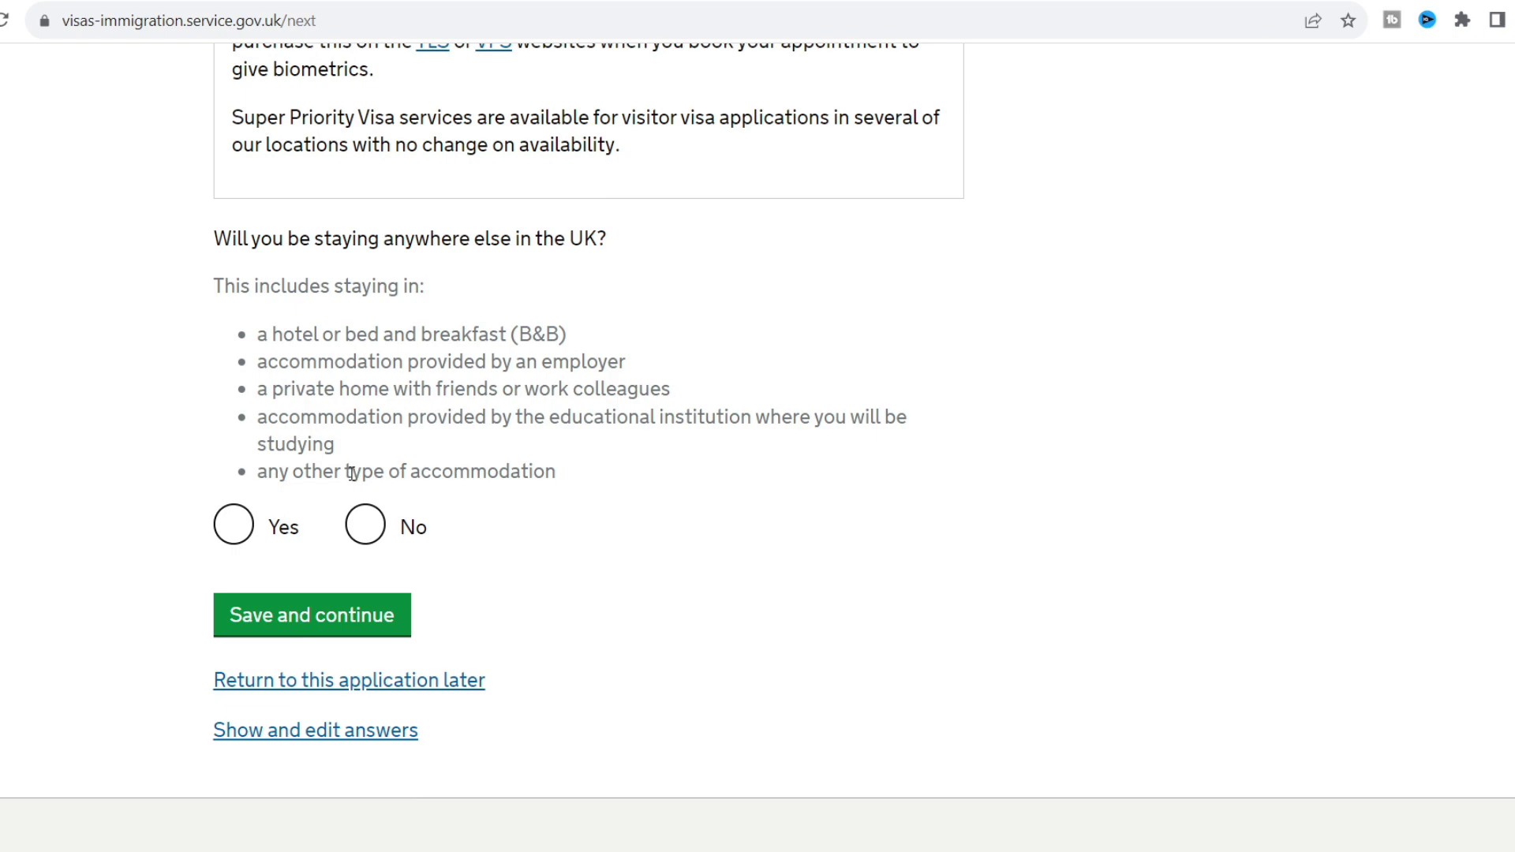
click(359, 528)
click(352, 616)
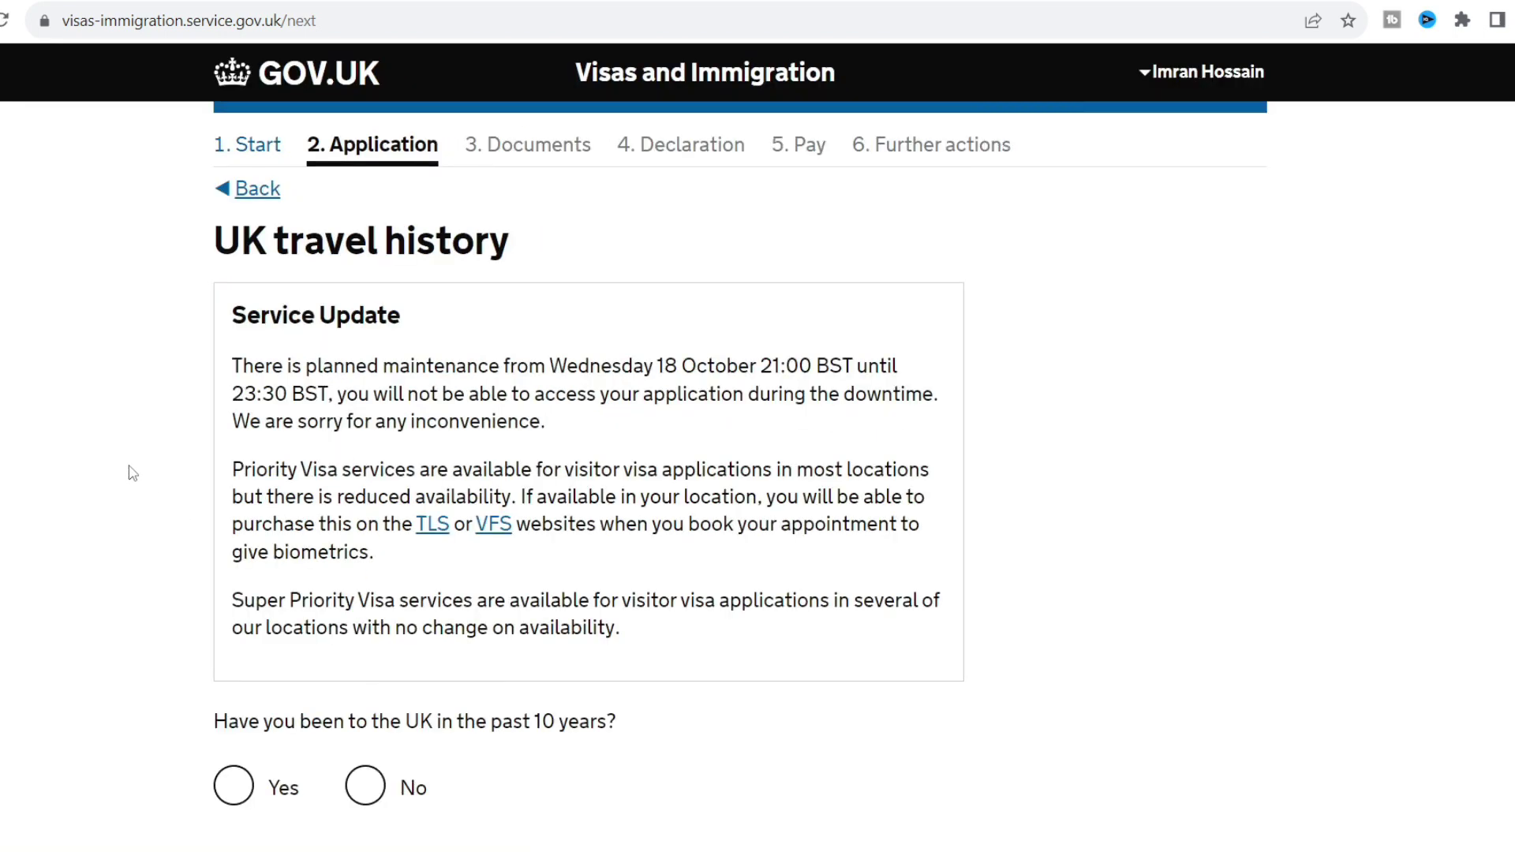
Answer Yes to previous UK visits, enter 4 visits, and save the travel history.
scroll(132, 474, down, 1)
scroll(133, 473, down, 3)
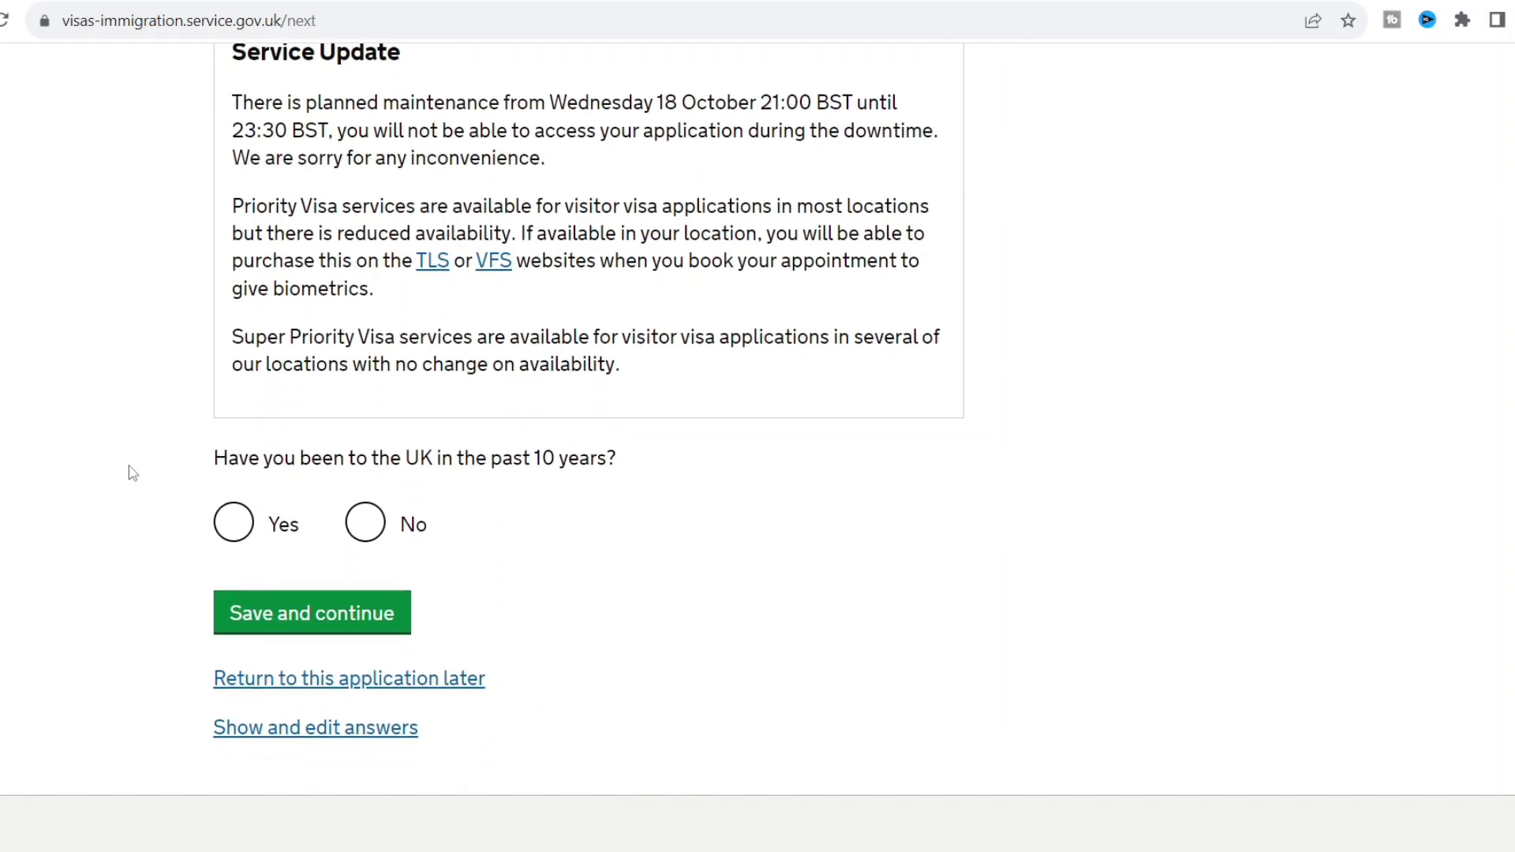
click(230, 526)
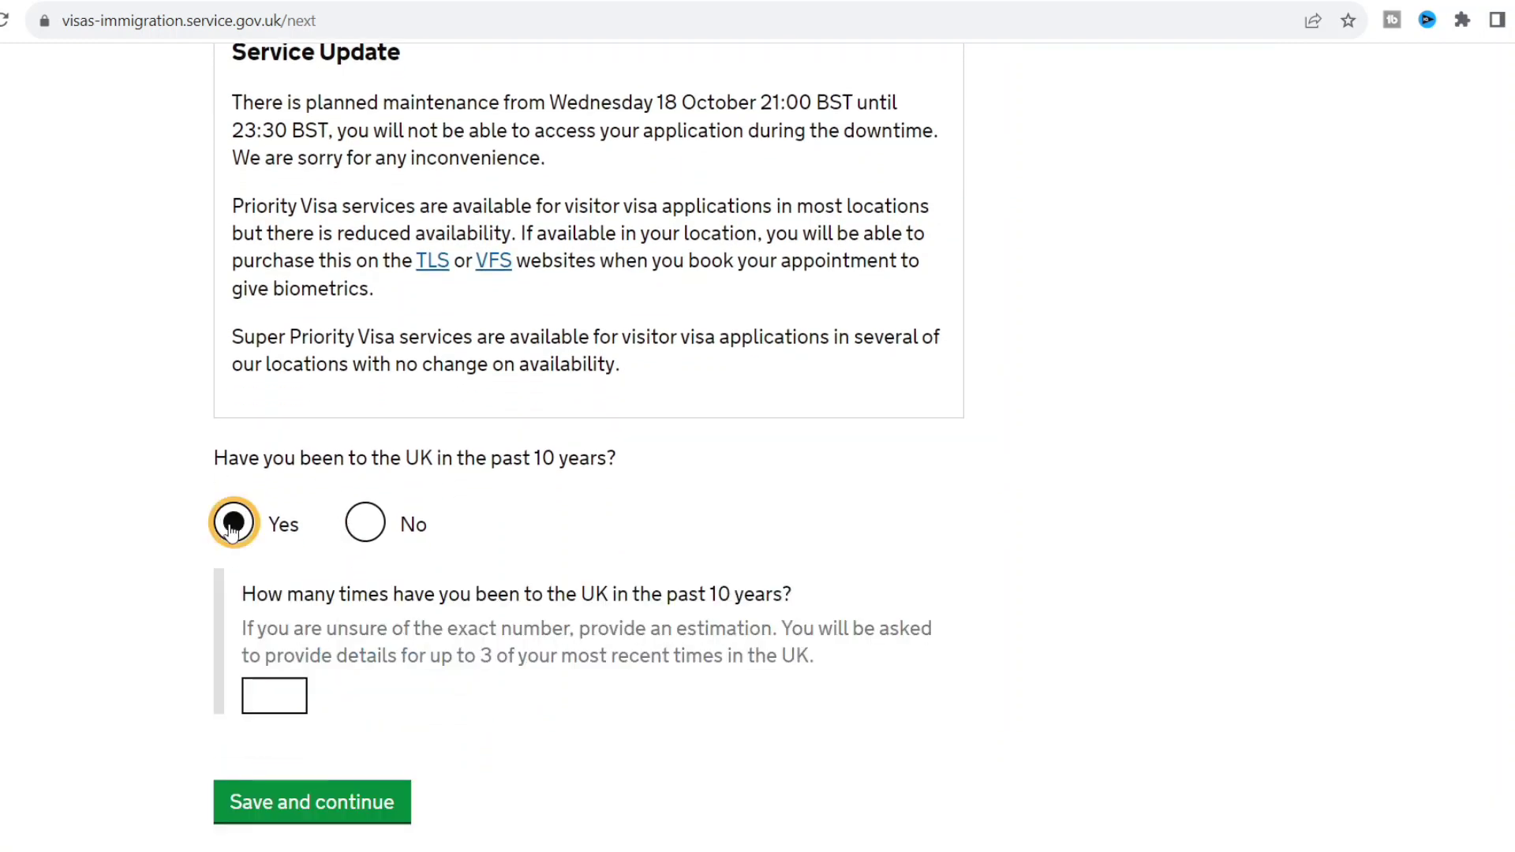
click(285, 693)
text(4)
click(103, 622)
scroll(102, 623, down, 1)
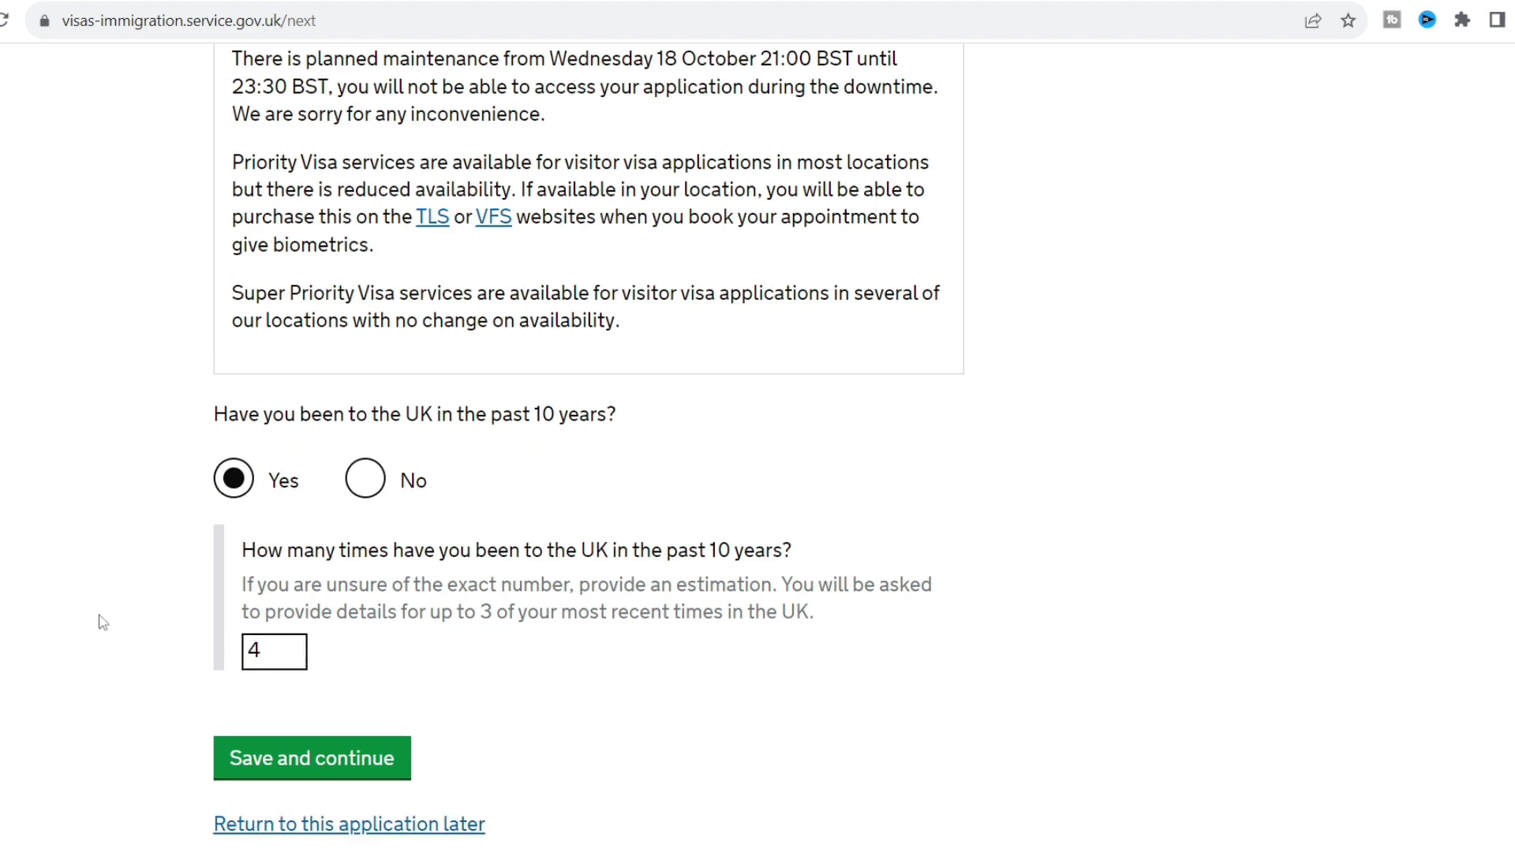
scroll(103, 623, down, 3)
click(331, 632)
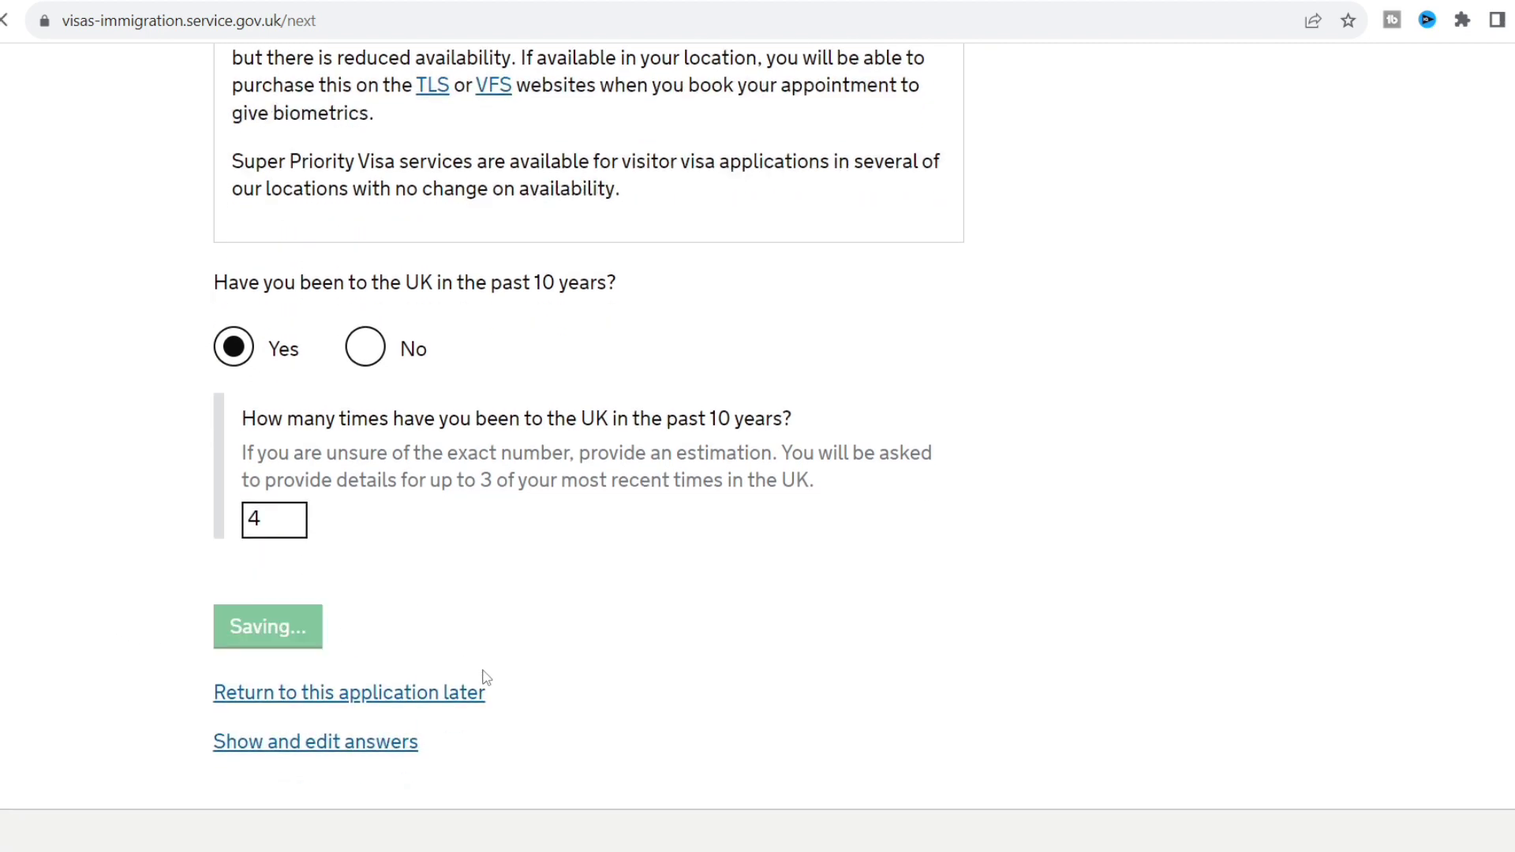
Give tourism as the last visit's reason with arrival in month 1, year 2023.
scroll(144, 511, down, 4)
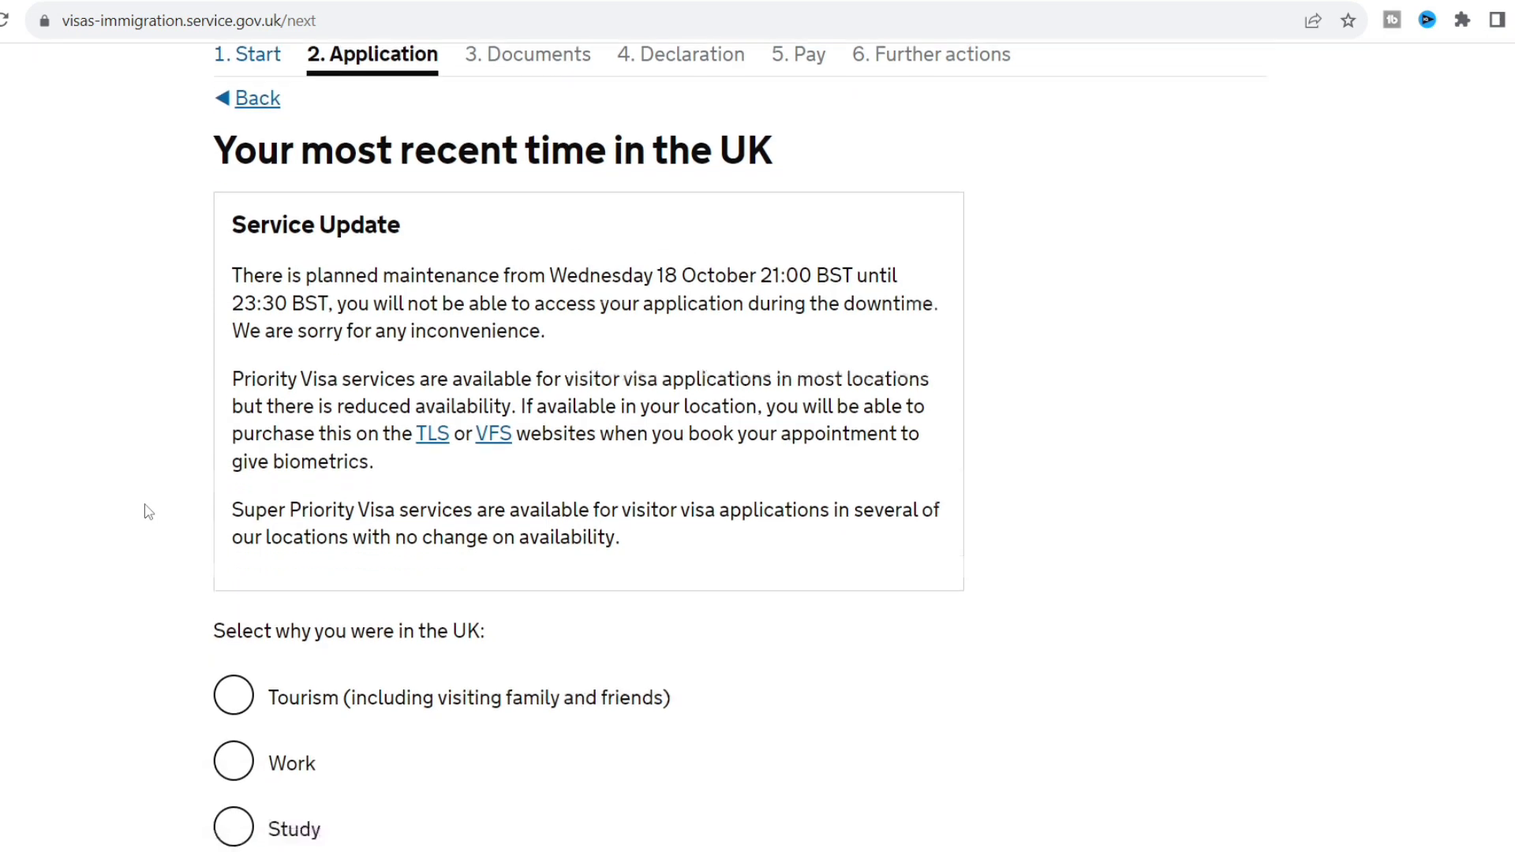
click(234, 435)
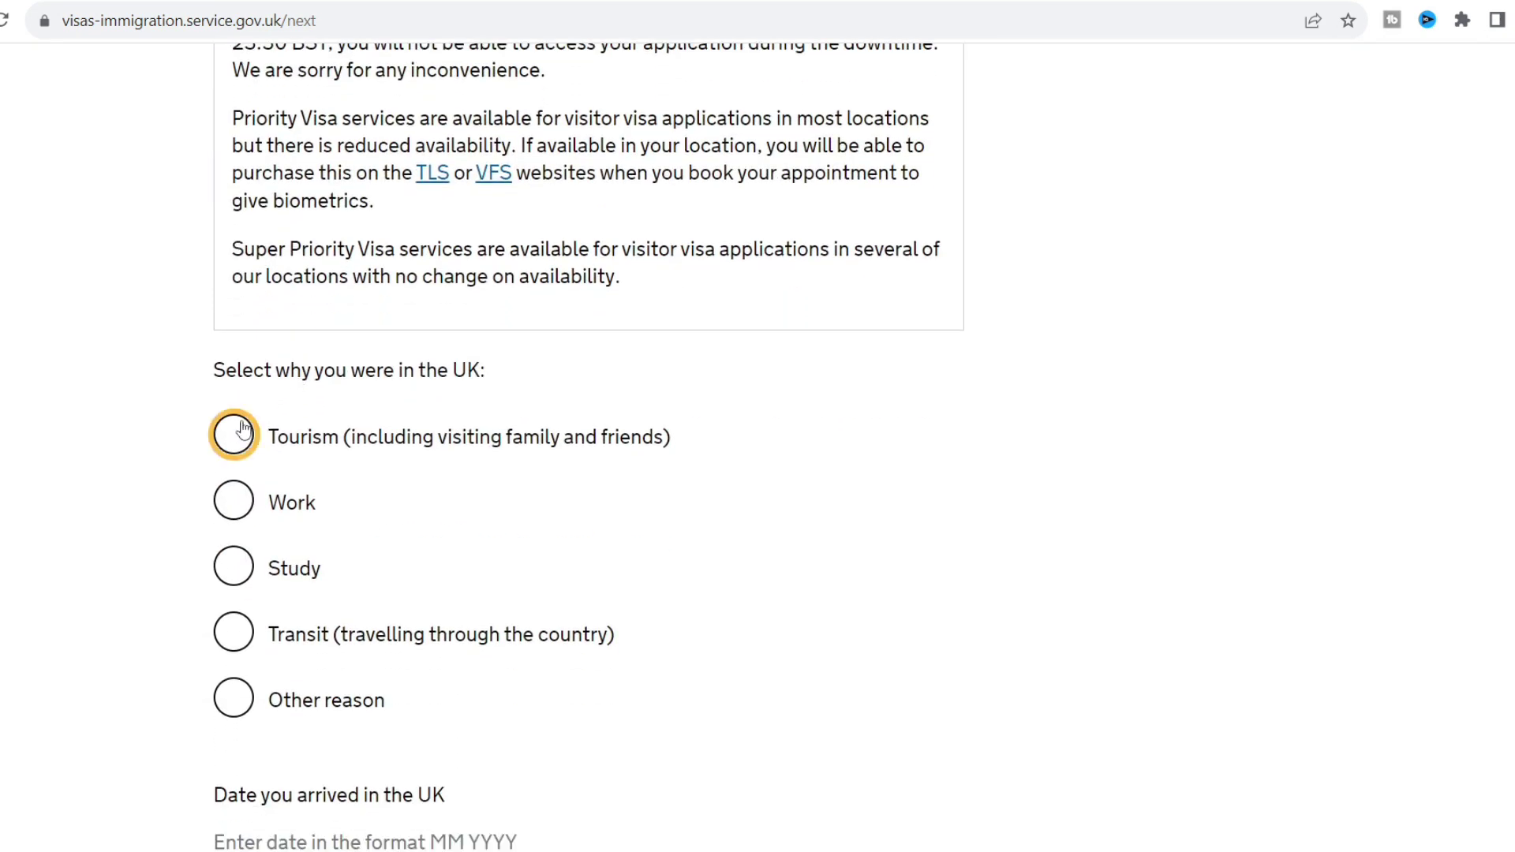
scroll(129, 509, down, 1)
scroll(129, 509, down, 5)
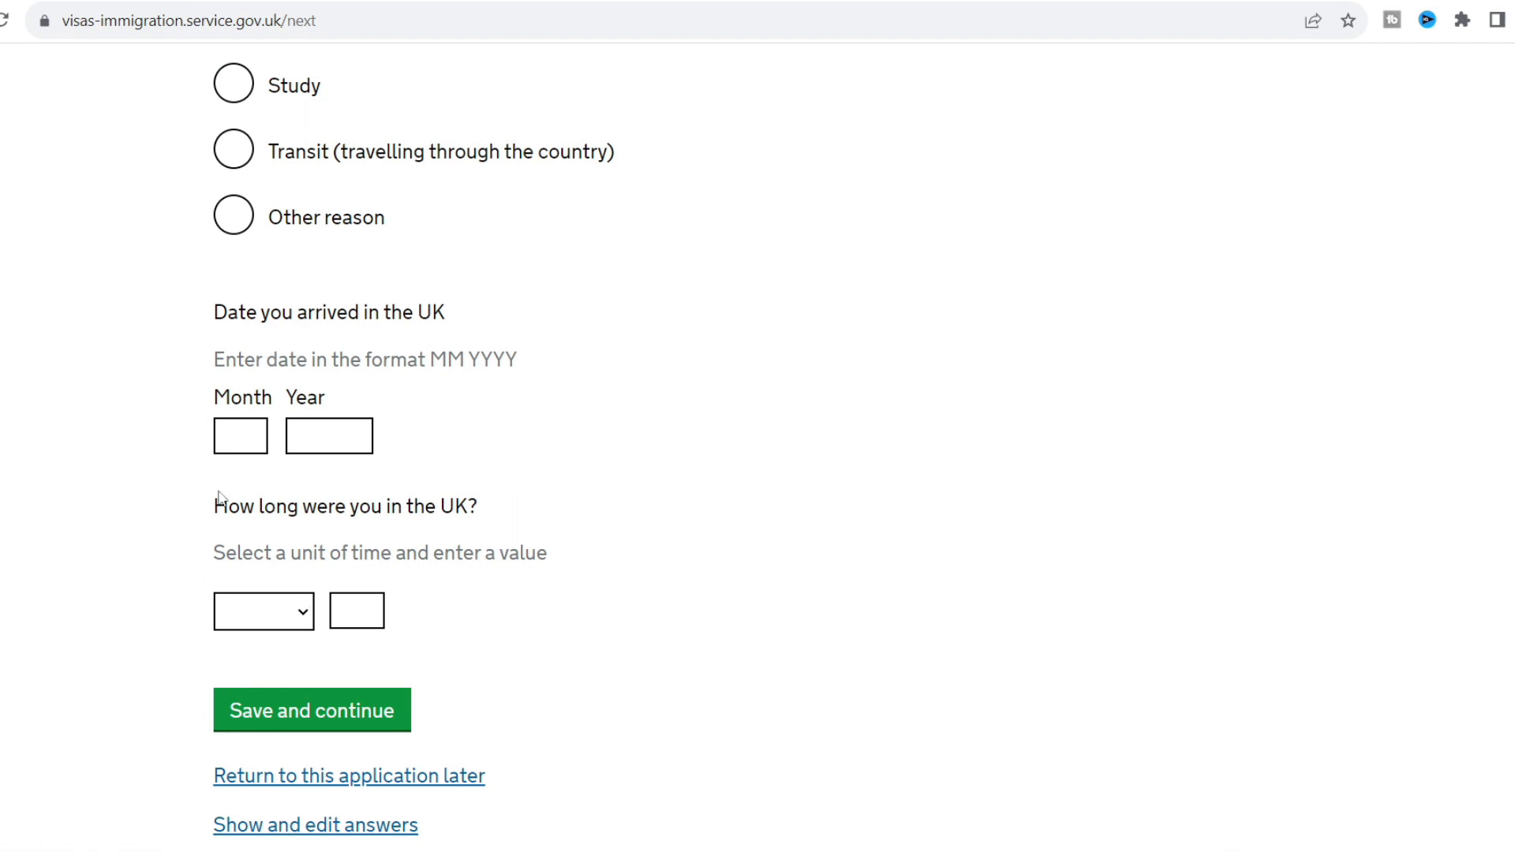
click(248, 433)
click(321, 440)
text(2)
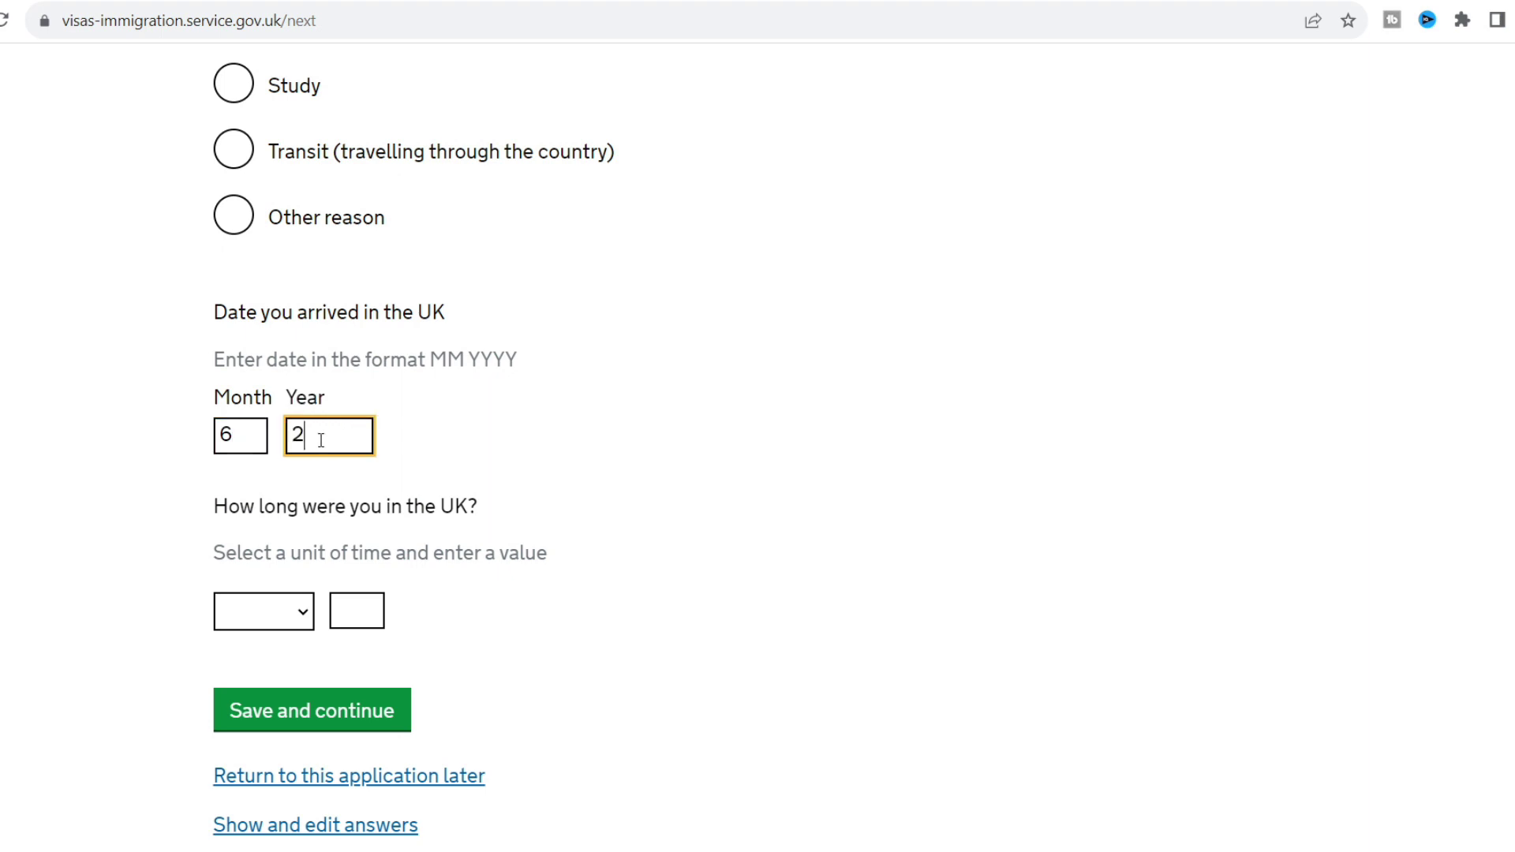
text(023)
click(476, 649)
click(246, 442)
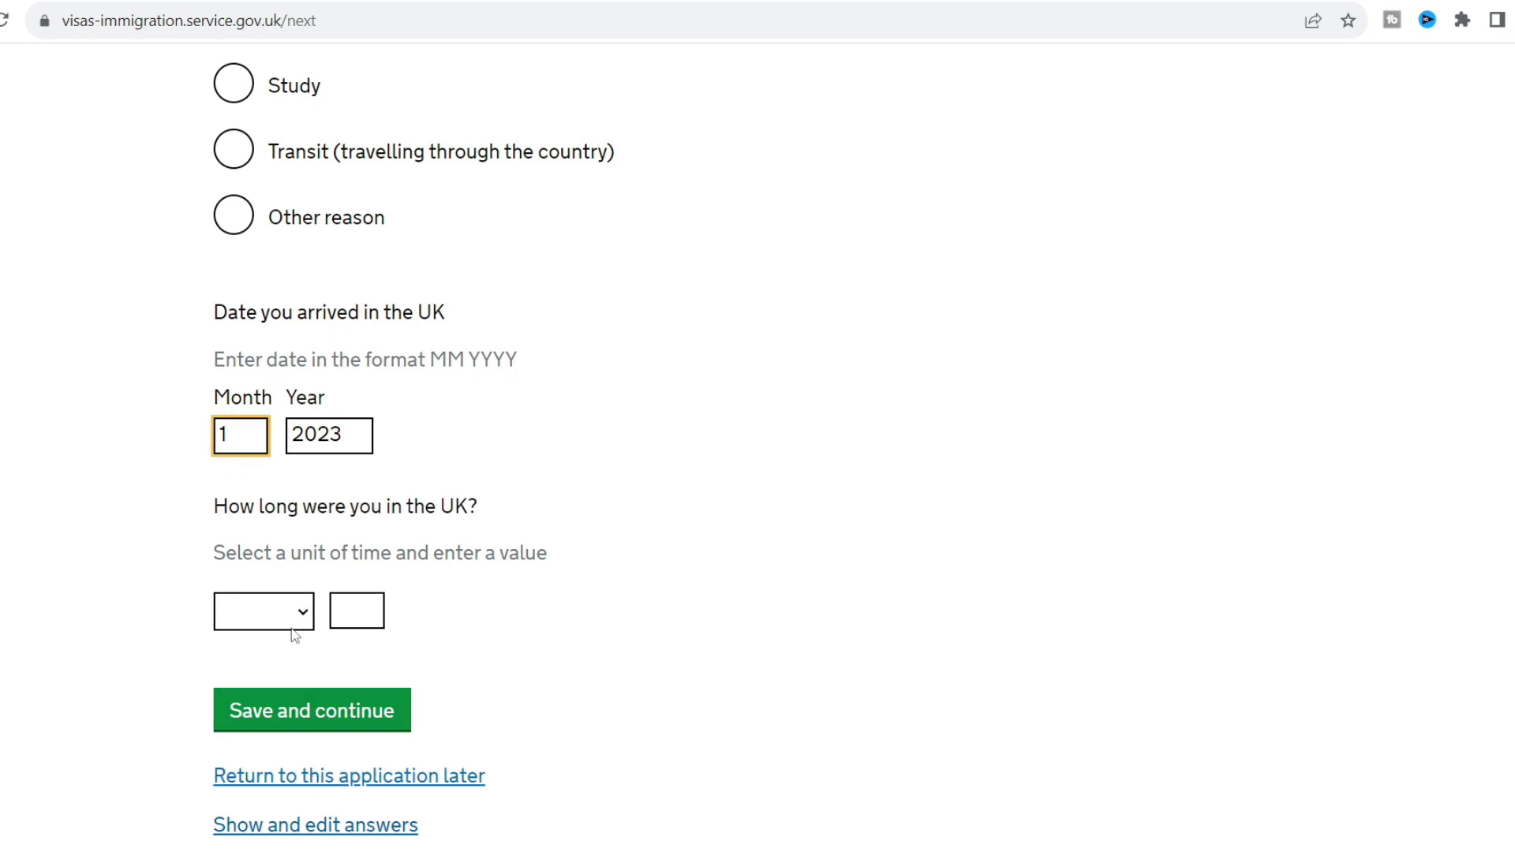
click(600, 587)
Record the visit as lasting 6 months and save the details.
scroll(614, 692, down, 1)
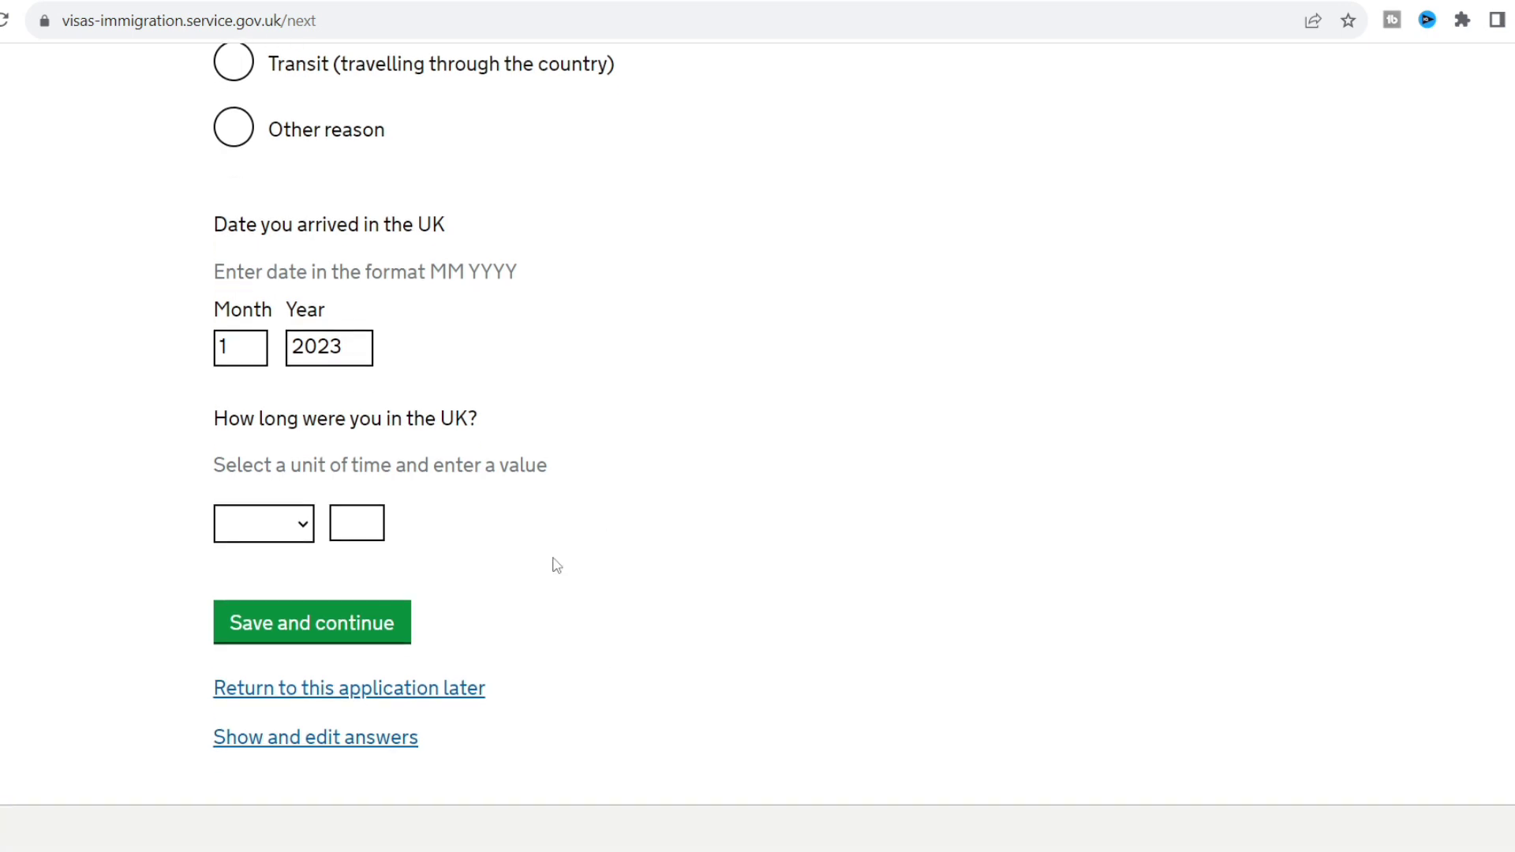
click(307, 524)
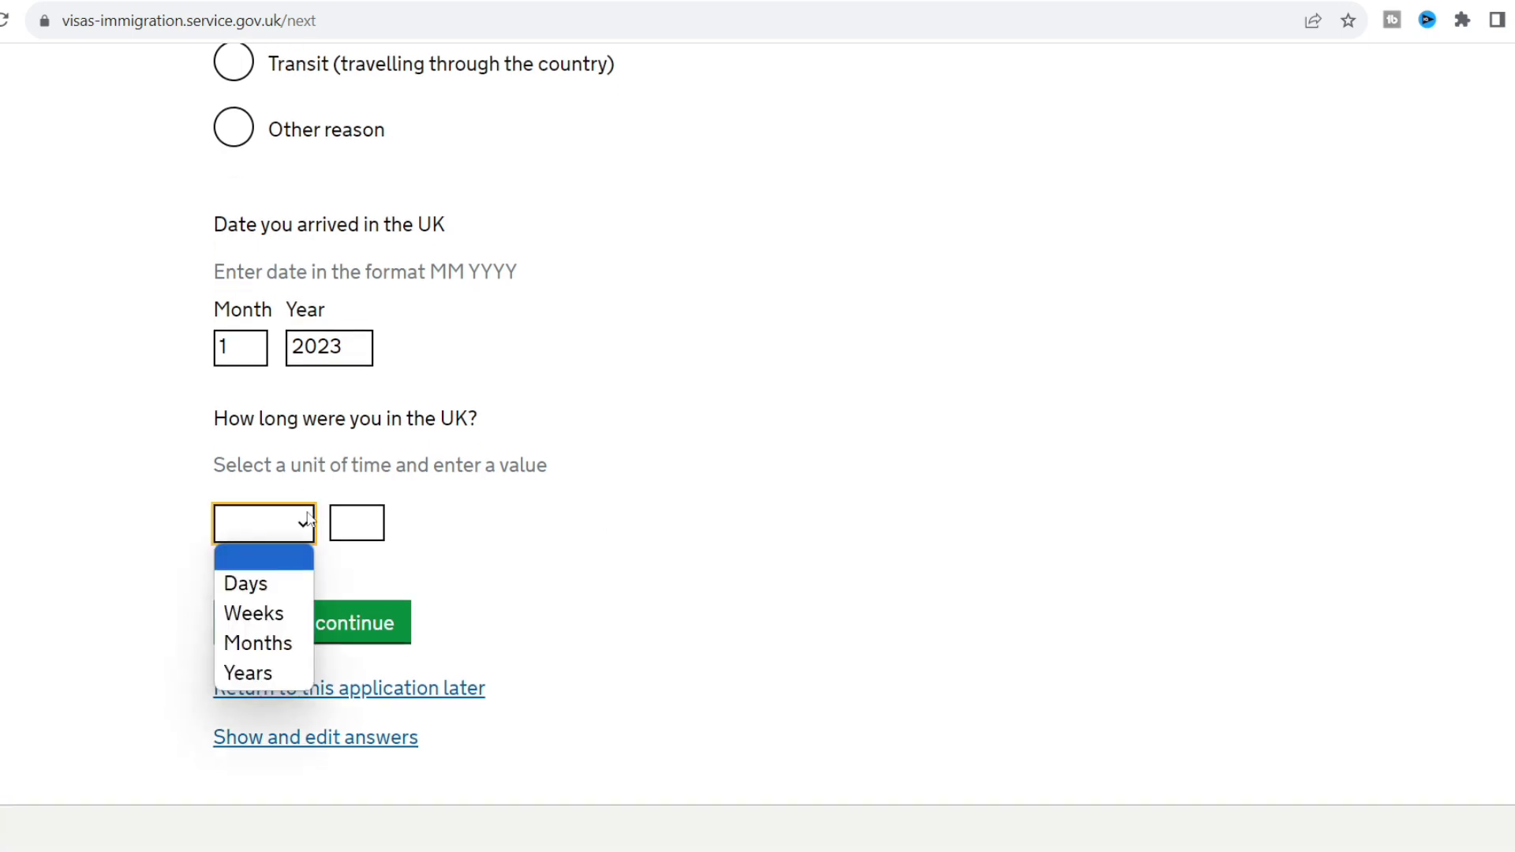
click(251, 644)
click(351, 521)
text(6)
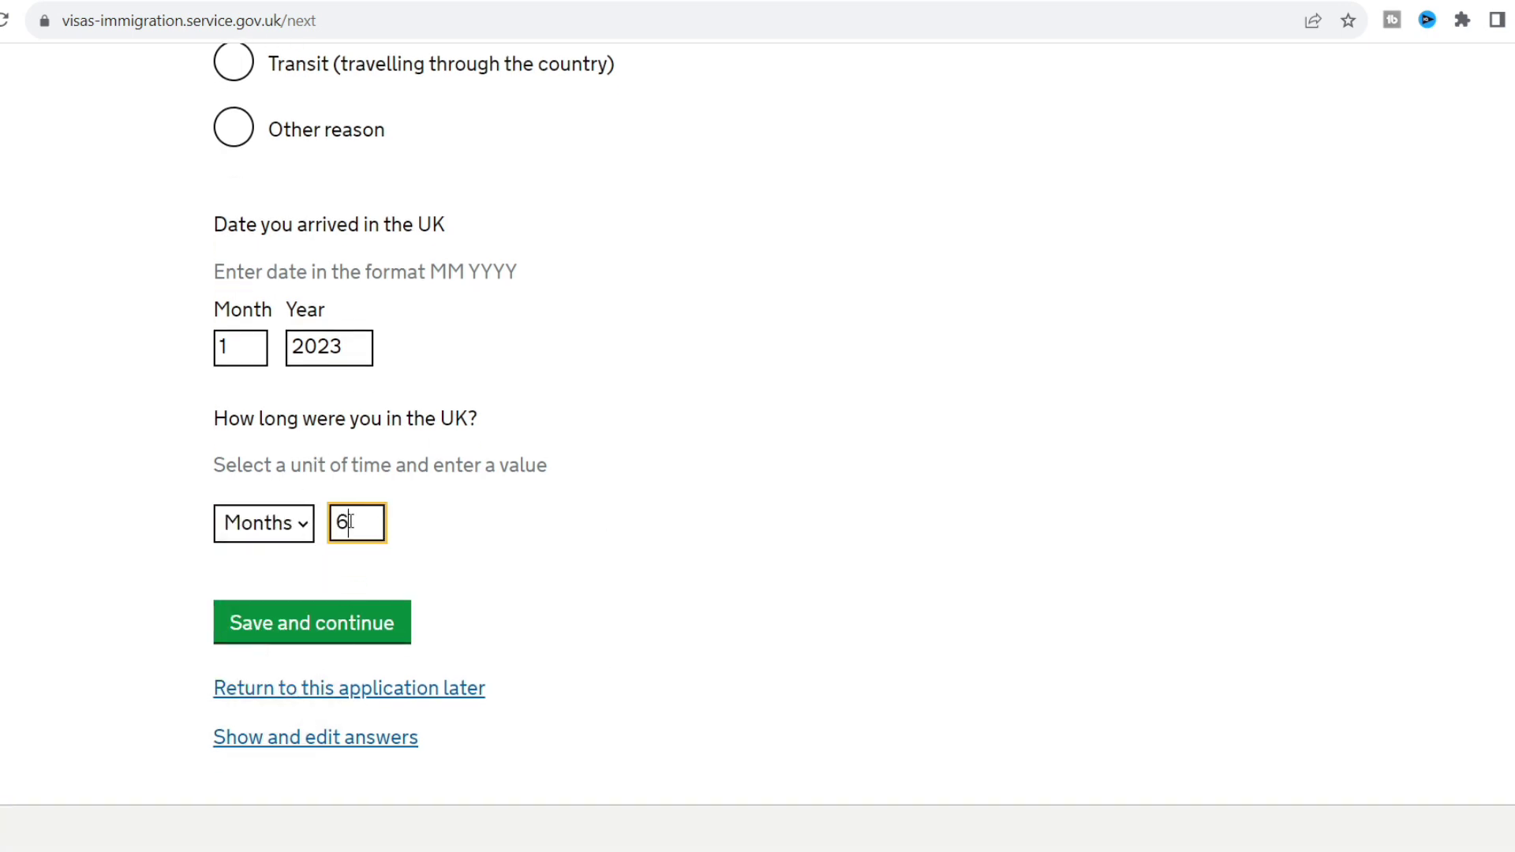
click(314, 634)
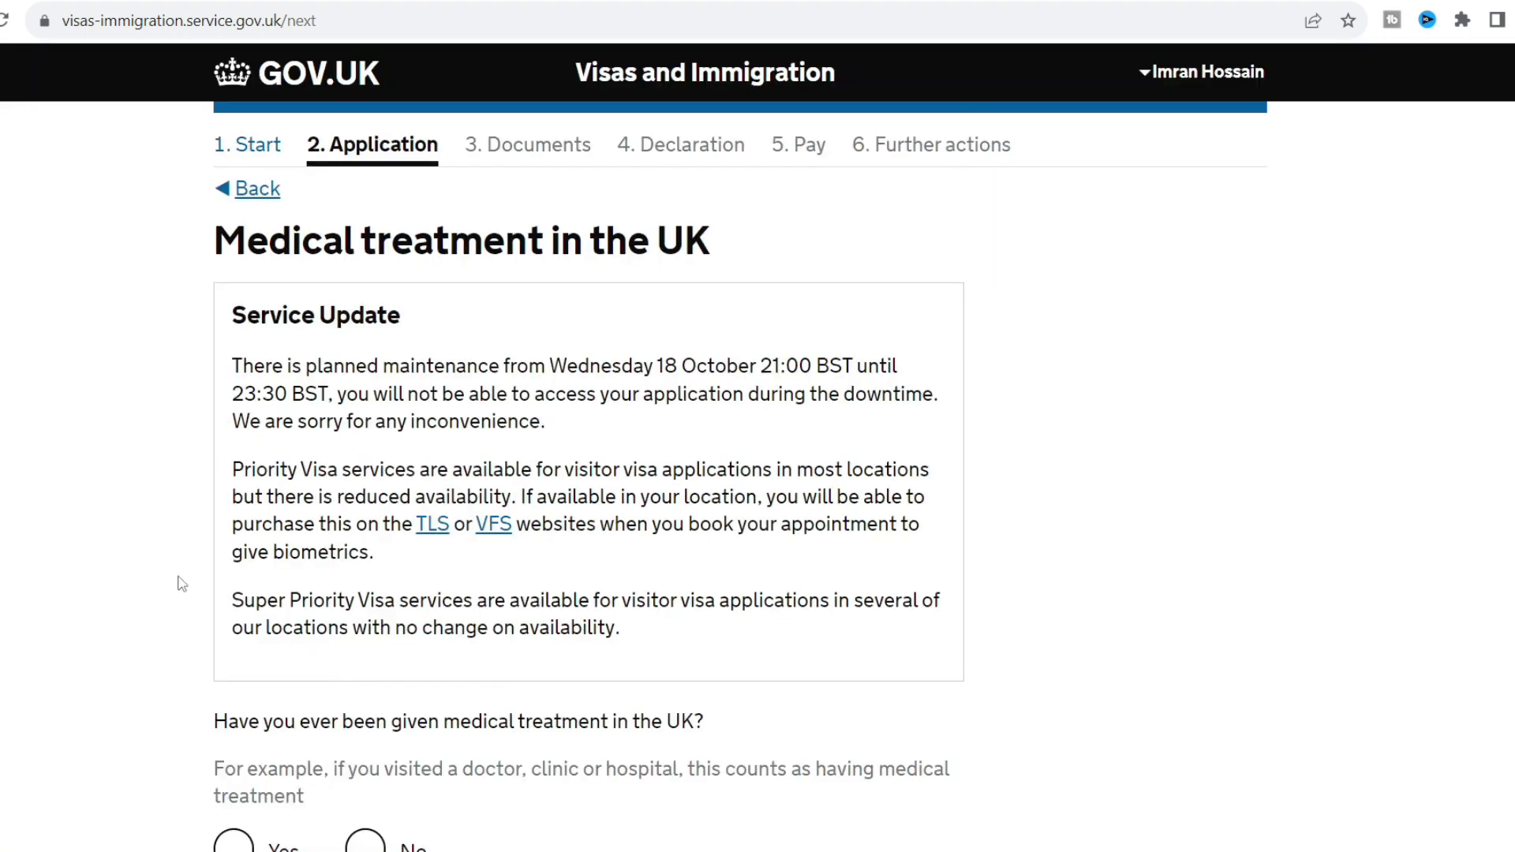
Answer No to UK medical treatment and to having a National Insurance number.
scroll(181, 584, down, 5)
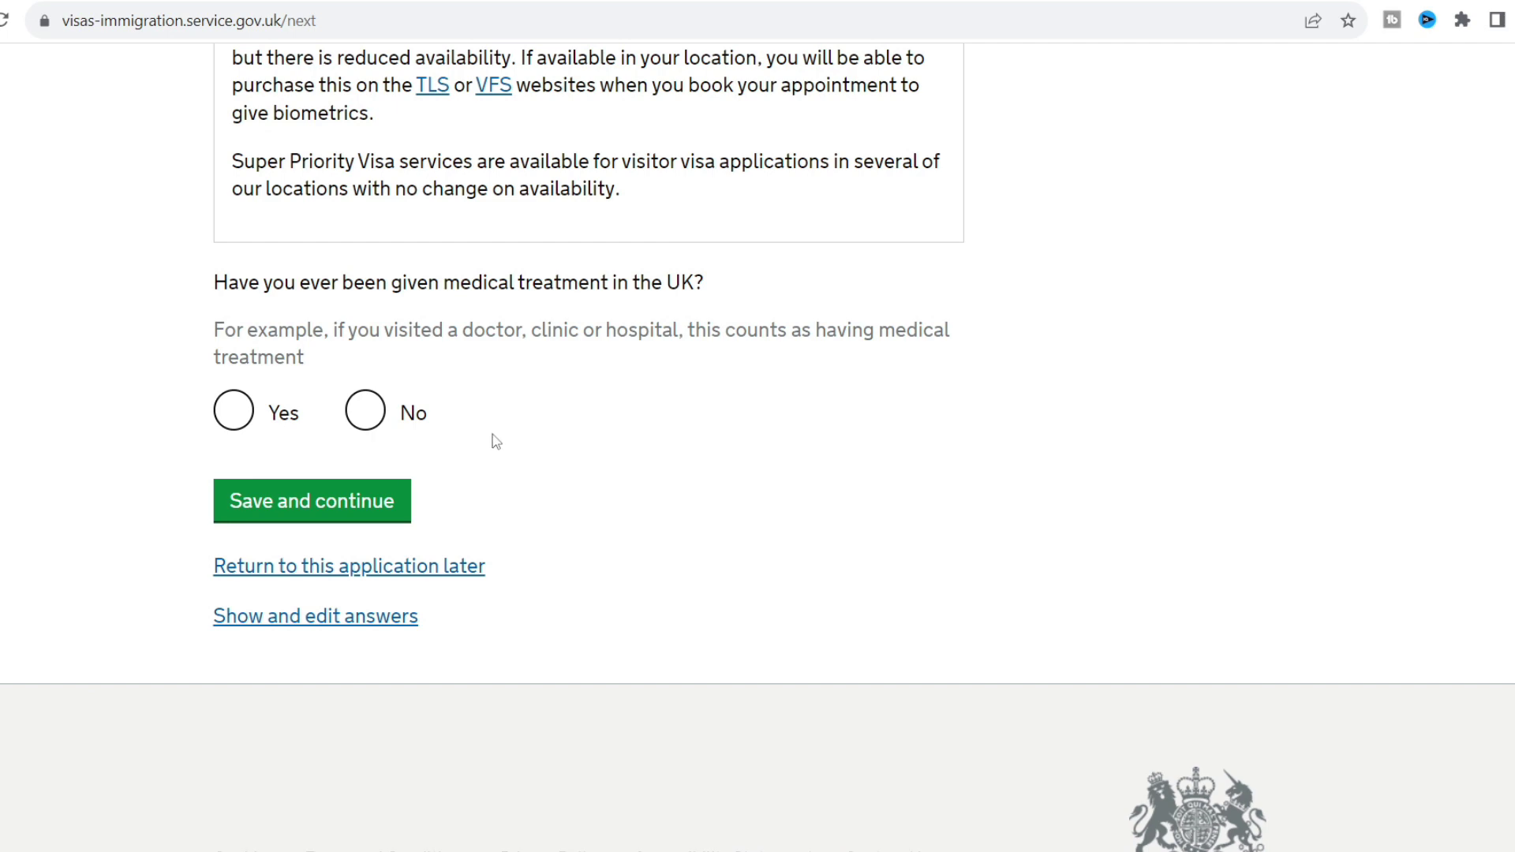
click(370, 412)
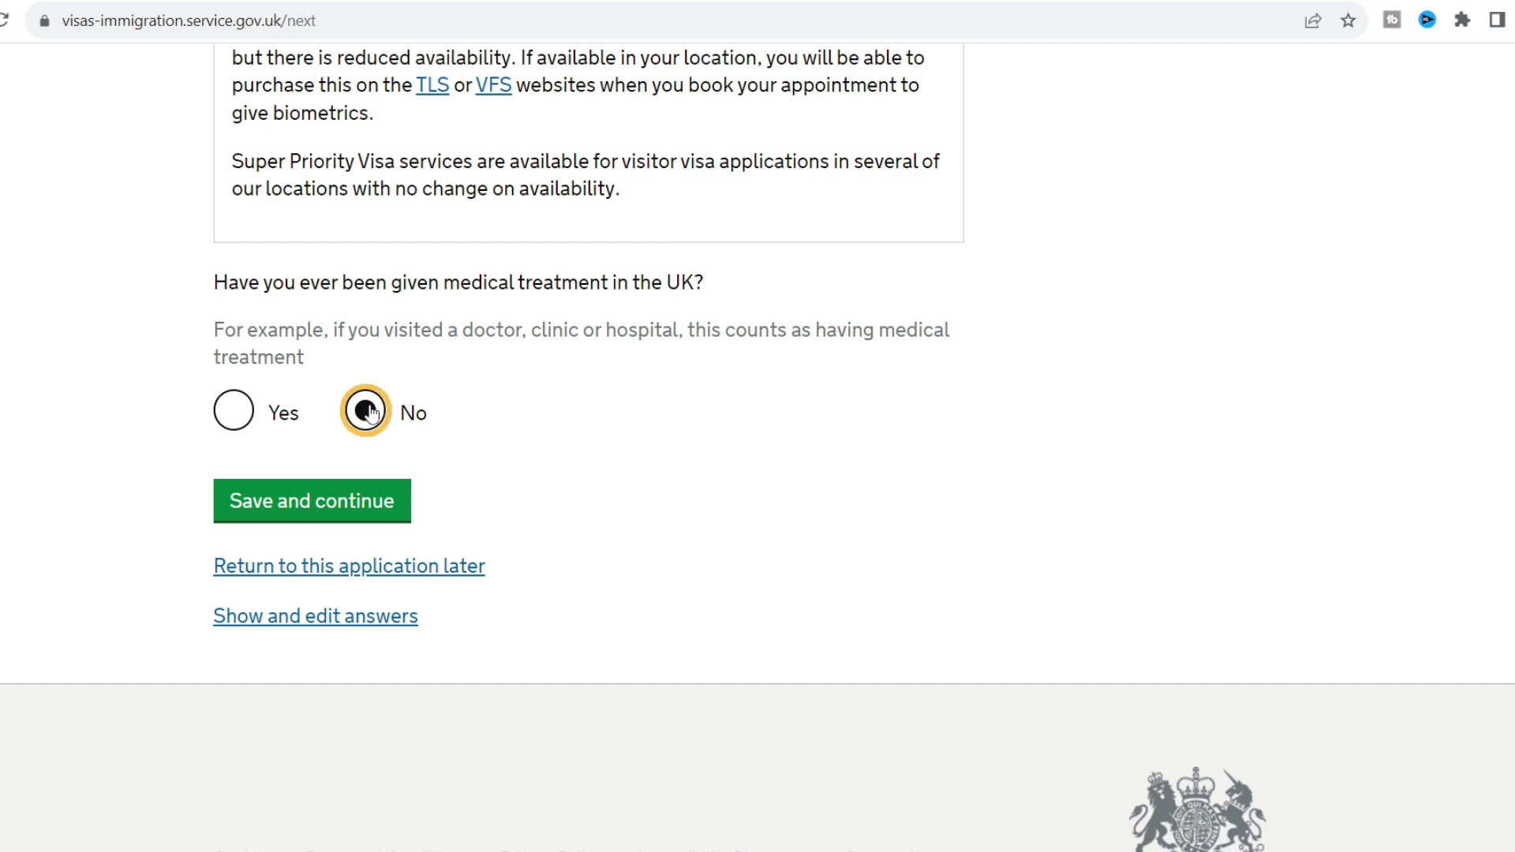
click(371, 503)
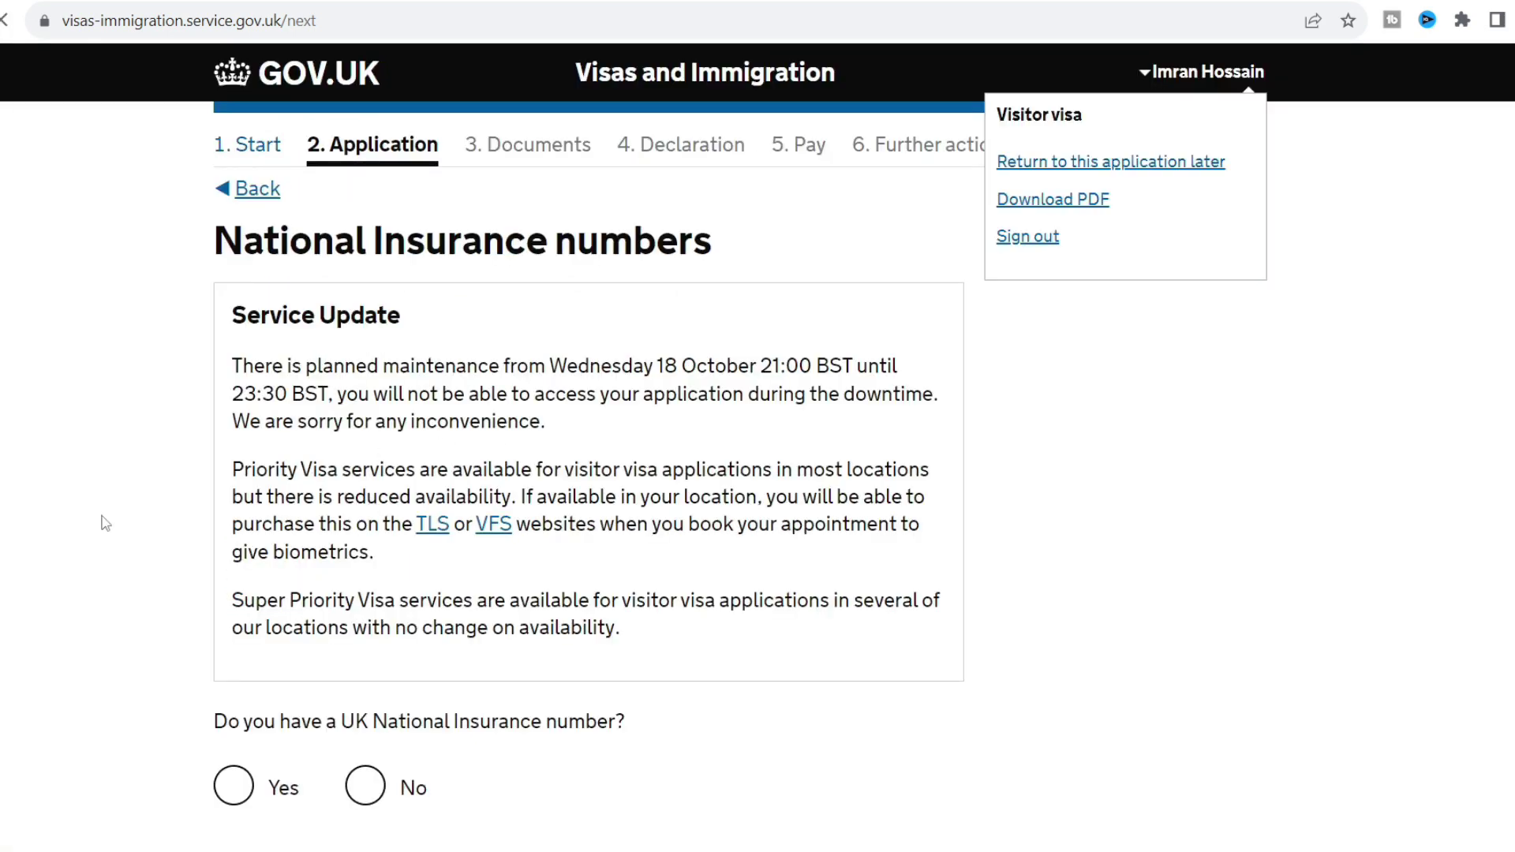
scroll(106, 523, down, 2)
scroll(106, 523, down, 3)
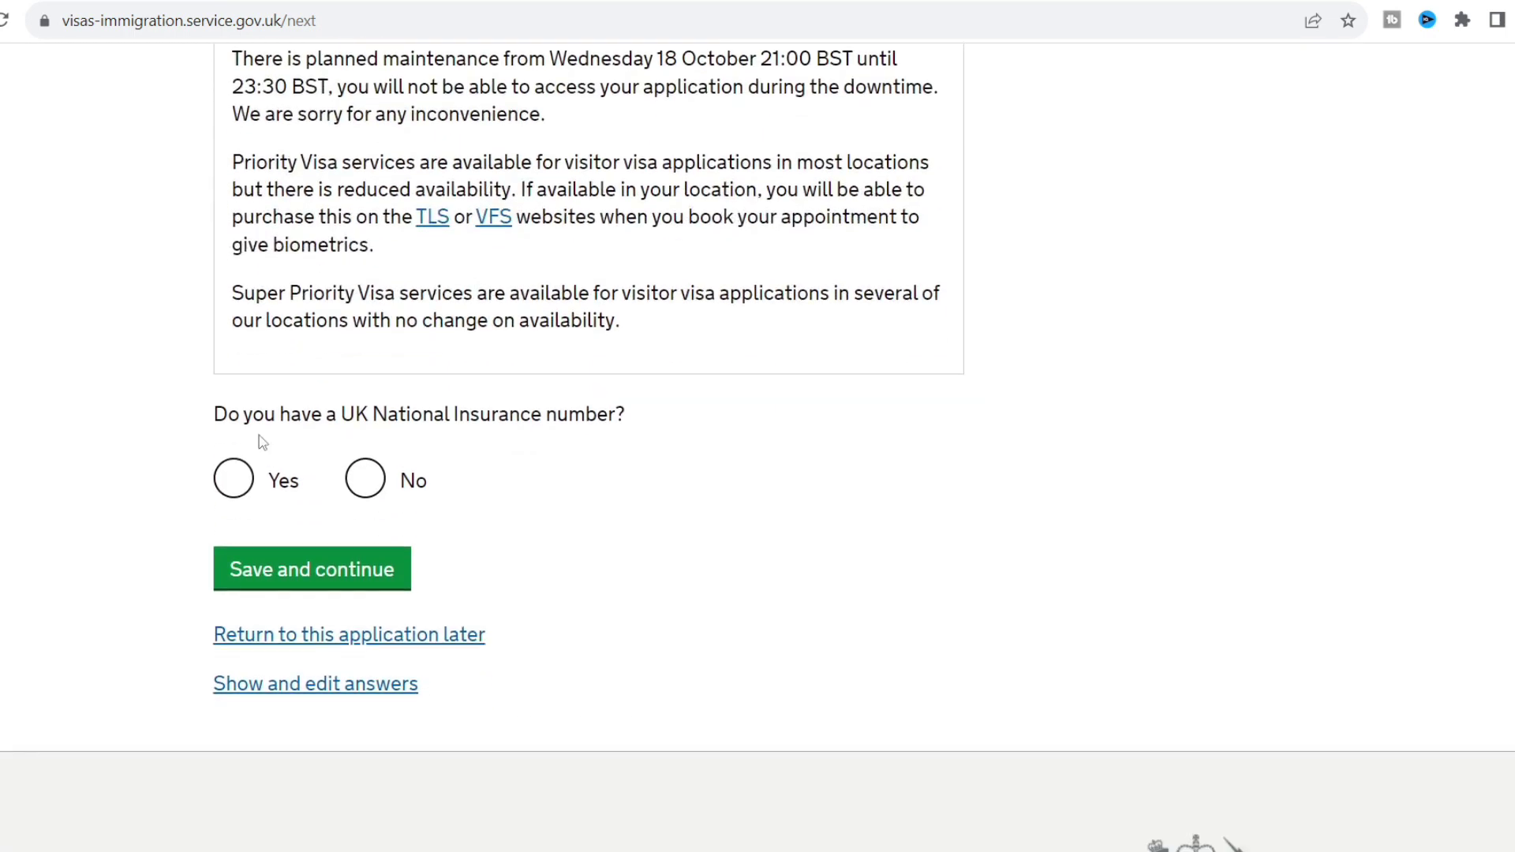
click(367, 483)
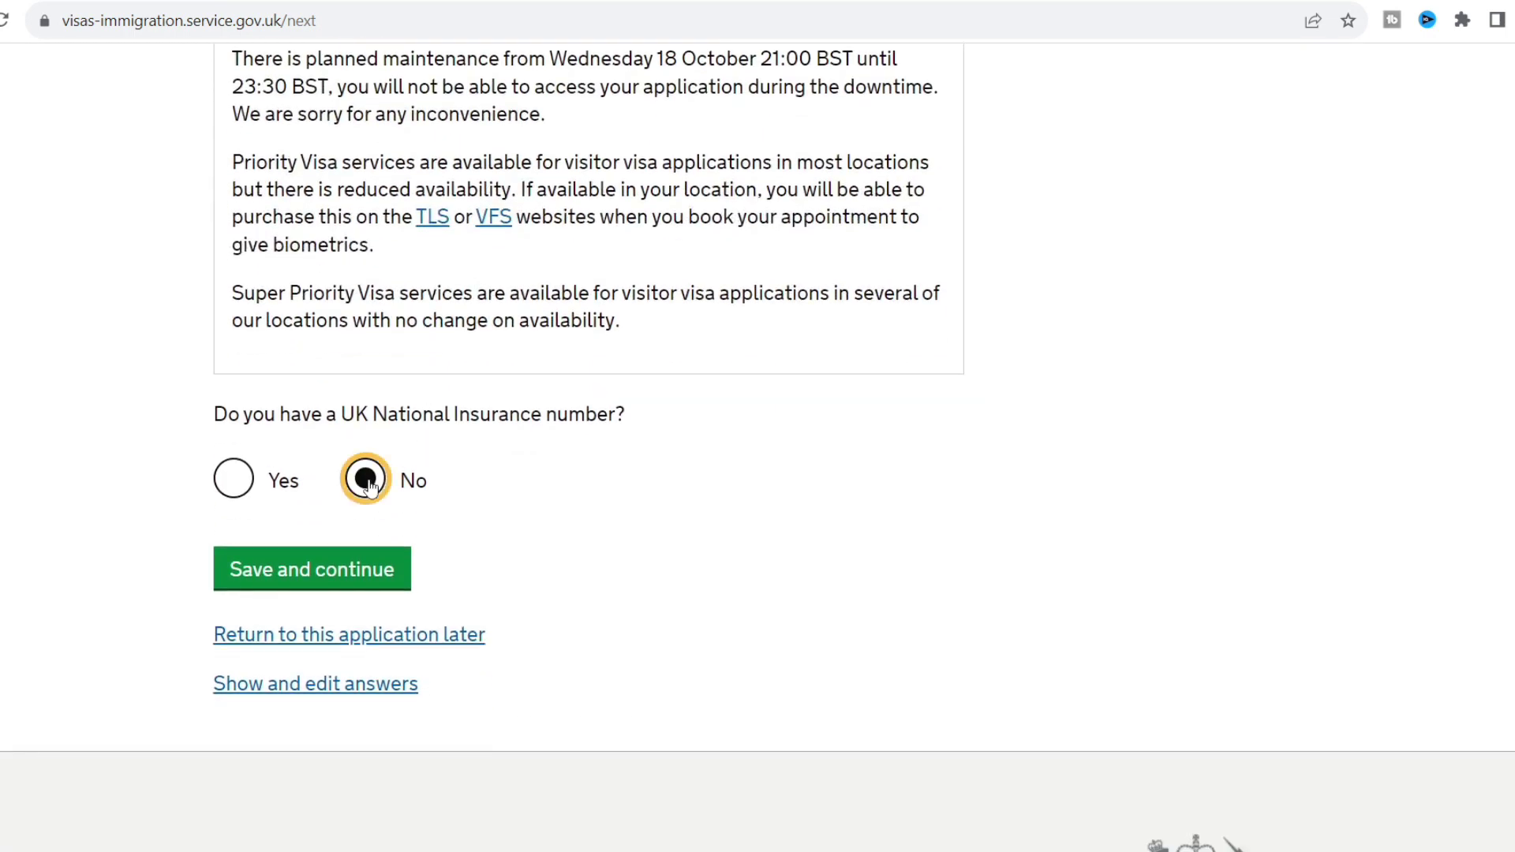
click(368, 573)
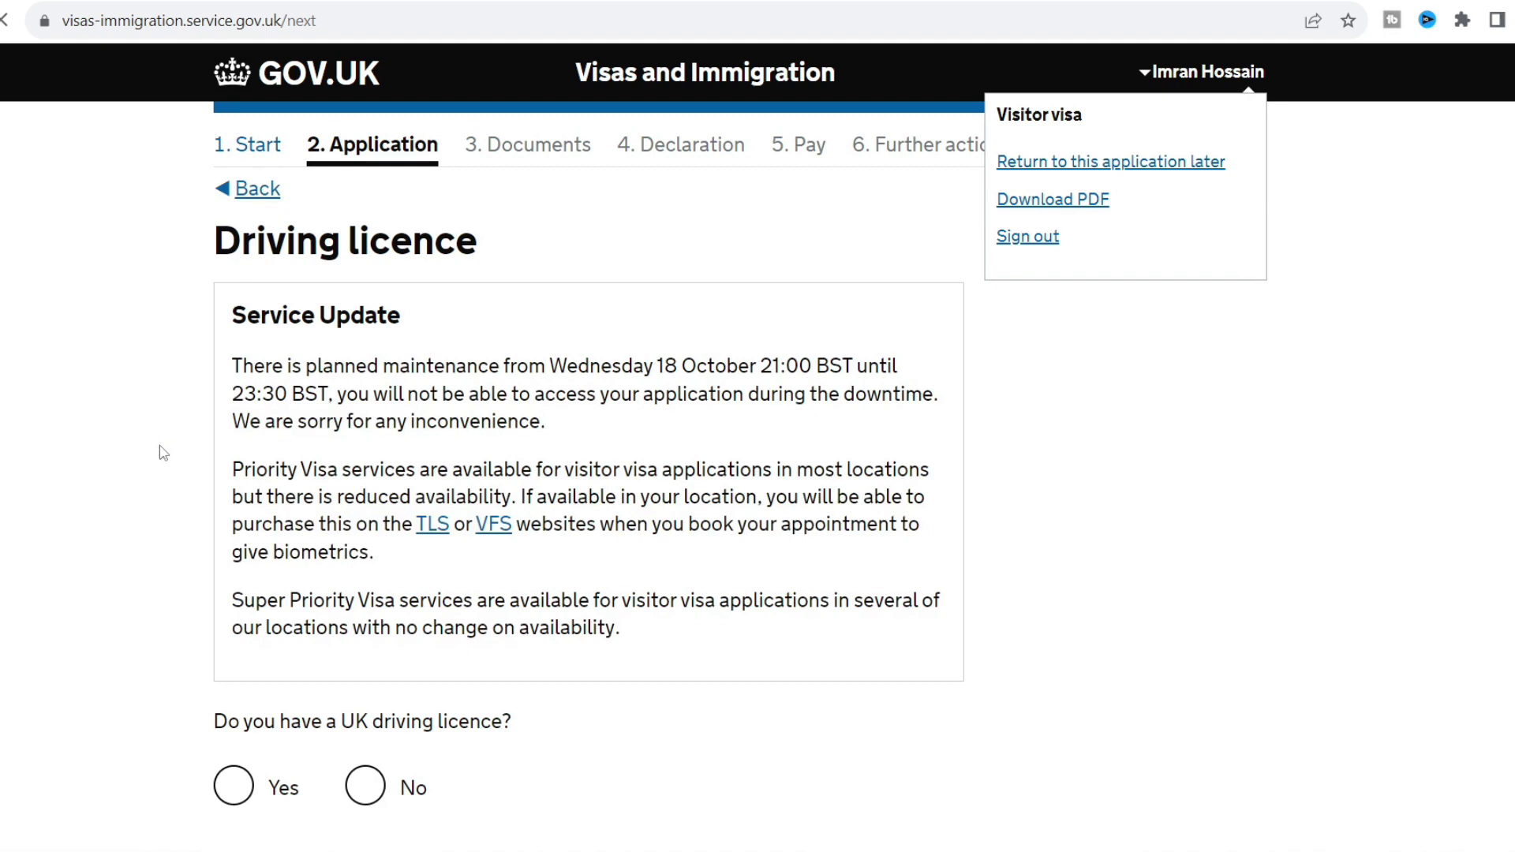
Answer No to holding a UK driving licence and to receiving public funds.
click(161, 451)
scroll(159, 449, down, 3)
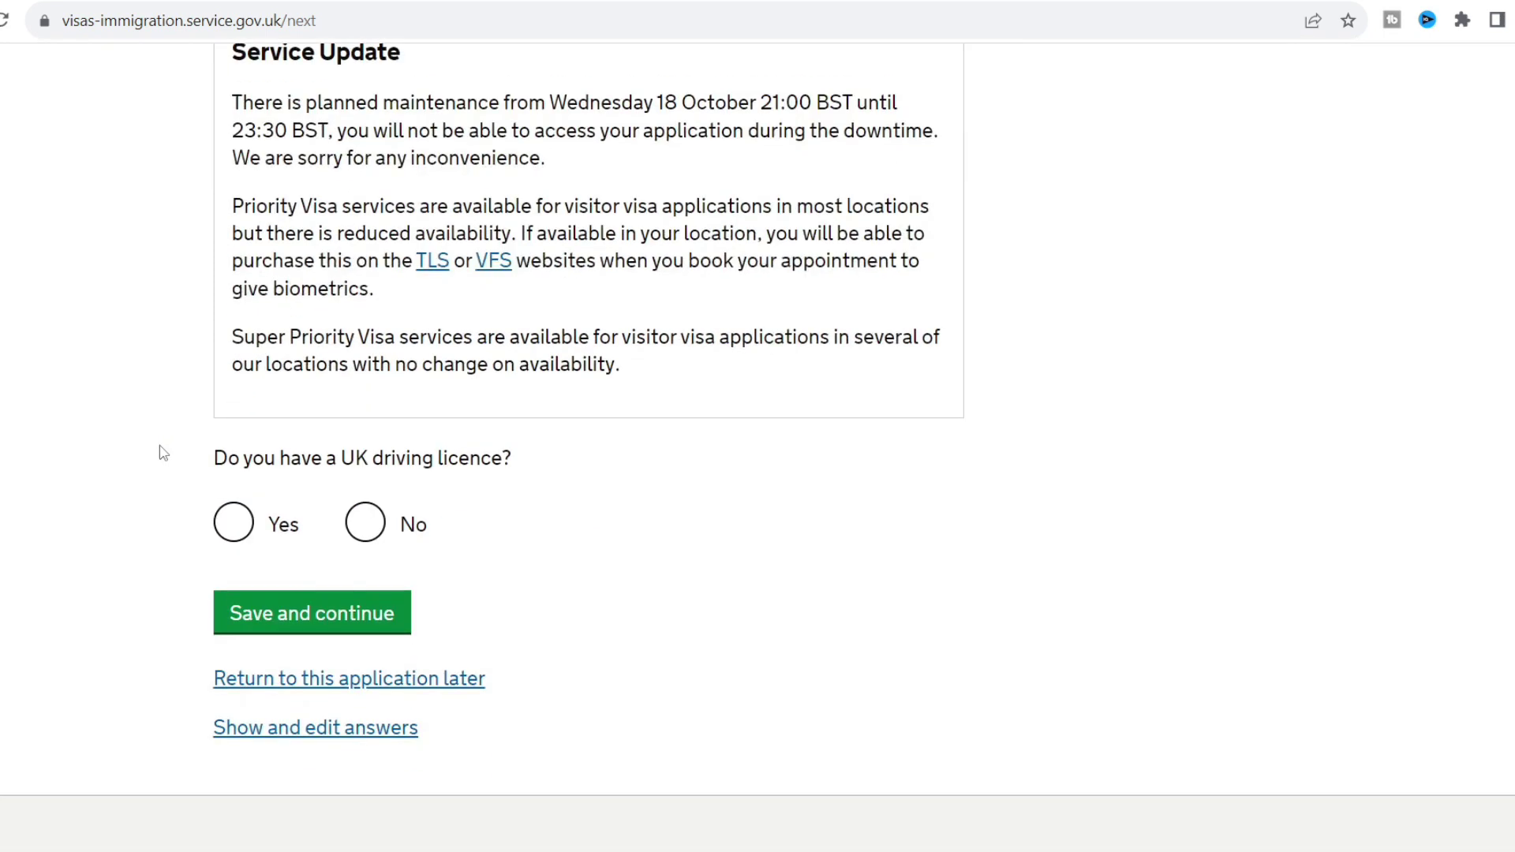
click(366, 521)
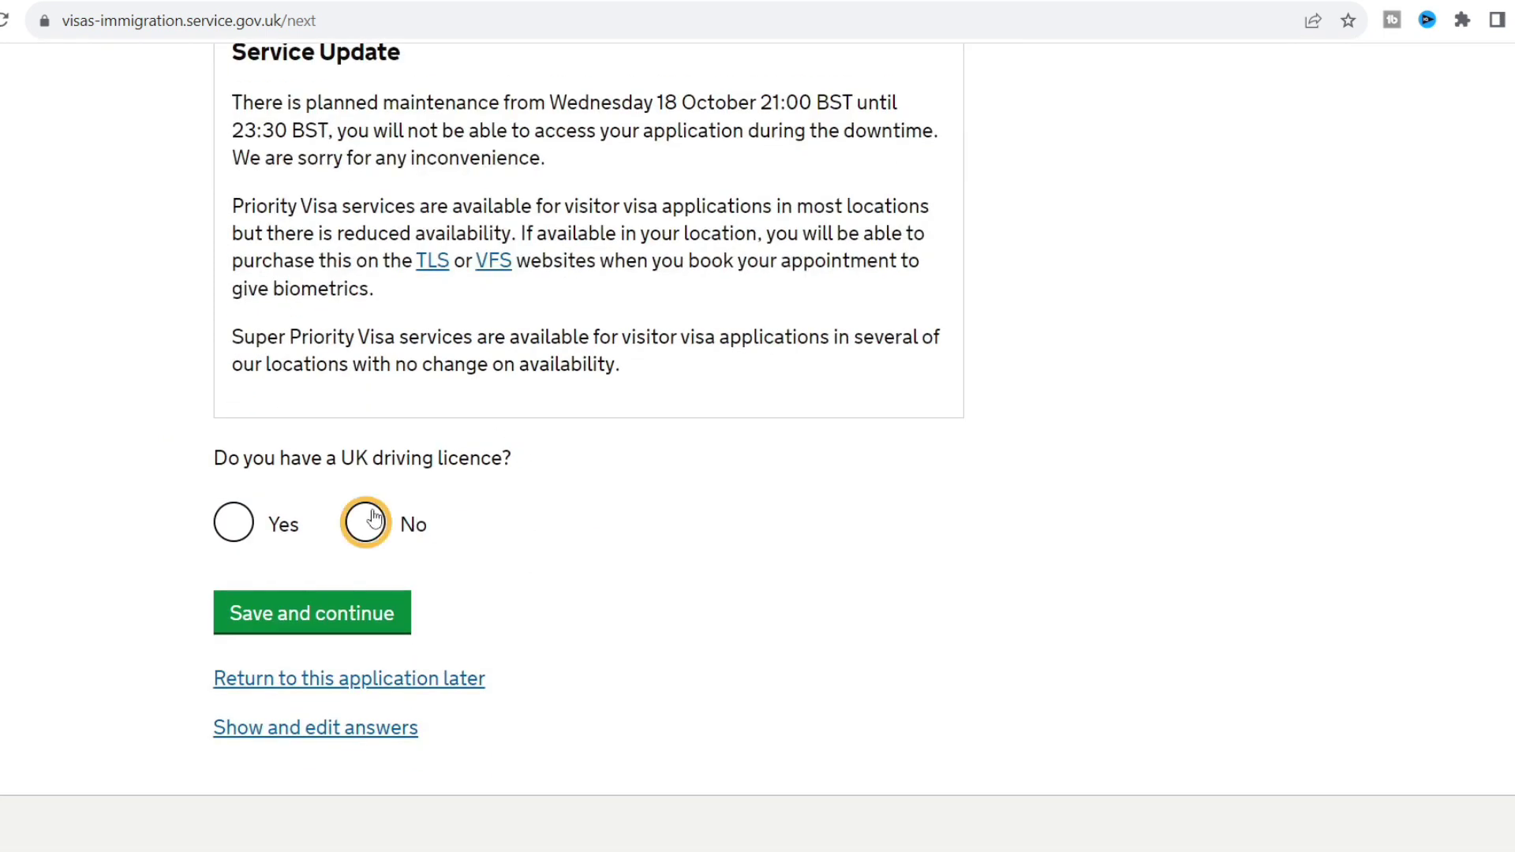
click(345, 608)
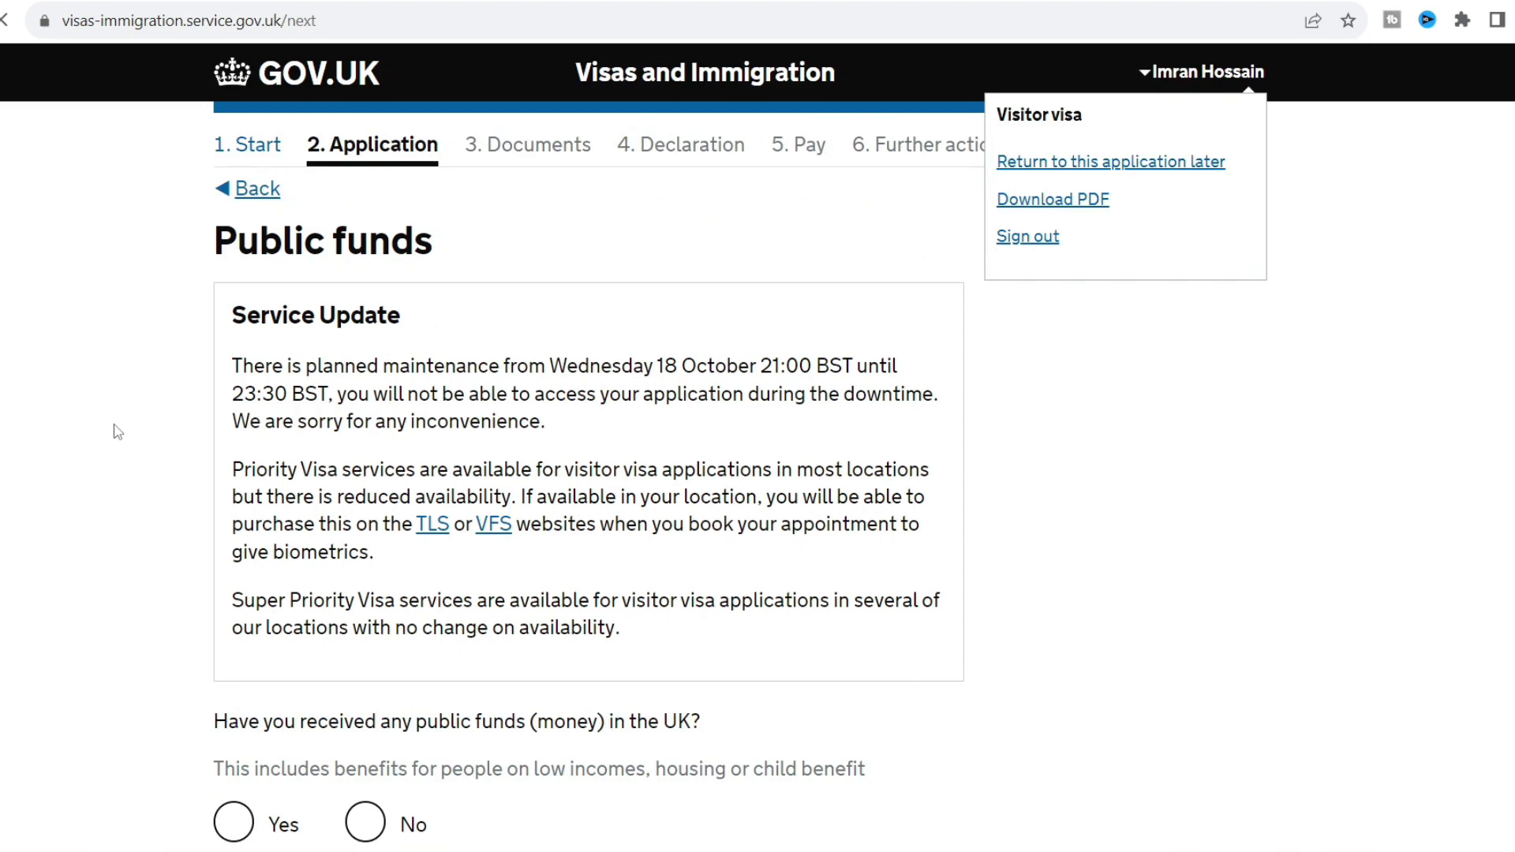
click(117, 432)
scroll(116, 432, down, 3)
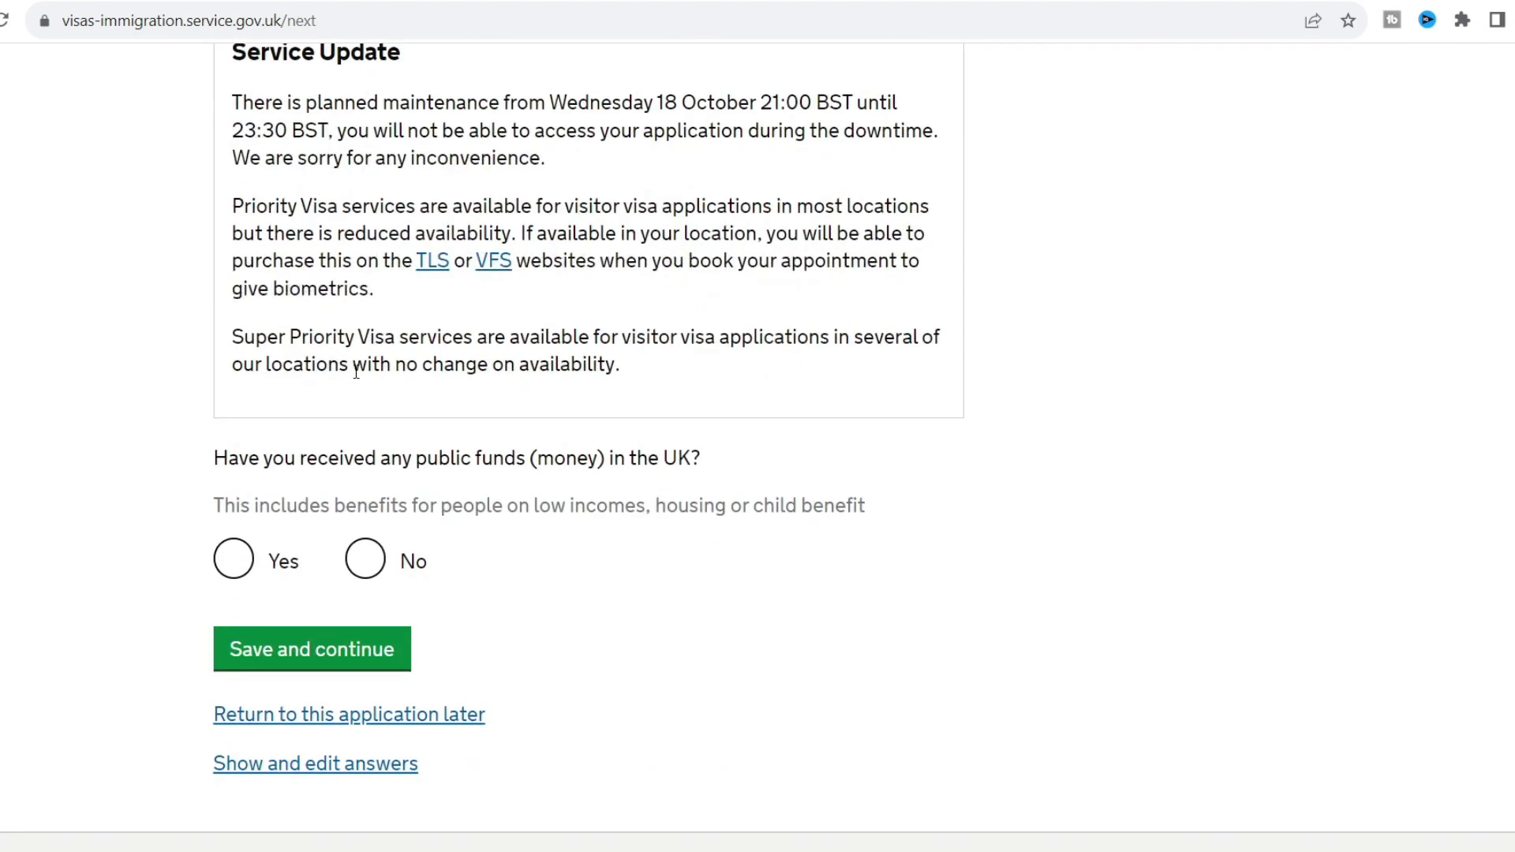
click(376, 556)
click(259, 661)
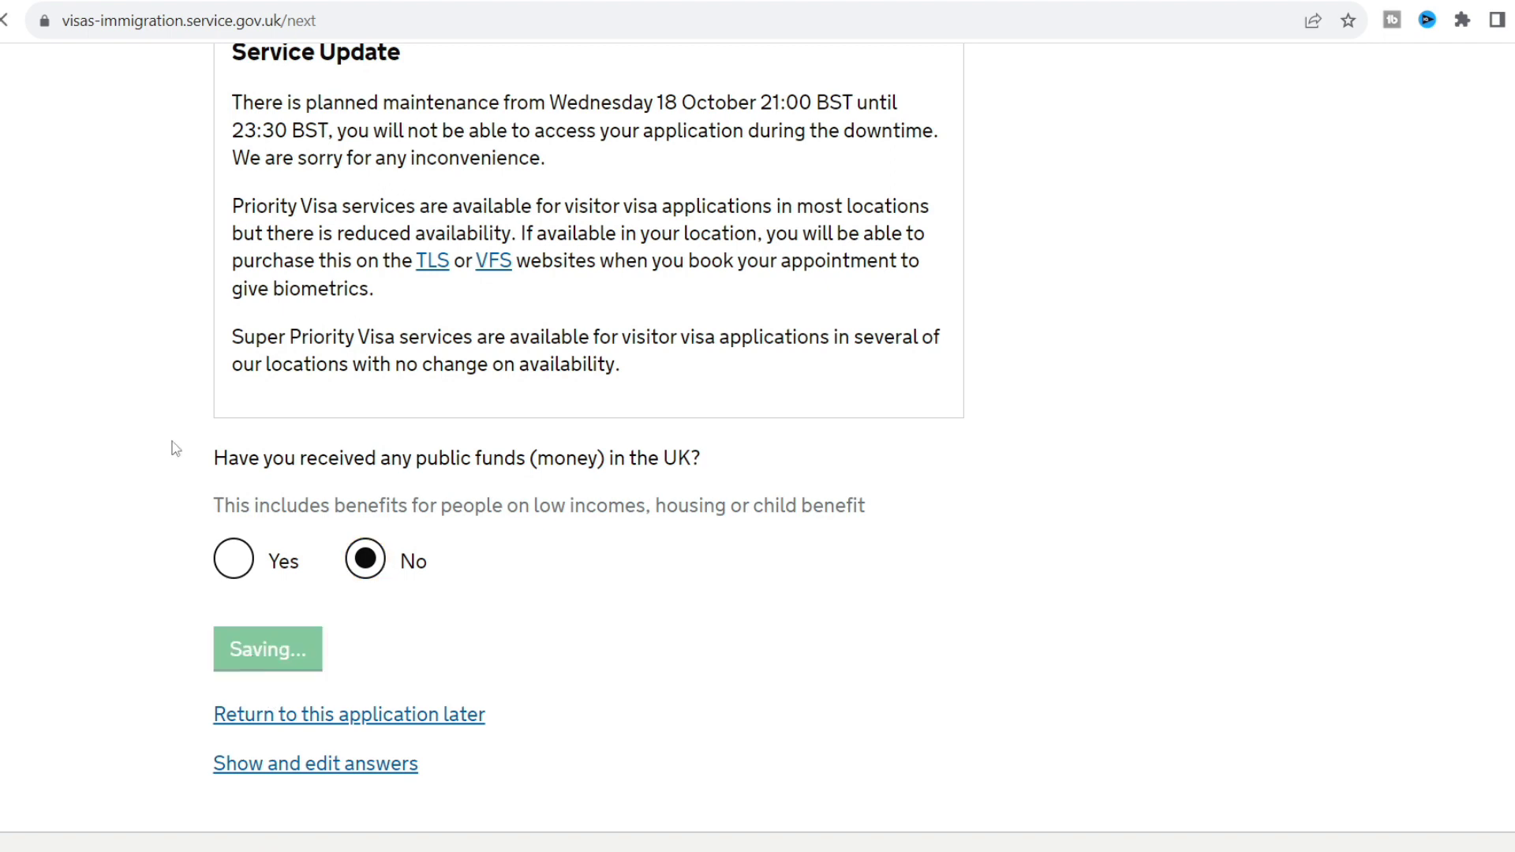
scroll(166, 438, down, 4)
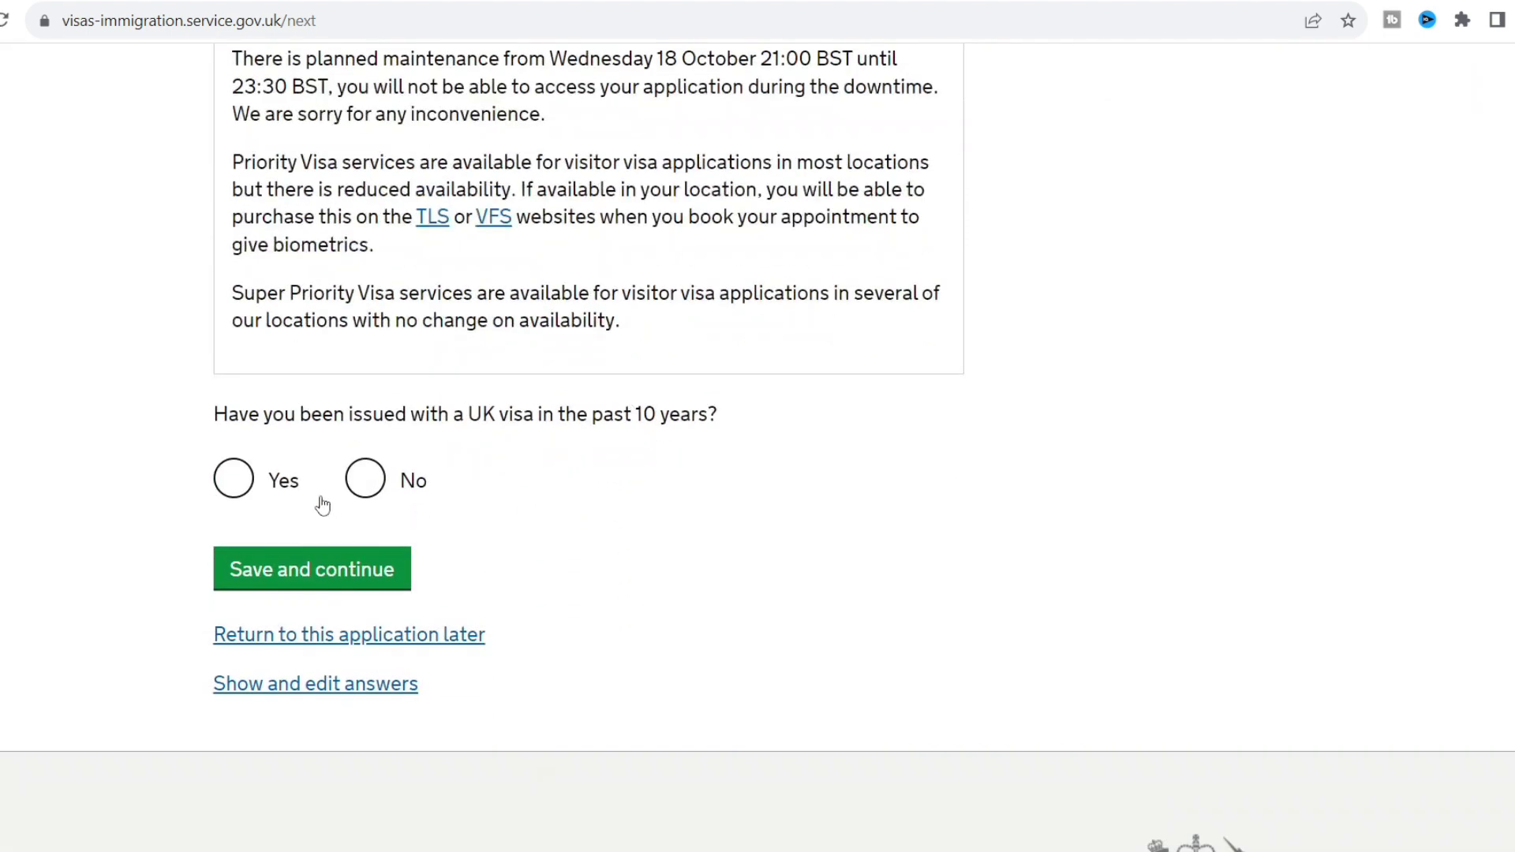
Answer Yes to a previous UK visa, enter issue date 6/2022, and save.
click(236, 481)
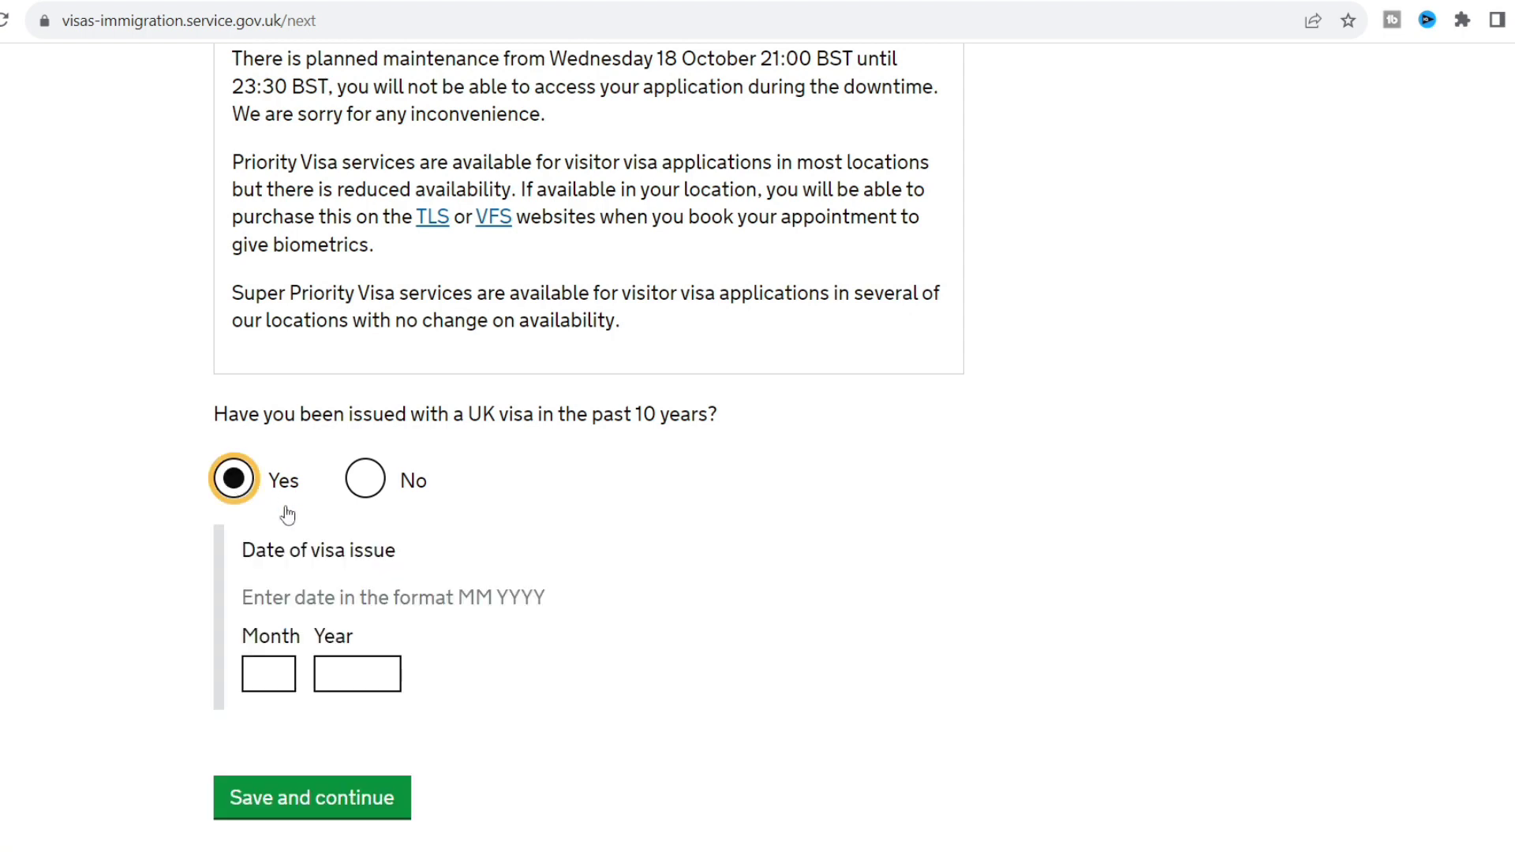
click(275, 670)
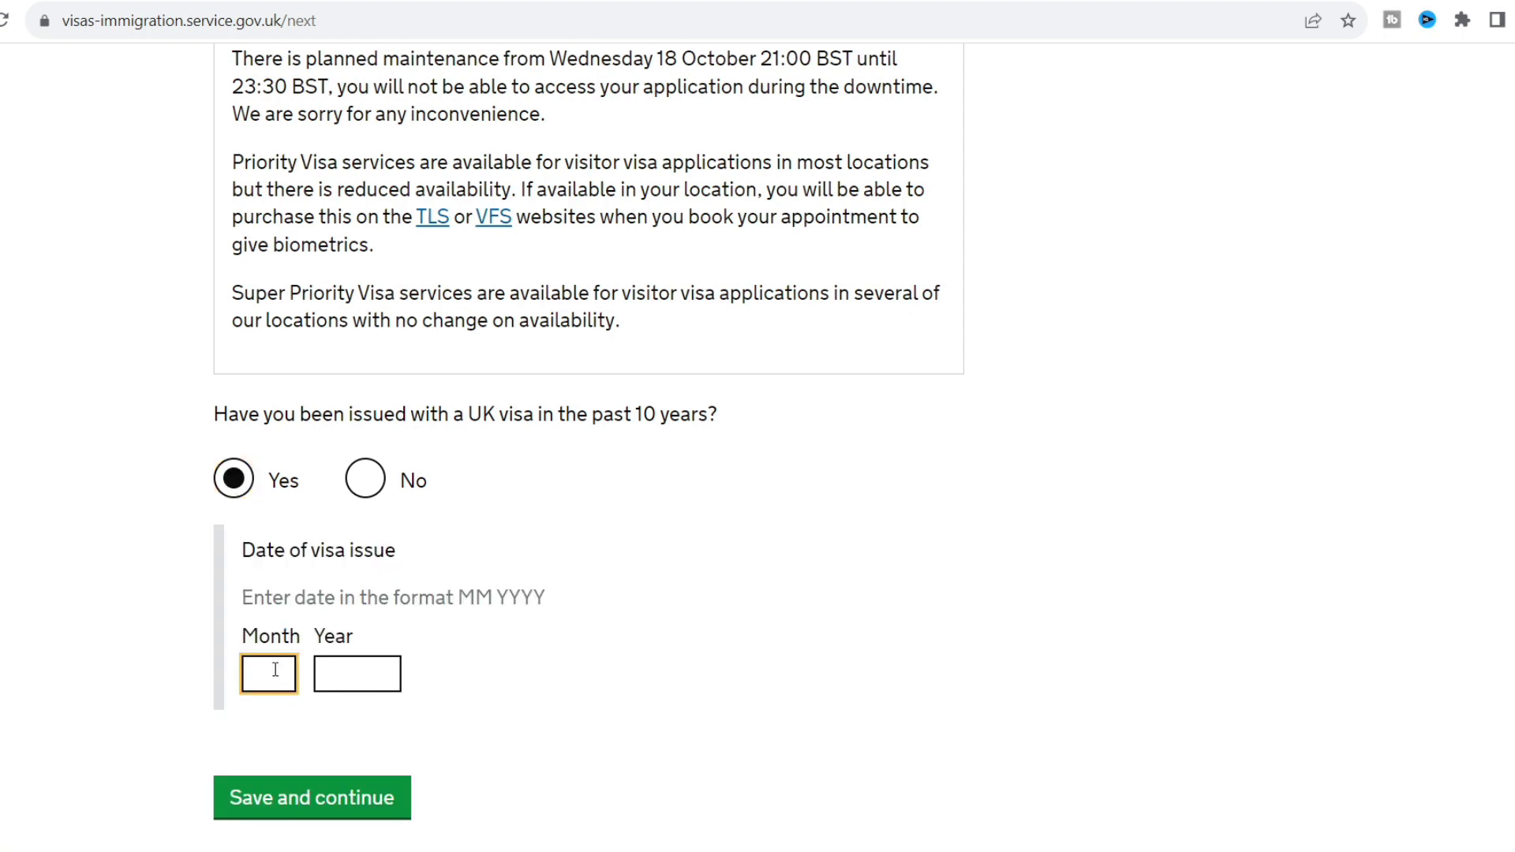
text(6)
click(377, 673)
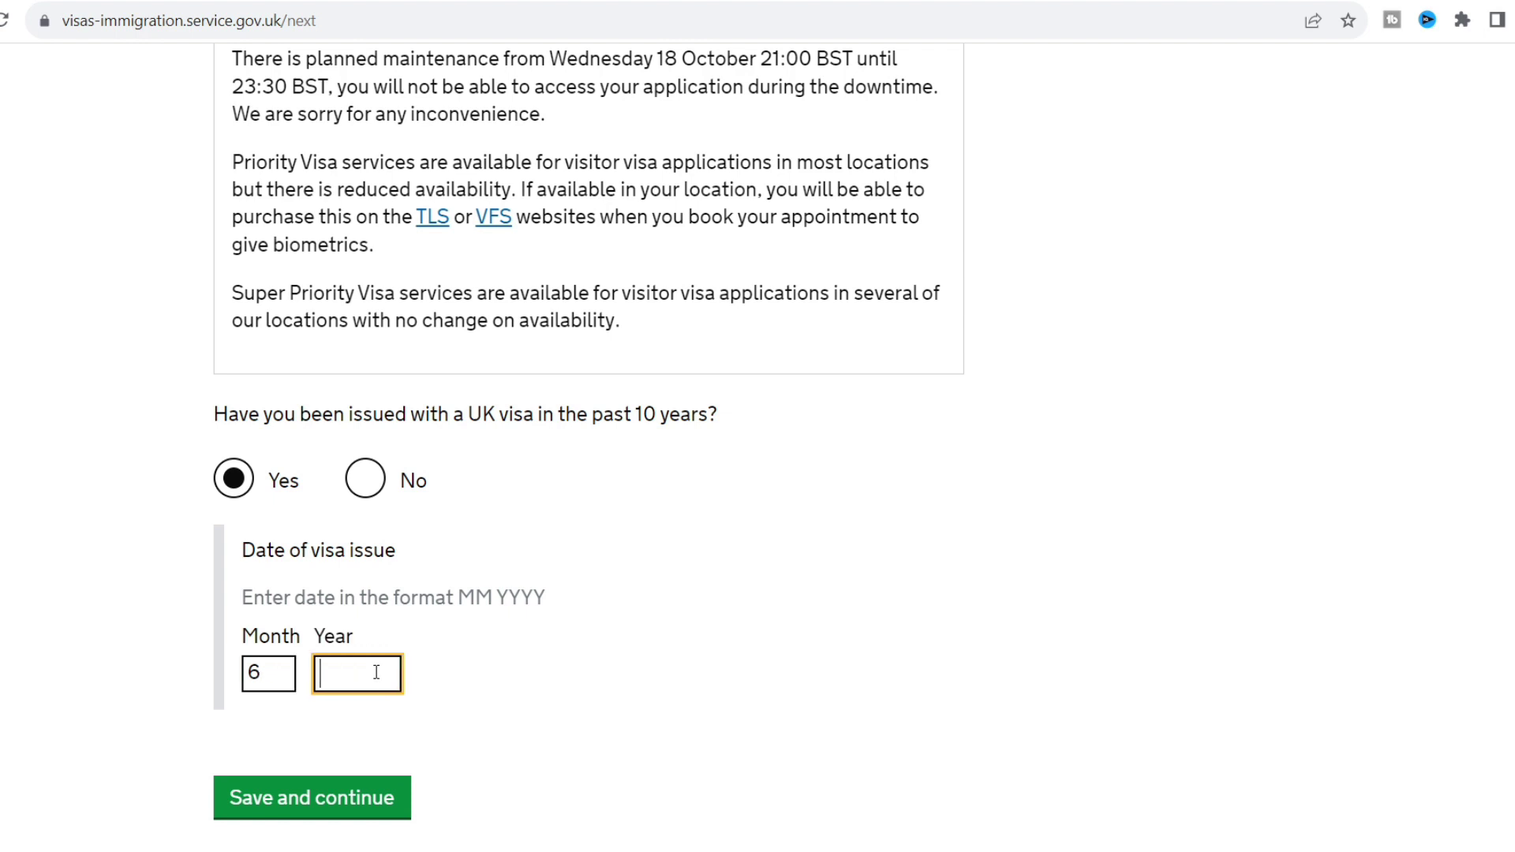
text(2022)
click(565, 738)
scroll(565, 737, down, 1)
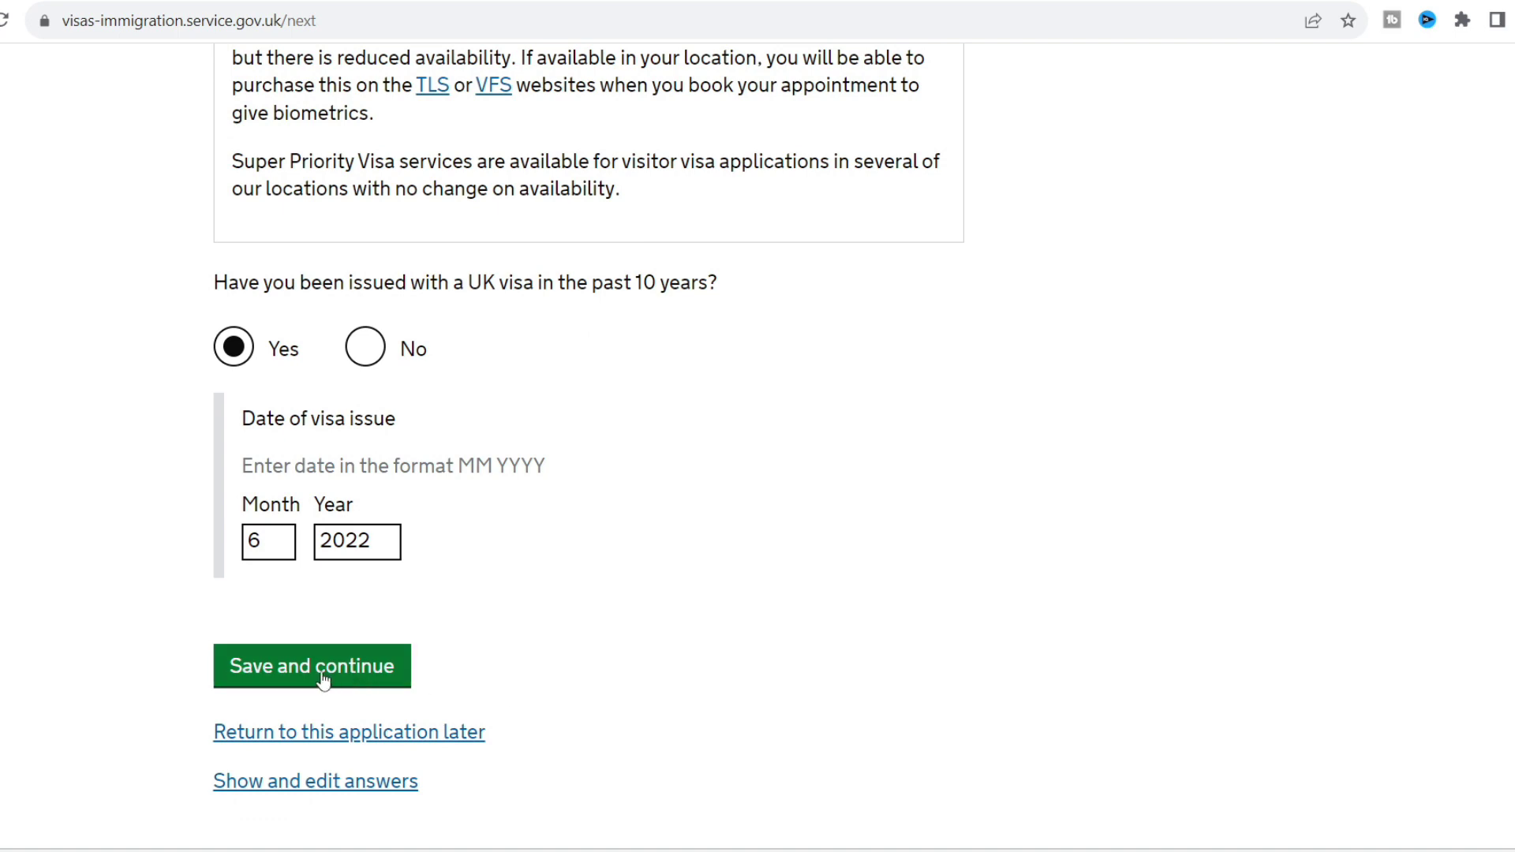
click(323, 679)
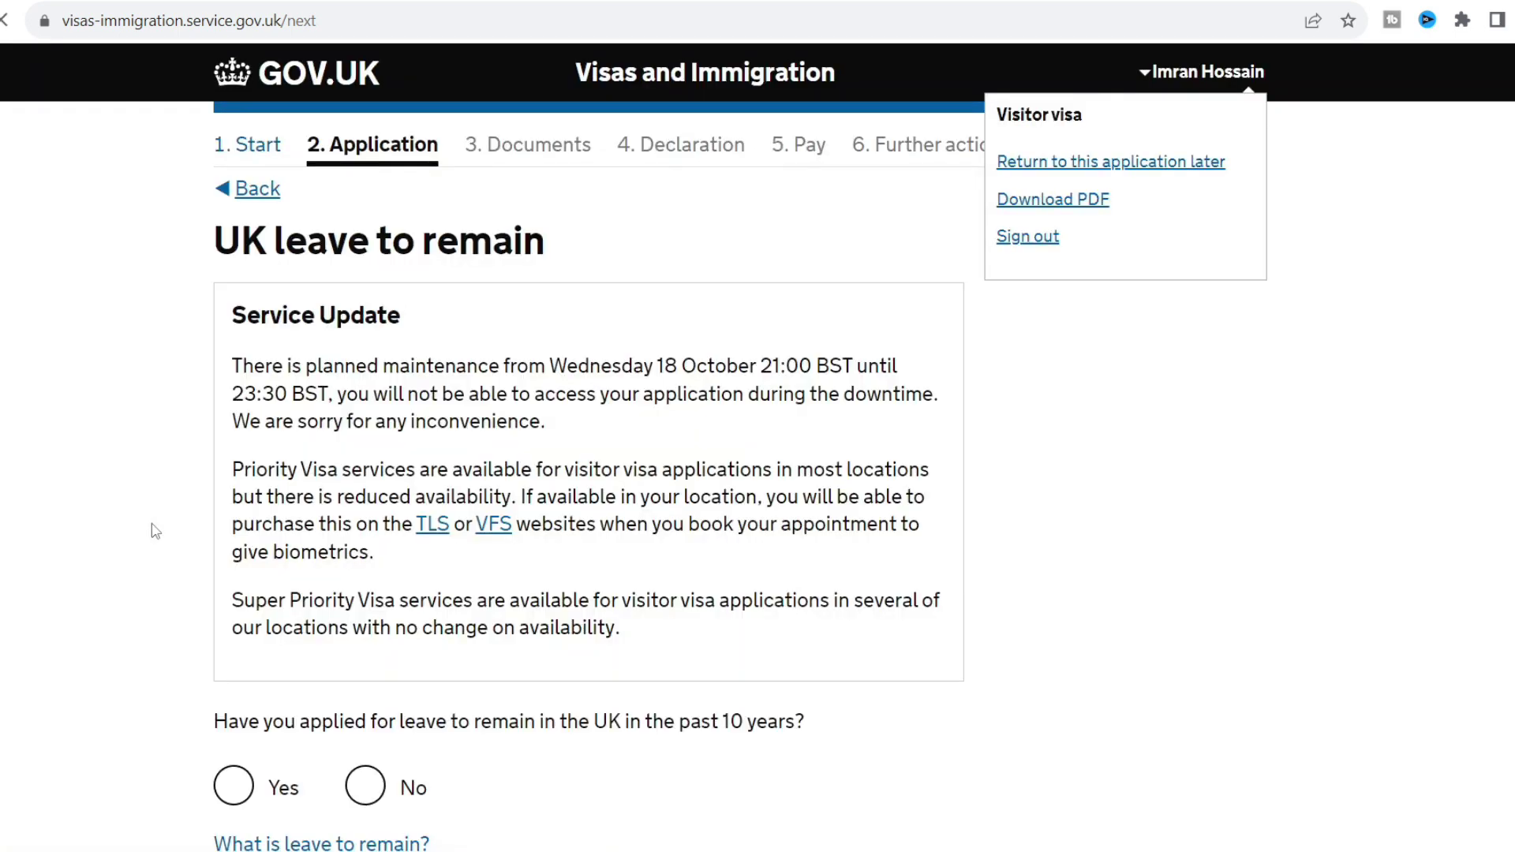
Answer No to applying for leave to remain and save.
scroll(156, 531, down, 3)
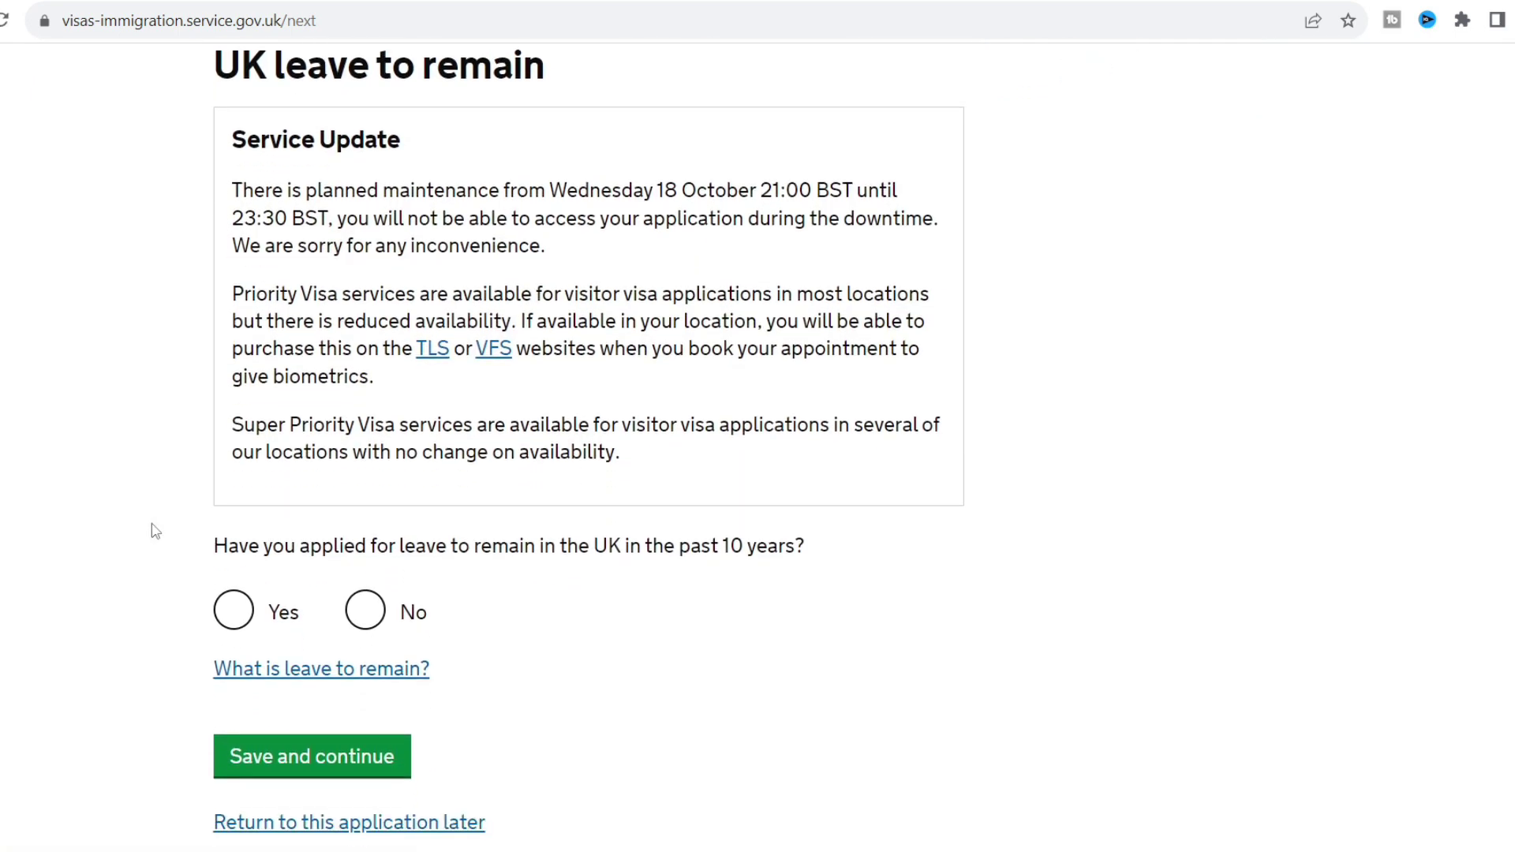
scroll(156, 530, down, 1)
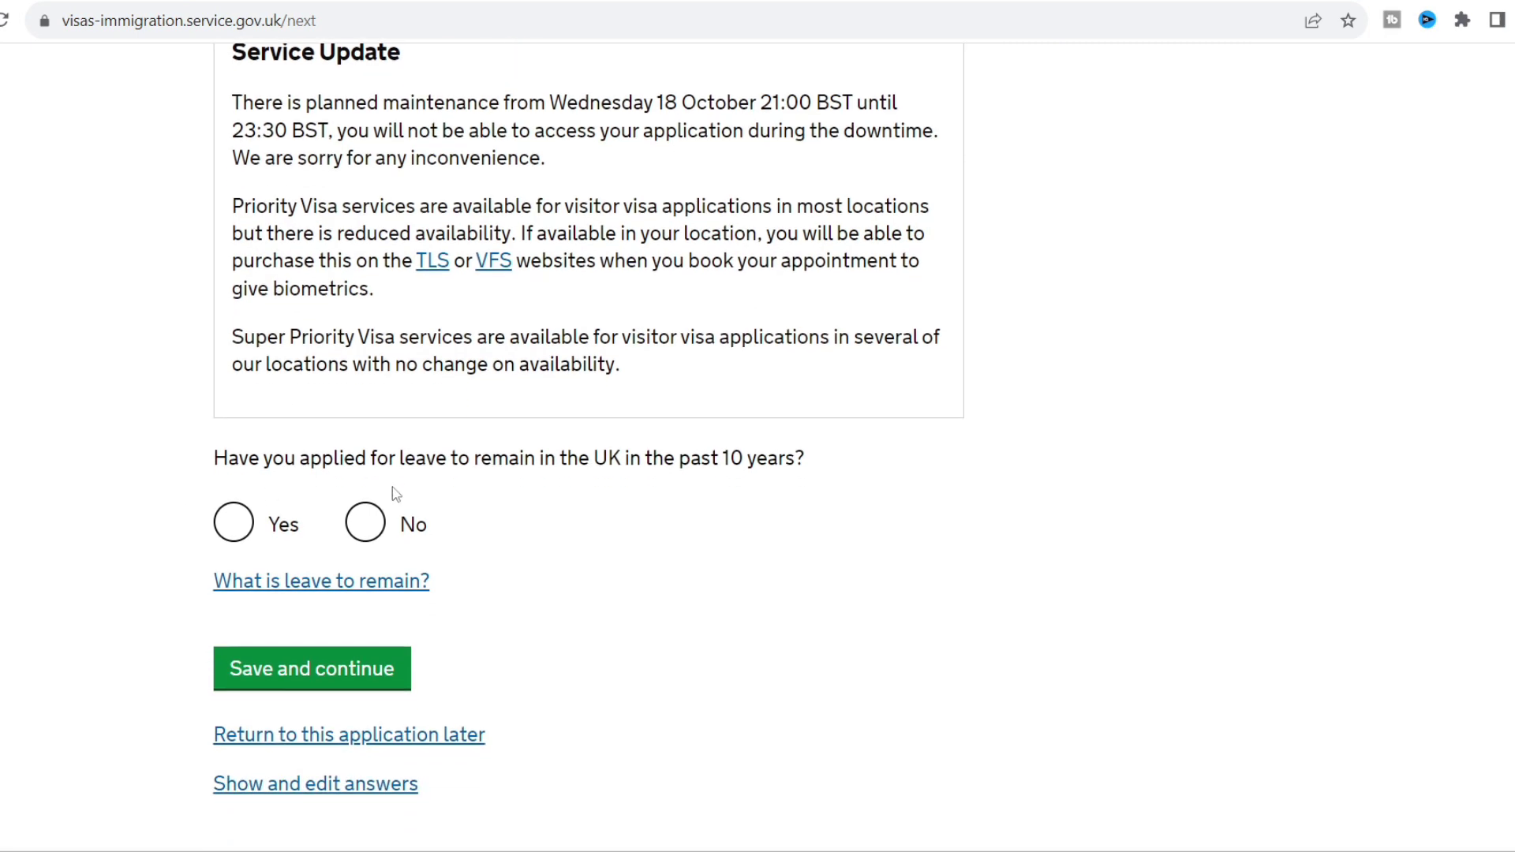
click(374, 534)
click(382, 673)
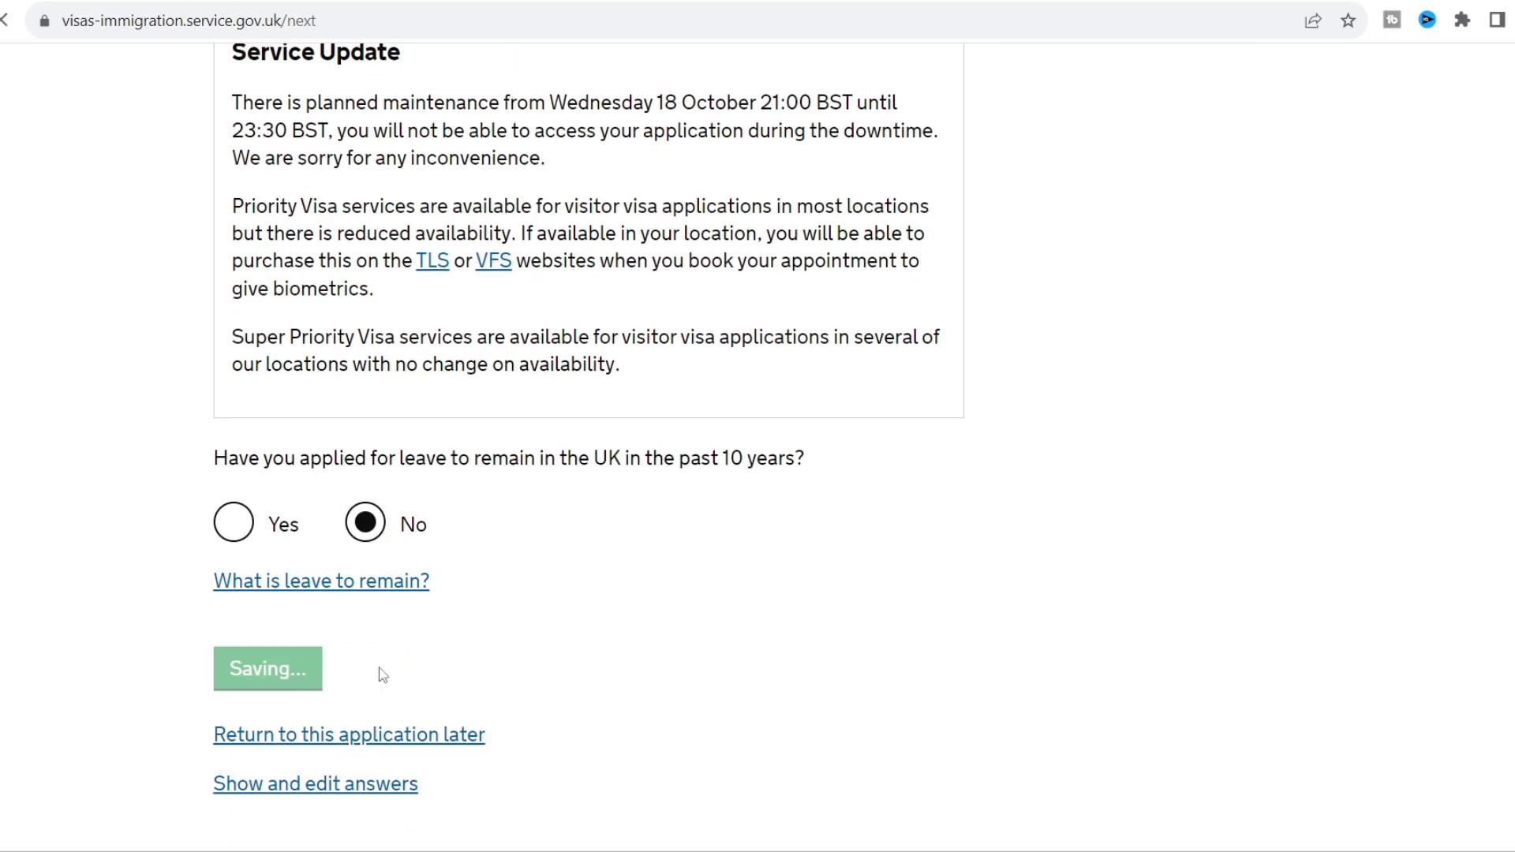
Answer Zero visits to the USA, Canada and similar countries and save.
scroll(94, 458, down, 4)
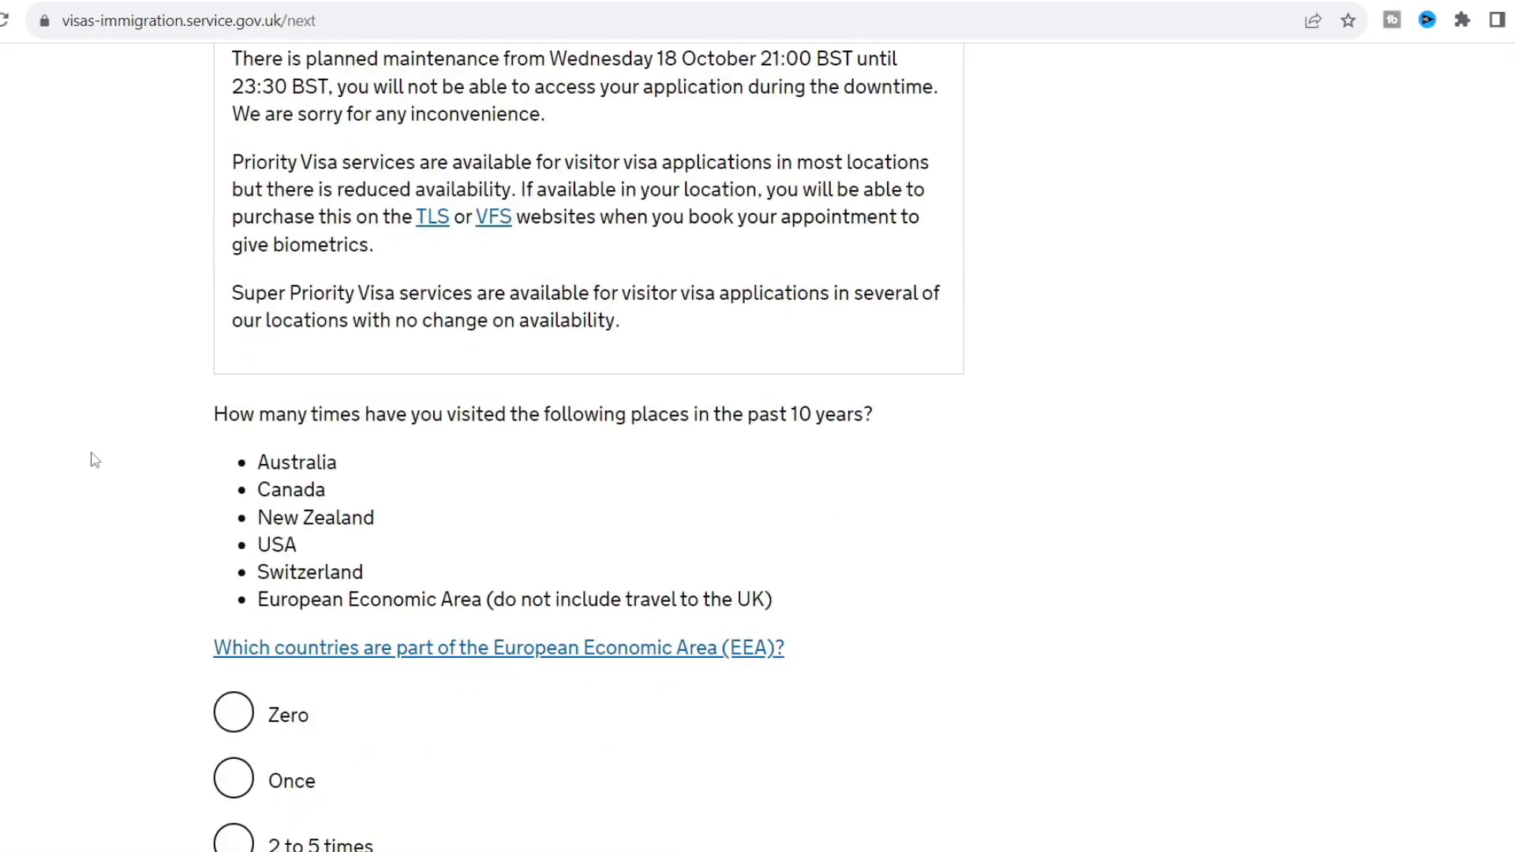
scroll(95, 460, down, 2)
click(238, 582)
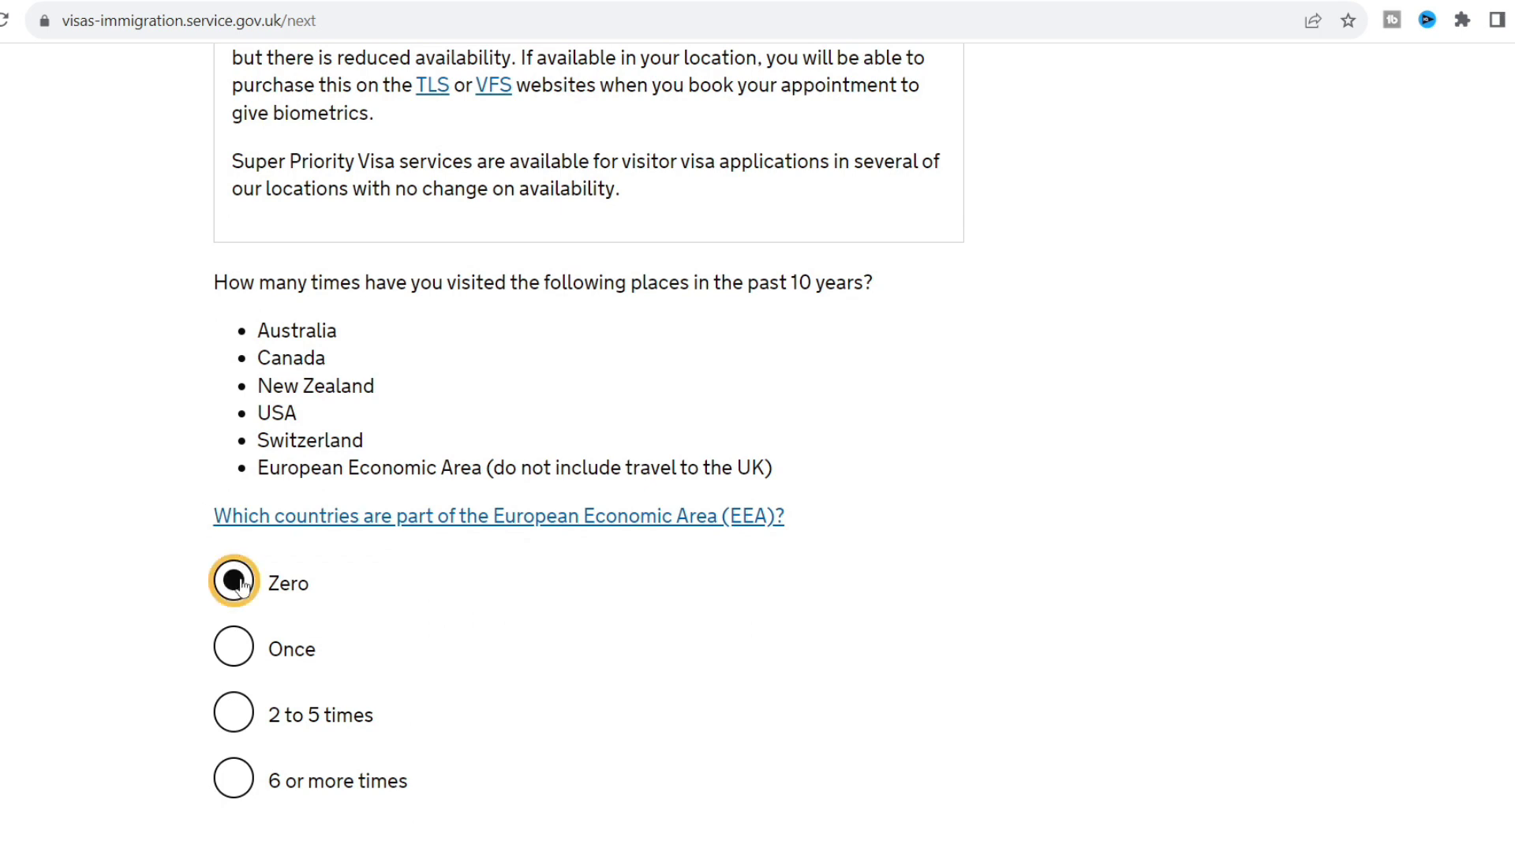
click(111, 595)
scroll(112, 595, down, 3)
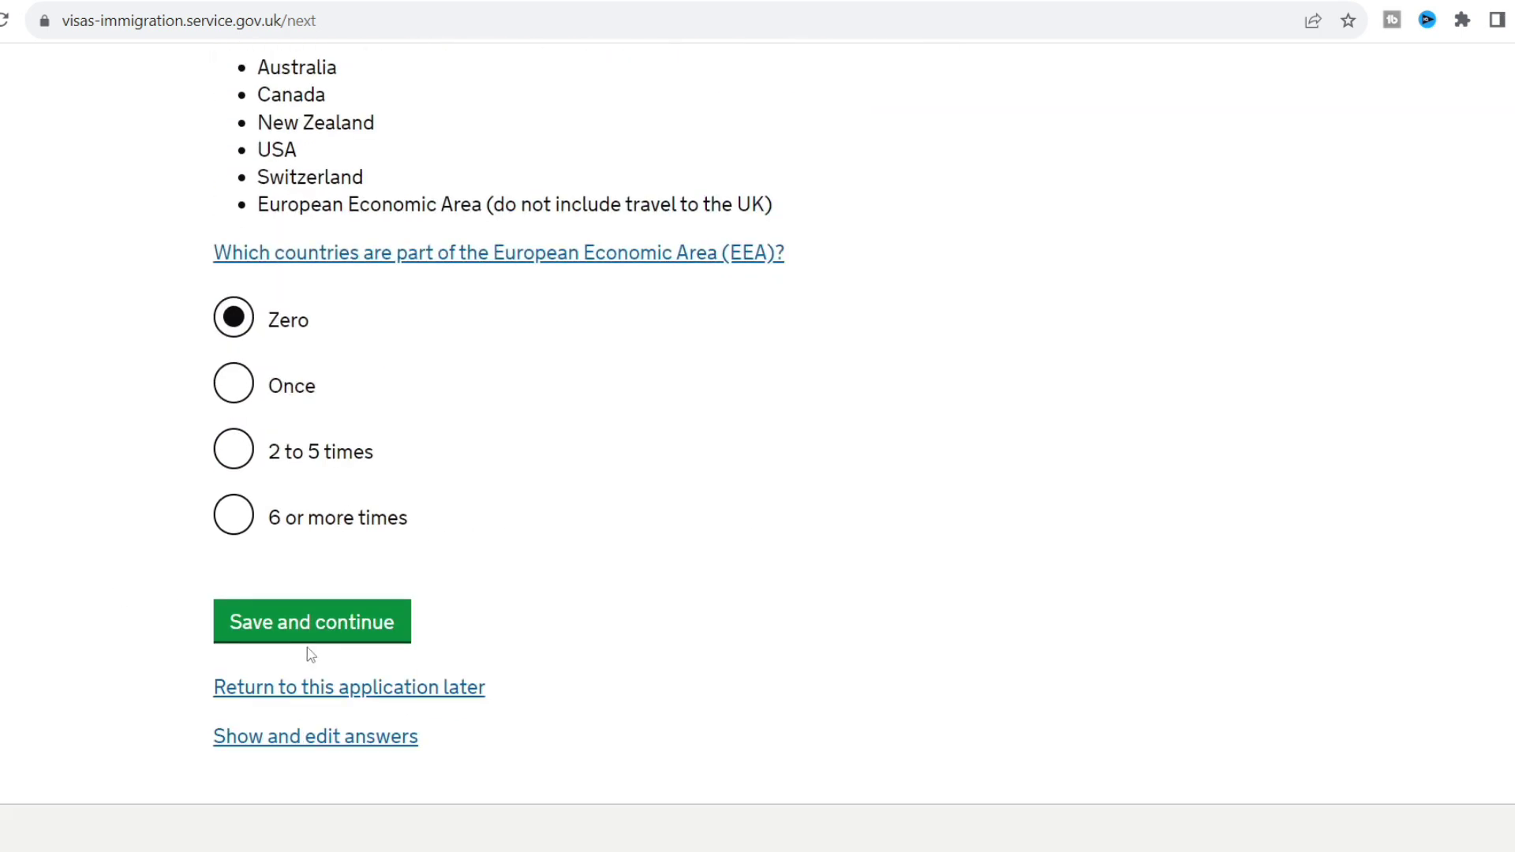
click(304, 633)
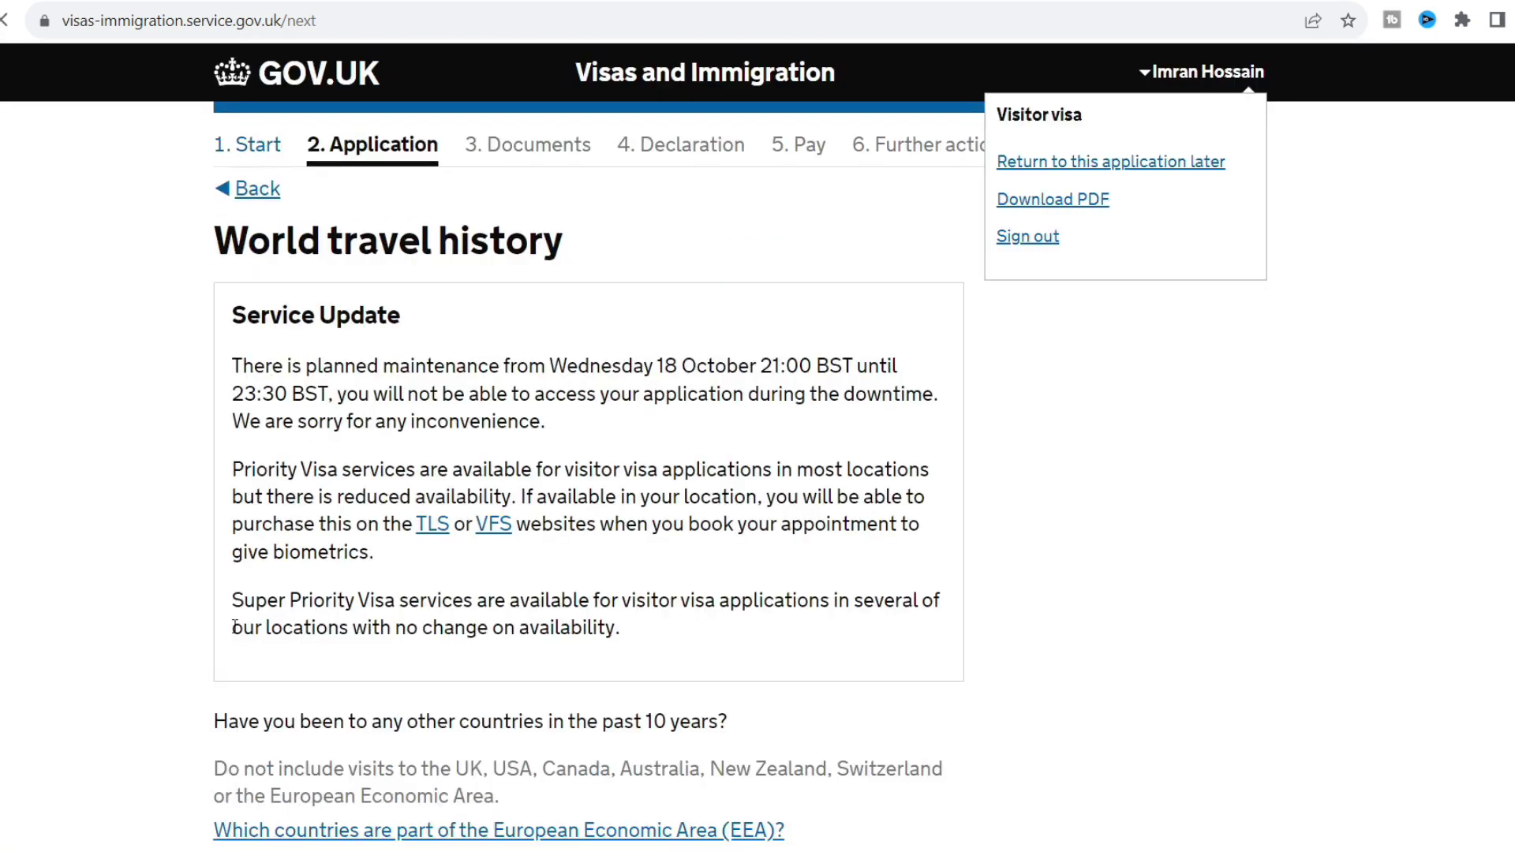
Answer No to visiting other countries in the past 10 years and save.
scroll(139, 640, down, 3)
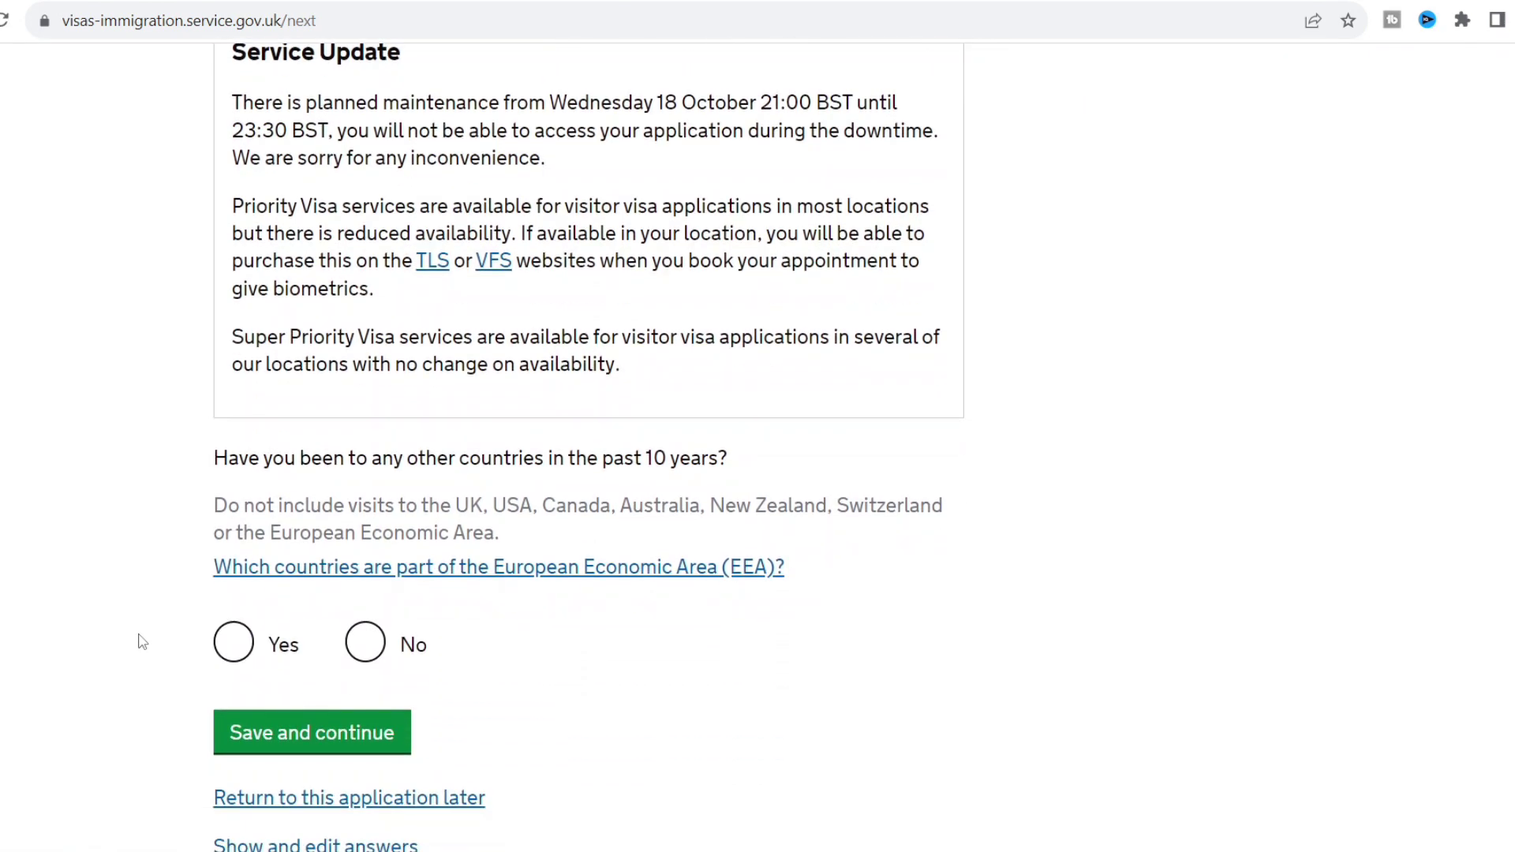
click(376, 638)
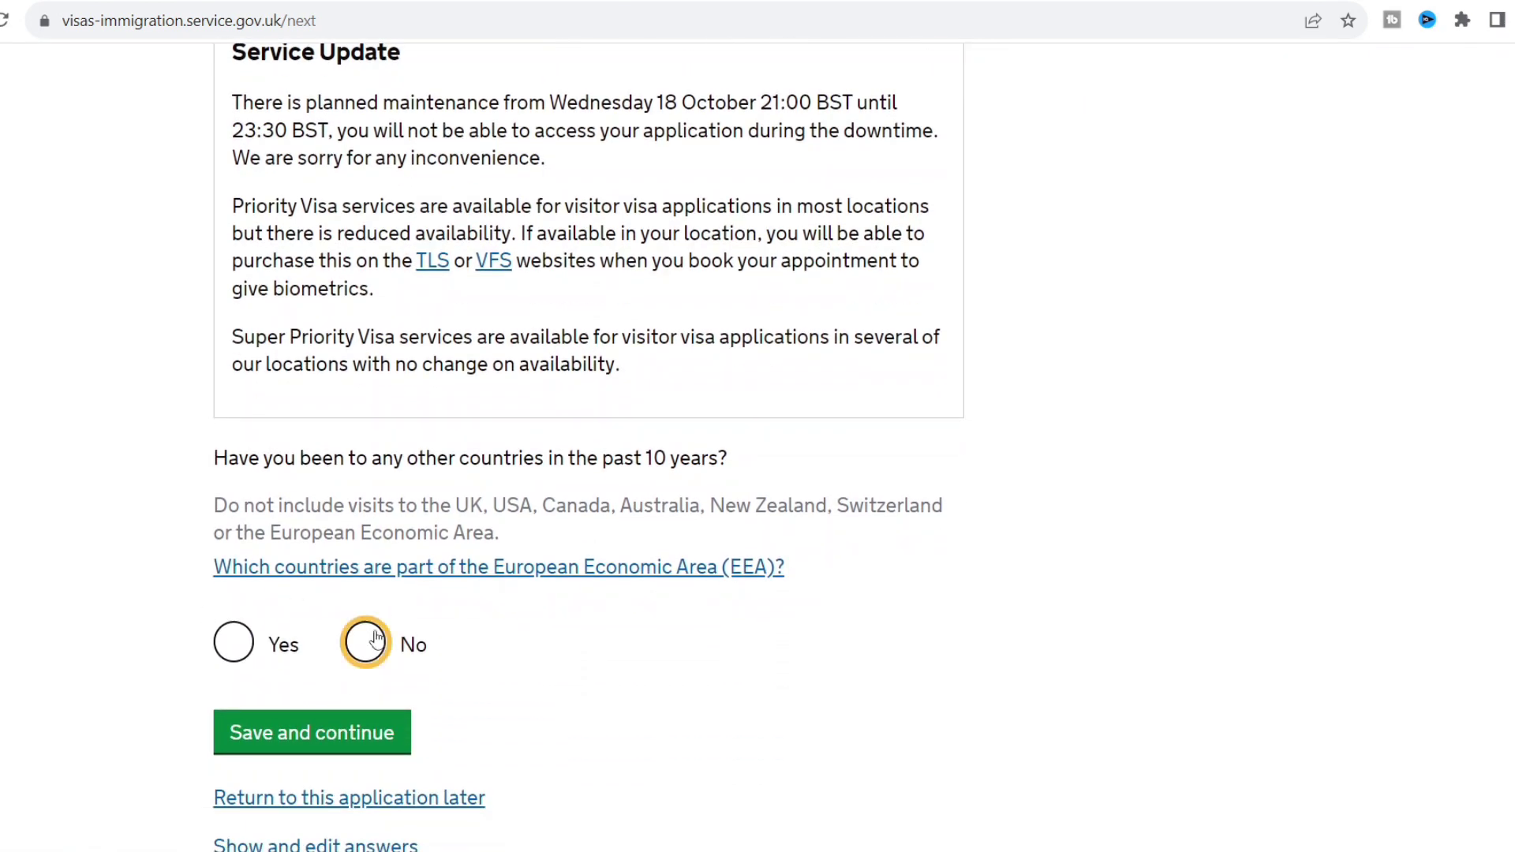
click(382, 726)
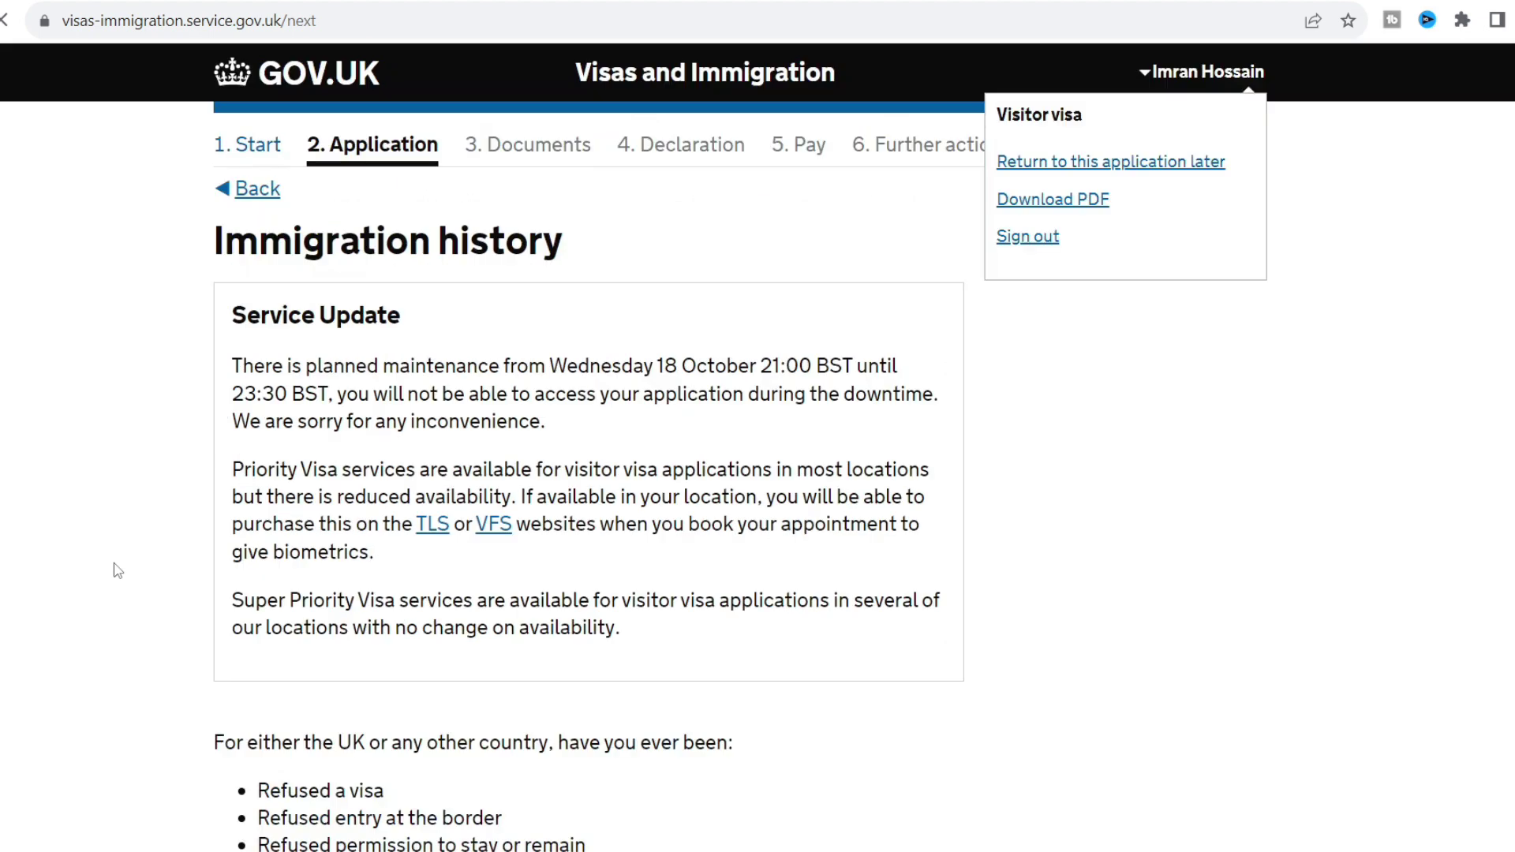
Answer No to past refusals or deportation and to breaching UK immigration law.
scroll(117, 570, down, 5)
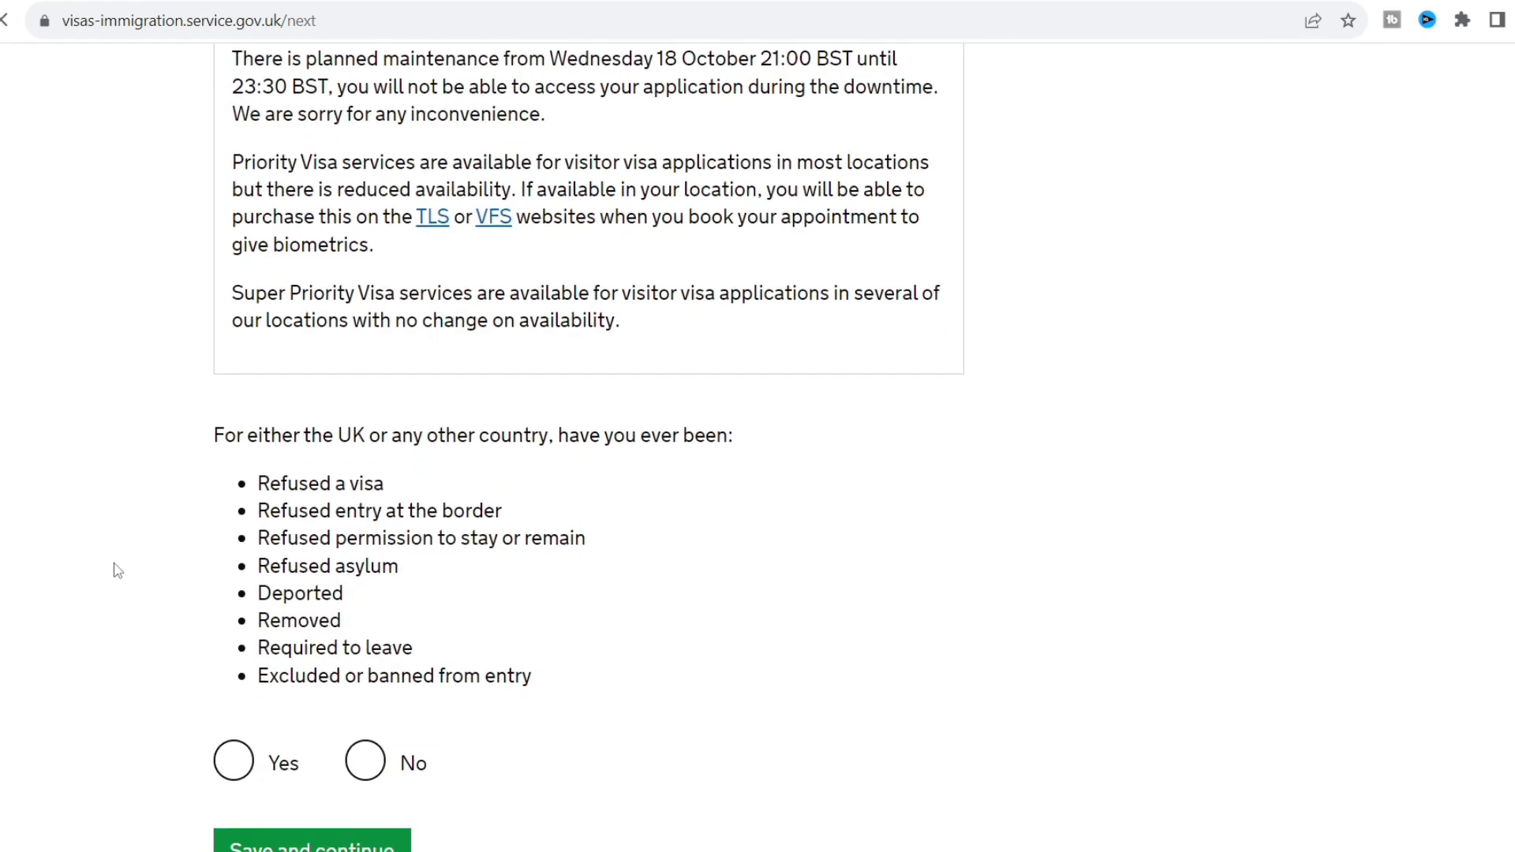
scroll(117, 570, down, 1)
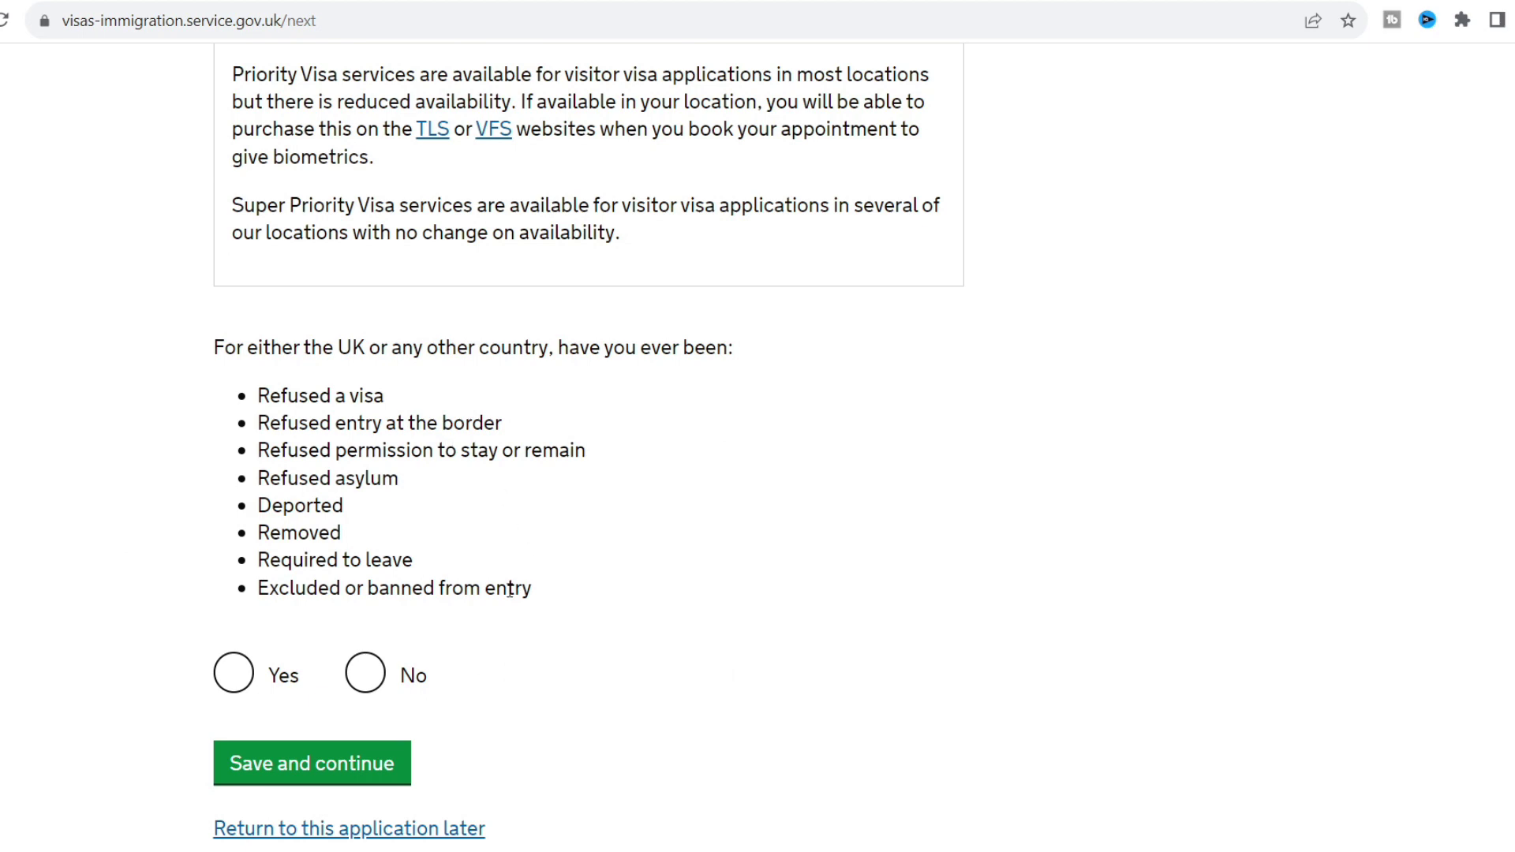
click(367, 676)
click(375, 767)
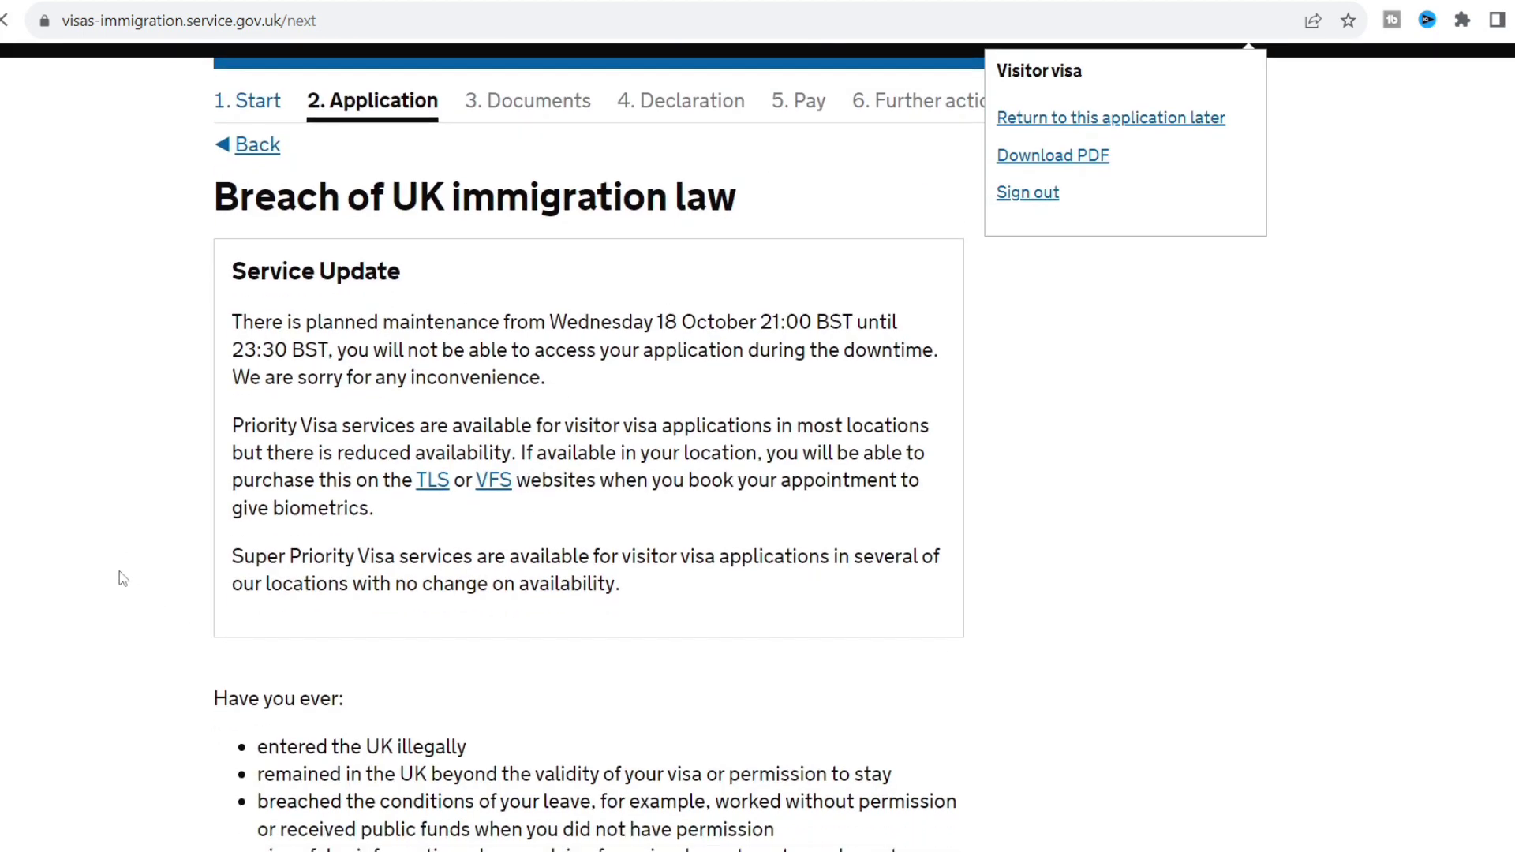
scroll(122, 578, down, 4)
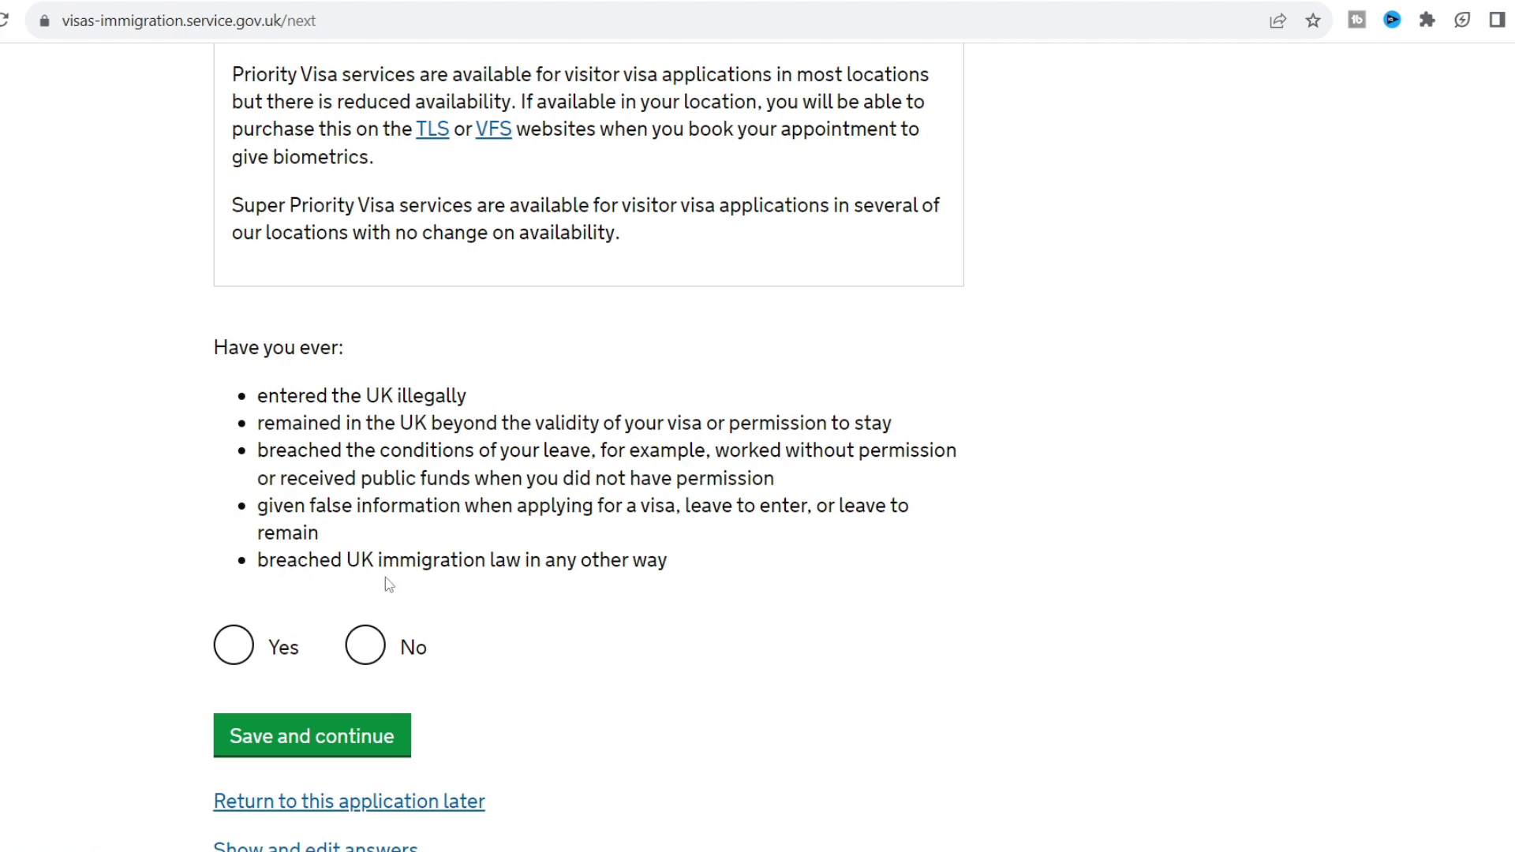
click(367, 660)
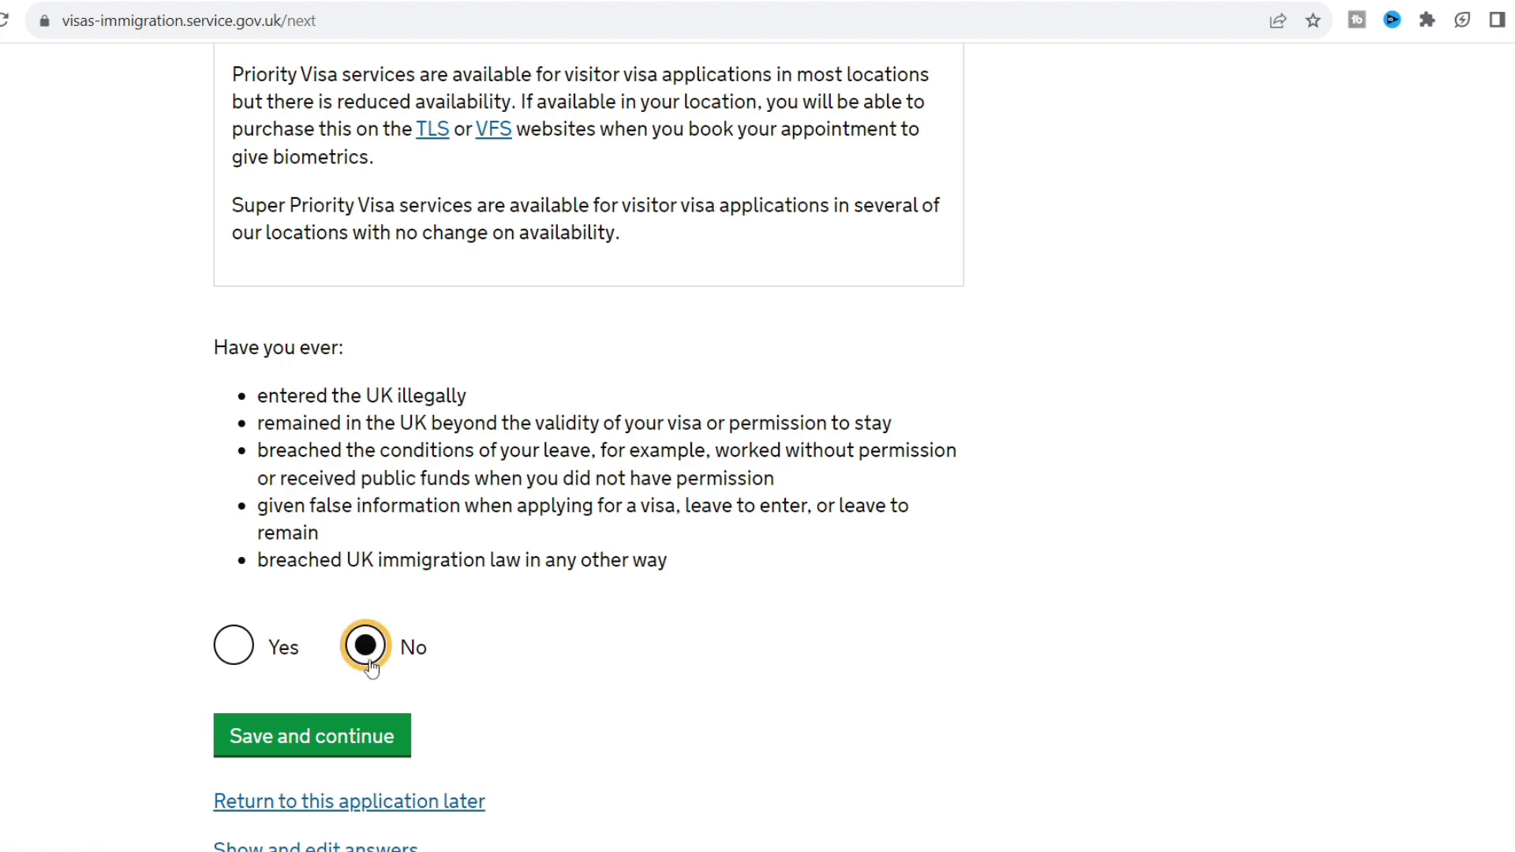
click(370, 742)
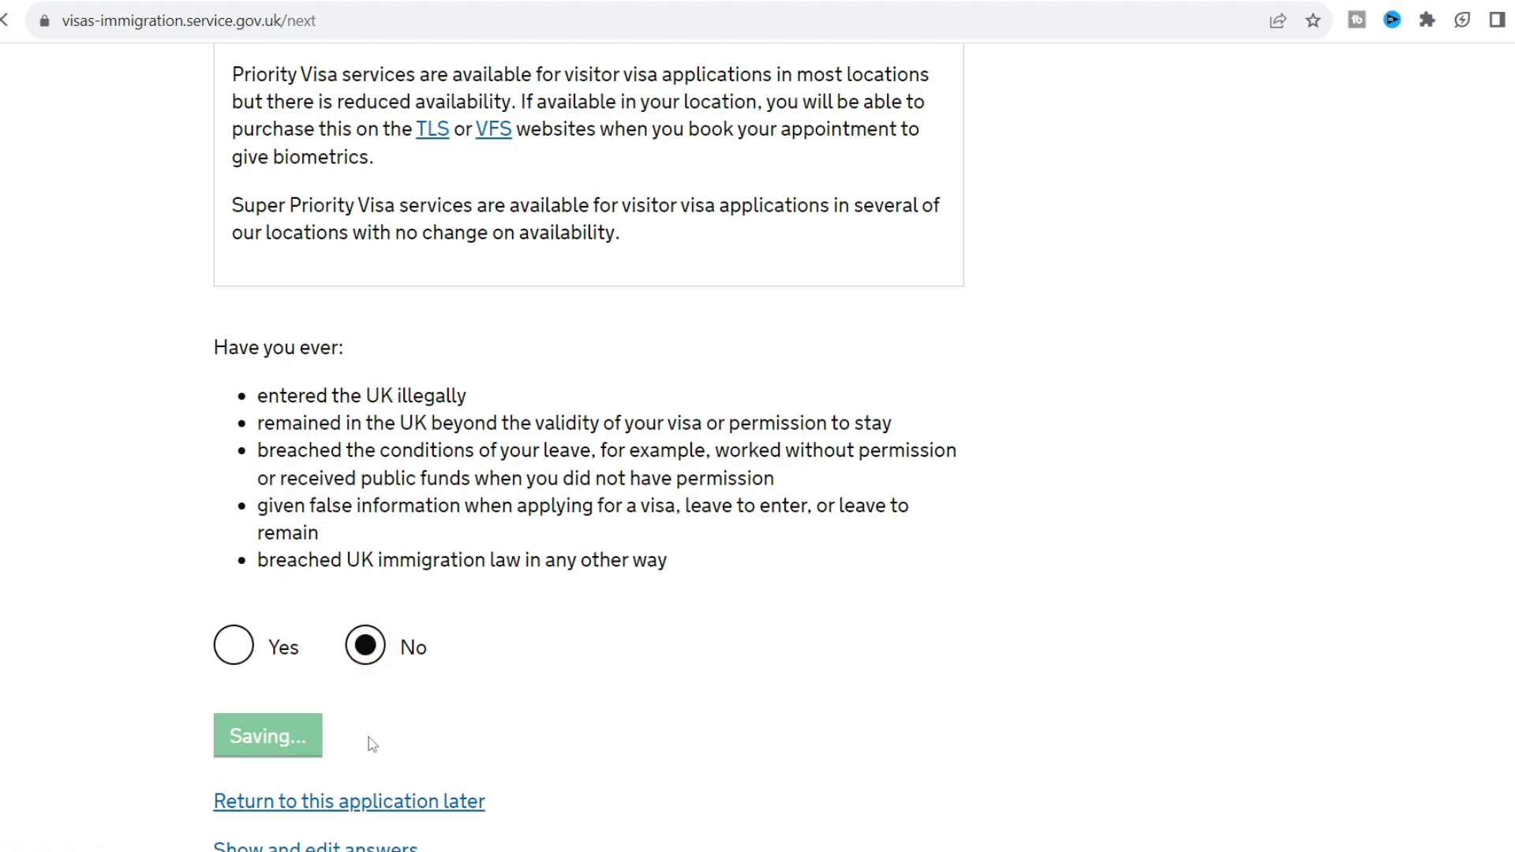
Choose 'No, I have never had any of these' for convictions and penalties and save.
scroll(127, 568, down, 4)
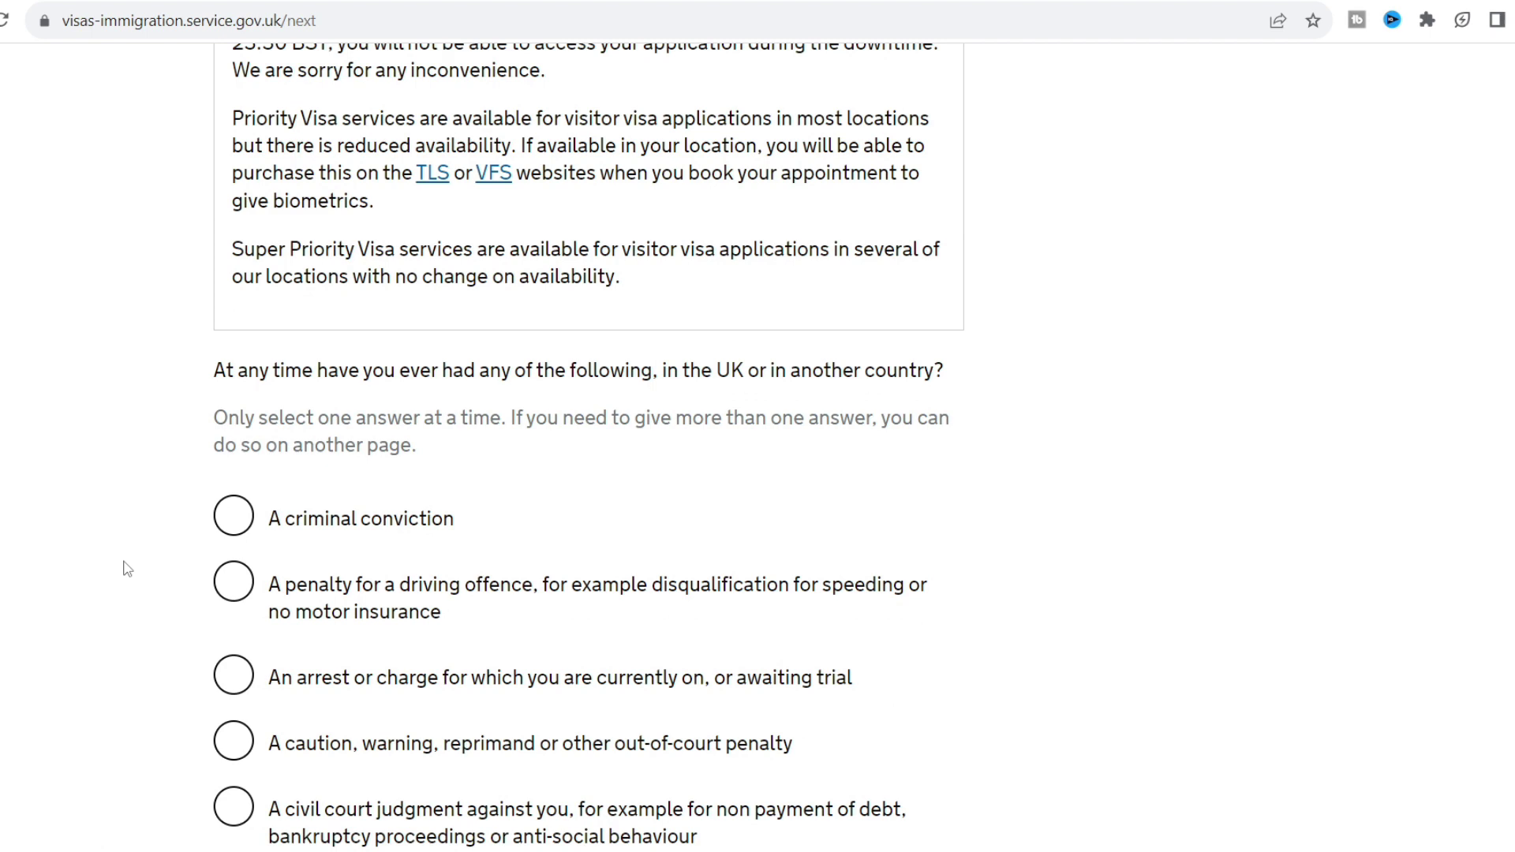
scroll(126, 569, down, 3)
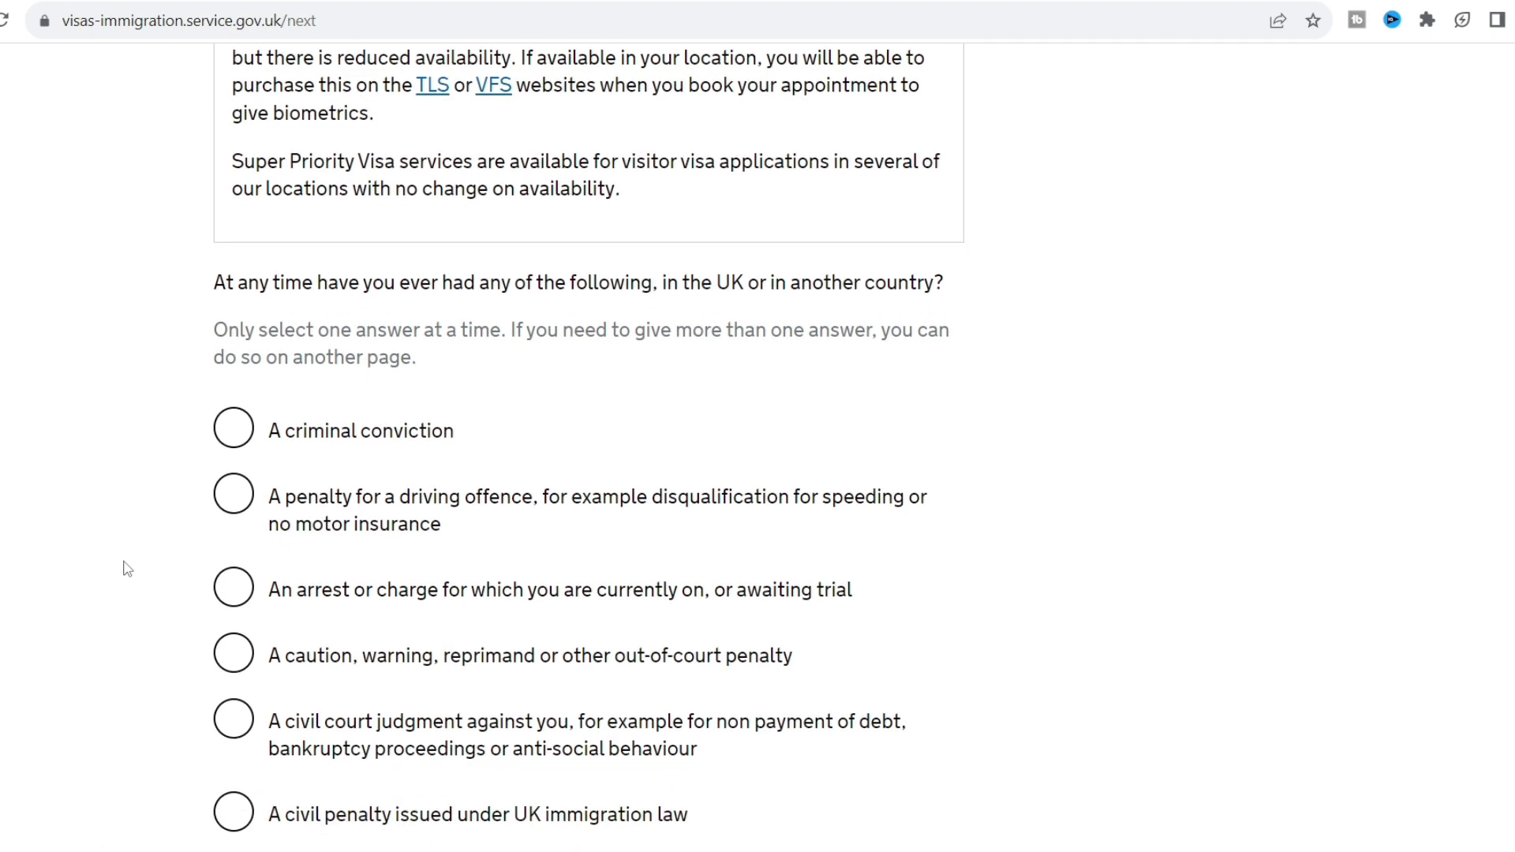
scroll(127, 568, down, 1)
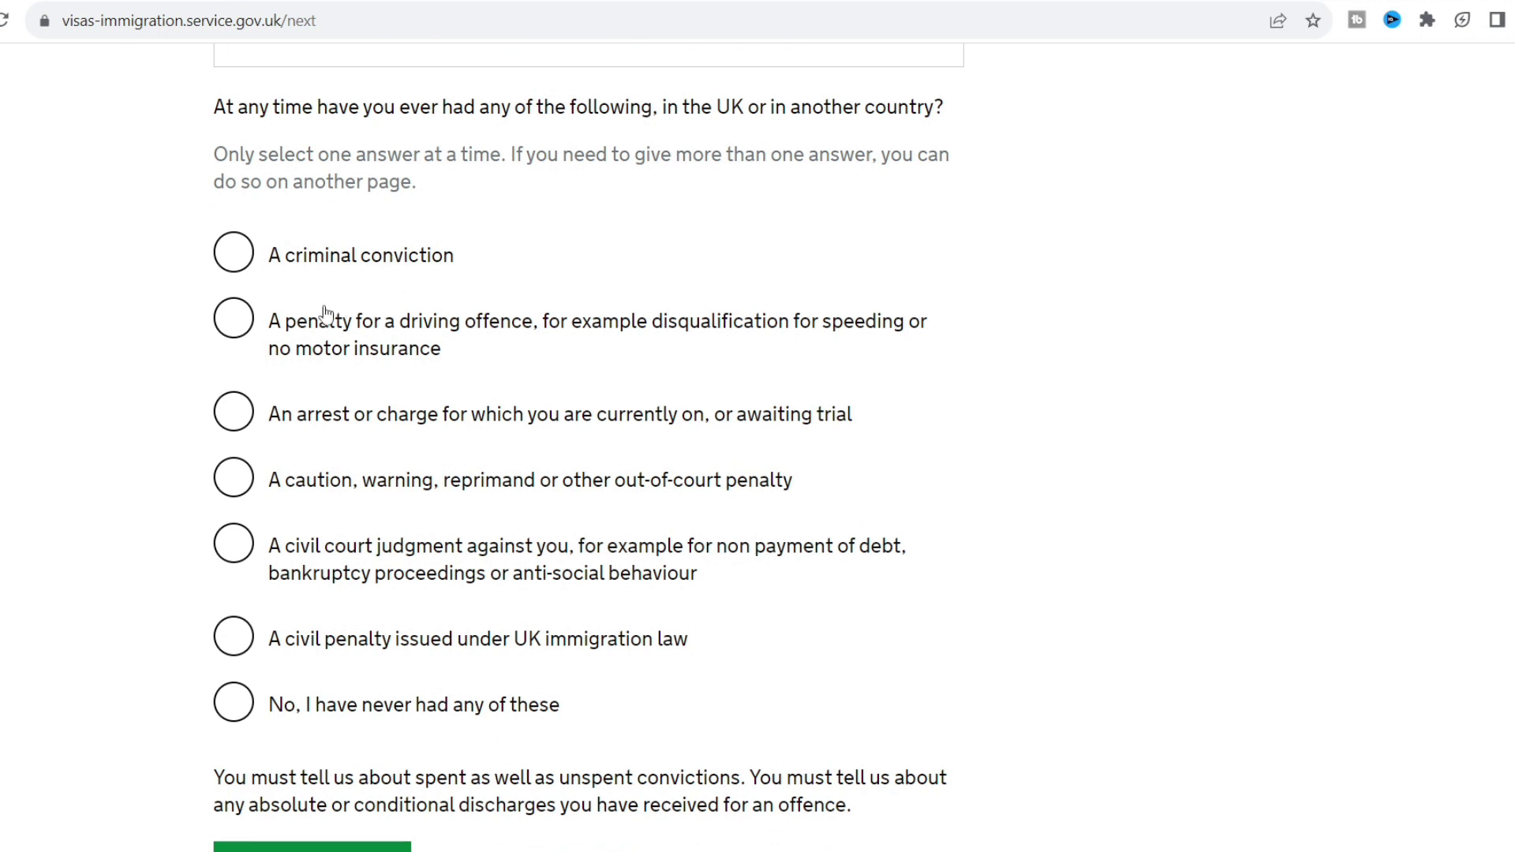
click(299, 708)
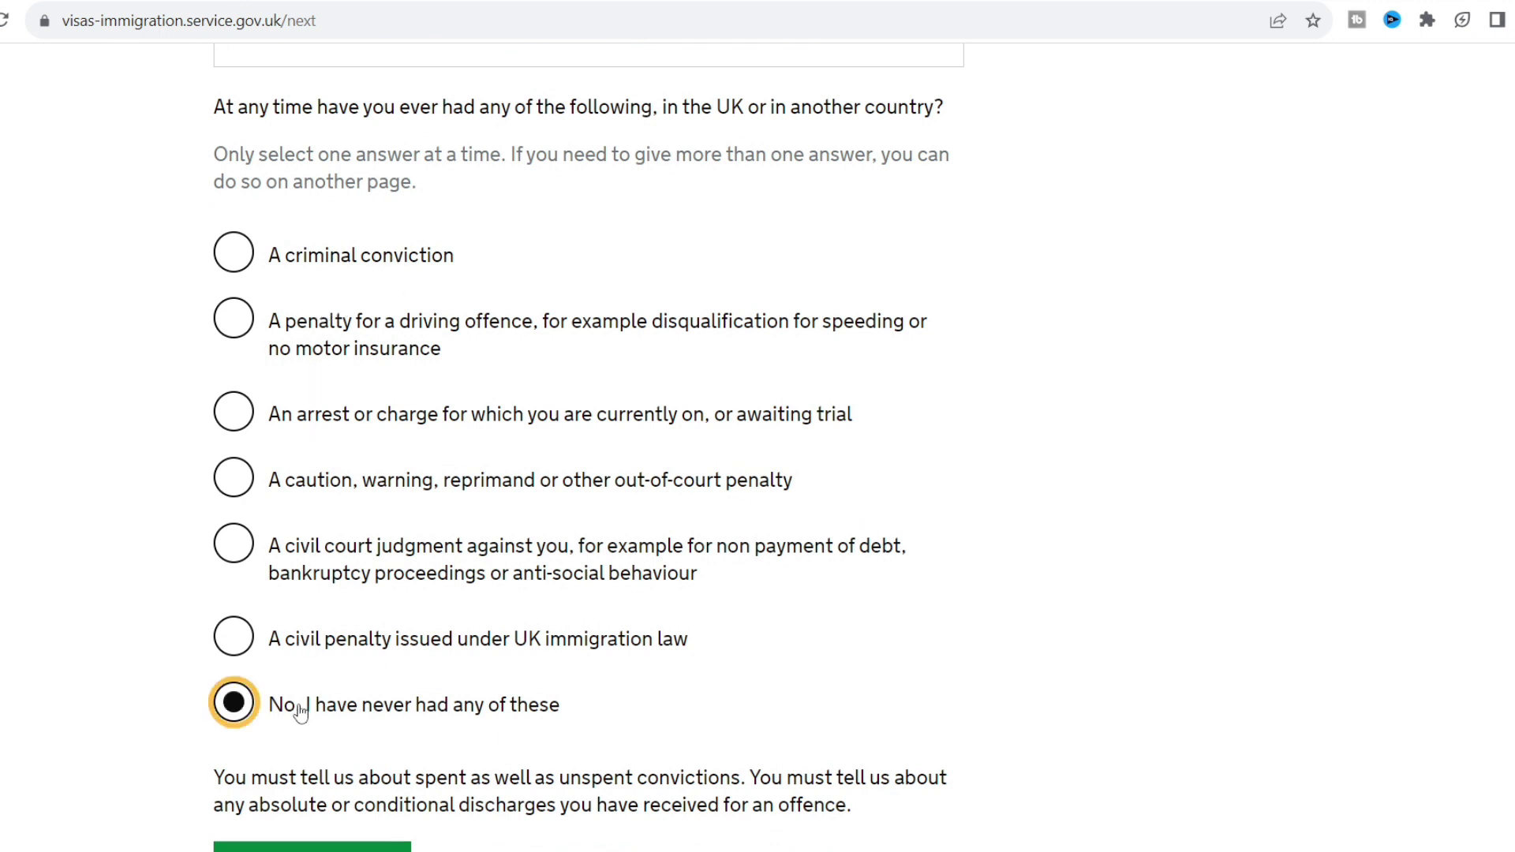
scroll(100, 637, down, 3)
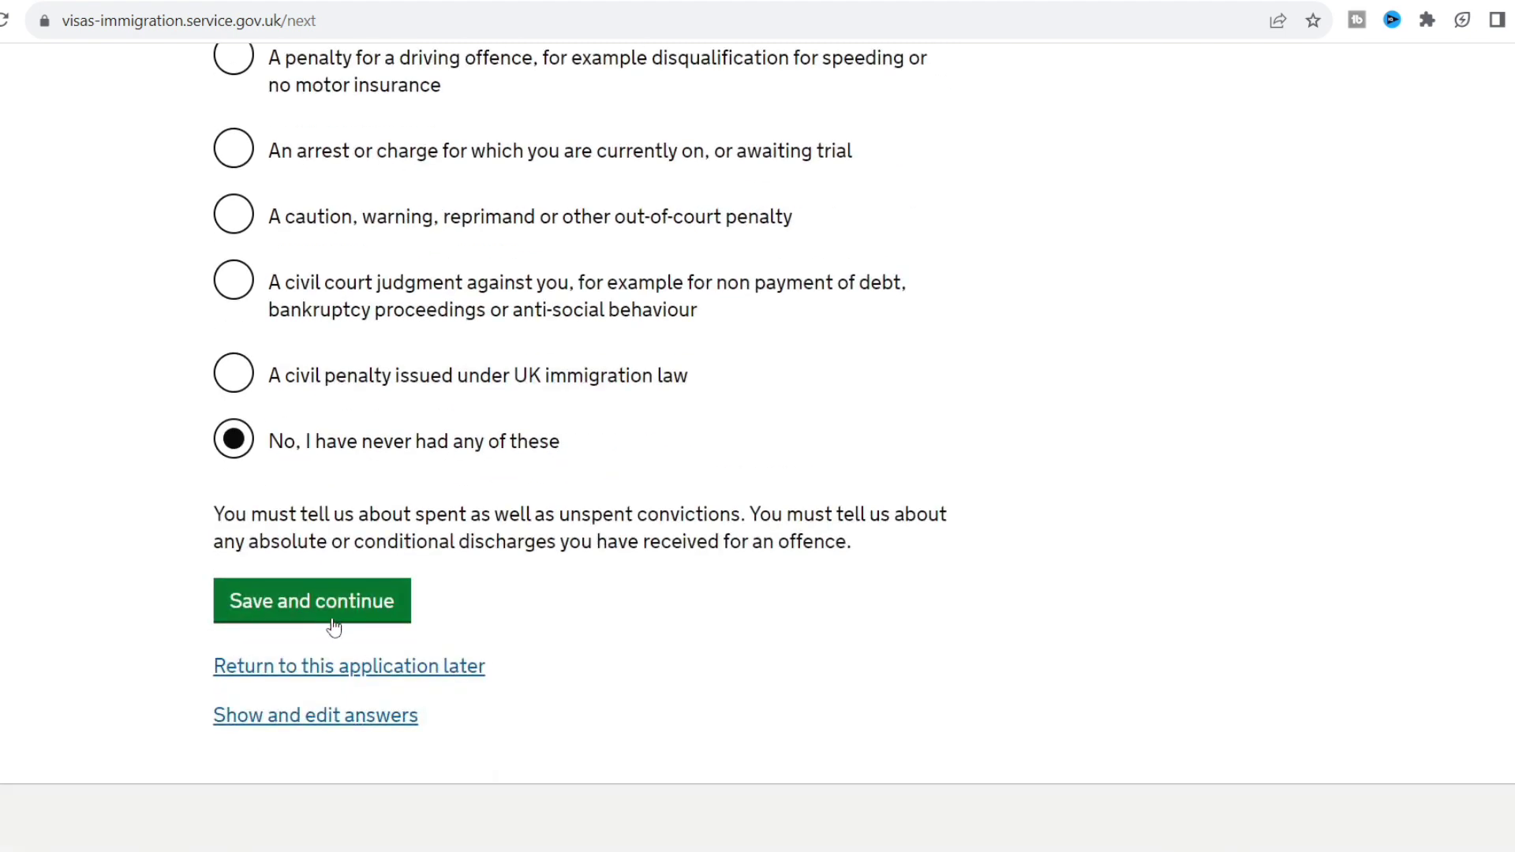
click(331, 624)
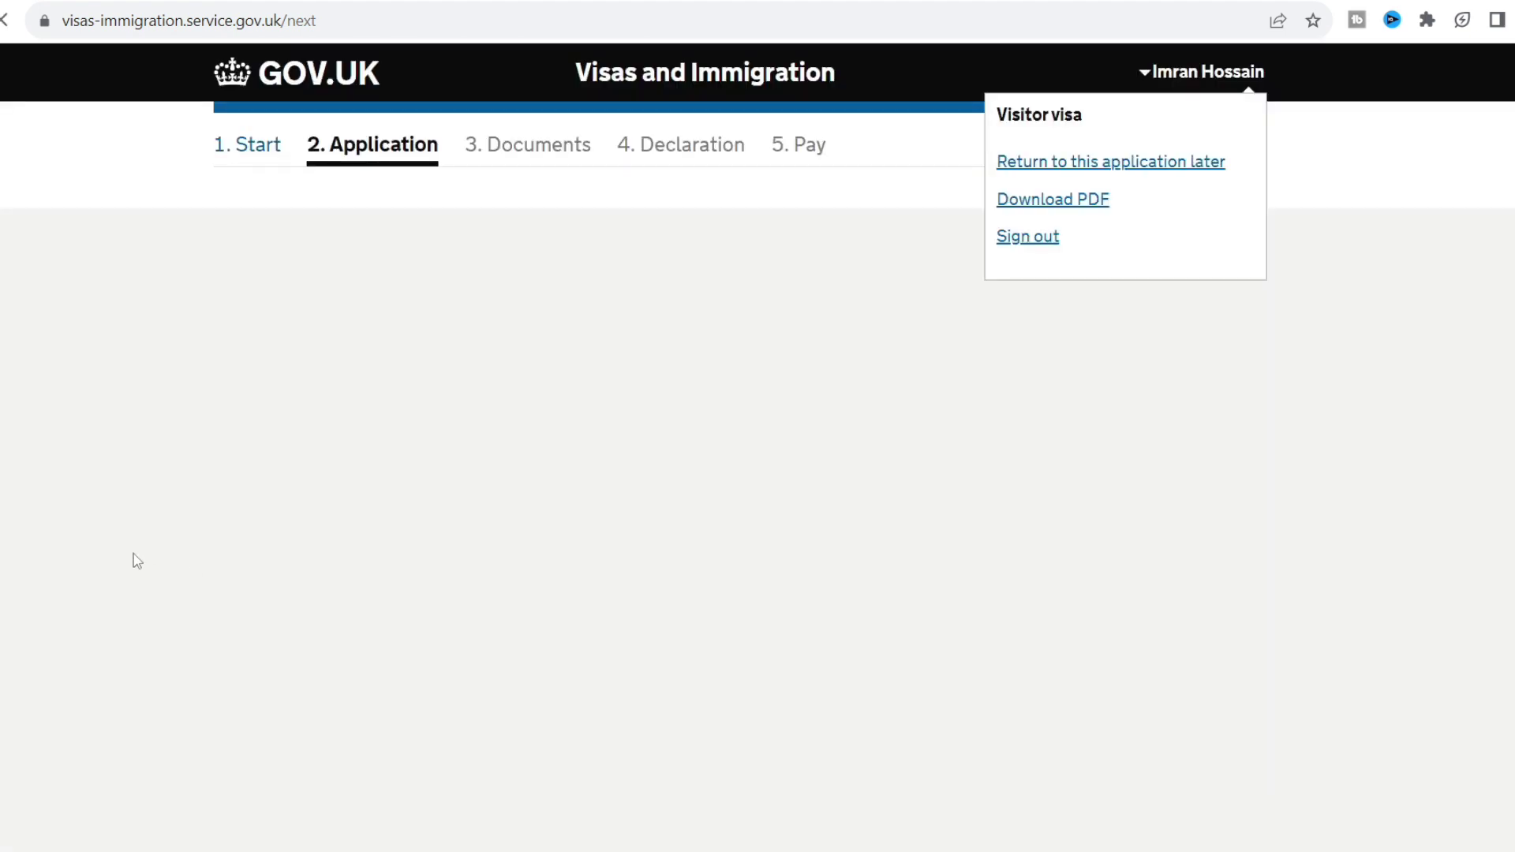
Answer No to war crimes, confirm reading the information, and save.
scroll(133, 554, down, 1)
scroll(136, 560, down, 4)
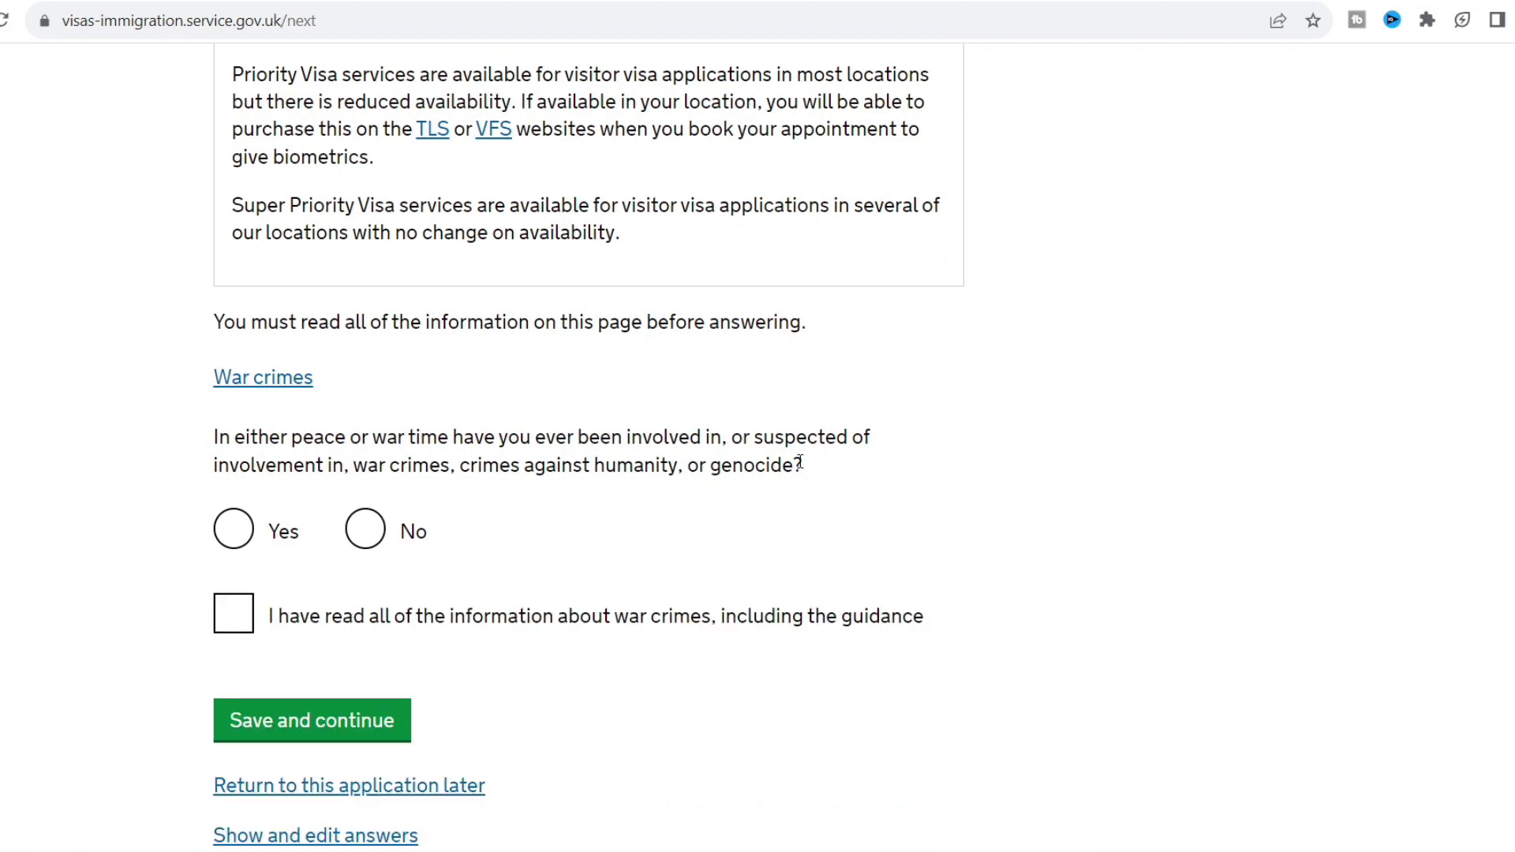
click(368, 537)
click(254, 617)
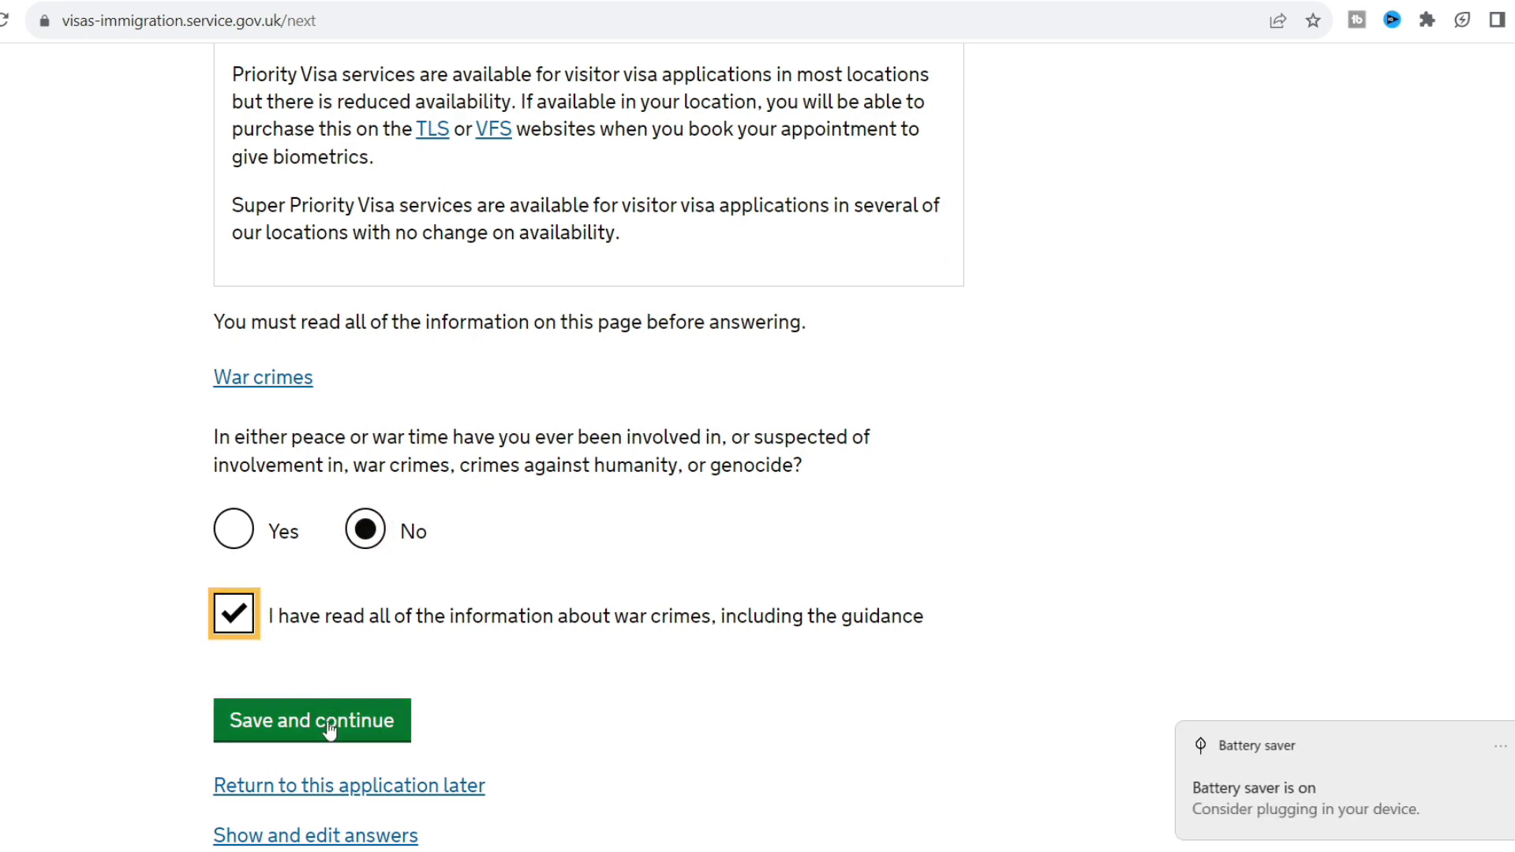
click(237, 727)
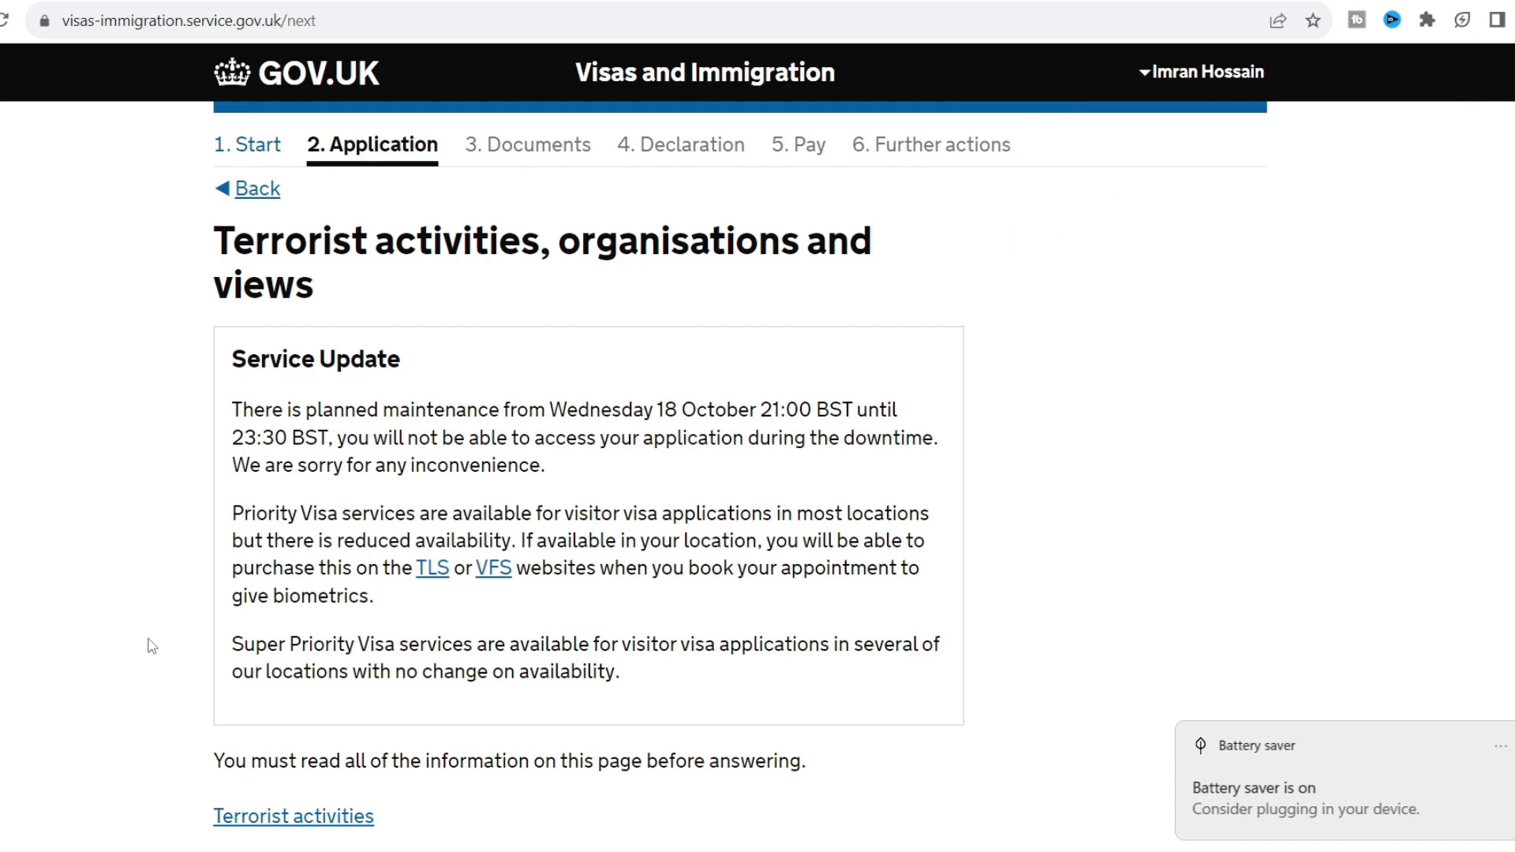
Answer No to all three terrorism questions, tick the guidance declaration, and save.
scroll(153, 646, down, 4)
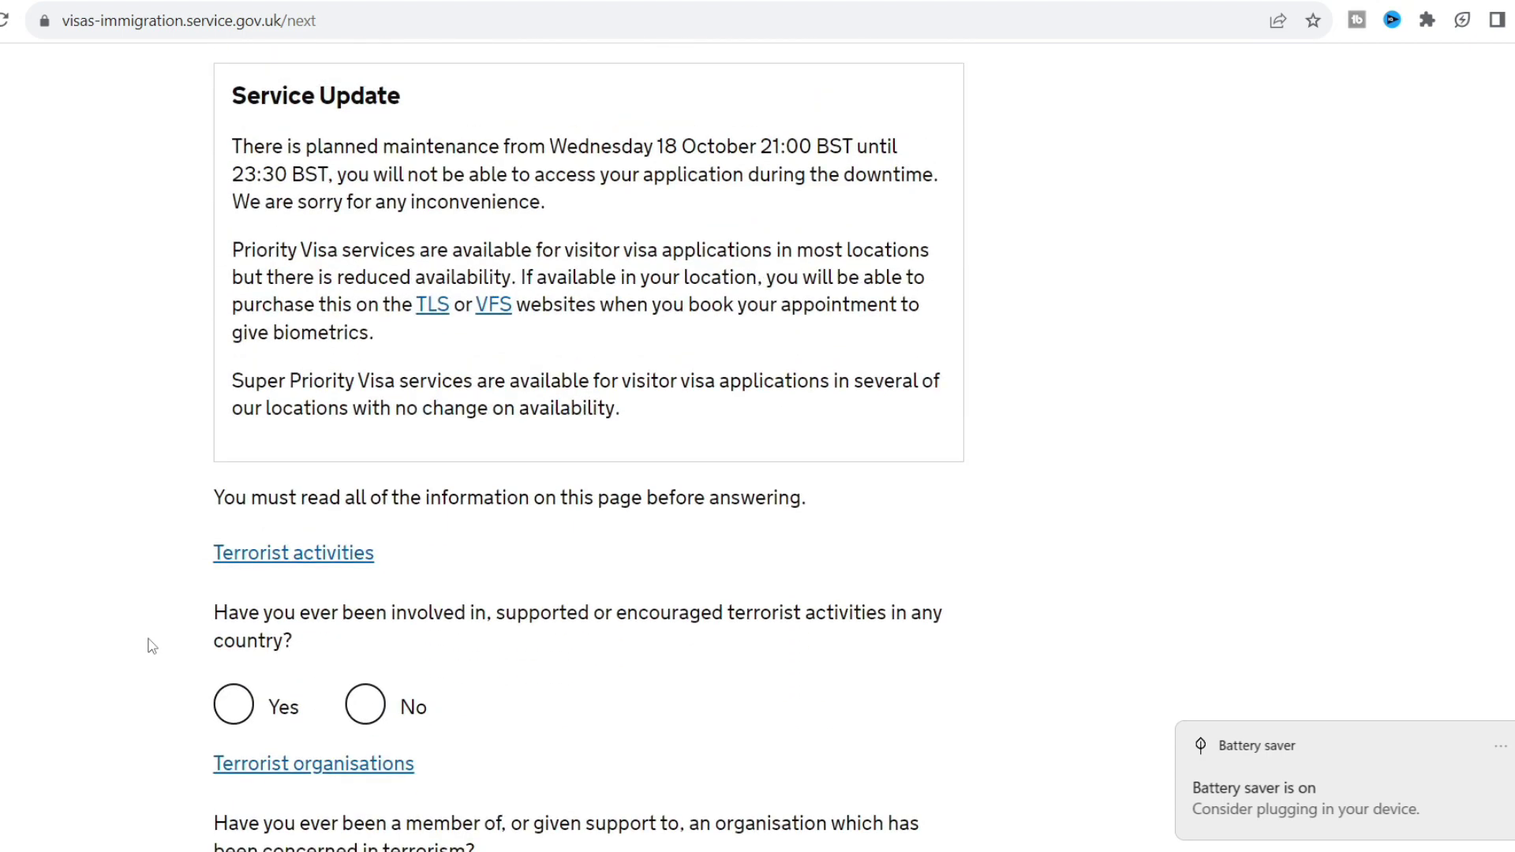
scroll(153, 646, down, 3)
click(364, 502)
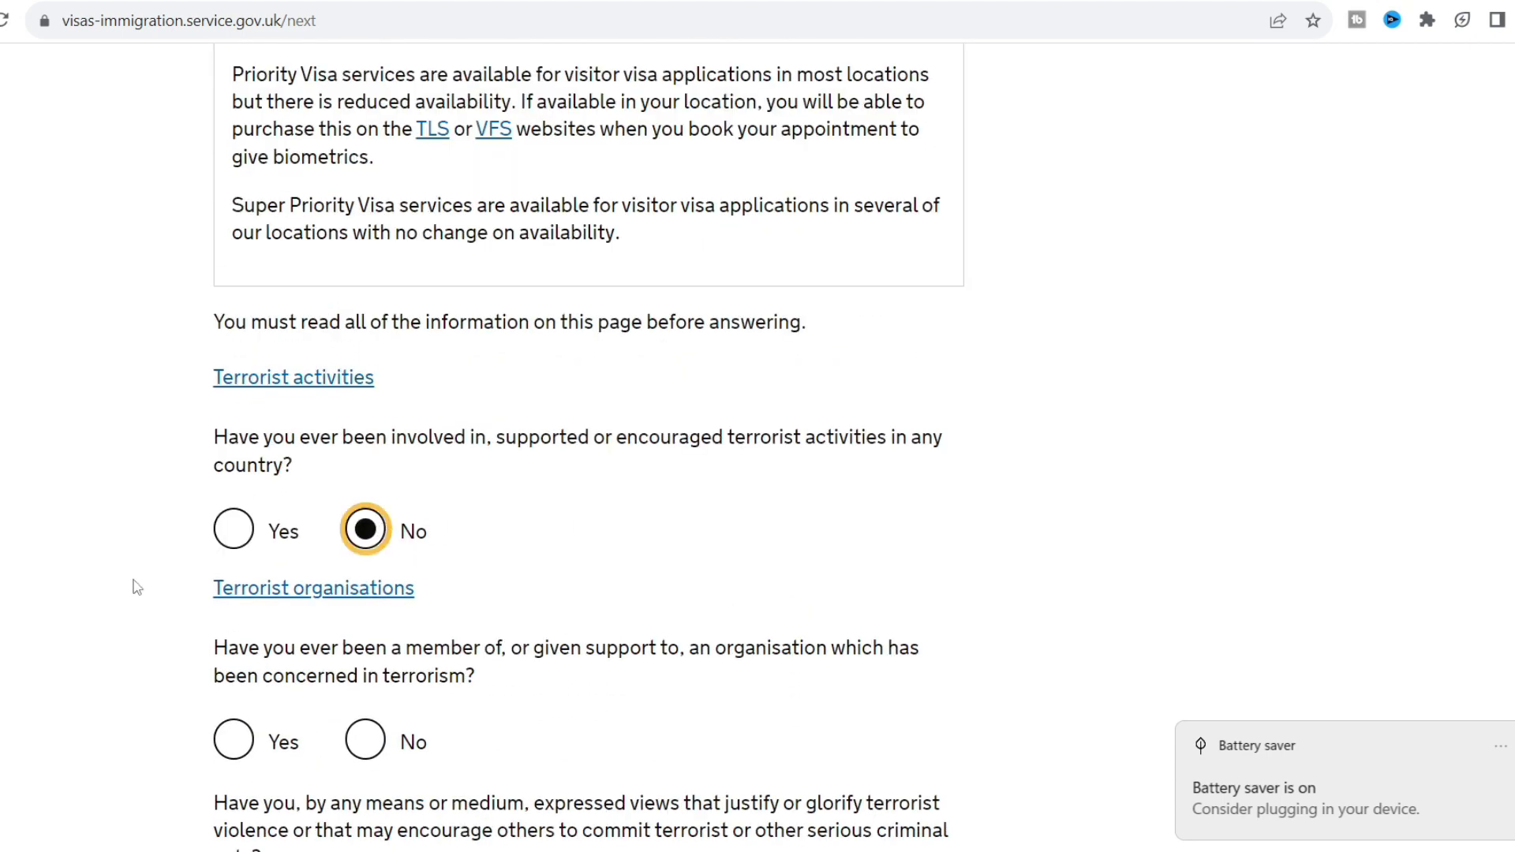
scroll(136, 585, down, 2)
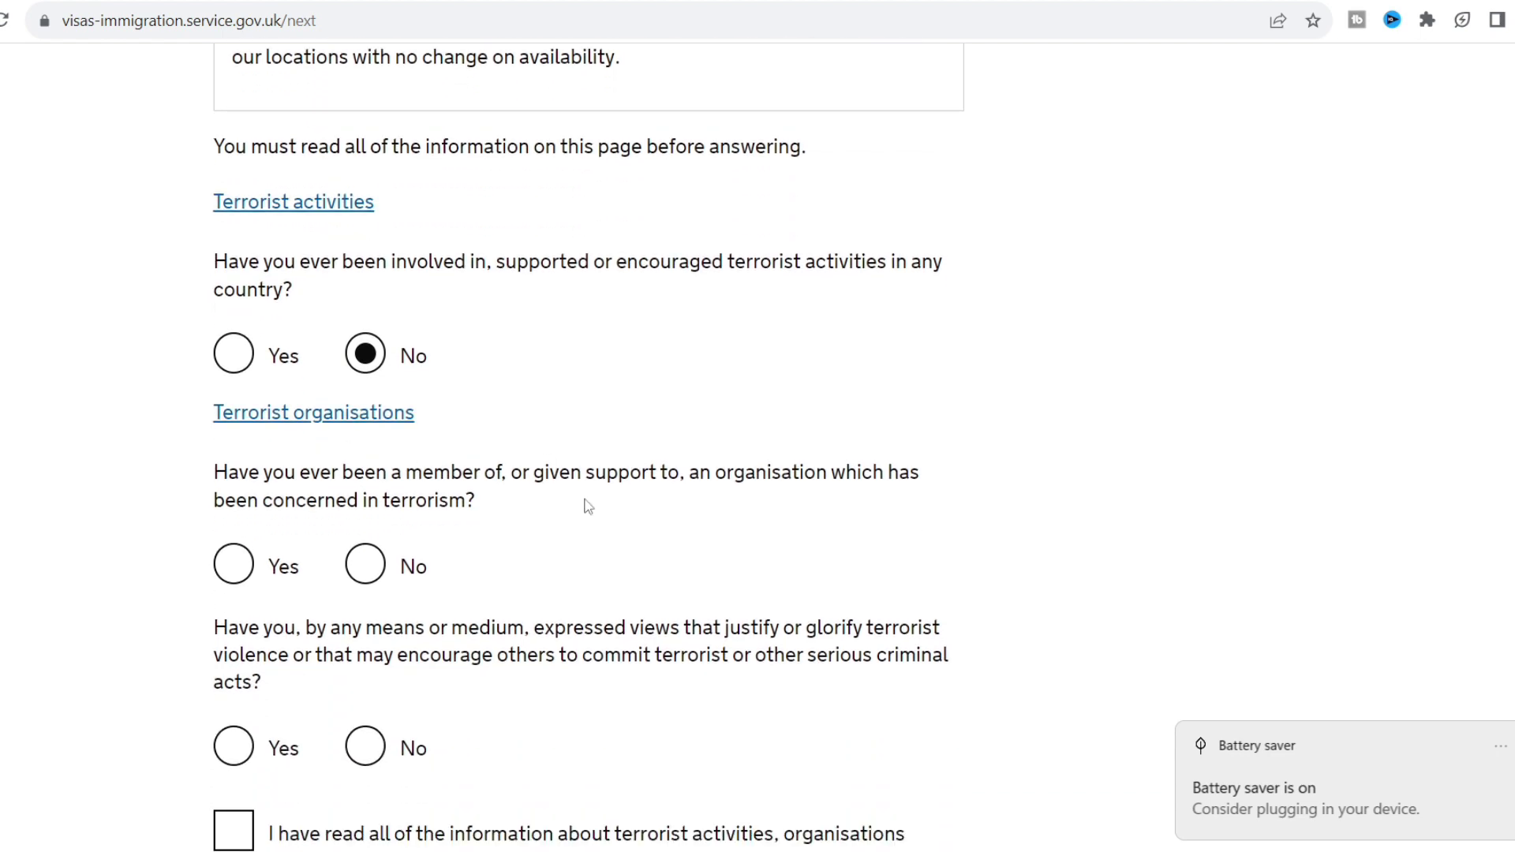
click(385, 568)
click(109, 628)
scroll(112, 628, down, 3)
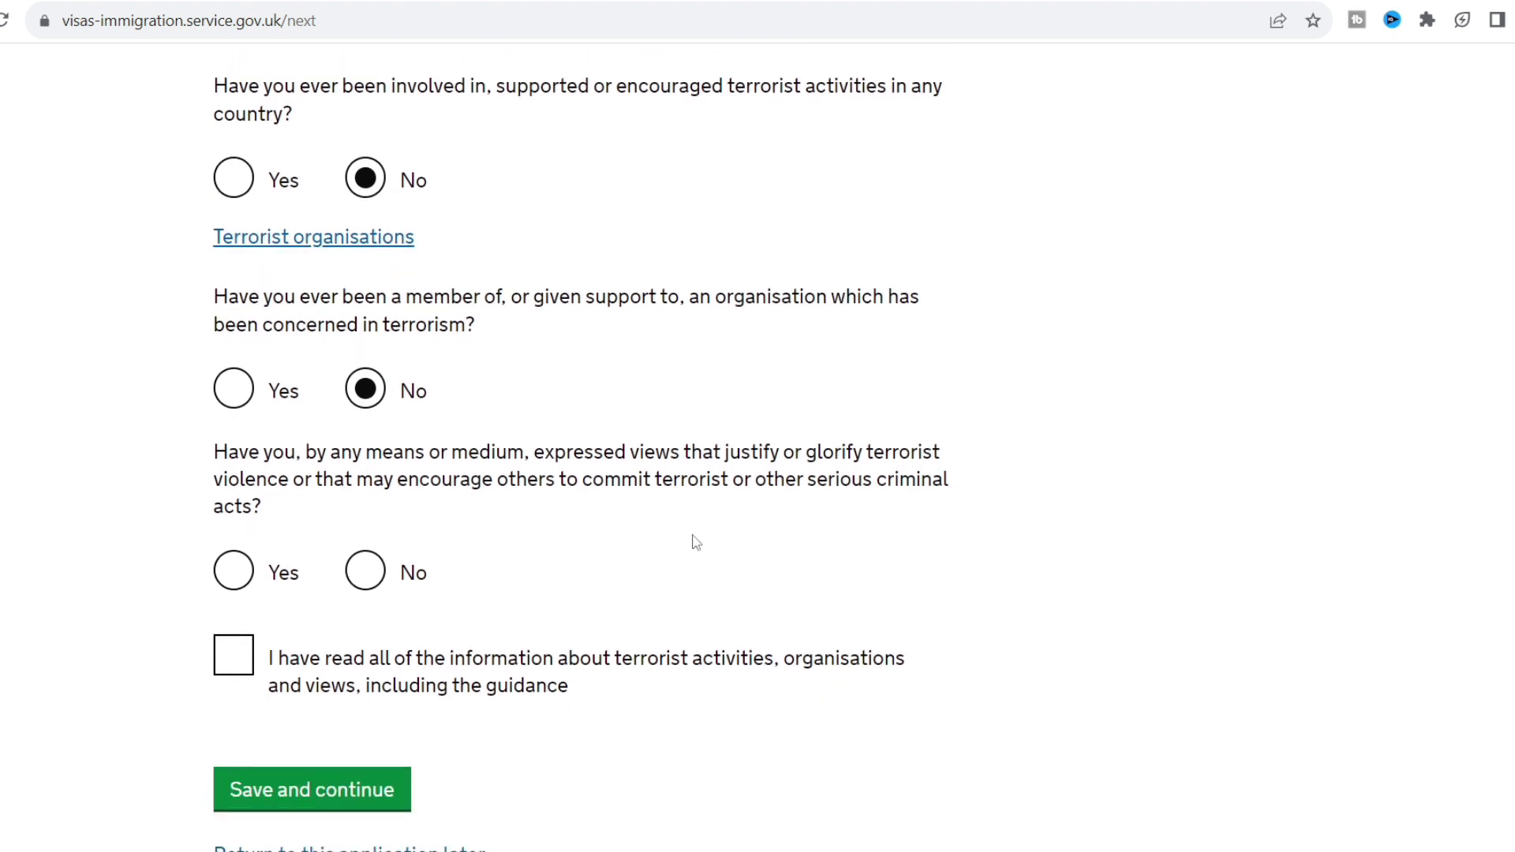
click(374, 570)
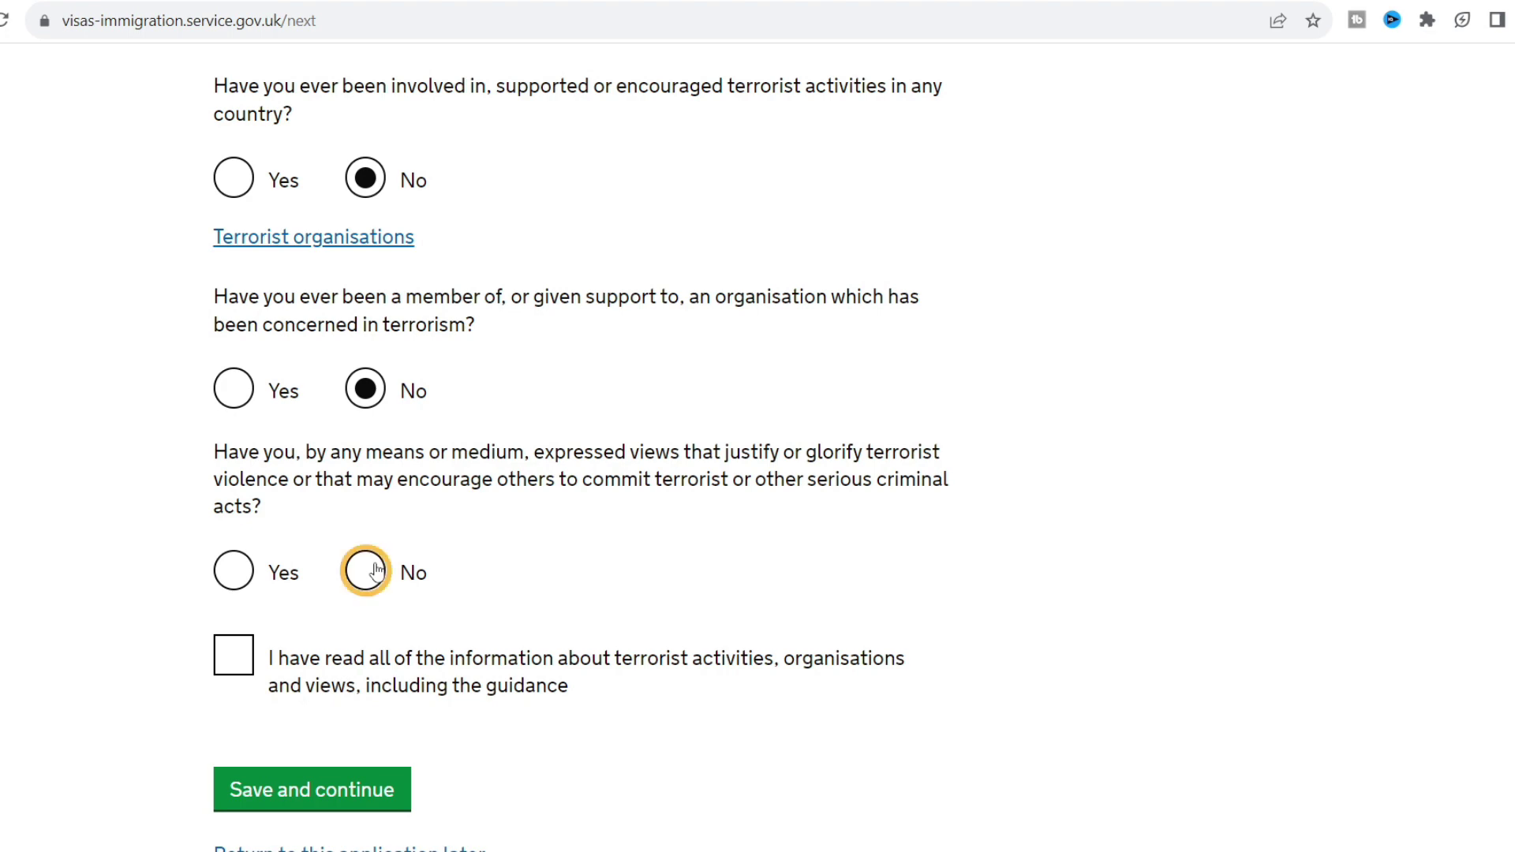
click(255, 646)
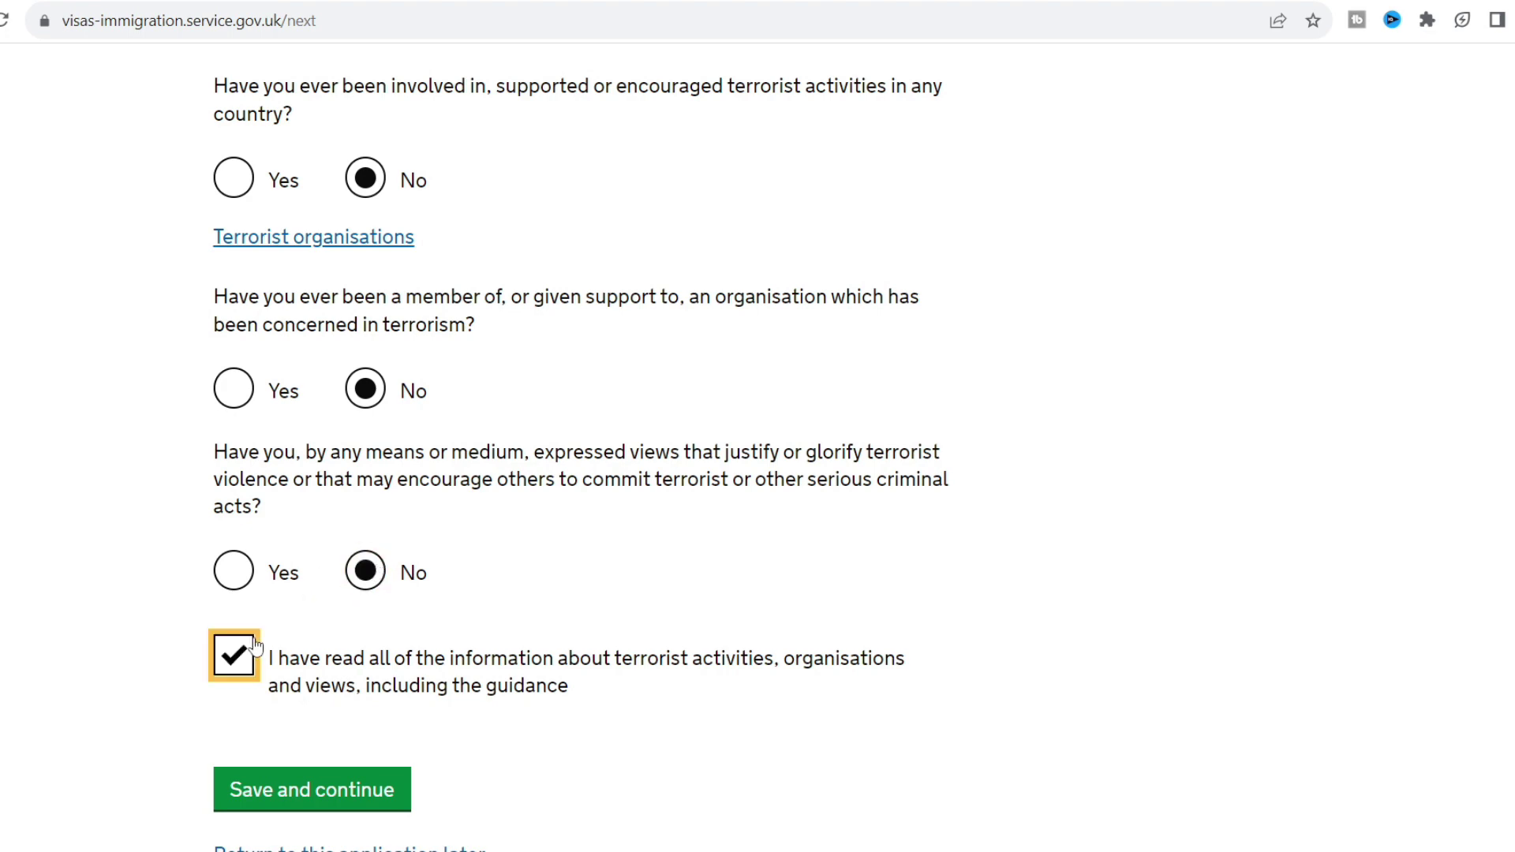
click(328, 792)
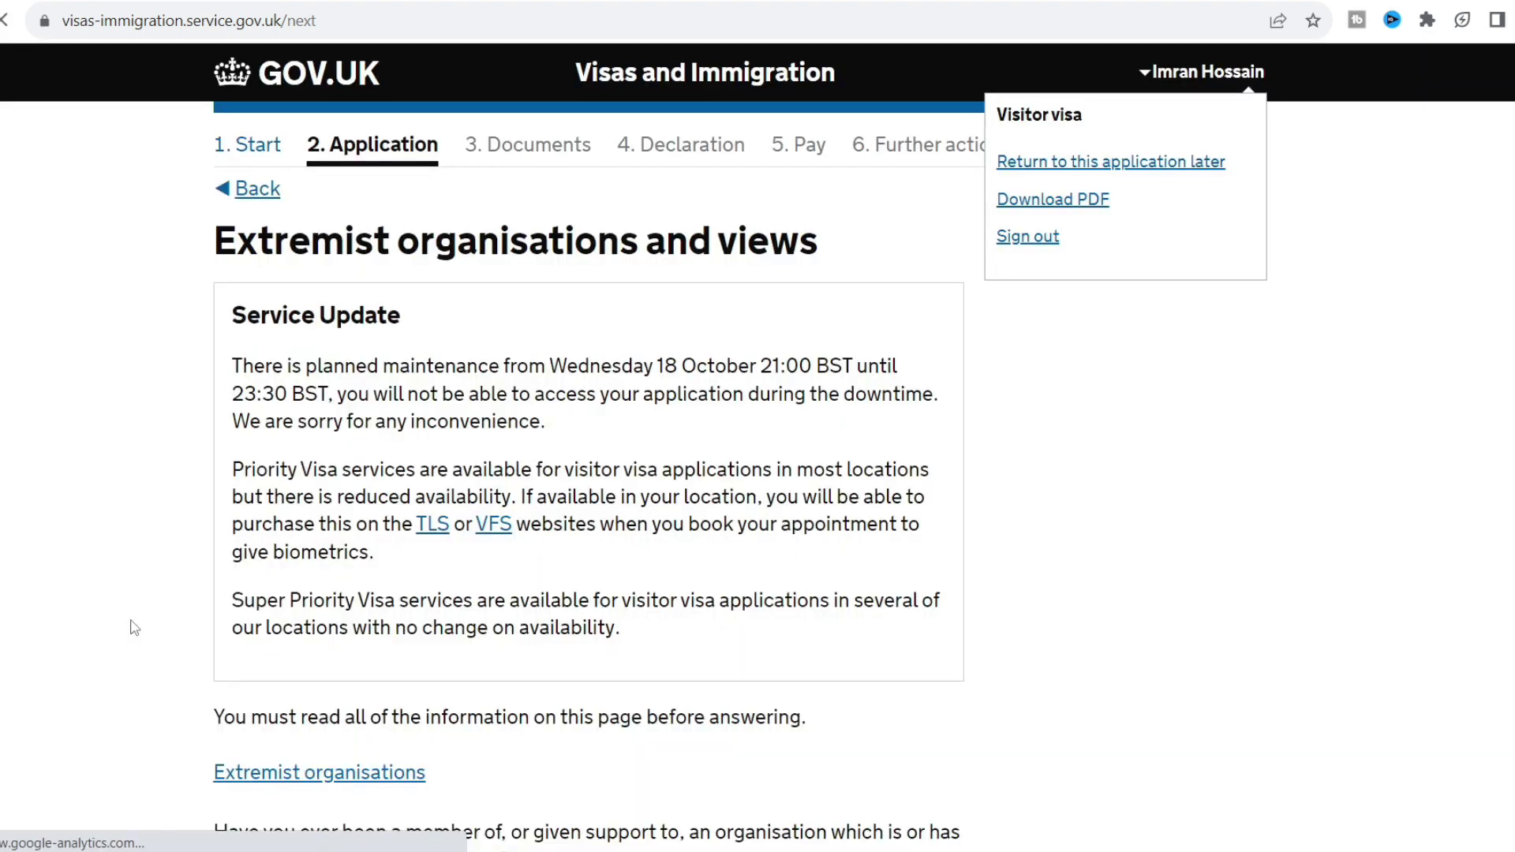
Answer No to extremist organisation membership and extremist views, confirm reading the guidance, and save.
scroll(134, 628, down, 4)
scroll(134, 627, down, 1)
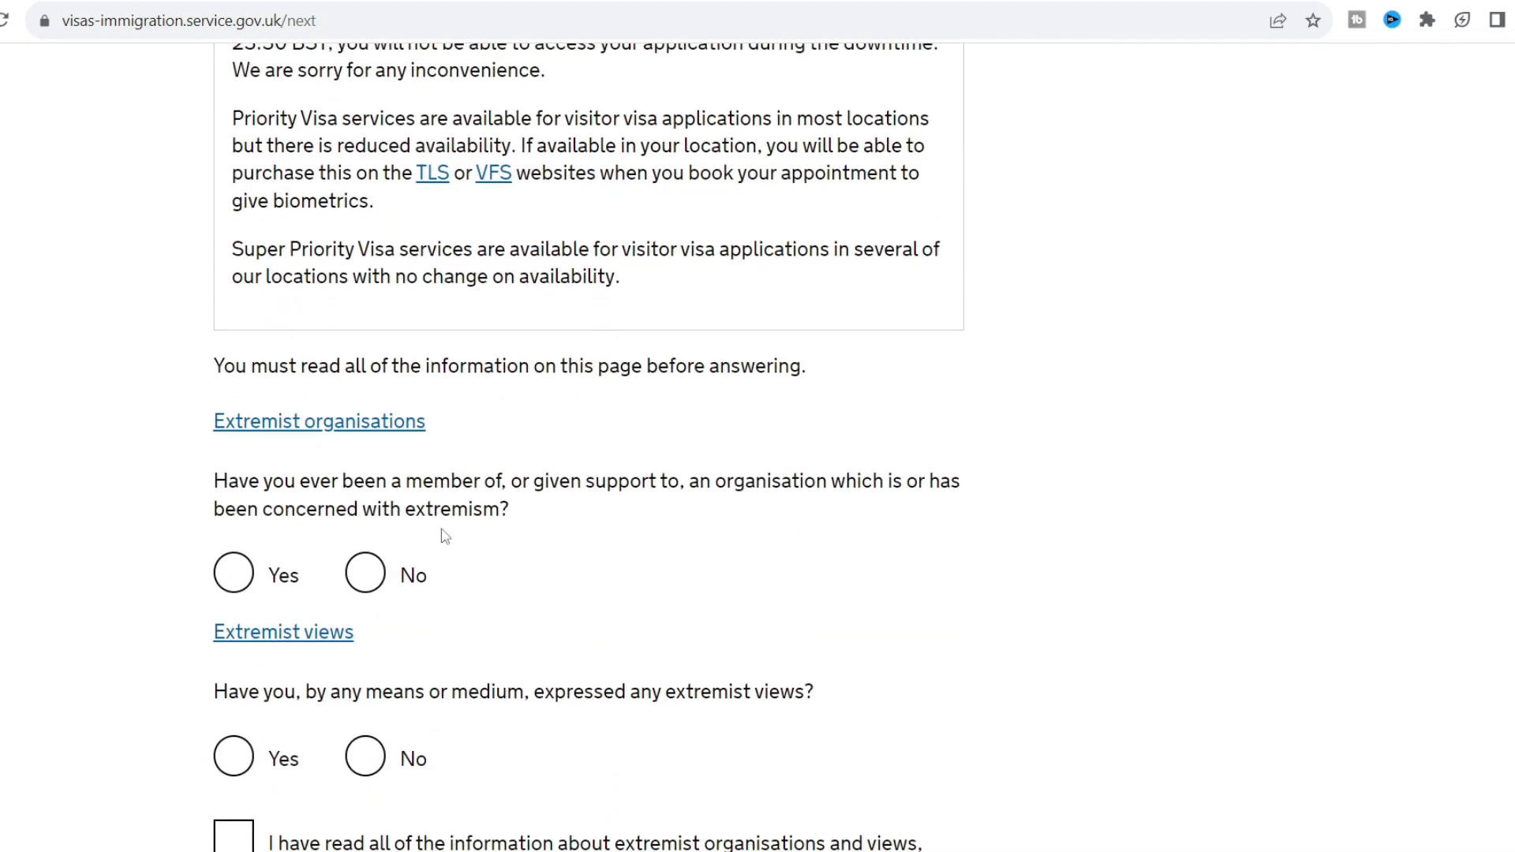
scroll(520, 533, down, 1)
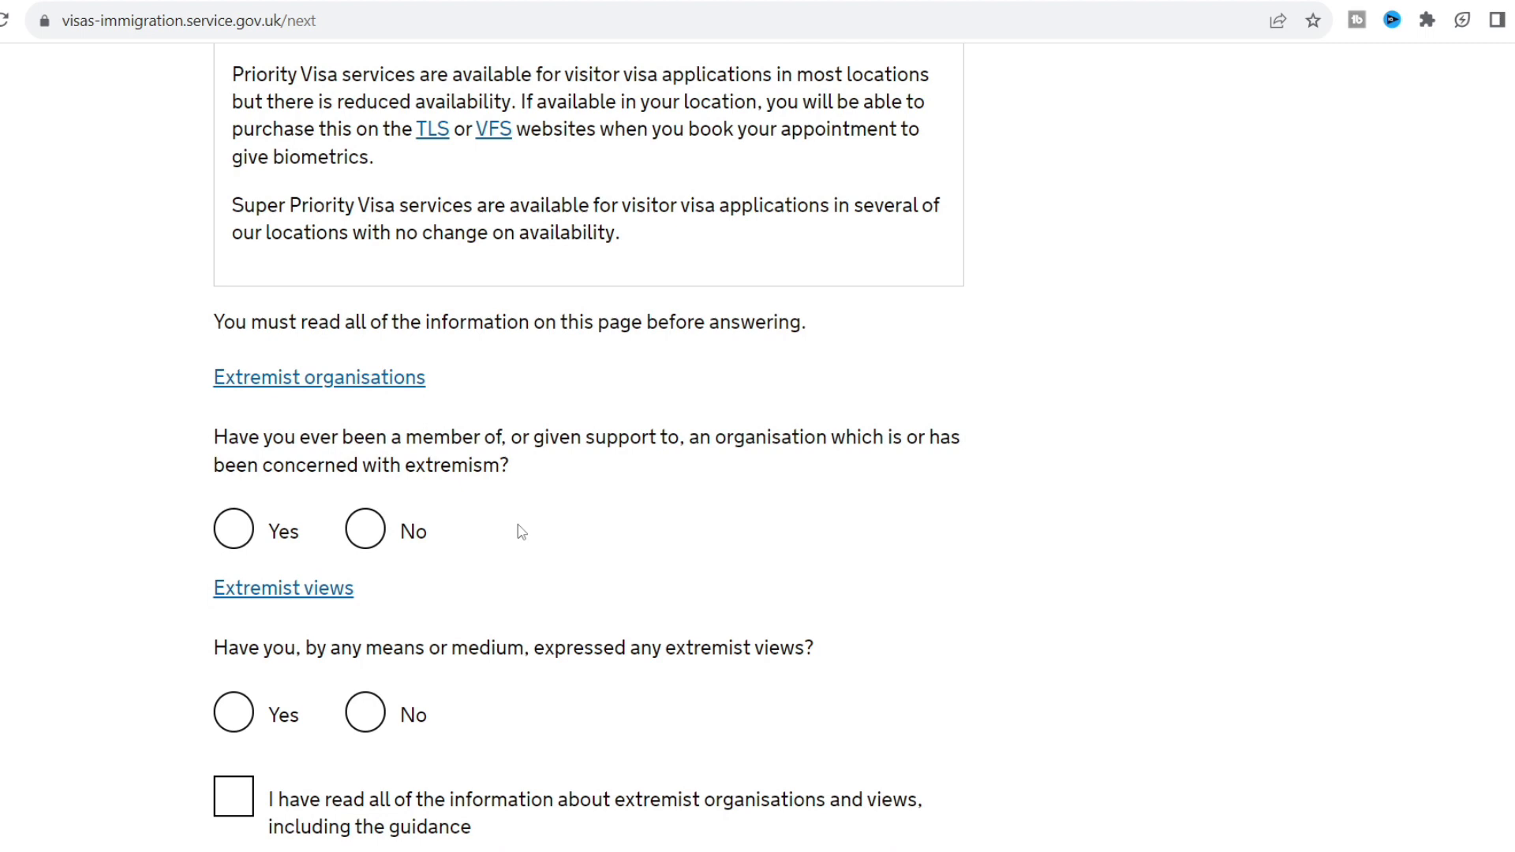
click(368, 530)
scroll(41, 480, down, 2)
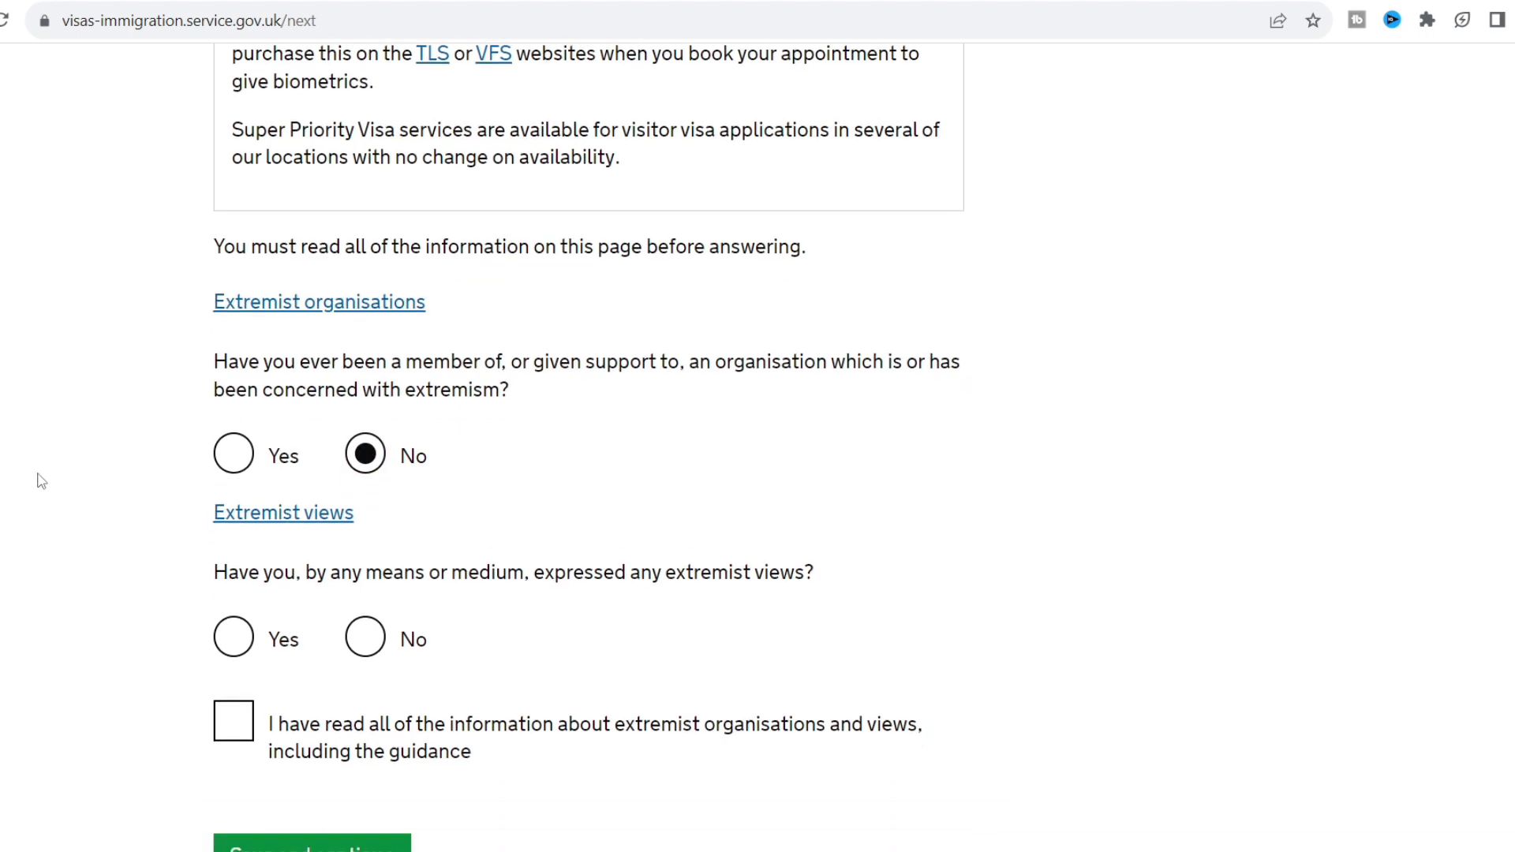
scroll(41, 480, down, 3)
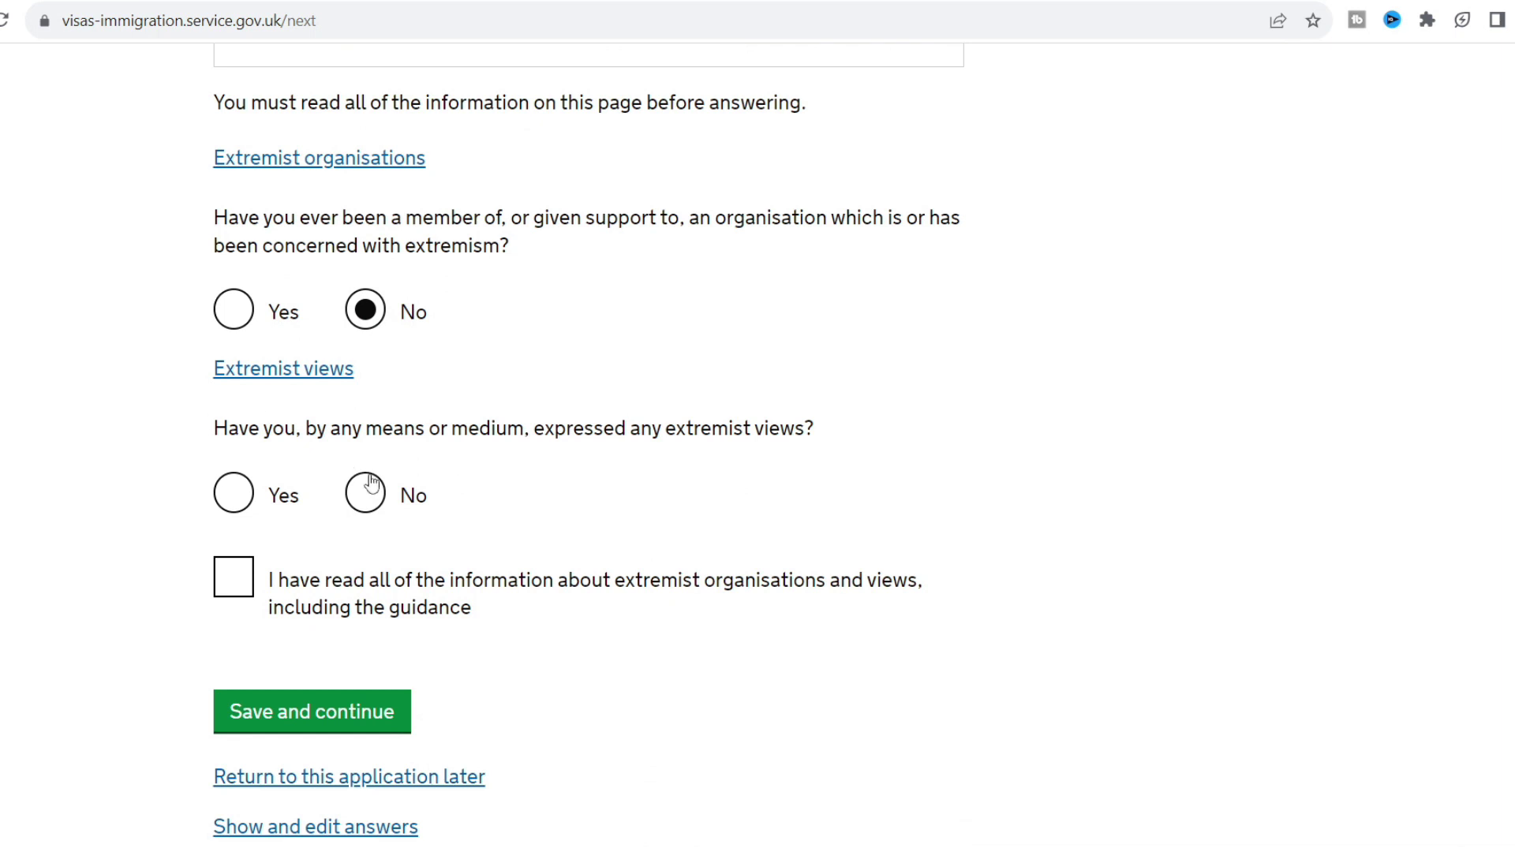
click(367, 497)
click(230, 580)
click(315, 719)
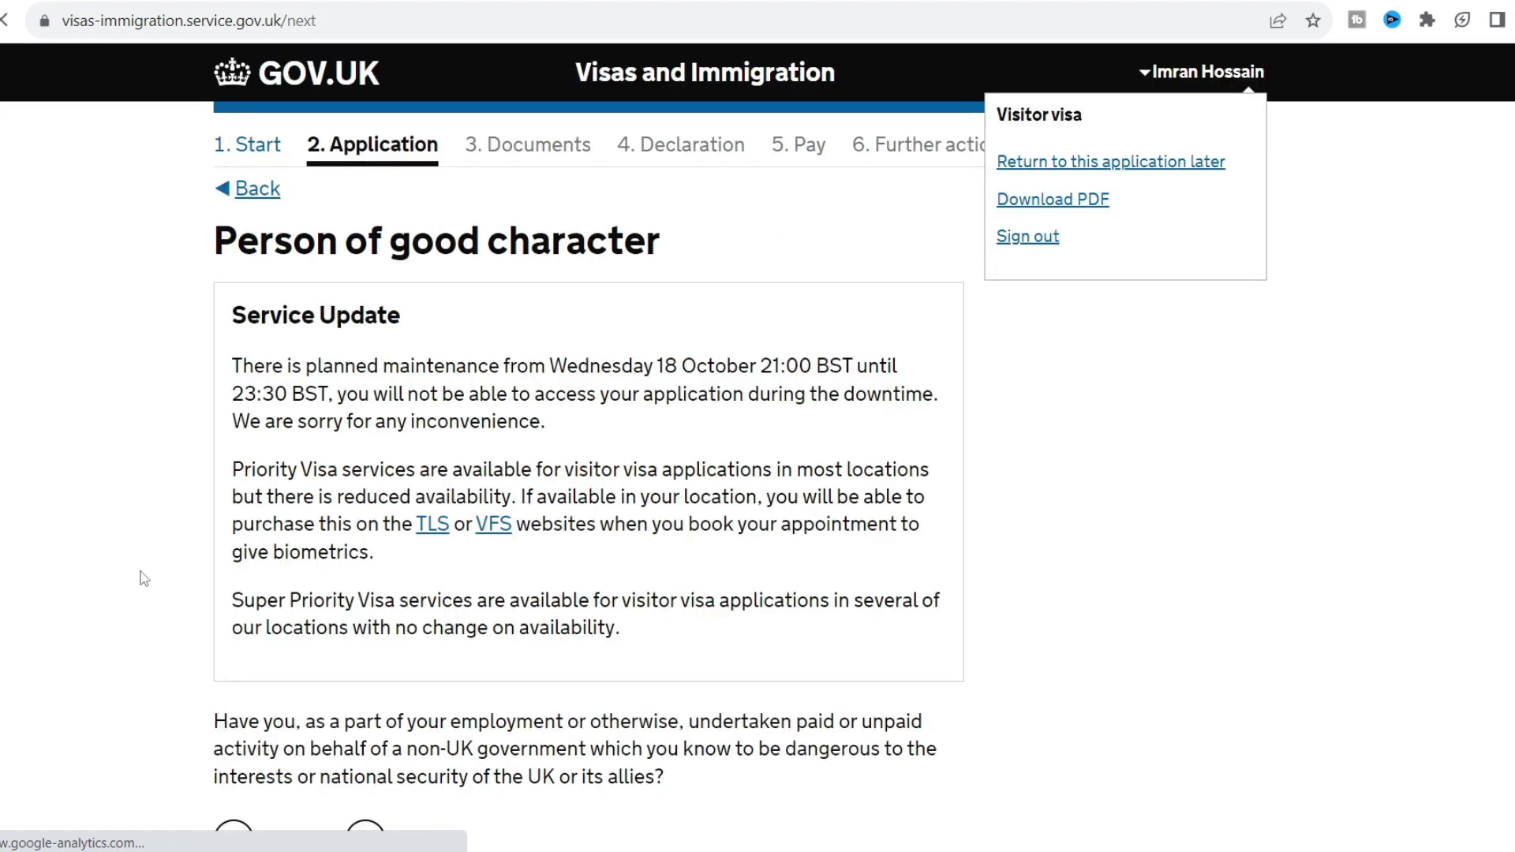
Answer No to hostile government activity, other activities and other character information, then save.
scroll(144, 579, down, 3)
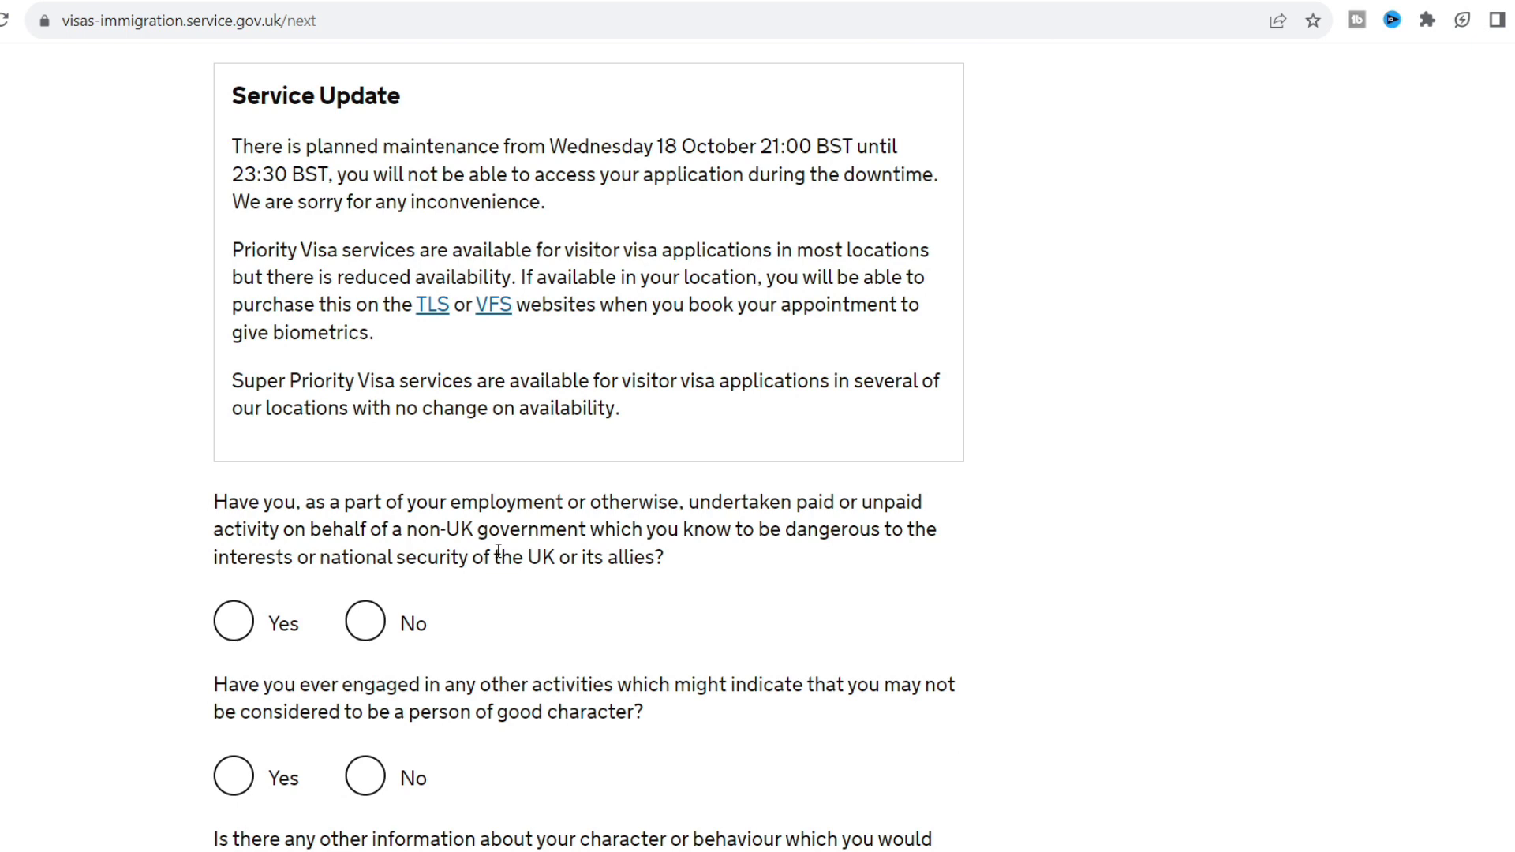
scroll(498, 551, down, 1)
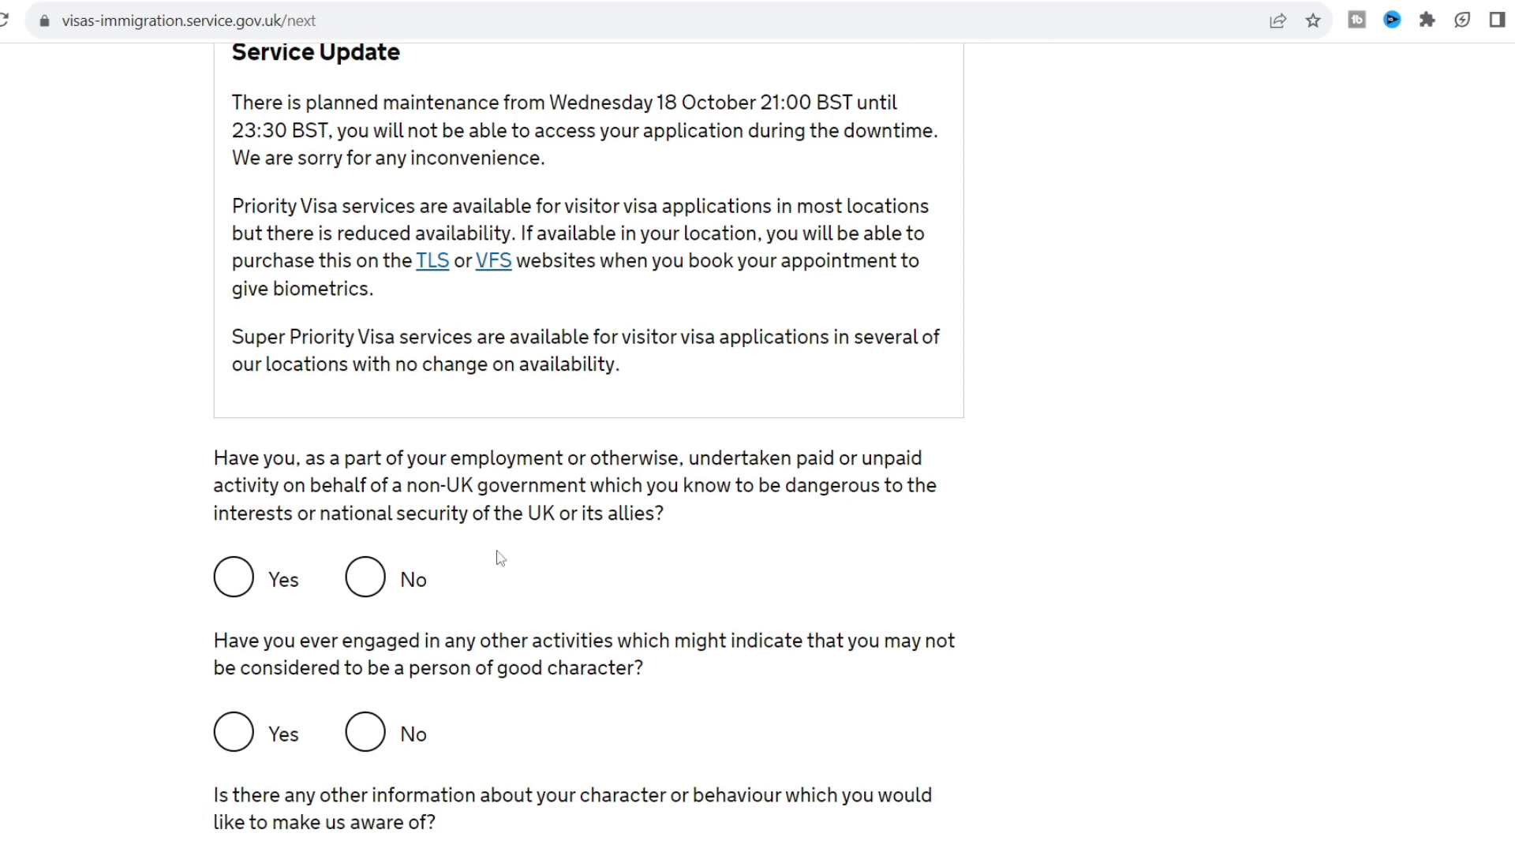
key(Down)
click(379, 535)
key(Down)
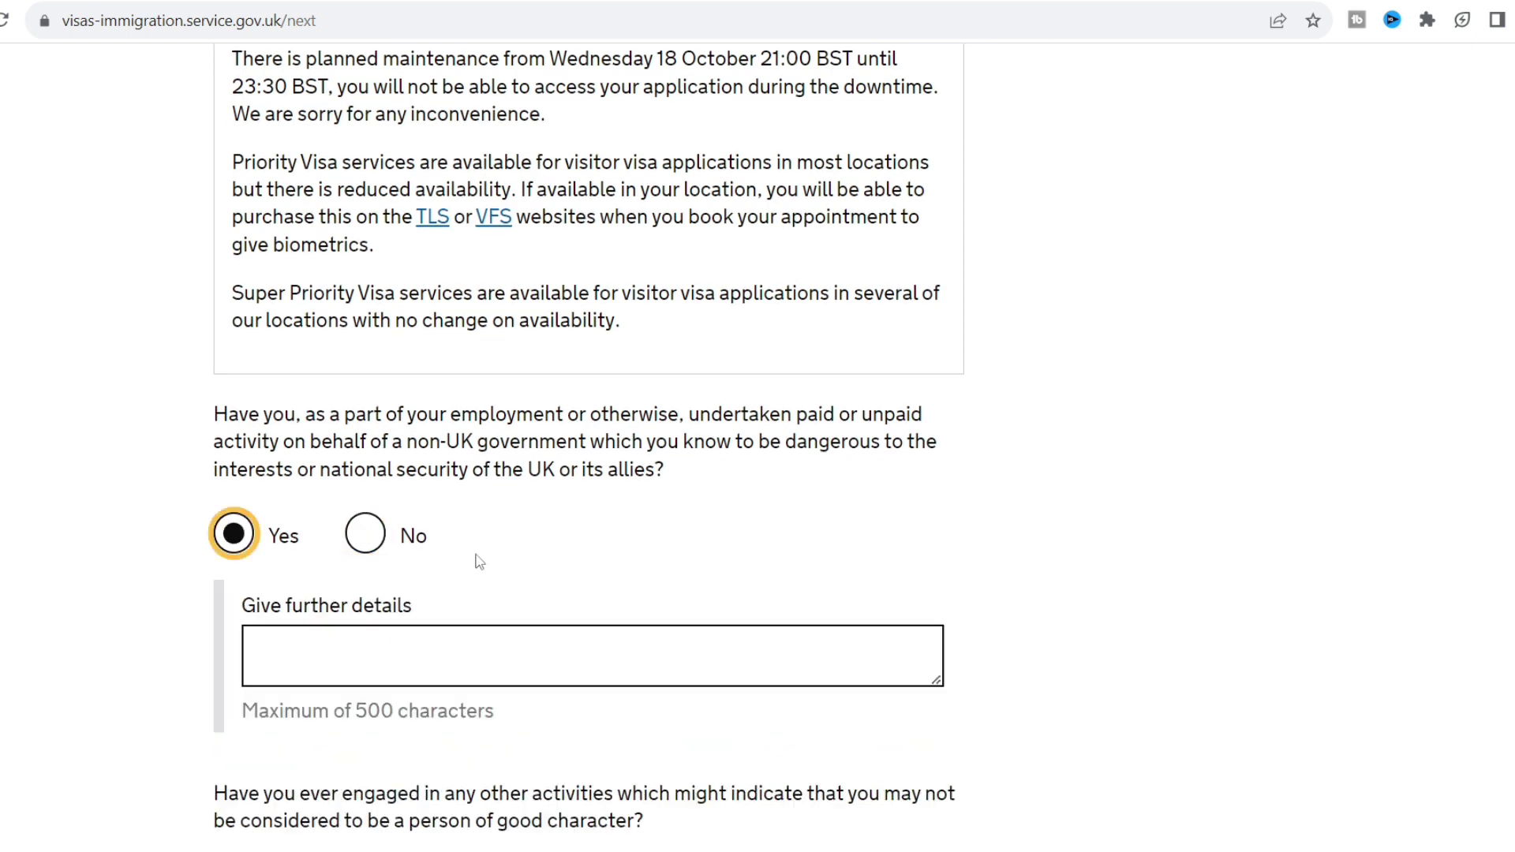
click(365, 534)
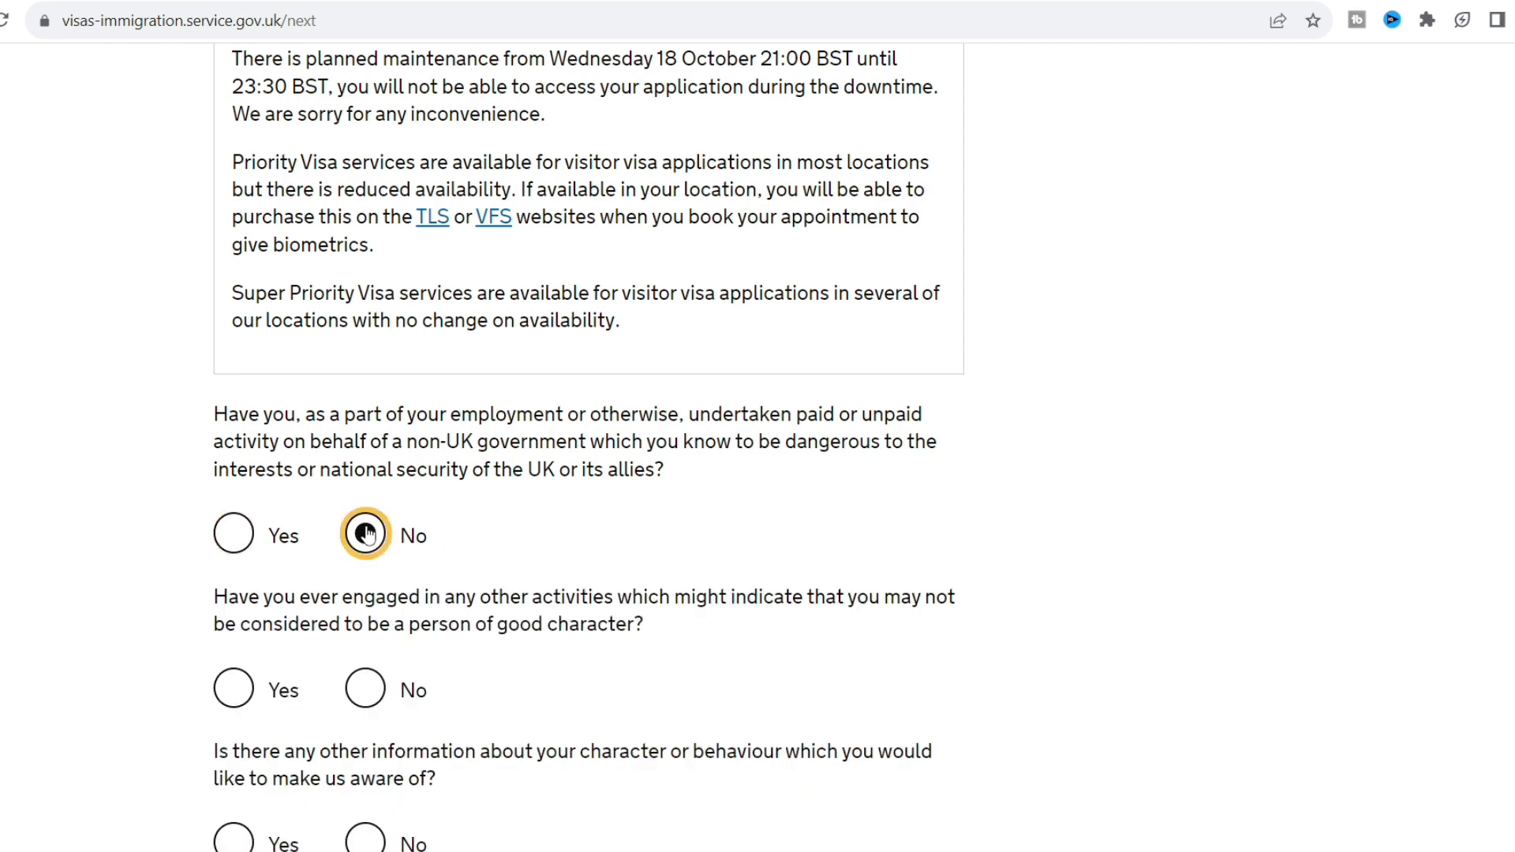
click(974, 598)
scroll(975, 598, down, 3)
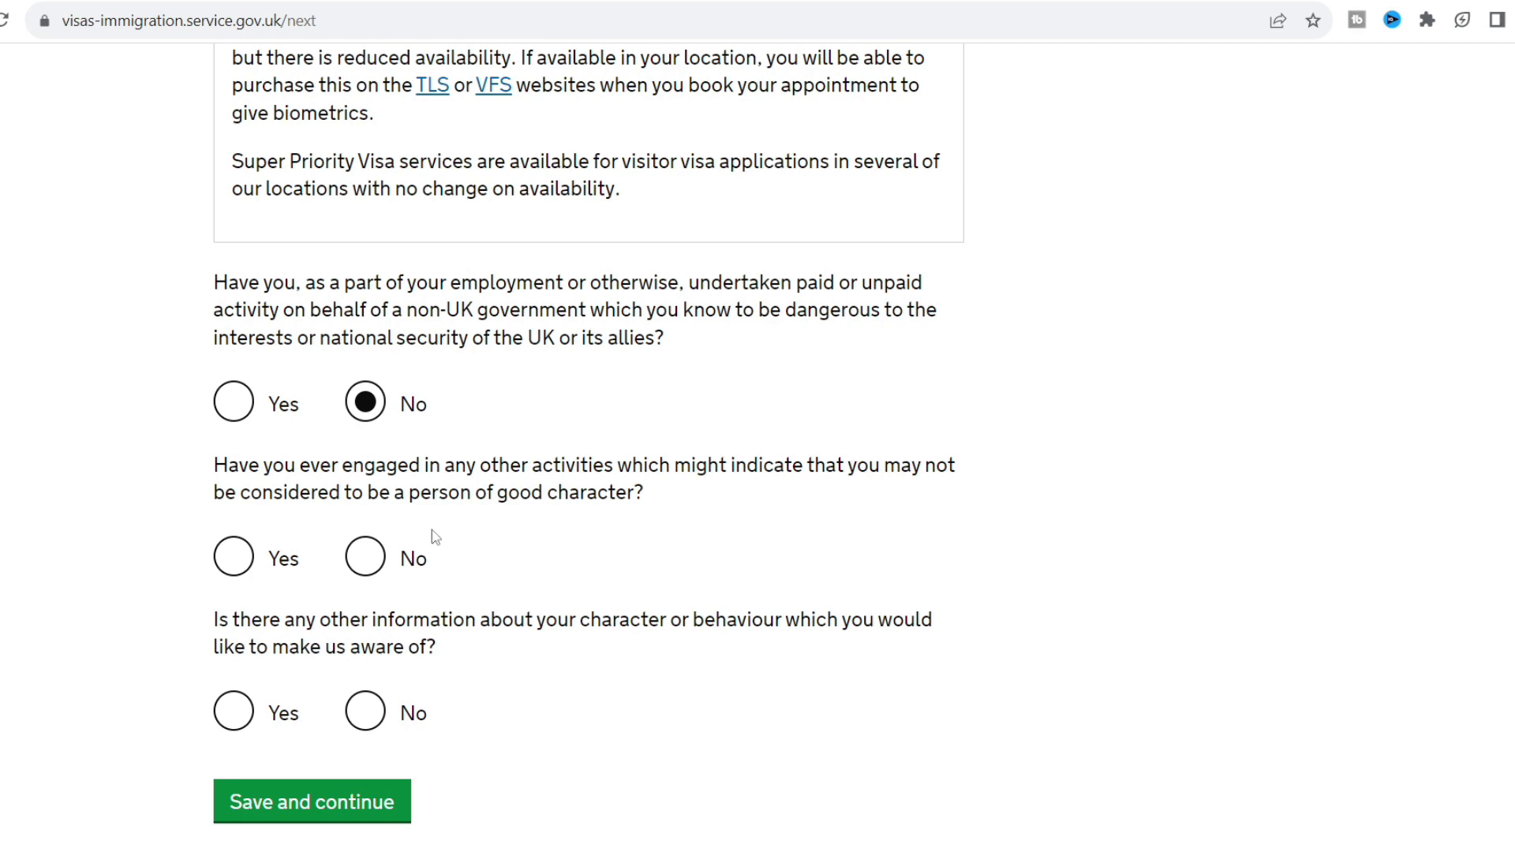
click(374, 556)
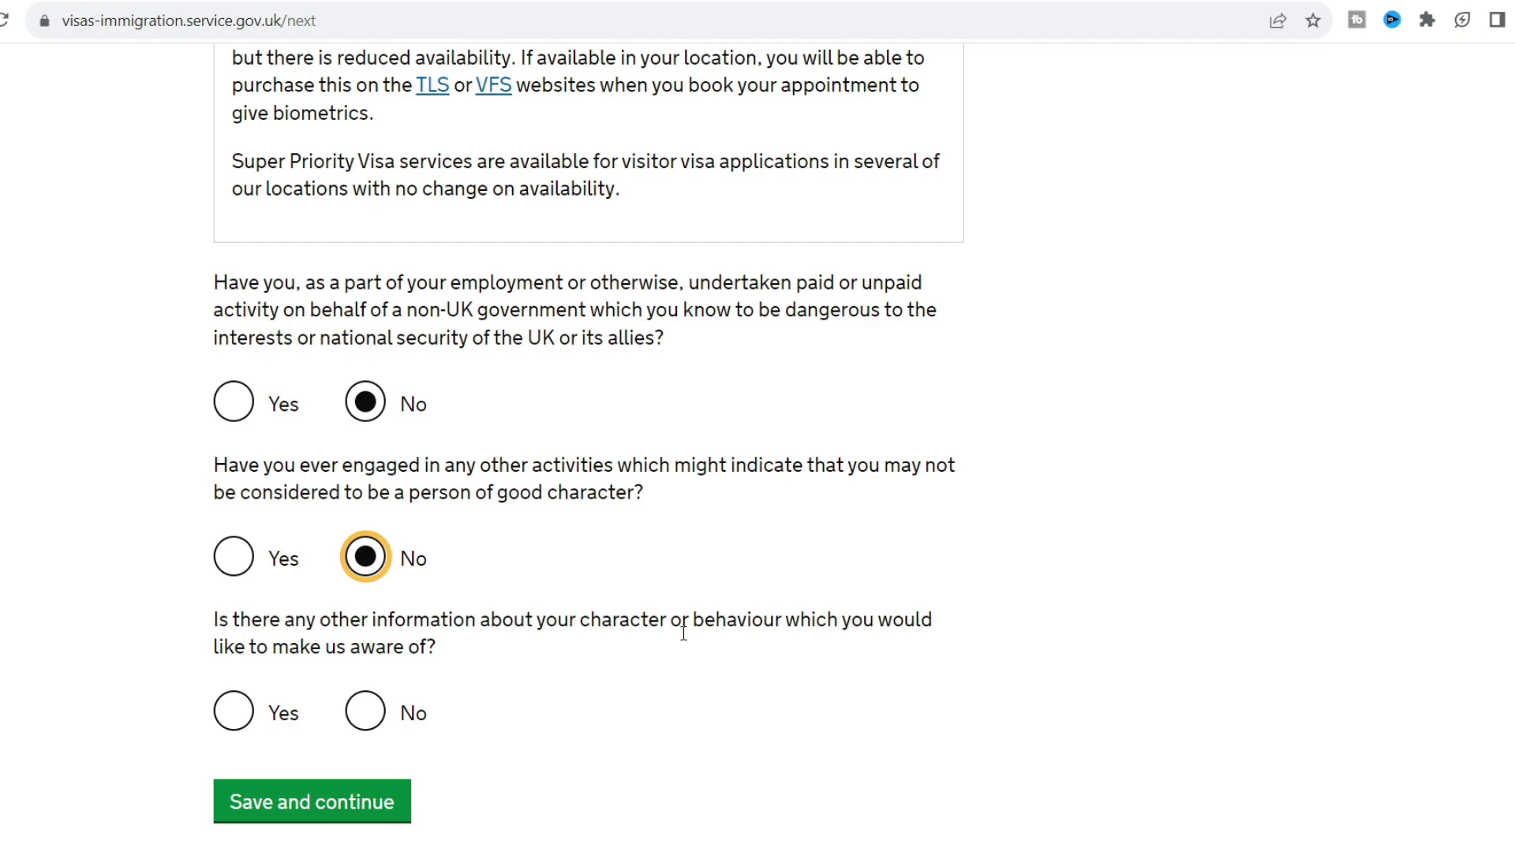
scroll(684, 633, down, 1)
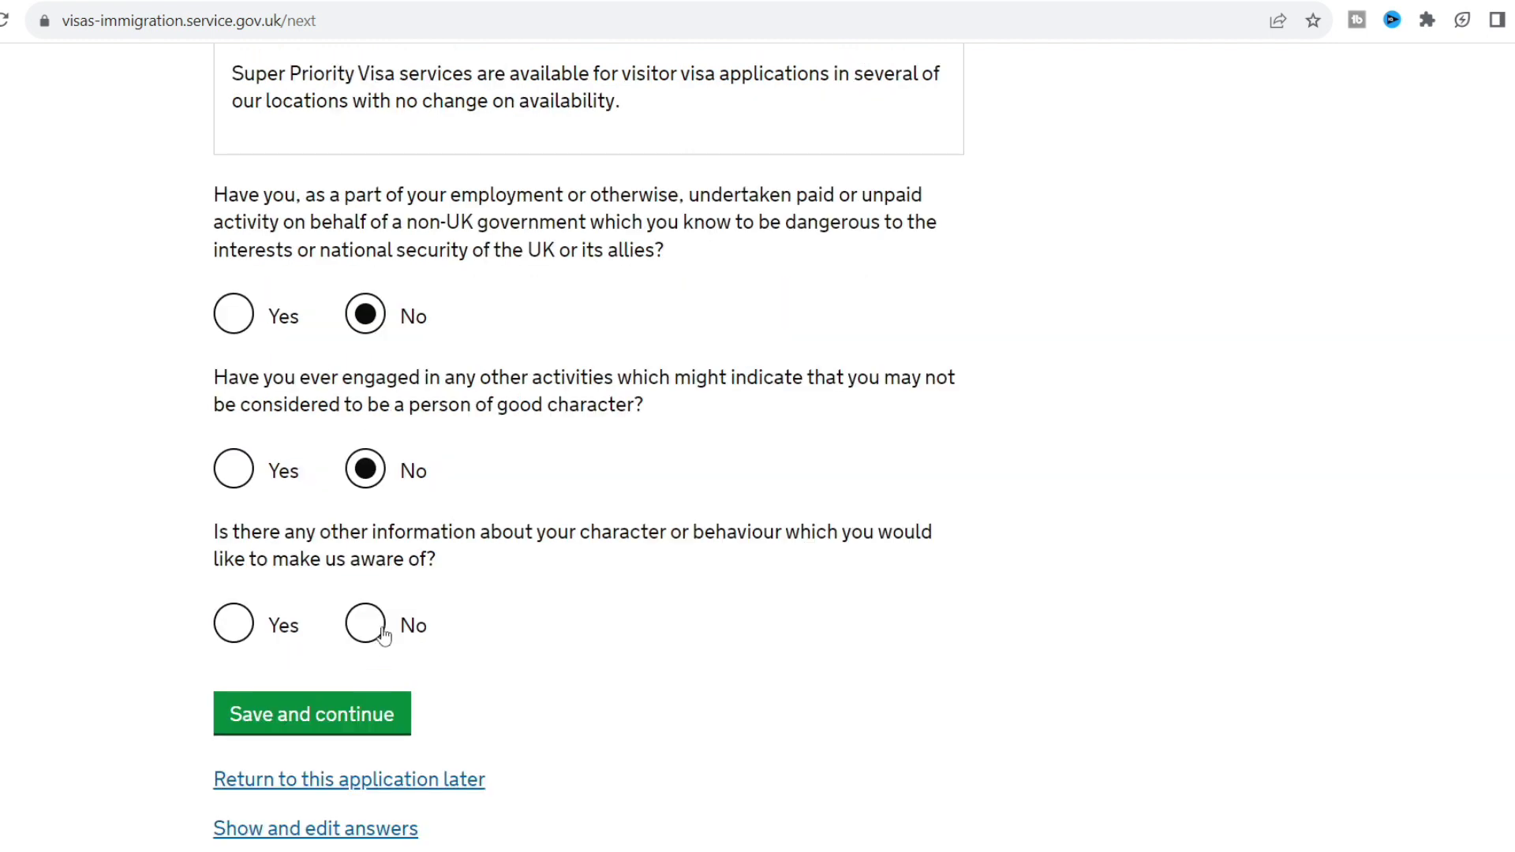
click(376, 628)
scroll(694, 663, down, 1)
click(399, 630)
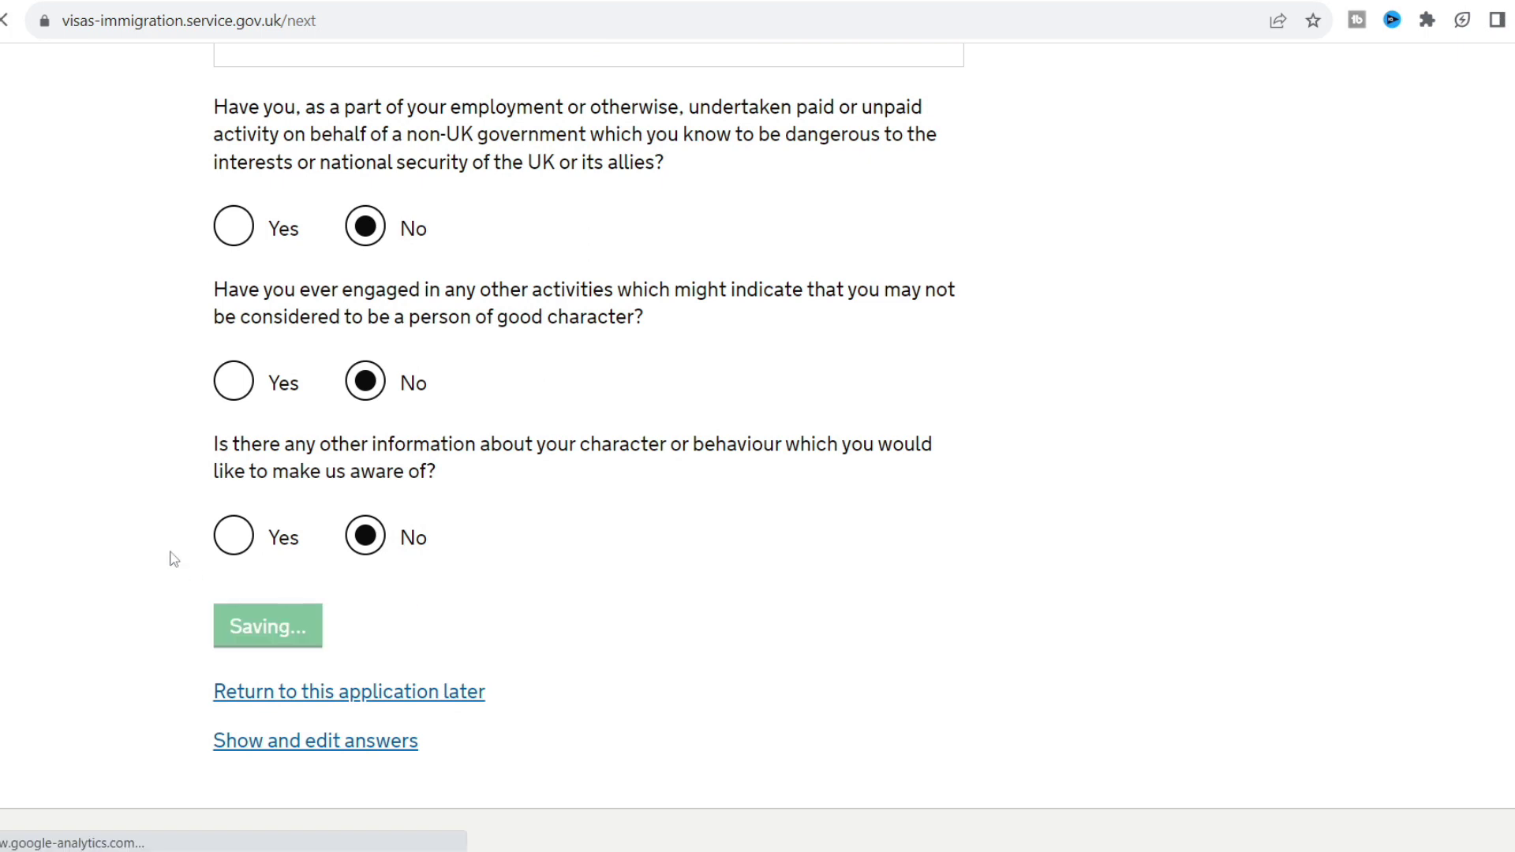
Declare not having worked in any of the listed jobs and save.
scroll(148, 556, down, 2)
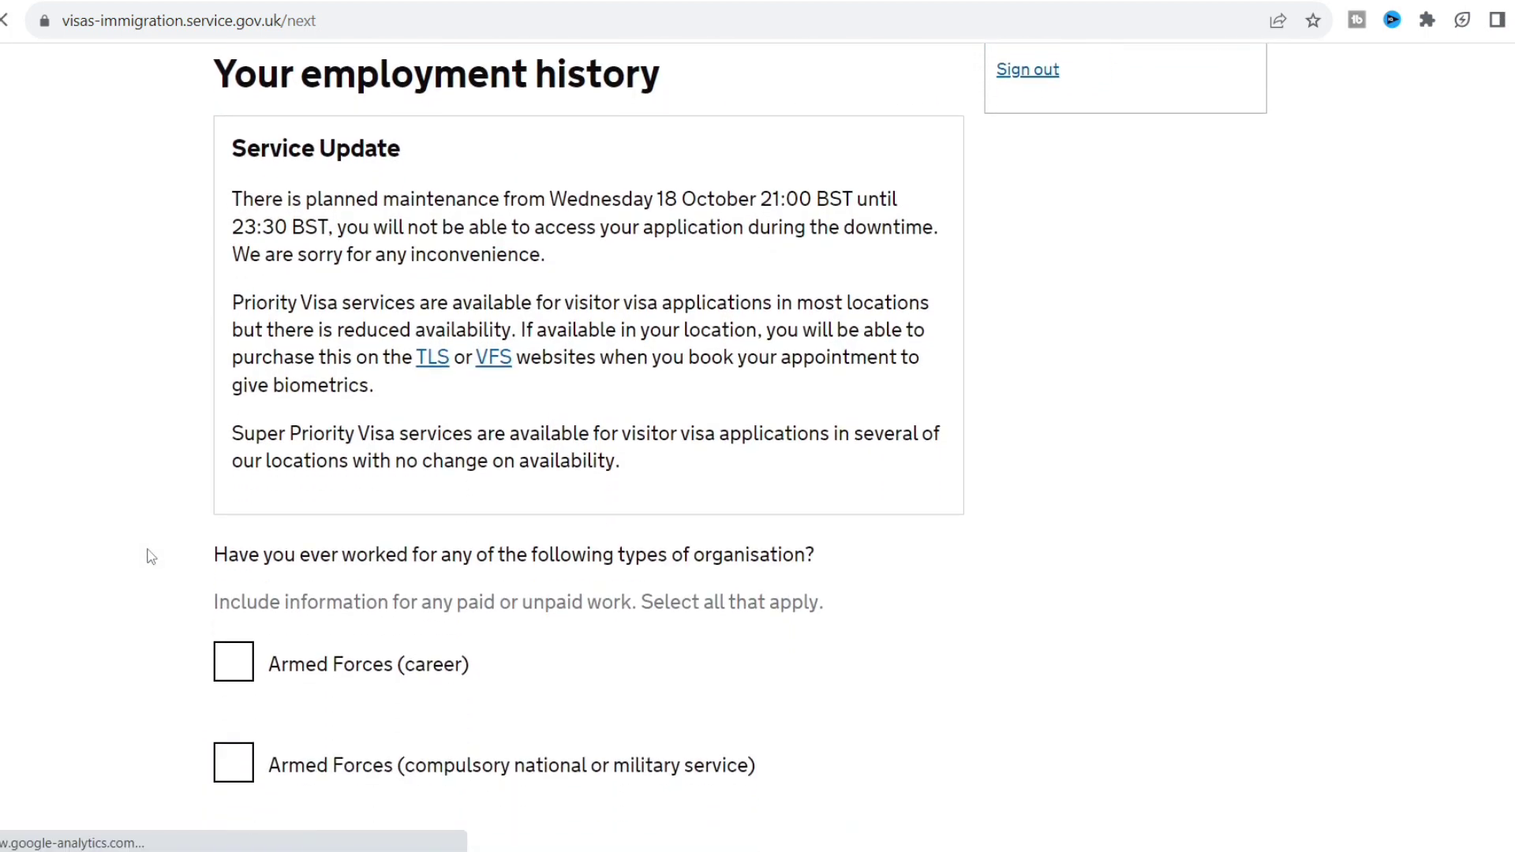
scroll(150, 557, down, 1)
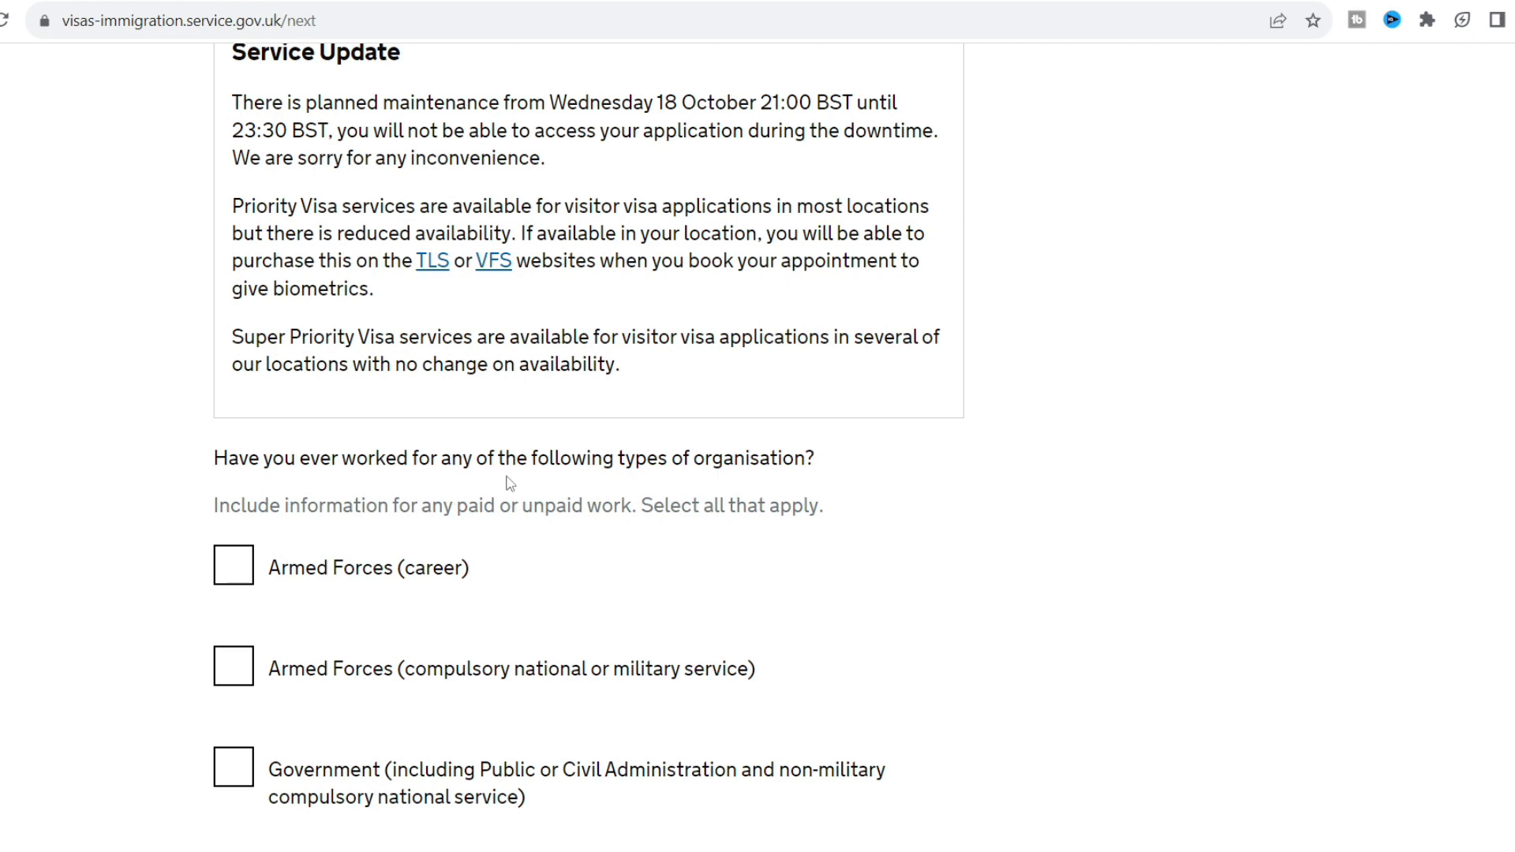
scroll(510, 483, down, 4)
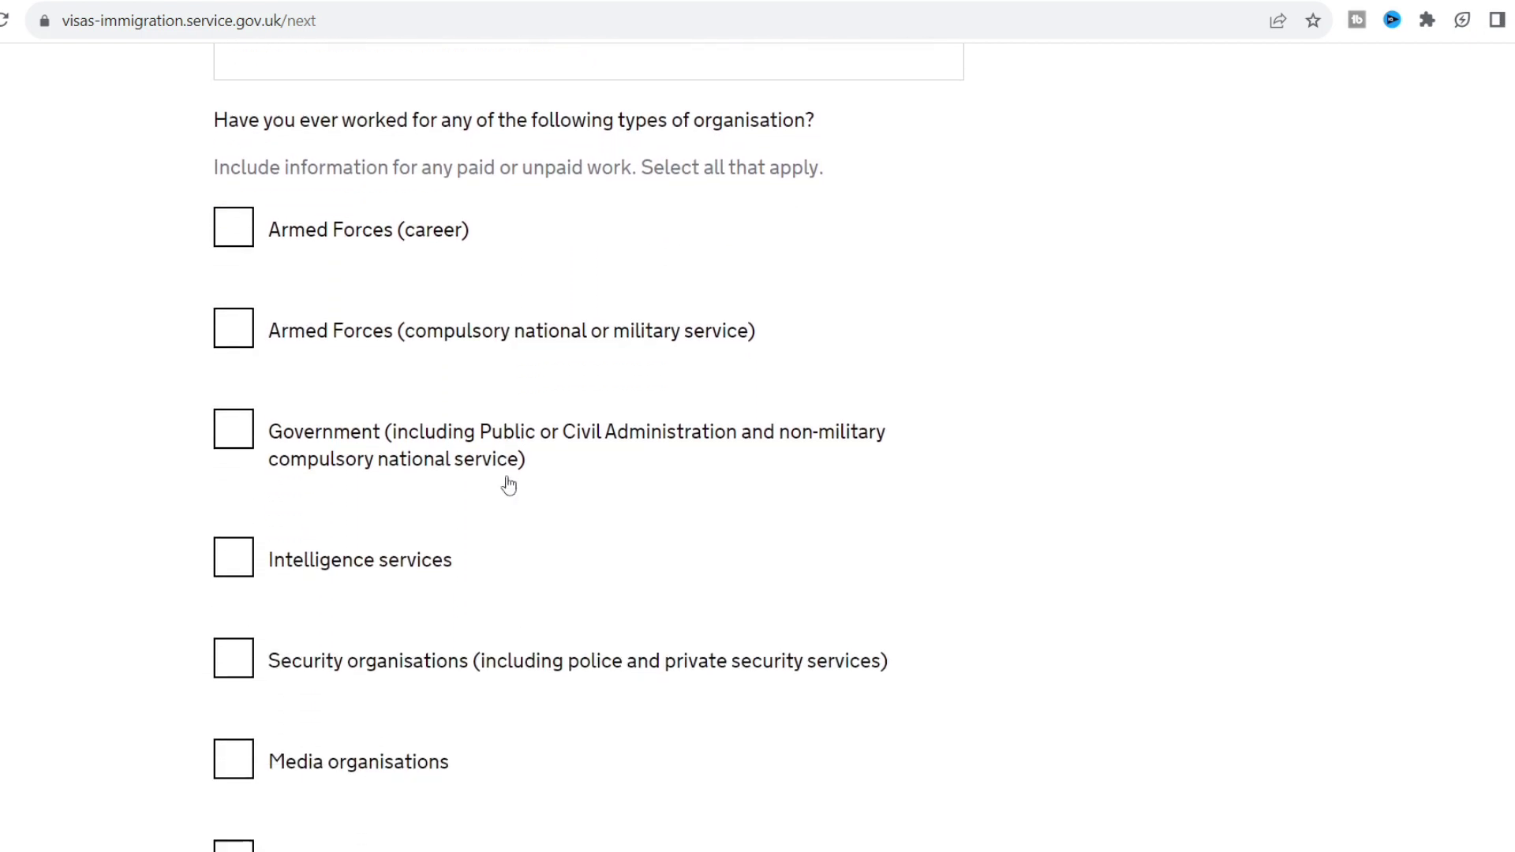
scroll(509, 484, down, 3)
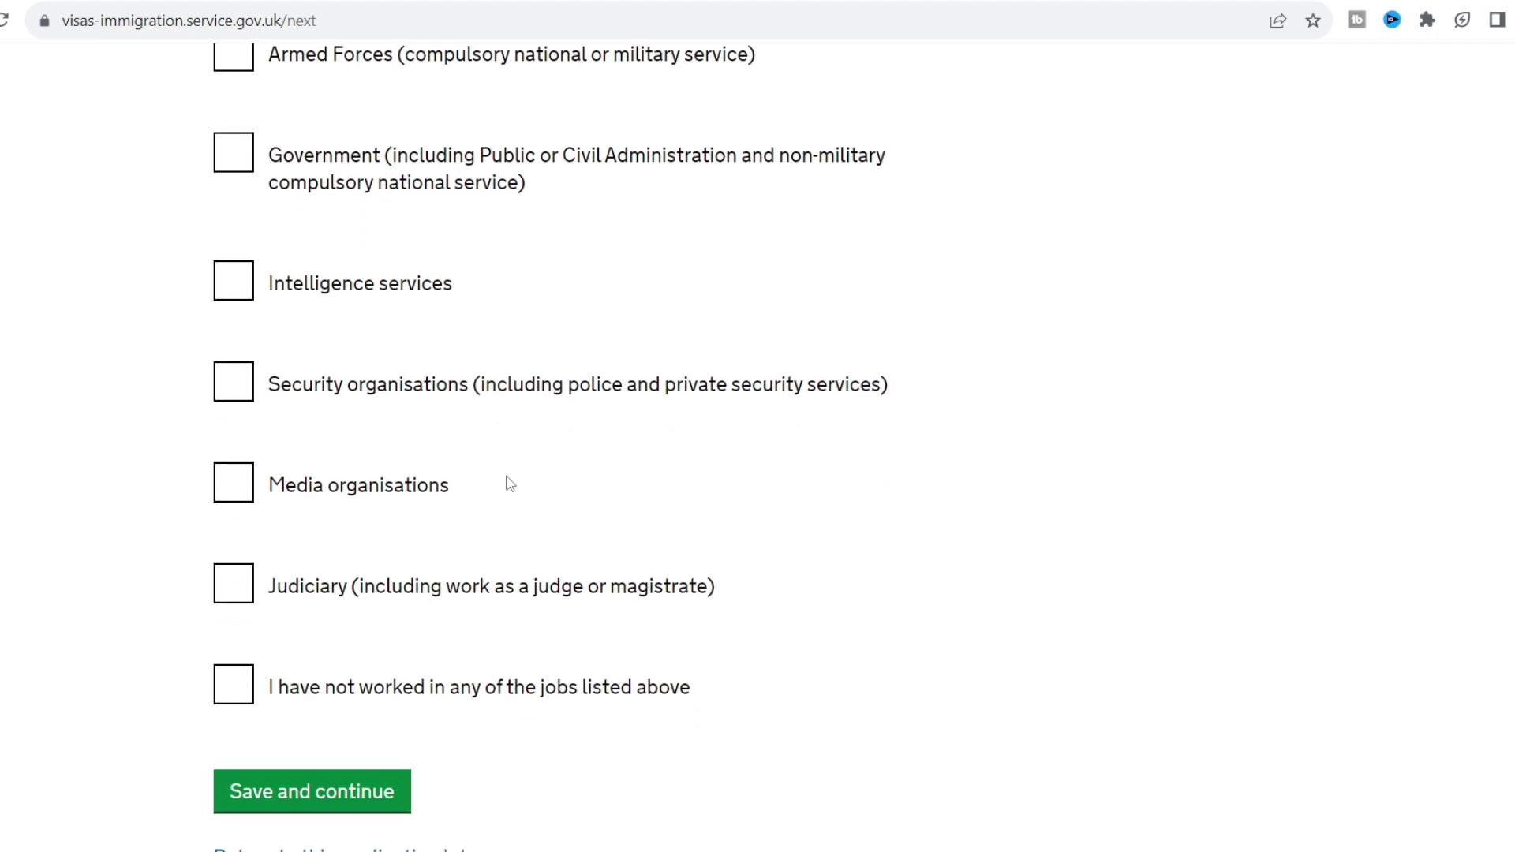
scroll(509, 485, down, 1)
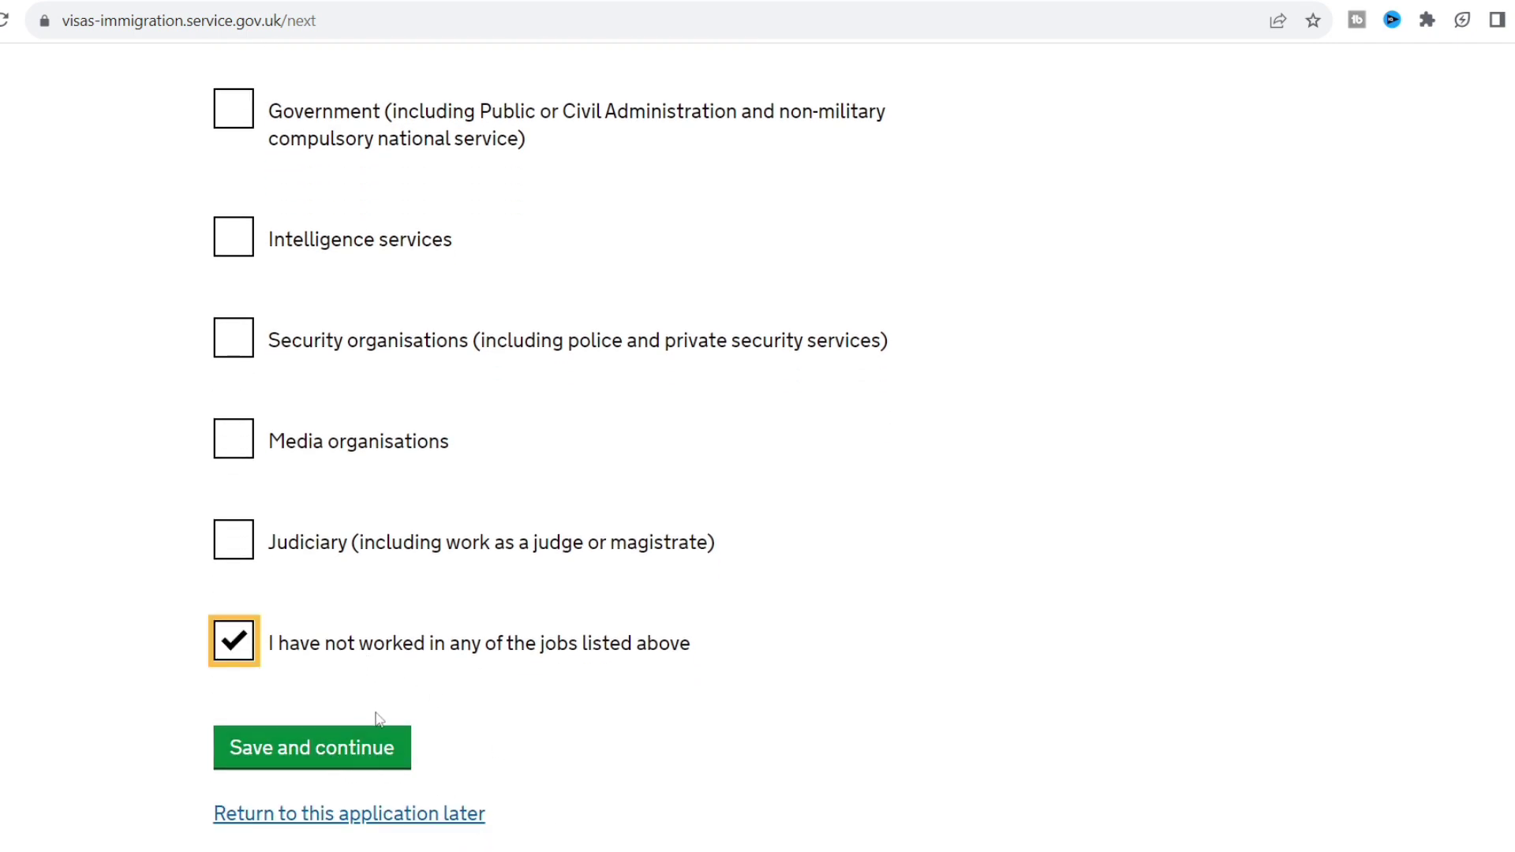
click(377, 754)
Scroll through the Check your answers summary of the application.
scroll(129, 698, down, 6)
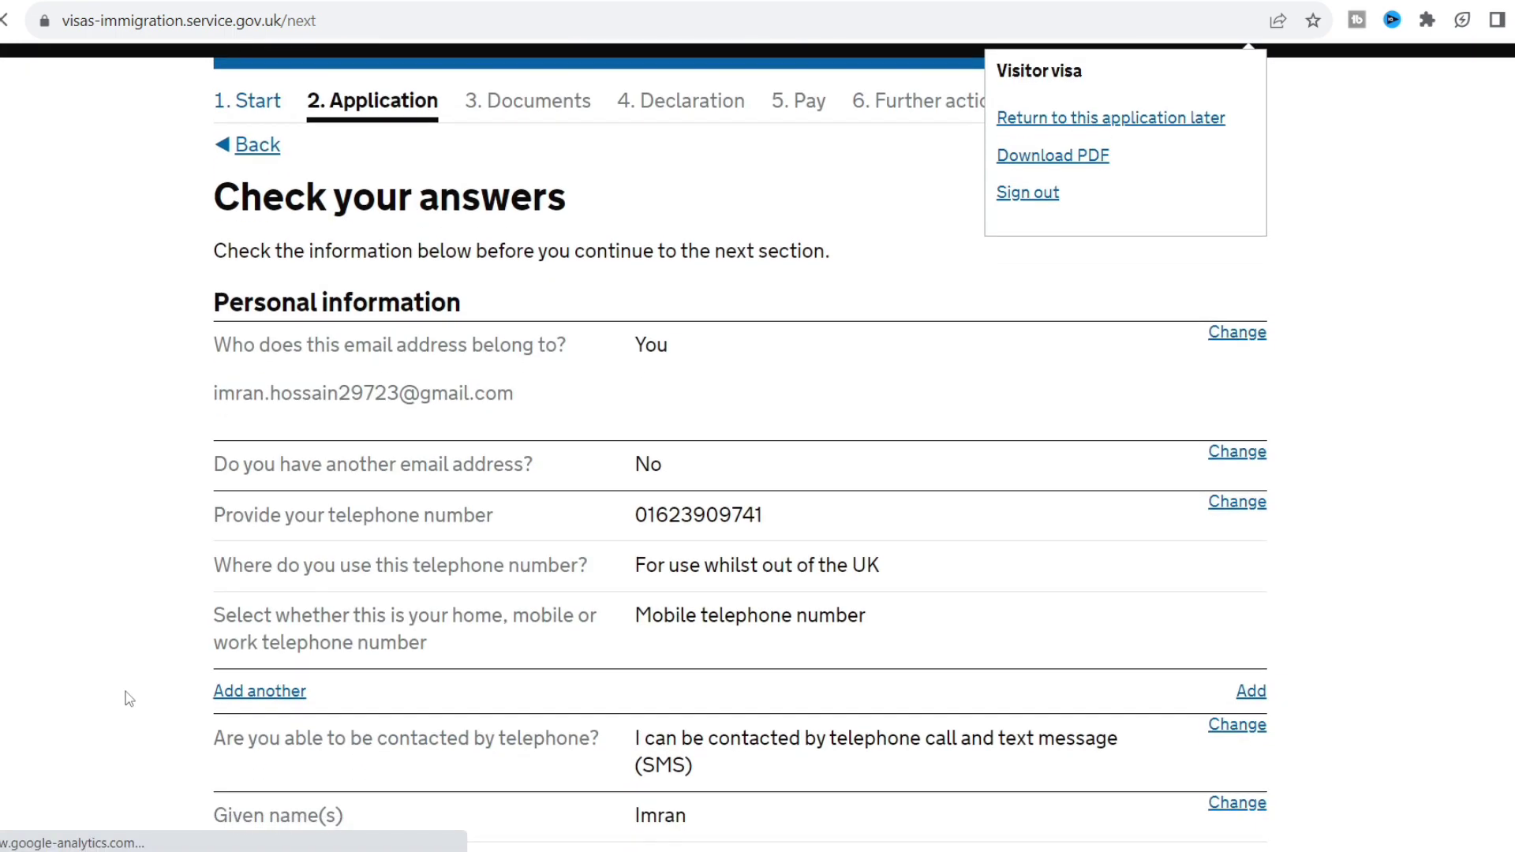
scroll(129, 698, down, 15)
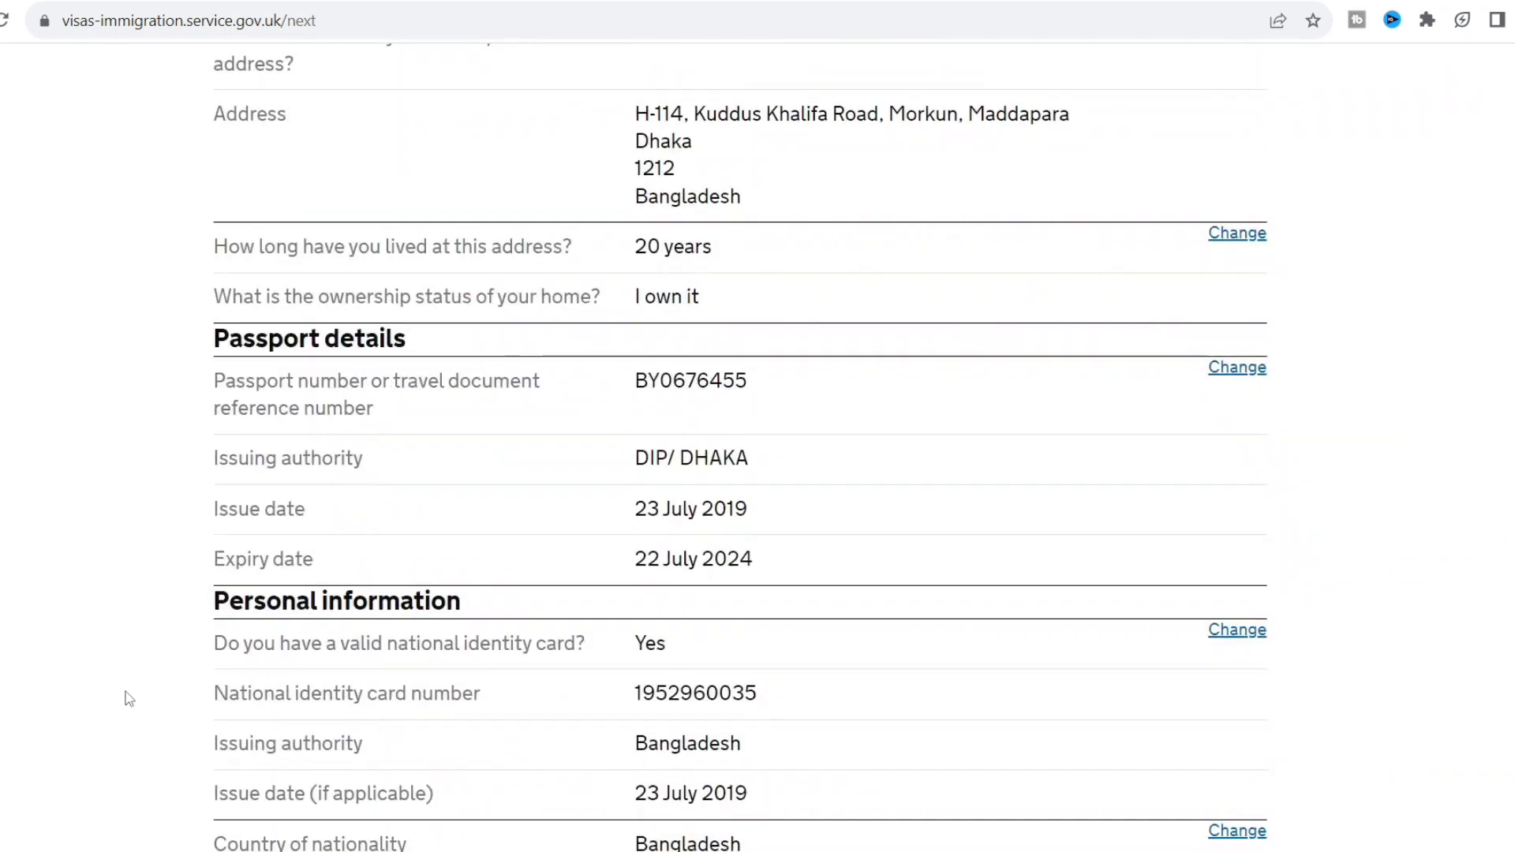
scroll(129, 698, down, 20)
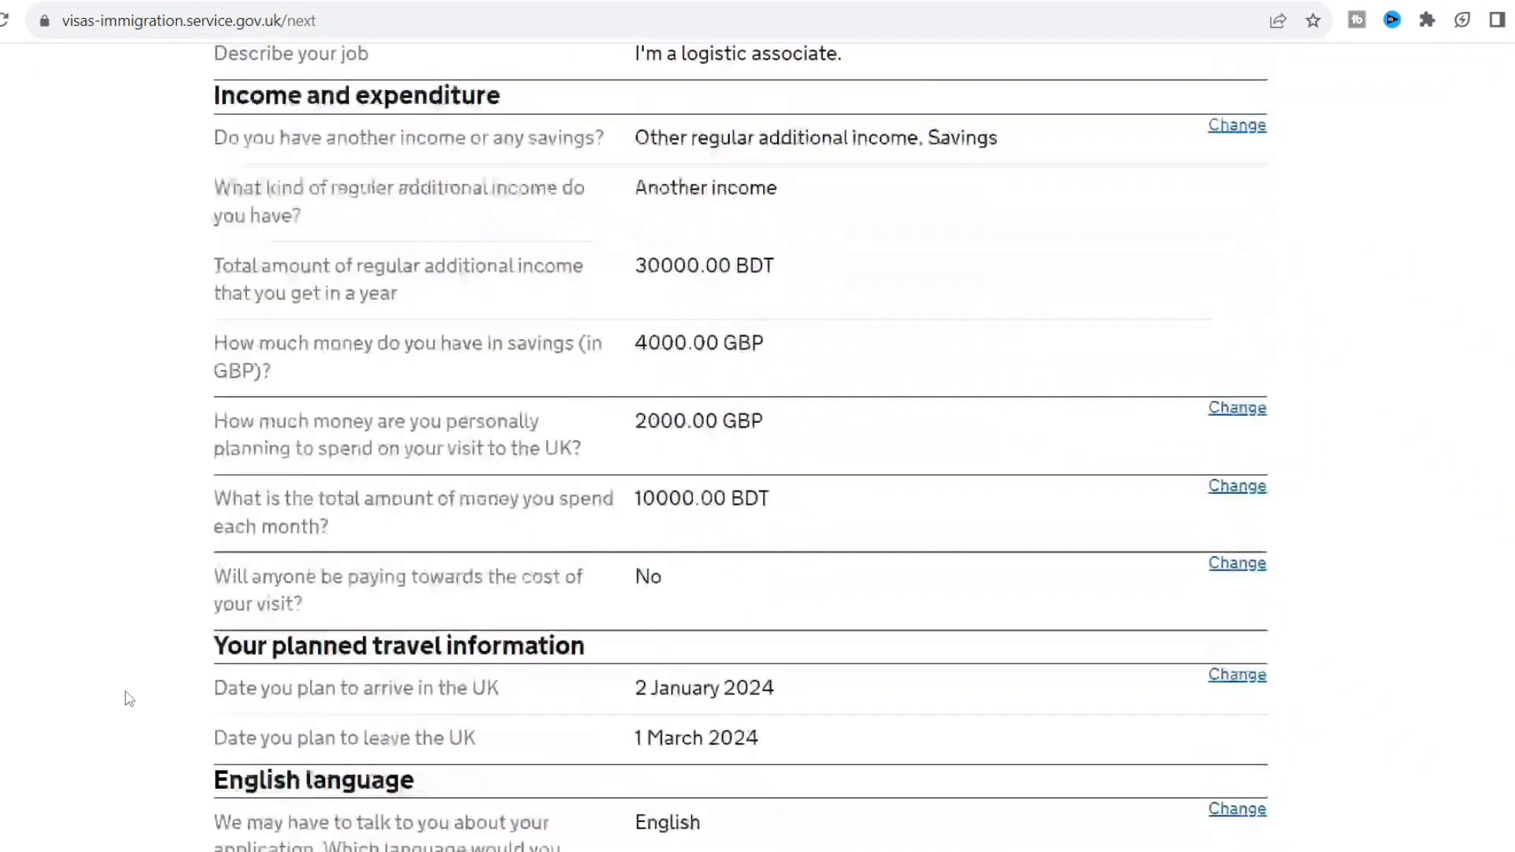
scroll(129, 699, down, 7)
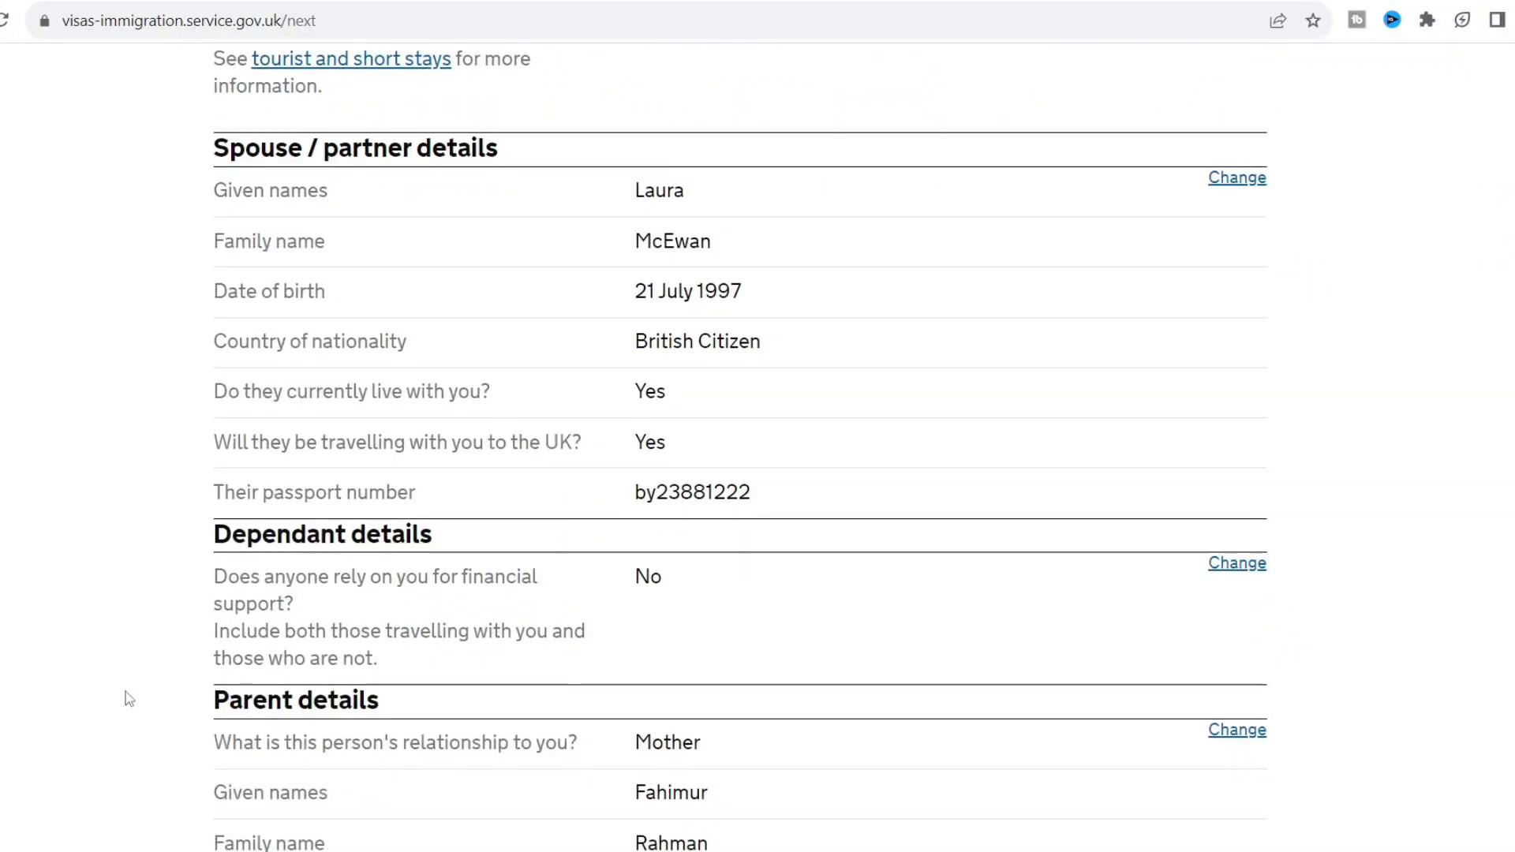
scroll(129, 699, down, 20)
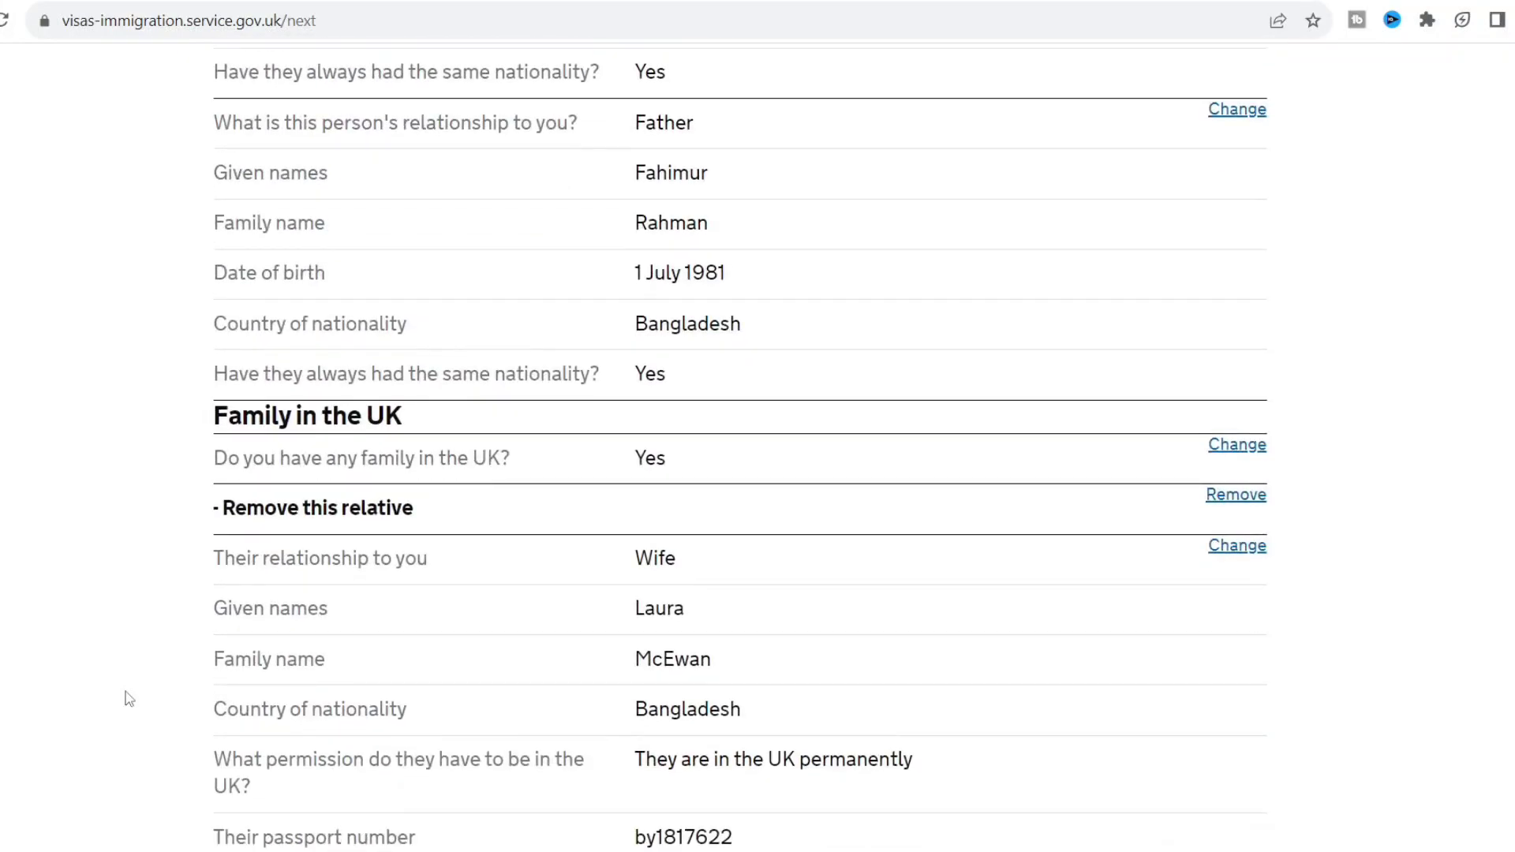
scroll(128, 698, down, 20)
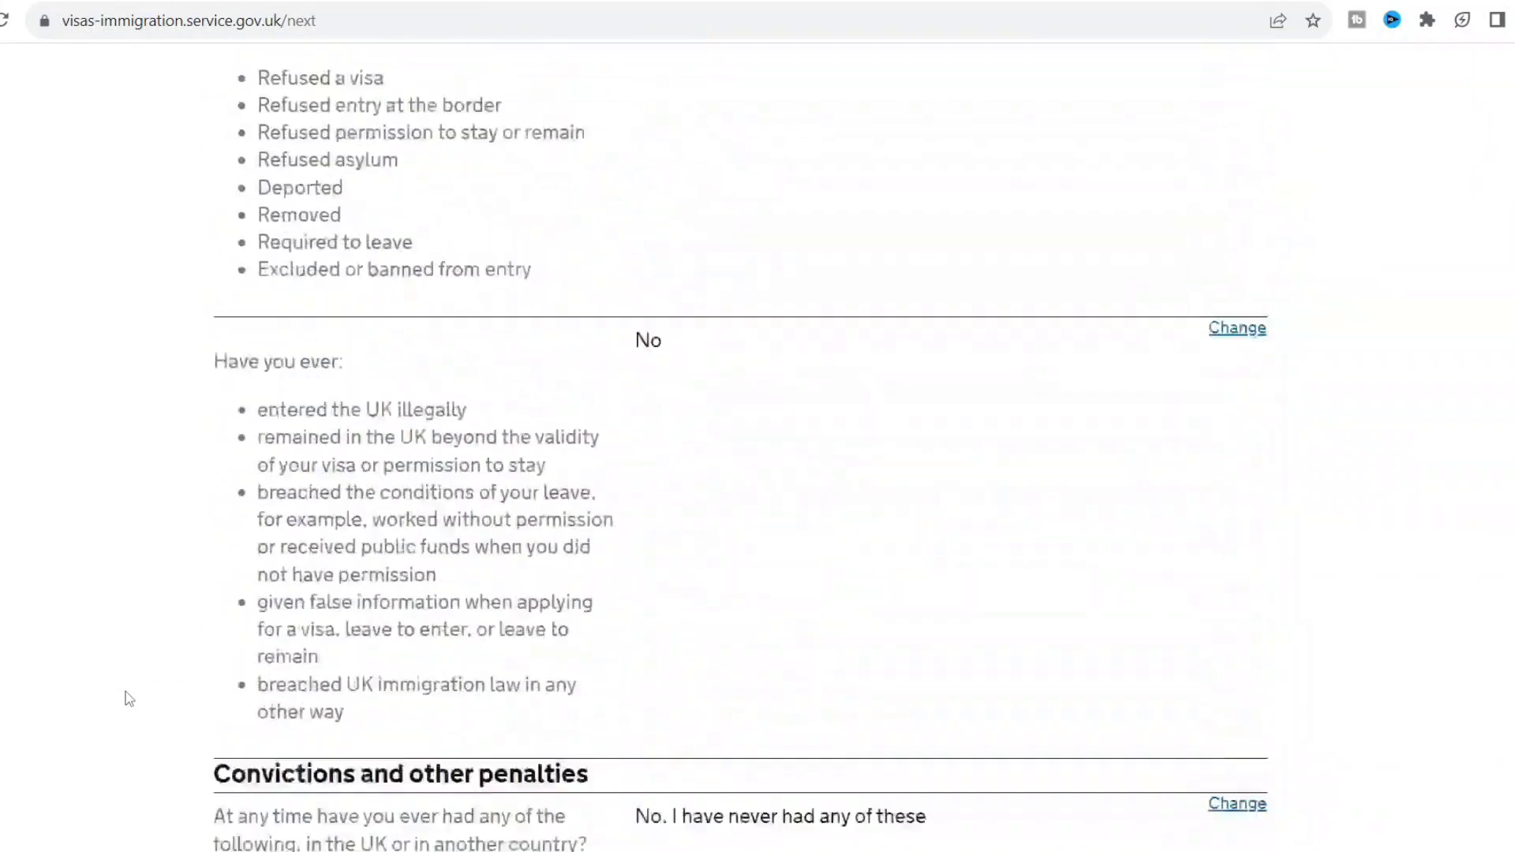
scroll(129, 698, down, 20)
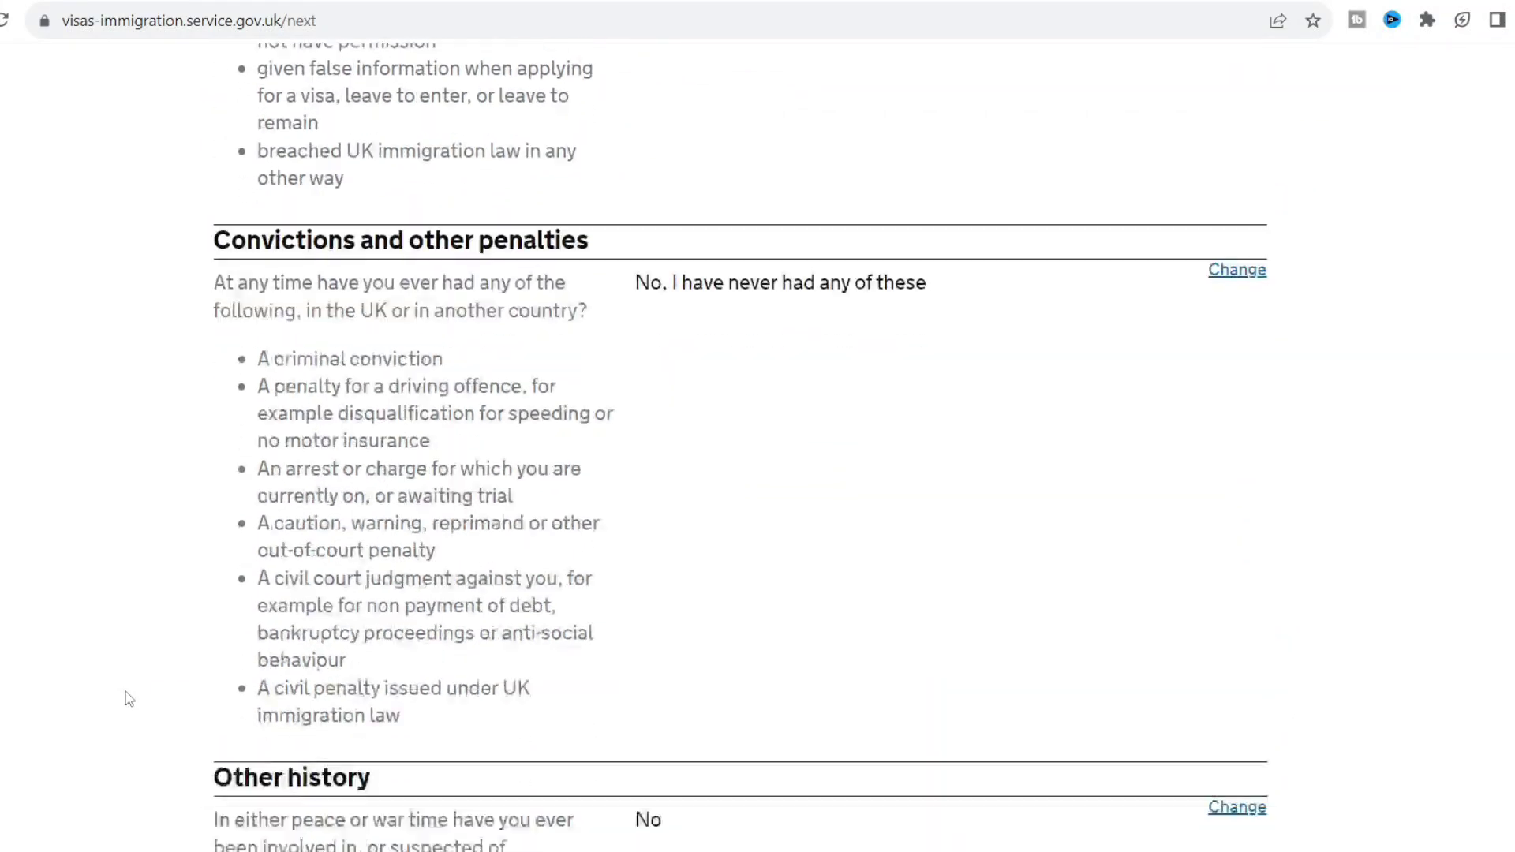
scroll(128, 698, down, 10)
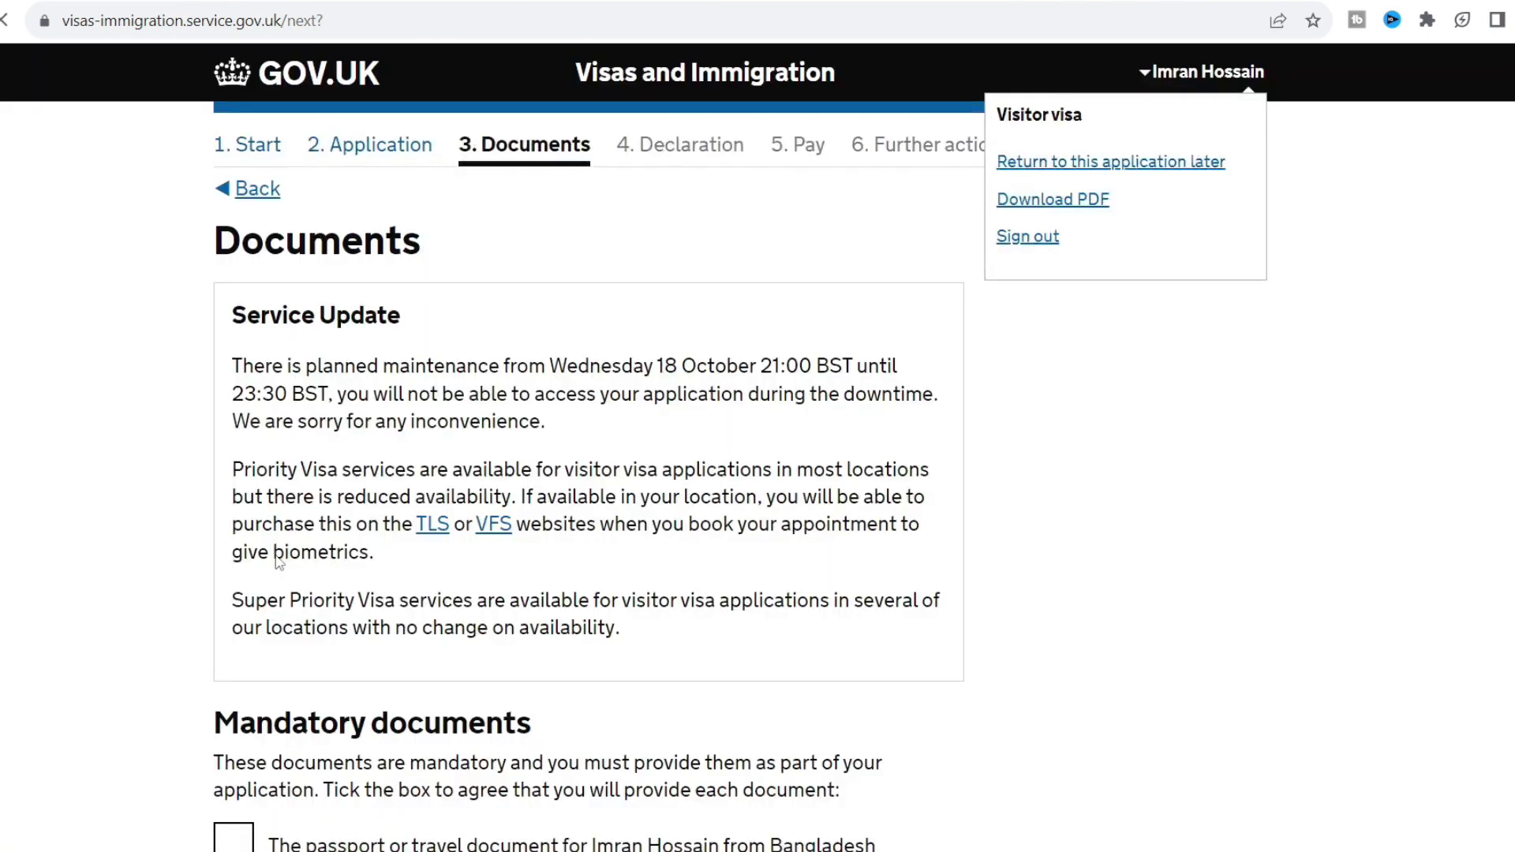
Agree to provide the passport, Evidence of funds and UK family invitation, then save.
scroll(120, 387, down, 2)
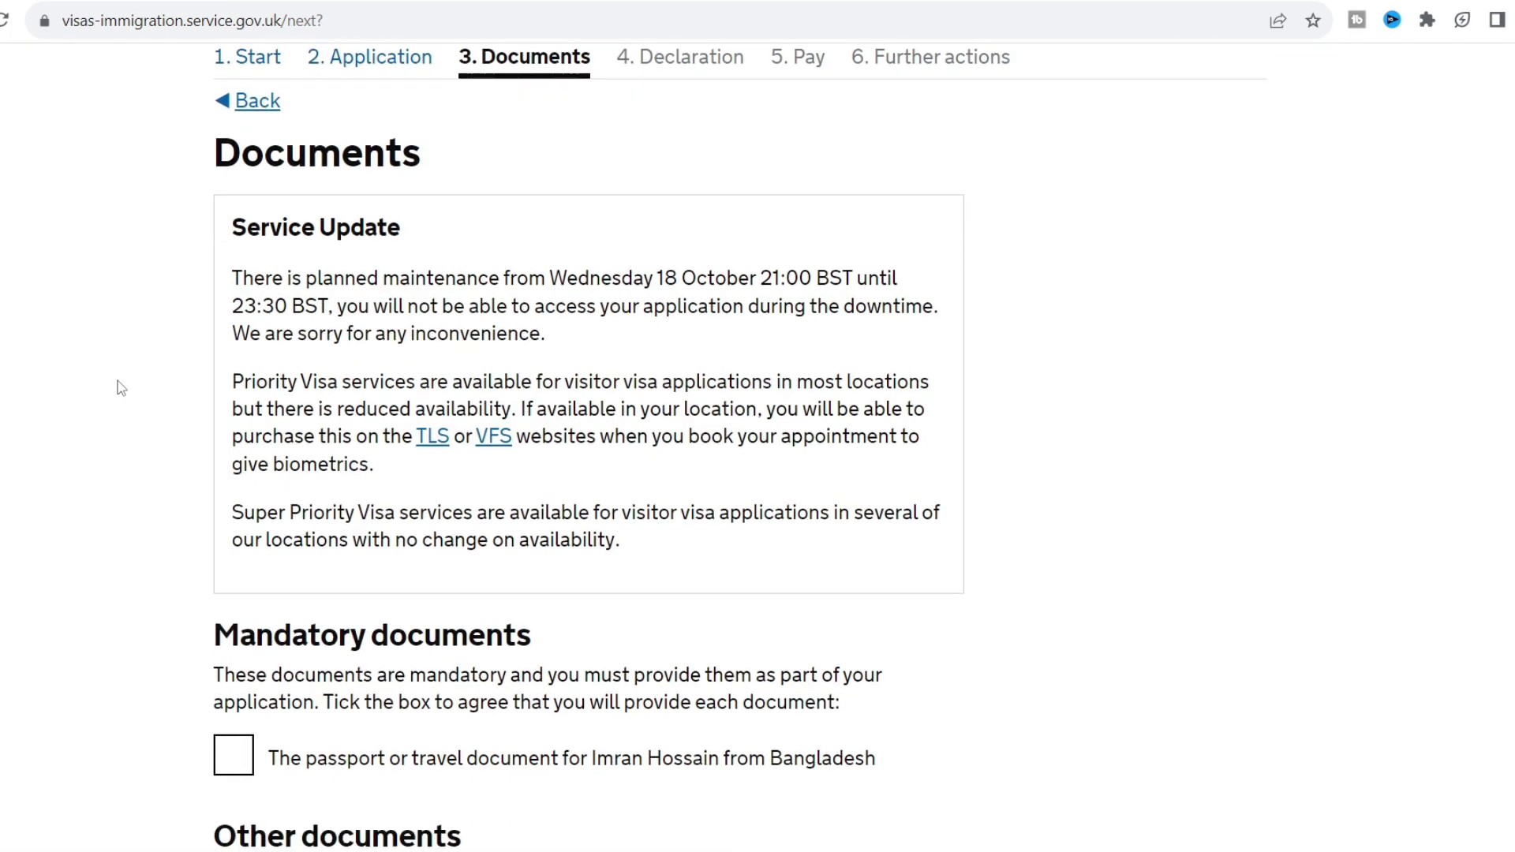
scroll(121, 388, down, 5)
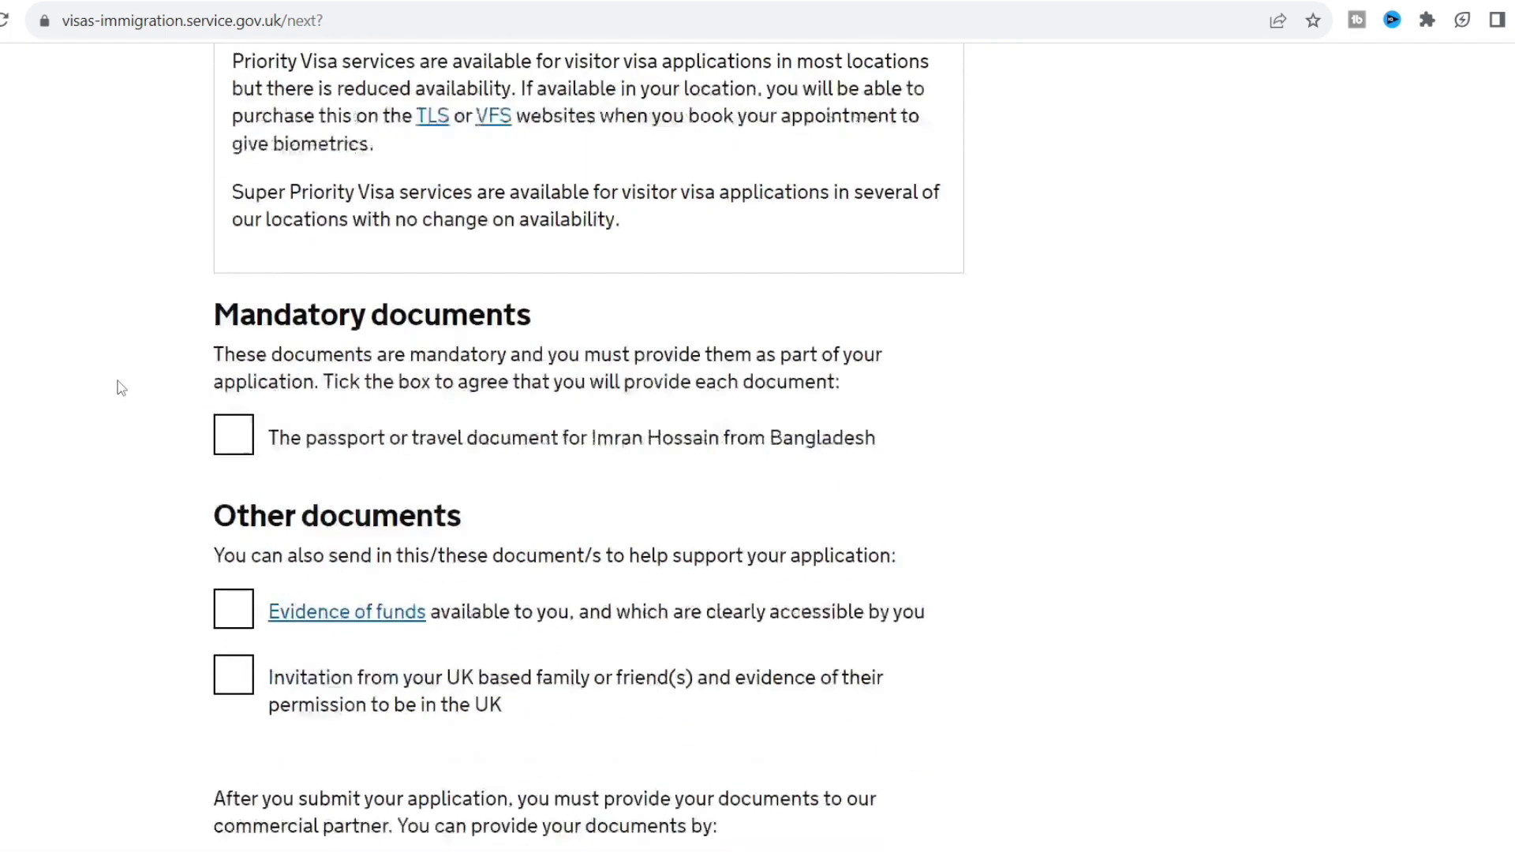
click(235, 359)
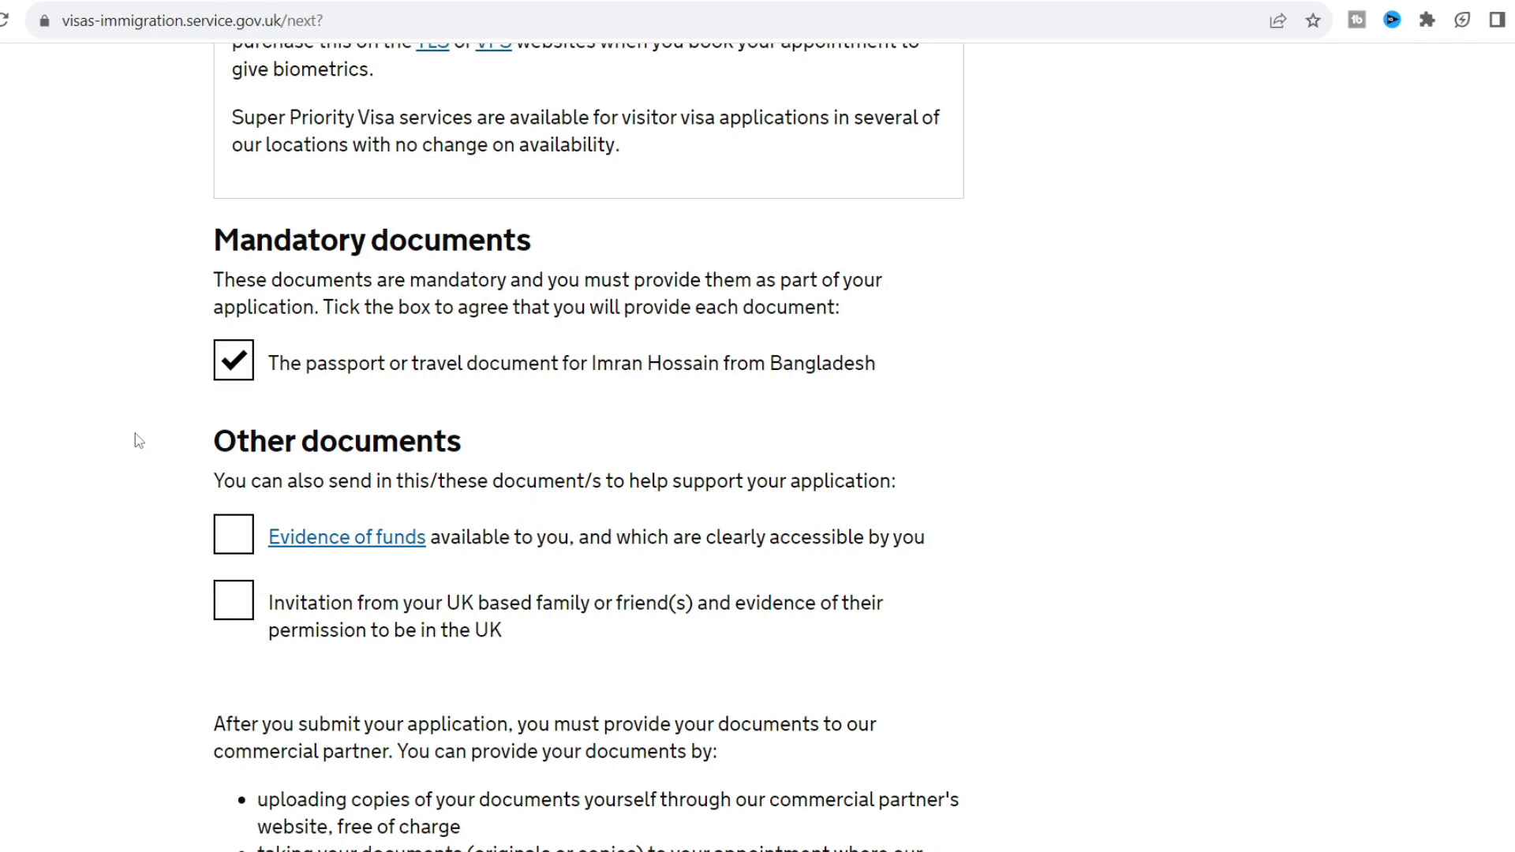
scroll(138, 441, down, 3)
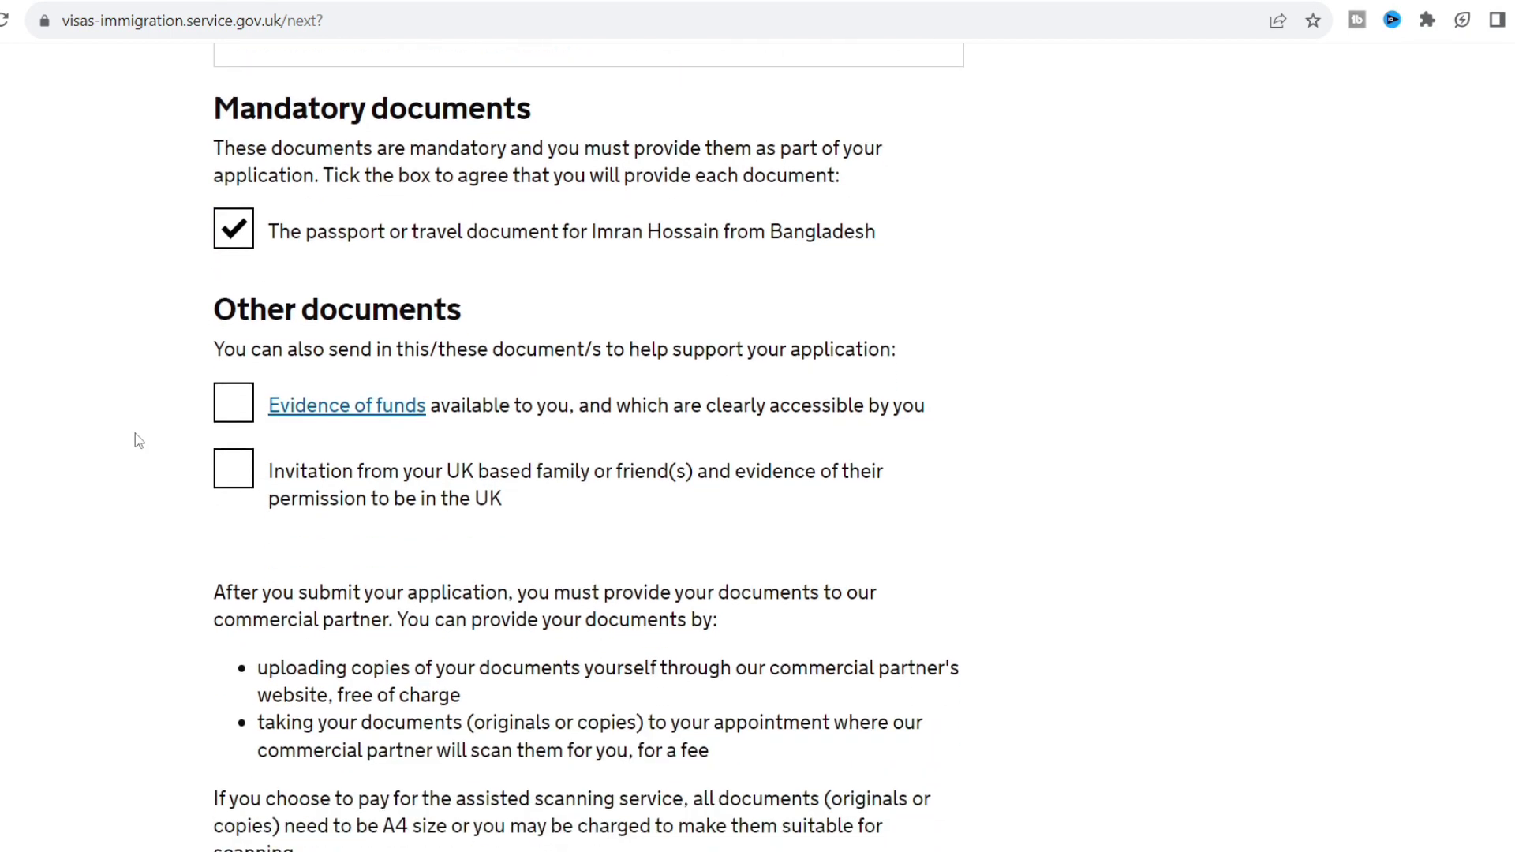
scroll(139, 441, down, 1)
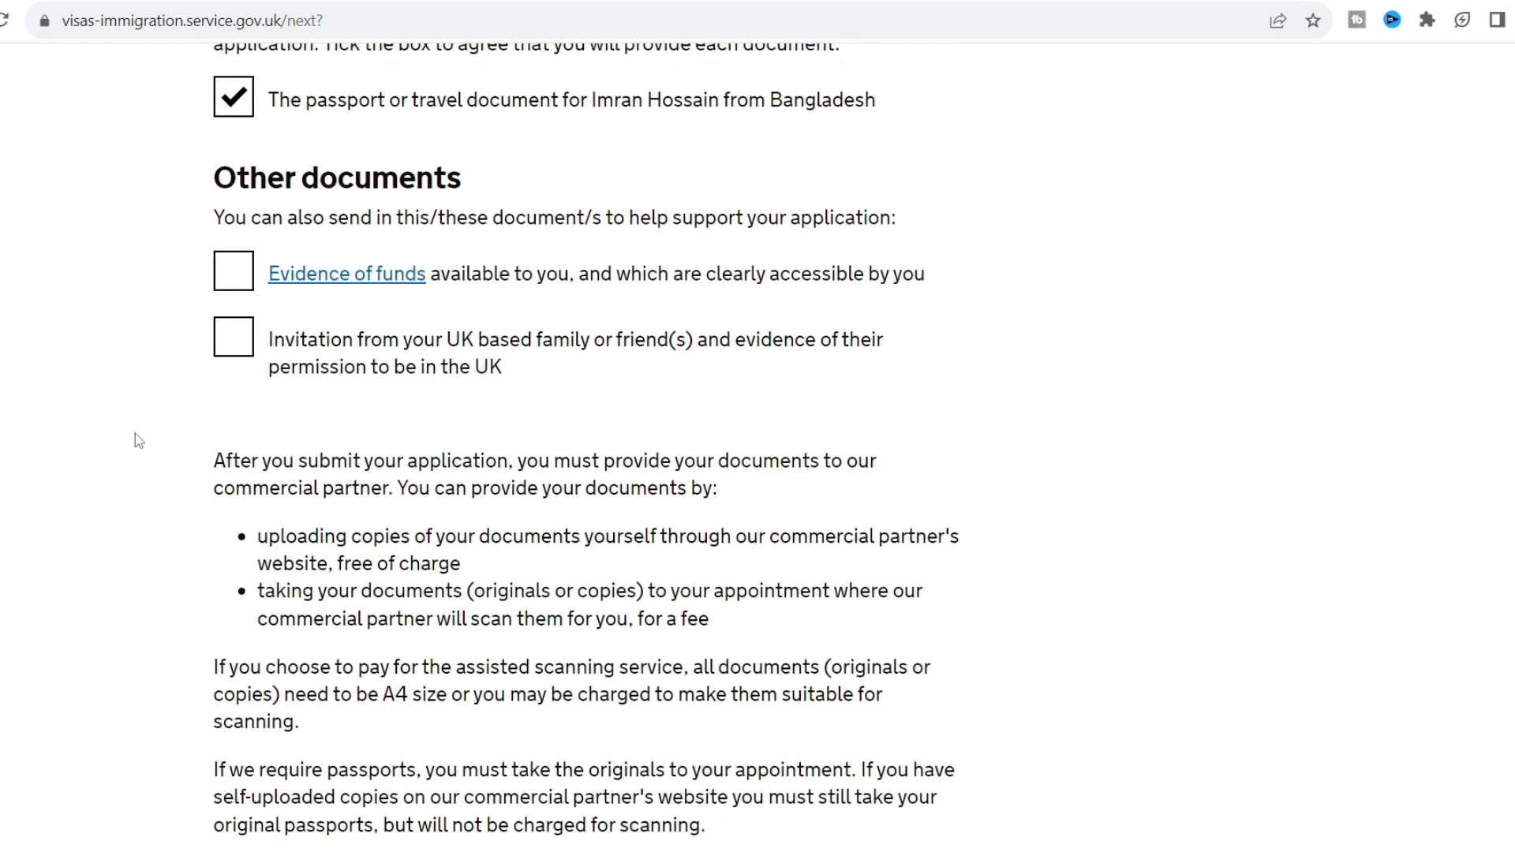
click(239, 283)
click(245, 348)
scroll(111, 426, down, 4)
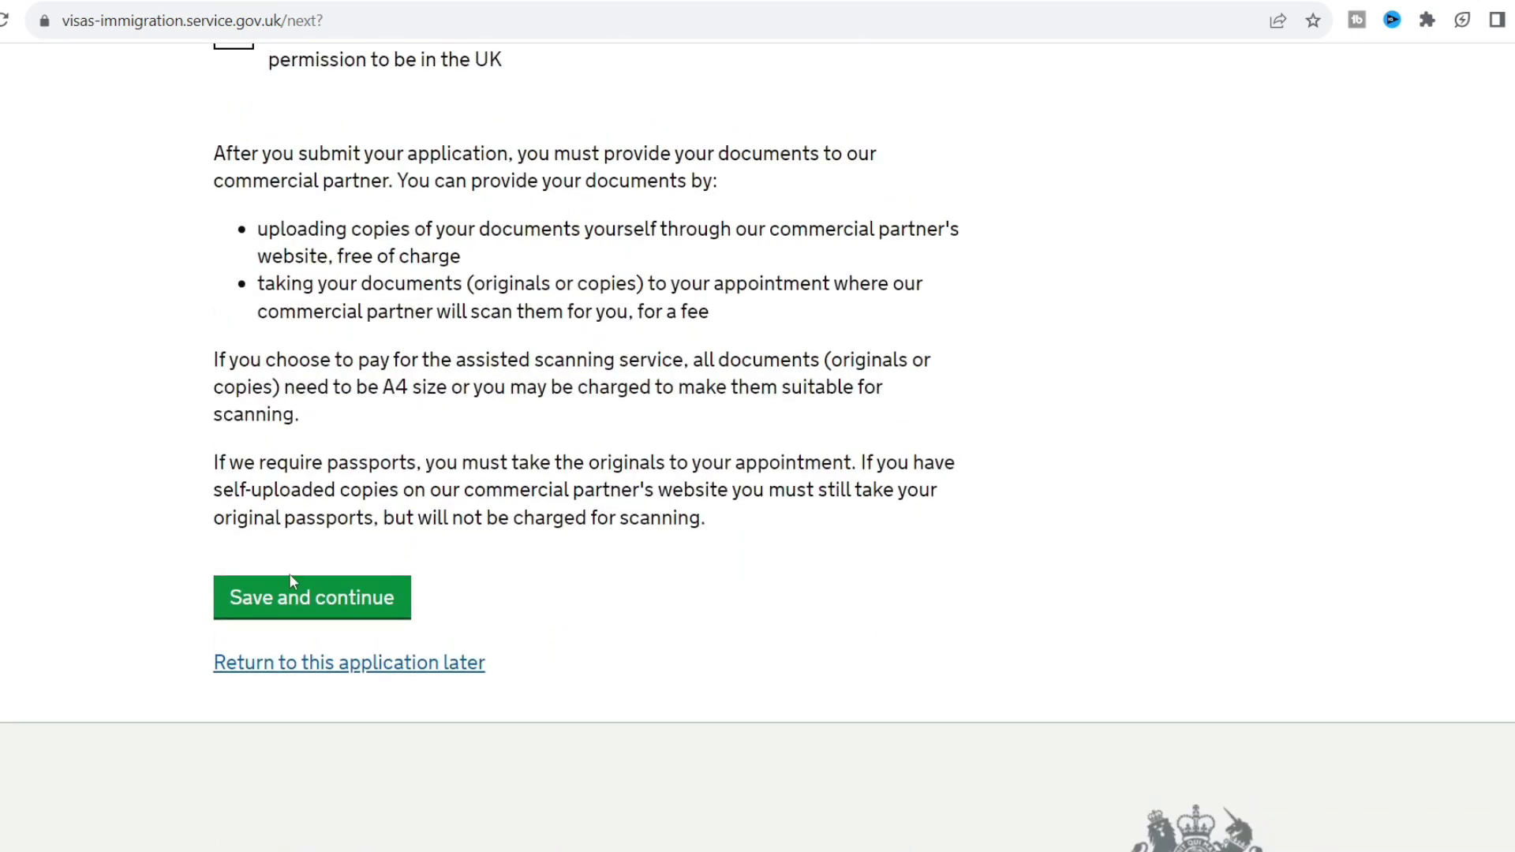
click(292, 590)
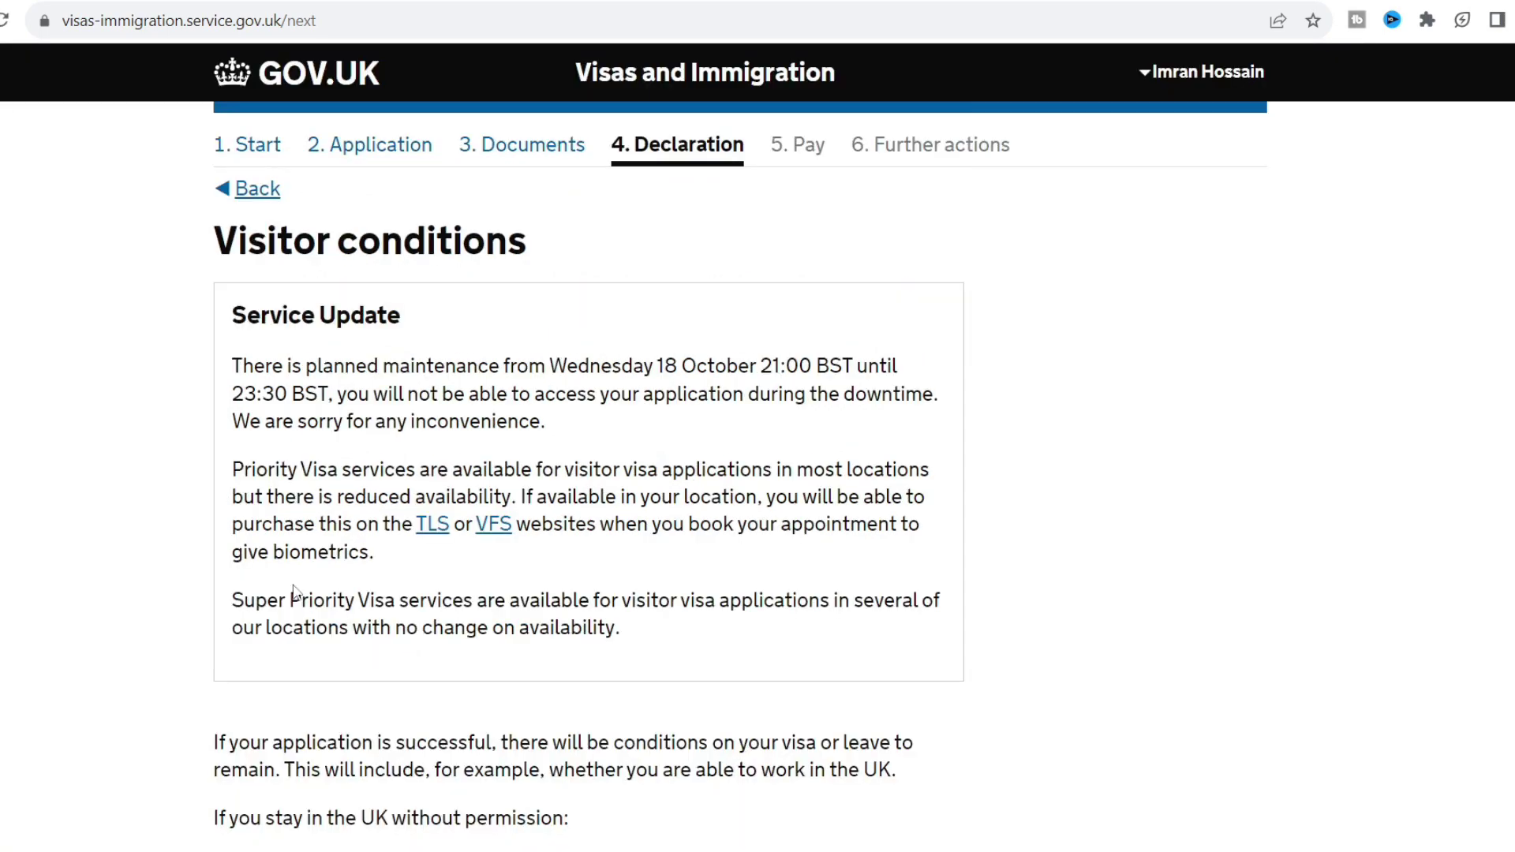
Accept the visitor conditions and save them.
scroll(293, 585, down, 1)
scroll(296, 592, down, 7)
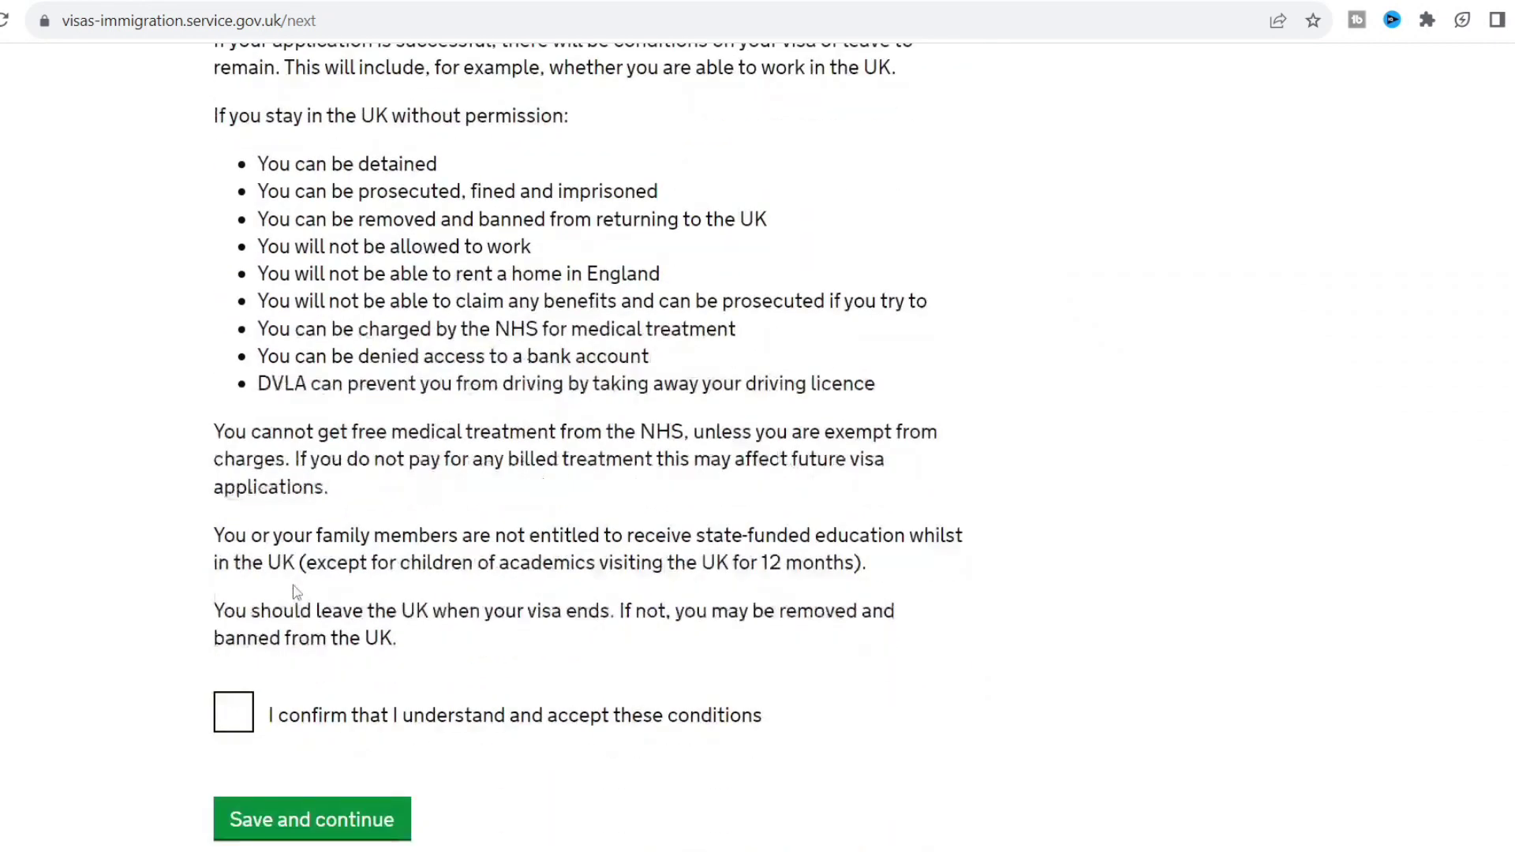
scroll(296, 591, down, 1)
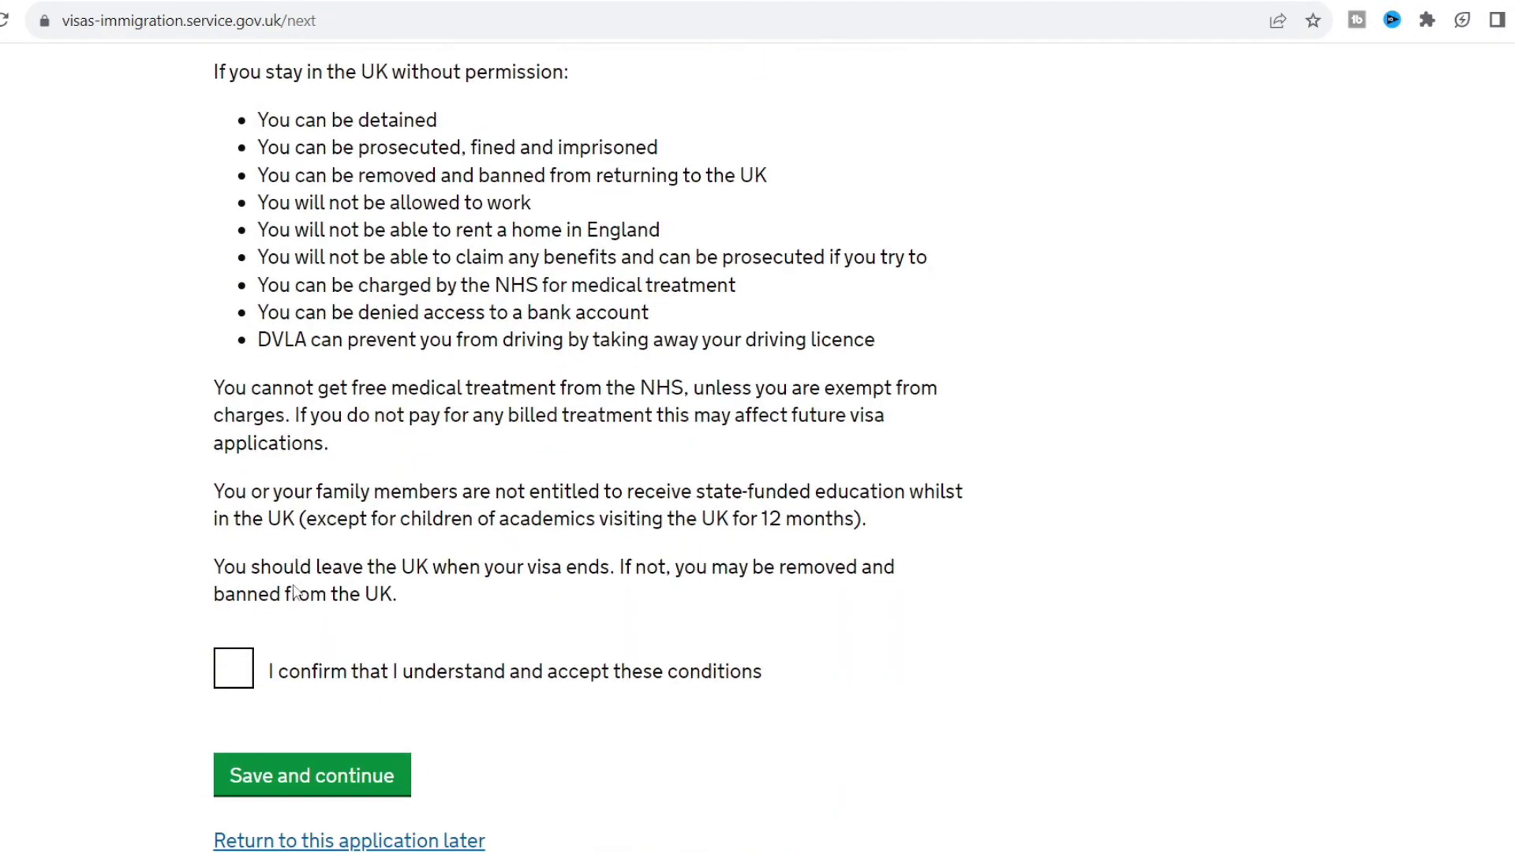
click(231, 669)
scroll(462, 500, up, 5)
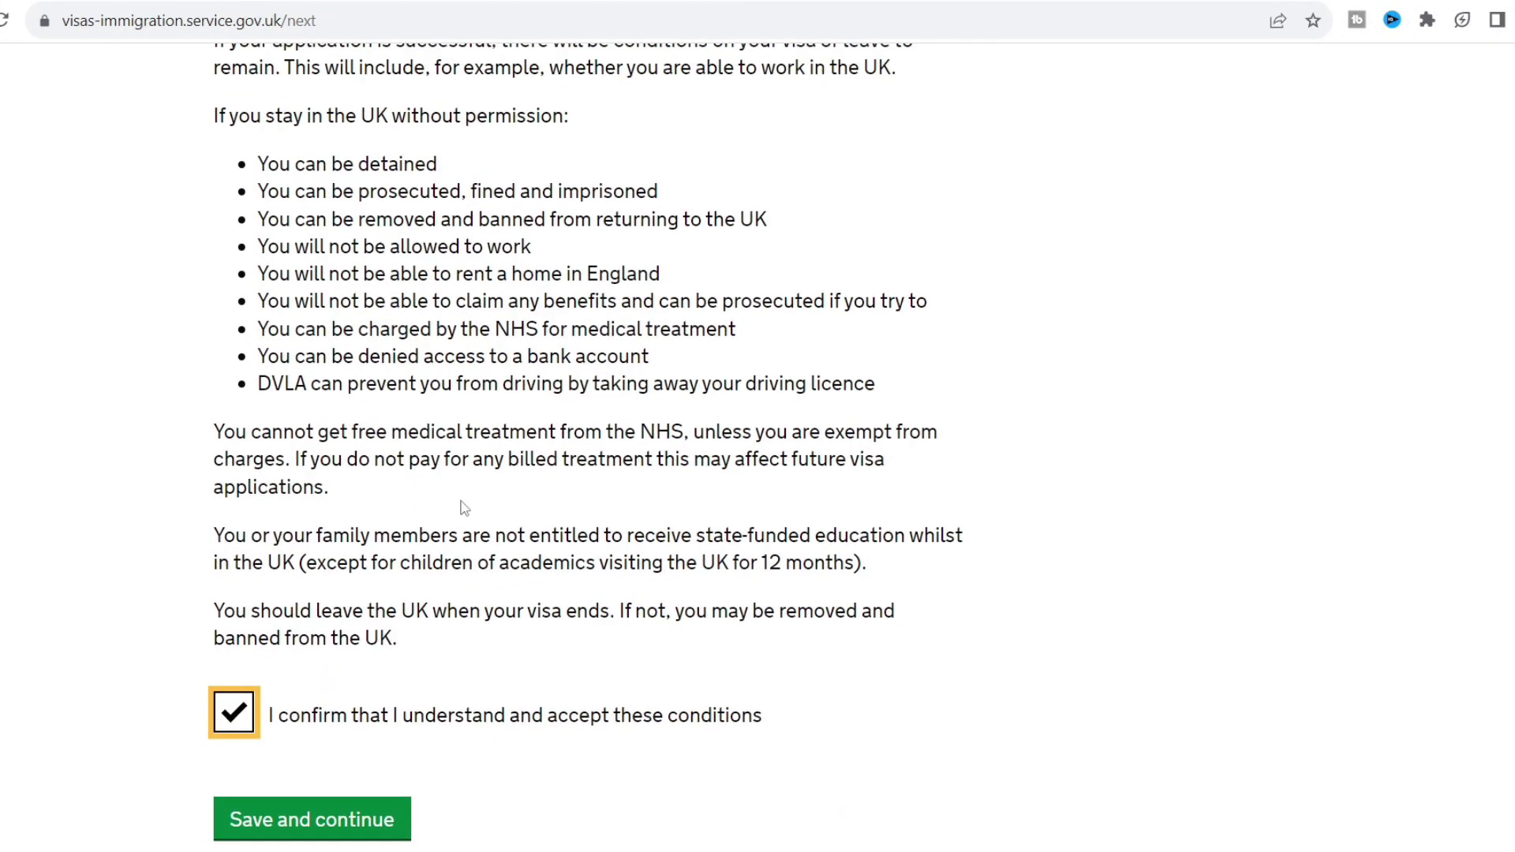
scroll(461, 500, down, 6)
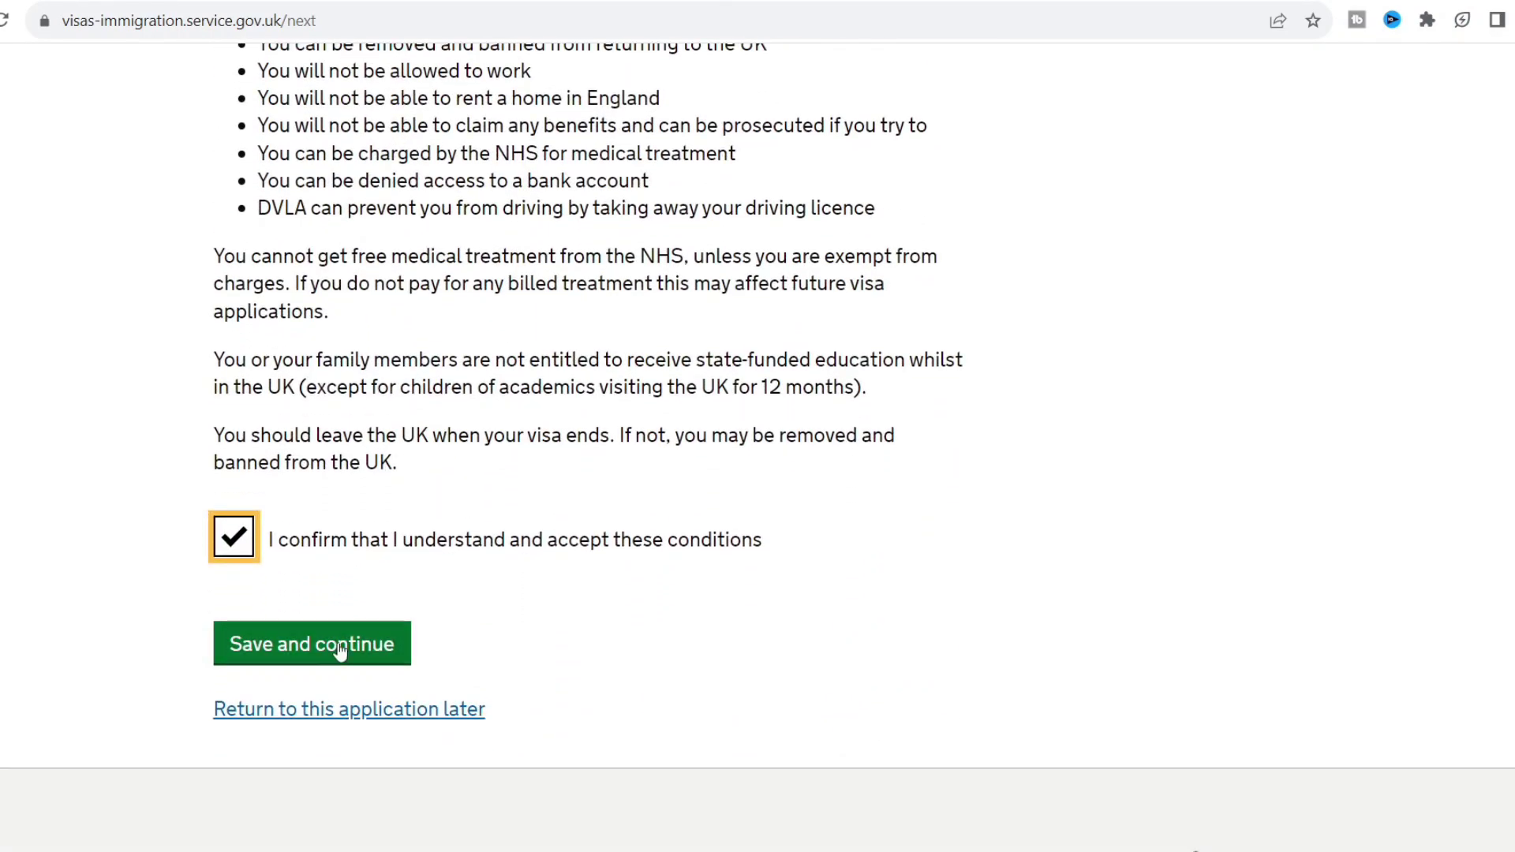
click(339, 648)
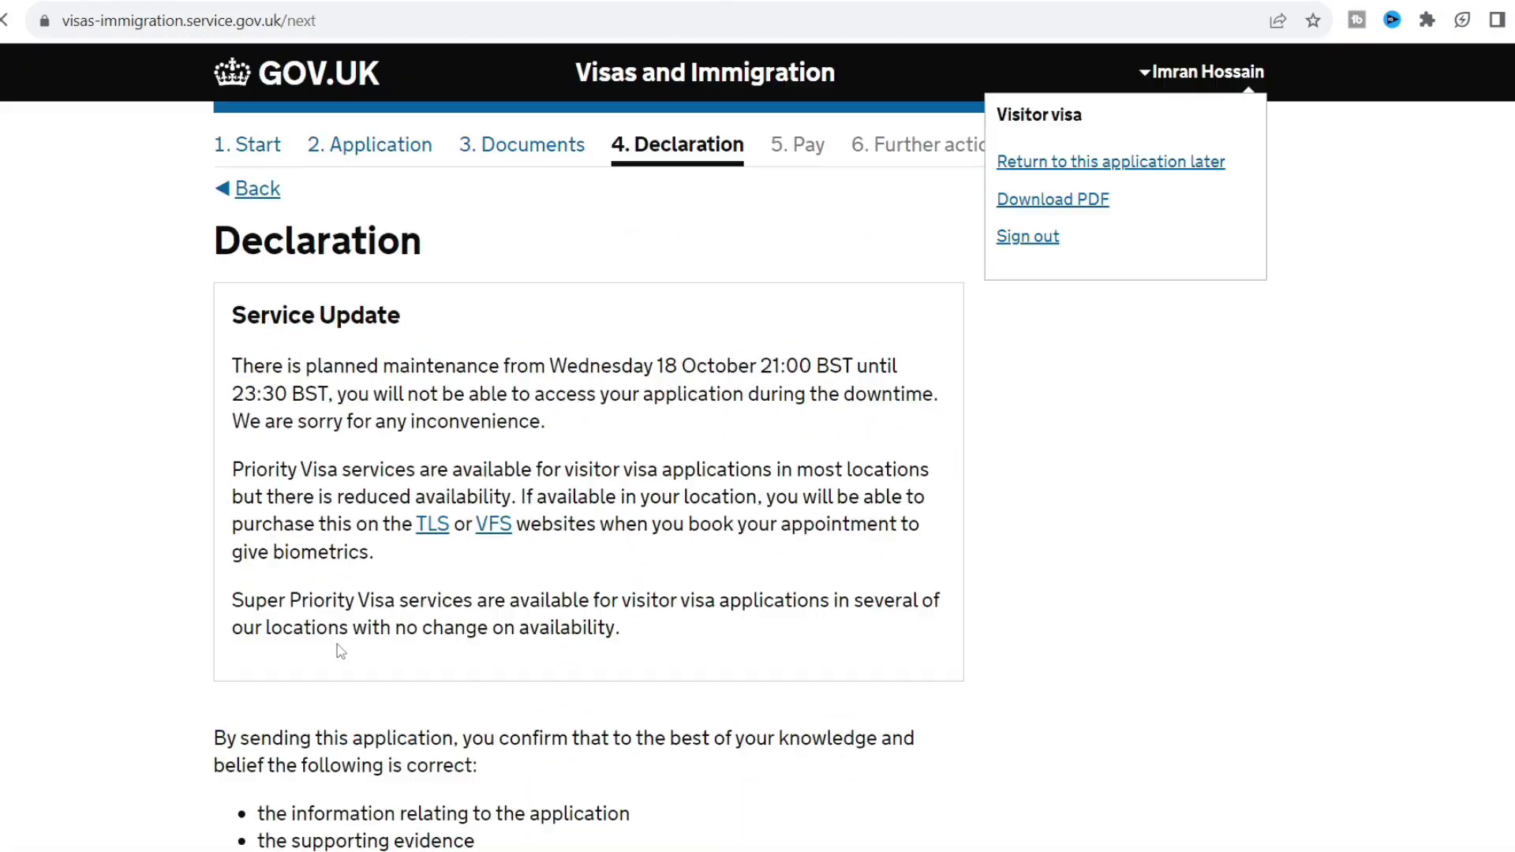
Declare yourself as the applicant aged 18 or over.
scroll(340, 650, down, 3)
scroll(340, 650, down, 7)
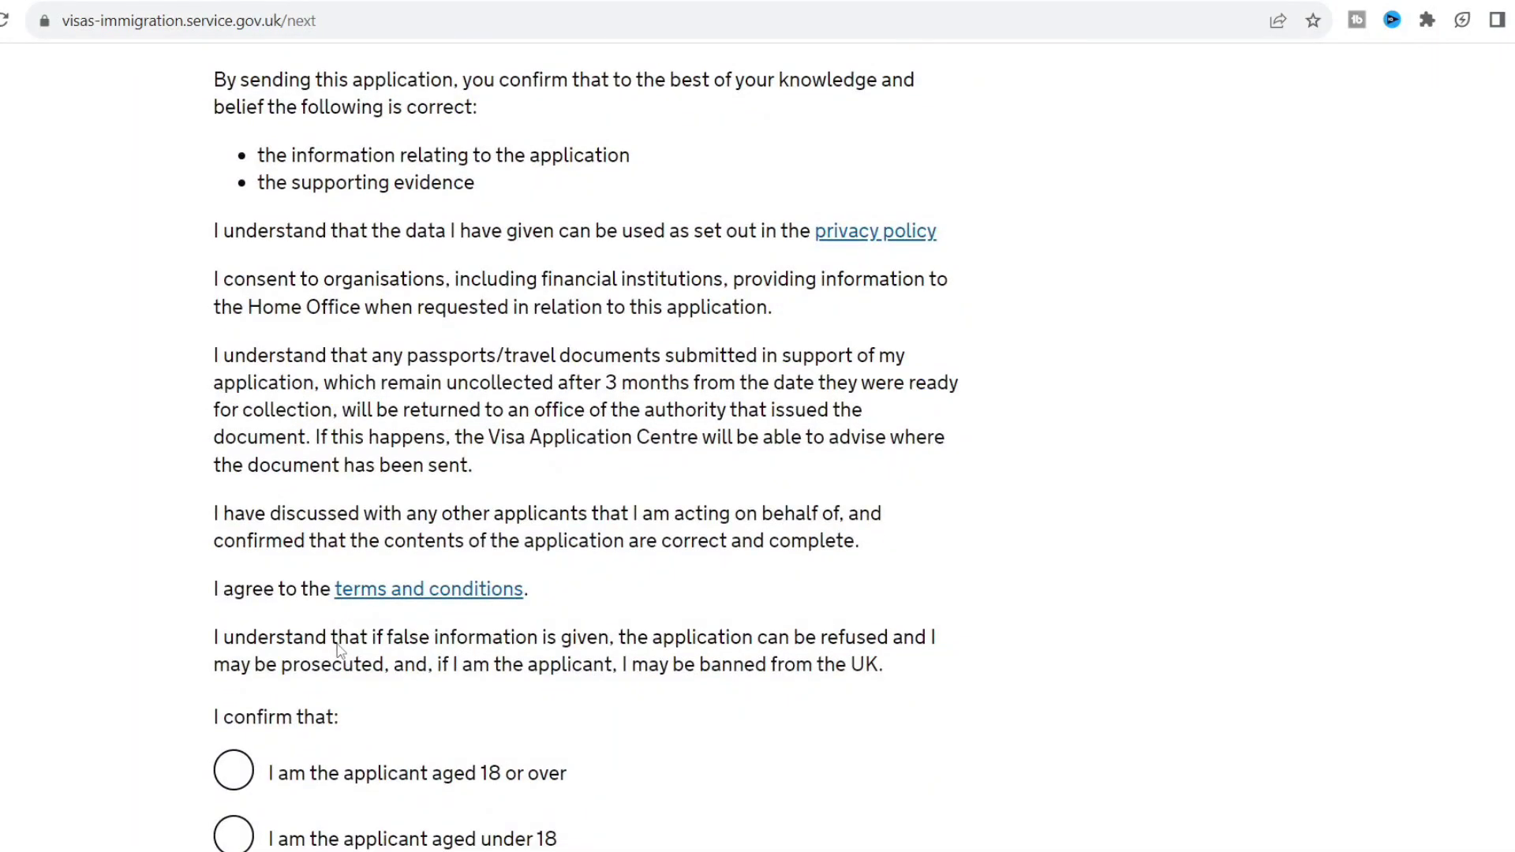
scroll(340, 650, down, 1)
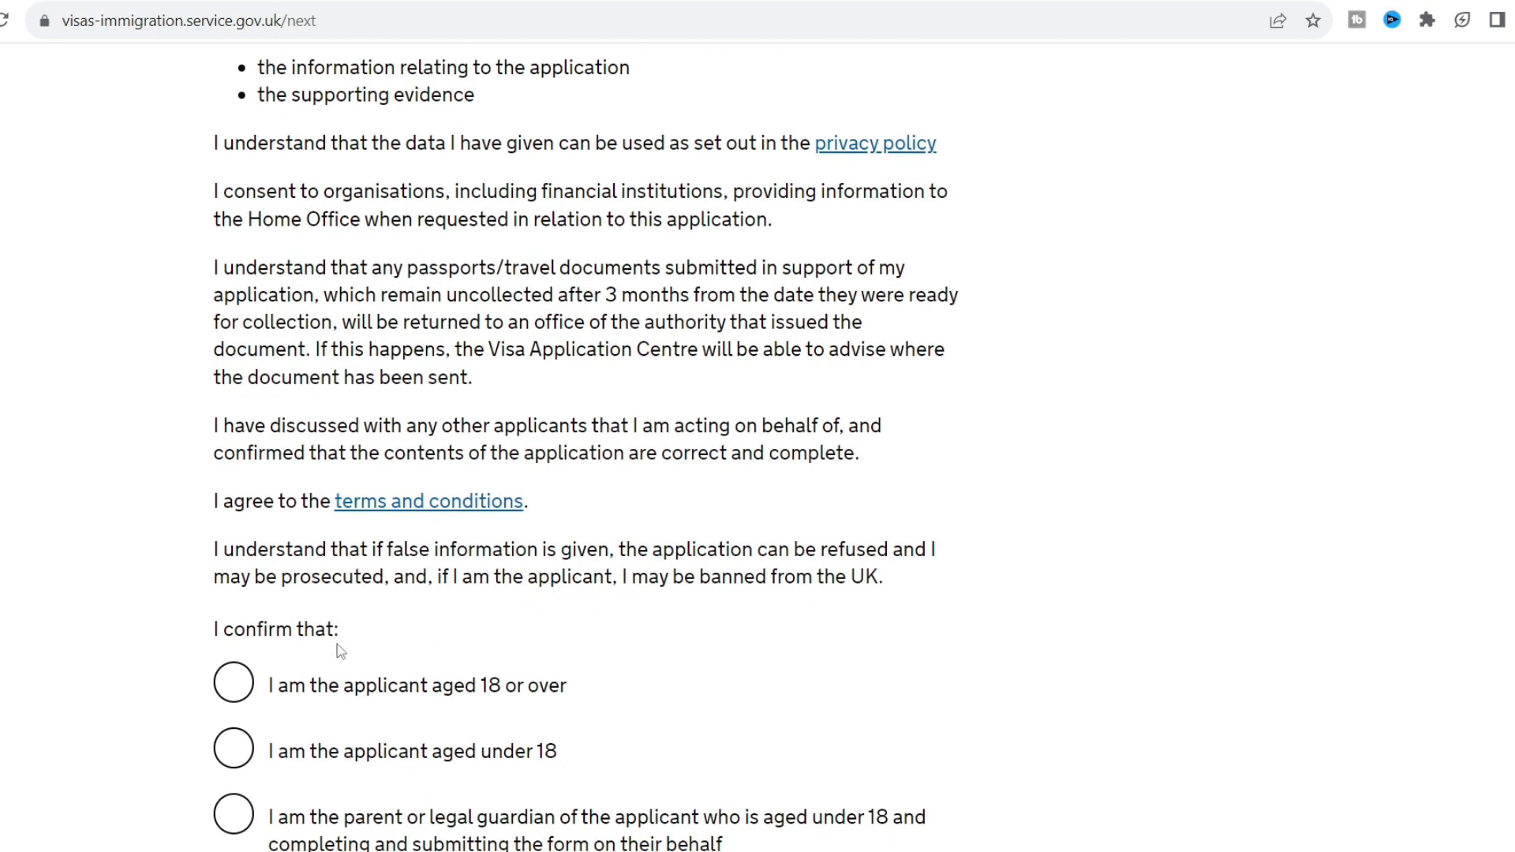
scroll(340, 651, down, 1)
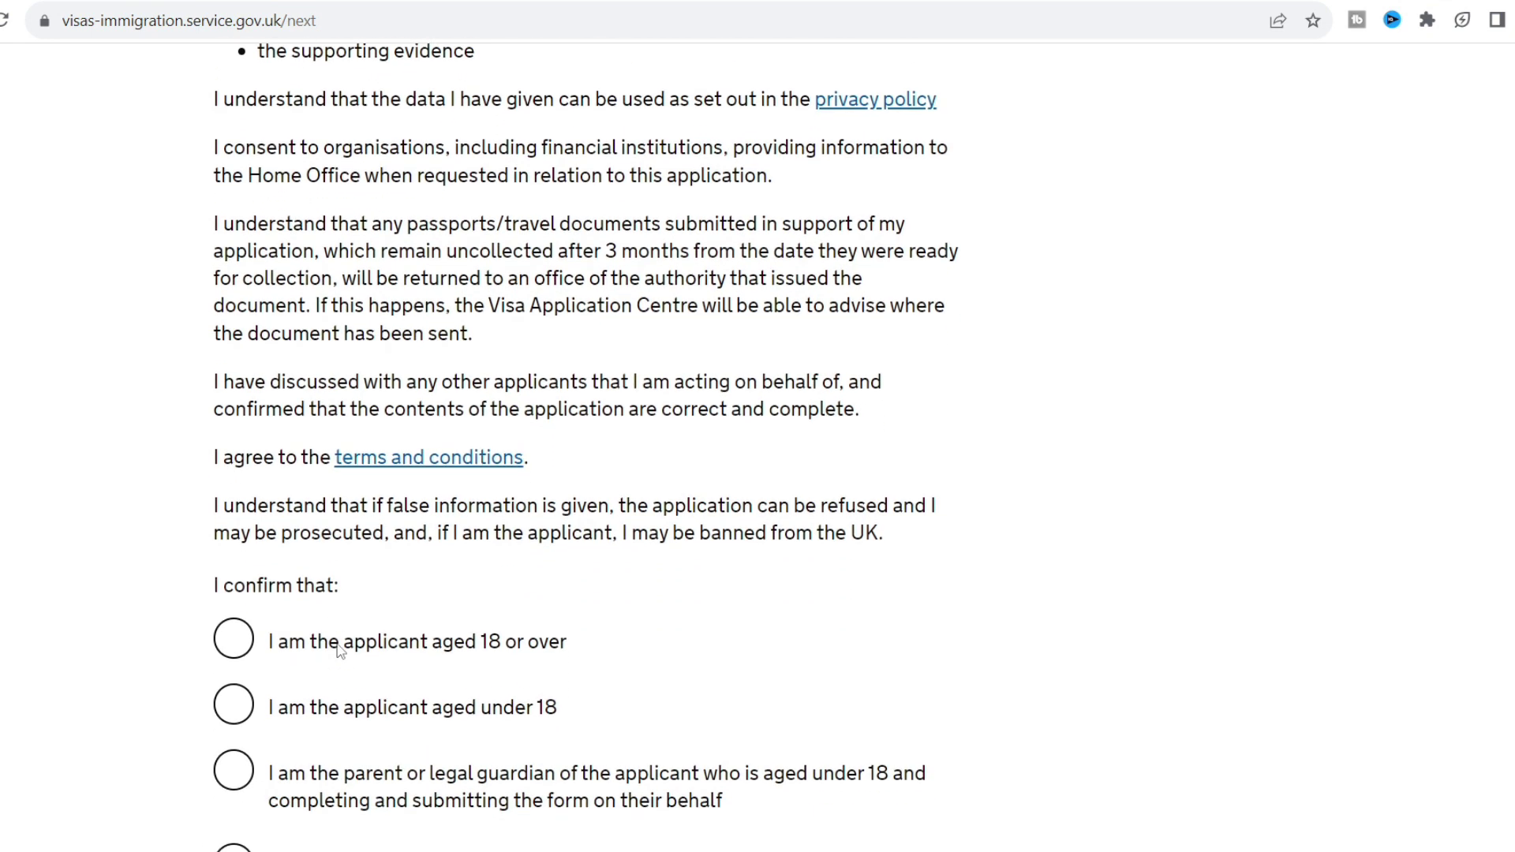
scroll(340, 650, down, 2)
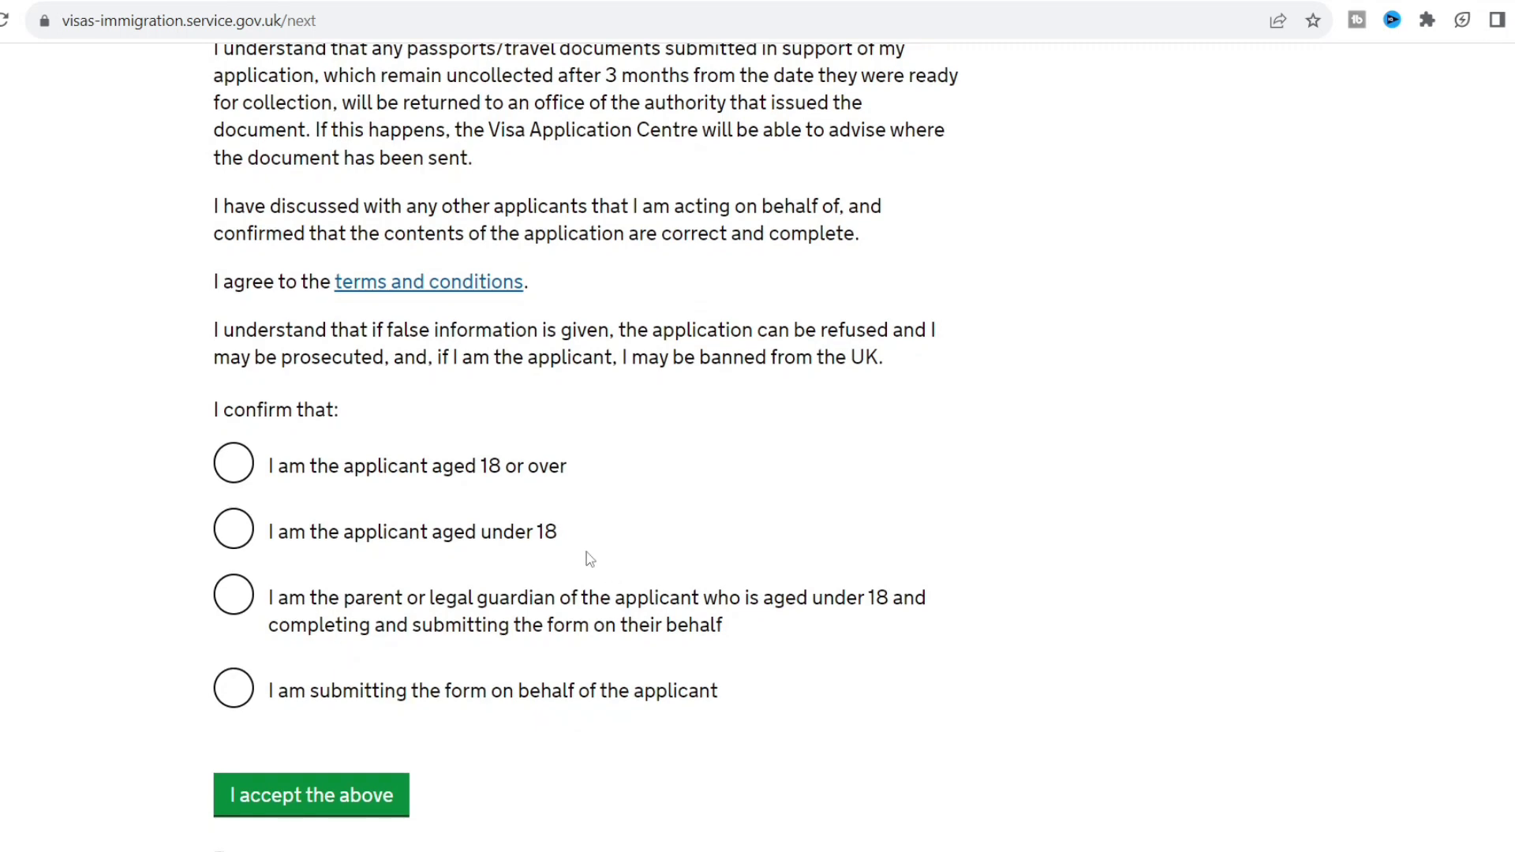
click(383, 477)
click(80, 567)
Accept the declaration and confirm the reviewed answers.
scroll(130, 680, down, 1)
scroll(130, 687, down, 1)
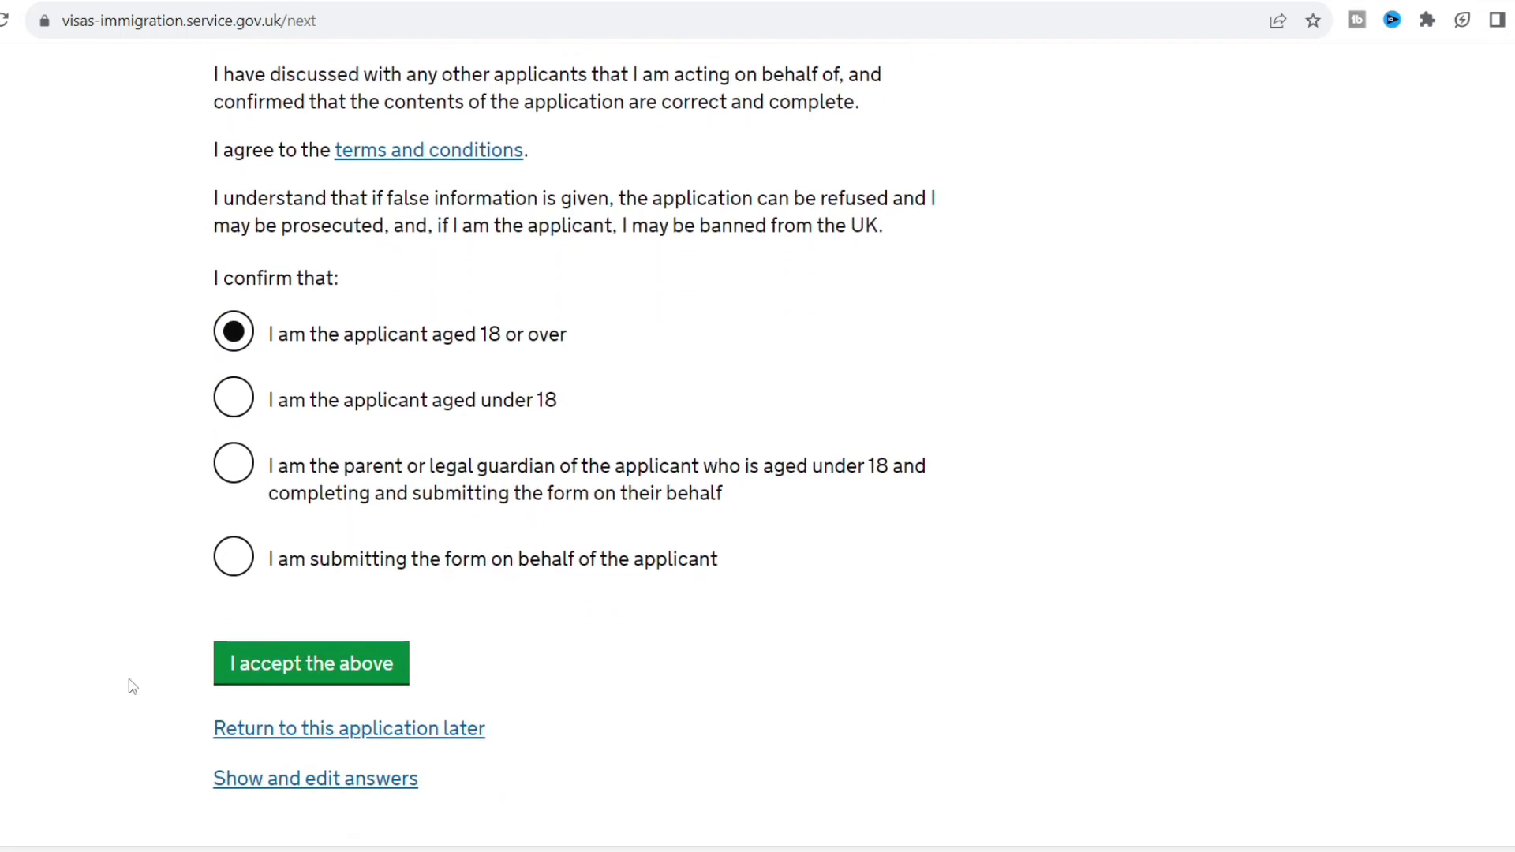
click(298, 677)
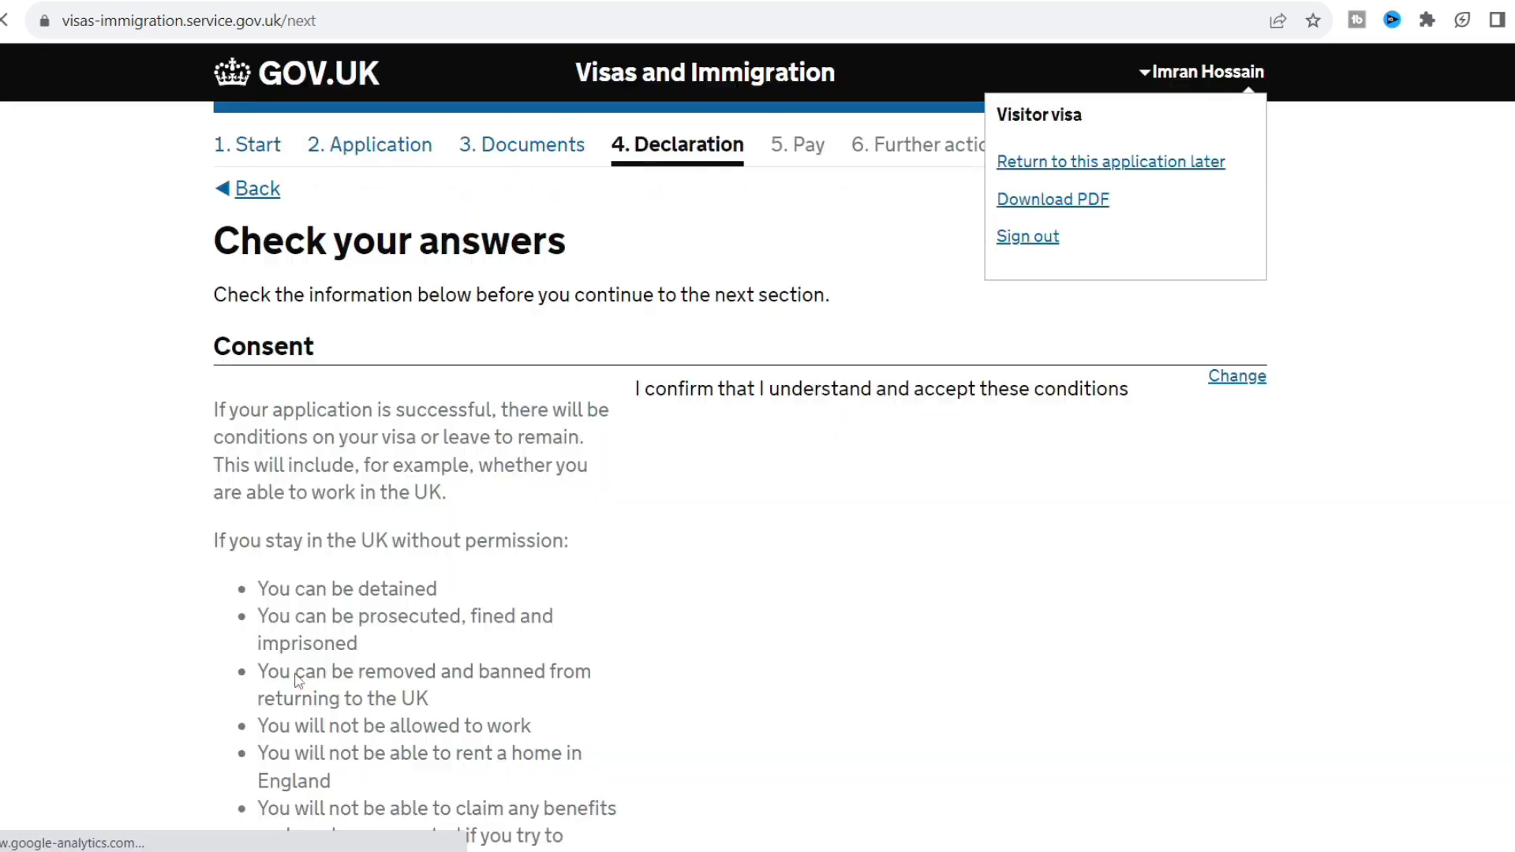
scroll(750, 594, down, 10)
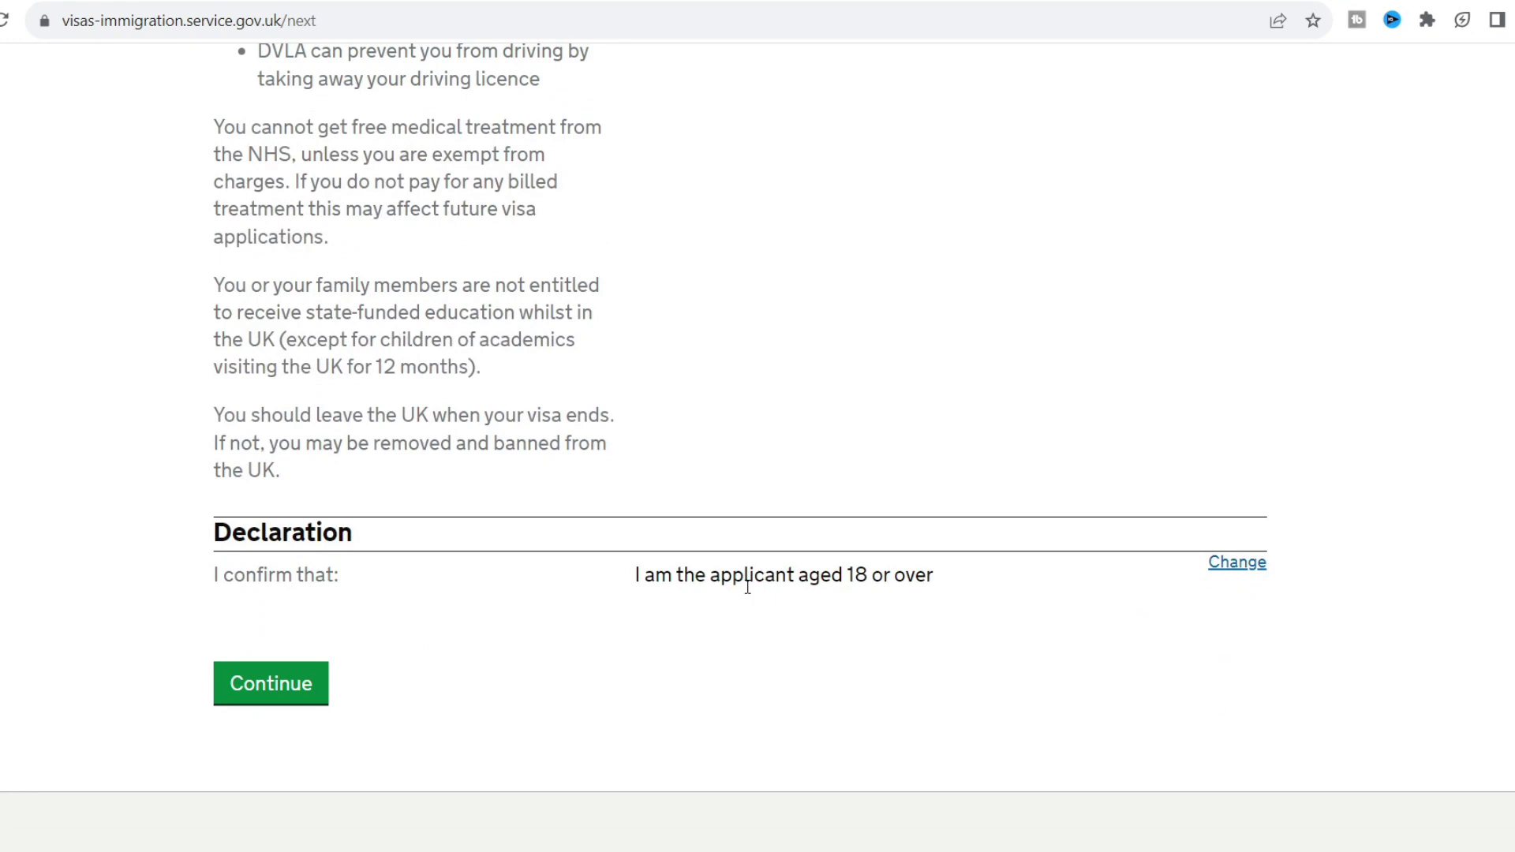
click(286, 687)
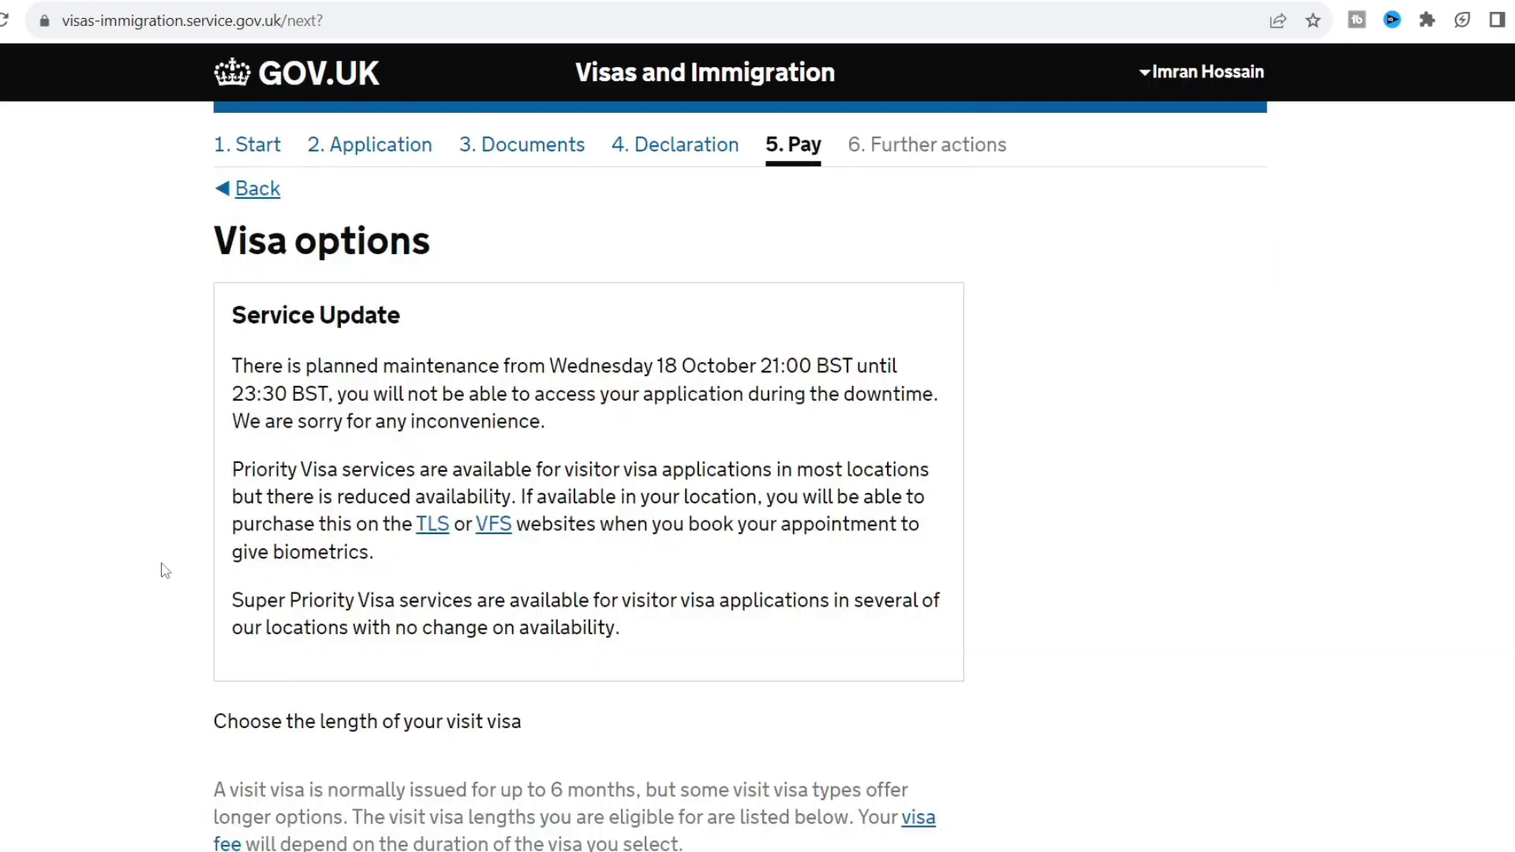
Keep the 6-month visa length and Standard service, saving each choice.
scroll(132, 554, down, 5)
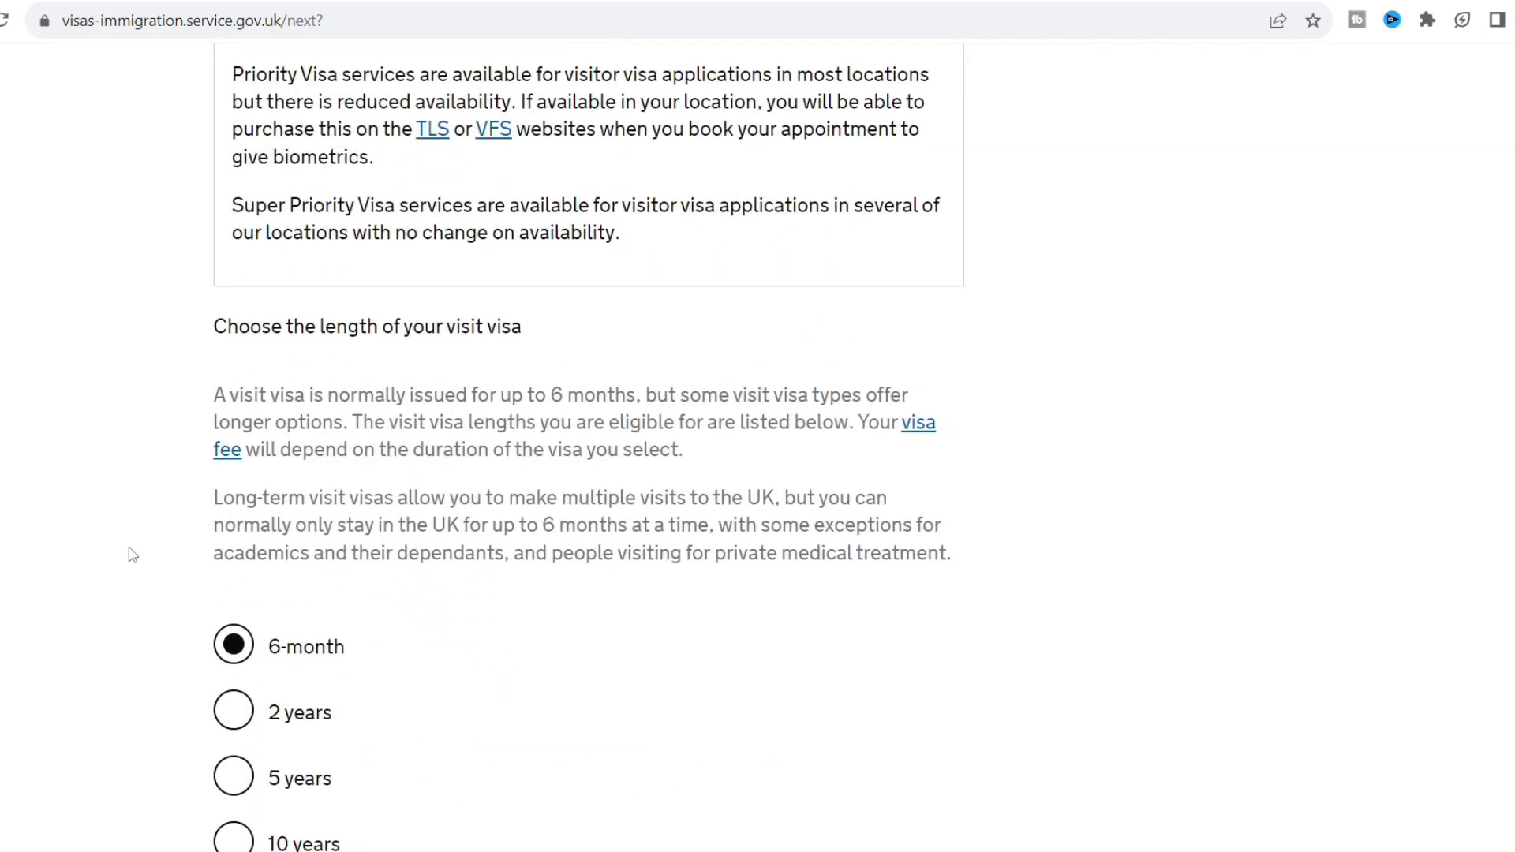
scroll(133, 554, down, 2)
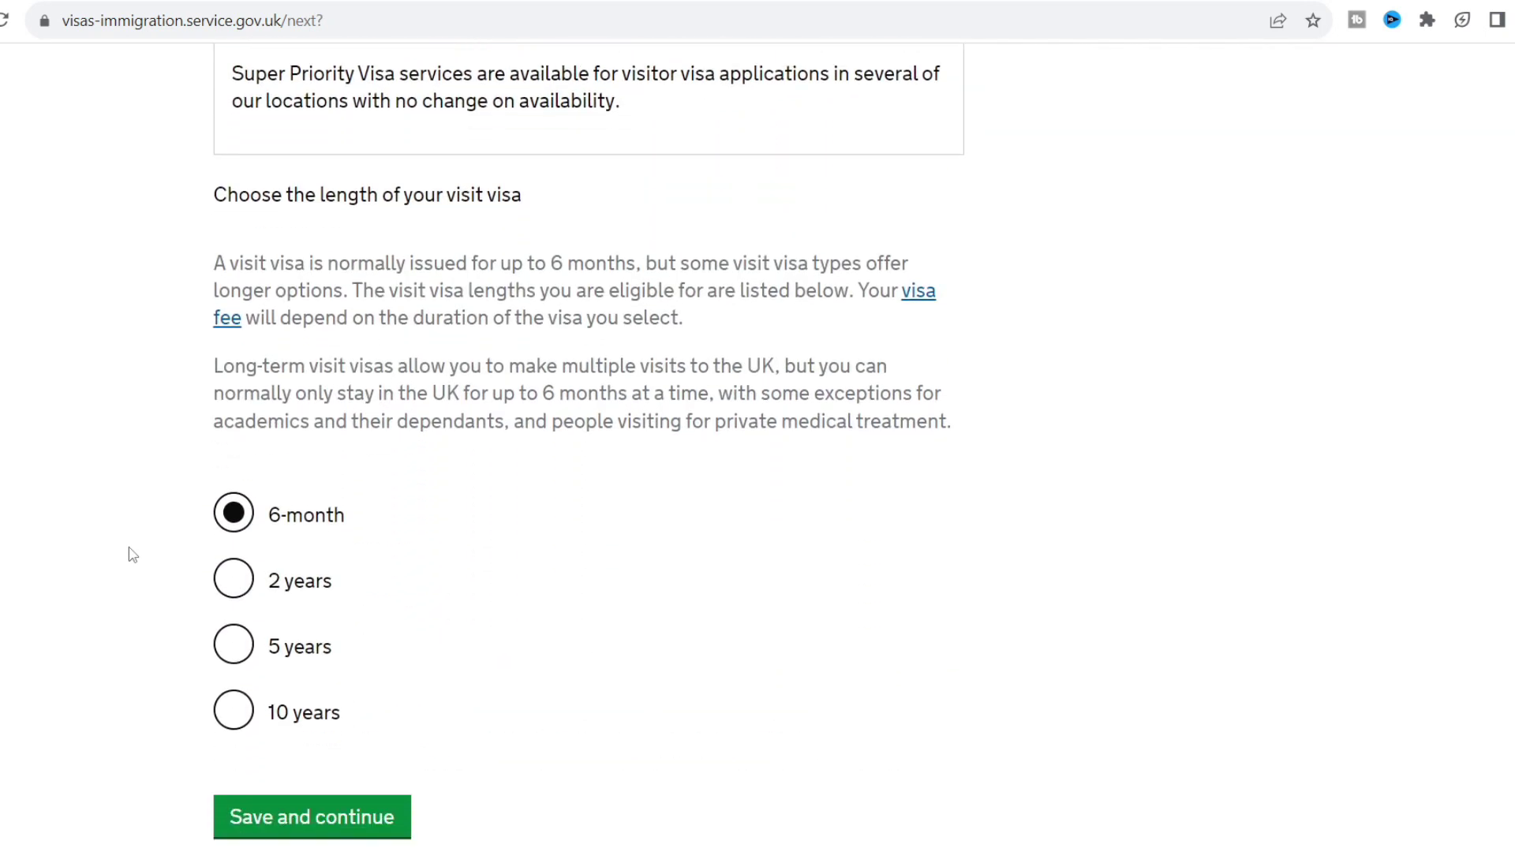
scroll(132, 555, down, 1)
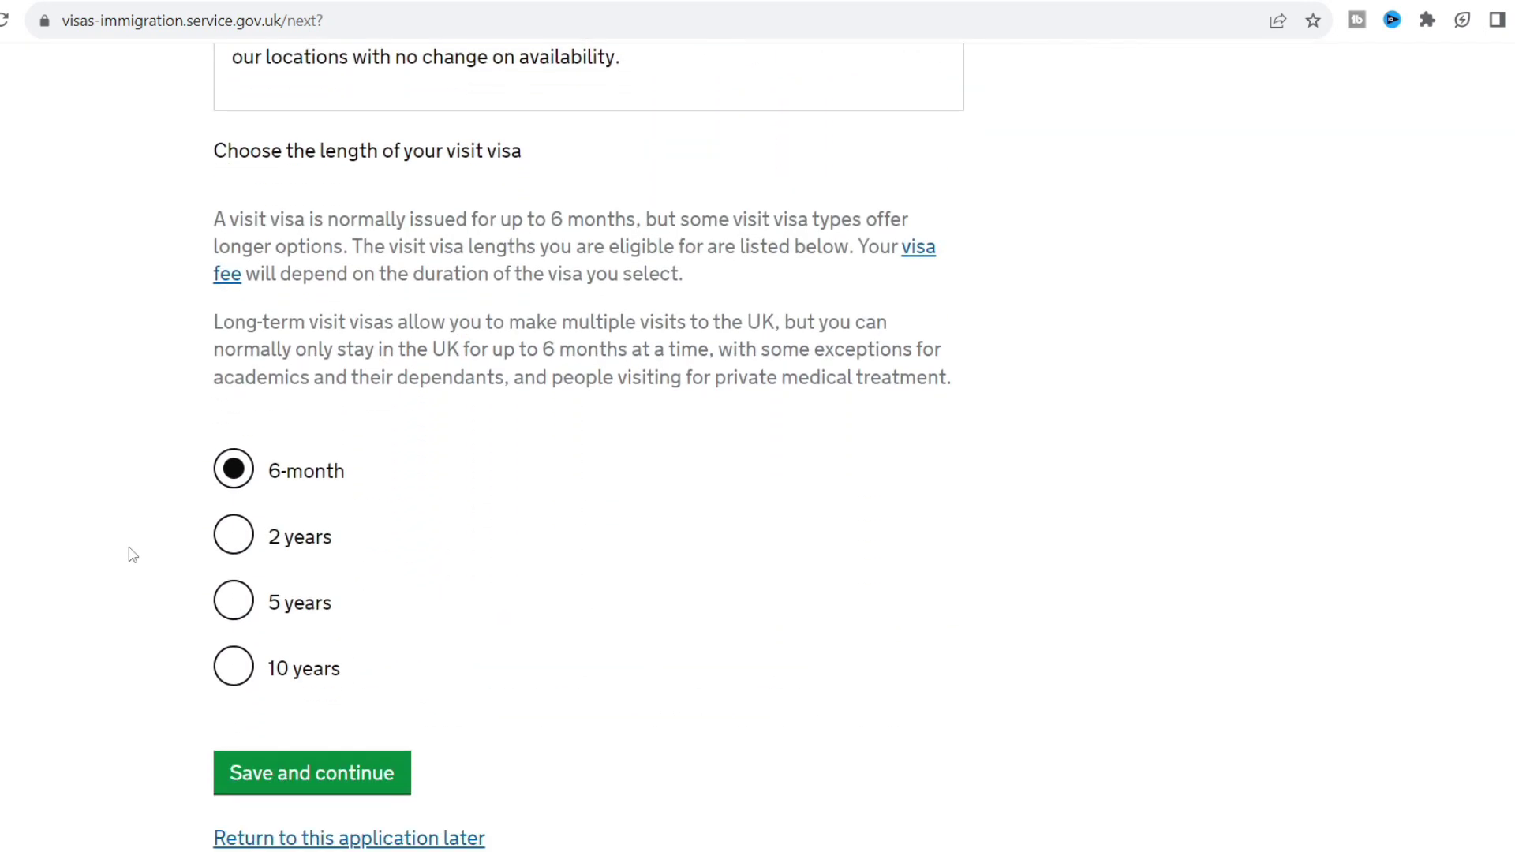
click(300, 788)
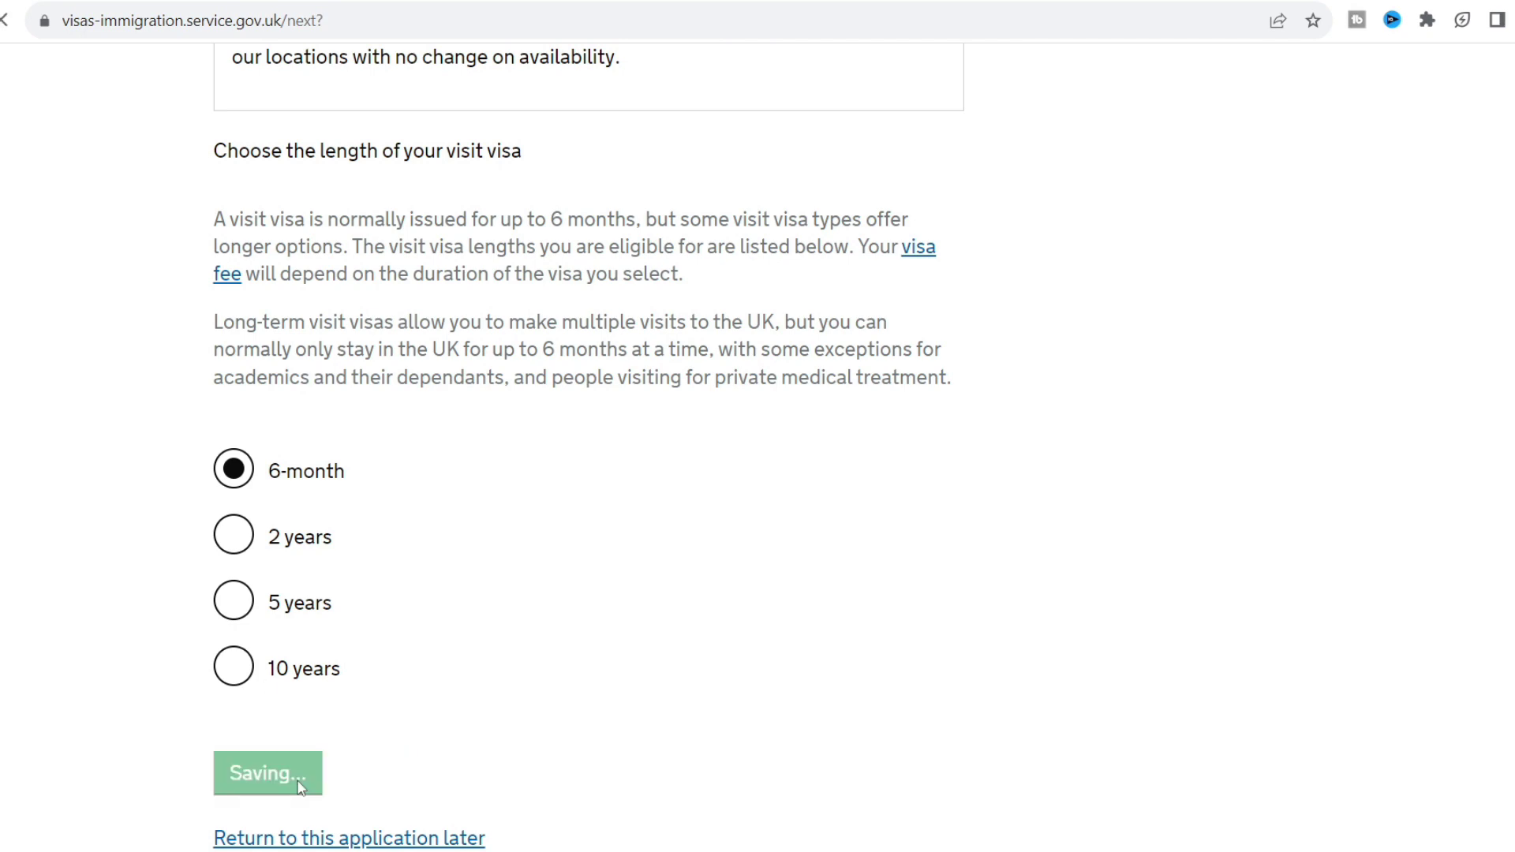
scroll(166, 655, down, 5)
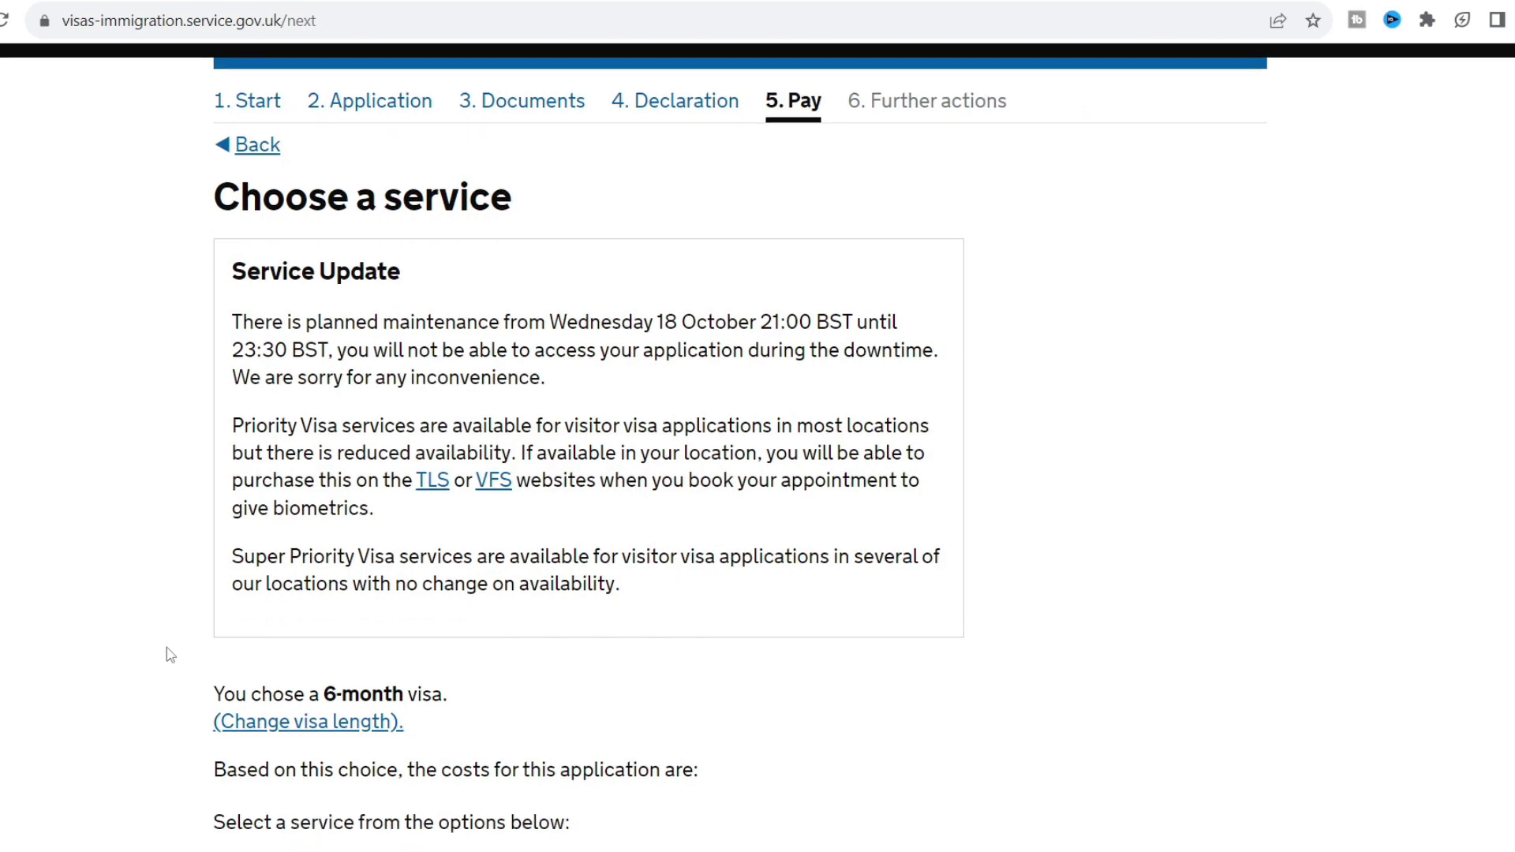
scroll(166, 653, down, 1)
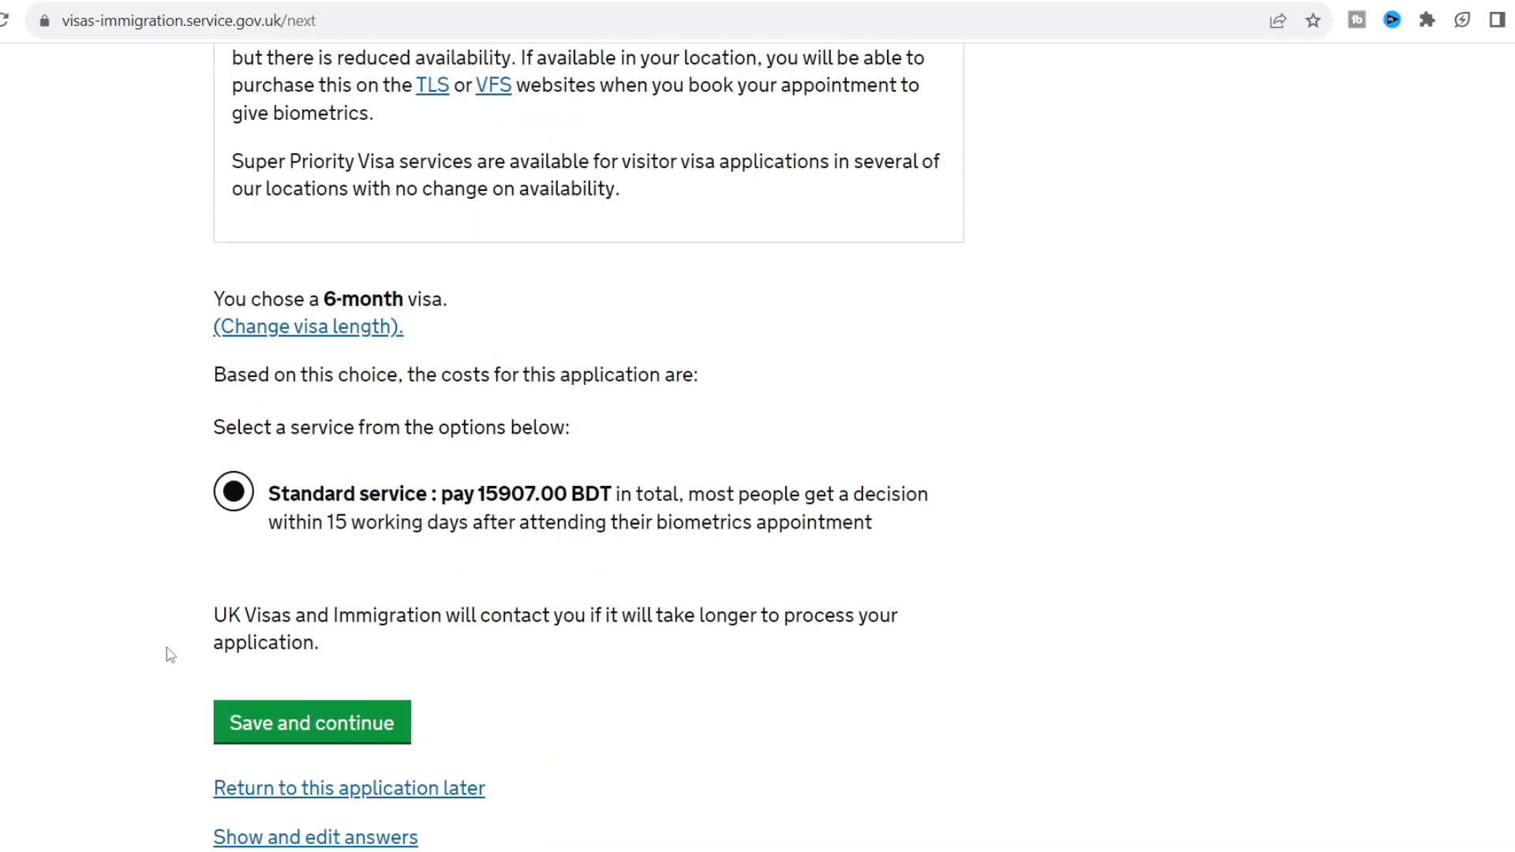
click(271, 723)
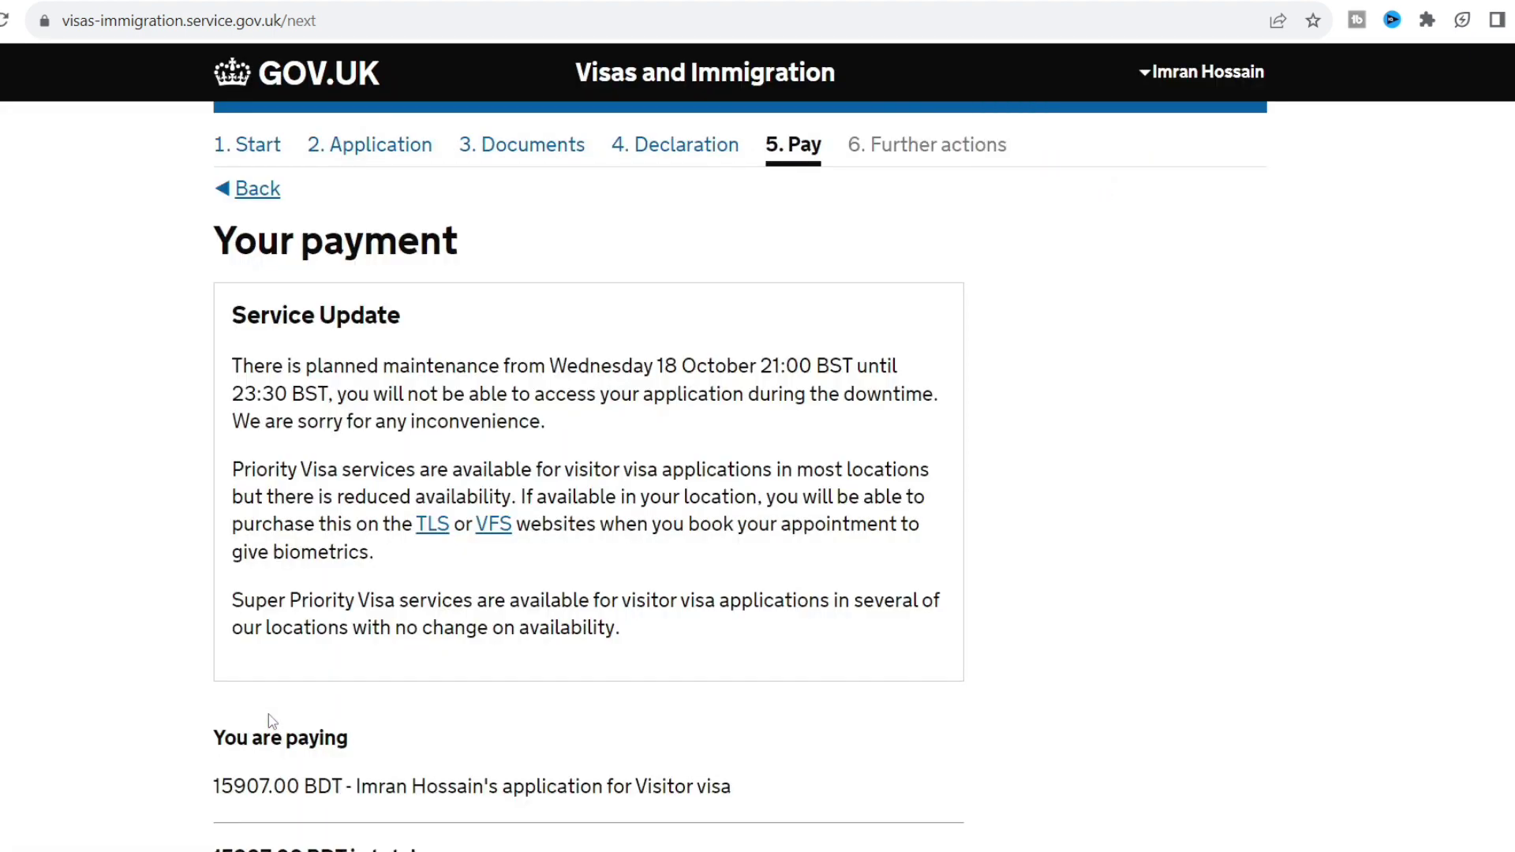
Proceed to Worldpay to pay the BDT 15,907.00 fee.
scroll(270, 721, down, 5)
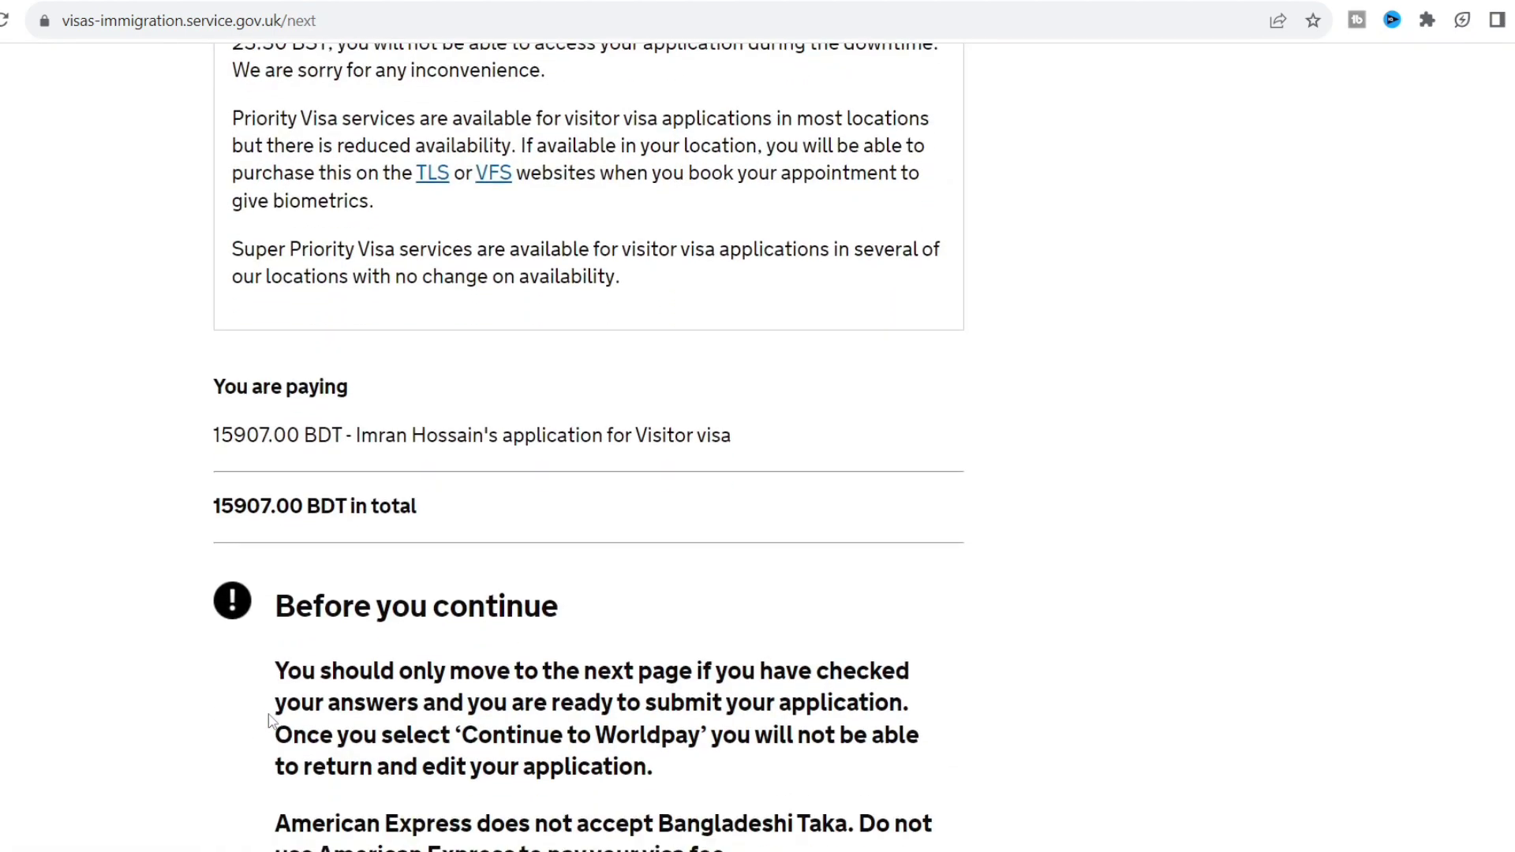
scroll(271, 722, down, 3)
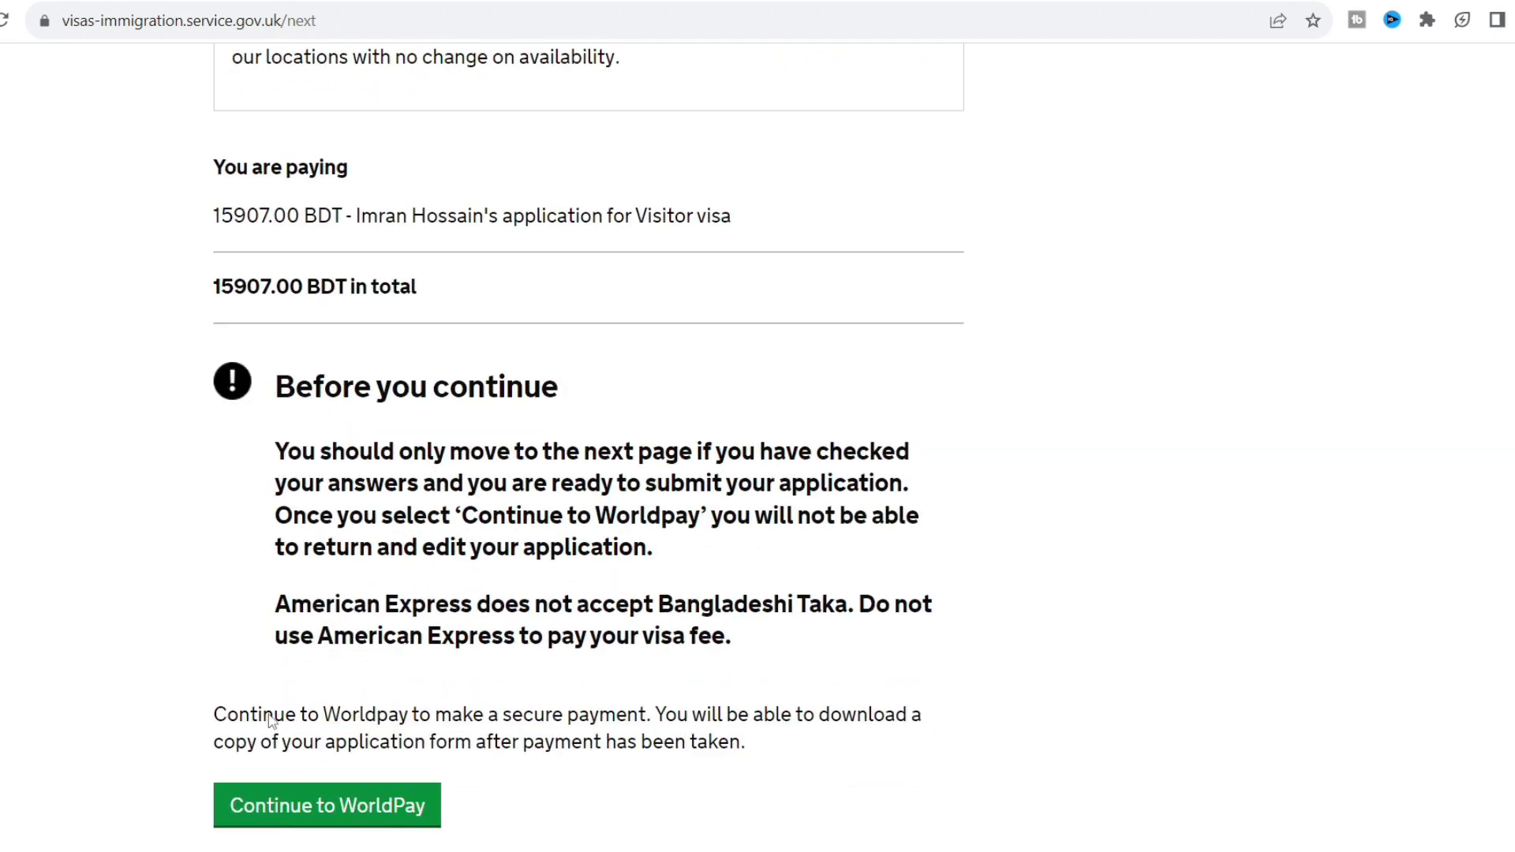
scroll(270, 722, down, 1)
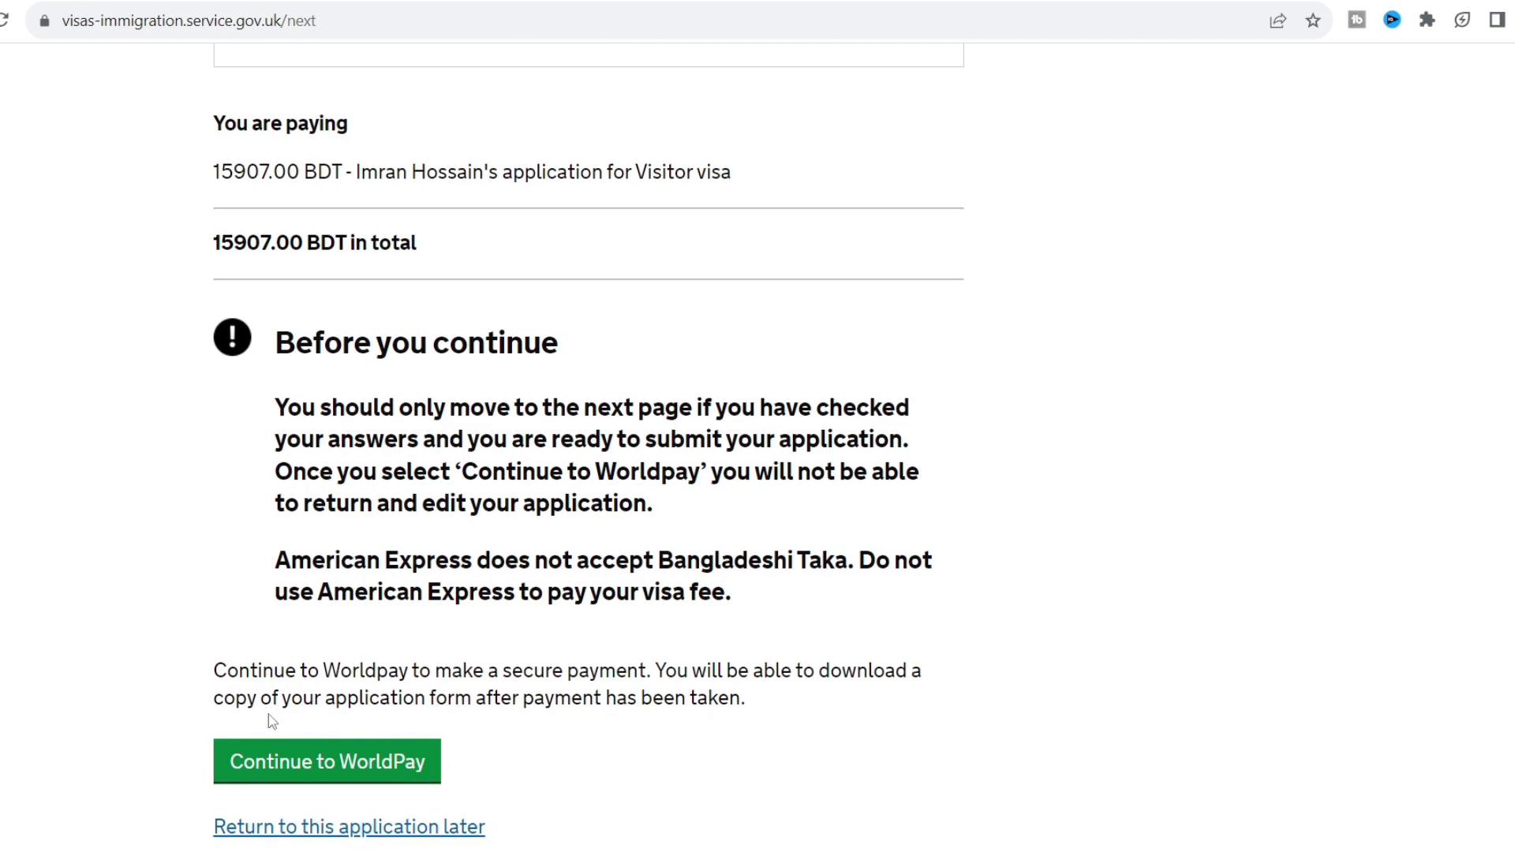
scroll(271, 721, down, 2)
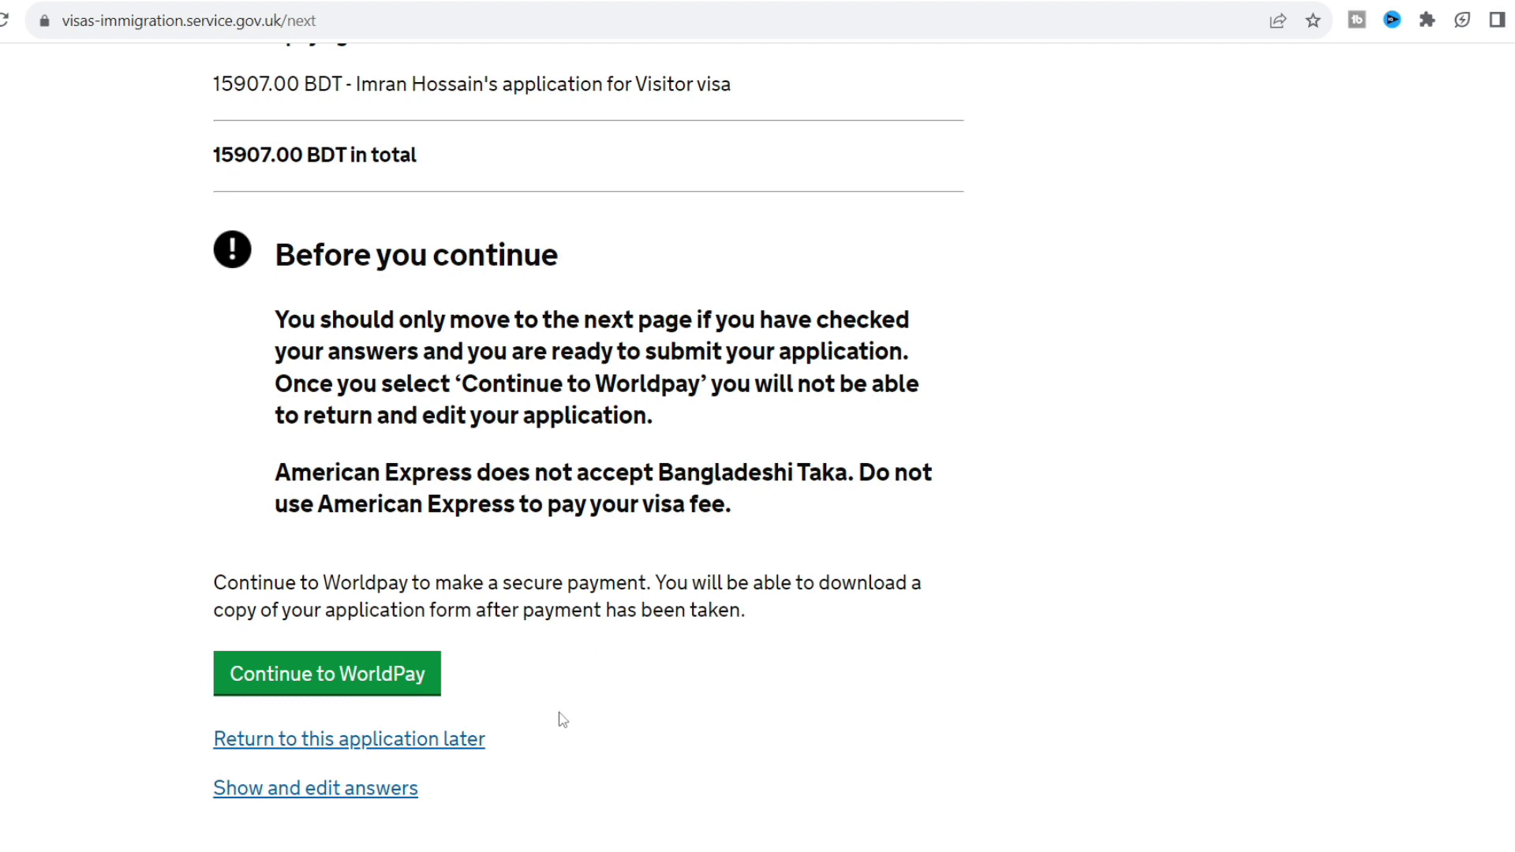
click(368, 688)
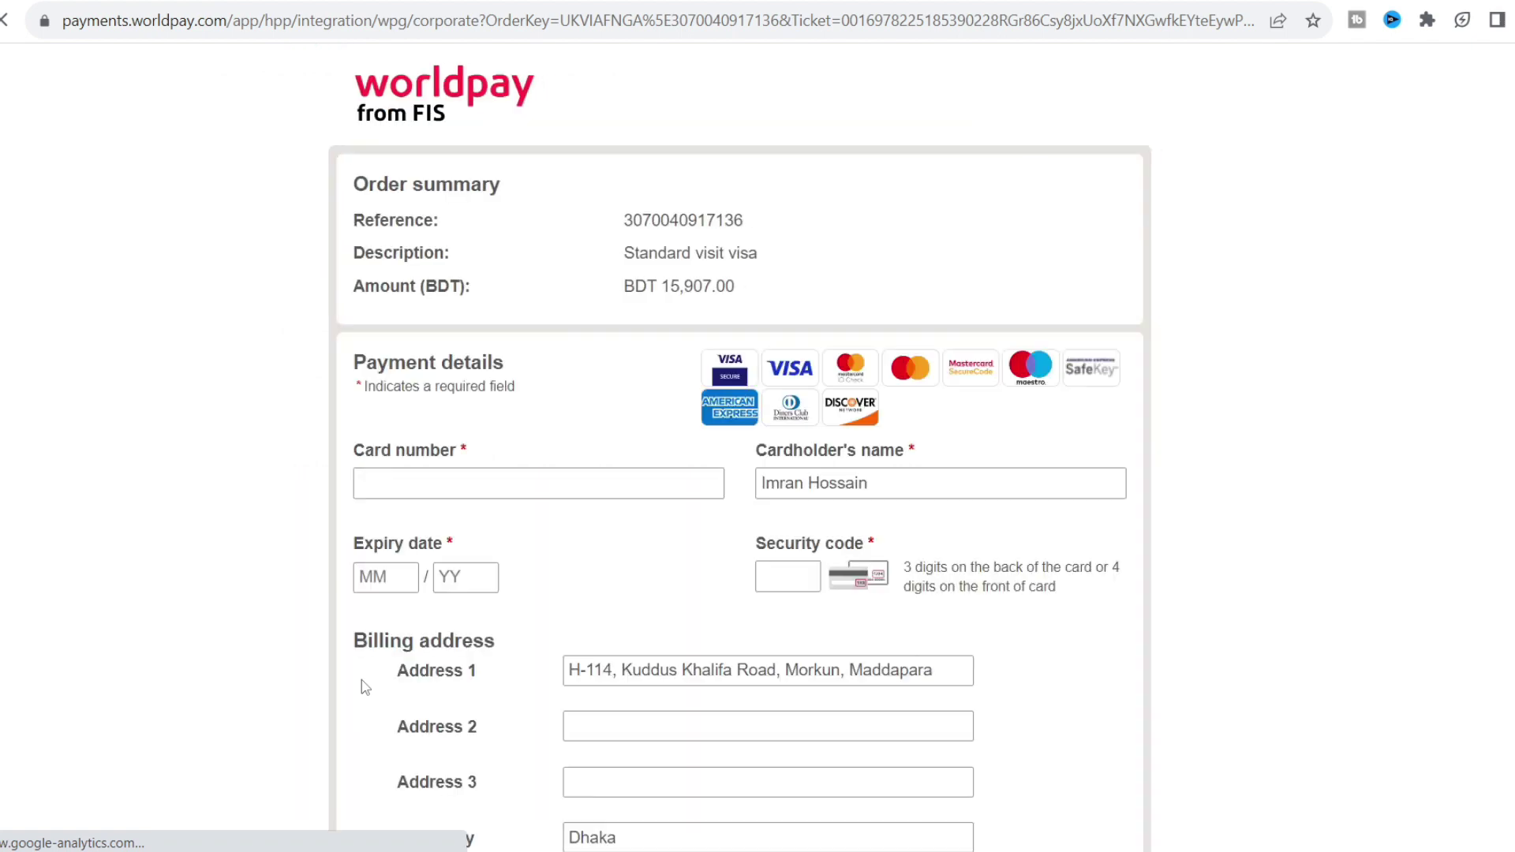
Scroll through the Worldpay card payment form for the BDT 15,907.00 visit visa order.
scroll(263, 517, down, 1)
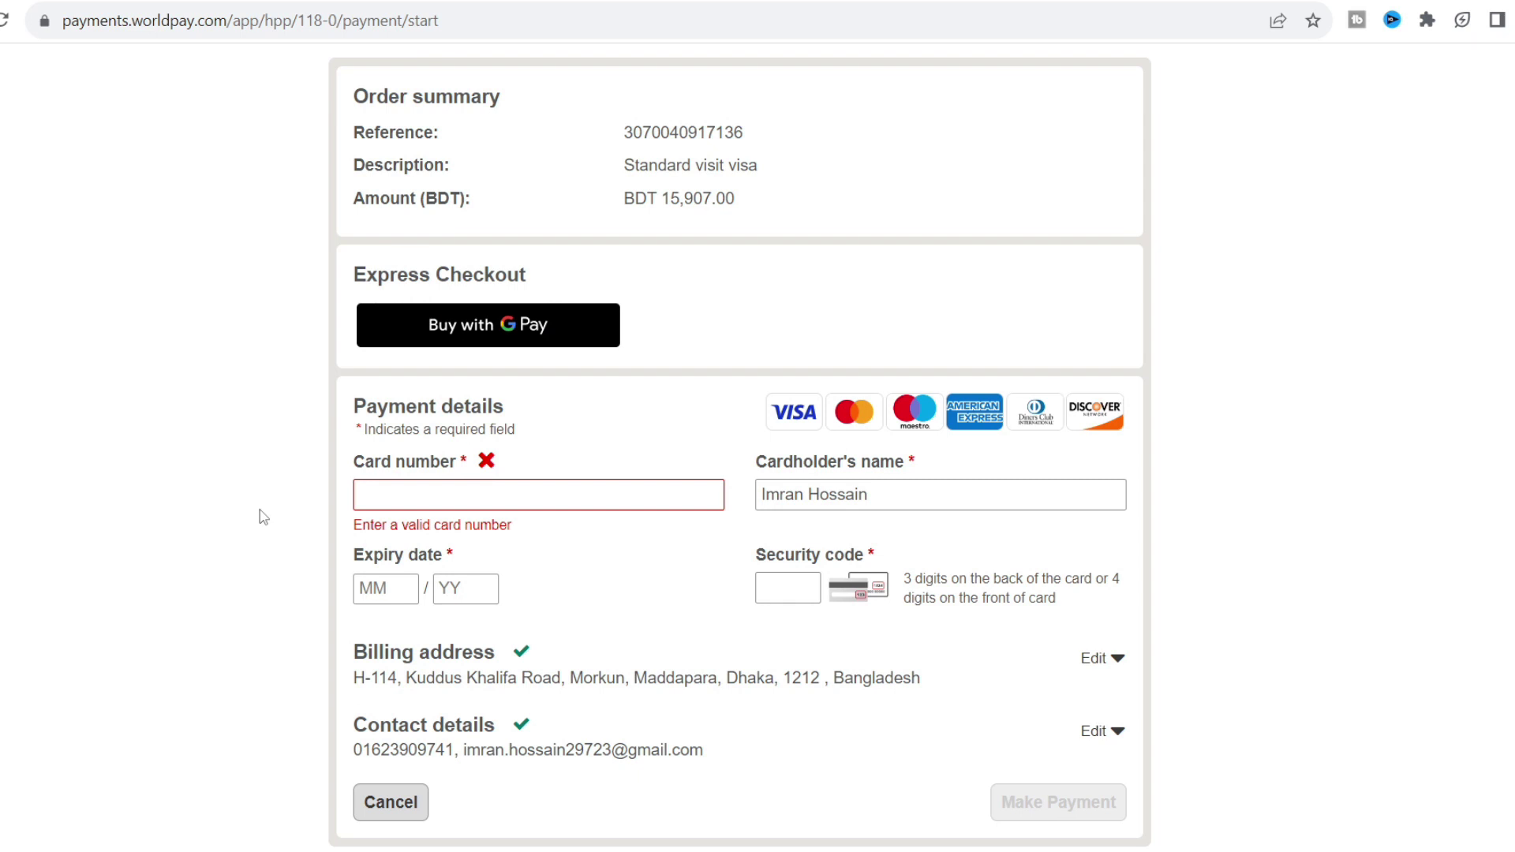
scroll(263, 517, down, 2)
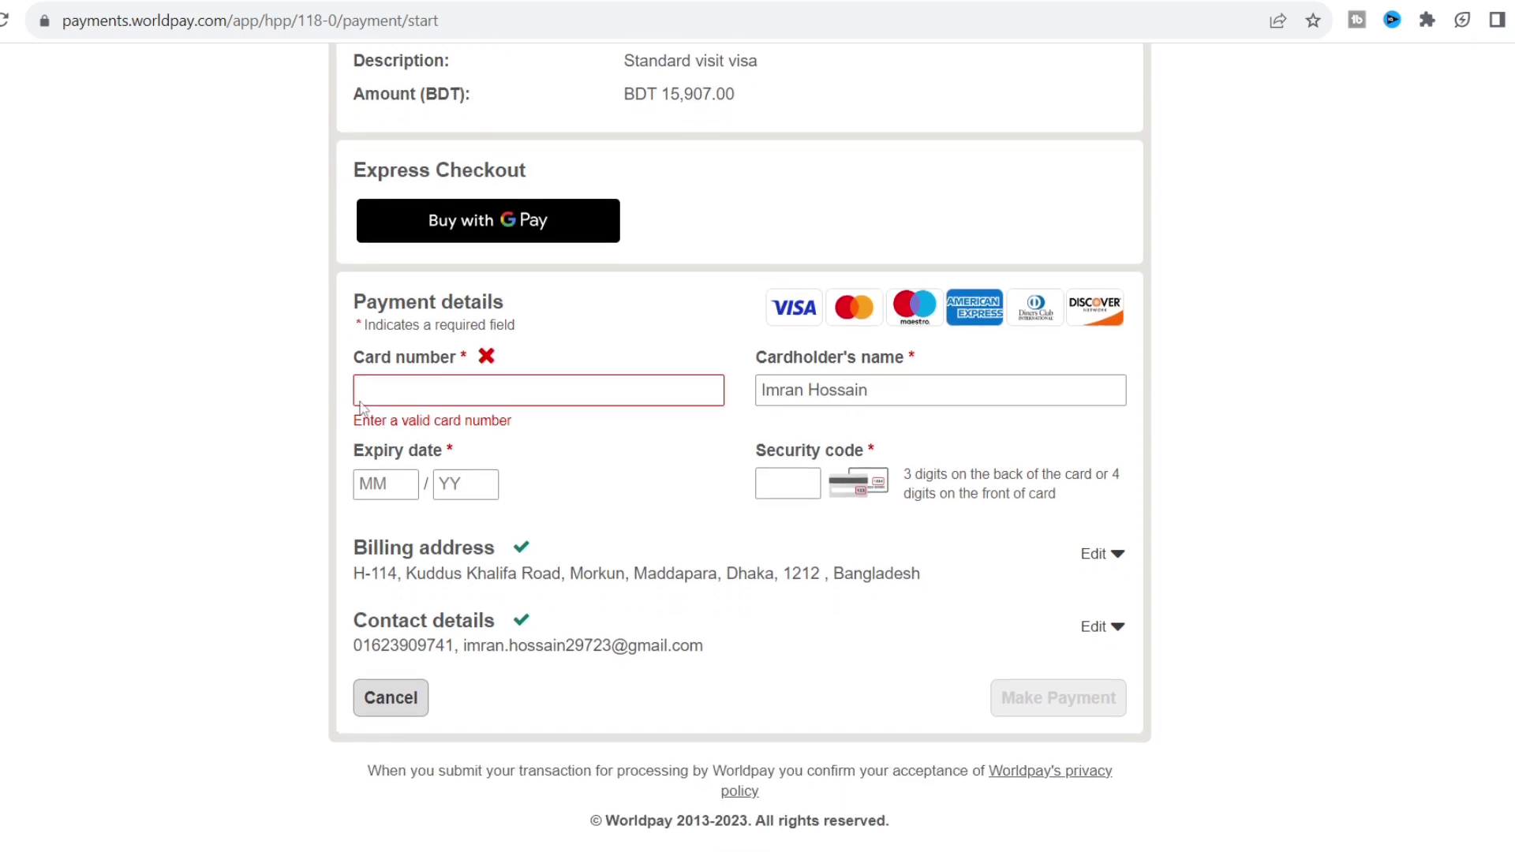